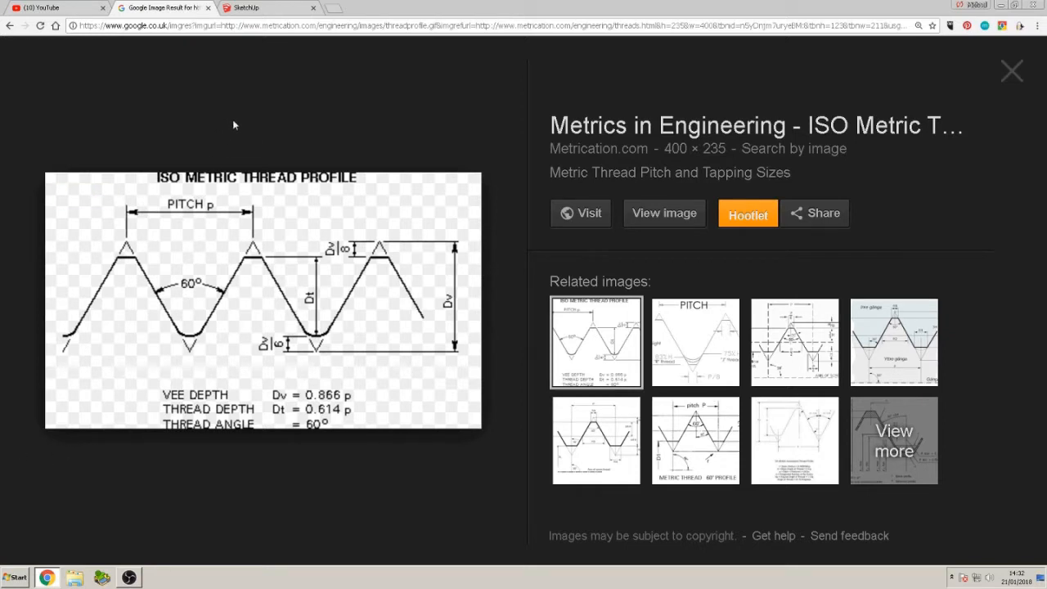
# Switch to the blank SketchUp model and delete the default standing figure
pyautogui.click(268, 12)
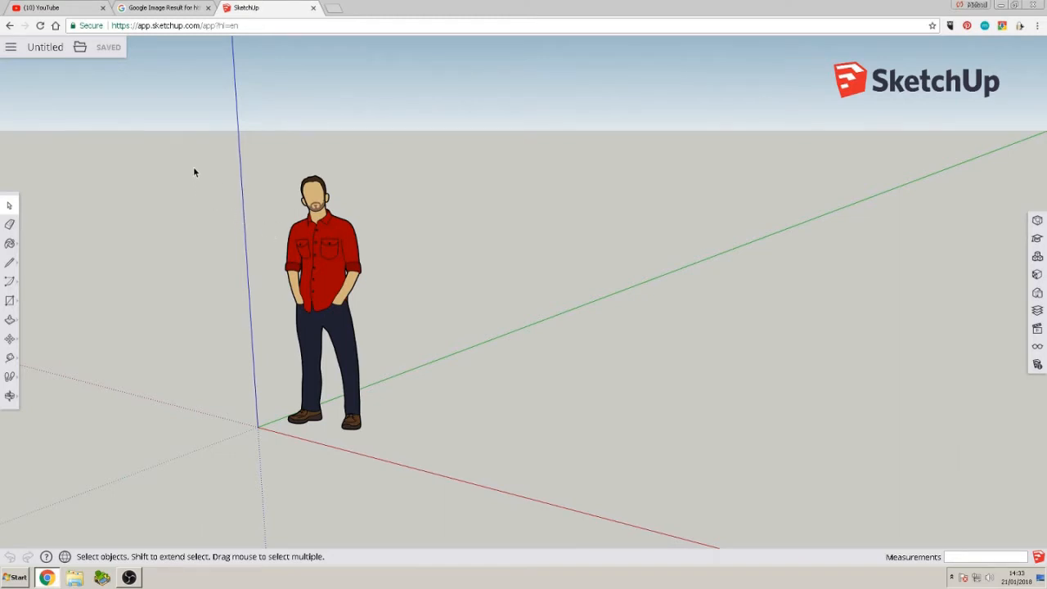
pyautogui.moveTo(170, 153); pyautogui.dragTo(444, 484)
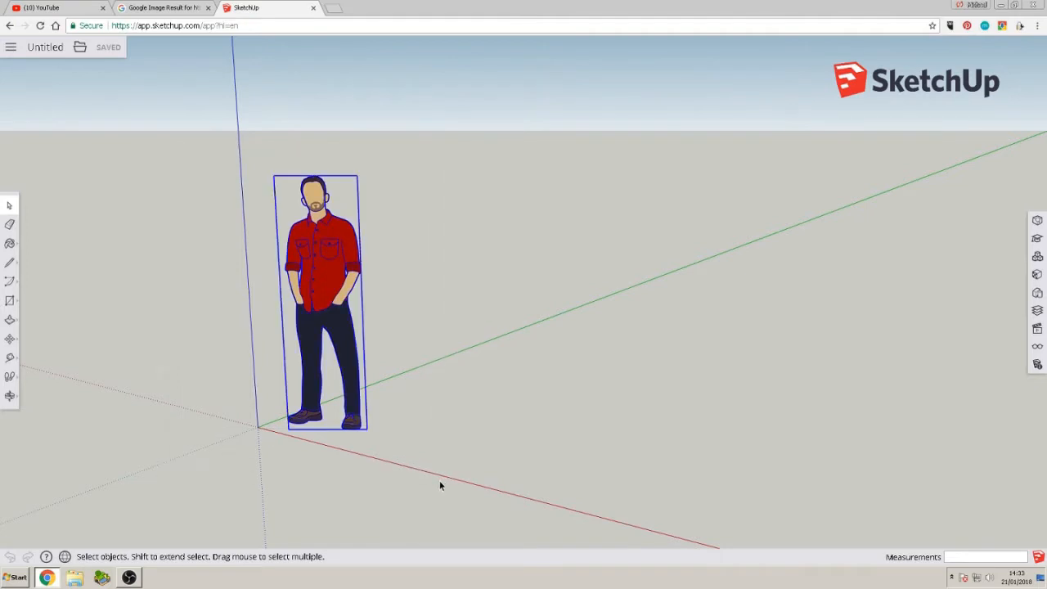
pyautogui.press('Delete')
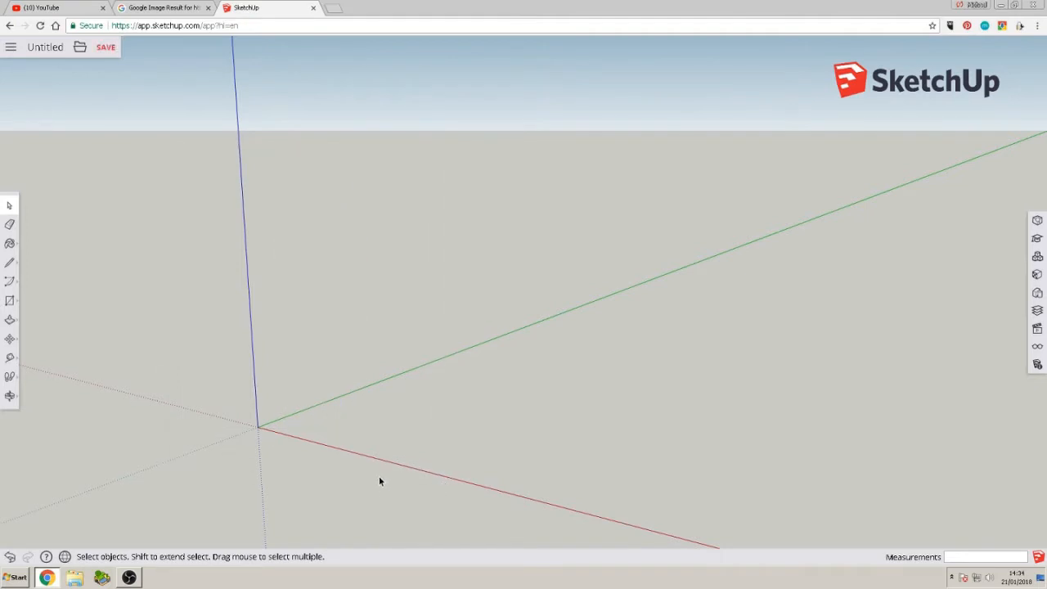
pyautogui.moveTo(463, 479); pyautogui.dragTo(437, 430, button='middle')
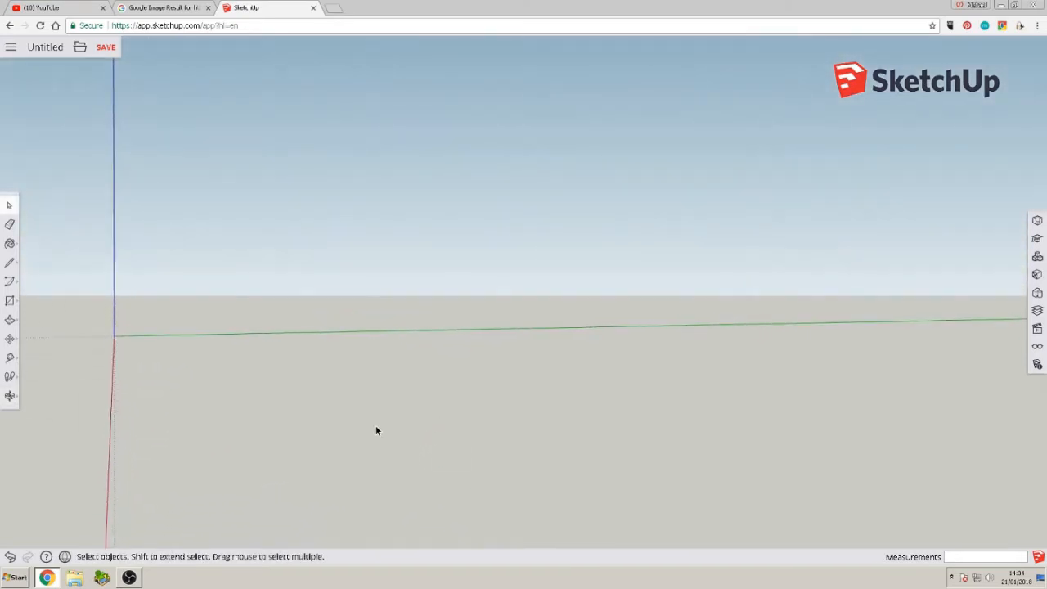
pyautogui.moveTo(359, 427); pyautogui.dragTo(356, 409, button='middle')
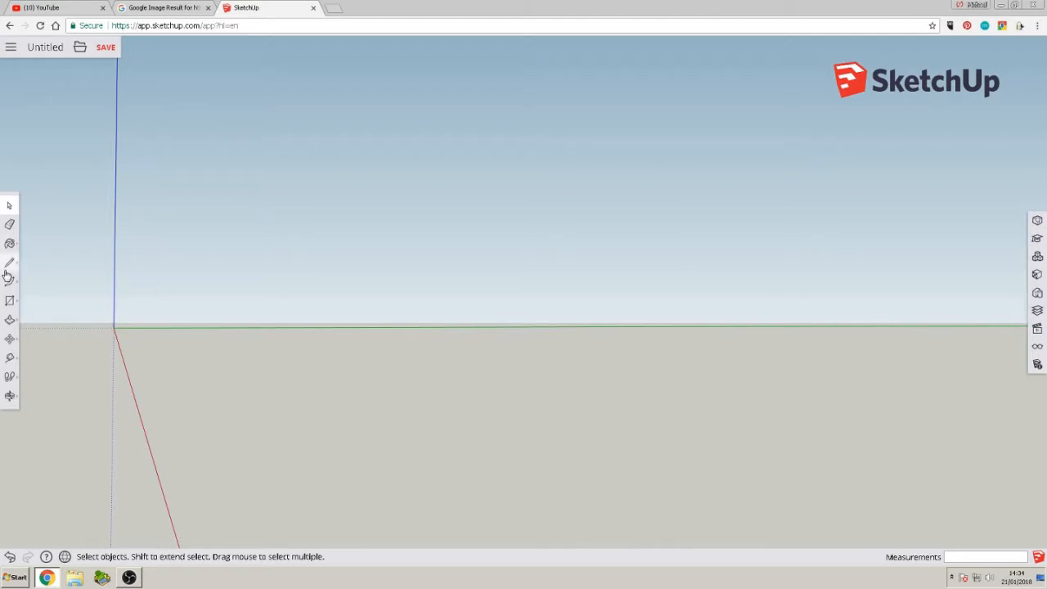
pyautogui.click(9, 302)
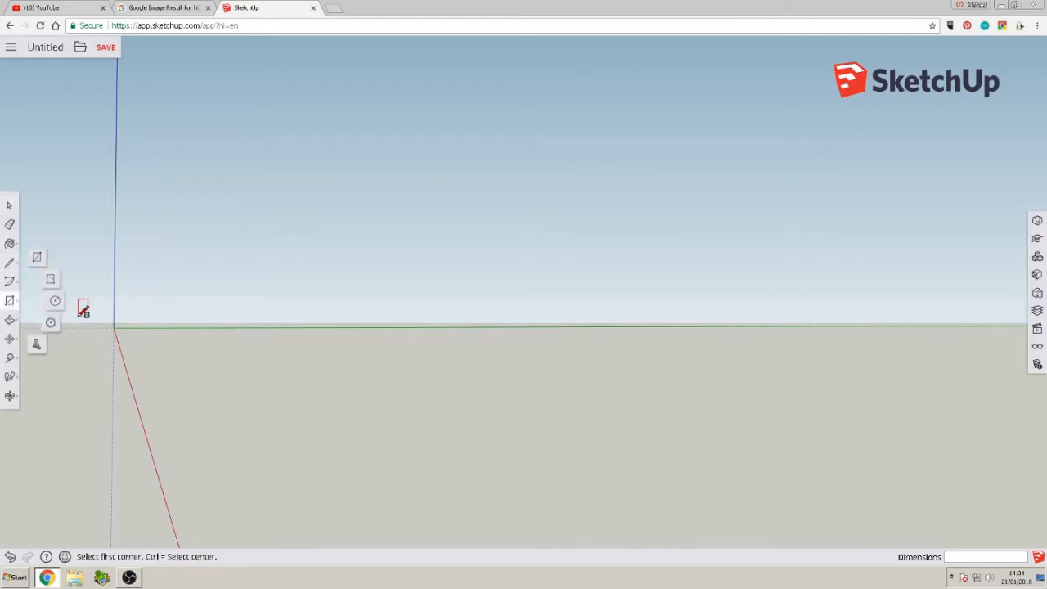
pyautogui.click(114, 327)
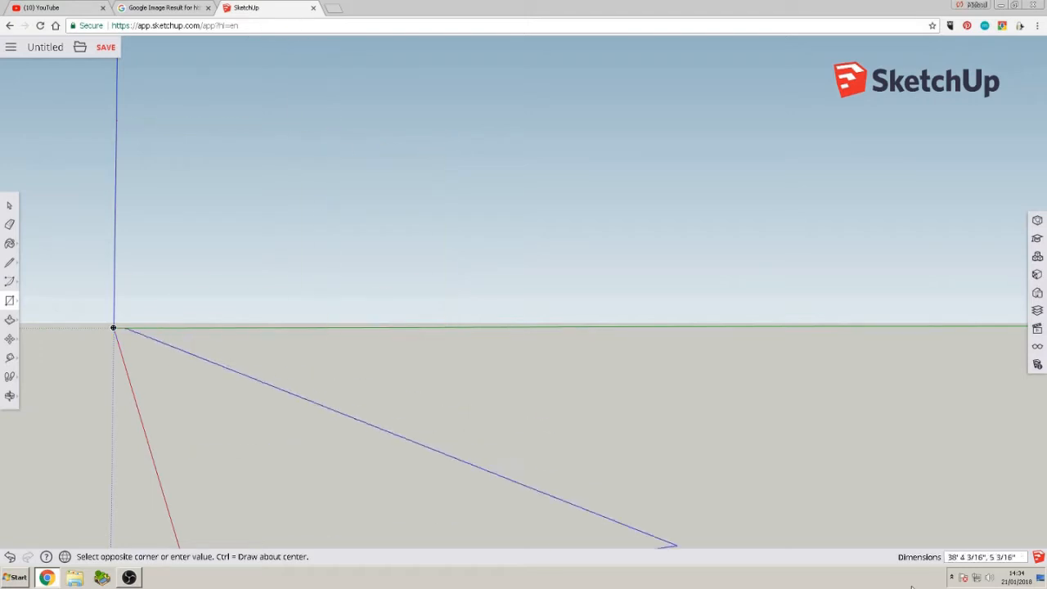
pyautogui.press('Escape')
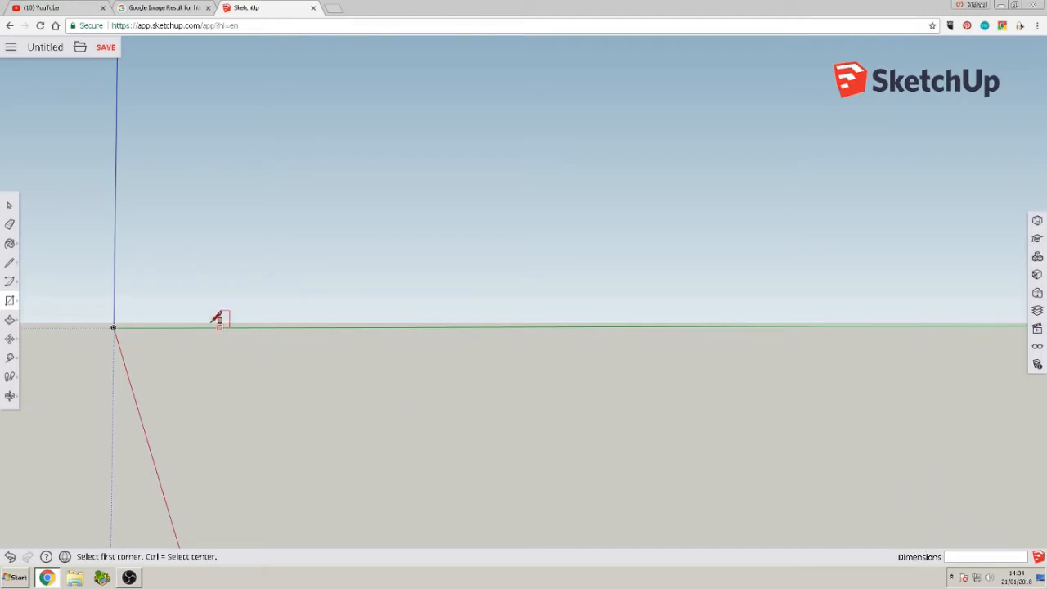
pyautogui.click(10, 50)
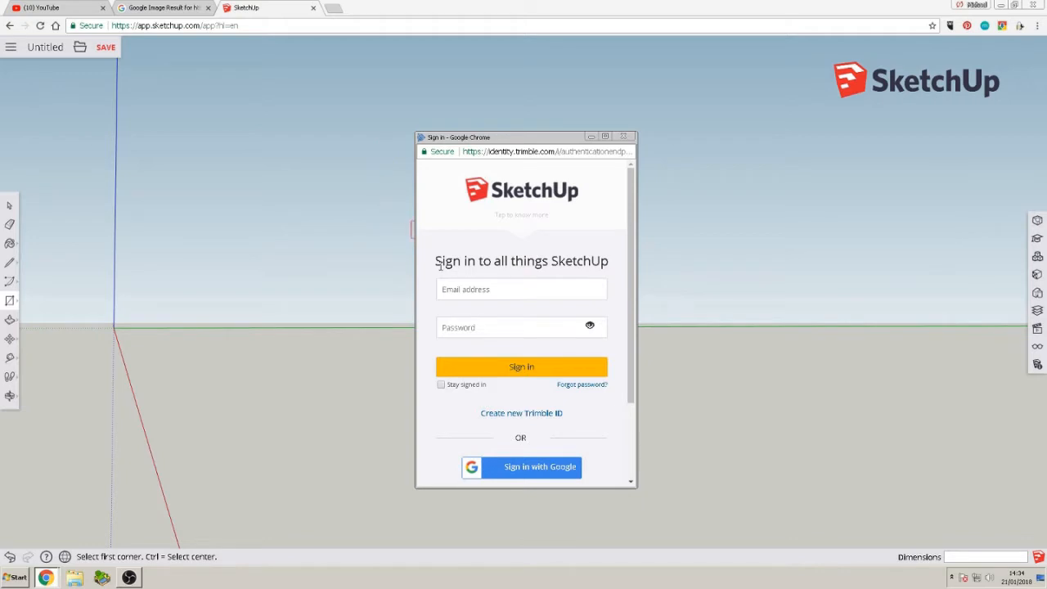
pyautogui.click(624, 137)
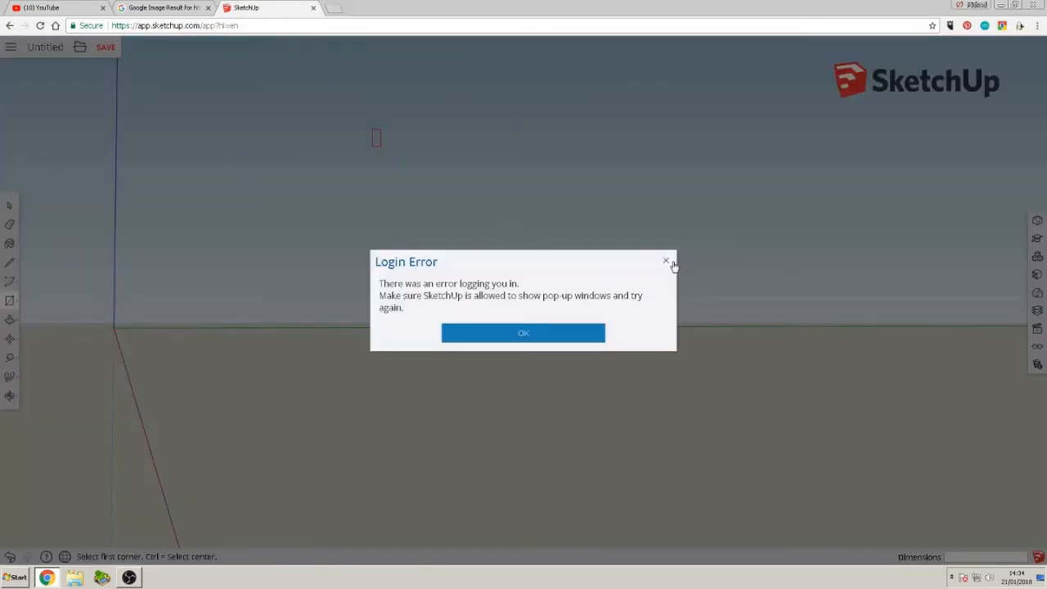
pyautogui.click(666, 261)
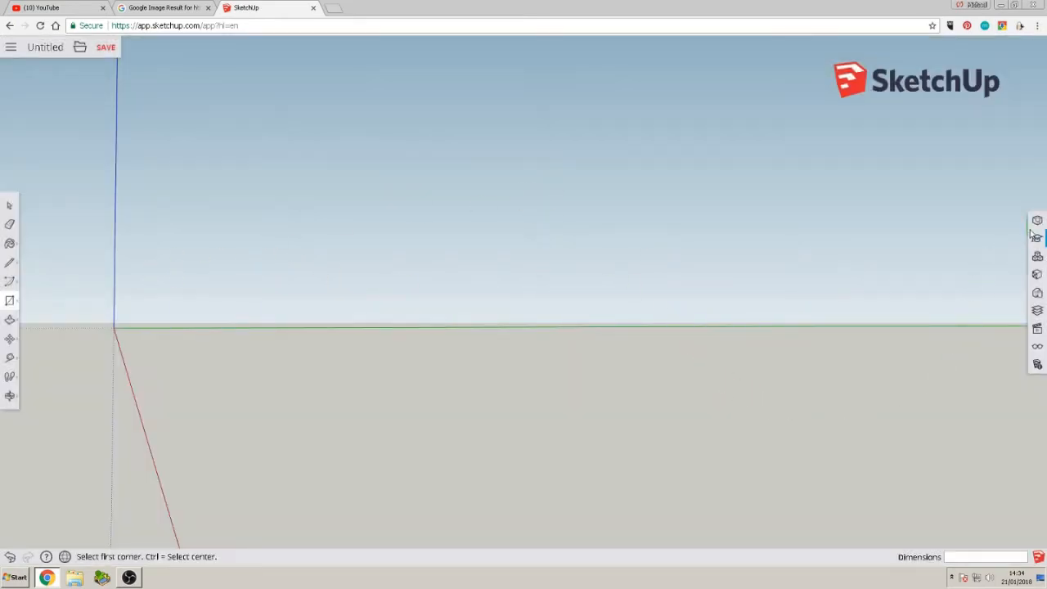
# Set the model's length unit format to metres
pyautogui.click(1036, 364)
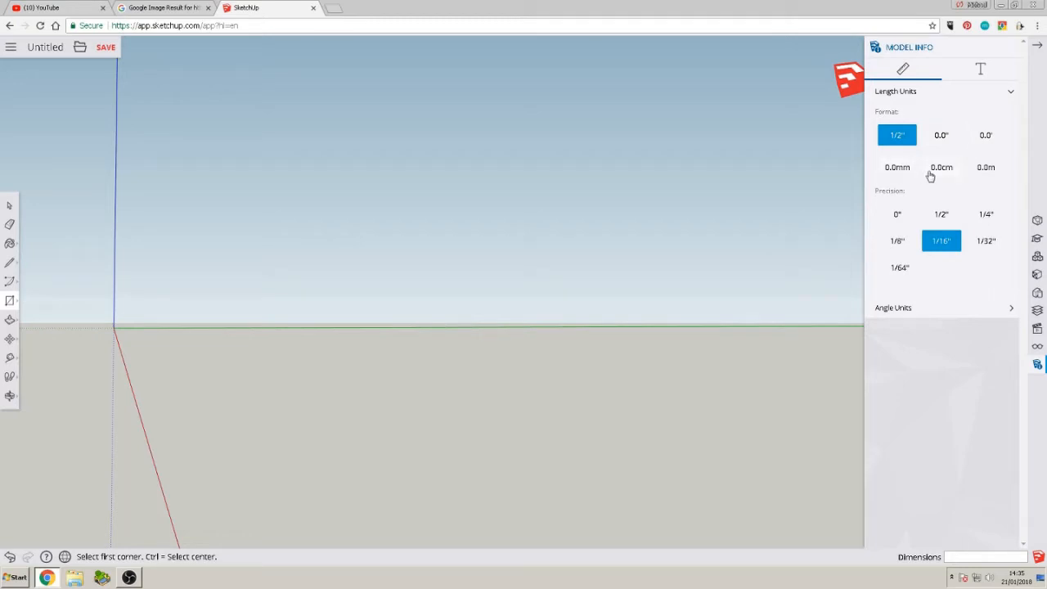
pyautogui.click(983, 170)
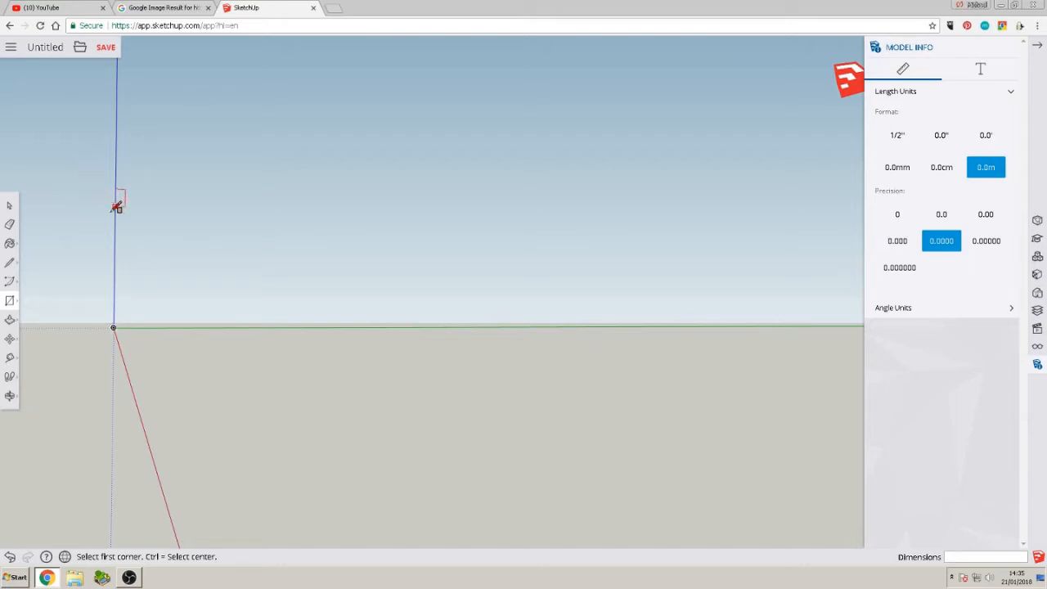
# Draw an upright rectangle 8 m high and 1 m wide from the origin, between the blue and green axes
pyautogui.click(113, 327)
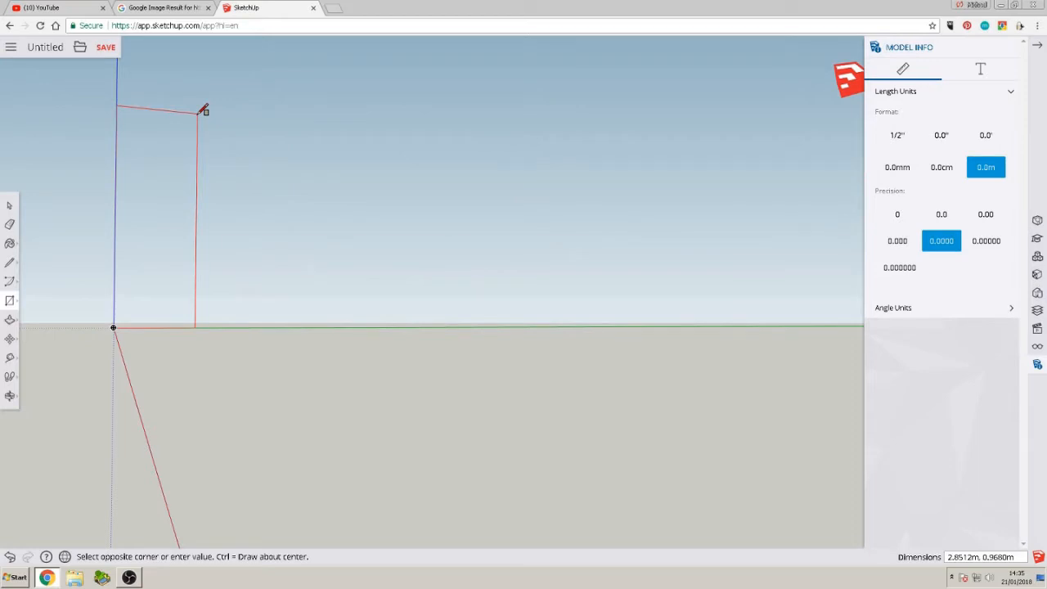
pyautogui.write('8.1')
pyautogui.click(203, 109)
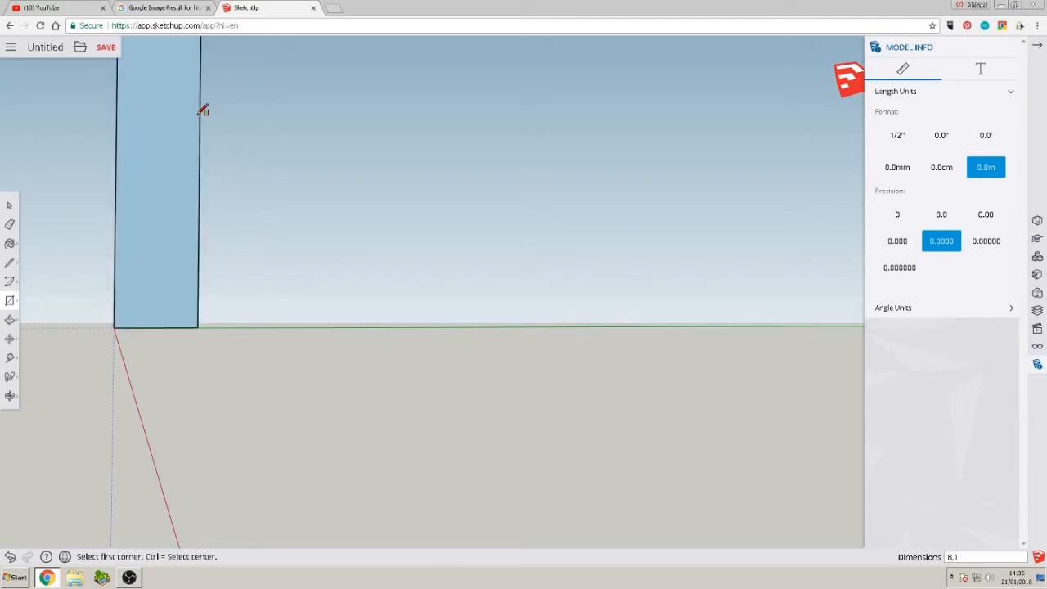
pyautogui.moveTo(107, 302); pyautogui.dragTo(237, 393, button='middle')
pyautogui.scroll(-4, 232, 251)
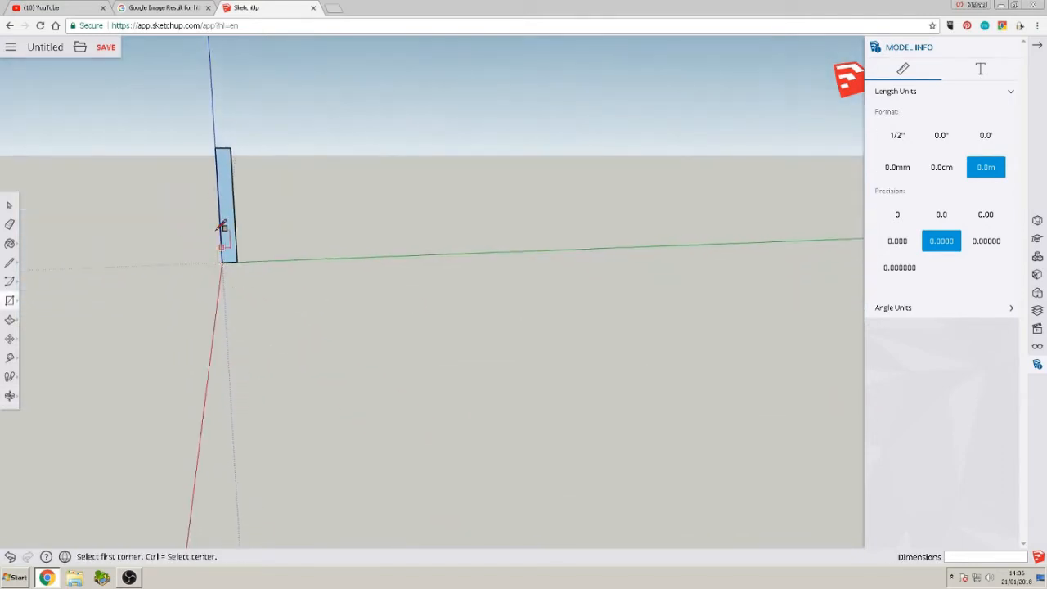
pyautogui.scroll(5, 220, 128)
pyautogui.moveTo(240, 252)
pyautogui.mouseDown(button='middle')
pyautogui.moveTo(235, 238)
pyautogui.moveTo(237, 250)
pyautogui.mouseUp(button='middle')
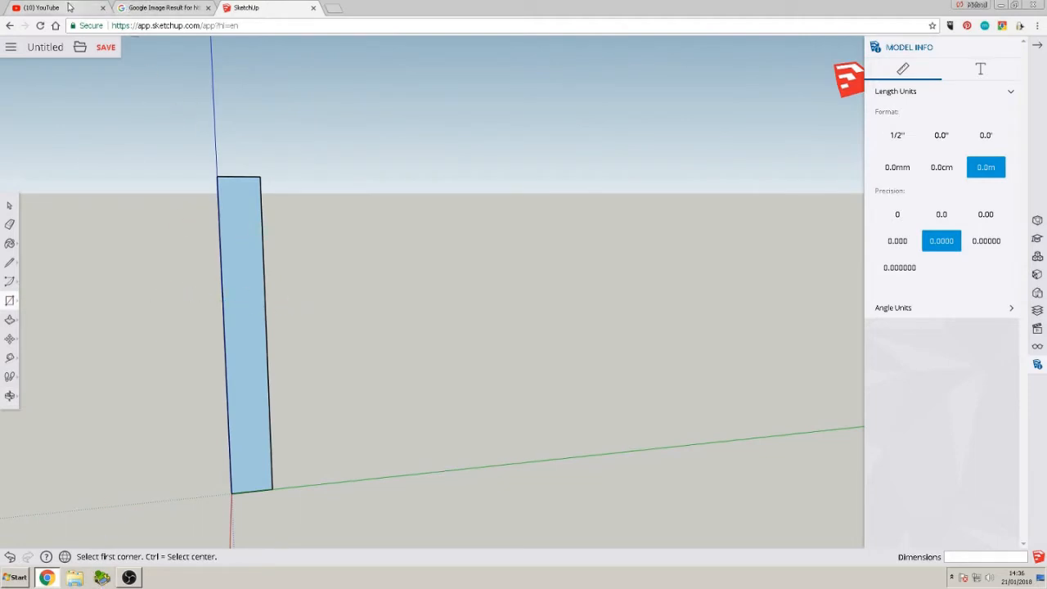
# Look up the M8 thread pitch in the Google results for M8 thread specifications and return to the SketchUp model
pyautogui.click(132, 8)
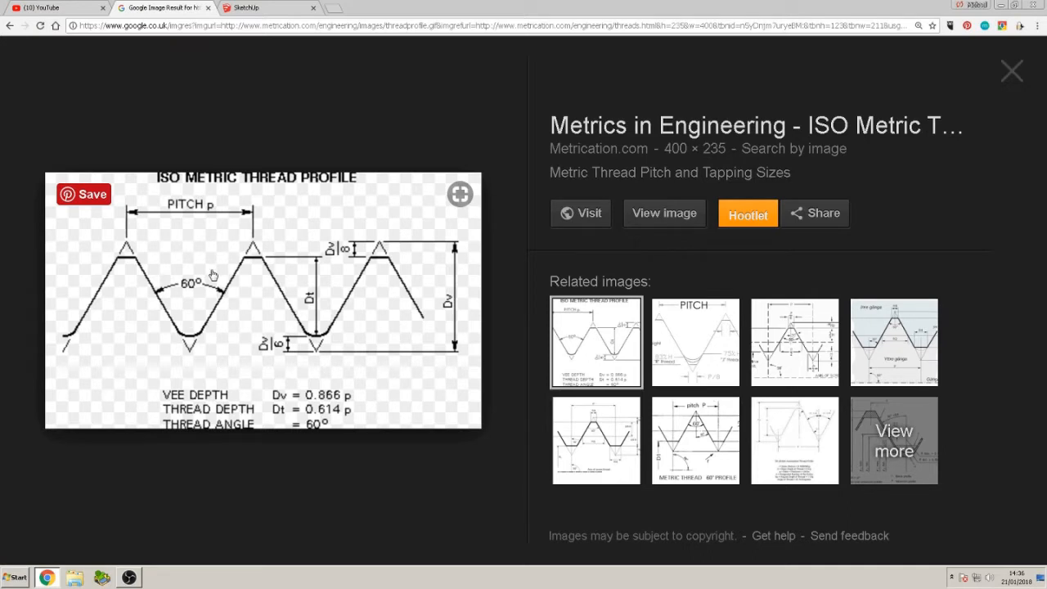
pyautogui.click(9, 26)
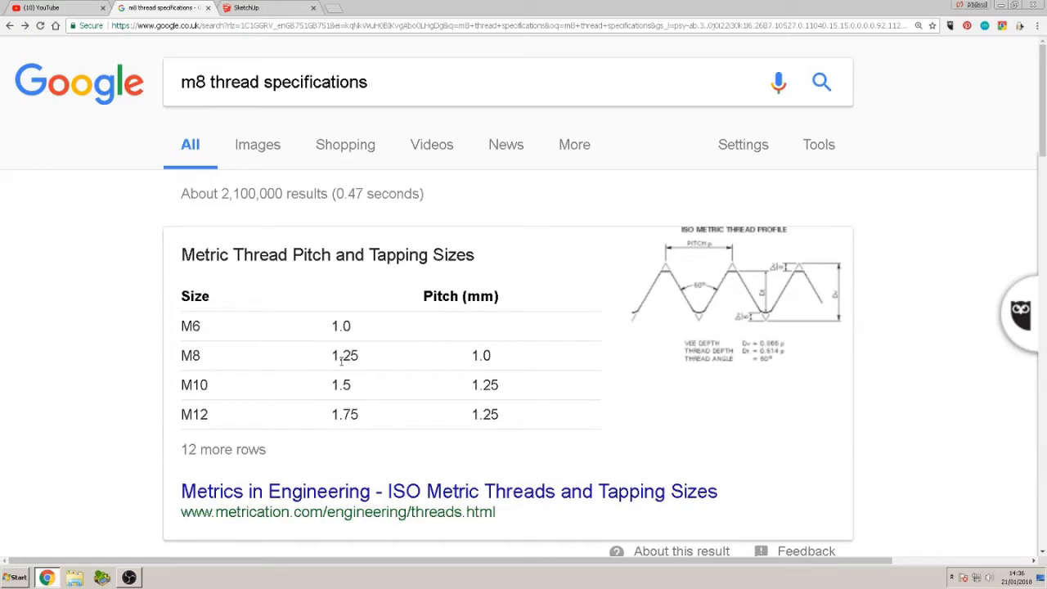
pyautogui.click(273, 10)
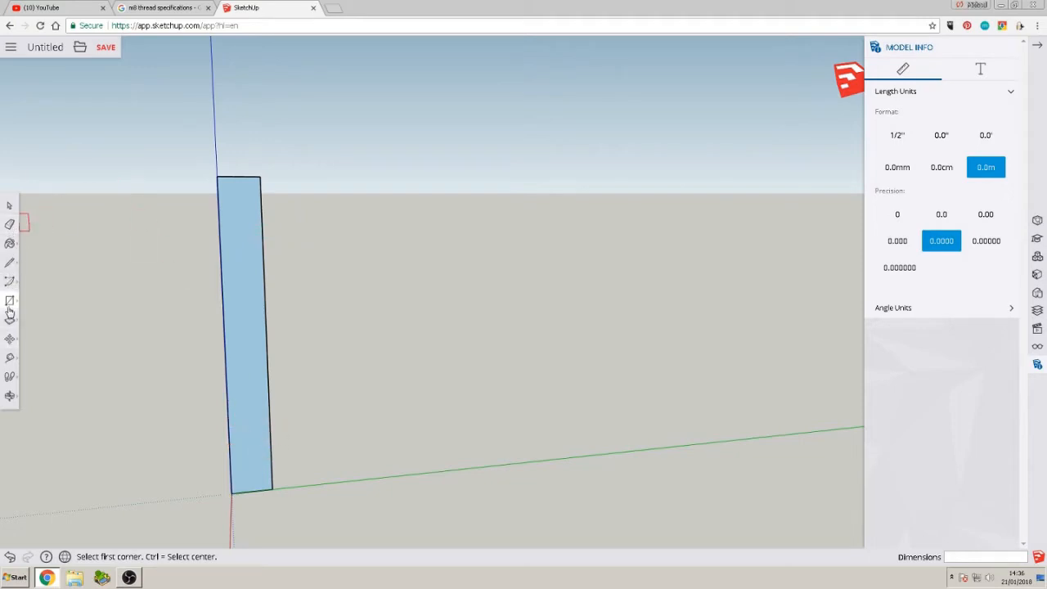
# Delete the upright rectangle at the origin, including its face and edges
pyautogui.click(9, 205)
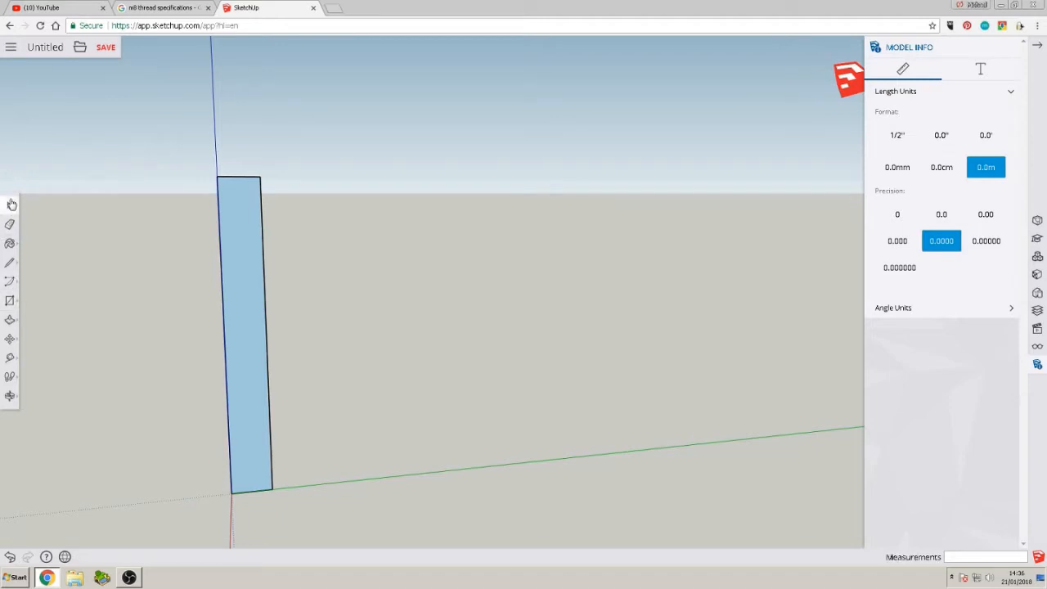
pyautogui.moveTo(154, 134); pyautogui.dragTo(329, 510)
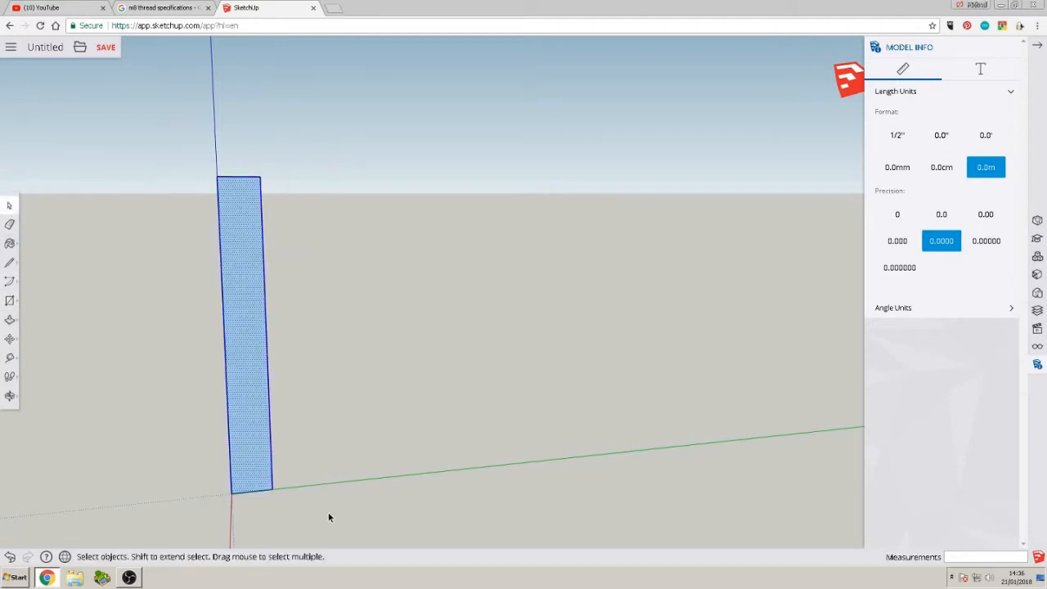
pyautogui.press('Delete')
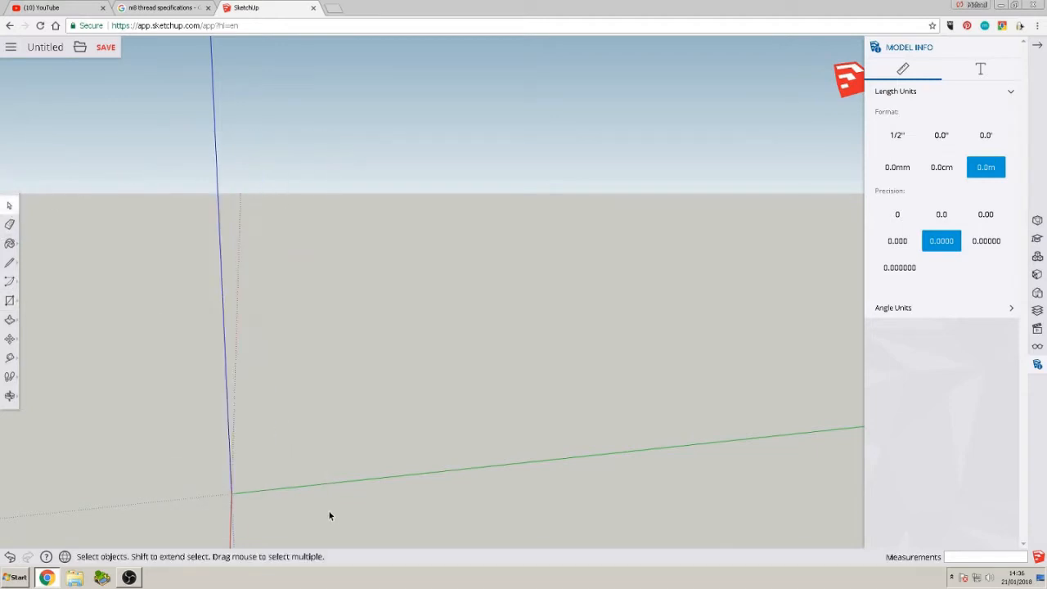
pyautogui.moveTo(284, 516)
pyautogui.mouseDown(button='middle')
pyautogui.moveTo(244, 519)
pyautogui.moveTo(238, 490)
pyautogui.moveTo(229, 524)
pyautogui.moveTo(189, 482)
pyautogui.moveTo(286, 265)
pyautogui.moveTo(275, 283)
pyautogui.mouseUp(button='middle')
pyautogui.hotkey('ctrl', '-')
pyautogui.hotkey('ctrl', '-')
pyautogui.hotkey('ctrl', '-')
pyautogui.hotkey('ctrl', '-')
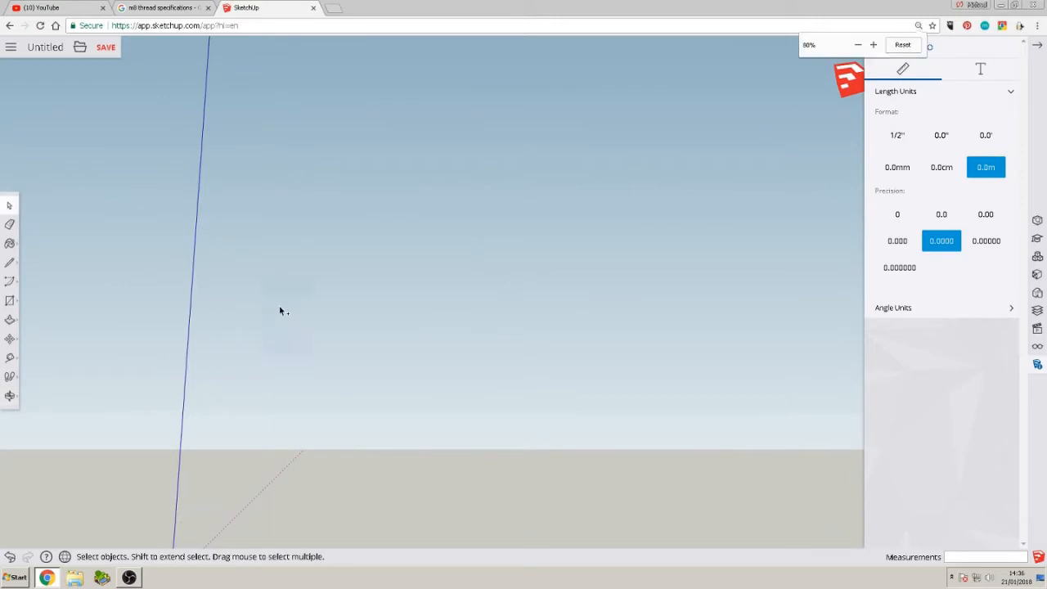
pyautogui.hotkey('ctrl', '+')
pyautogui.hotkey('ctrl', '+')
pyautogui.hotkey('ctrl', '+')
pyautogui.hotkey('ctrl', '+')
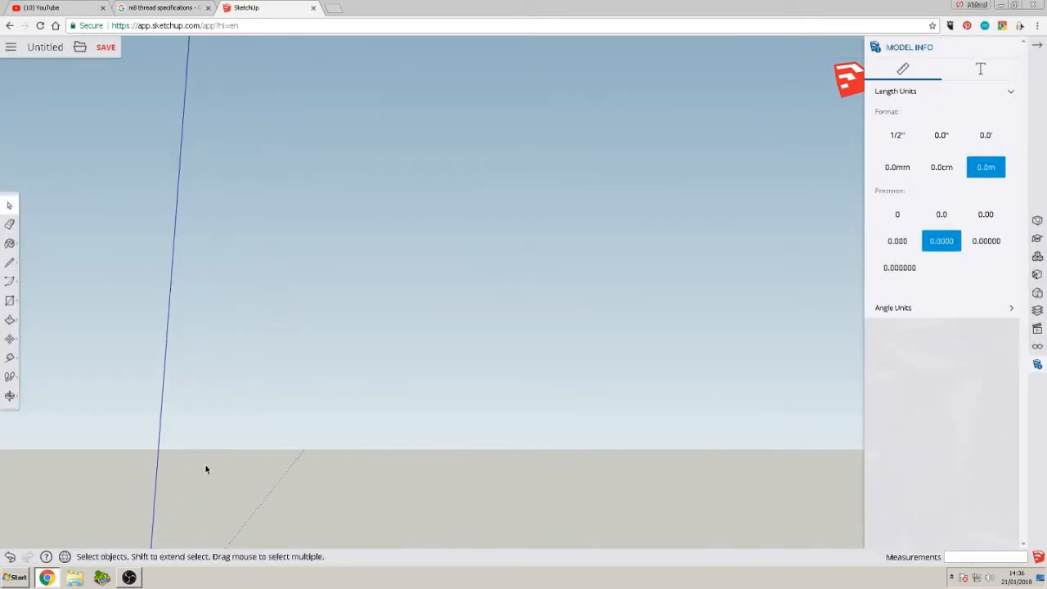
# Draw an upright rectangle 8 m high and 1.25 m wide from the origin, between the blue and green axes
pyautogui.moveTo(205, 469); pyautogui.dragTo(153, 546, button='middle')
pyautogui.moveTo(250, 398); pyautogui.dragTo(207, 461, button='middle')
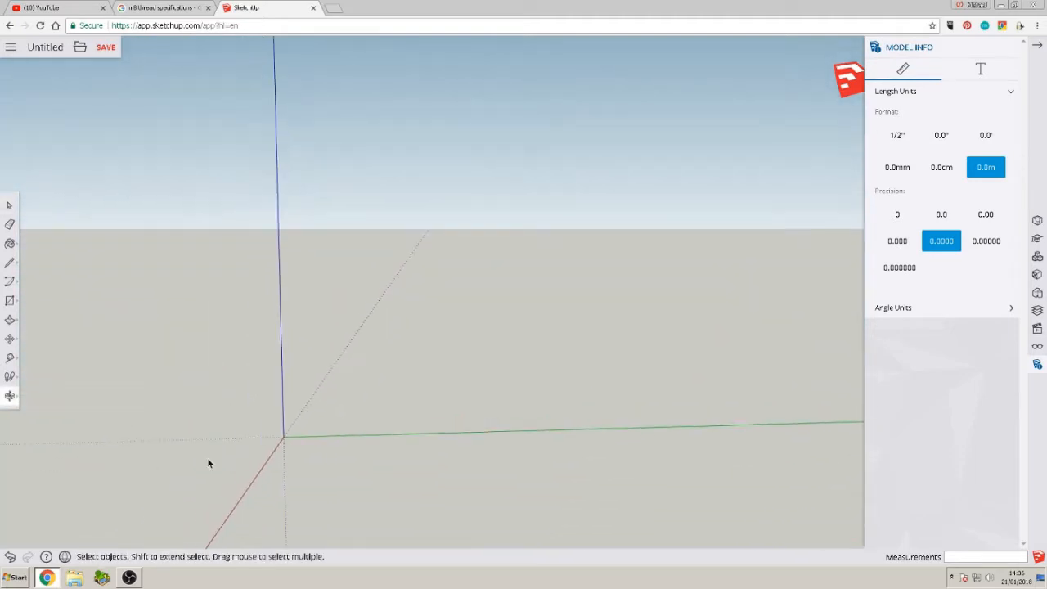
pyautogui.click(10, 300)
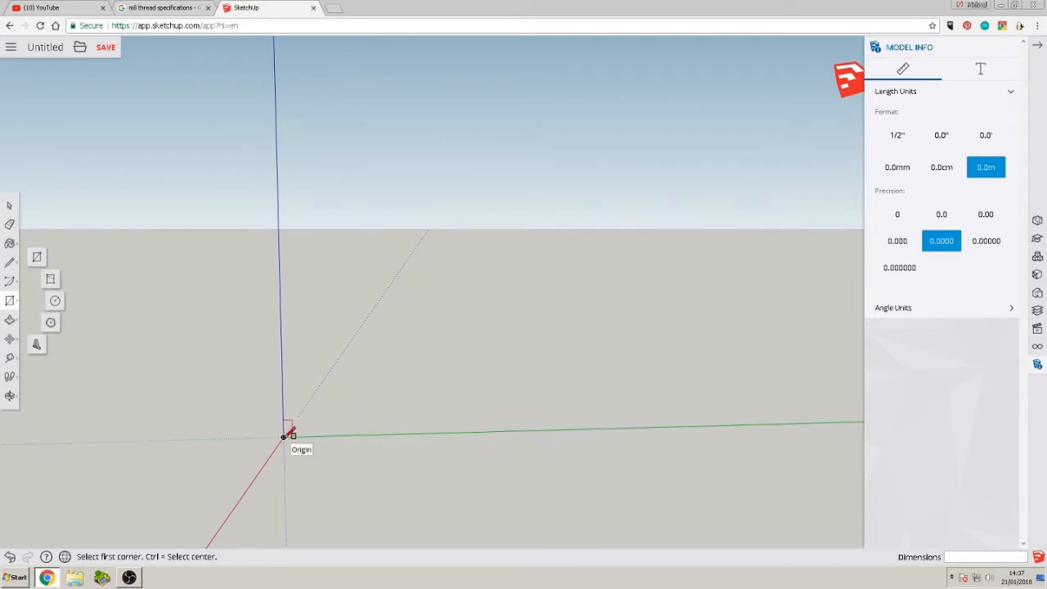
pyautogui.click(283, 436)
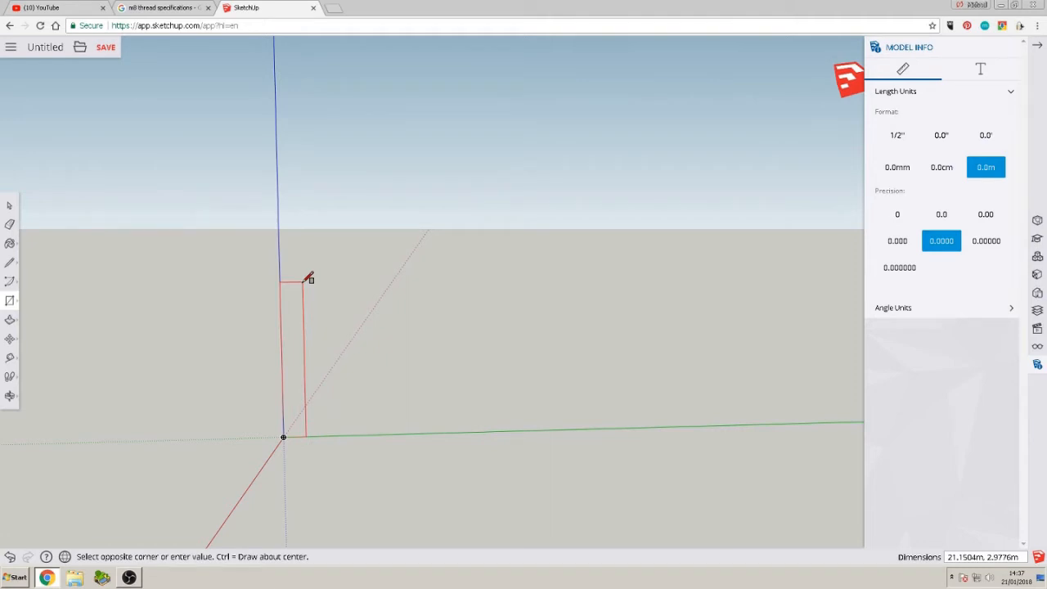
pyautogui.write('8,1.25')
pyautogui.press('Return')
pyautogui.scroll(1, 307, 460)
pyautogui.scroll(4, 262, 438)
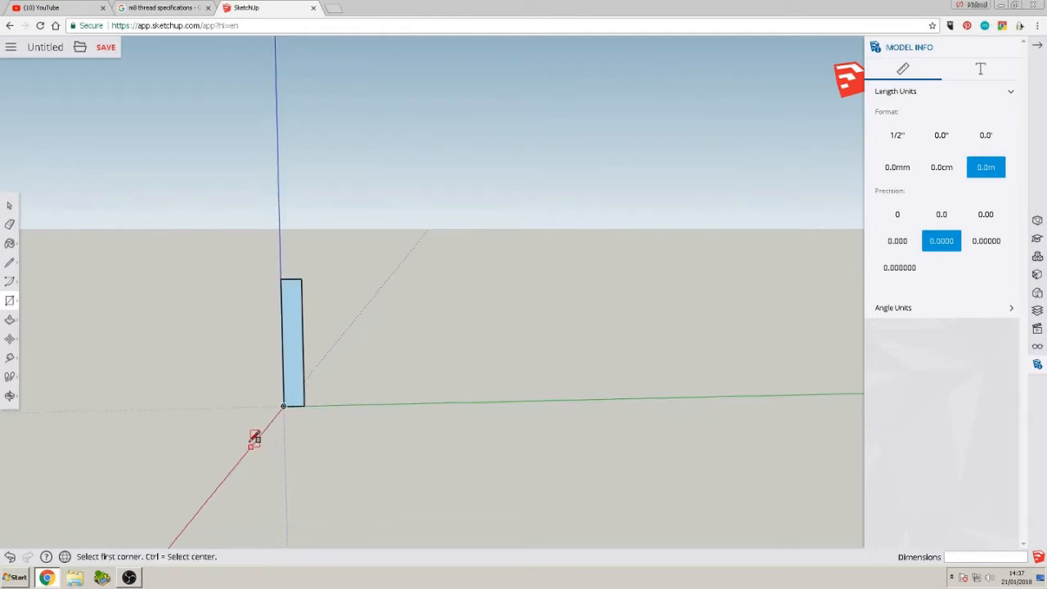
# Measure the rectangle's height along its edge on the blue axis and its width along the upper edge
pyautogui.click(10, 358)
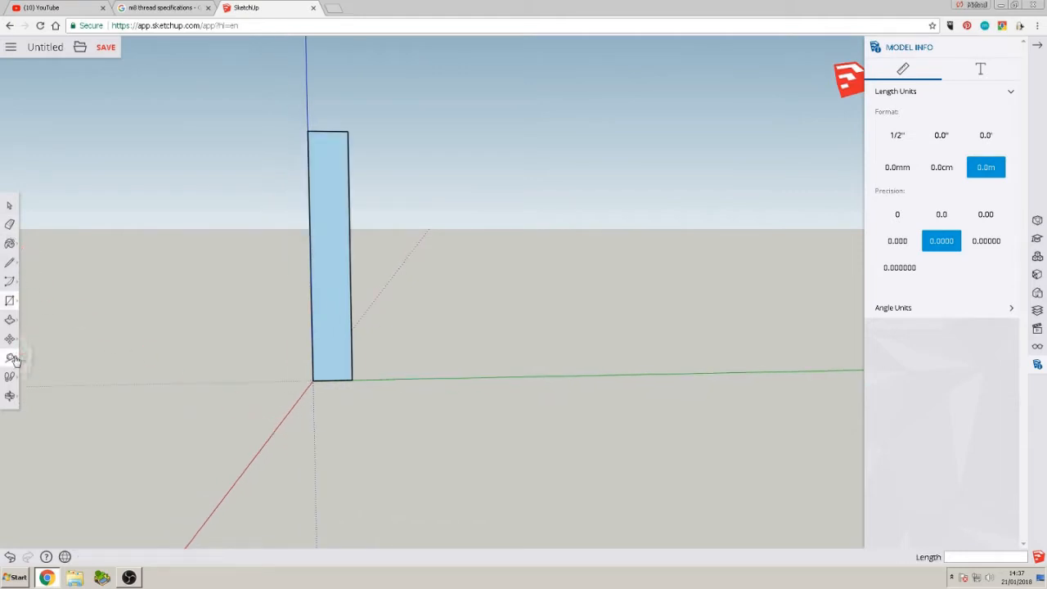
pyautogui.click(312, 380)
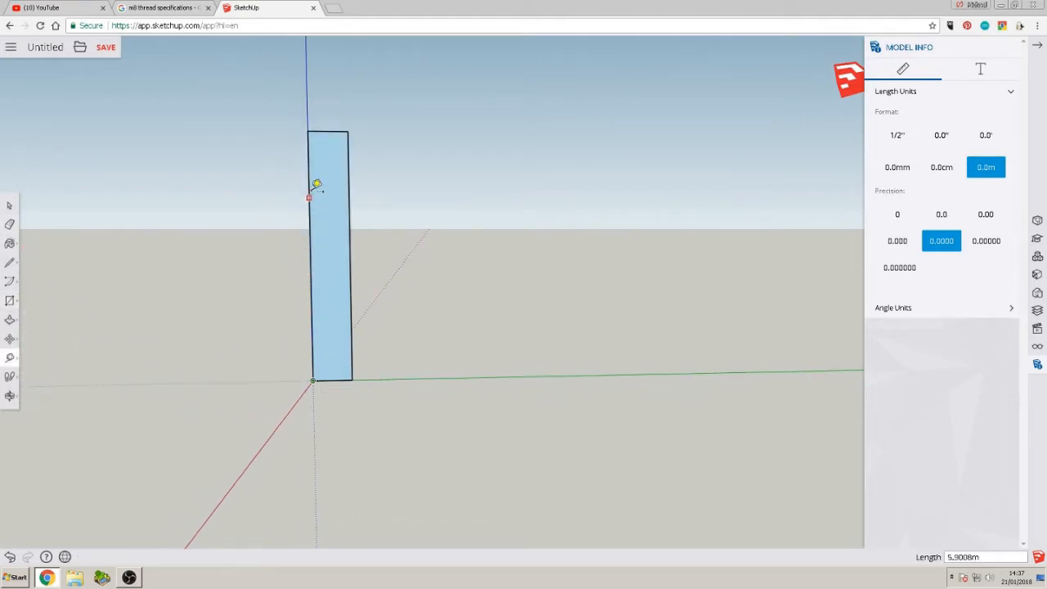
pyautogui.click(308, 131)
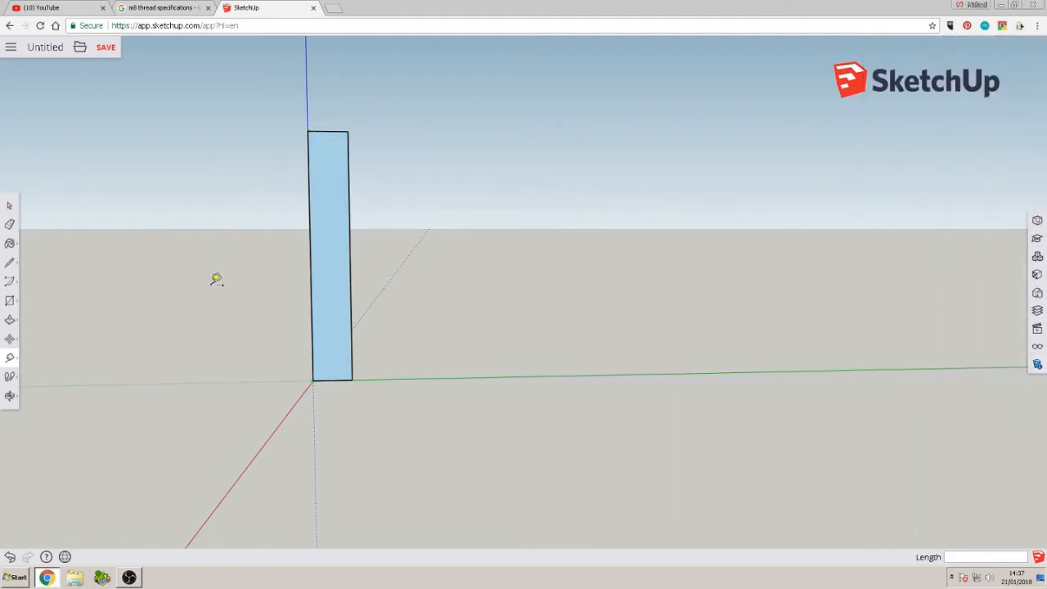
pyautogui.scroll(2, 310, 249)
pyautogui.click(299, 76)
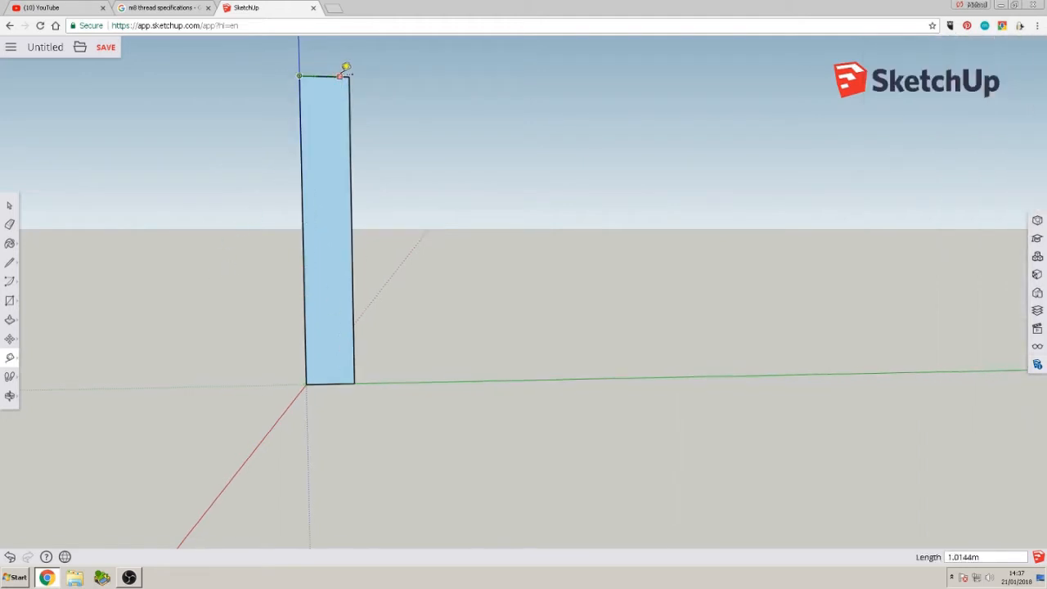
pyautogui.click(350, 76)
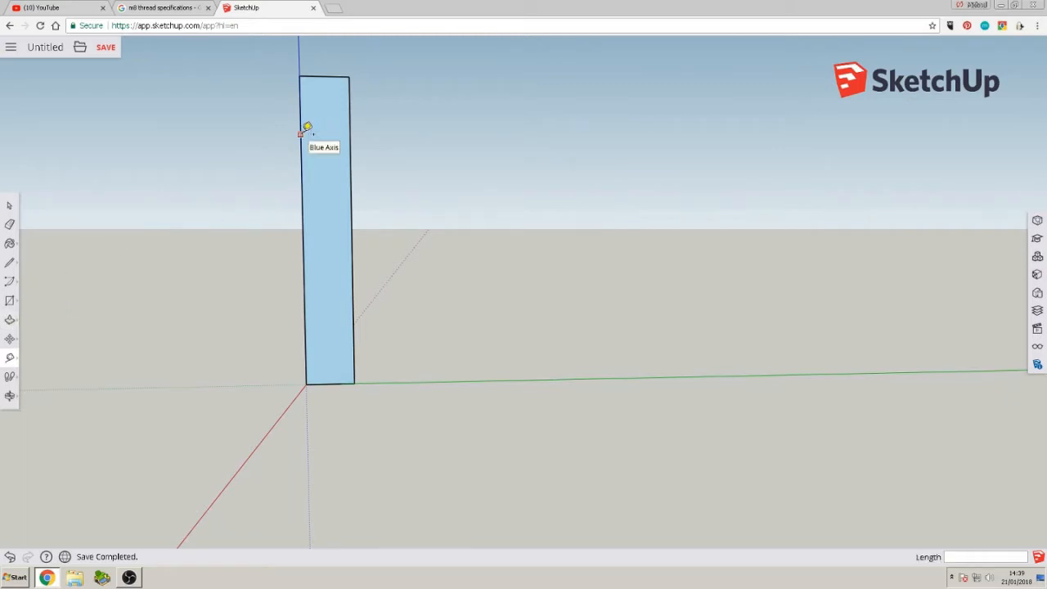
# Draw a line parallel to the green axis from the midpoint of the rectangle's edge on the blue axis, extending well beyond the opposite edge
pyautogui.click(15, 265)
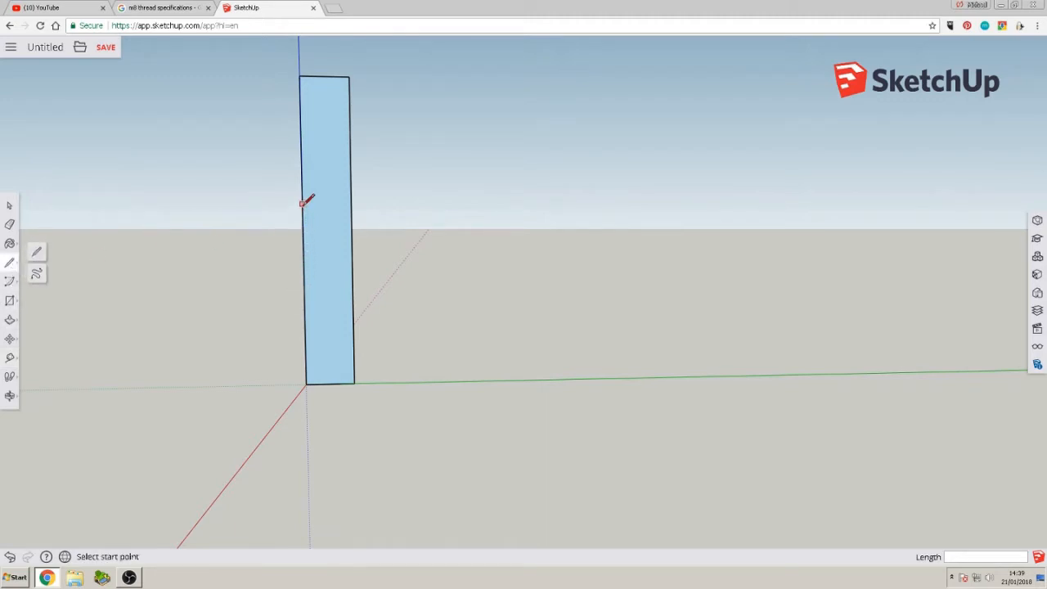
pyautogui.click(304, 232)
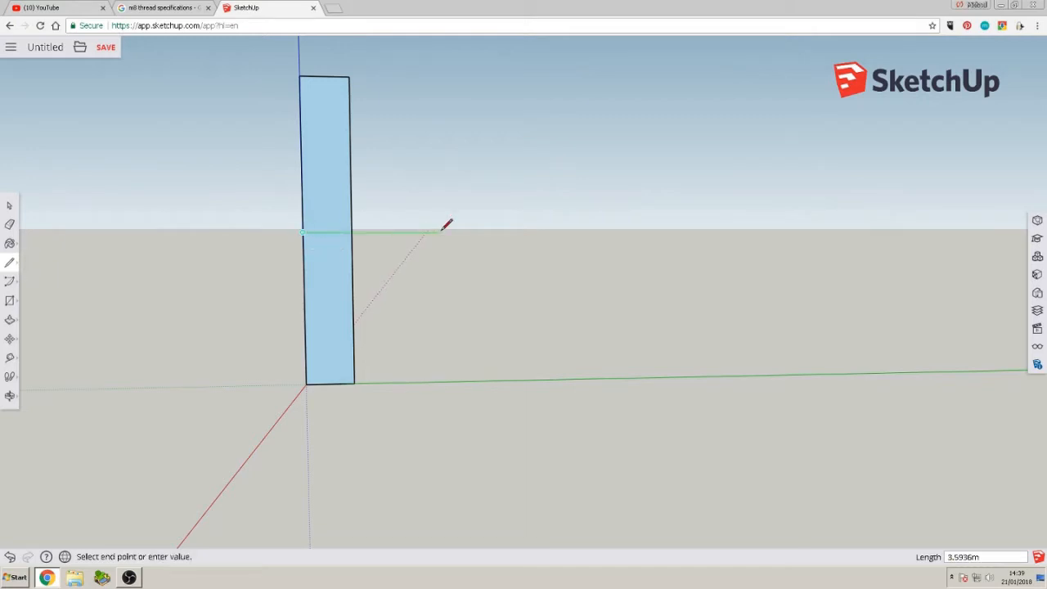
pyautogui.click(618, 231)
pyautogui.press('o')
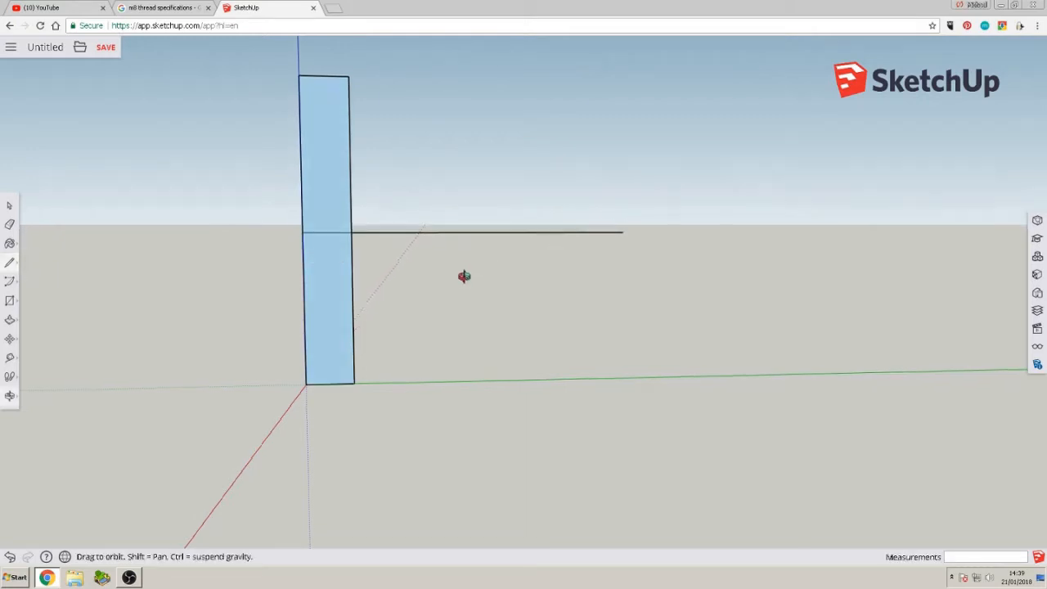
pyautogui.moveTo(463, 276); pyautogui.dragTo(518, 307)
pyautogui.moveTo(518, 306); pyautogui.dragTo(427, 254, button='middle')
pyautogui.press('Escape')
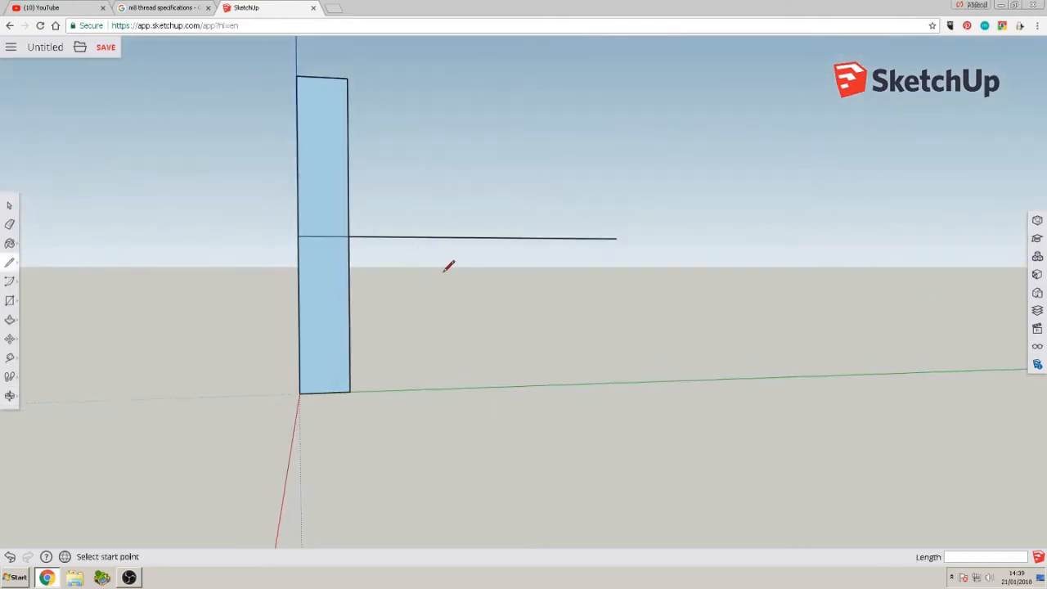
pyautogui.scroll(2, 449, 263)
pyautogui.scroll(-1, 347, 223)
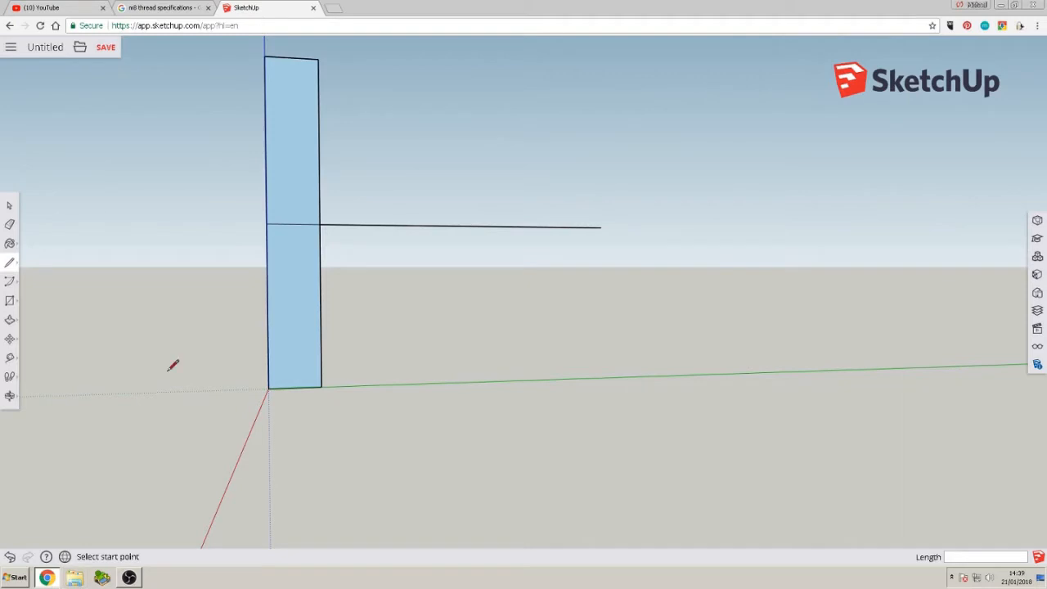
# Consult the ISO metric thread profile in the Google results for M8 thread specifications and return to the SketchUp model
pyautogui.click(156, 8)
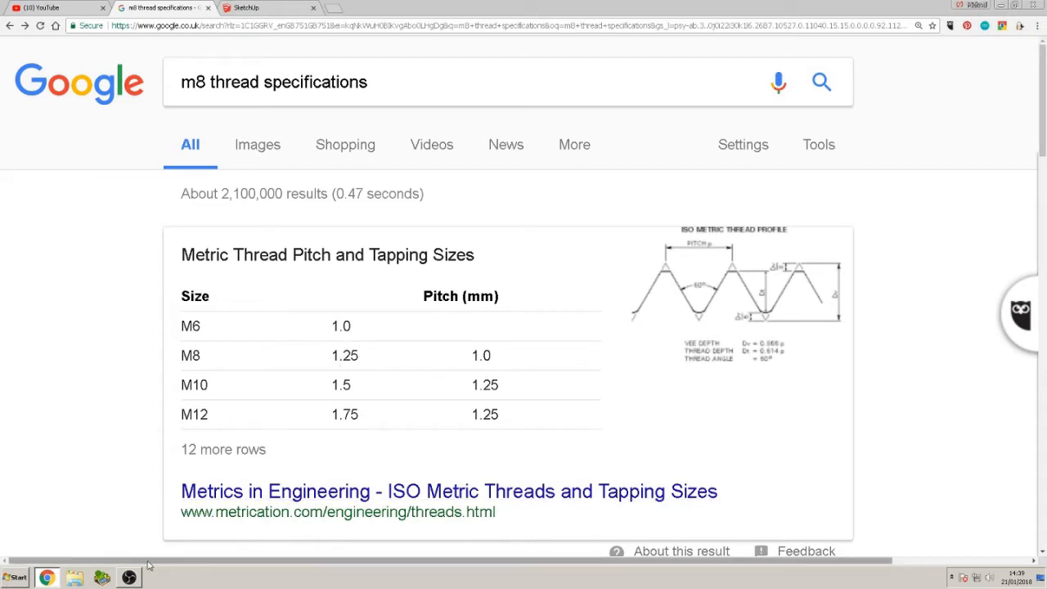
pyautogui.click(247, 9)
pyautogui.scroll(1, 258, 144)
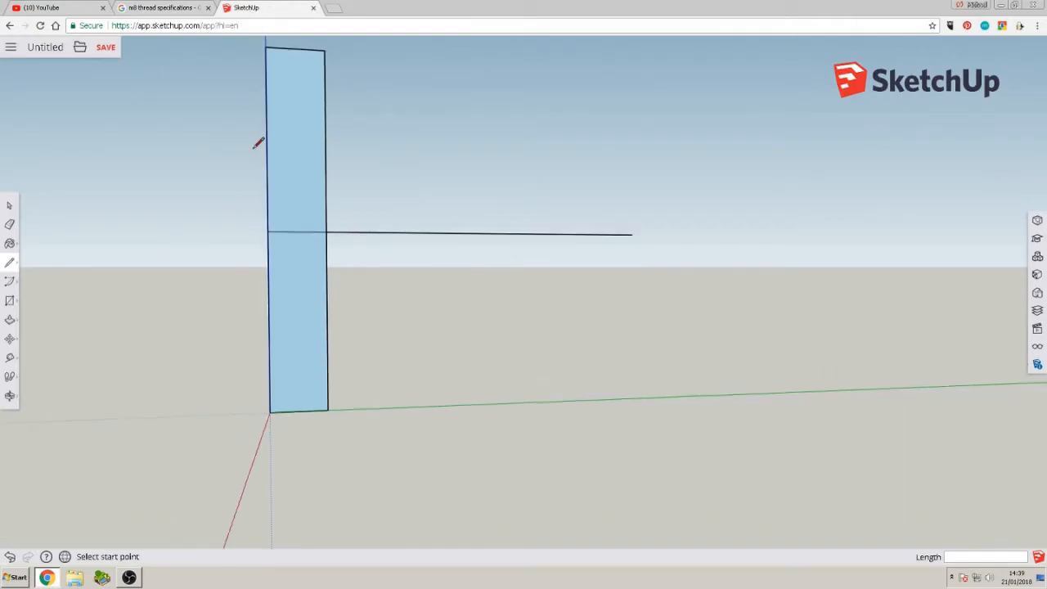
# Draw a downward-pointing three-sided polygon with an inscribed radius of about 2.04 m beside the rectangle's upper end
pyautogui.moveTo(289, 175); pyautogui.dragTo(245, 204, button='middle')
pyautogui.scroll(-3, 351, 198)
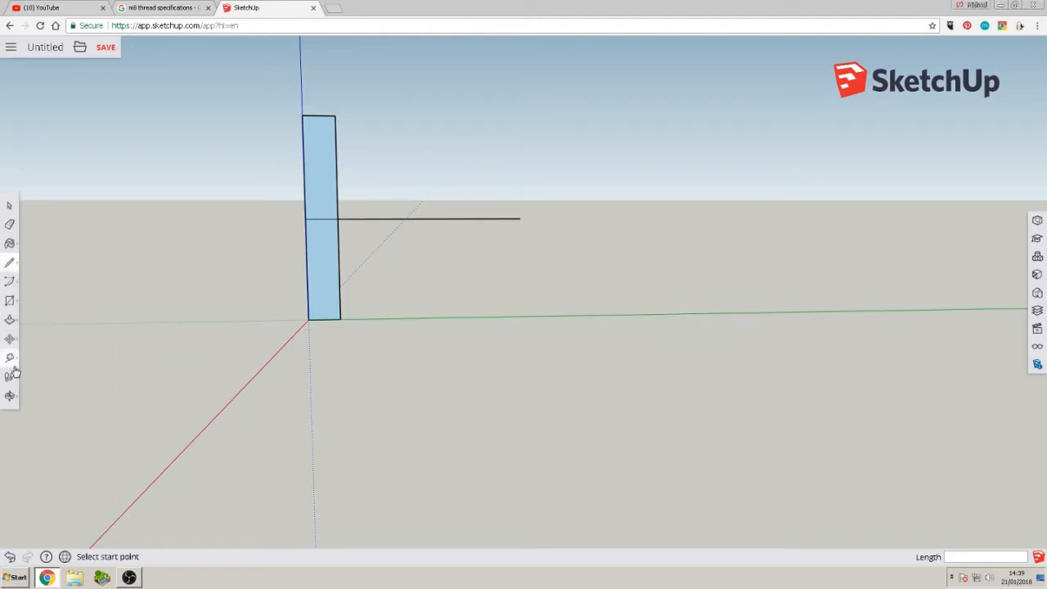
pyautogui.click(11, 303)
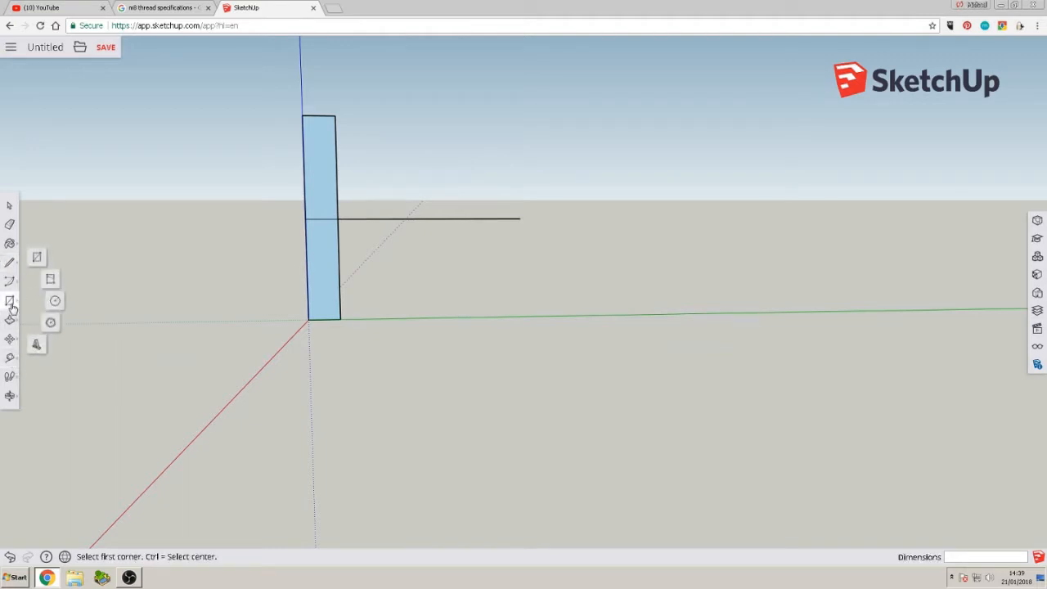
pyautogui.click(51, 322)
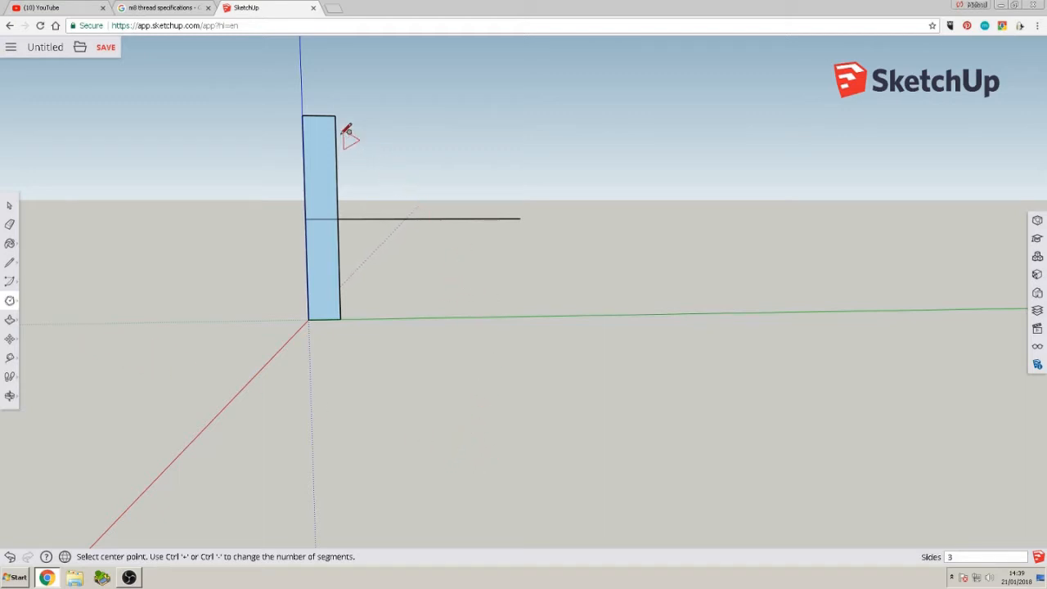
pyautogui.click(385, 98)
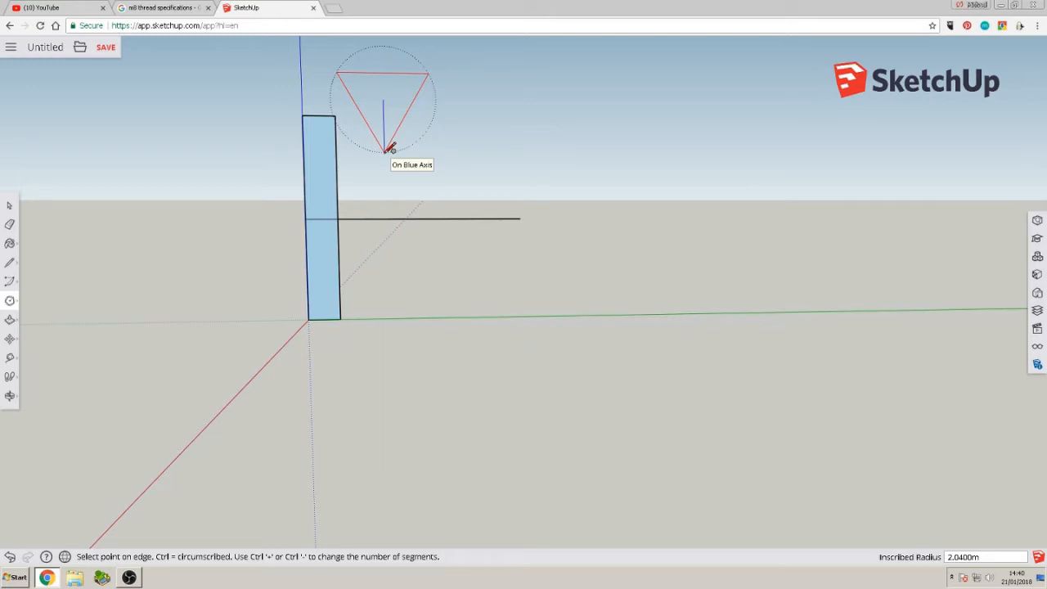
pyautogui.click(390, 148)
pyautogui.scroll(2, 373, 128)
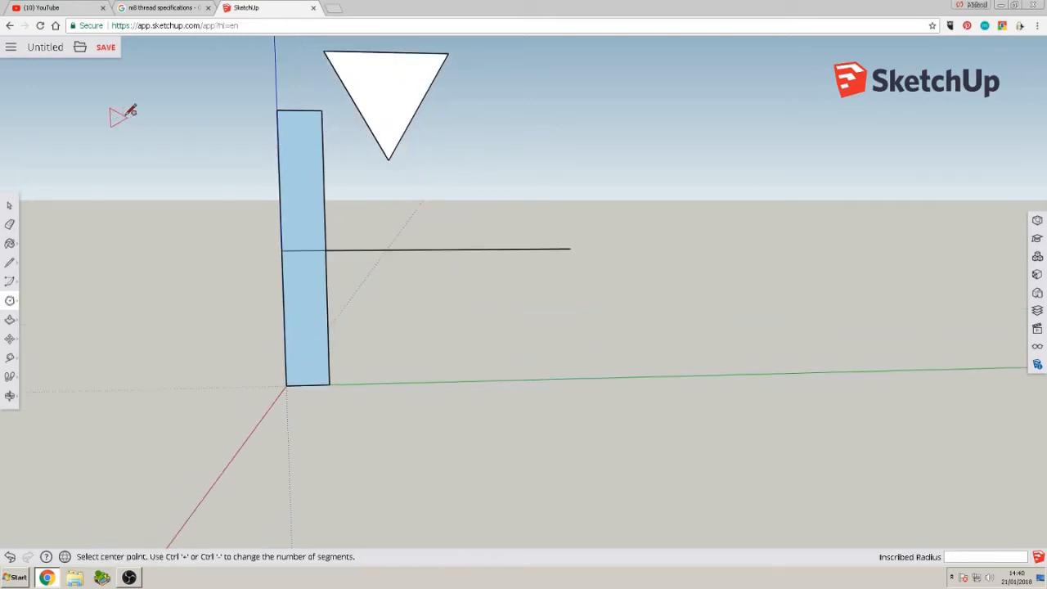
# Move the whole triangle by its lower tip onto the rectangle's long outer edge, so it overlaps the rectangle's upper end
pyautogui.click(9, 205)
pyautogui.moveTo(309, 39); pyautogui.dragTo(458, 162)
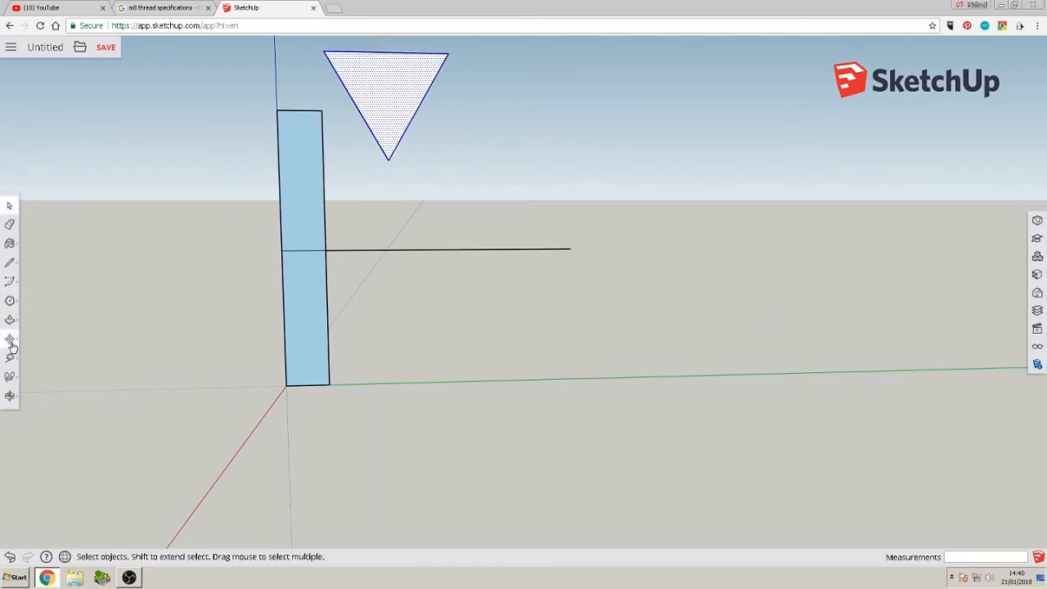
pyautogui.click(10, 339)
pyautogui.click(388, 159)
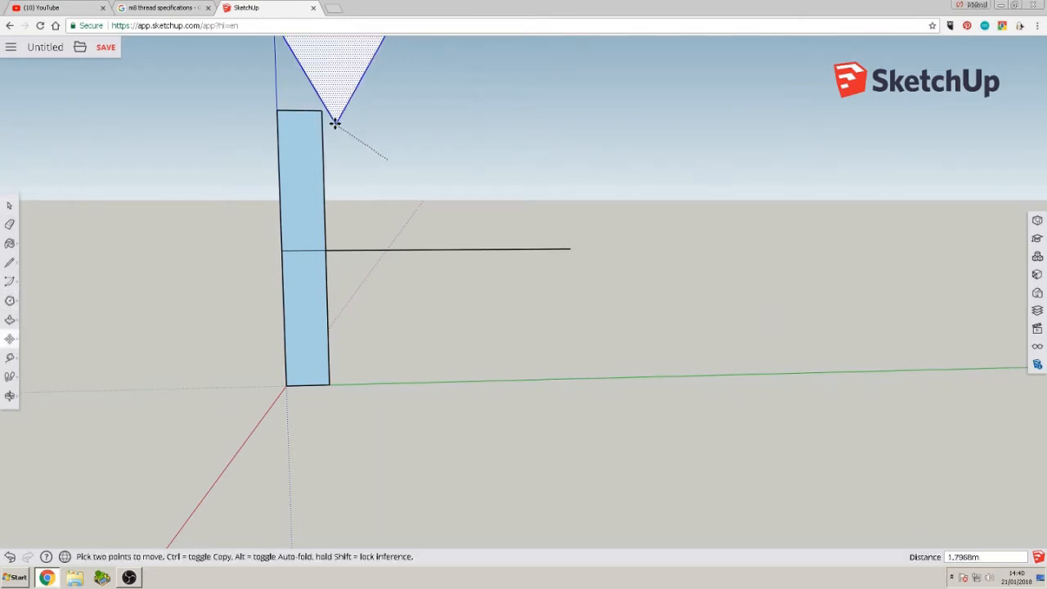
pyautogui.click(320, 177)
pyautogui.moveTo(287, 205); pyautogui.dragTo(331, 266, button='middle')
pyautogui.scroll(2, 294, 109)
pyautogui.moveTo(308, 178); pyautogui.dragTo(334, 97, button='middle')
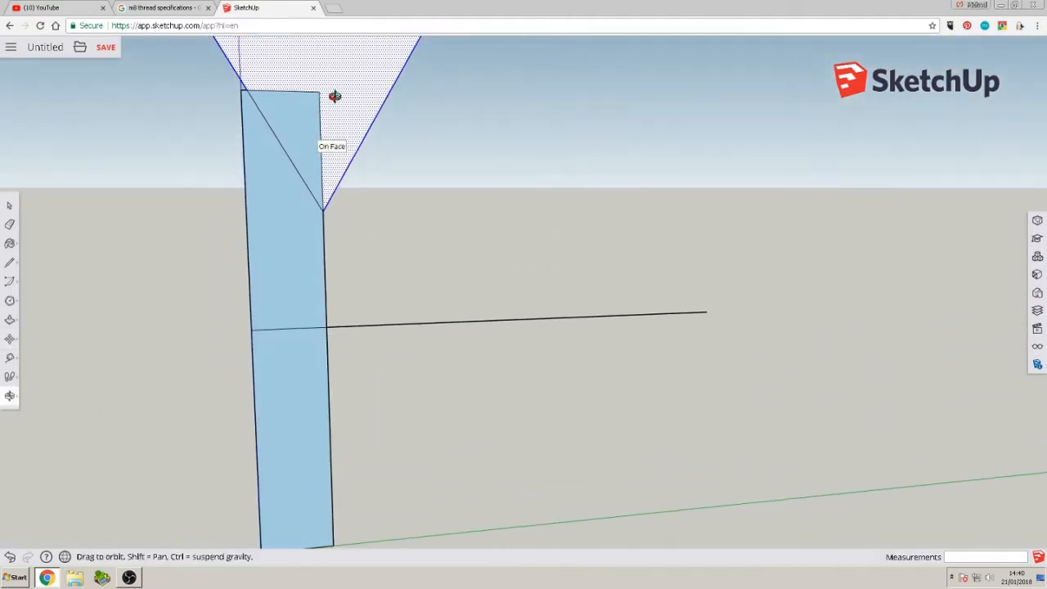
# Draw a line from the rectangle's upper corner on the blue axis, parallel to the triangle's slanted side, continuing past the opposite edge
pyautogui.scroll(4, 267, 60)
pyautogui.moveTo(267, 110); pyautogui.dragTo(243, 175, button='middle')
pyautogui.click(9, 261)
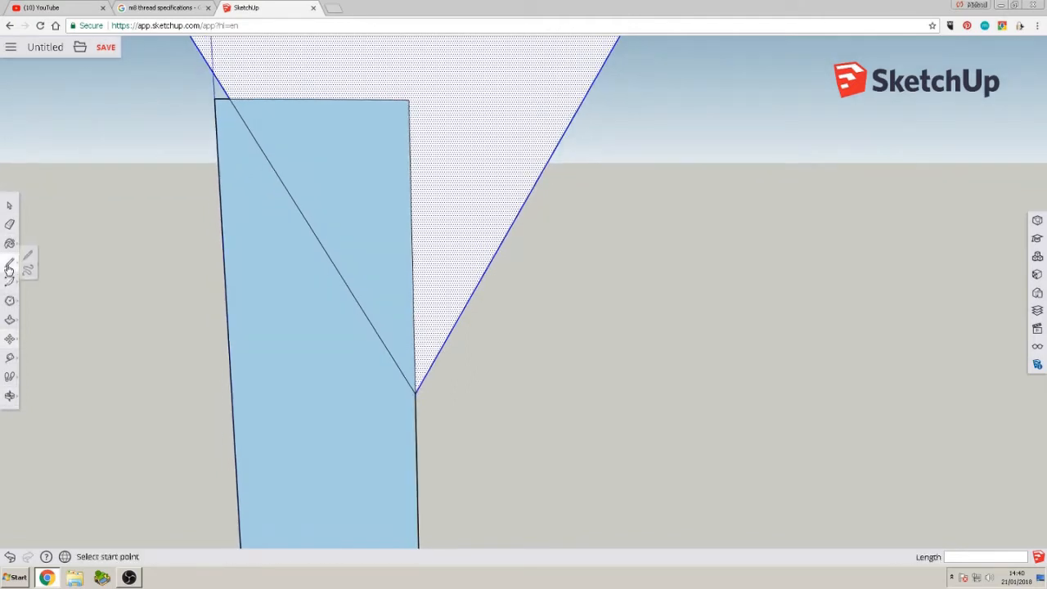
pyautogui.click(215, 98)
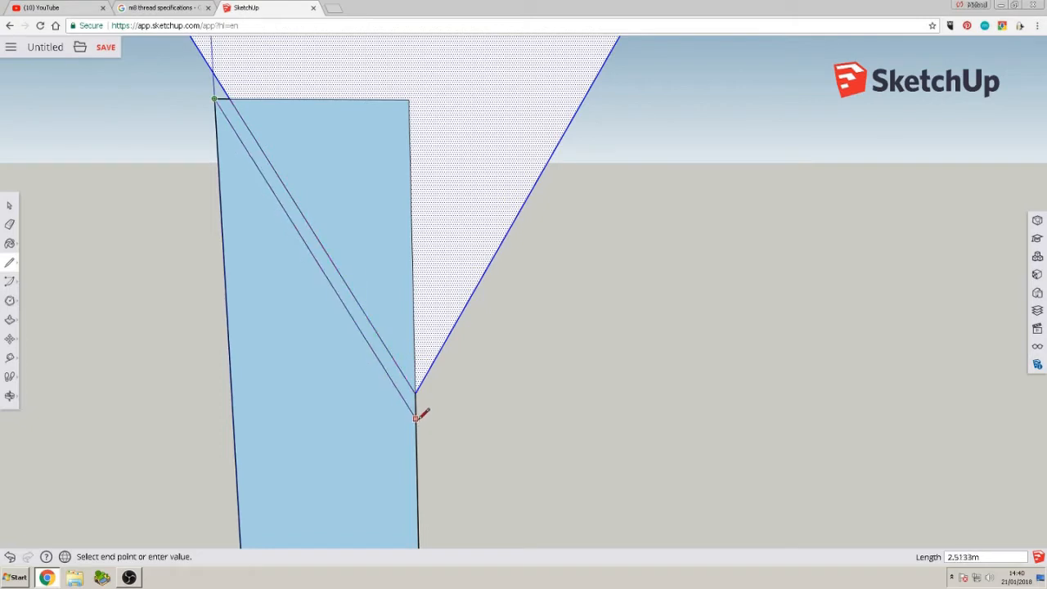
pyautogui.click(333, 287)
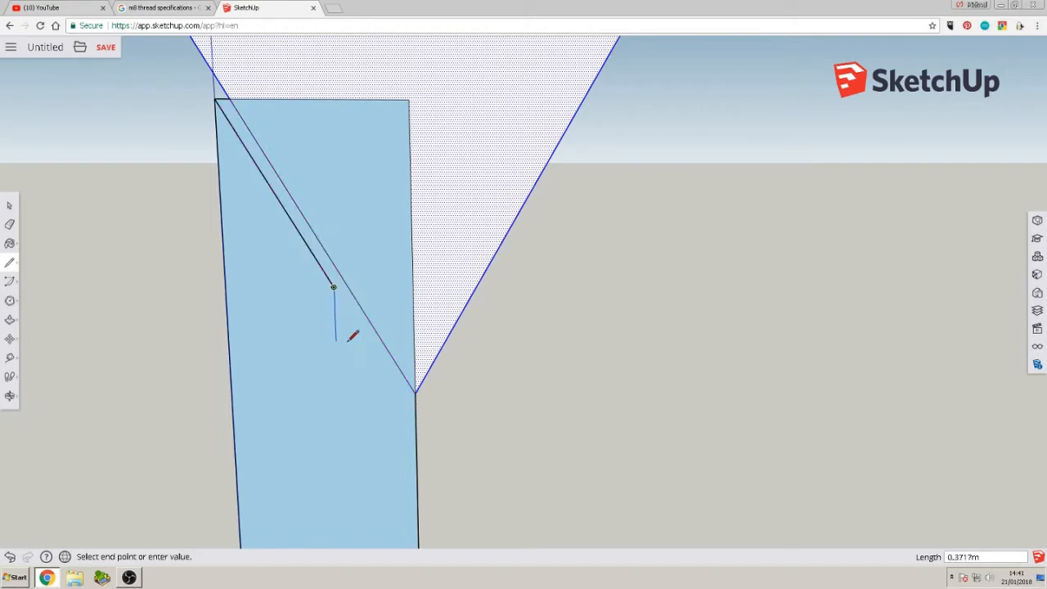
pyautogui.click(449, 467)
pyautogui.press('Escape')
pyautogui.moveTo(454, 466); pyautogui.dragTo(496, 312, button='middle')
# Erase the large triangle and the diagonal's overhang outside the rectangle, keeping the diagonal inside it
pyautogui.press('e')
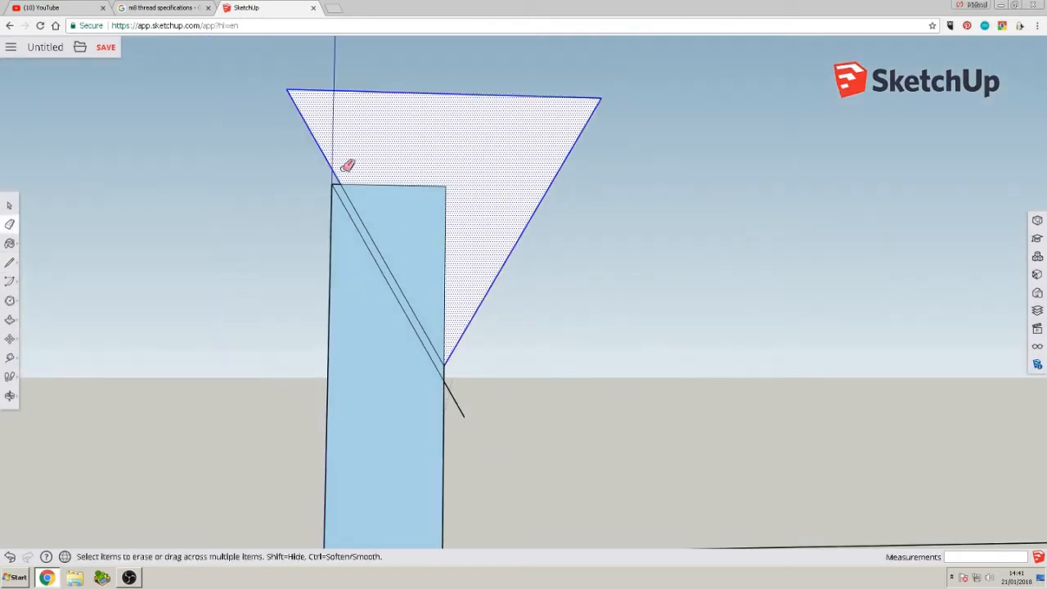
pyautogui.click(346, 192)
pyautogui.click(351, 186)
pyautogui.moveTo(460, 355)
pyautogui.mouseDown(button='middle')
pyautogui.moveTo(444, 332)
pyautogui.moveTo(428, 205)
pyautogui.moveTo(445, 266)
pyautogui.mouseUp(button='middle')
pyautogui.press('space')
pyautogui.moveTo(347, 169); pyautogui.dragTo(460, 497)
# Draw a horizontal line from the diagonal's lower end across the rectangle and a mirrored diagonal from the other upper corner
pyautogui.click(10, 262)
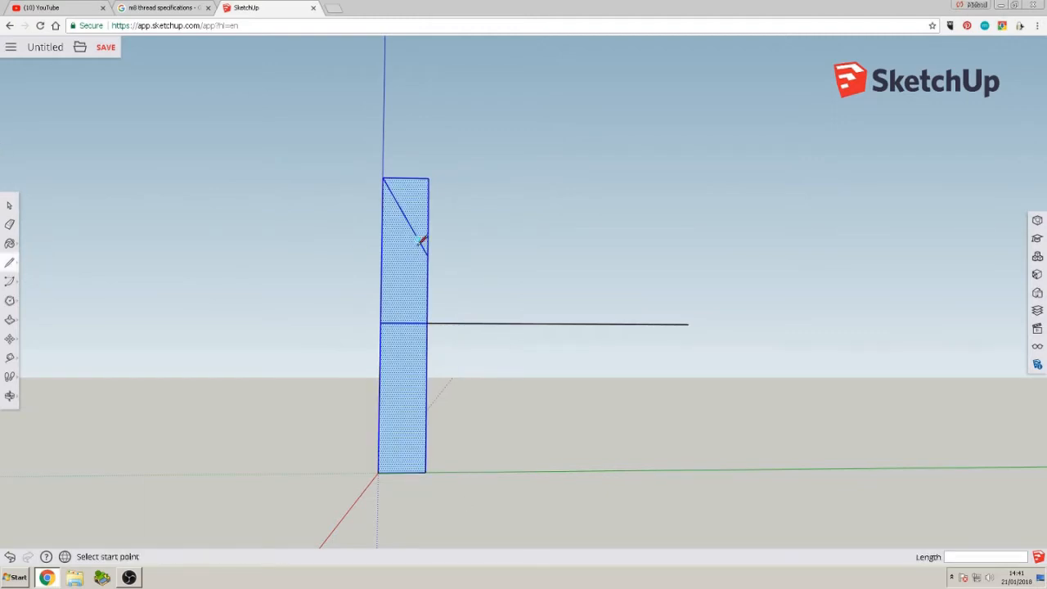
pyautogui.click(426, 255)
pyautogui.click(334, 254)
pyautogui.press('Escape')
pyautogui.click(428, 179)
pyautogui.click(382, 256)
pyautogui.scroll(1, 365, 209)
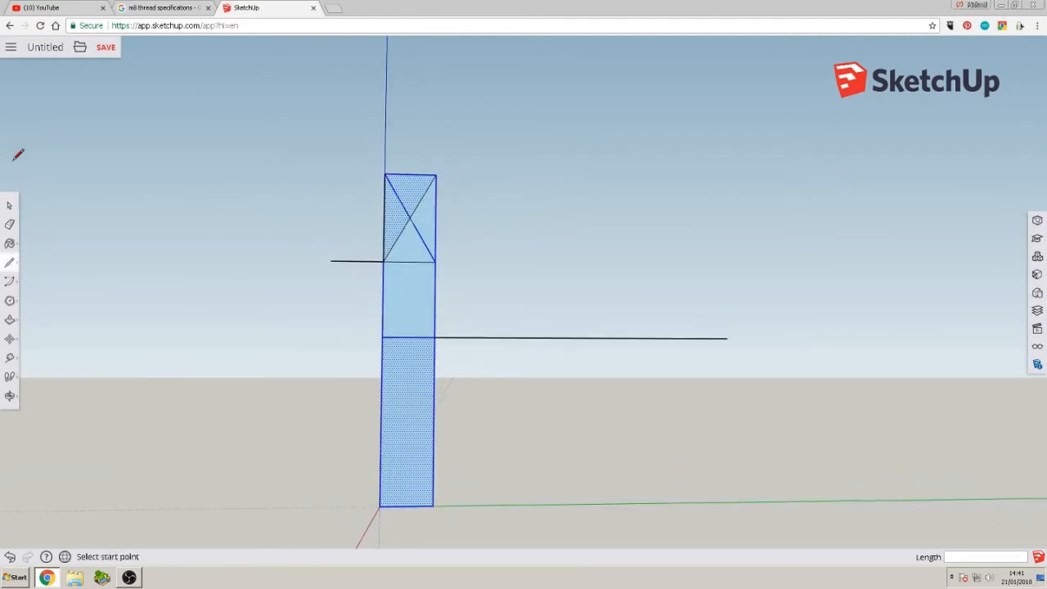
# Erase the horizontal helper line and the diagonals below their crossing, leaving a V-shaped triangle at the rectangle's upper end
pyautogui.click(10, 224)
pyautogui.moveTo(371, 271); pyautogui.dragTo(413, 223)
pyautogui.scroll(-3, 404, 263)
pyautogui.scroll(3, 378, 317)
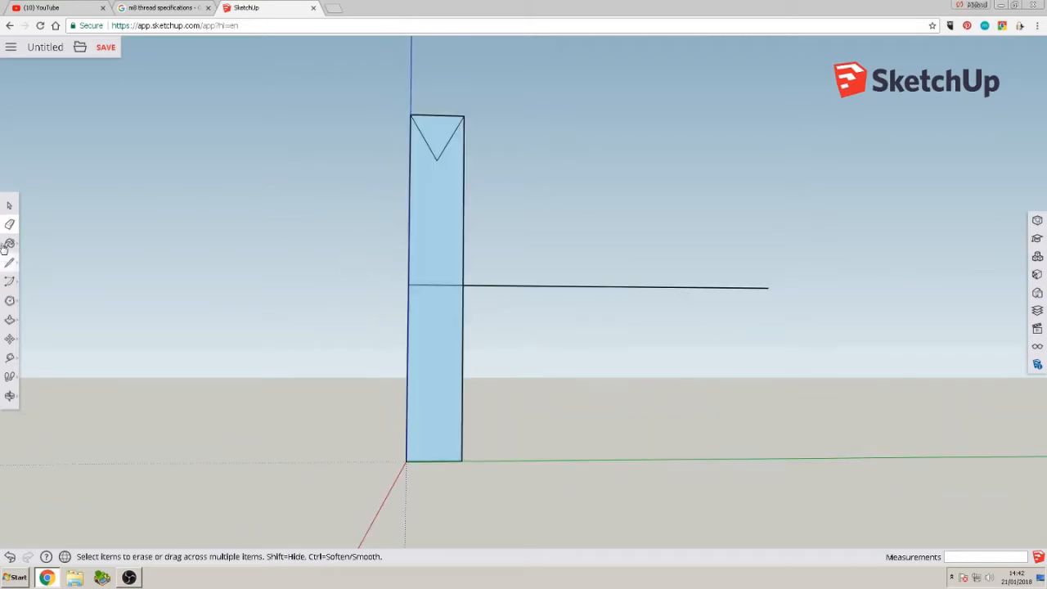
# Copy the V-shaped triangle, place one copy flipped upside down at the rectangle's lower outer corner, and paste another unflipped beside the rectangle
pyautogui.click(9, 206)
pyautogui.click(445, 136)
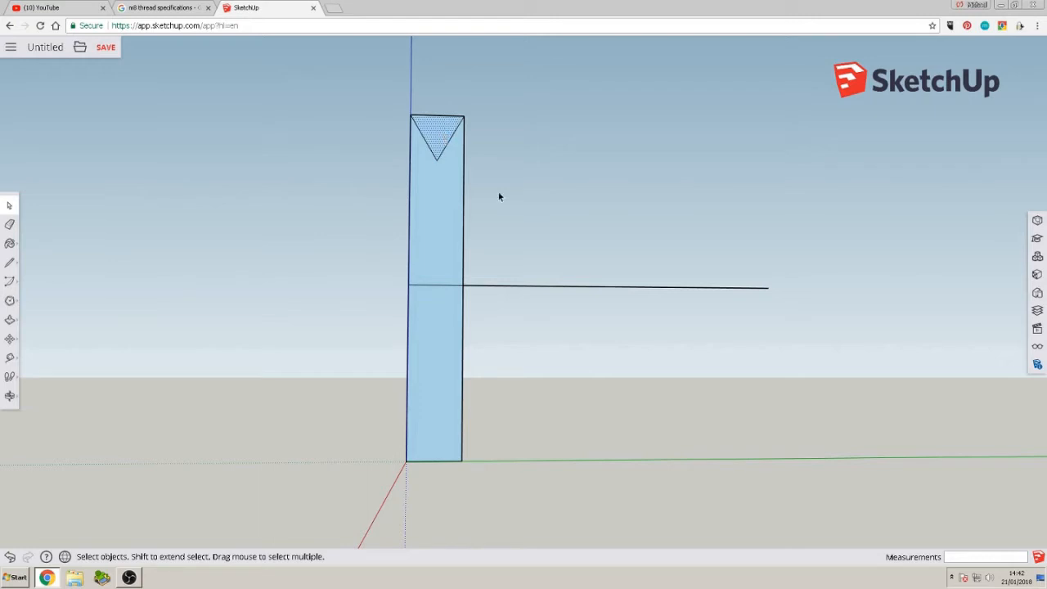
pyautogui.hotkey('ctrl', 'c')
pyautogui.hotkey('ctrl', 'v')
pyautogui.rightClick(582, 368)
pyautogui.moveTo(619, 344)
pyautogui.click(750, 379)
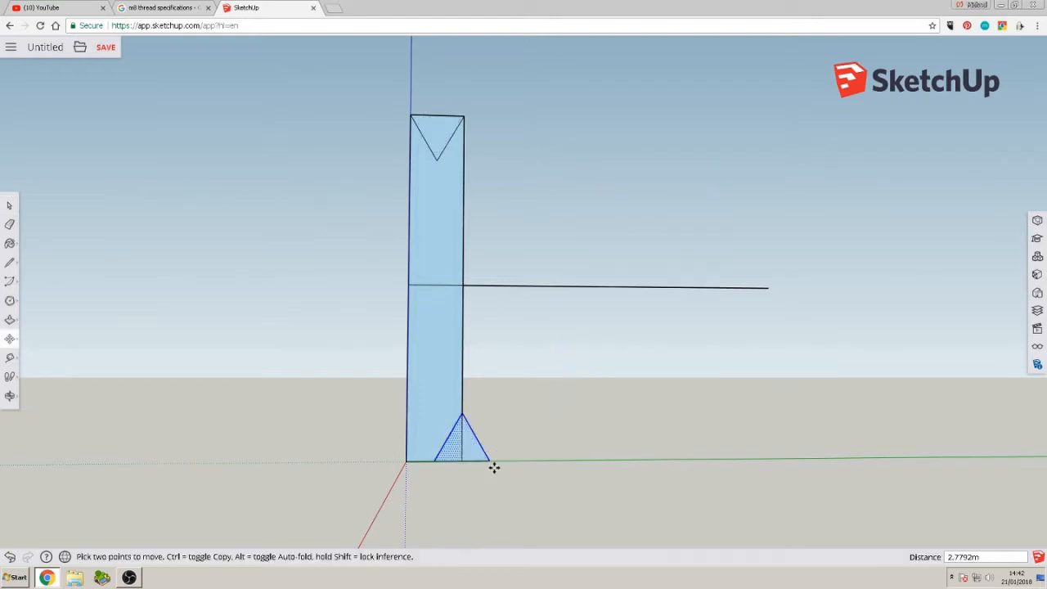
pyautogui.click(493, 467)
pyautogui.hotkey('ctrl', 'v')
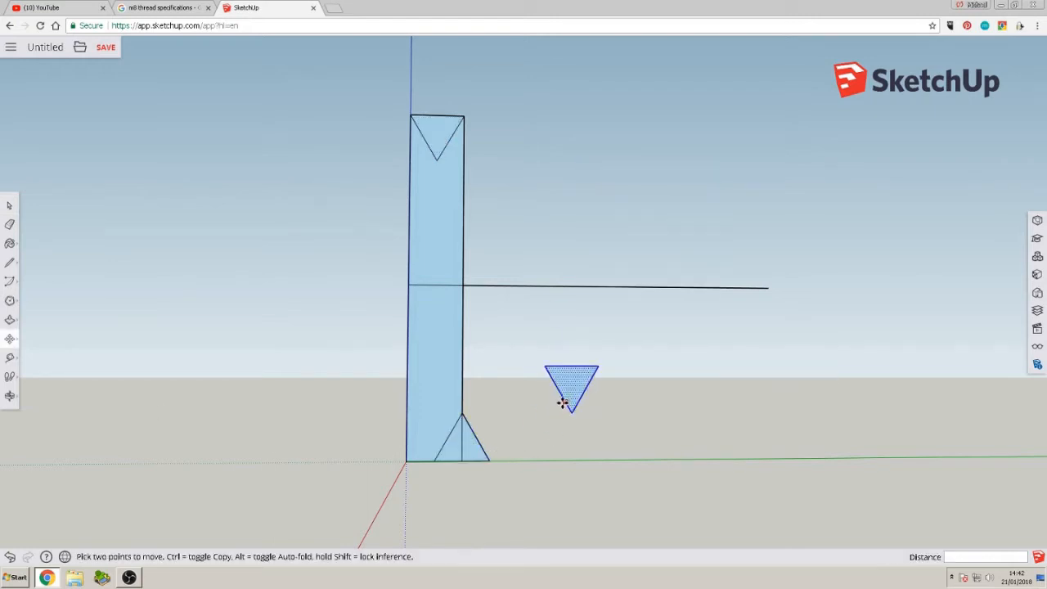
pyautogui.click(563, 402)
# Measure the V-shaped triangle's depth from its tip to the midpoint of the rectangle's upper edge
pyautogui.click(9, 357)
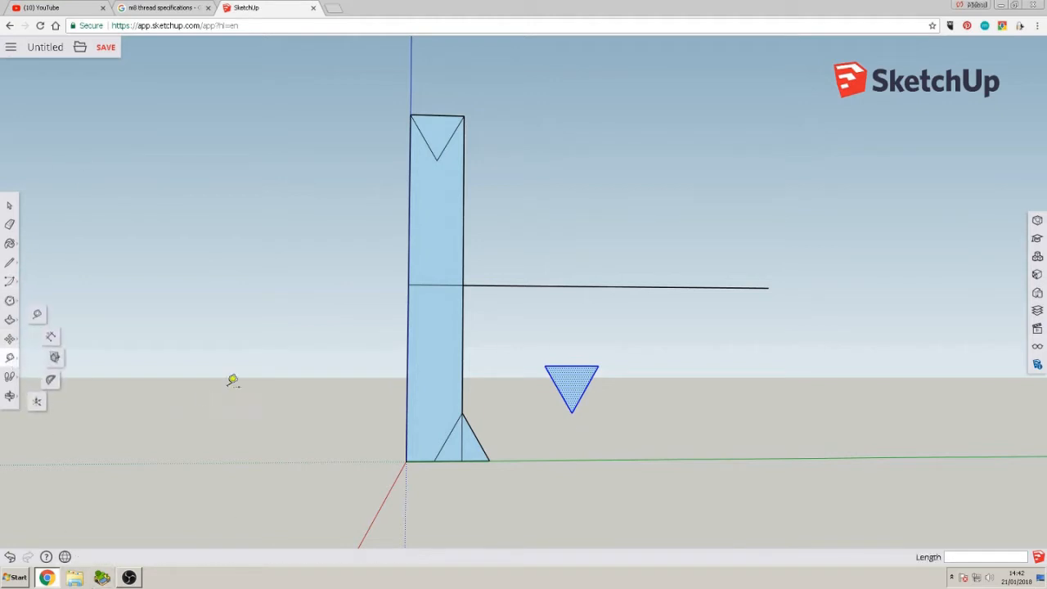
pyautogui.click(437, 160)
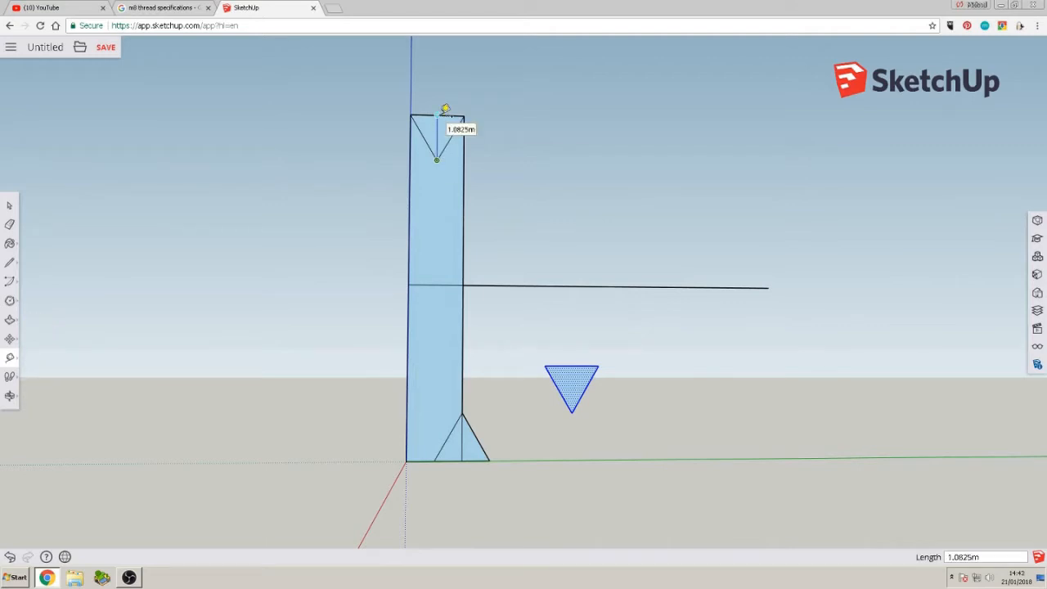
pyautogui.press('Escape')
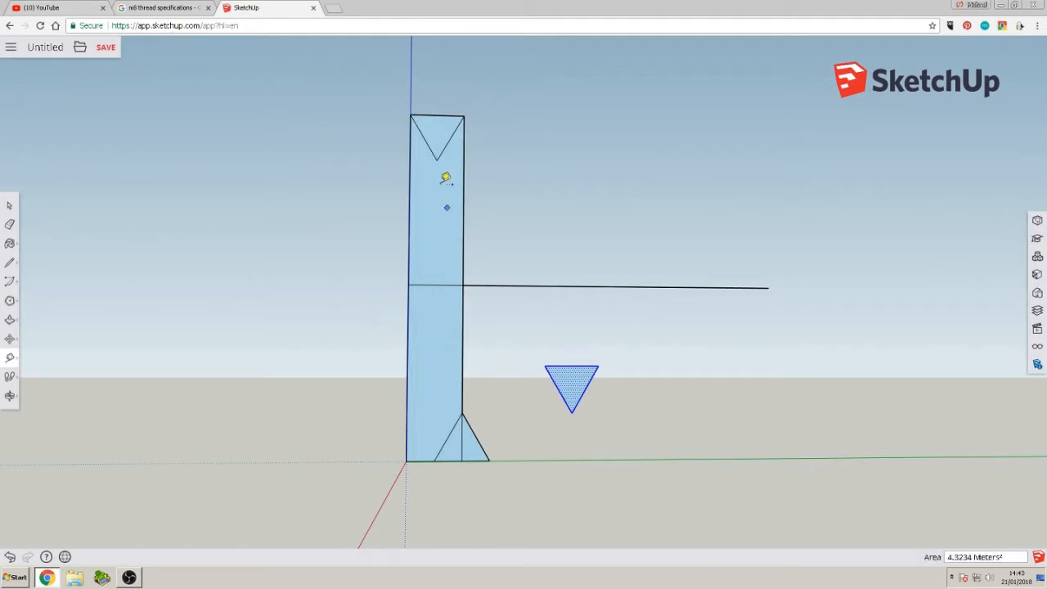
# Draw a line about 1.72 m long from the upper triangle's tip along the green axis, past the rectangle's outer edge
pyautogui.click(9, 261)
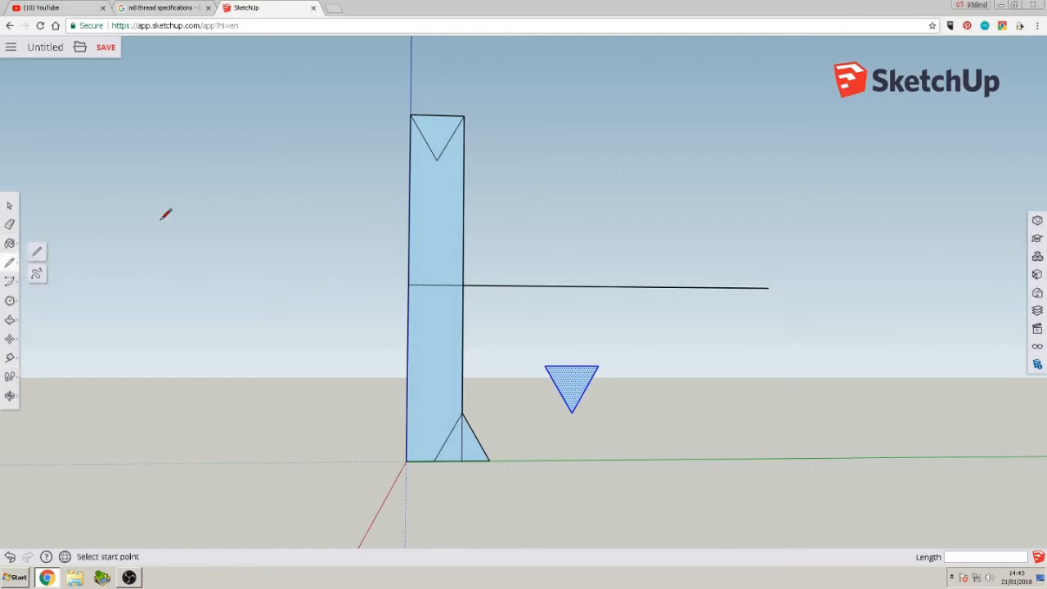
pyautogui.click(437, 159)
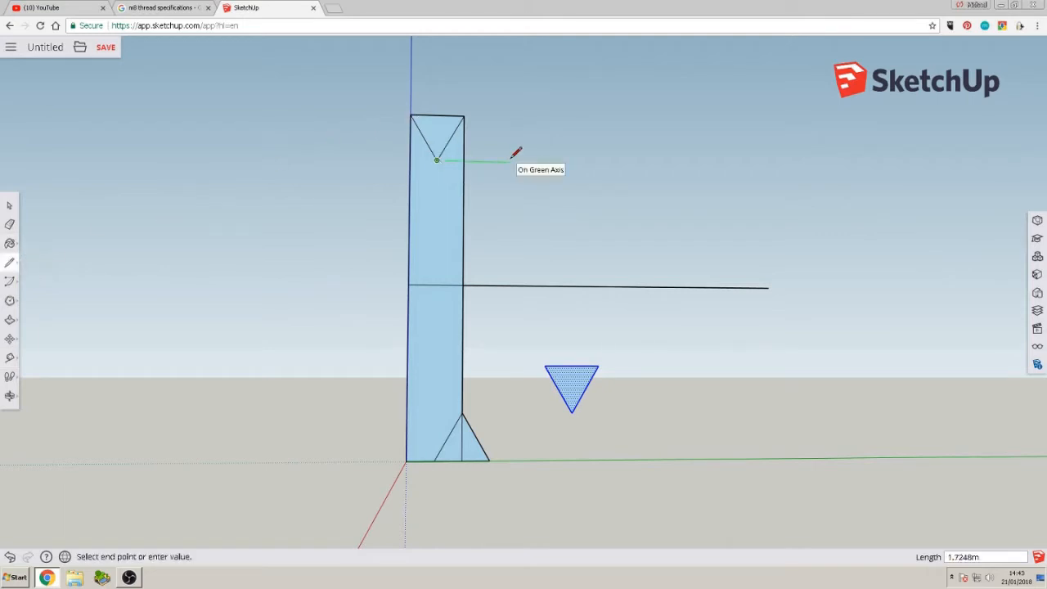
pyautogui.click(484, 199)
pyautogui.press('Escape')
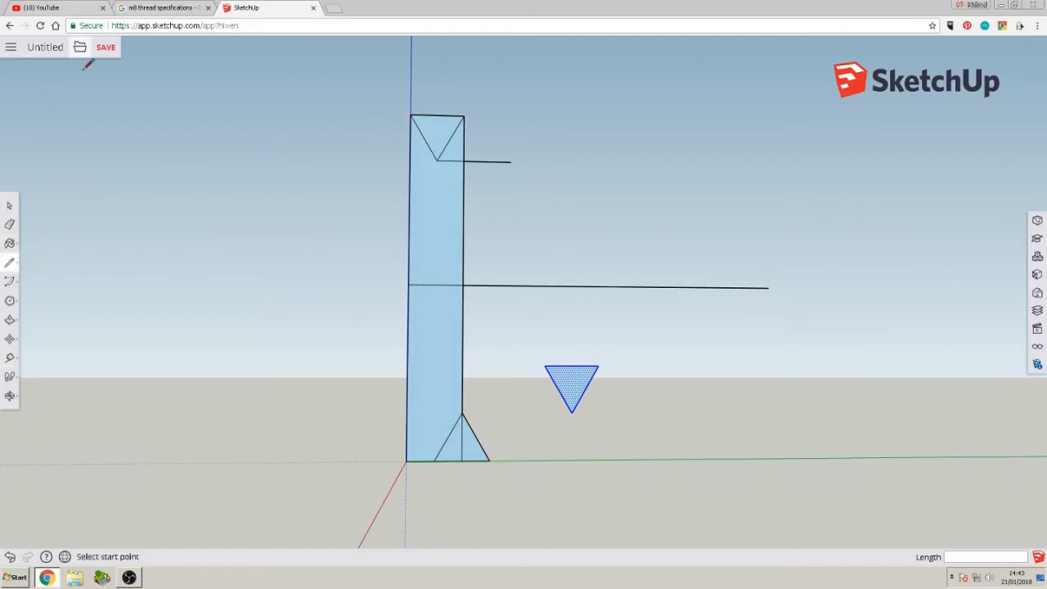
# Measure the distance along the rectangle's outer edge from the lower triangle's apex to the horizontal line at the upper triangle's tip
pyautogui.click(10, 356)
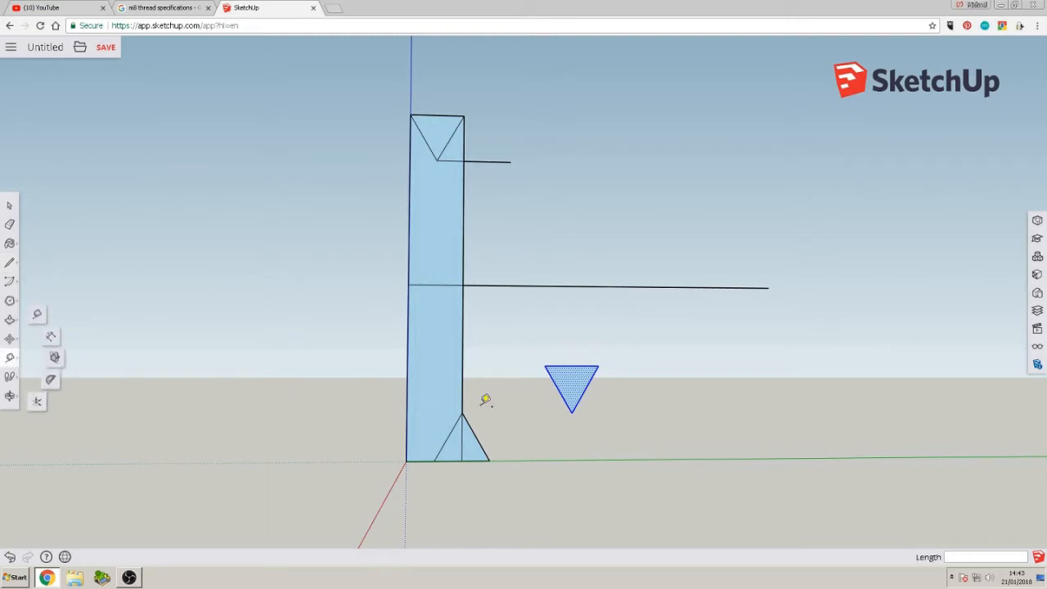
pyautogui.click(463, 412)
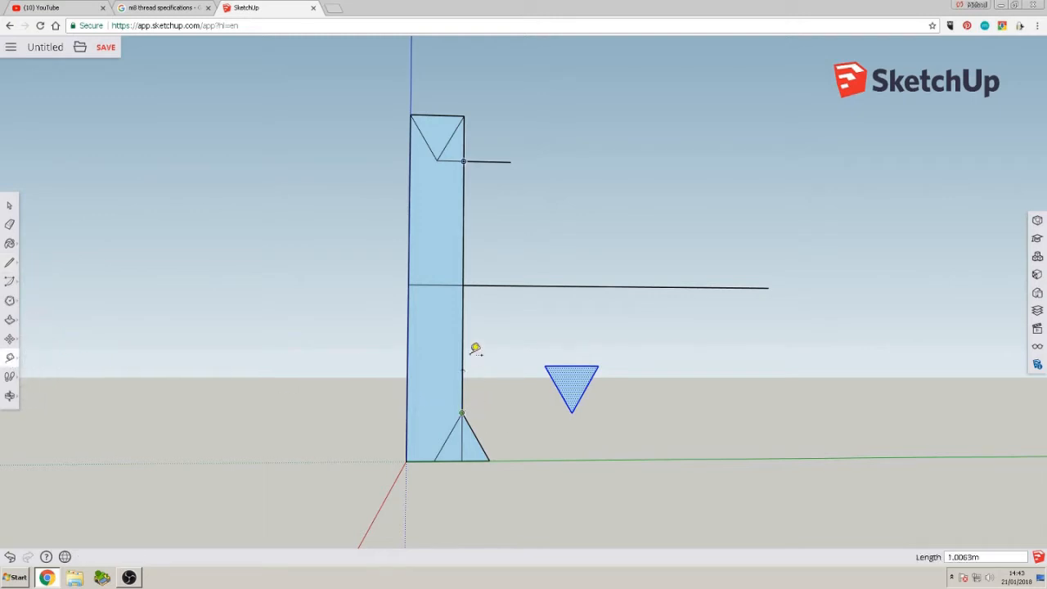
pyautogui.click(465, 161)
pyautogui.click(464, 161)
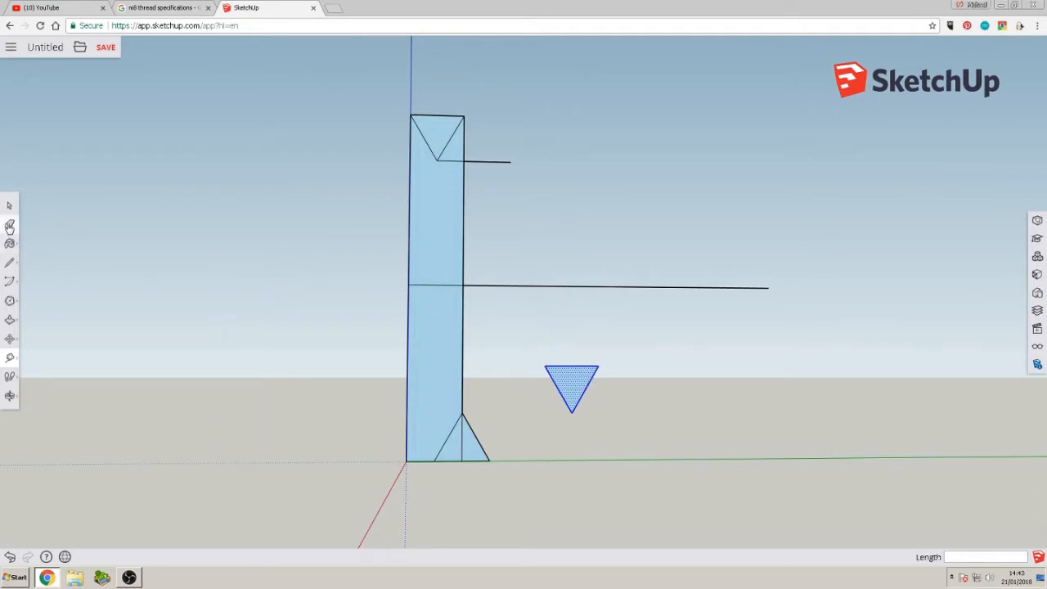
# Erase the horizontal line running from the upper triangle's tip past the rectangle's outer edge
pyautogui.click(10, 224)
pyautogui.click(474, 161)
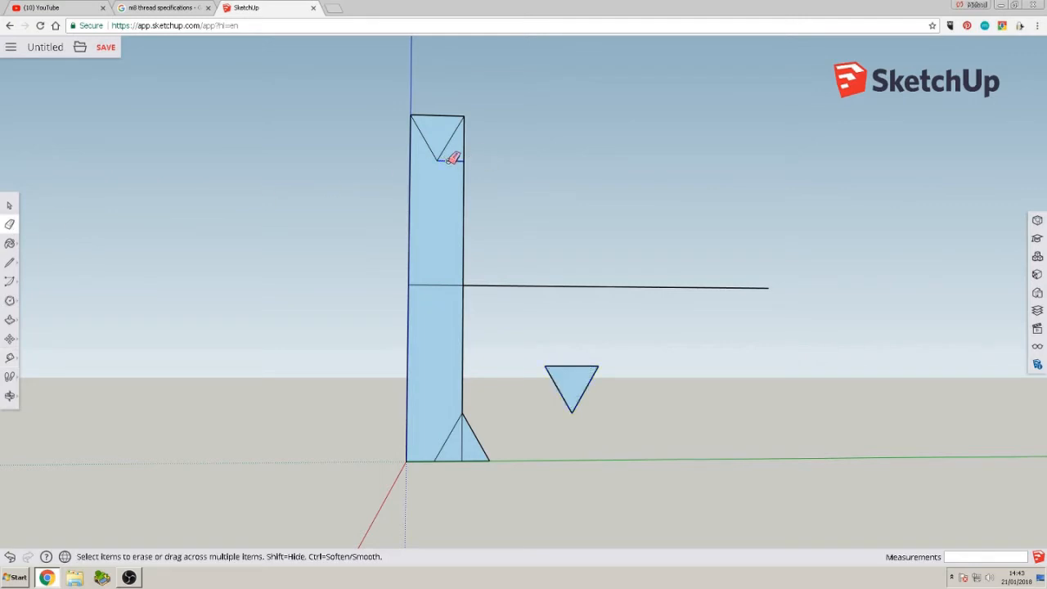
pyautogui.click(451, 160)
# Erase the upper half of the rectangle's outer edge and redraw it as one line from the top corner to the midline
pyautogui.click(465, 214)
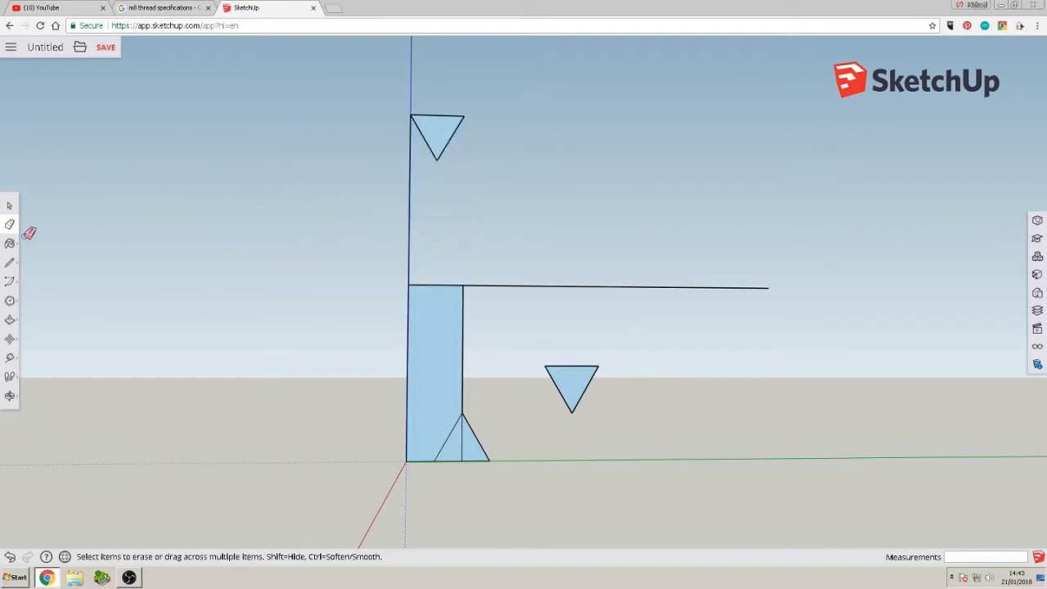
pyautogui.click(10, 264)
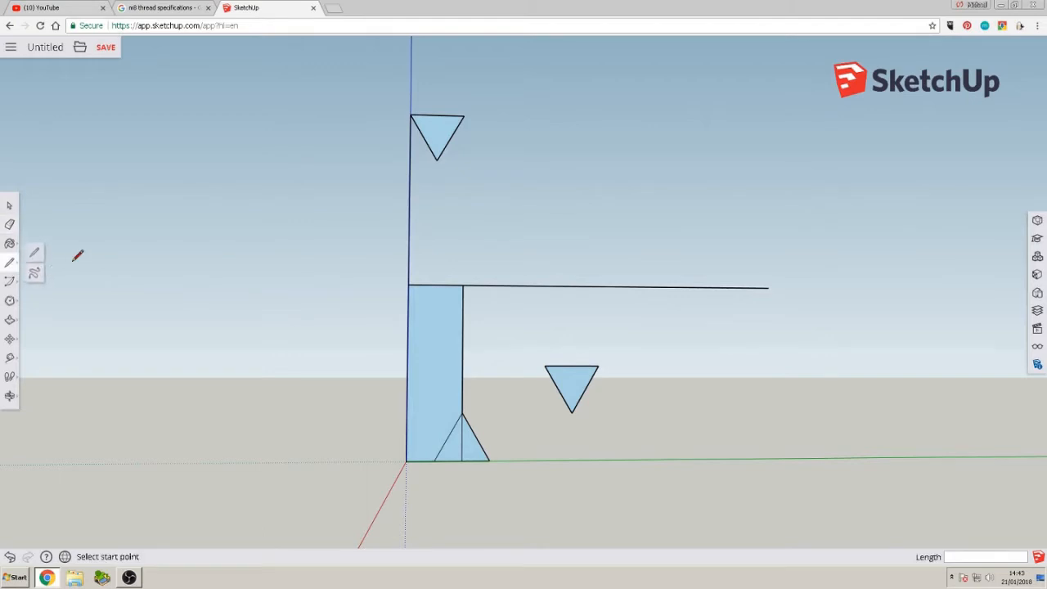
pyautogui.click(464, 115)
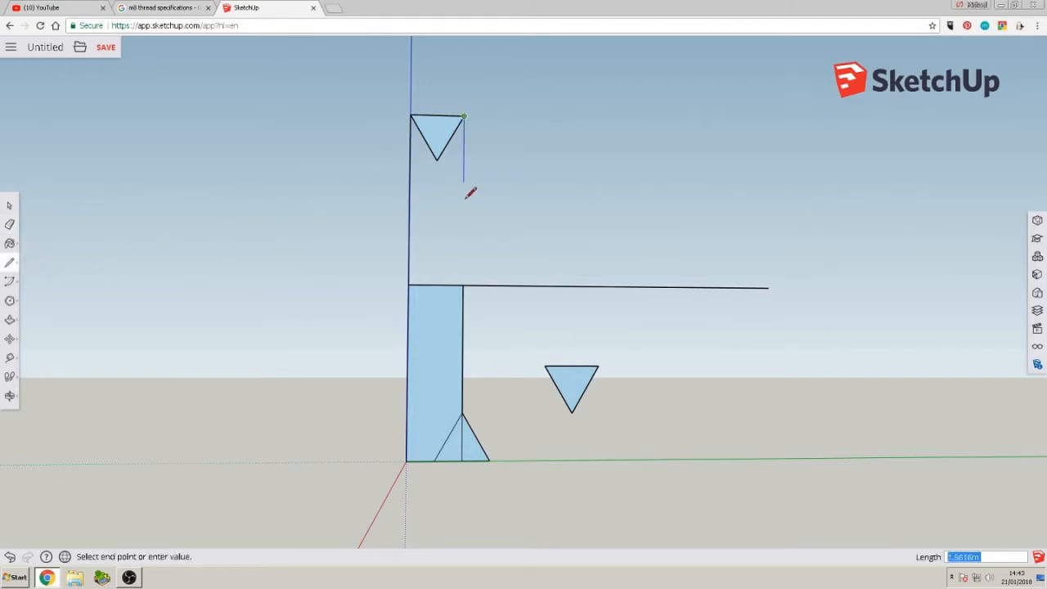
pyautogui.click(464, 285)
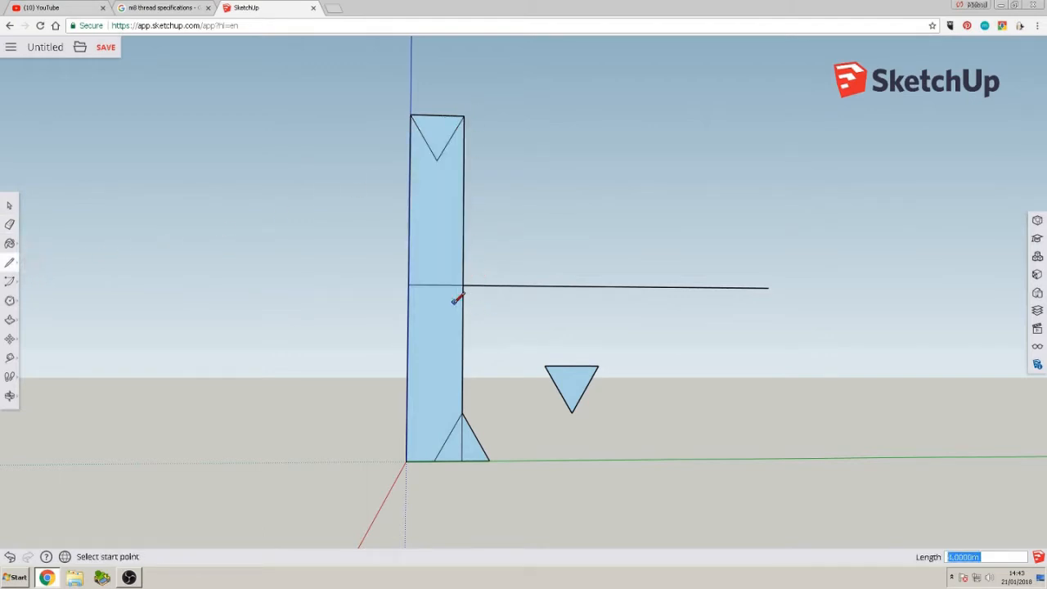
# Erase the spare triangle beside the rectangle and the part of the midline that extends past the outer edge
pyautogui.press('e')
pyautogui.moveTo(602, 391); pyautogui.dragTo(556, 368)
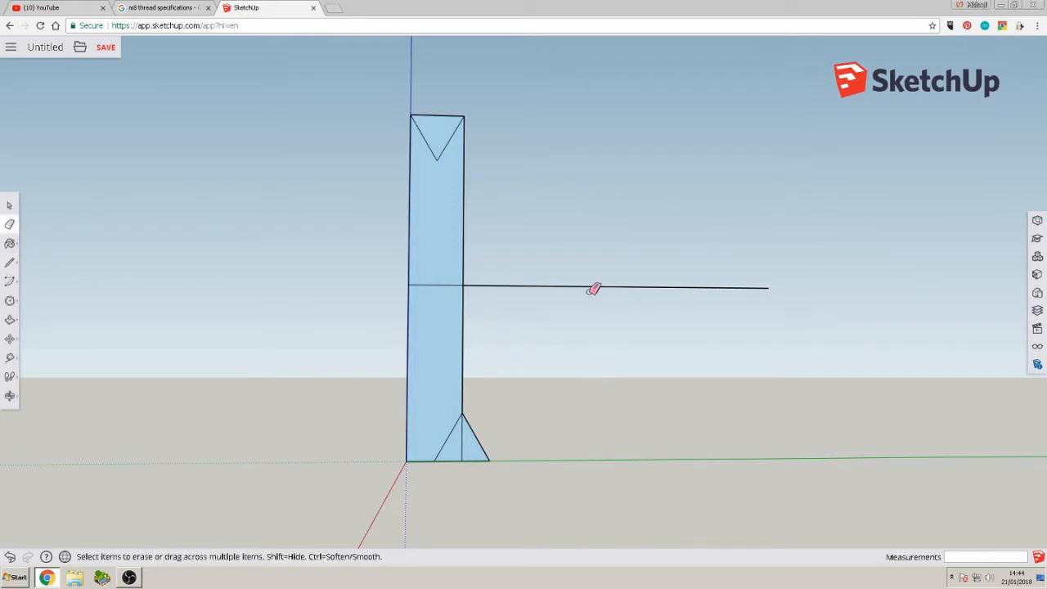
pyautogui.click(592, 288)
# Copy the whole strip with its triangles and paste three copies edge to edge along the green axis
pyautogui.click(9, 206)
pyautogui.moveTo(355, 86); pyautogui.dragTo(573, 509)
pyautogui.hotkey('ctrl', 'c')
pyautogui.hotkey('ctrl', 'v')
pyautogui.click(462, 460)
pyautogui.hotkey('ctrl', 'v')
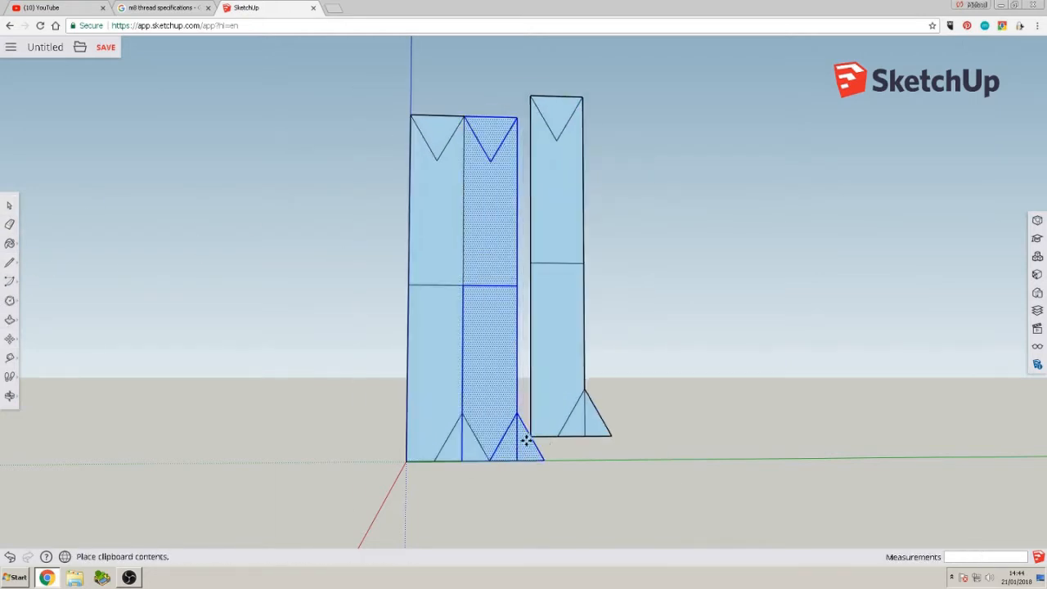
pyautogui.click(517, 460)
pyautogui.hotkey('ctrl', 'v')
pyautogui.click(570, 459)
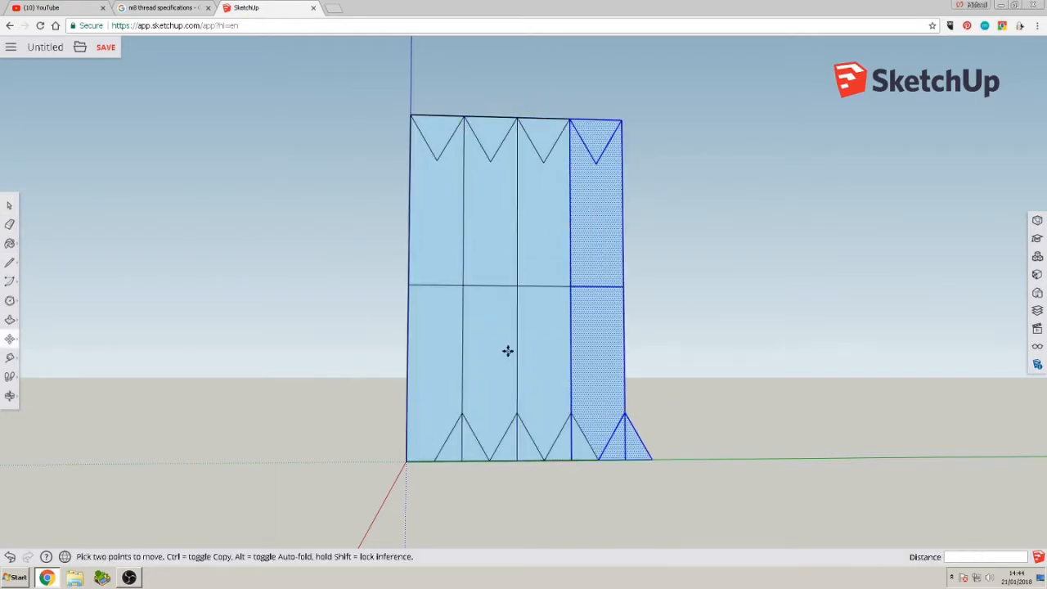
# Draw a slanted line in each of the four strips from the upper triangle's tip to the lower triangle's apex
pyautogui.click(10, 261)
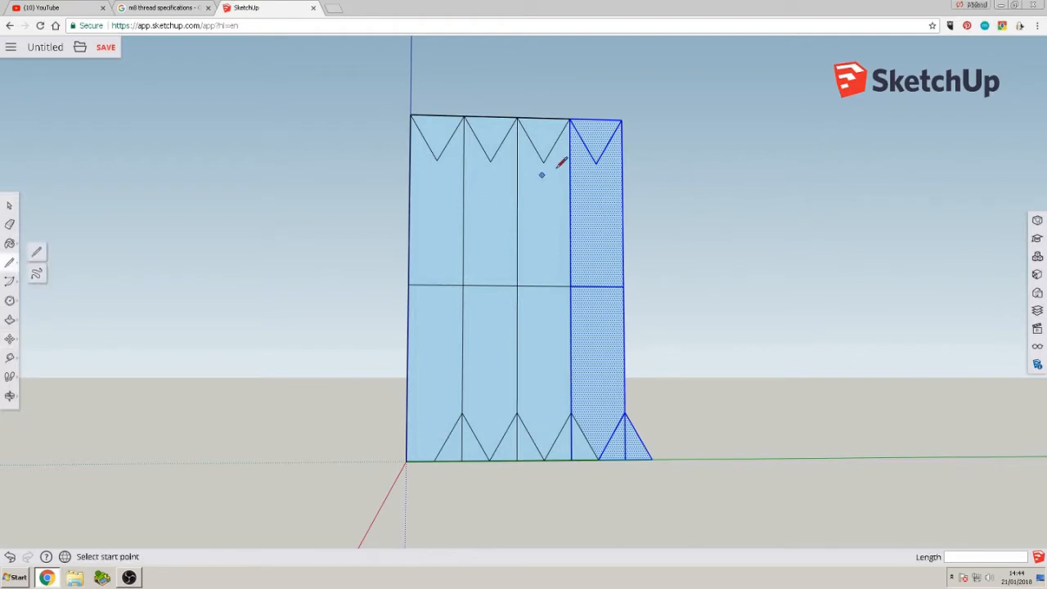
pyautogui.click(436, 159)
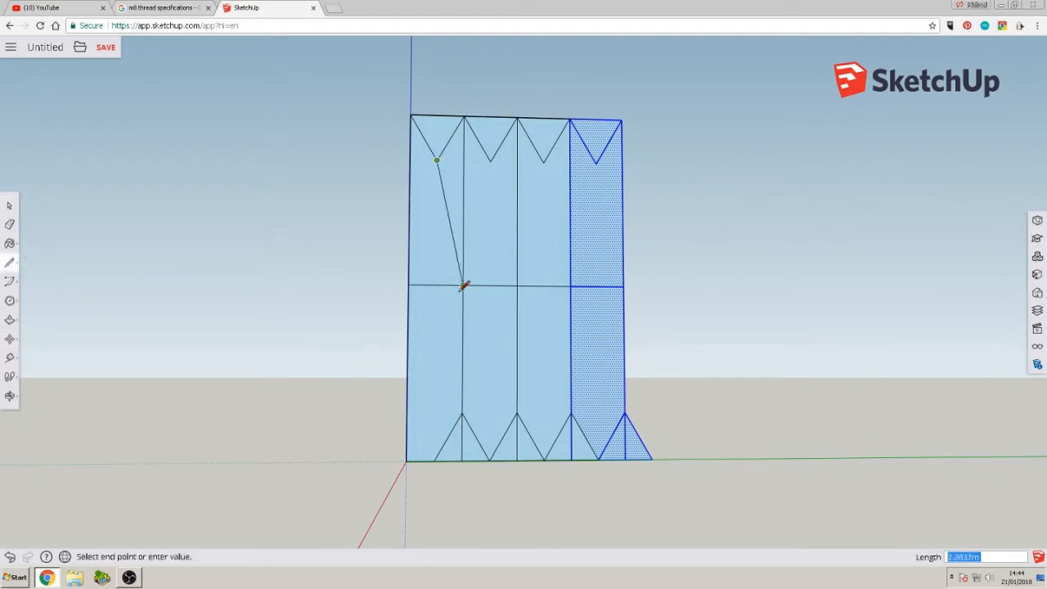
pyautogui.click(462, 412)
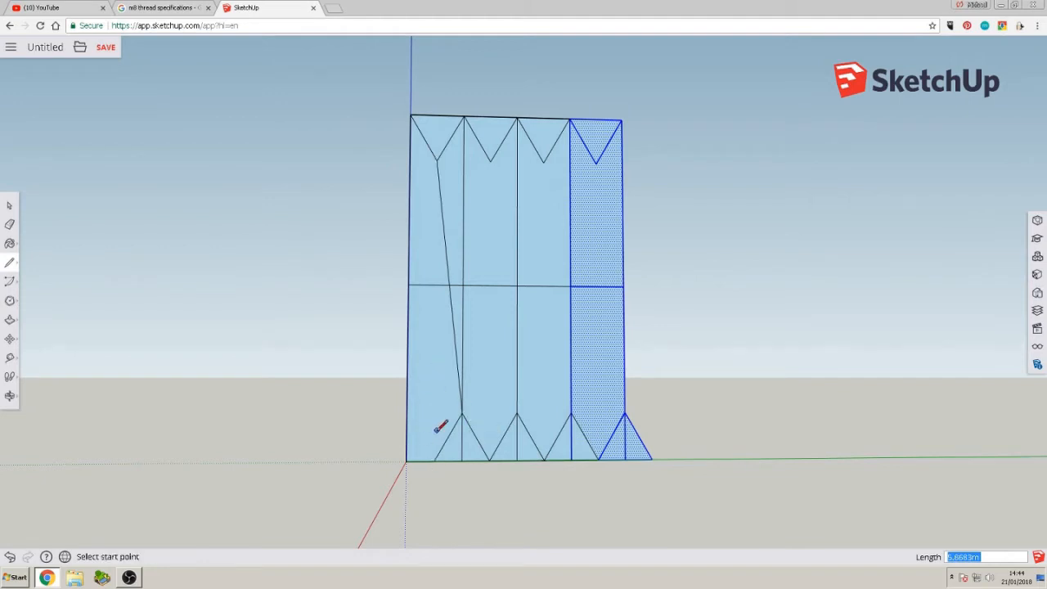
pyautogui.click(490, 161)
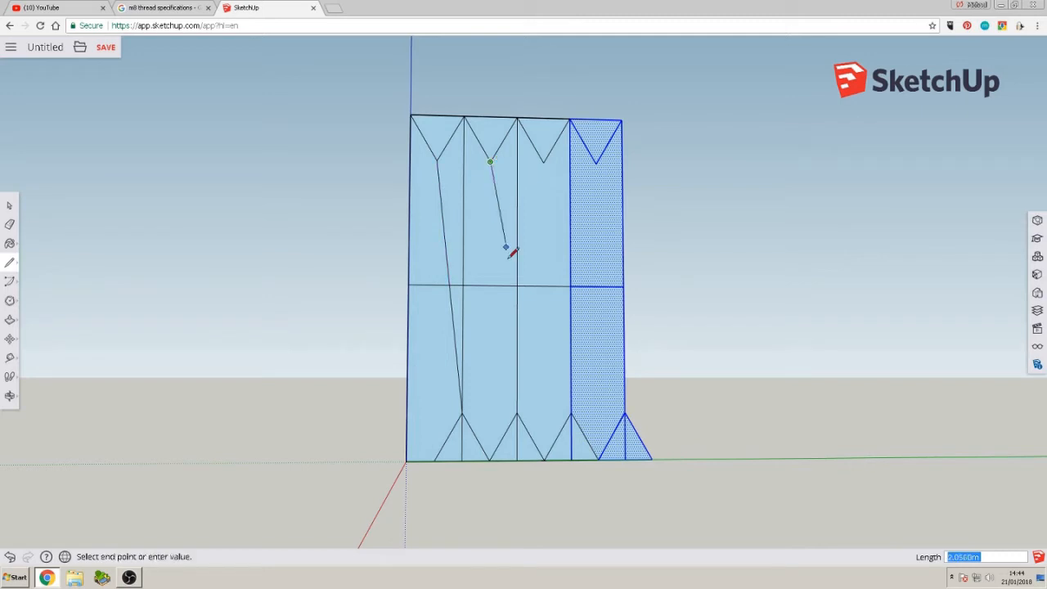
pyautogui.click(516, 412)
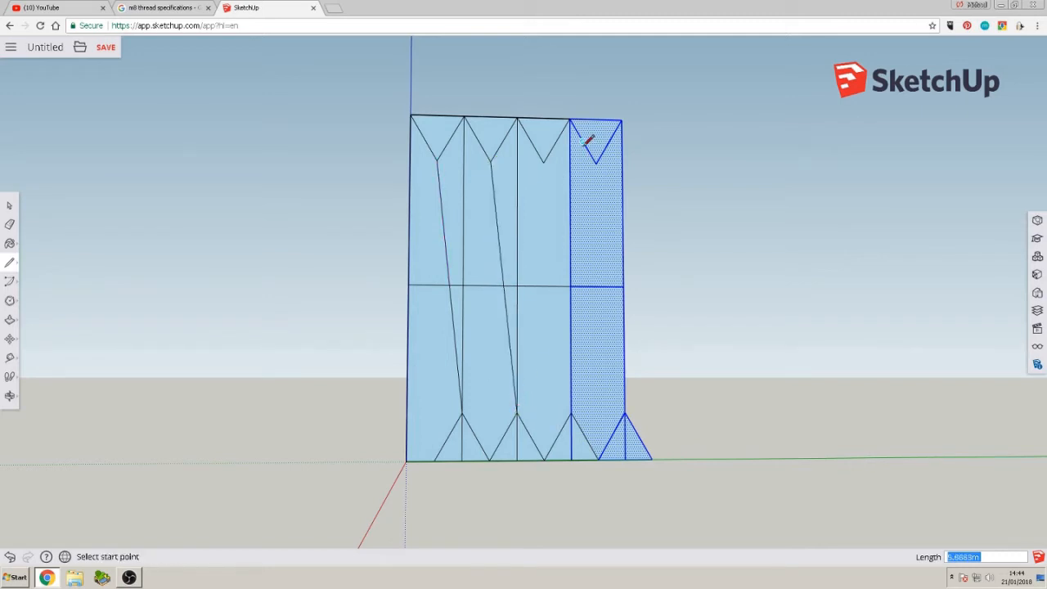
pyautogui.click(543, 162)
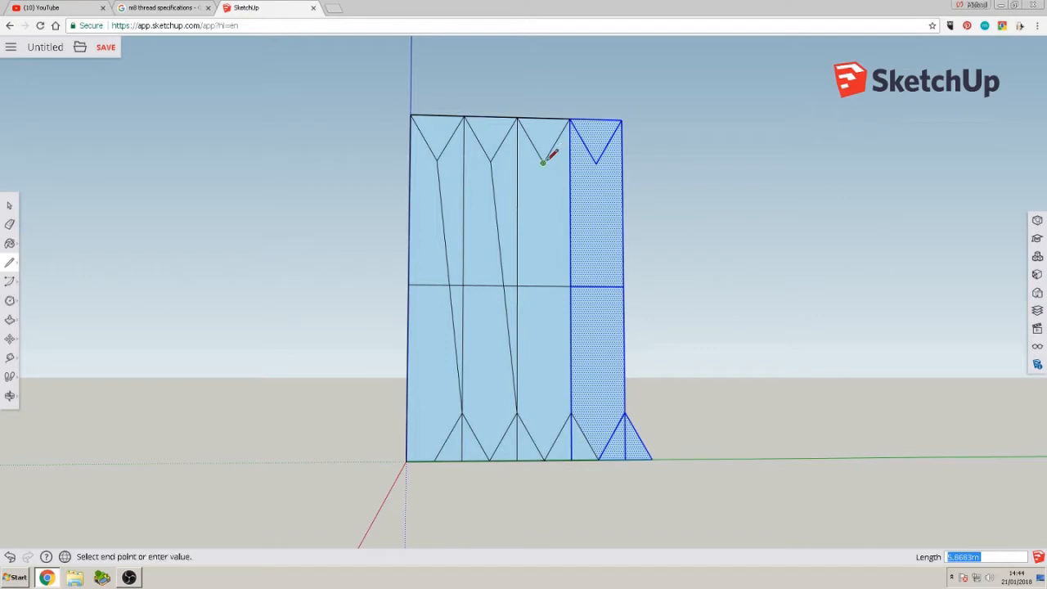
pyautogui.click(571, 410)
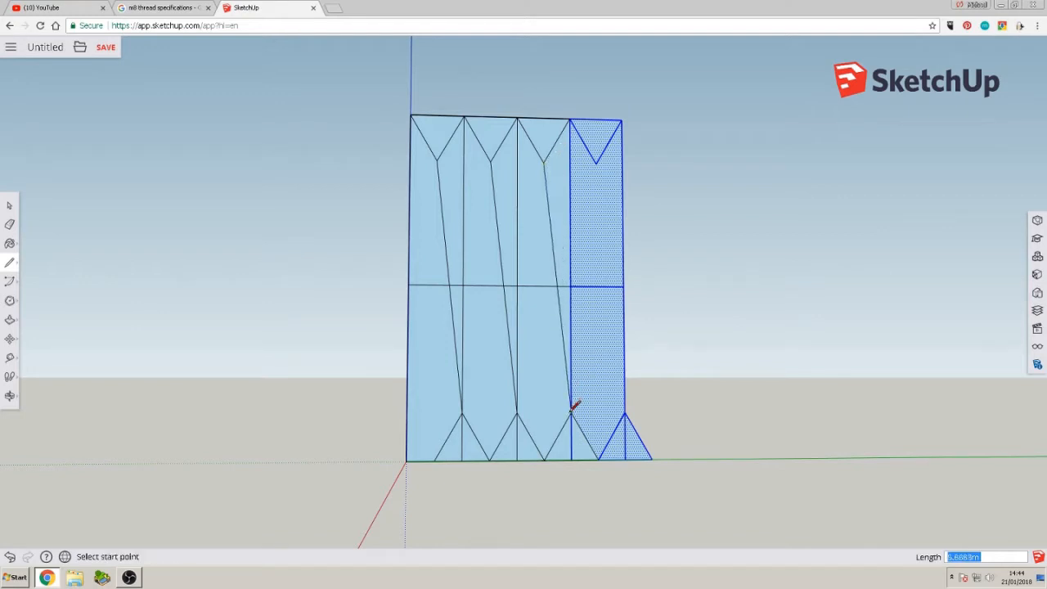
pyautogui.click(596, 162)
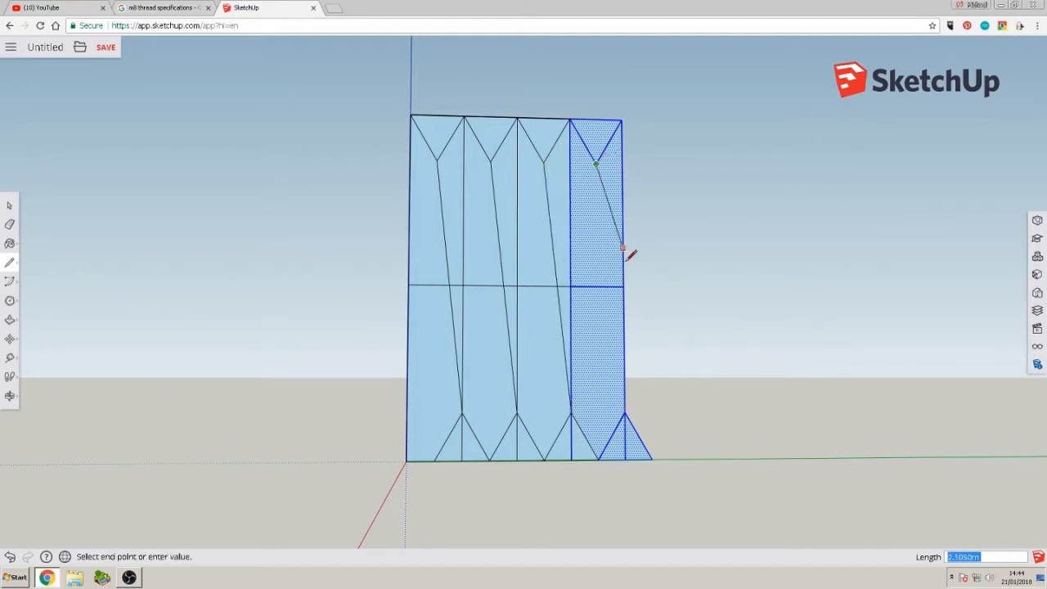
pyautogui.click(625, 411)
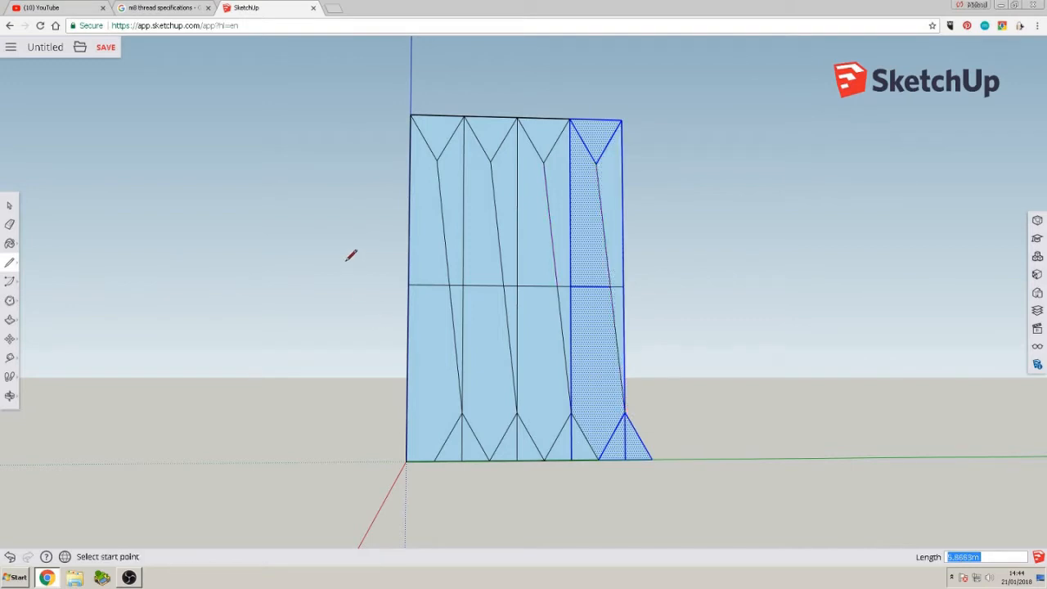
# Draw four slanted lines joining each upper triangle's inner top corner to the inner base corner of the lower triangle in the same strip
pyautogui.click(410, 115)
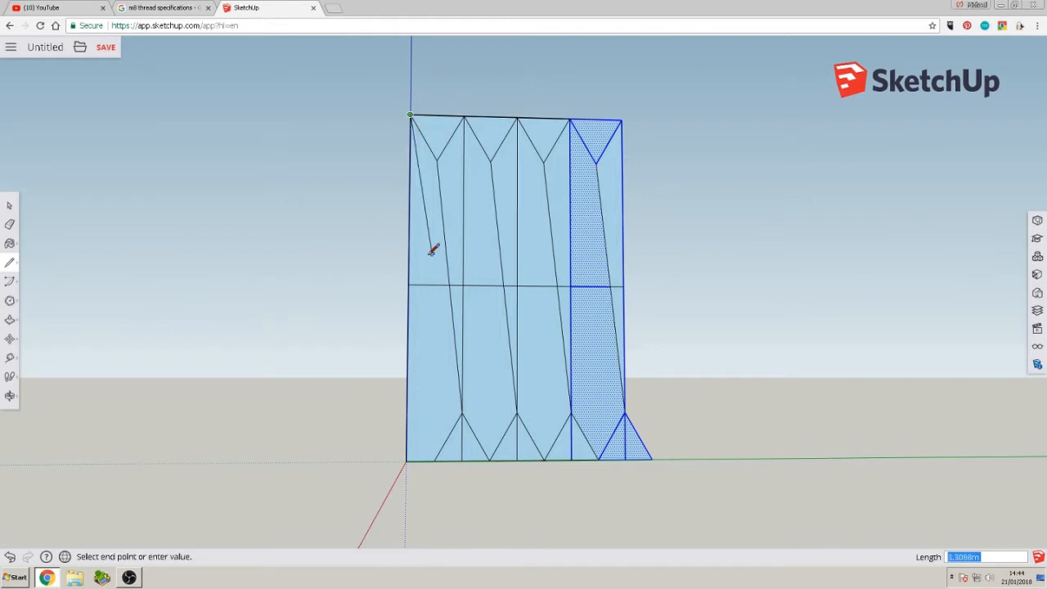
pyautogui.click(435, 460)
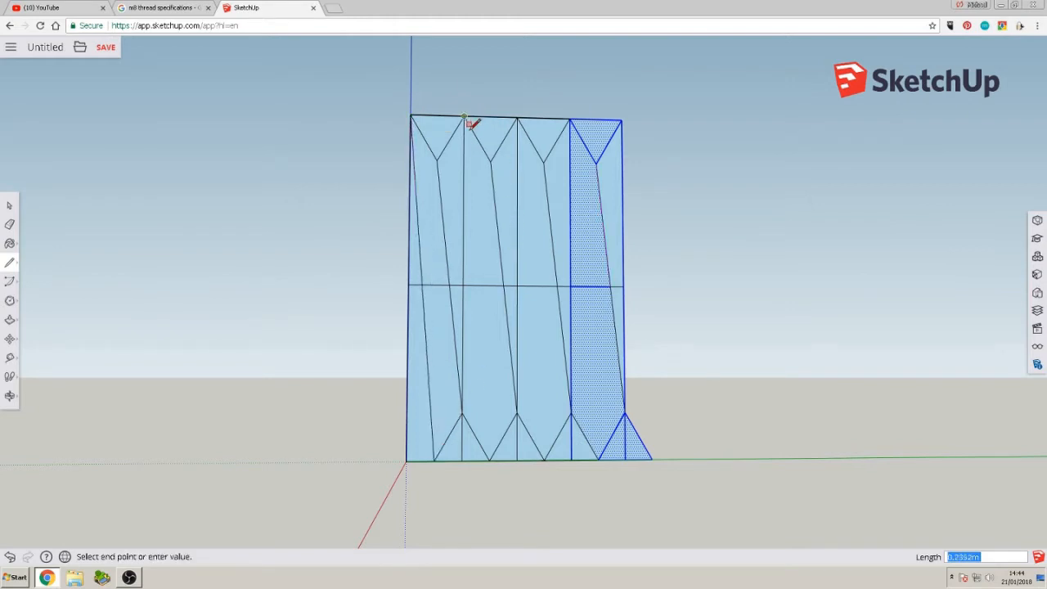
pyautogui.click(489, 460)
pyautogui.click(517, 118)
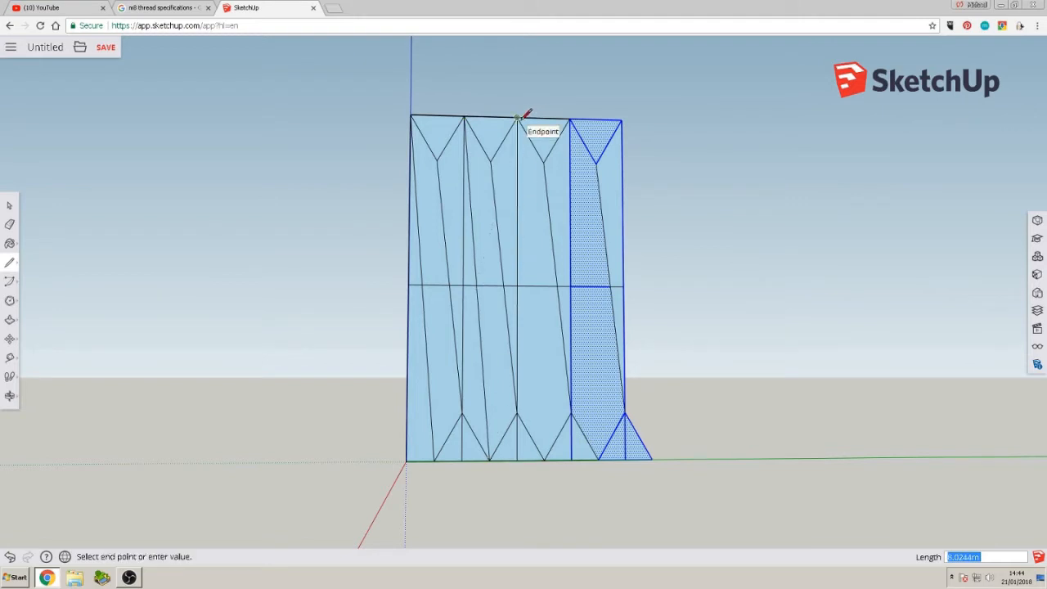
pyautogui.click(545, 458)
pyautogui.click(570, 119)
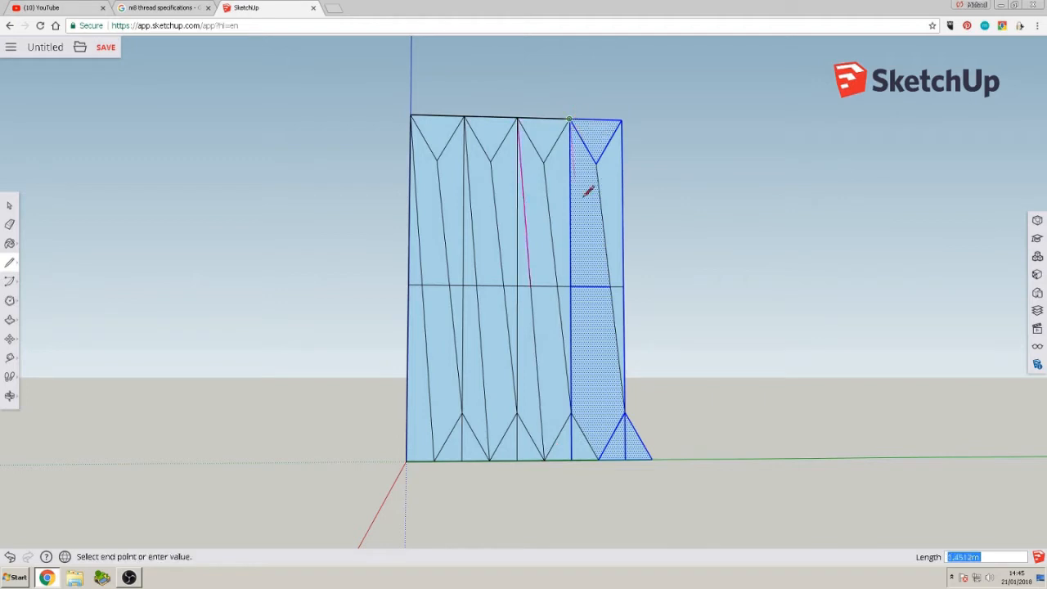
pyautogui.click(599, 458)
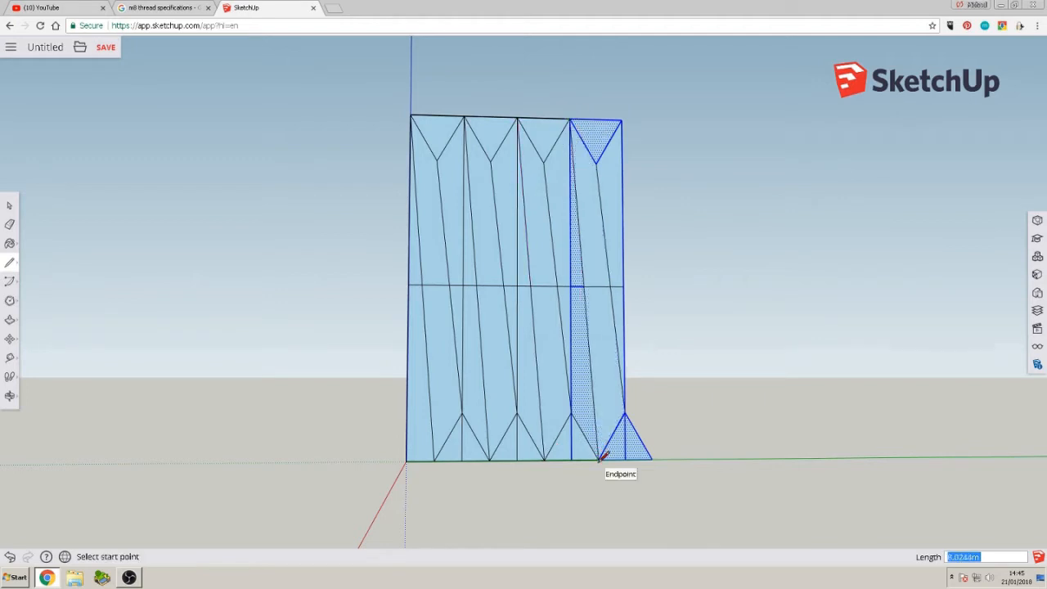
# Erase the vertical dividing lines between the four strips, including the short segments inside the lower triangles
pyautogui.click(13, 231)
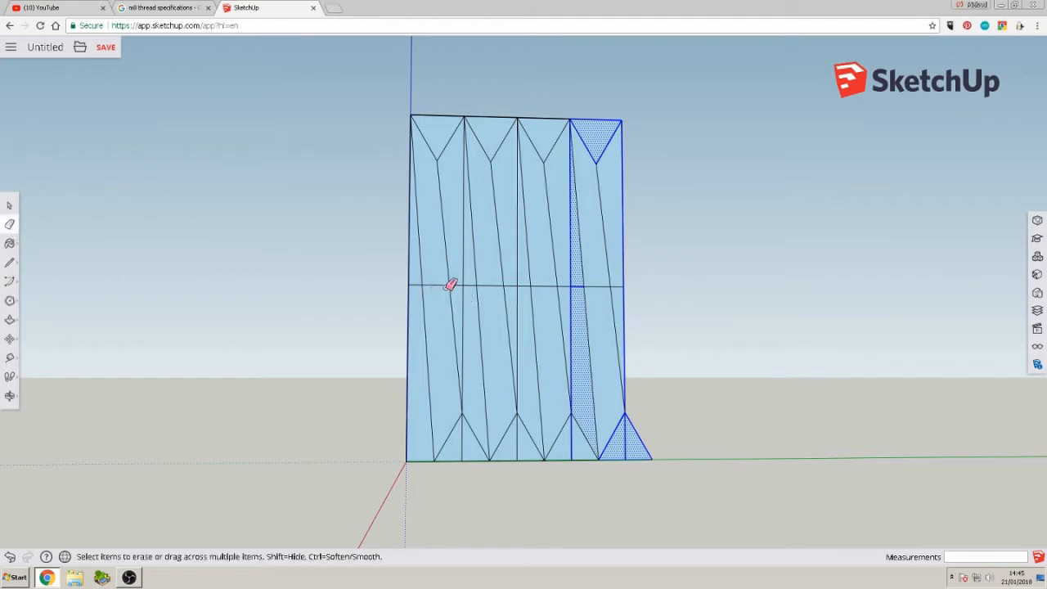
pyautogui.click(463, 249)
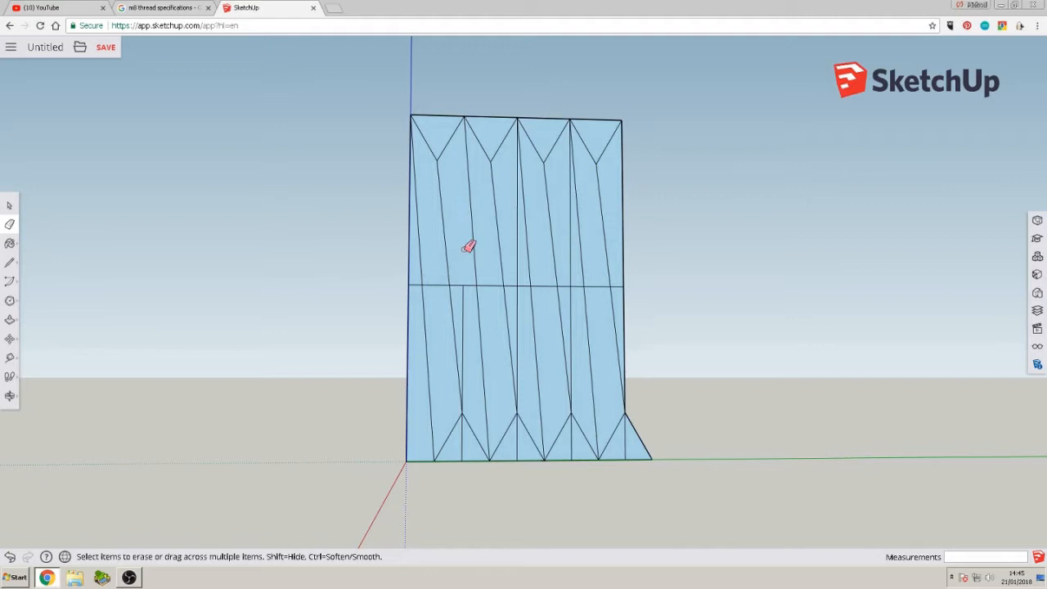
pyautogui.click(465, 299)
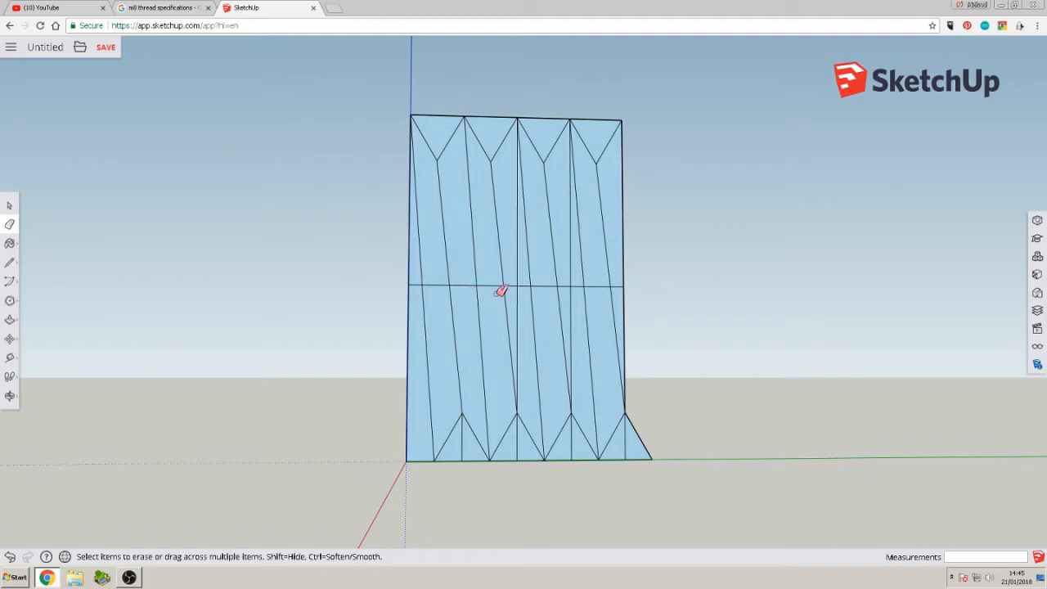
pyautogui.click(521, 221)
pyautogui.click(517, 344)
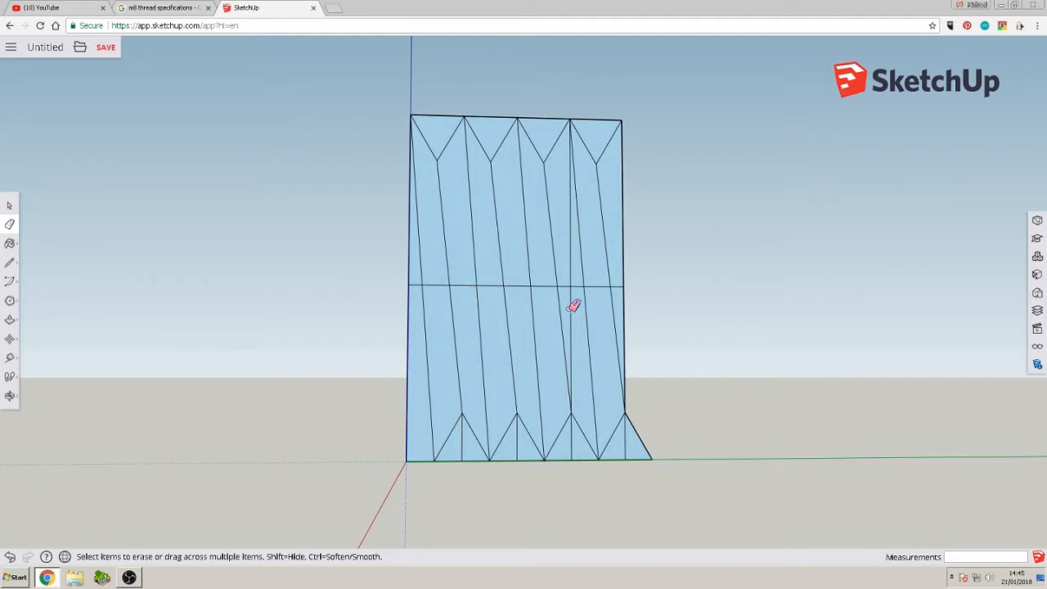
pyautogui.click(573, 304)
pyautogui.click(568, 272)
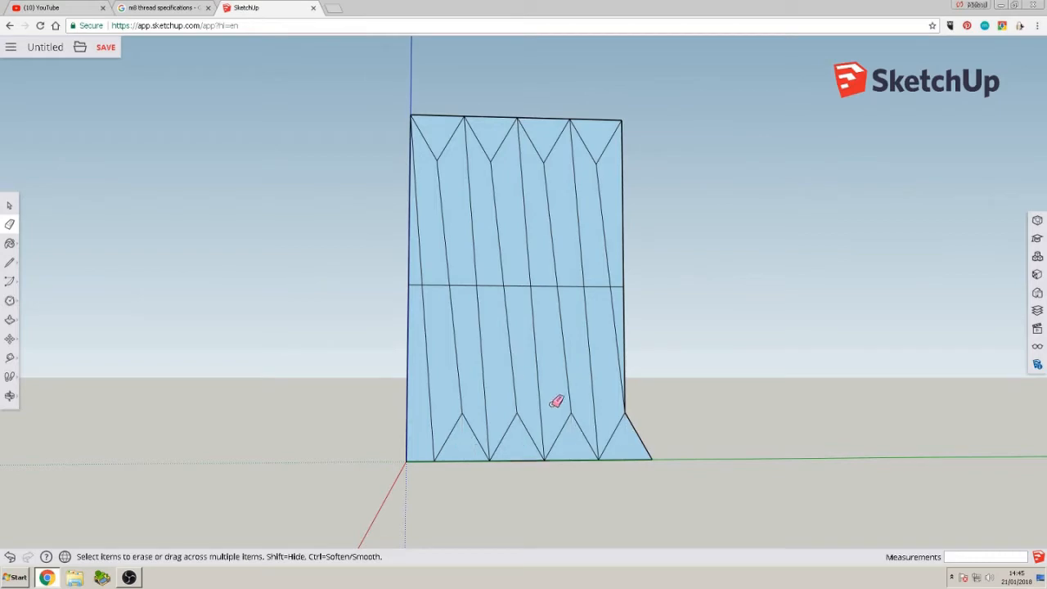
# Draw four lines parallel to the red axis, one from each inner base corner of the lower triangles
pyautogui.moveTo(445, 324)
pyautogui.mouseDown(button='middle')
pyautogui.moveTo(310, 446)
pyautogui.moveTo(374, 417)
pyautogui.moveTo(218, 341)
pyautogui.moveTo(431, 381)
pyautogui.moveTo(444, 409)
pyautogui.moveTo(767, 417)
pyautogui.mouseUp(button='middle')
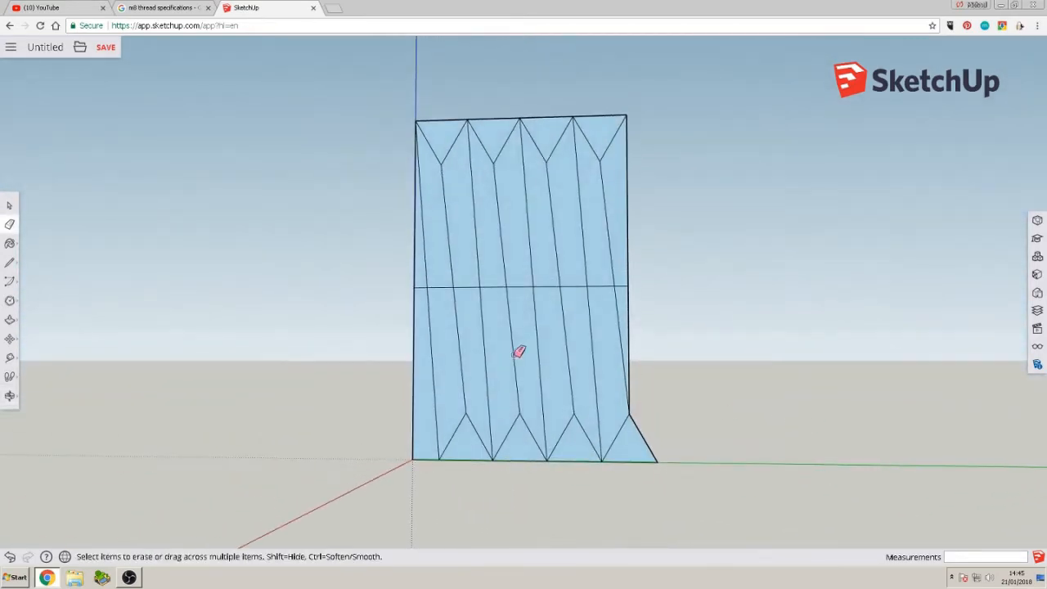
pyautogui.moveTo(518, 351)
pyautogui.mouseDown(button='middle')
pyautogui.moveTo(591, 394)
pyautogui.moveTo(535, 390)
pyautogui.moveTo(543, 321)
pyautogui.mouseUp(button='middle')
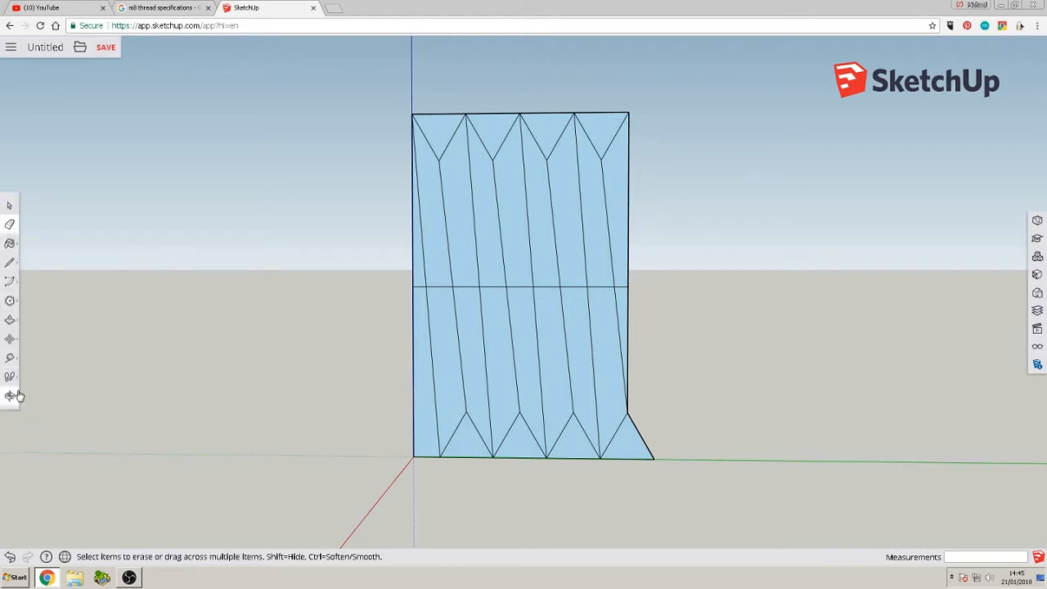
pyautogui.click(10, 266)
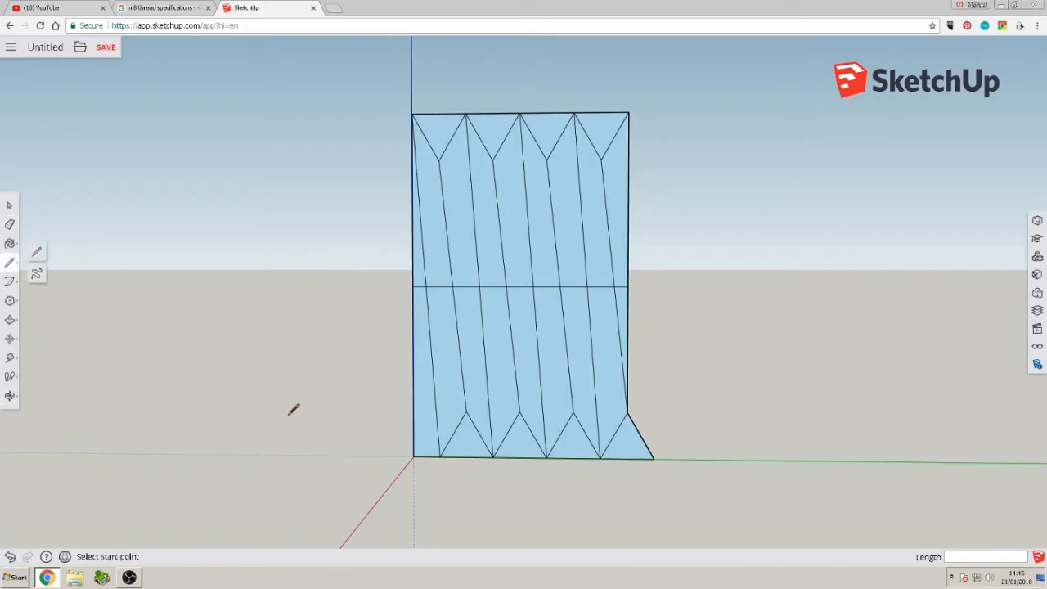
pyautogui.moveTo(293, 409); pyautogui.dragTo(560, 463, button='middle')
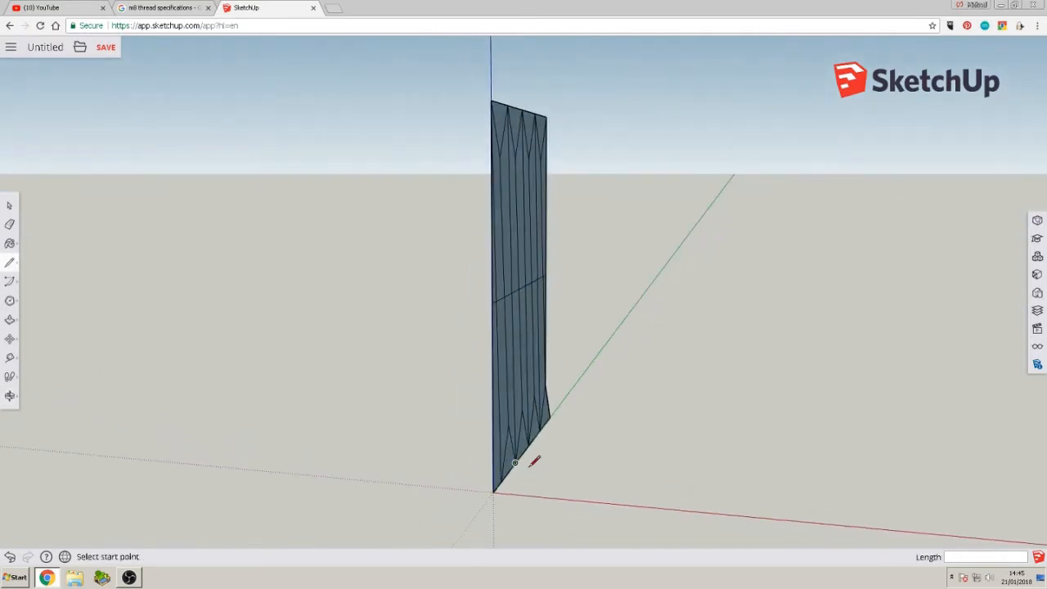
pyautogui.click(515, 463)
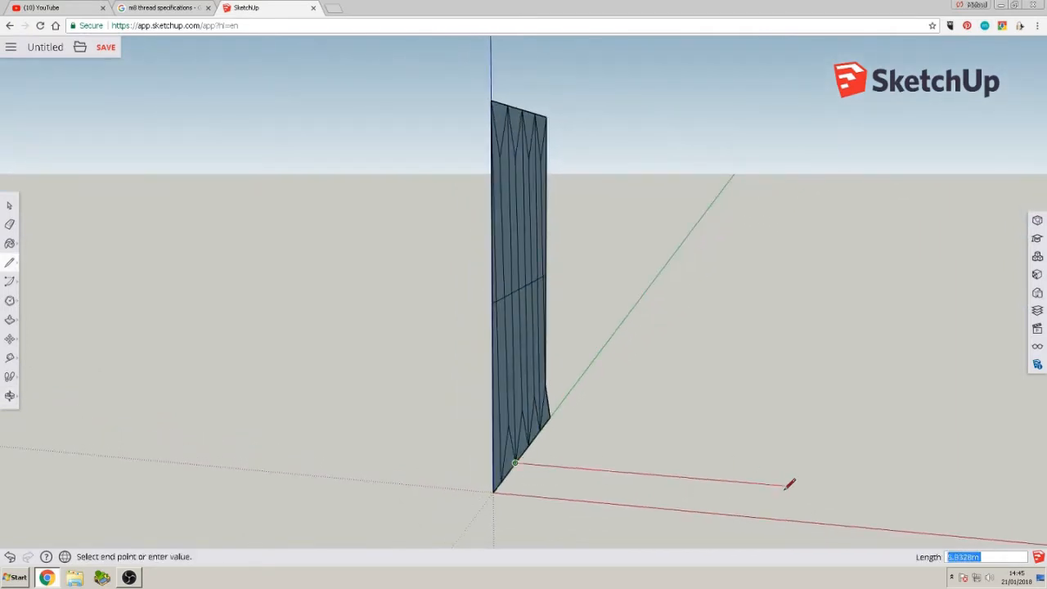
pyautogui.click(817, 490)
pyautogui.press('Escape')
pyautogui.click(501, 483)
pyautogui.click(811, 510)
pyautogui.press('Escape')
pyautogui.click(529, 445)
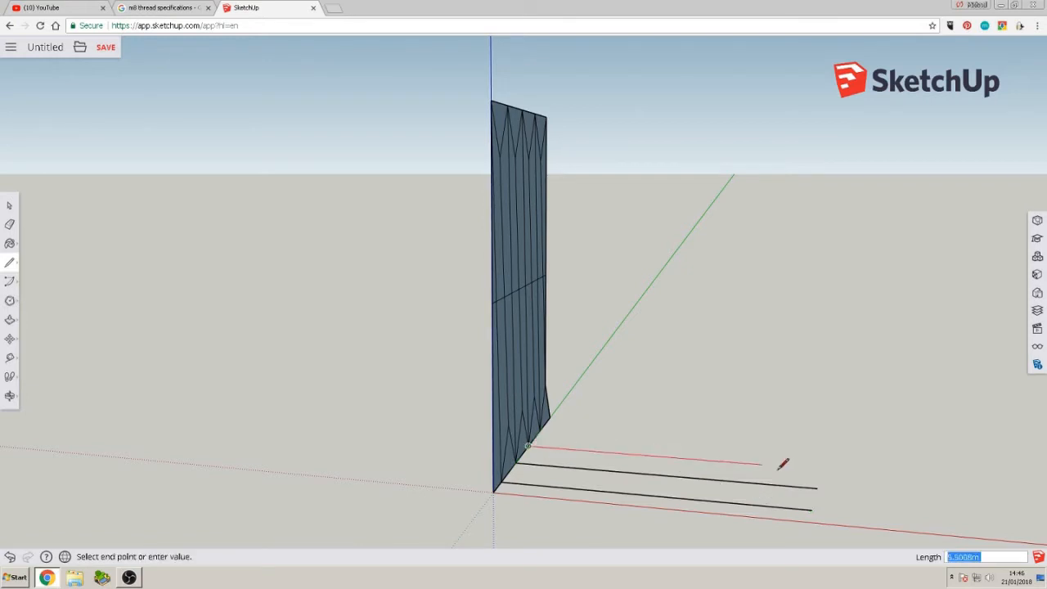
pyautogui.click(837, 471)
pyautogui.press('Escape')
pyautogui.click(540, 429)
pyautogui.click(847, 454)
pyautogui.press('Escape')
# Draw lines parallel to the red axis from the apexes of the lower triangles, alongside the base corner lines
pyautogui.moveTo(644, 408)
pyautogui.mouseDown(button='middle')
pyautogui.moveTo(621, 458)
pyautogui.moveTo(687, 467)
pyautogui.mouseUp(button='middle')
pyautogui.click(535, 425)
pyautogui.click(770, 477)
pyautogui.press('Escape')
pyautogui.click(550, 412)
pyautogui.click(791, 465)
pyautogui.press('Escape')
pyautogui.click(562, 400)
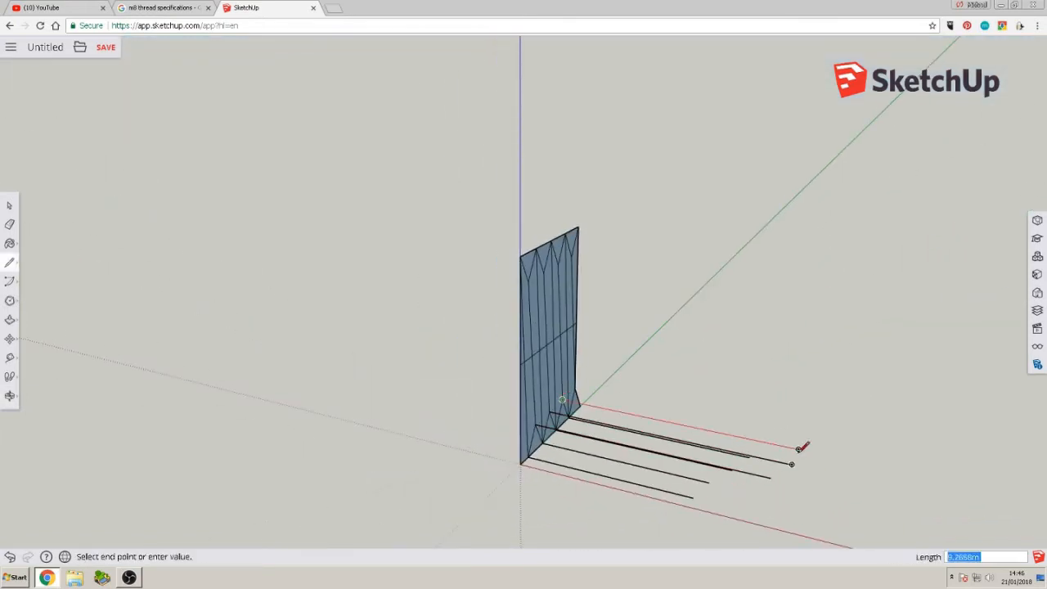
pyautogui.click(803, 432)
pyautogui.press('Escape')
pyautogui.moveTo(804, 432)
pyautogui.mouseDown(button='middle')
pyautogui.moveTo(286, 241)
pyautogui.moveTo(518, 273)
pyautogui.mouseUp(button='middle')
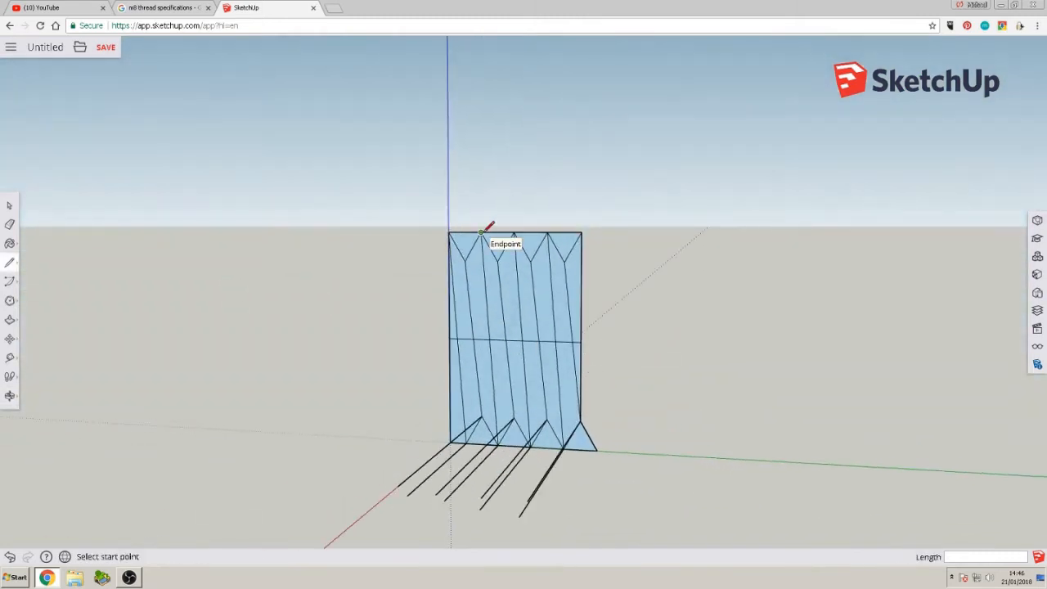
# Draw five lines parallel to the red axis, one from each corner along the profile's top edge
pyautogui.click(479, 230)
pyautogui.press('Escape')
pyautogui.click(467, 218)
pyautogui.click(238, 304)
pyautogui.press('Escape')
pyautogui.click(519, 232)
pyautogui.click(280, 334)
pyautogui.press('Escape')
pyautogui.click(546, 240)
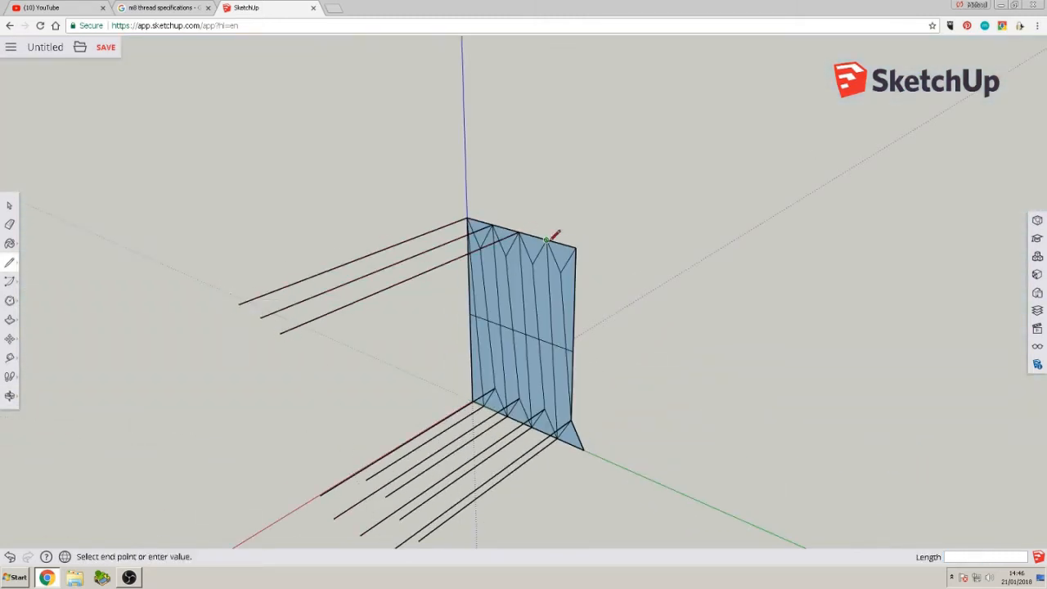
pyautogui.click(310, 346)
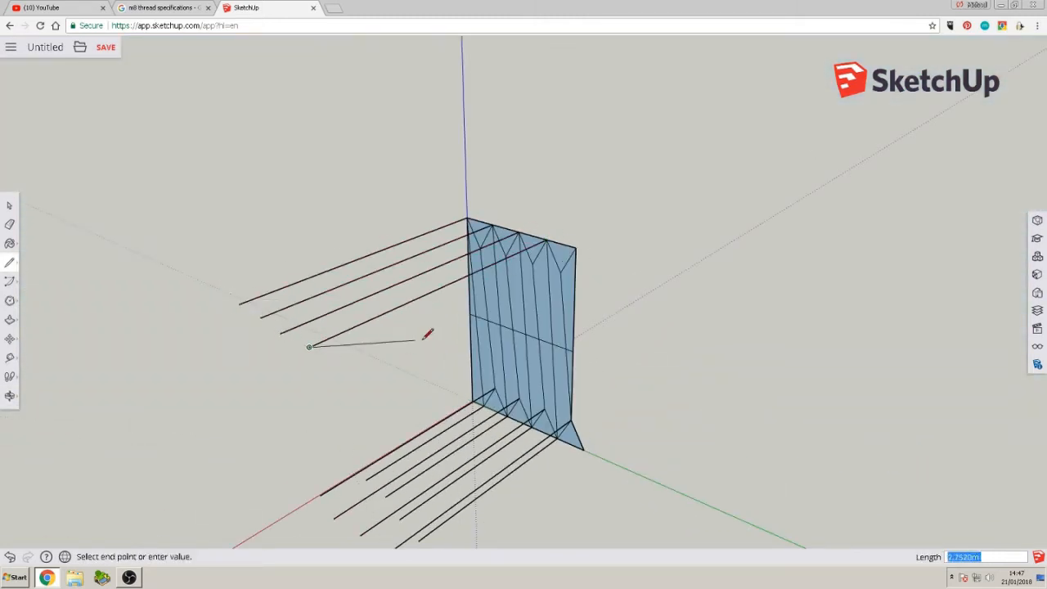
pyautogui.press('Escape')
pyautogui.click(573, 250)
pyautogui.click(340, 362)
pyautogui.press('Escape')
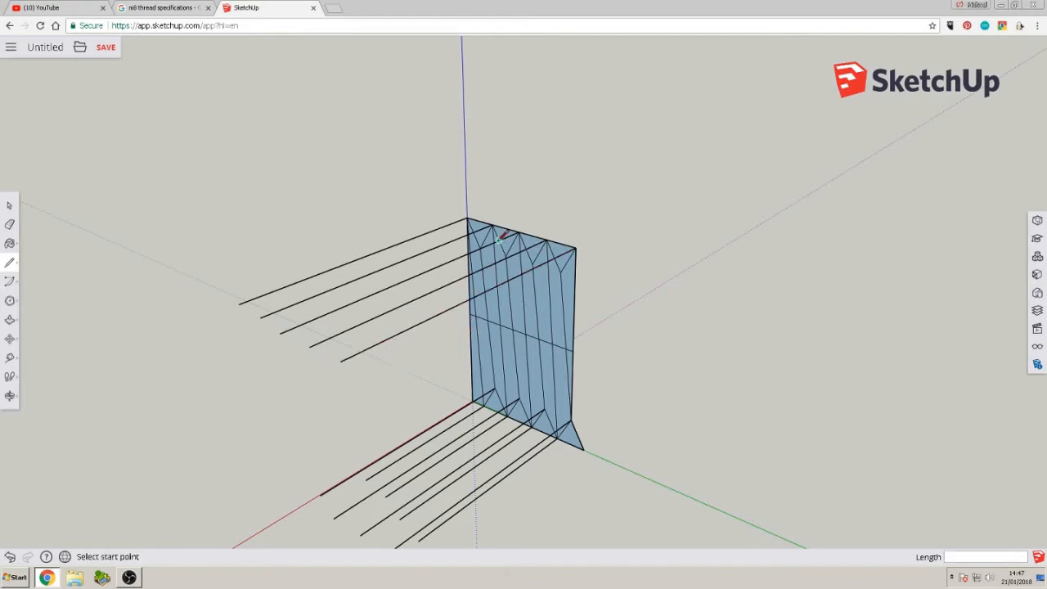
# Draw lines parallel to the red axis from the downward-pointing apexes of the upper triangles
pyautogui.moveTo(501, 235); pyautogui.dragTo(482, 303, button='middle')
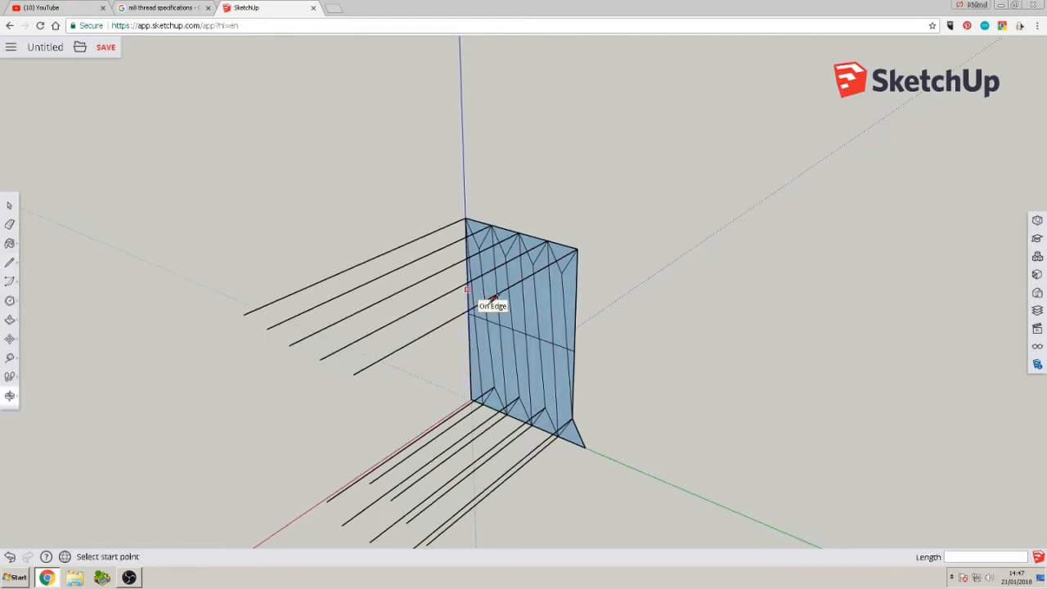
pyautogui.click(479, 247)
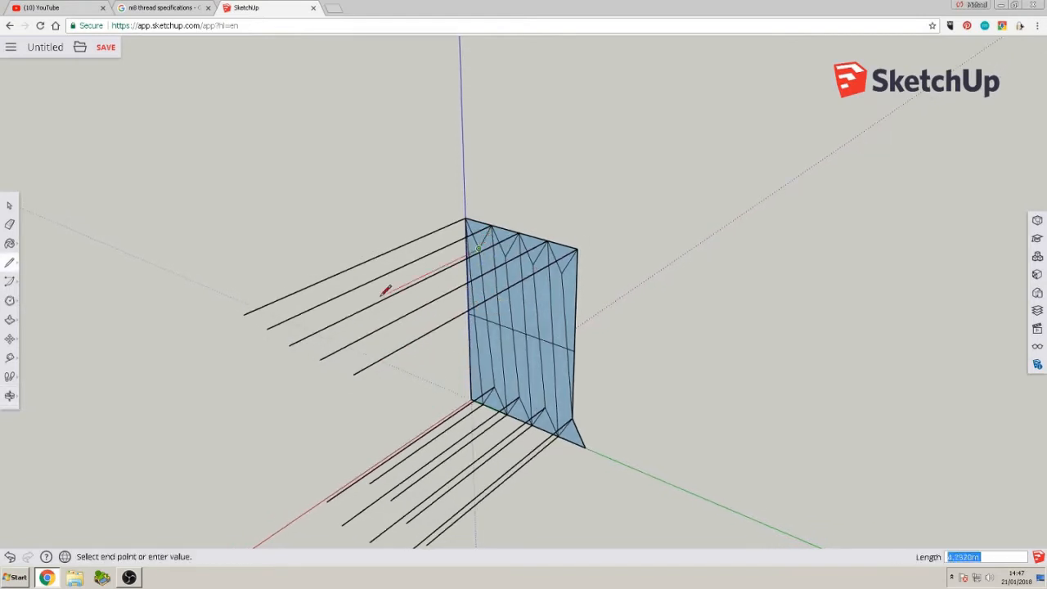
pyautogui.click(282, 342)
pyautogui.press('Escape')
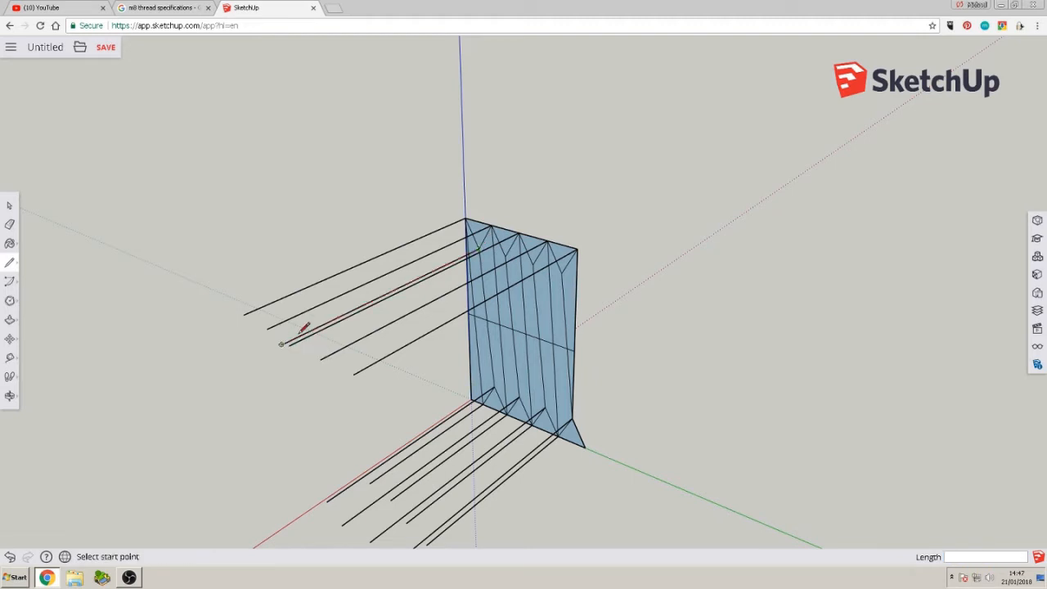
pyautogui.click(506, 256)
pyautogui.click(282, 371)
pyautogui.press('Escape')
pyautogui.click(533, 264)
pyautogui.click(321, 381)
pyautogui.press('Escape')
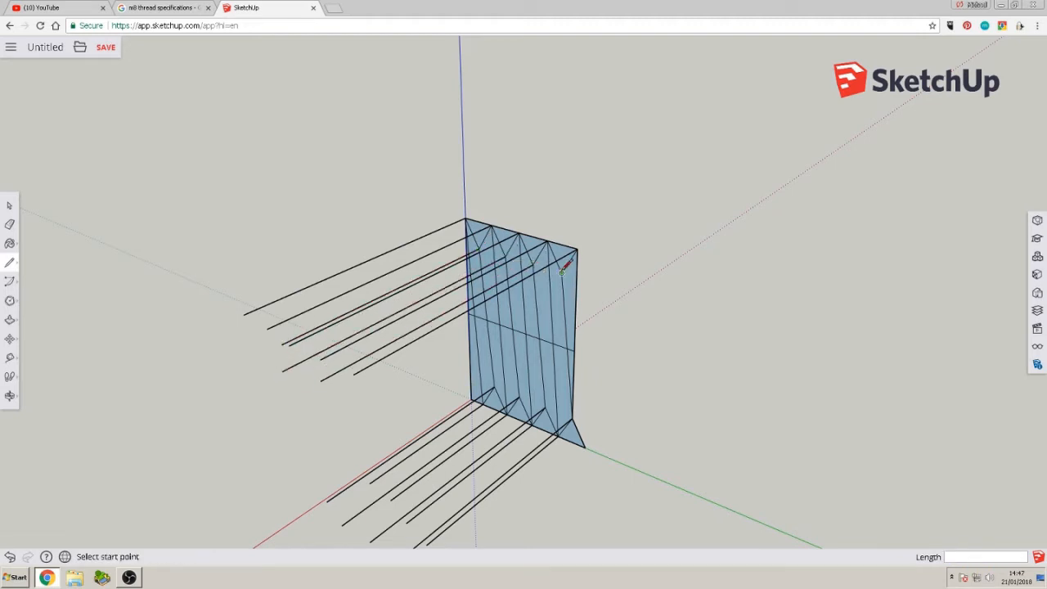
# Copy the flat thread profile without its projected lines and paste it on the negative side of the red axis
pyautogui.moveTo(561, 272); pyautogui.dragTo(749, 335, button='middle')
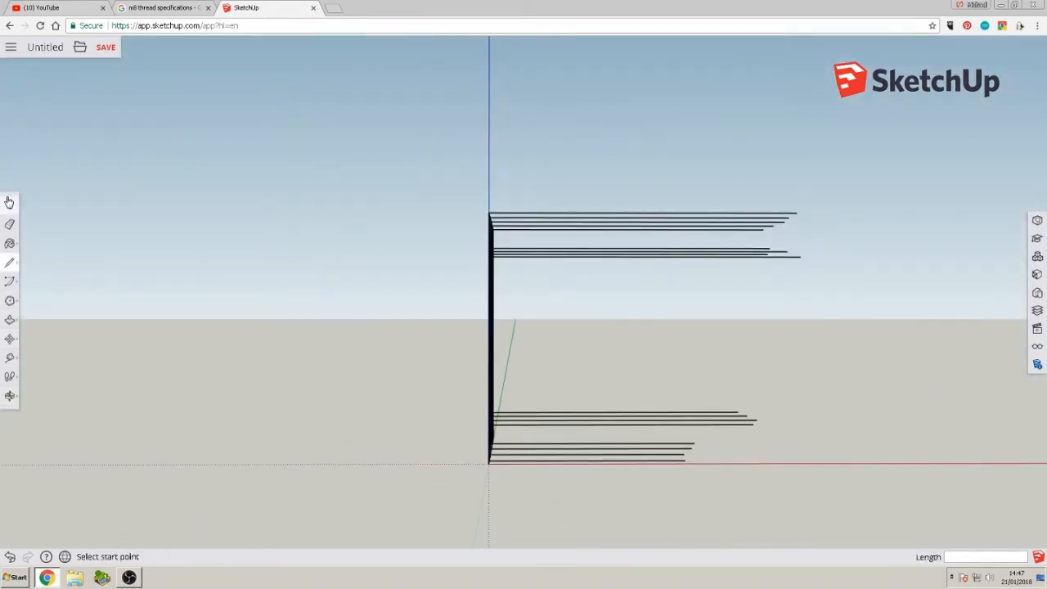
pyautogui.click(9, 206)
pyautogui.moveTo(455, 192); pyautogui.dragTo(521, 526)
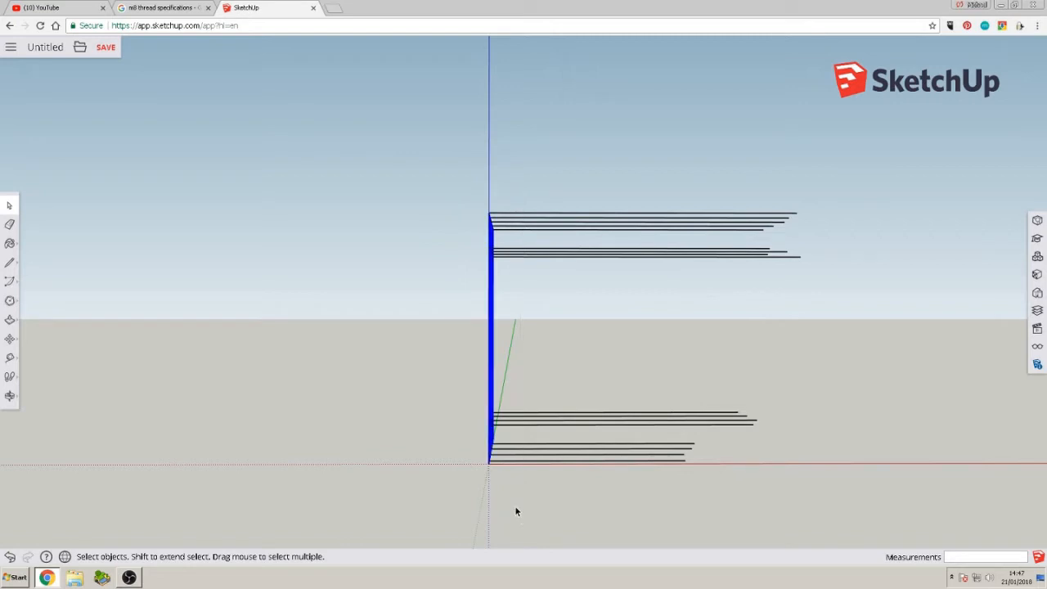
pyautogui.moveTo(515, 506); pyautogui.dragTo(471, 509, button='middle')
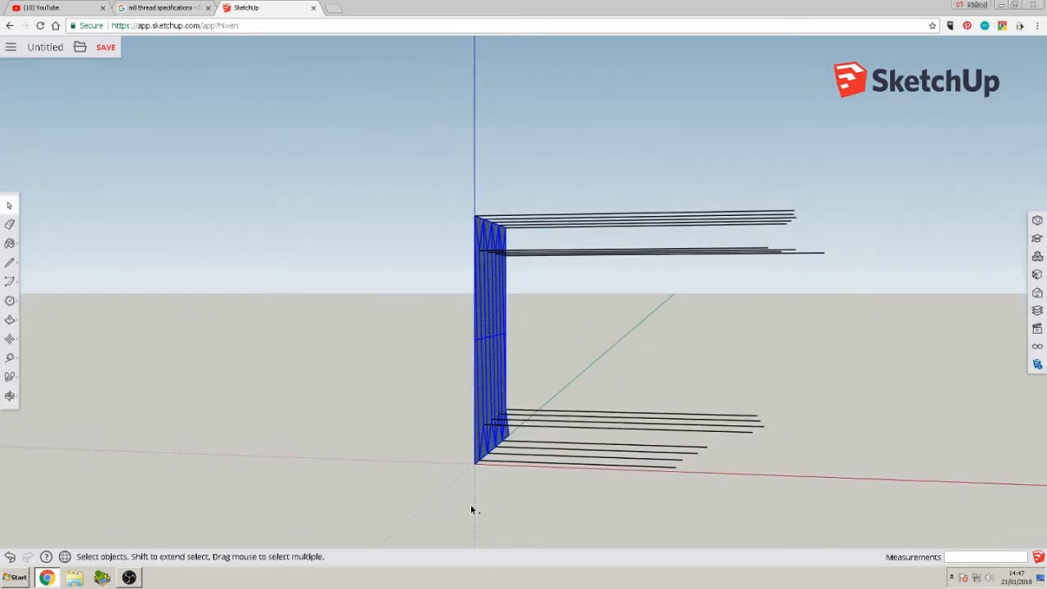
pyautogui.hotkey('ctrl', 'v')
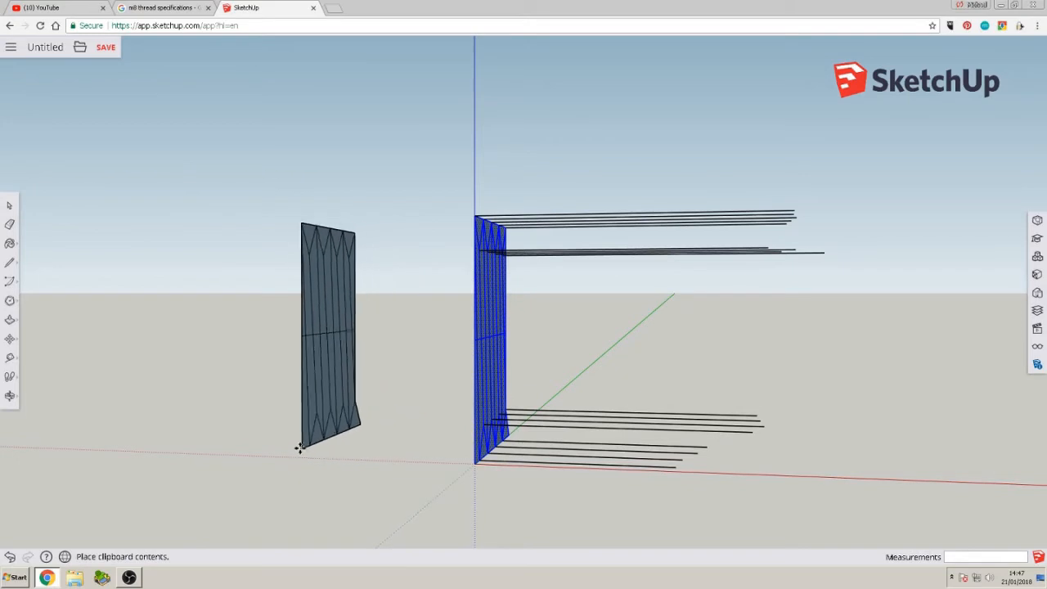
pyautogui.click(299, 449)
# Flip the pasted profile copy along the green direction
pyautogui.moveTo(299, 449); pyautogui.dragTo(439, 461, button='middle')
pyautogui.press('m')
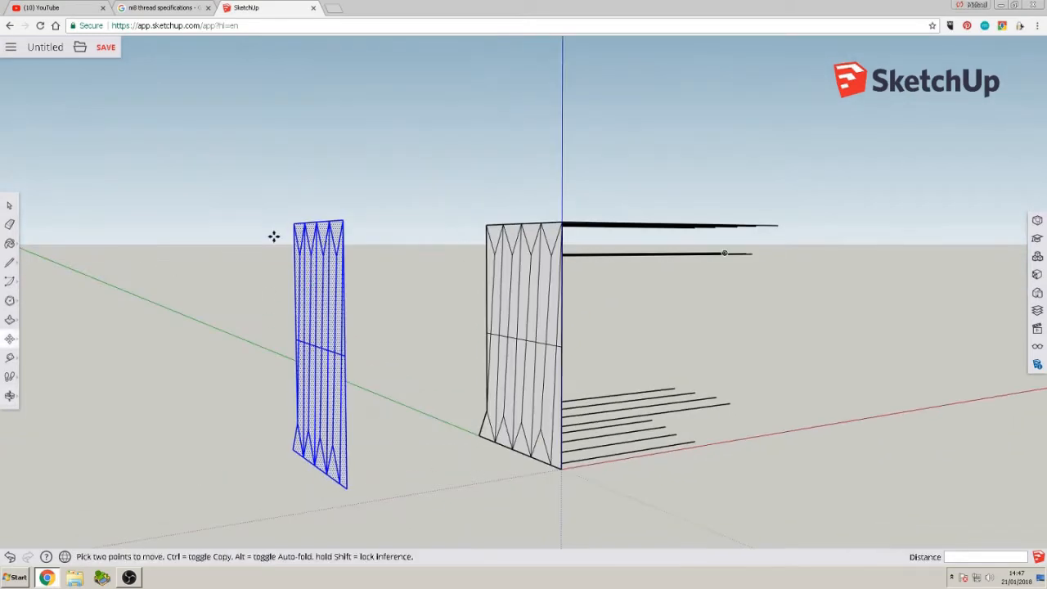
pyautogui.rightClick(313, 383)
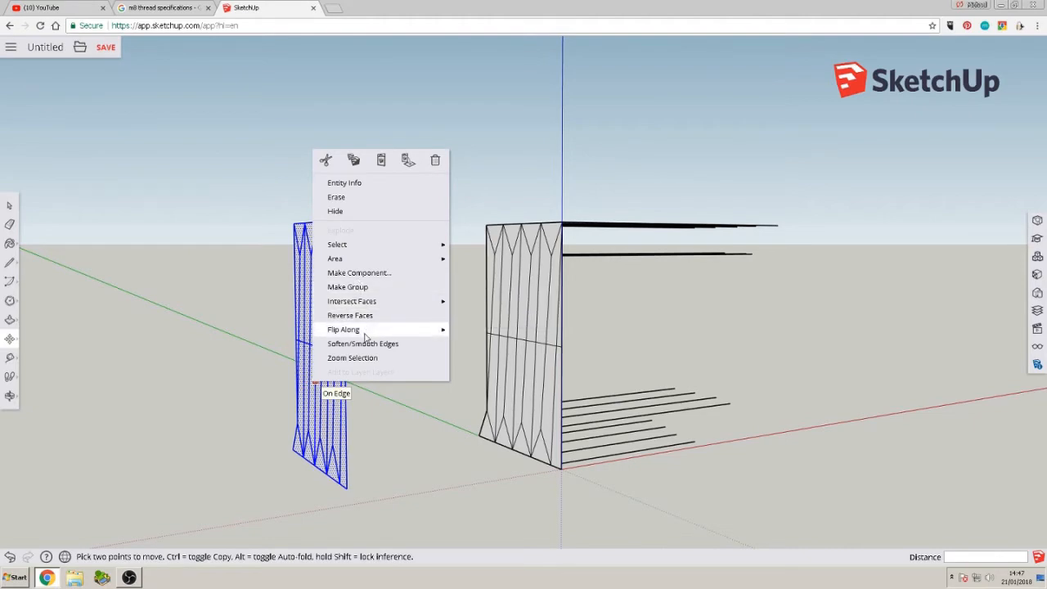
pyautogui.moveTo(364, 331)
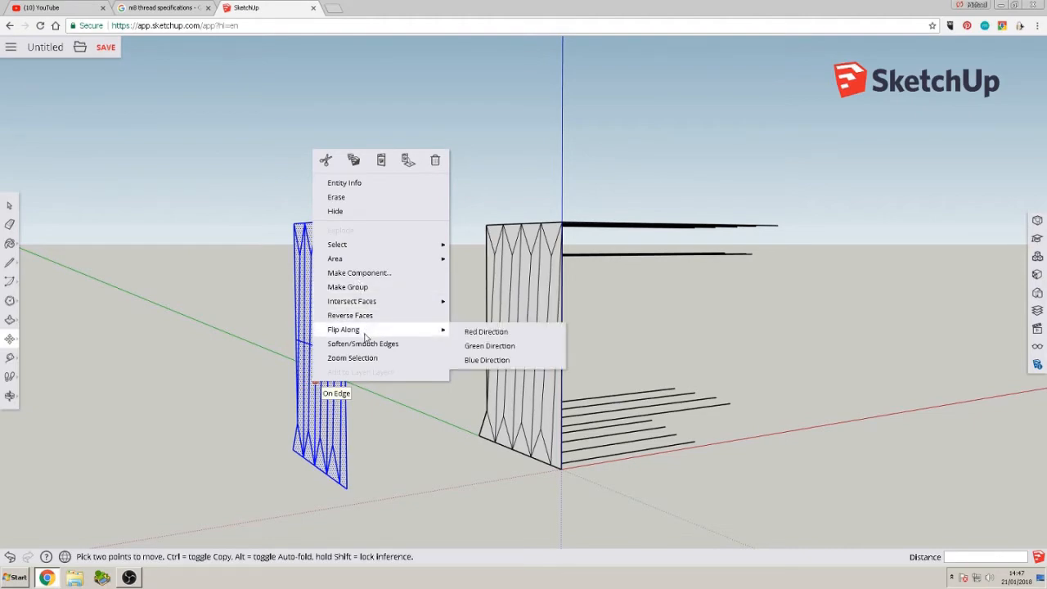
pyautogui.click(483, 346)
# Move the flipped profile by its top corner onto the original profile's top corner farthest from the blue axis
pyautogui.moveTo(279, 385); pyautogui.dragTo(637, 478, button='middle')
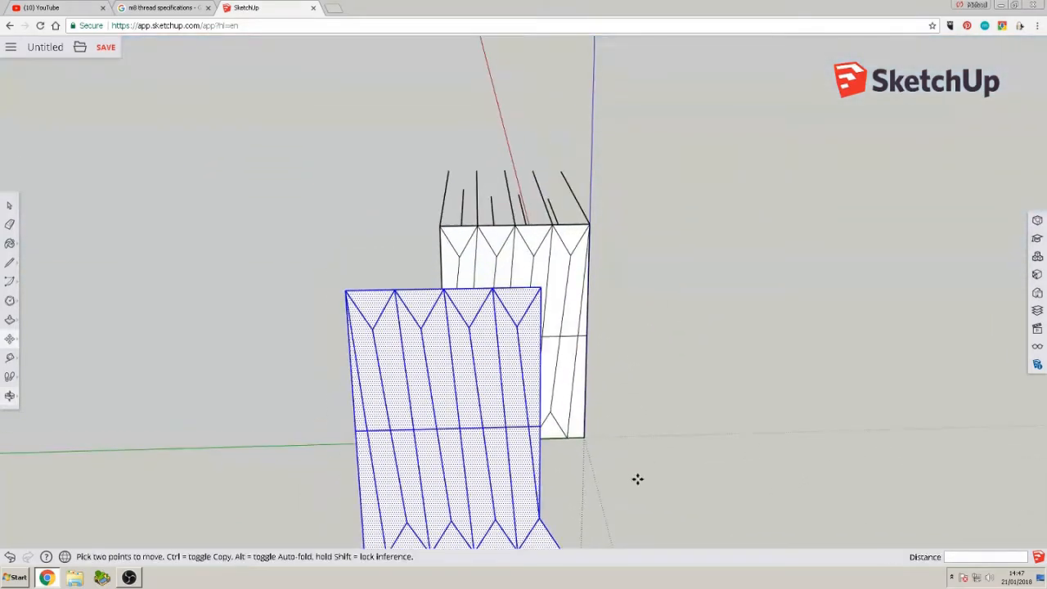
pyautogui.moveTo(527, 512)
pyautogui.mouseDown(button='middle')
pyautogui.moveTo(524, 486)
pyautogui.moveTo(529, 526)
pyautogui.mouseUp(button='middle')
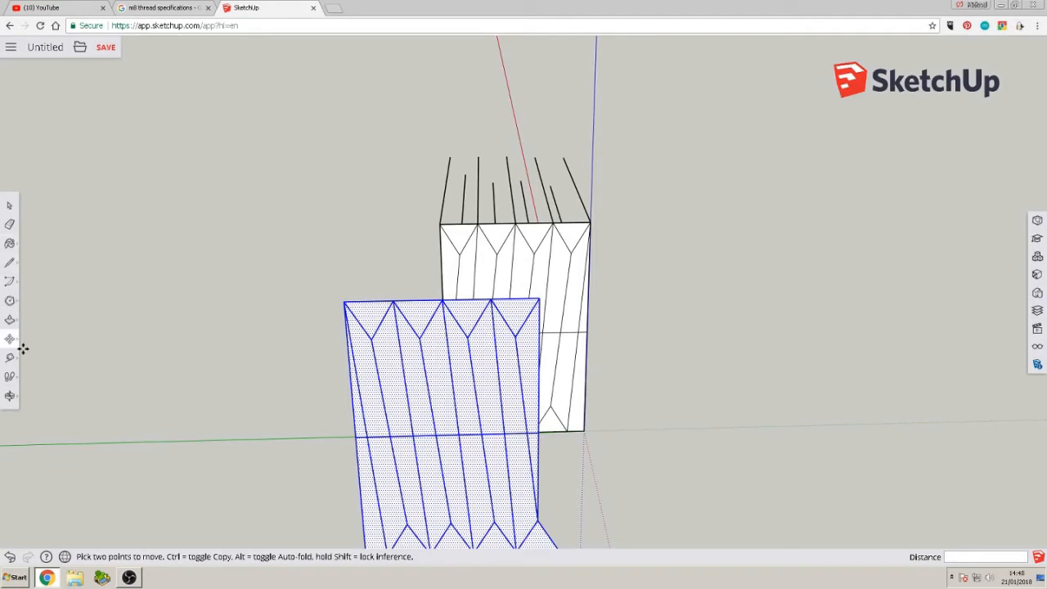
pyautogui.click(343, 302)
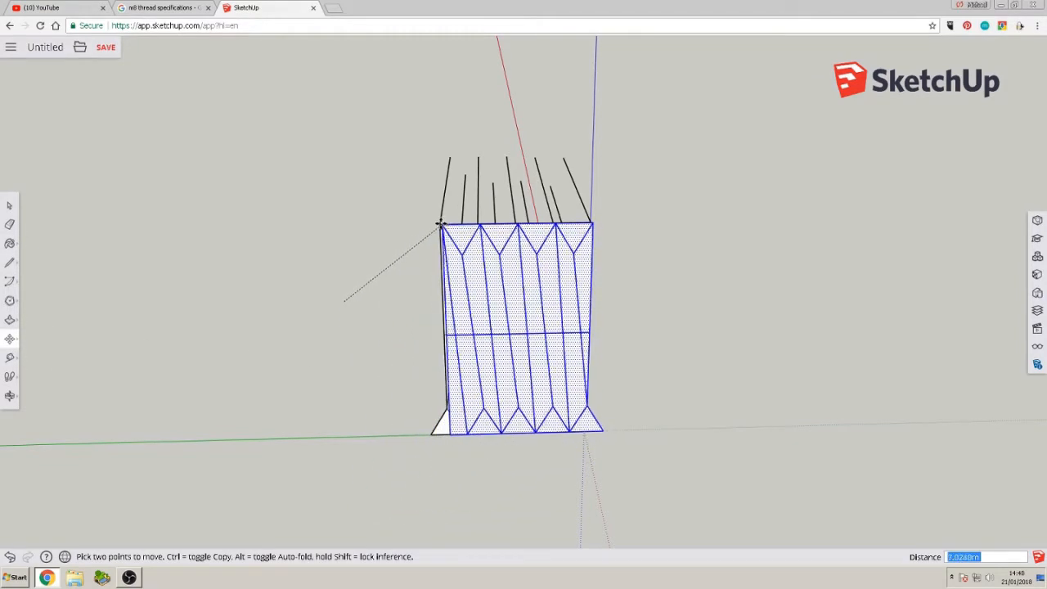
pyautogui.moveTo(455, 275); pyautogui.dragTo(175, 369, button='middle')
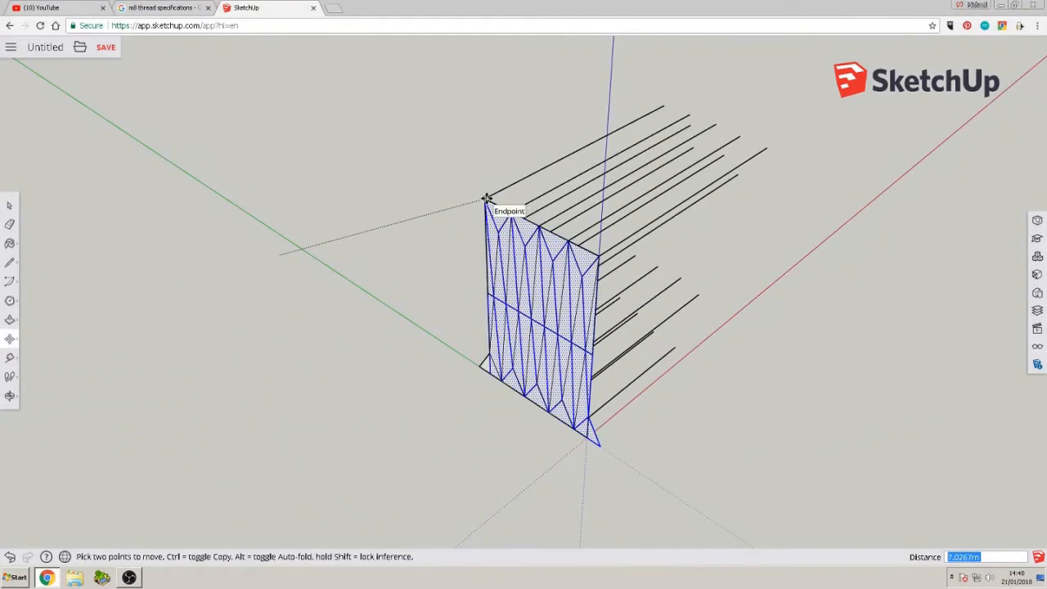
pyautogui.click(487, 198)
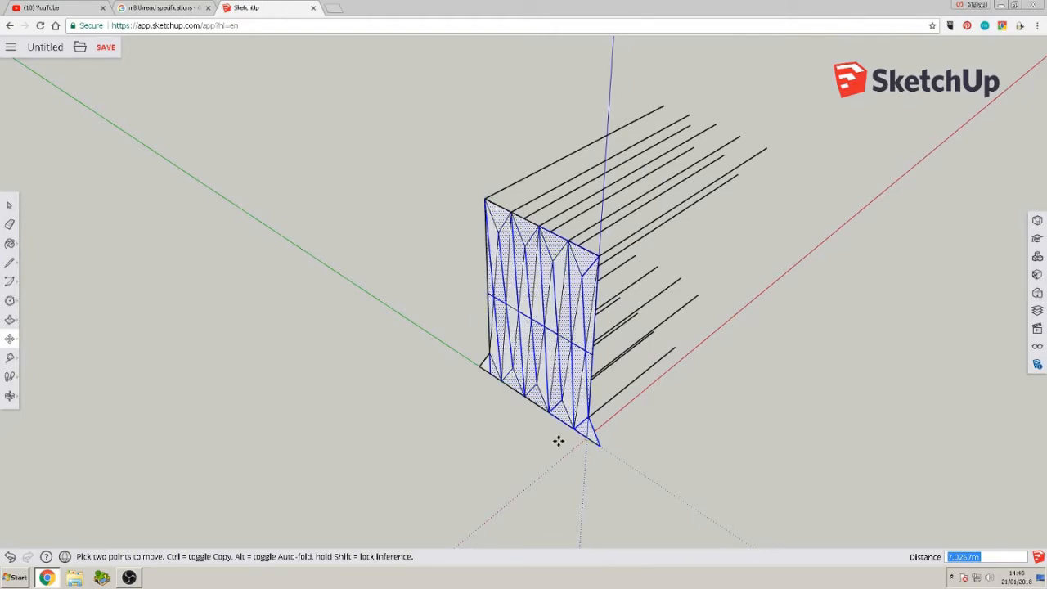
# Join the outer end of a projected top corner line to the matching base line's end to form a slanted flank face
pyautogui.moveTo(460, 403); pyautogui.dragTo(663, 215, button='middle')
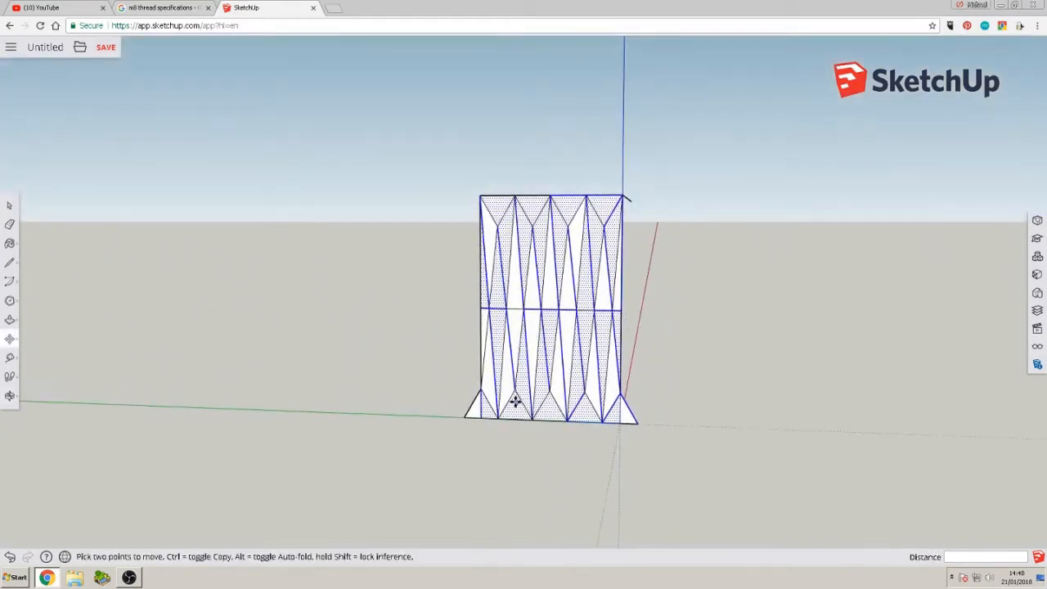
pyautogui.moveTo(514, 401); pyautogui.dragTo(552, 373, button='middle')
pyautogui.press('m')
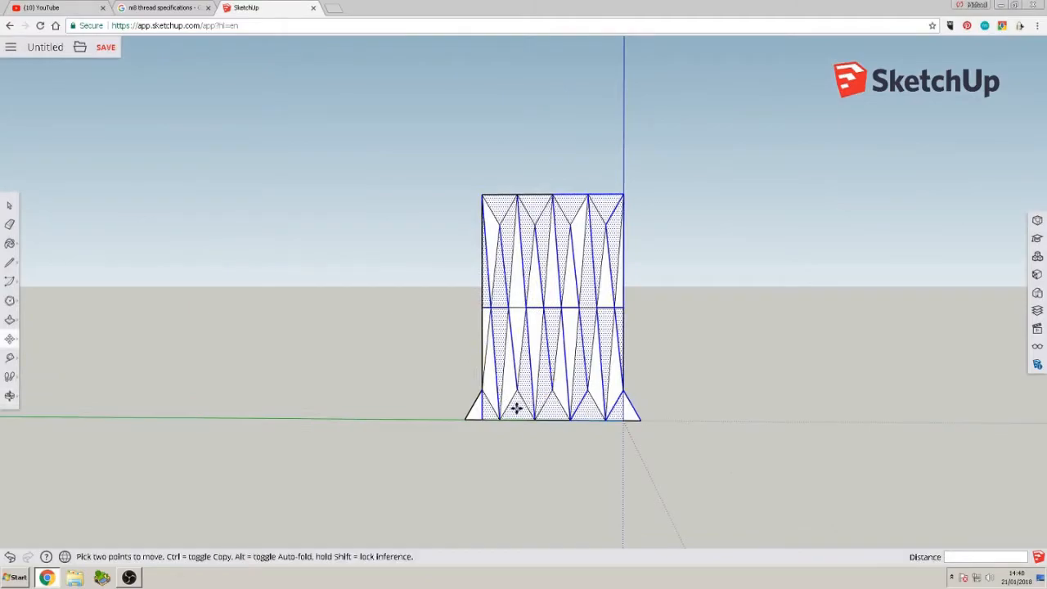
pyautogui.scroll(4, 511, 359)
pyautogui.moveTo(486, 367); pyautogui.dragTo(180, 365, button='middle')
pyautogui.moveTo(425, 365); pyautogui.dragTo(398, 402, button='middle')
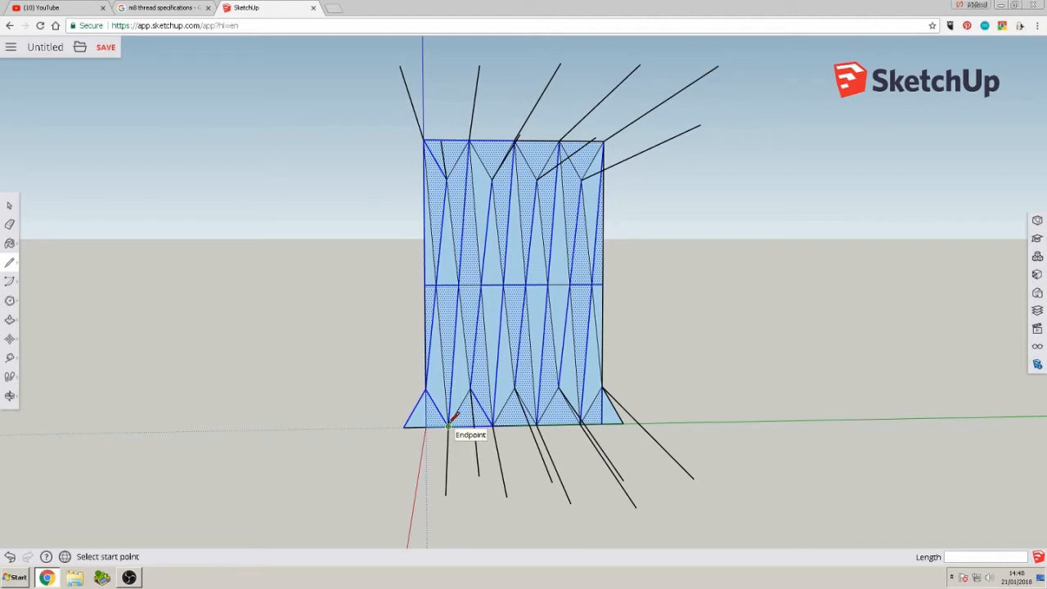
pyautogui.click(470, 139)
pyautogui.moveTo(469, 139); pyautogui.dragTo(194, 336, button='middle')
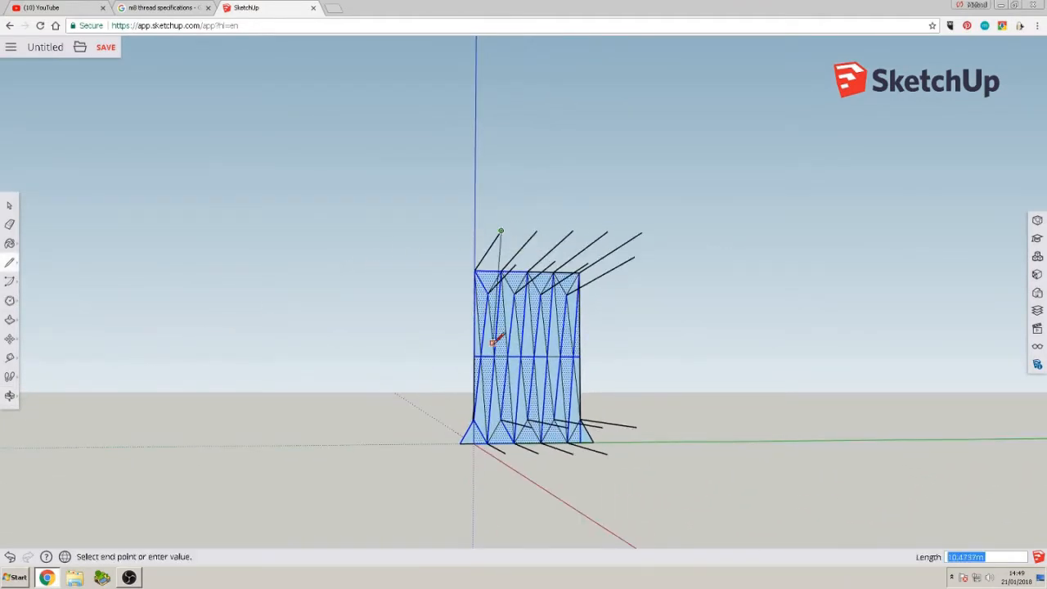
pyautogui.moveTo(492, 343); pyautogui.dragTo(500, 412, button='middle')
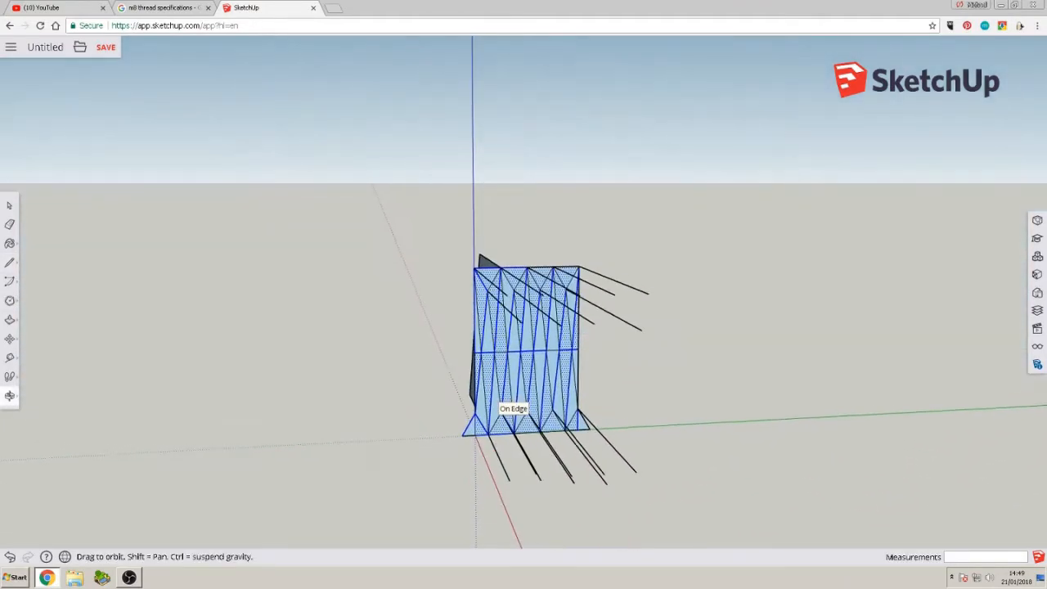
pyautogui.click(509, 480)
pyautogui.moveTo(509, 479); pyautogui.dragTo(208, 299, button='middle')
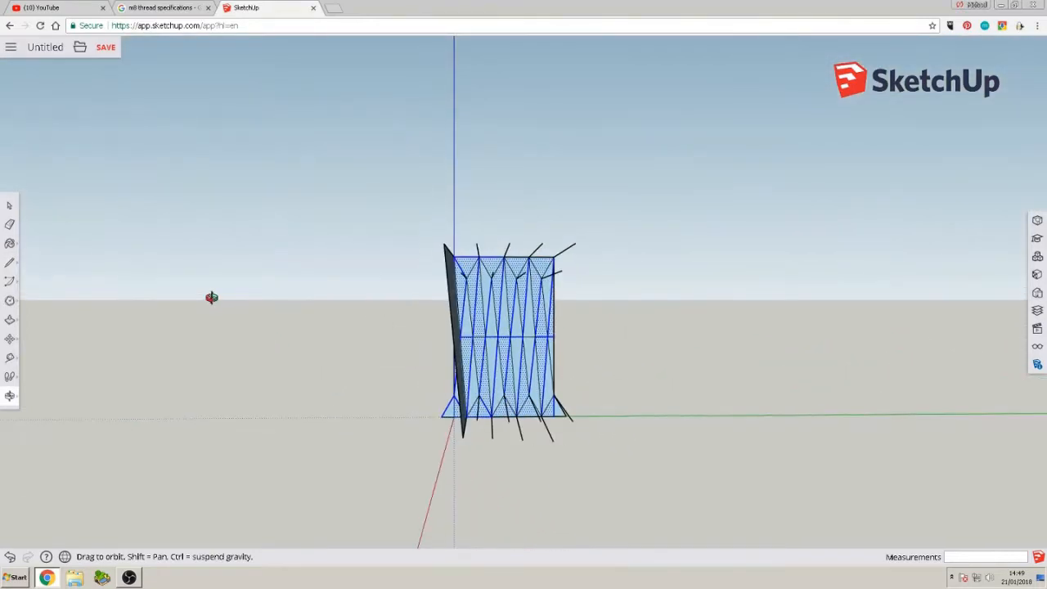
# Close further slanted flank faces by joining the outer ends of the next upper and lower projected lines
pyautogui.press('l')
pyautogui.moveTo(483, 233); pyautogui.dragTo(616, 391, button='middle')
pyautogui.click(502, 497)
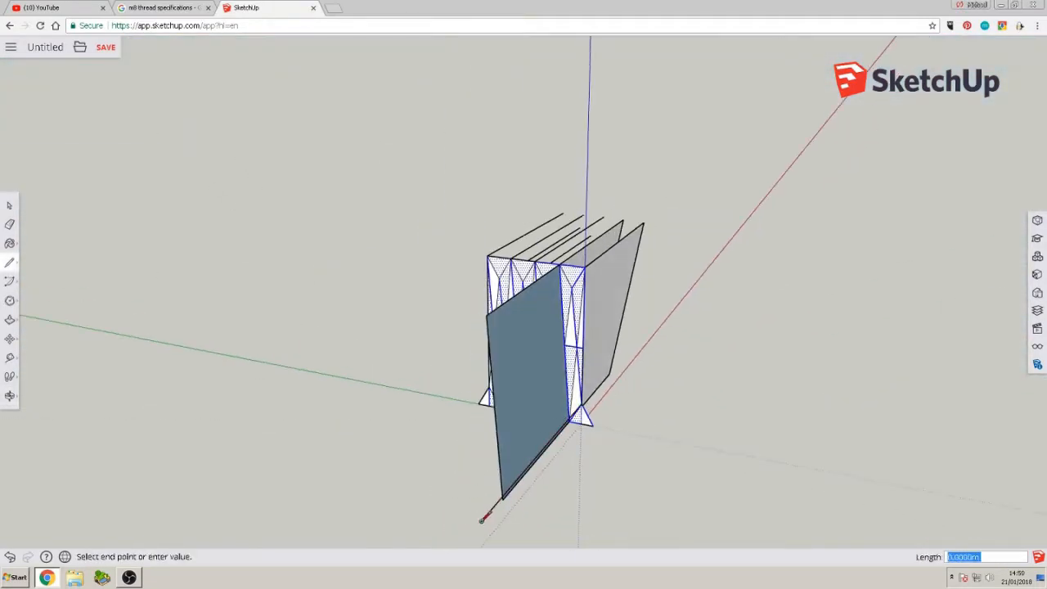
pyautogui.click(453, 381)
pyautogui.moveTo(453, 382); pyautogui.dragTo(360, 332, button='middle')
pyautogui.click(488, 276)
pyautogui.click(498, 427)
pyautogui.moveTo(498, 427); pyautogui.dragTo(513, 433, button='middle')
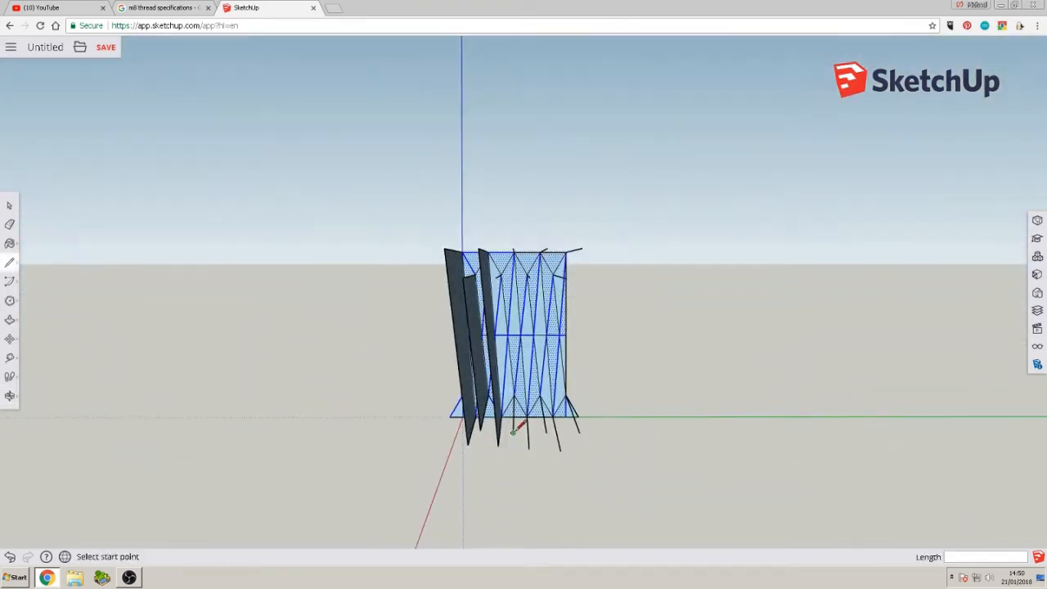
# Draw lines parallel to the red axis from the upper triangles' corners and apexes on the profile's reverse side
pyautogui.moveTo(579, 432); pyautogui.dragTo(576, 253, button='middle')
pyautogui.click(550, 406)
pyautogui.moveTo(571, 261); pyautogui.dragTo(868, 205)
pyautogui.moveTo(539, 254)
pyautogui.mouseDown()
pyautogui.moveTo(820, 205)
pyautogui.moveTo(809, 206)
pyautogui.mouseUp()
pyautogui.moveTo(563, 238); pyautogui.dragTo(804, 194)
pyautogui.moveTo(548, 234); pyautogui.dragTo(799, 184)
pyautogui.click(802, 182)
# Join the outer ends of the upper and lower lines on the reverse side to form the remaining flank faces
pyautogui.moveTo(769, 385); pyautogui.dragTo(701, 423, button='middle')
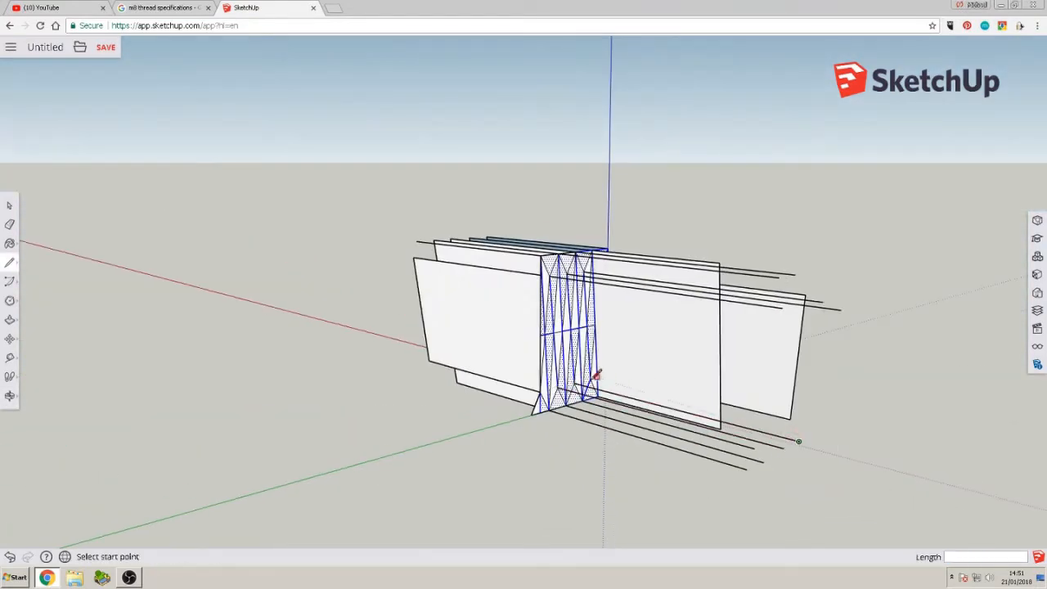
pyautogui.moveTo(795, 439)
pyautogui.mouseDown(button='middle')
pyautogui.moveTo(577, 456)
pyautogui.moveTo(613, 360)
pyautogui.moveTo(574, 427)
pyautogui.mouseUp(button='middle')
pyautogui.moveTo(570, 423); pyautogui.dragTo(553, 196)
pyautogui.moveTo(556, 397); pyautogui.dragTo(536, 215)
pyautogui.moveTo(520, 196); pyautogui.dragTo(537, 421)
pyautogui.moveTo(521, 397); pyautogui.dragTo(502, 226)
pyautogui.moveTo(502, 229)
pyautogui.mouseDown(button='middle')
pyautogui.moveTo(494, 309)
pyautogui.moveTo(458, 299)
pyautogui.moveTo(534, 303)
pyautogui.moveTo(577, 319)
pyautogui.mouseUp(button='middle')
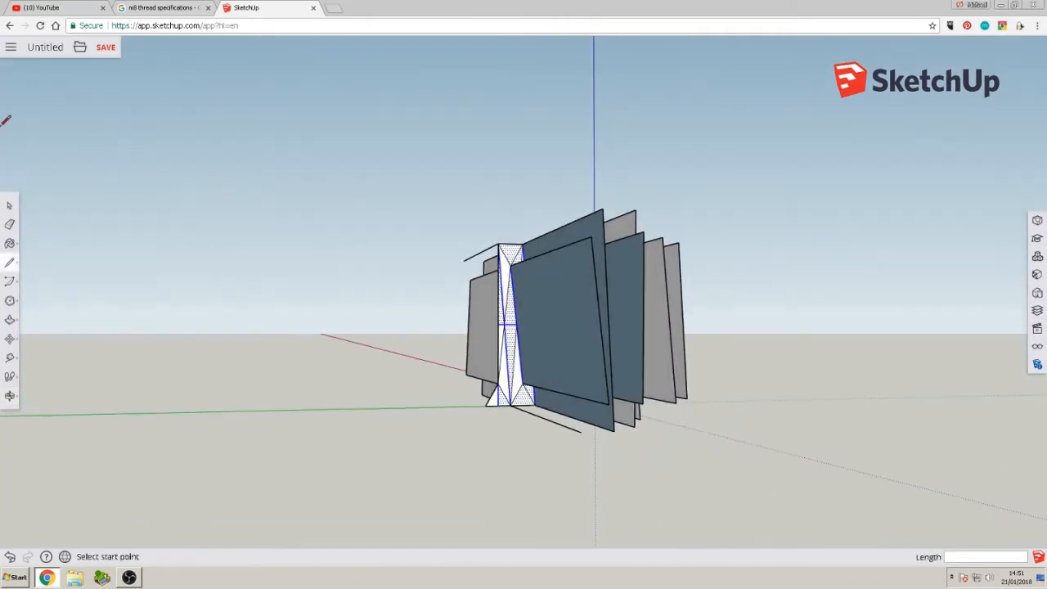
# Erase the loose projected lines that do not bound a flank face
pyautogui.click(9, 225)
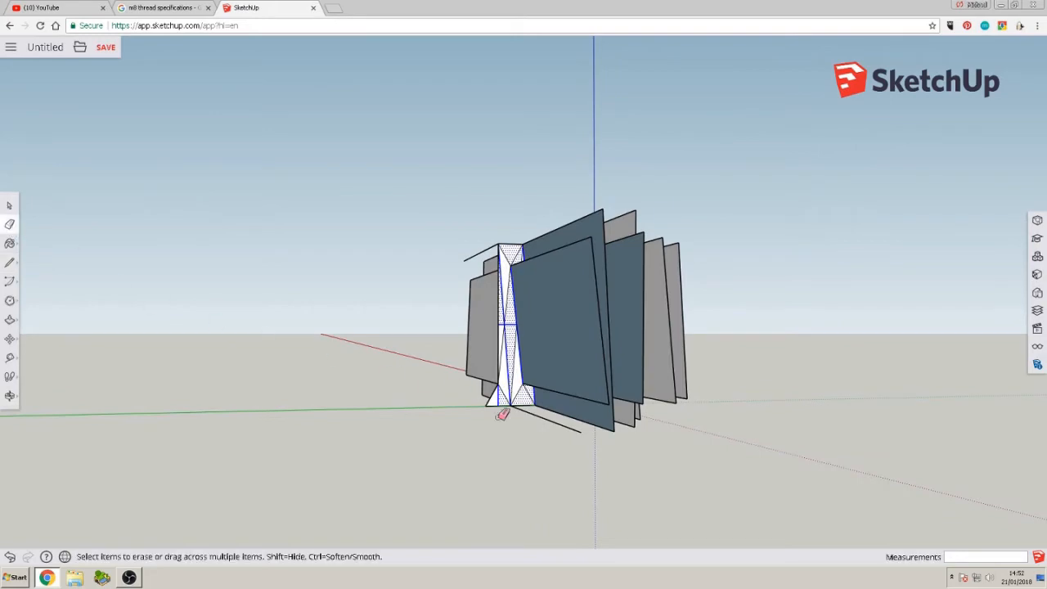
pyautogui.moveTo(554, 420)
pyautogui.mouseDown(button='middle')
pyautogui.moveTo(607, 524)
pyautogui.moveTo(467, 355)
pyautogui.moveTo(521, 430)
pyautogui.moveTo(696, 425)
pyautogui.moveTo(652, 409)
pyautogui.mouseUp(button='middle')
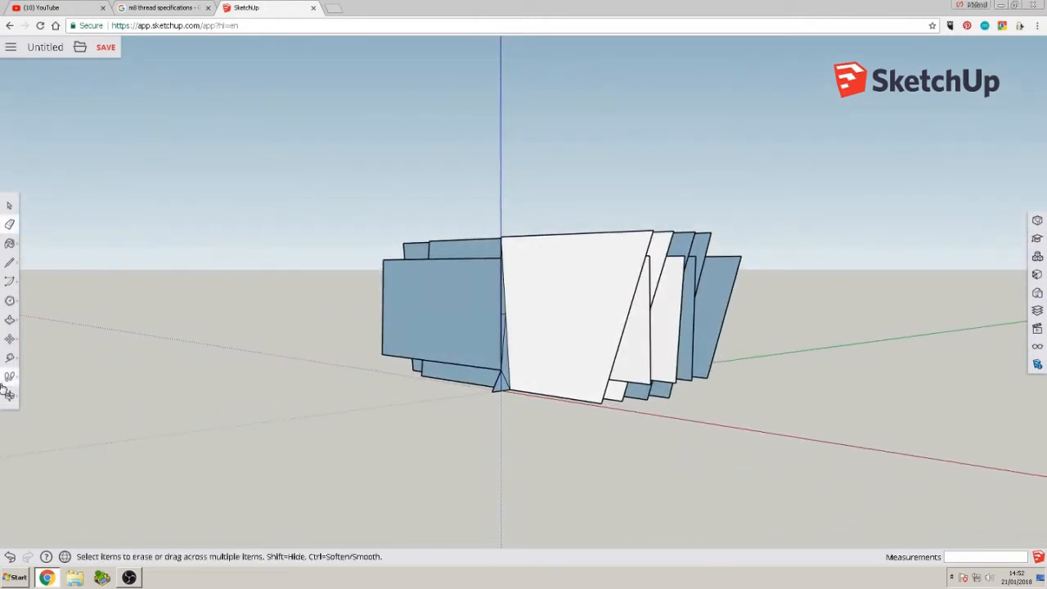
# Draw a line parallel to the green axis from the profile's mid-height line outward, away from the thread flanks
pyautogui.click(10, 301)
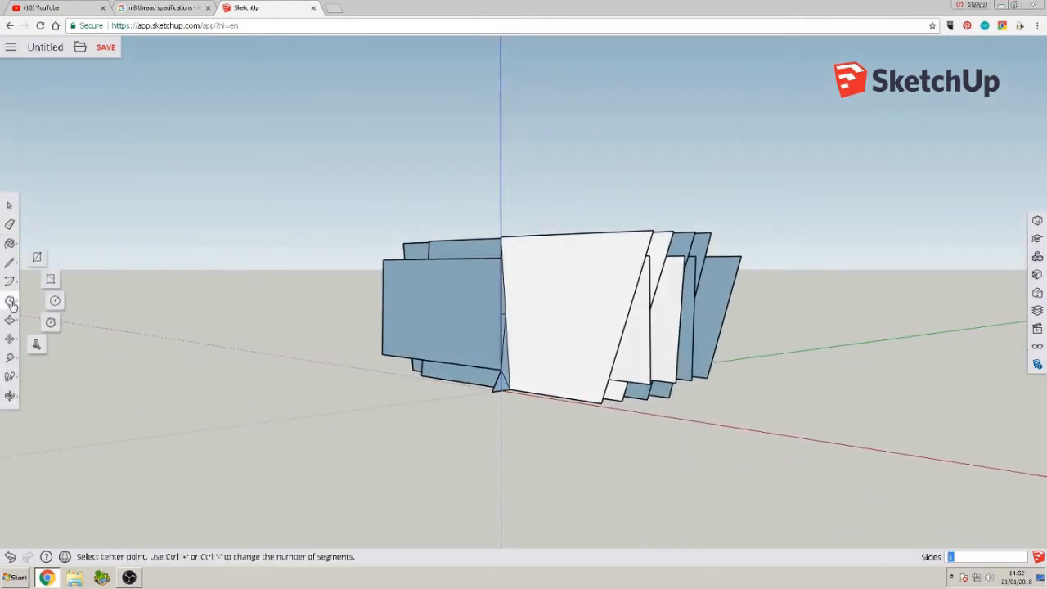
pyautogui.click(55, 302)
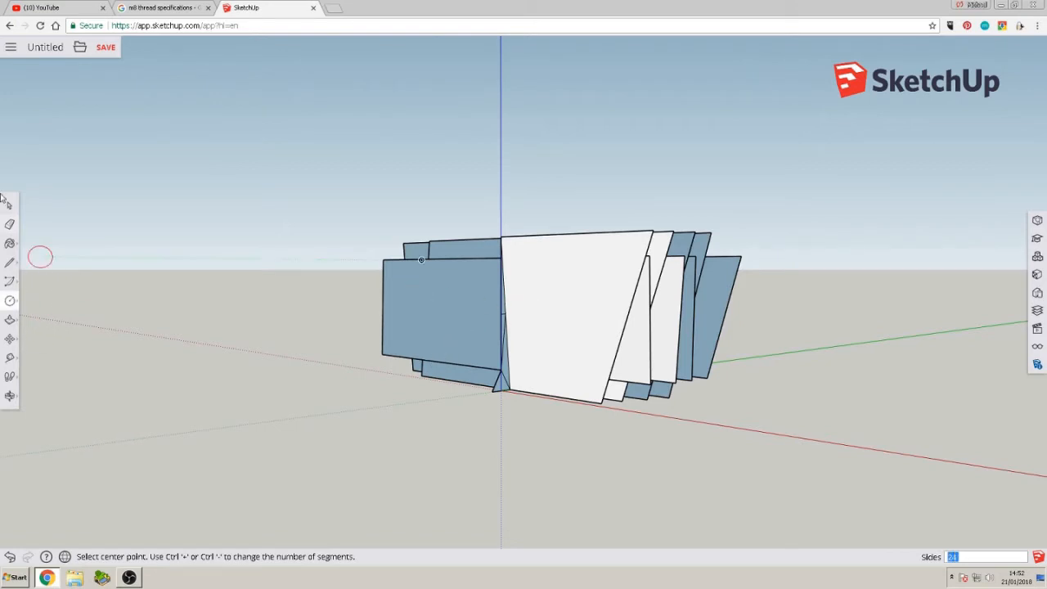
pyautogui.click(10, 261)
pyautogui.scroll(5, 601, 326)
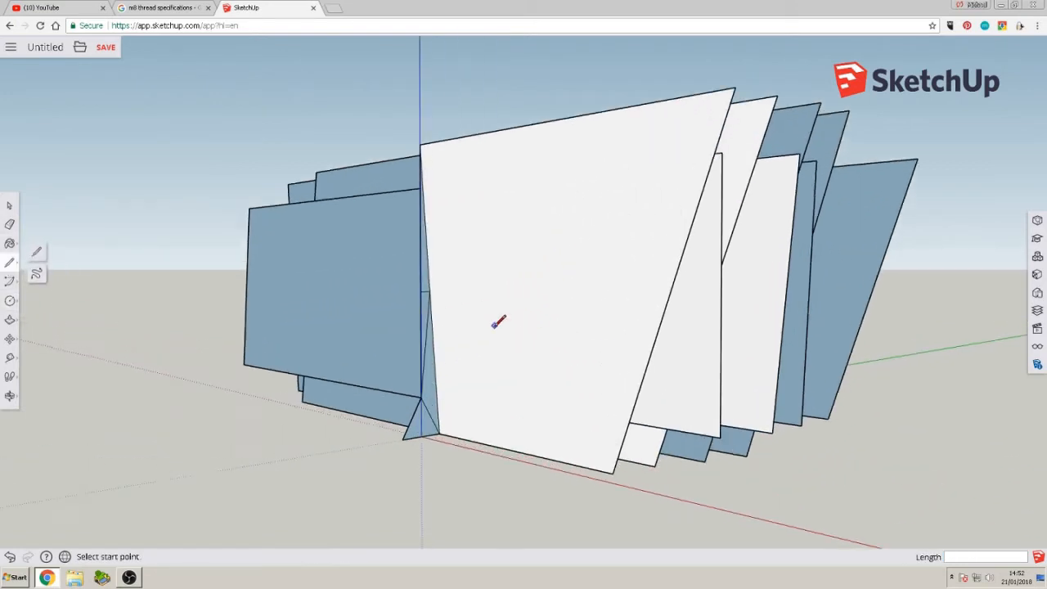
pyautogui.scroll(4, 494, 324)
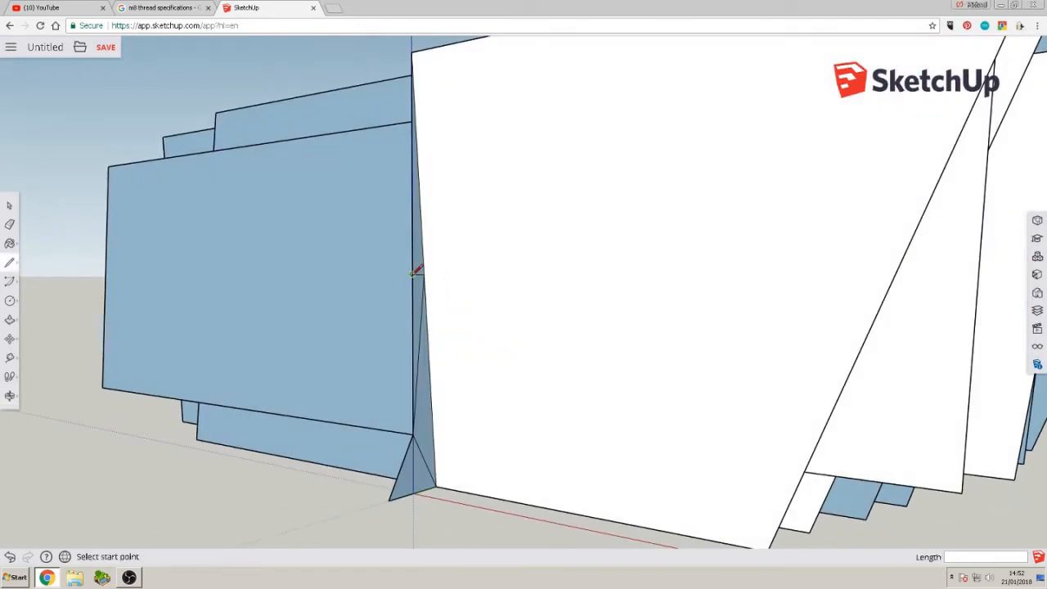
pyautogui.click(415, 272)
pyautogui.moveTo(327, 287); pyautogui.dragTo(263, 413, button='middle')
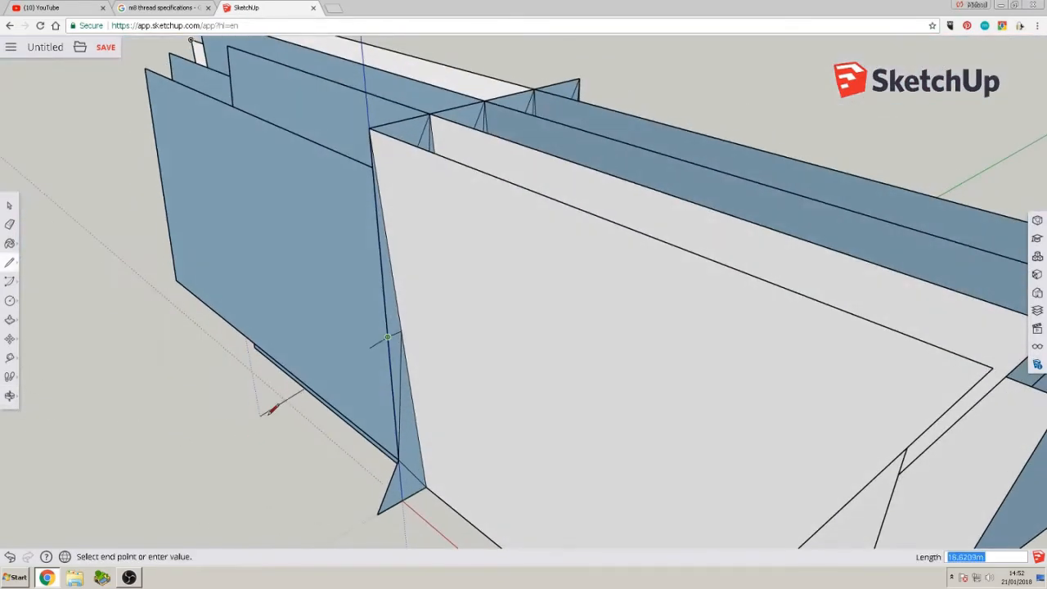
pyautogui.click(221, 406)
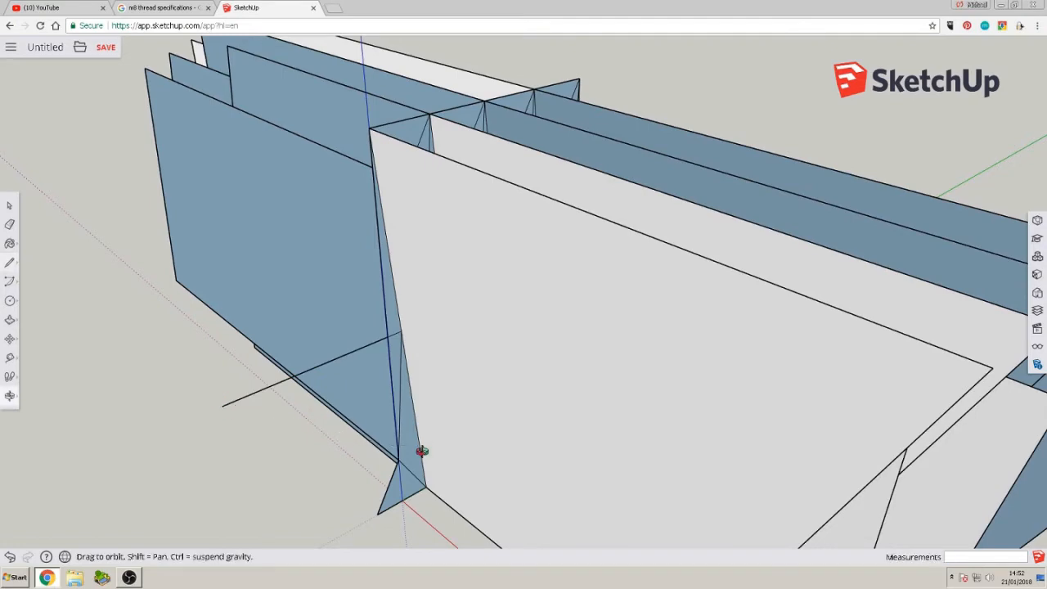
pyautogui.moveTo(421, 451); pyautogui.dragTo(253, 351, button='middle')
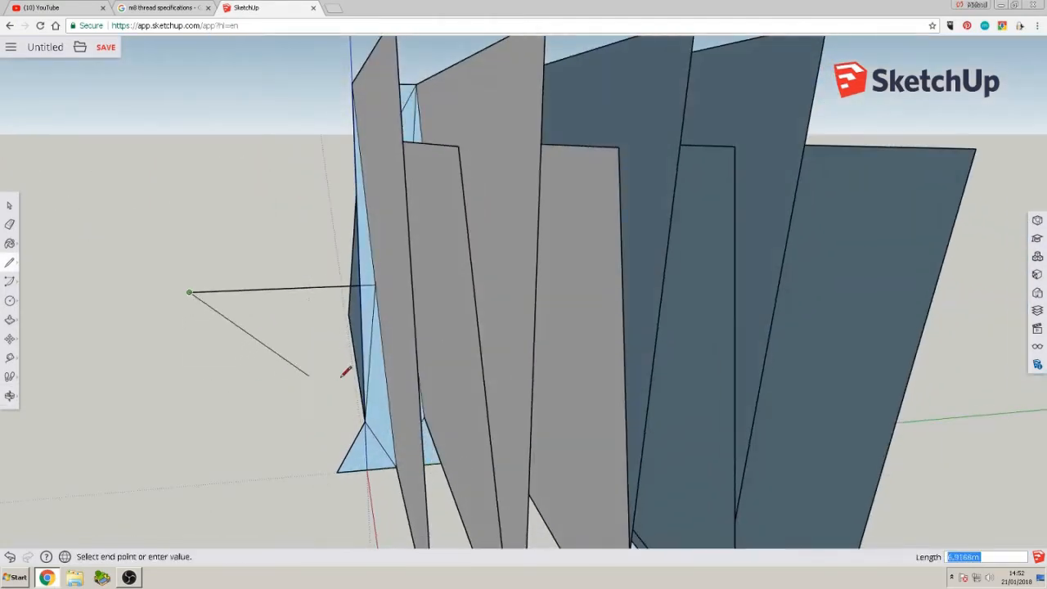
pyautogui.press('Escape')
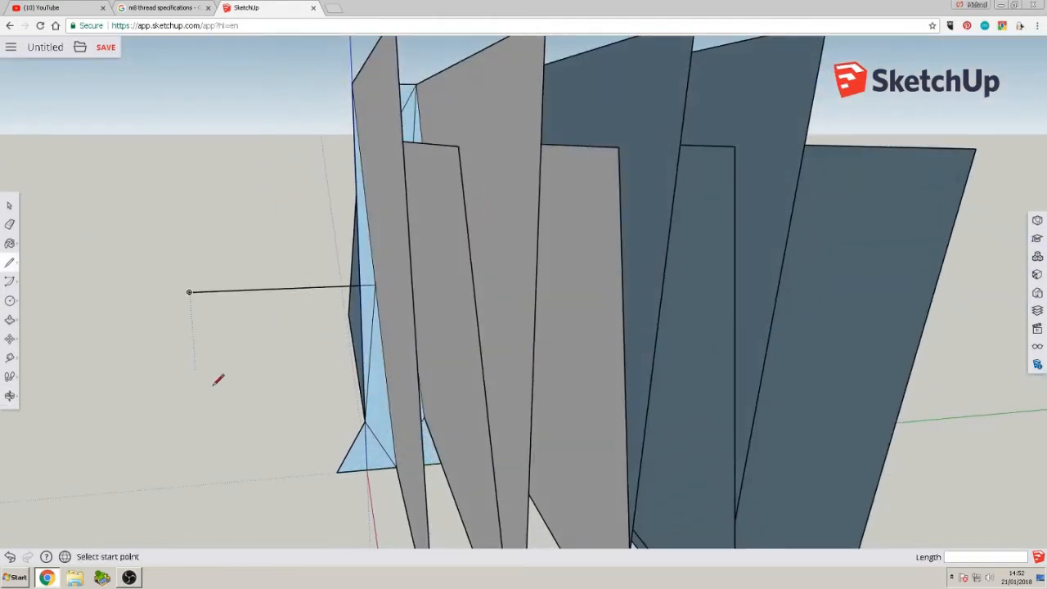
# Draw a vertical line about 4.05 m long along the blue axis upward from the outer end of the green-axis line
pyautogui.moveTo(218, 379); pyautogui.dragTo(200, 344, button='middle')
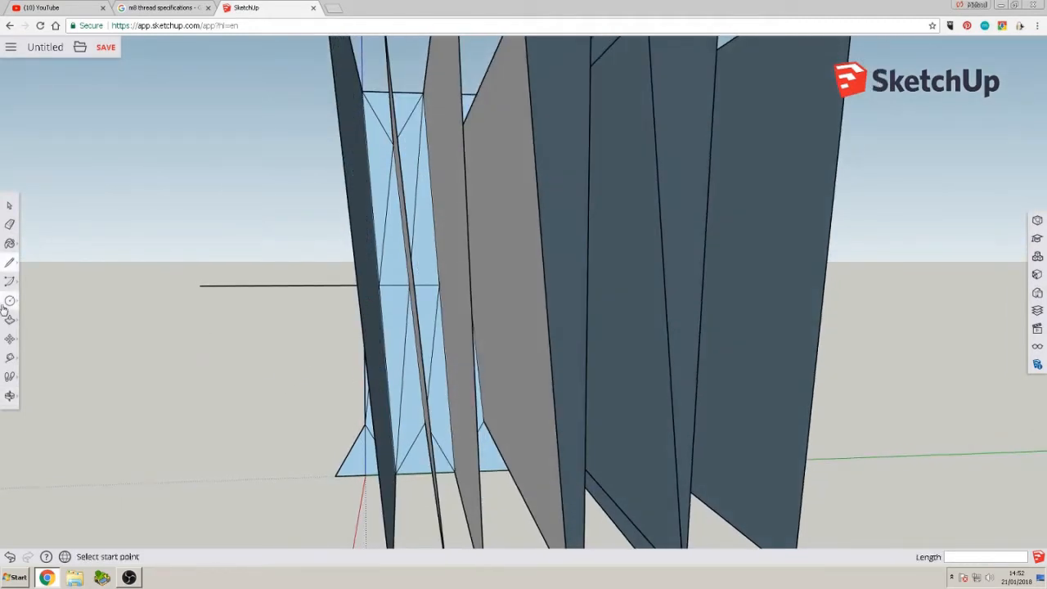
pyautogui.click(9, 361)
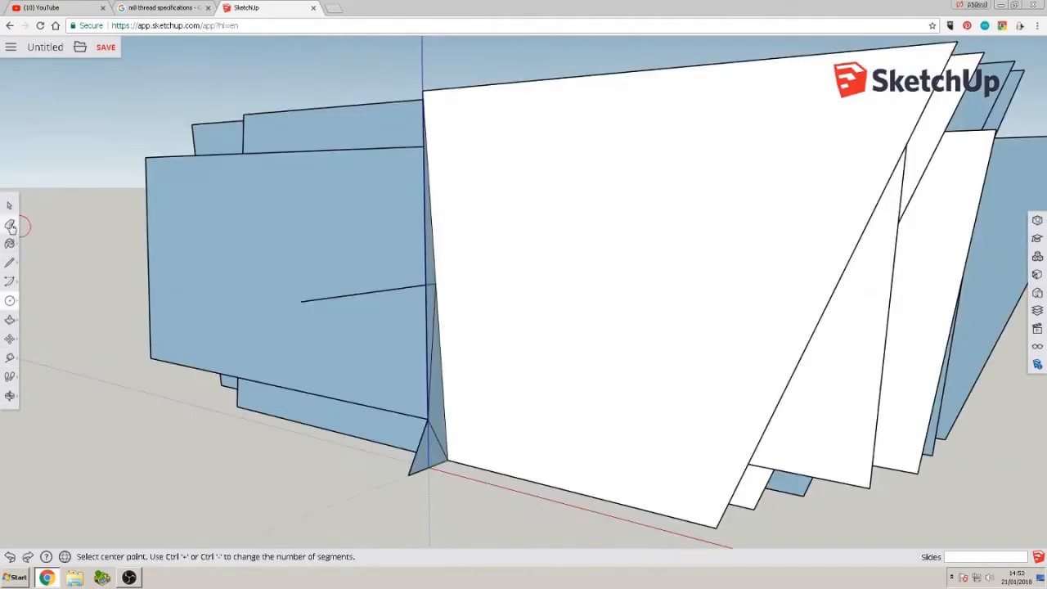
pyautogui.click(14, 264)
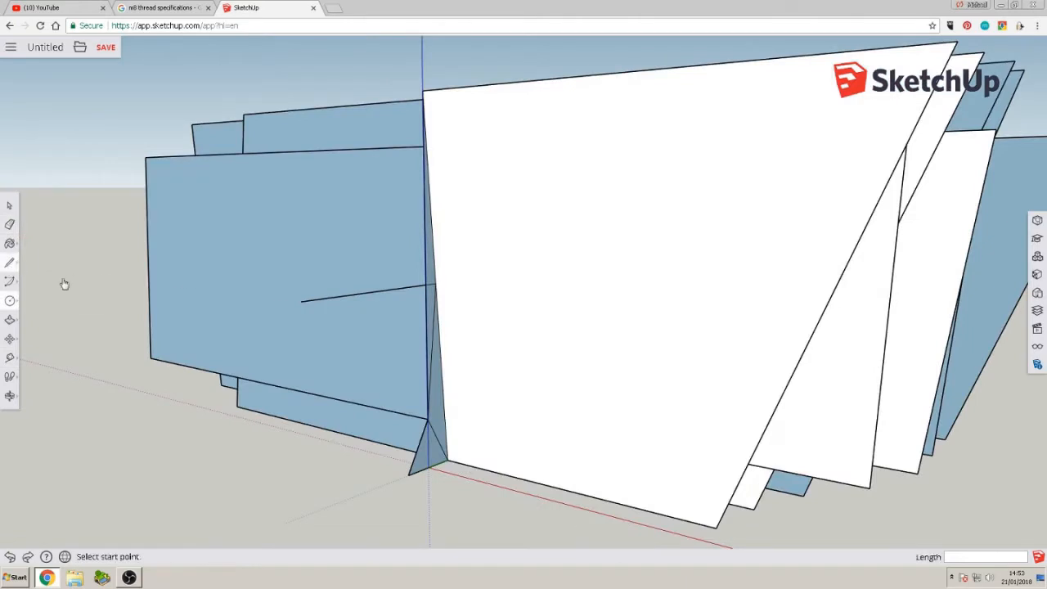
pyautogui.click(301, 300)
pyautogui.click(294, 71)
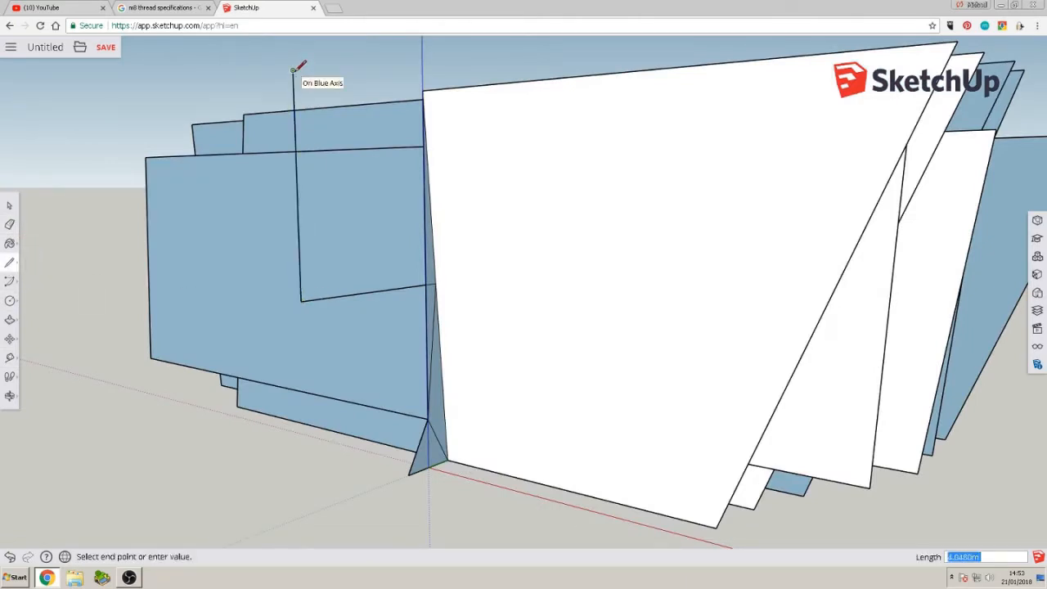
# Measure the distance from the upper triangle's apex down to the profile's mid-height line
pyautogui.moveTo(368, 275); pyautogui.dragTo(254, 238, button='middle')
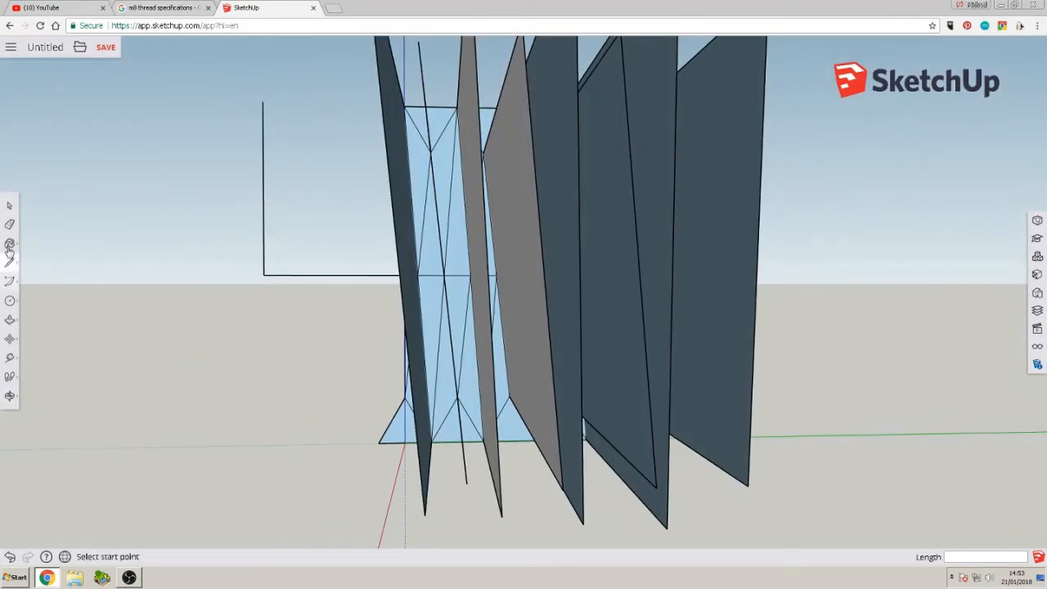
pyautogui.click(10, 358)
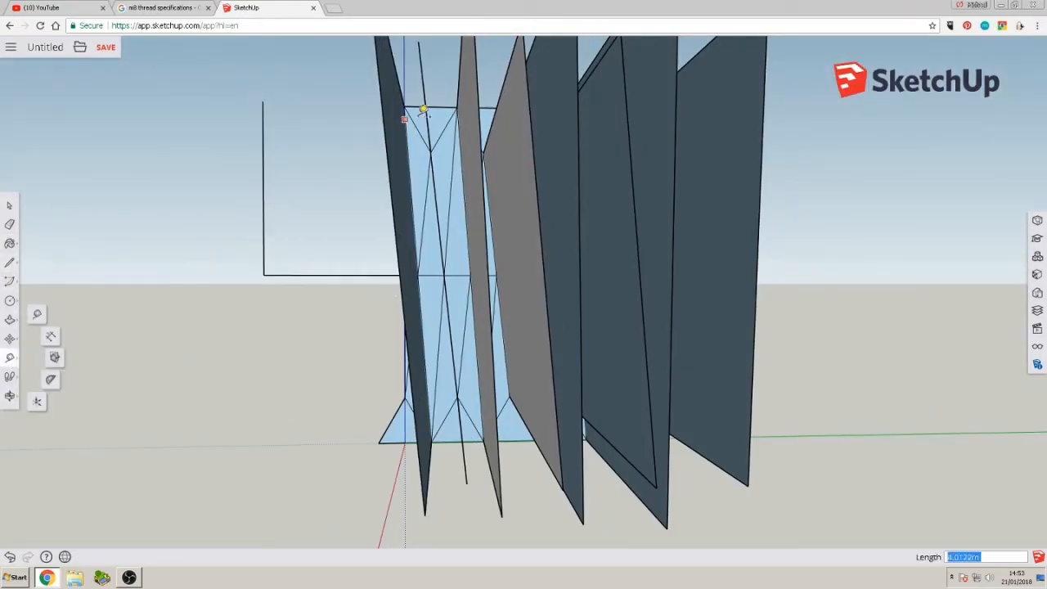
pyautogui.moveTo(423, 108); pyautogui.dragTo(418, 196, button='middle')
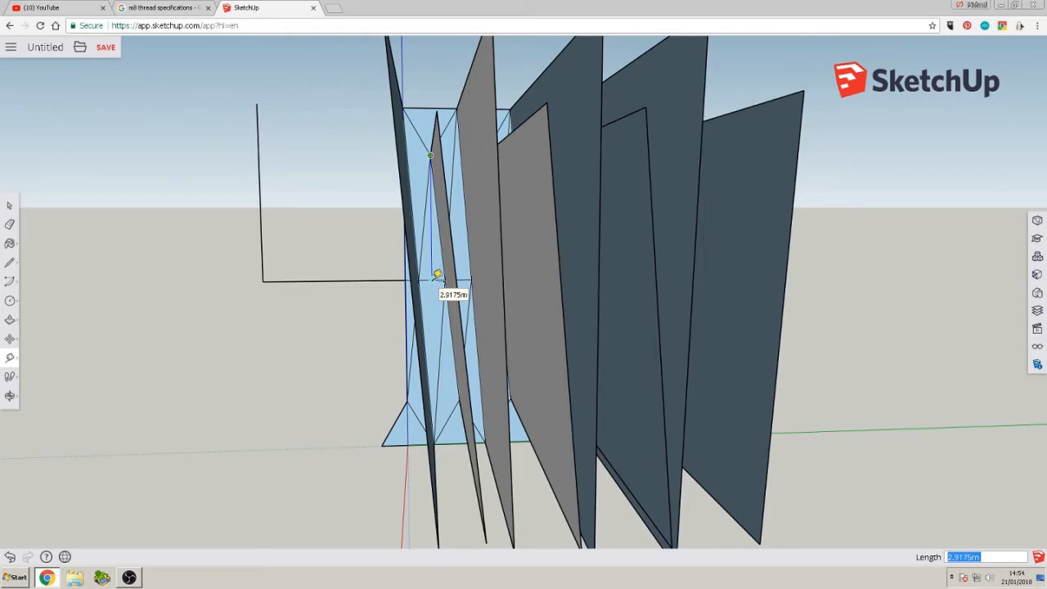
pyautogui.press('Escape')
# Try to draw a circle centred on the vertical line's lower end, with its radius reaching the line's upper endpoint
pyautogui.moveTo(291, 265); pyautogui.dragTo(472, 264, button='middle')
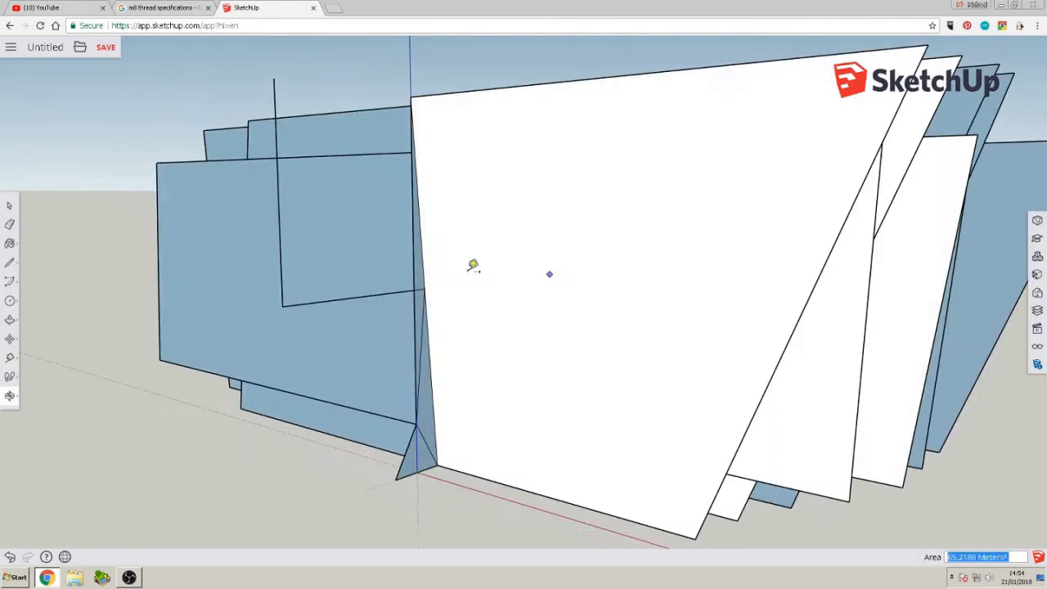
pyautogui.click(9, 300)
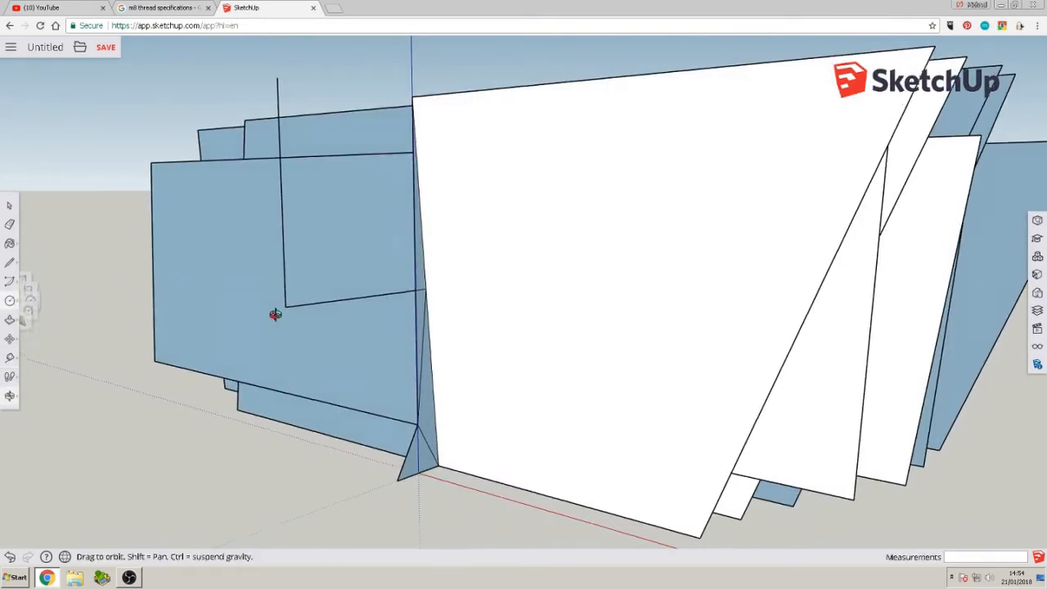
pyautogui.moveTo(273, 313); pyautogui.dragTo(390, 300, button='middle')
pyautogui.click(418, 293)
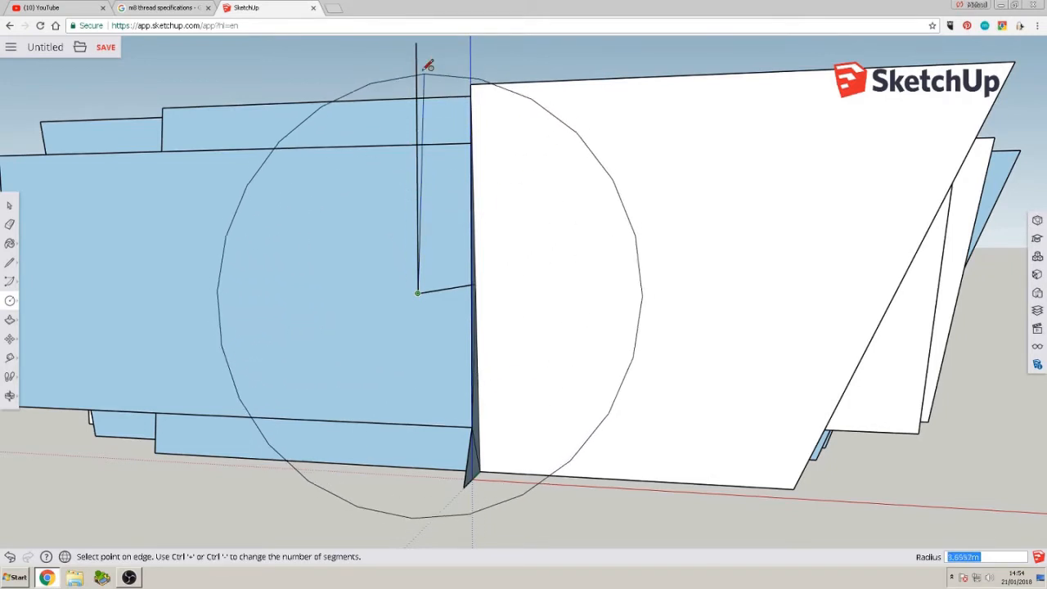
pyautogui.moveTo(420, 223); pyautogui.dragTo(469, 245, button='middle')
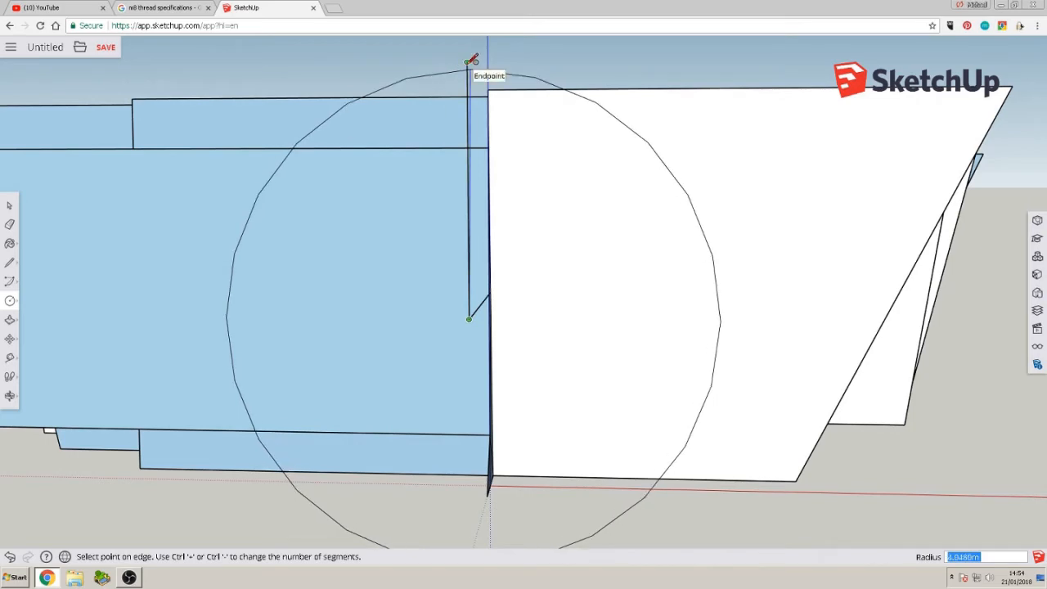
pyautogui.click(471, 60)
pyautogui.moveTo(469, 56); pyautogui.dragTo(33, 485, button='middle')
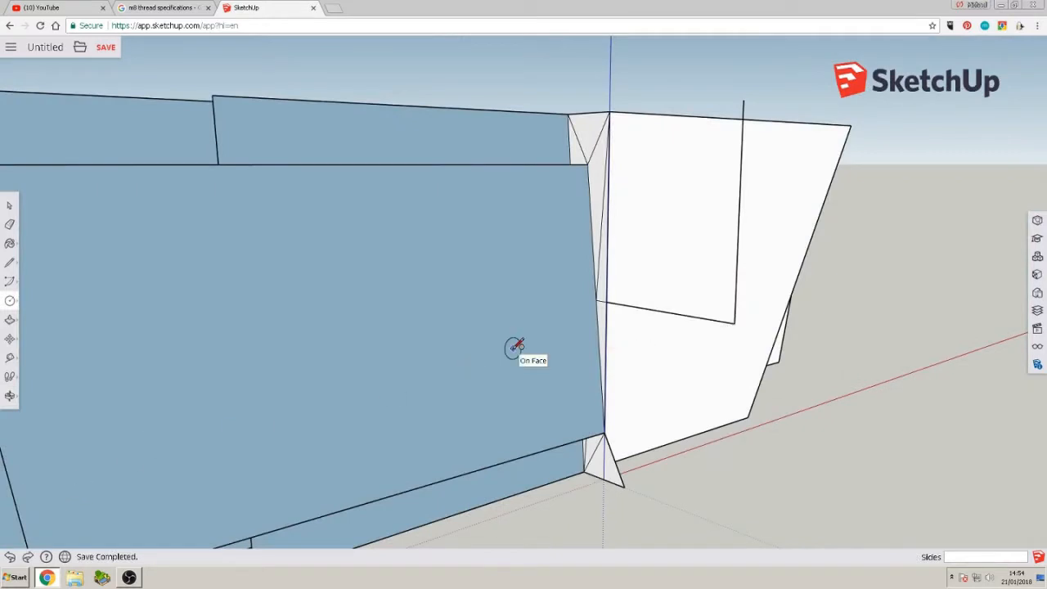
# Draw an upright rectangle about 2.1 by 4.05 m on the red-axis side of the vertical line, matching the line's full height
pyautogui.moveTo(753, 270); pyautogui.dragTo(448, 318, button='middle')
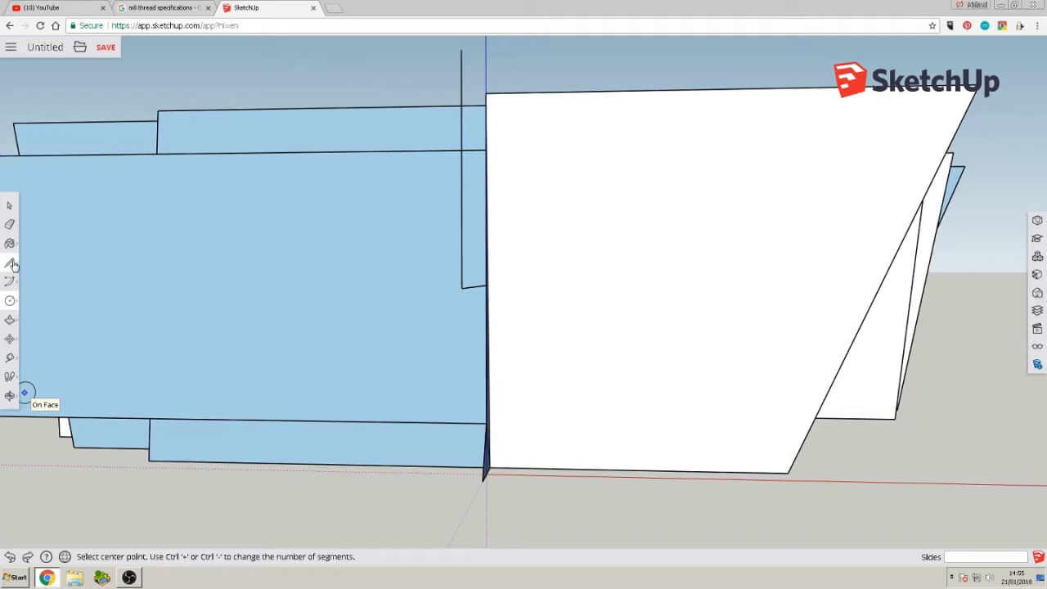
pyautogui.click(10, 302)
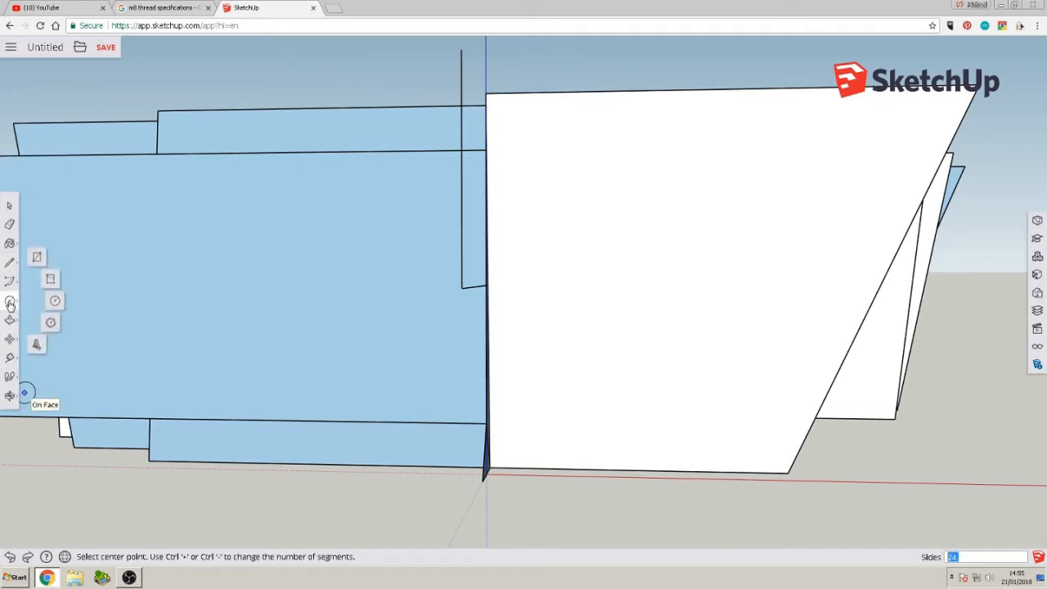
pyautogui.click(36, 259)
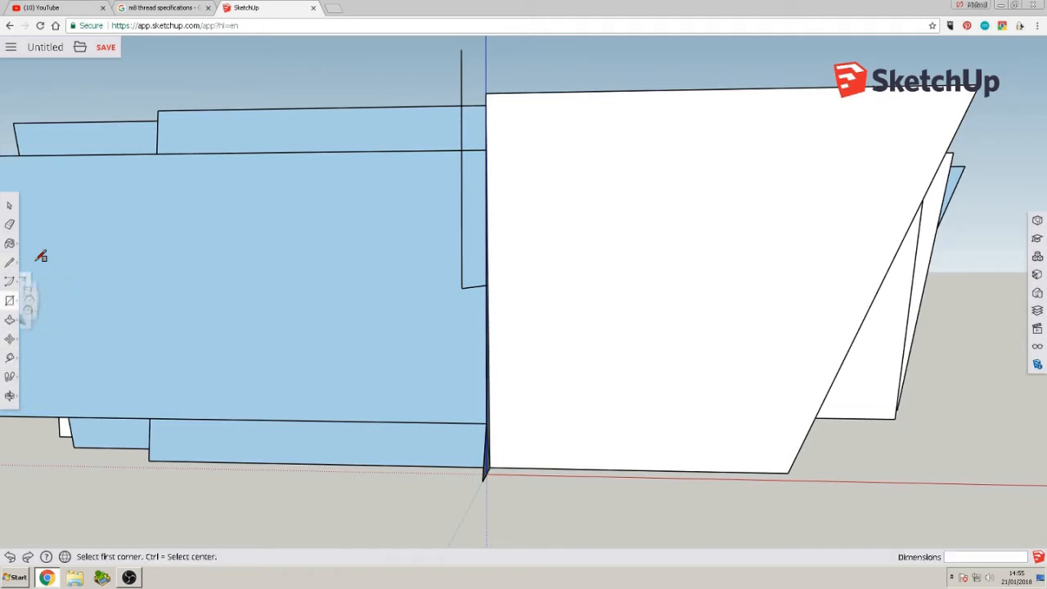
pyautogui.click(462, 287)
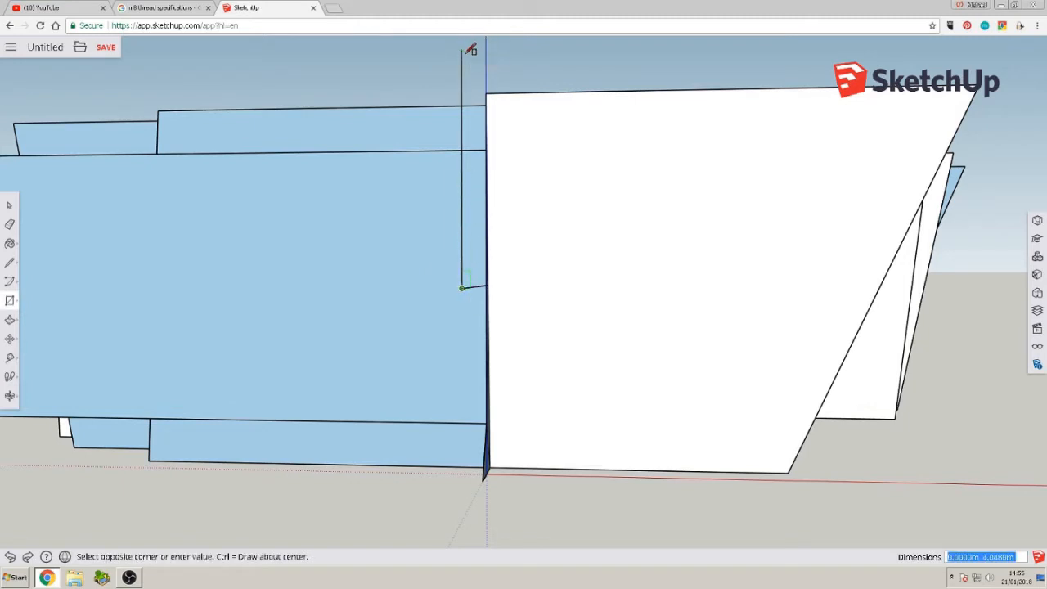
pyautogui.click(588, 50)
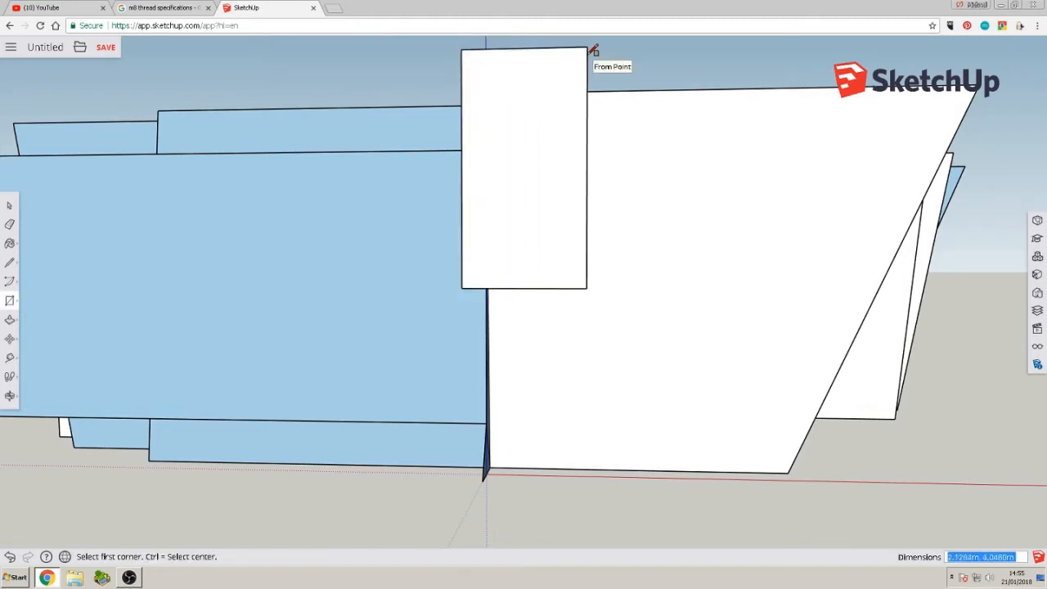
# Draw a second upright rectangle about 2.09 by 4.05 m on the opposite side of the vertical line
pyautogui.moveTo(423, 218); pyautogui.dragTo(521, 234, button='middle')
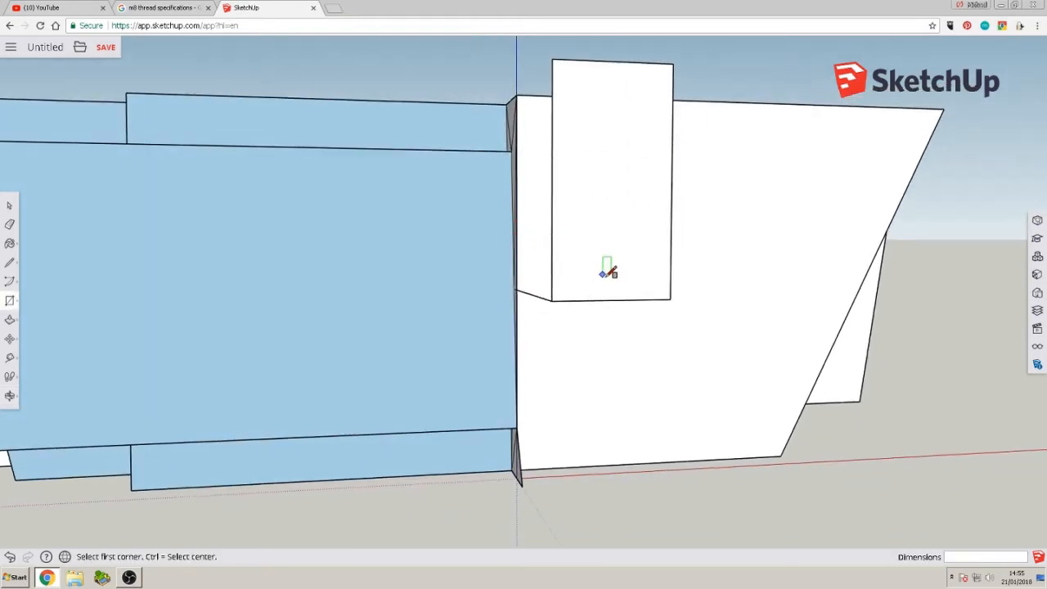
pyautogui.moveTo(606, 270); pyautogui.dragTo(573, 306, button='middle')
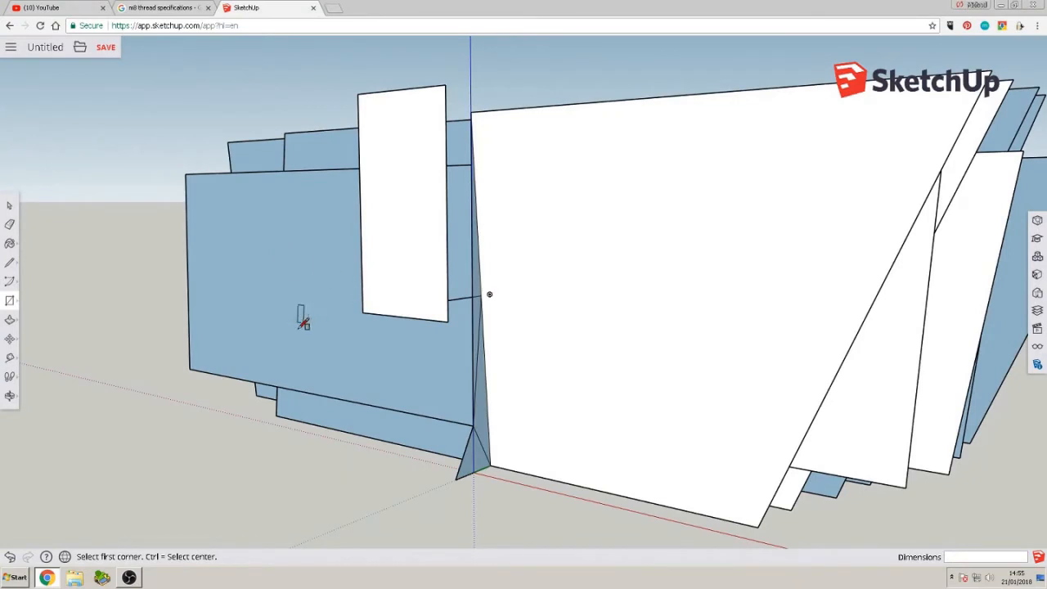
pyautogui.moveTo(302, 321); pyautogui.dragTo(479, 310, button='middle')
pyautogui.click(514, 316)
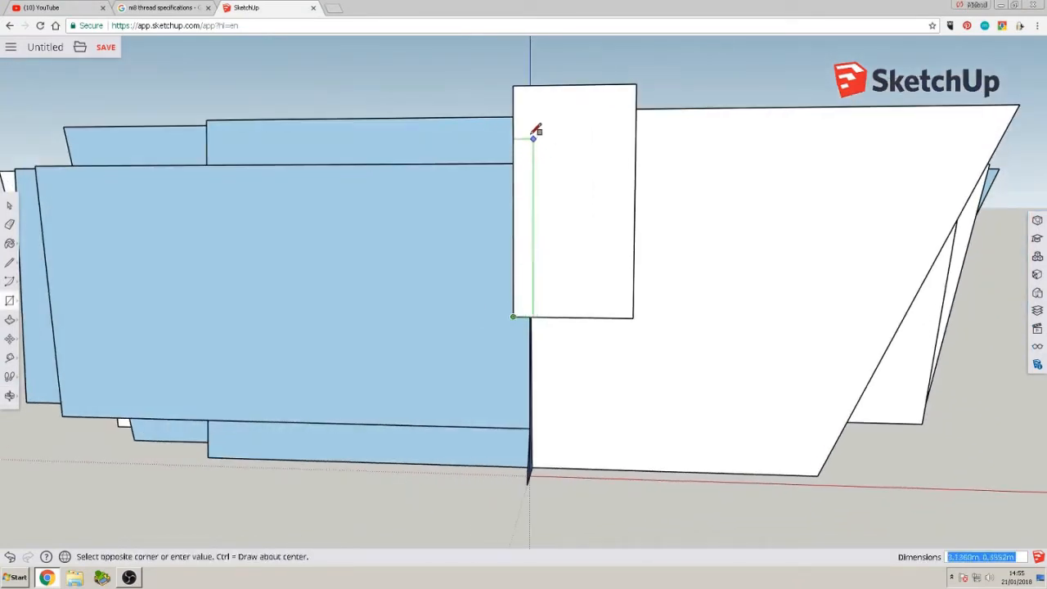
pyautogui.click(399, 85)
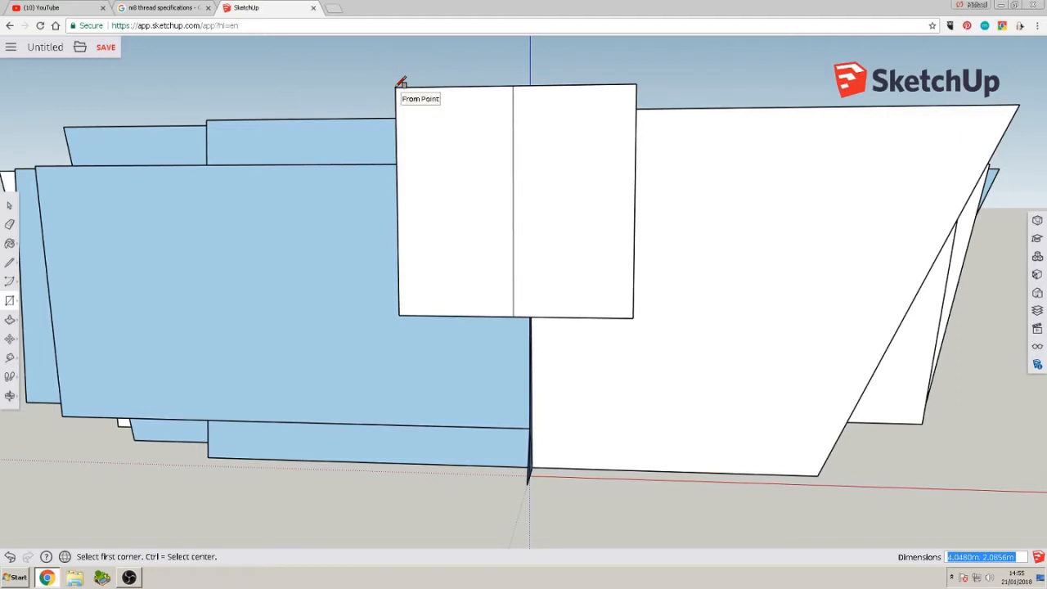
# Draw a matching rectangle below each upper one, about 3.2 m high, from their shared lower corner
pyautogui.click(513, 316)
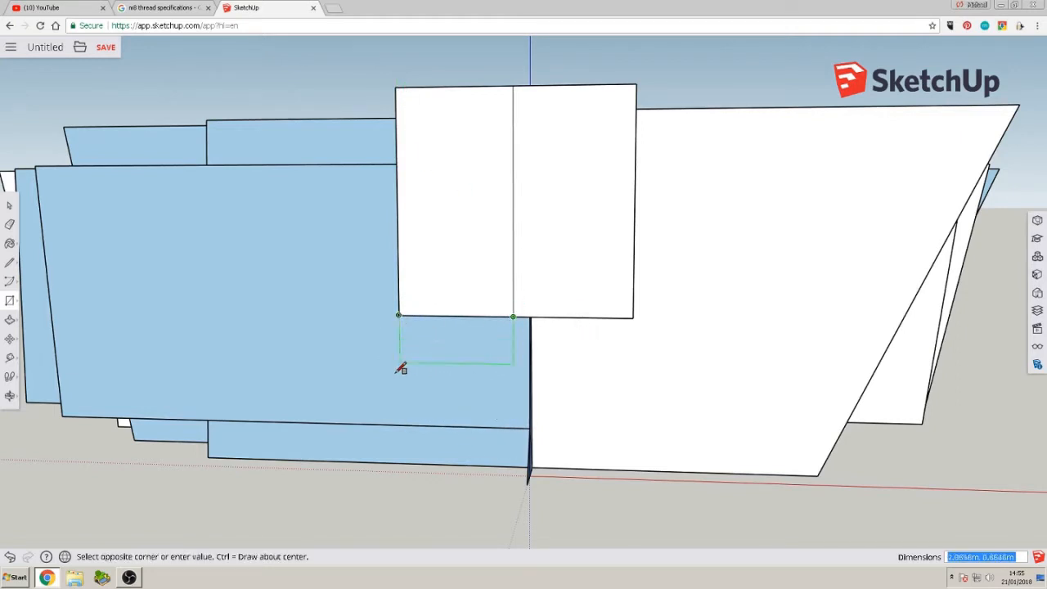
pyautogui.click(417, 486)
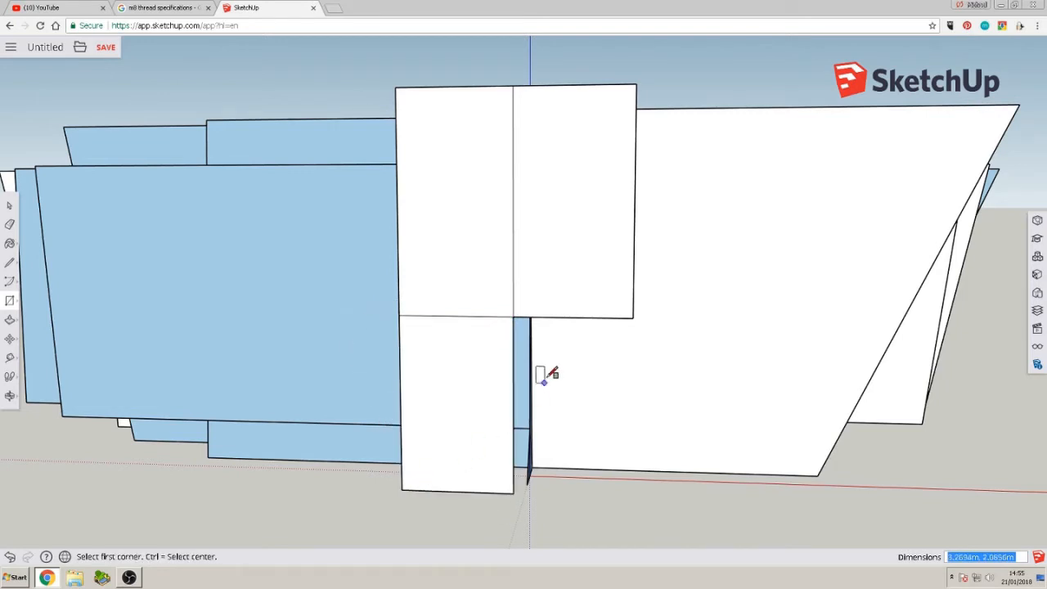
pyautogui.click(516, 315)
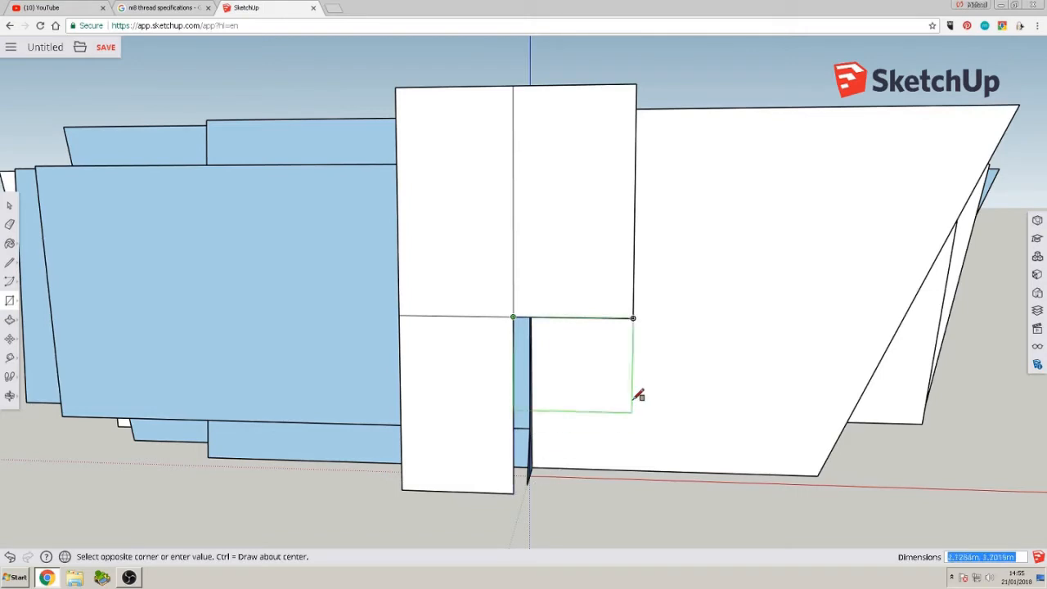
pyautogui.click(633, 494)
pyautogui.moveTo(626, 493); pyautogui.dragTo(145, 416, button='middle')
pyautogui.scroll(-6, 281, 384)
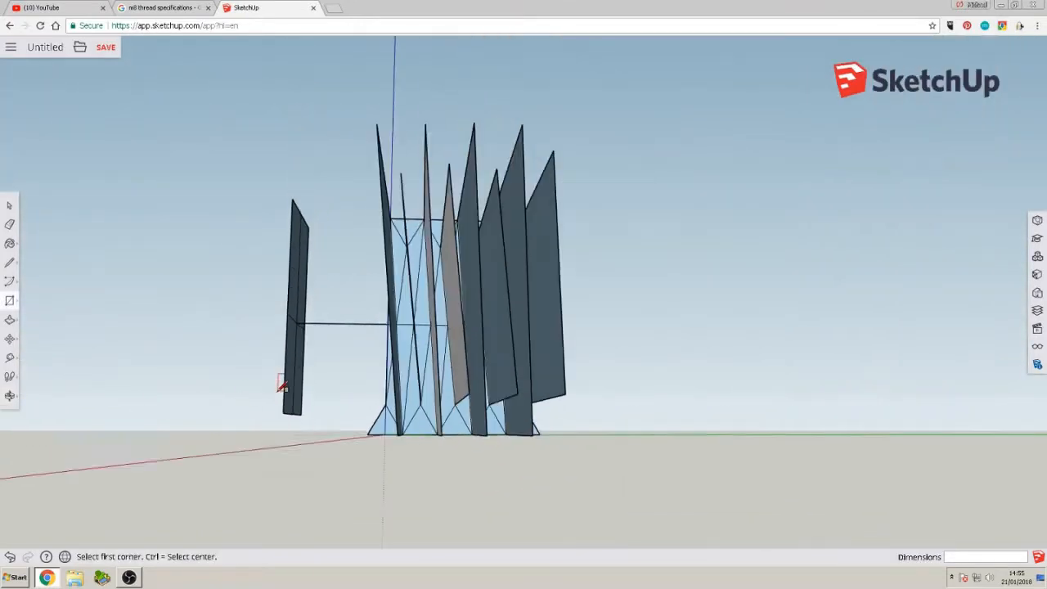
pyautogui.moveTo(285, 394); pyautogui.dragTo(318, 423, button='middle')
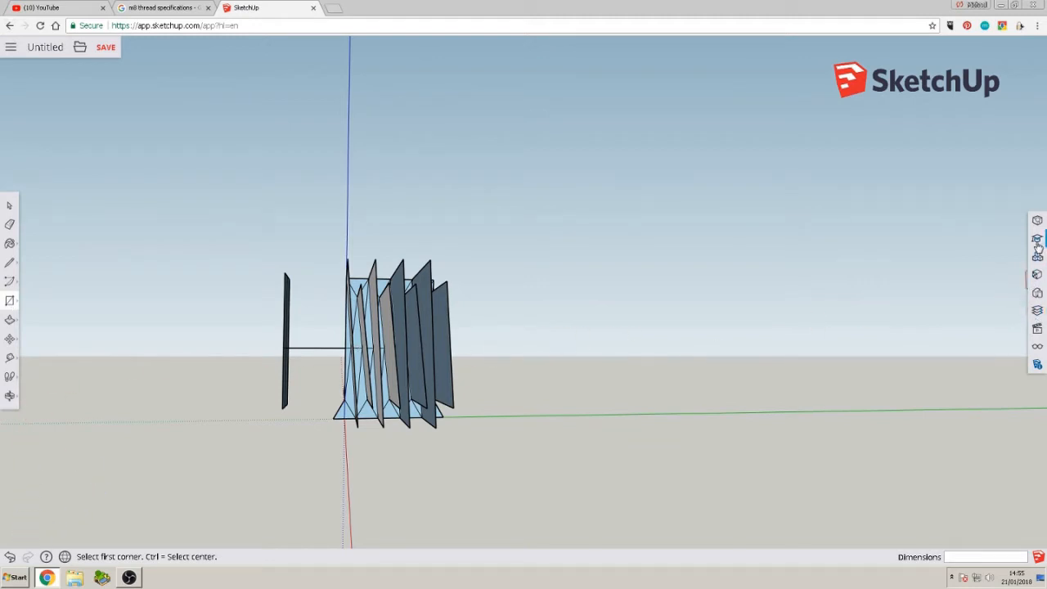
pyautogui.click(1038, 293)
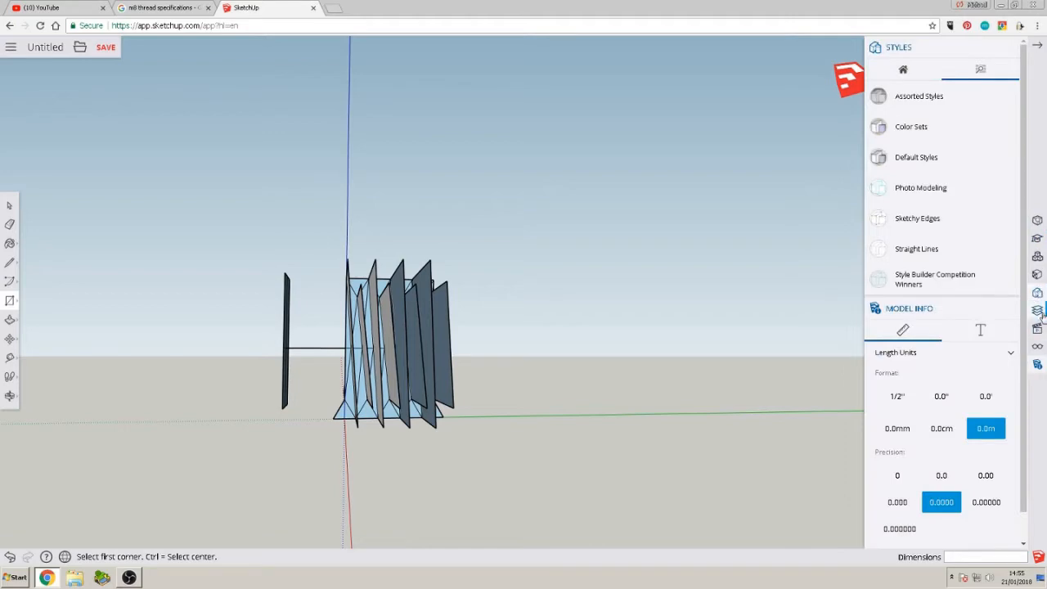
pyautogui.click(1037, 311)
pyautogui.click(1037, 220)
pyautogui.moveTo(276, 354); pyautogui.dragTo(237, 367, button='middle')
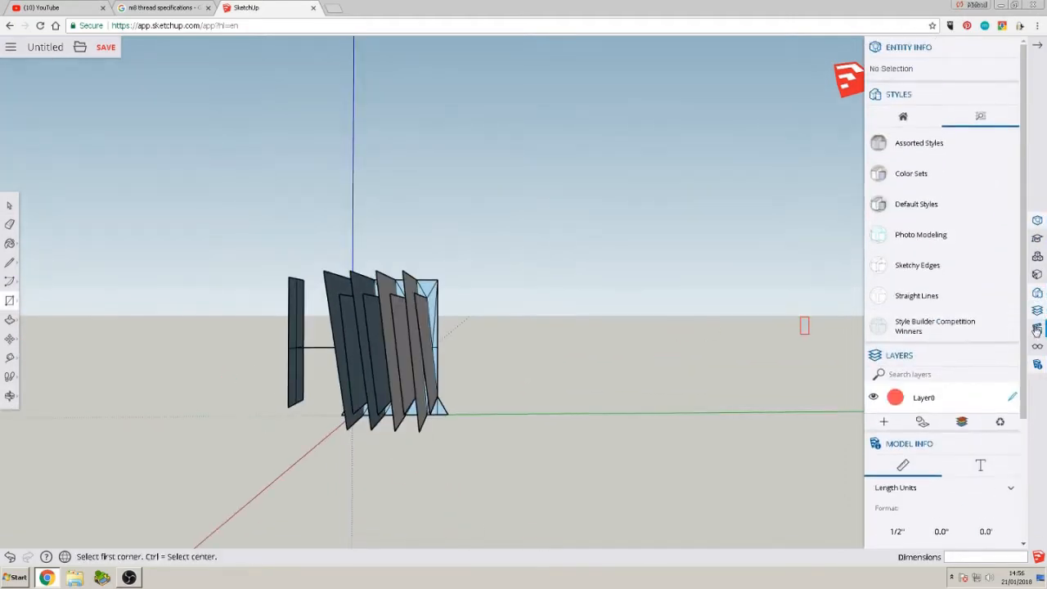
pyautogui.click(1037, 239)
pyautogui.scroll(-1, 995, 190)
pyautogui.click(1037, 346)
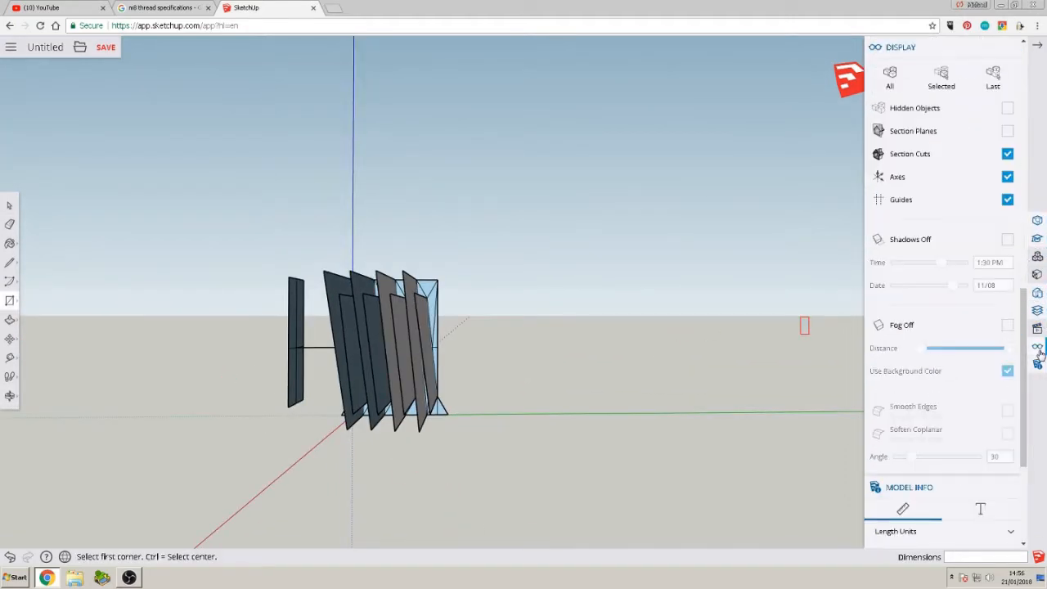
pyautogui.click(1037, 275)
pyautogui.scroll(4, 1006, 250)
pyautogui.click(1037, 257)
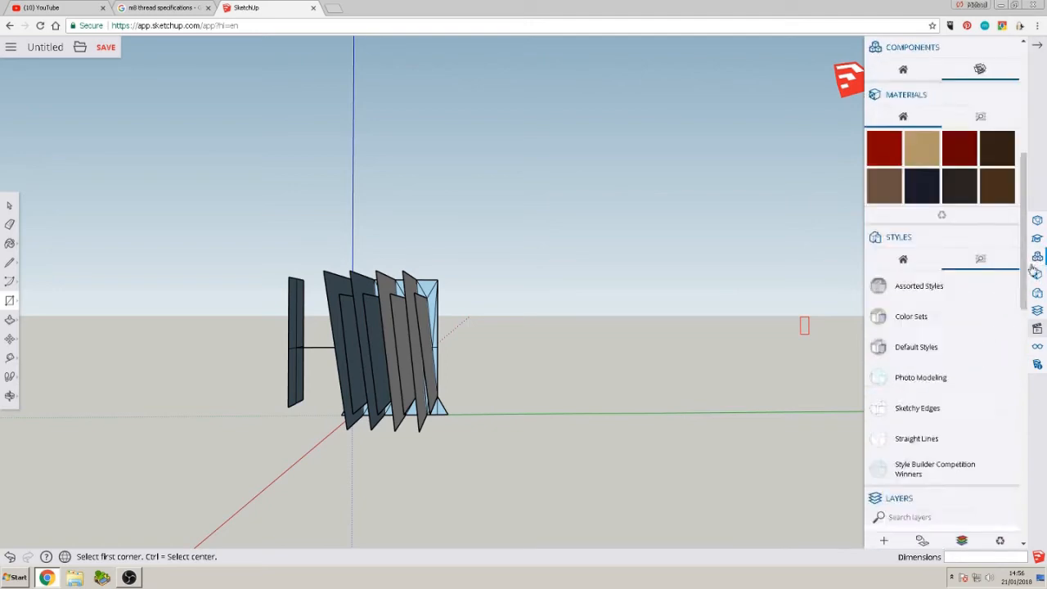
pyautogui.click(1037, 328)
pyautogui.moveTo(1020, 339); pyautogui.dragTo(1015, 105)
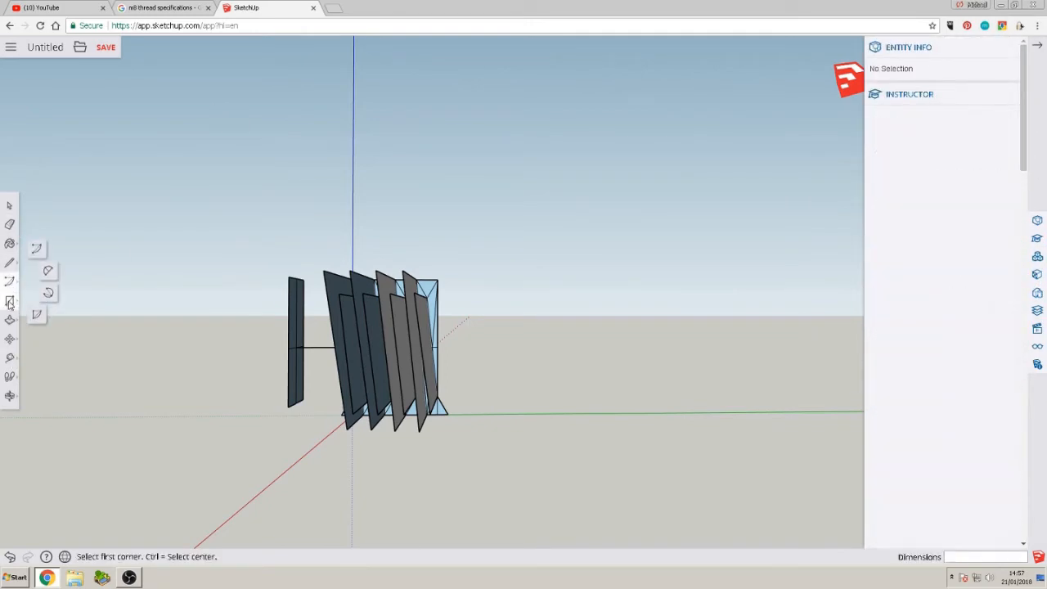
# Measure the vertical distance from the thread profile's upper notch point down to the horizontal axis line
pyautogui.click(9, 358)
pyautogui.click(65, 557)
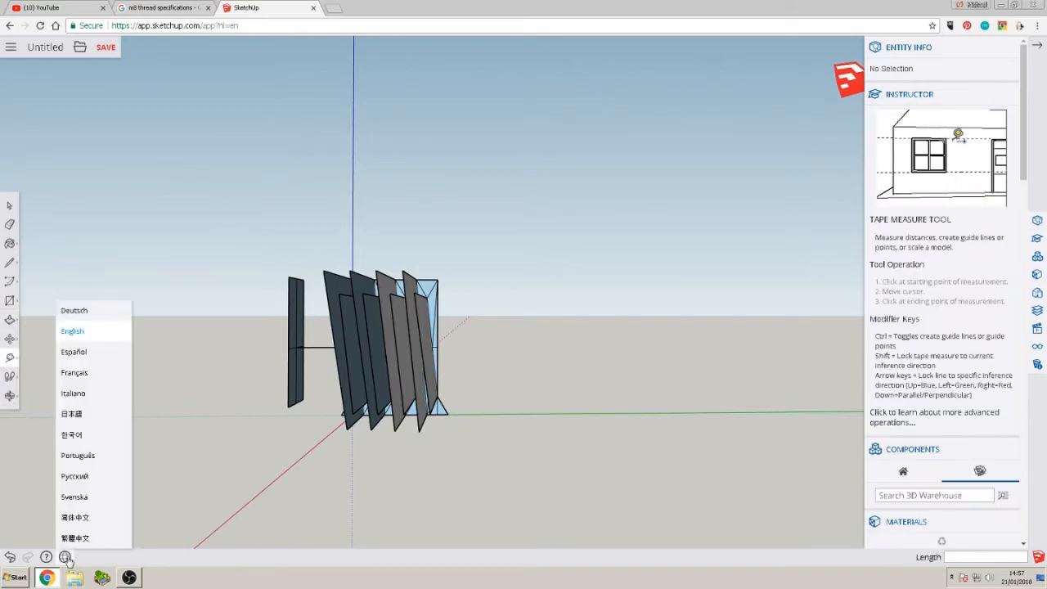
pyautogui.moveTo(131, 523); pyautogui.dragTo(277, 503, button='middle')
pyautogui.moveTo(277, 502); pyautogui.dragTo(273, 486, button='middle')
pyautogui.scroll(-3, 273, 486)
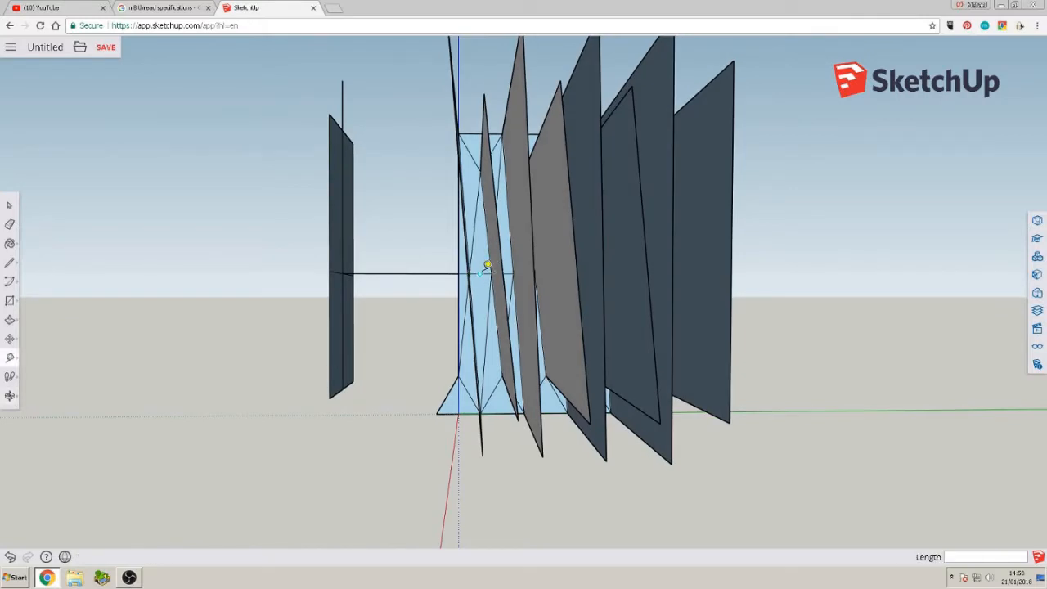
pyautogui.click(480, 171)
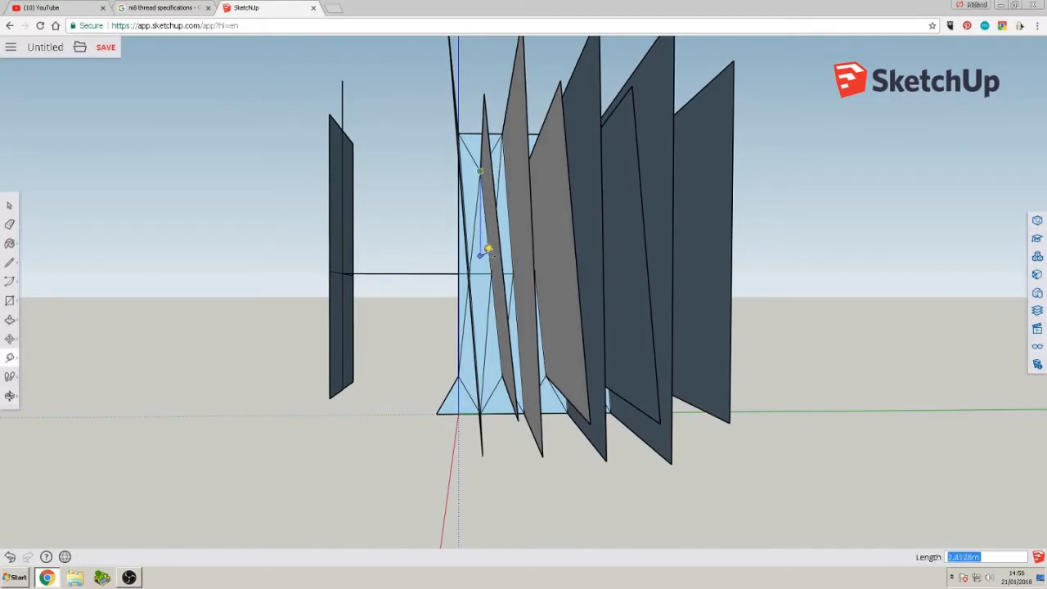
pyautogui.click(486, 267)
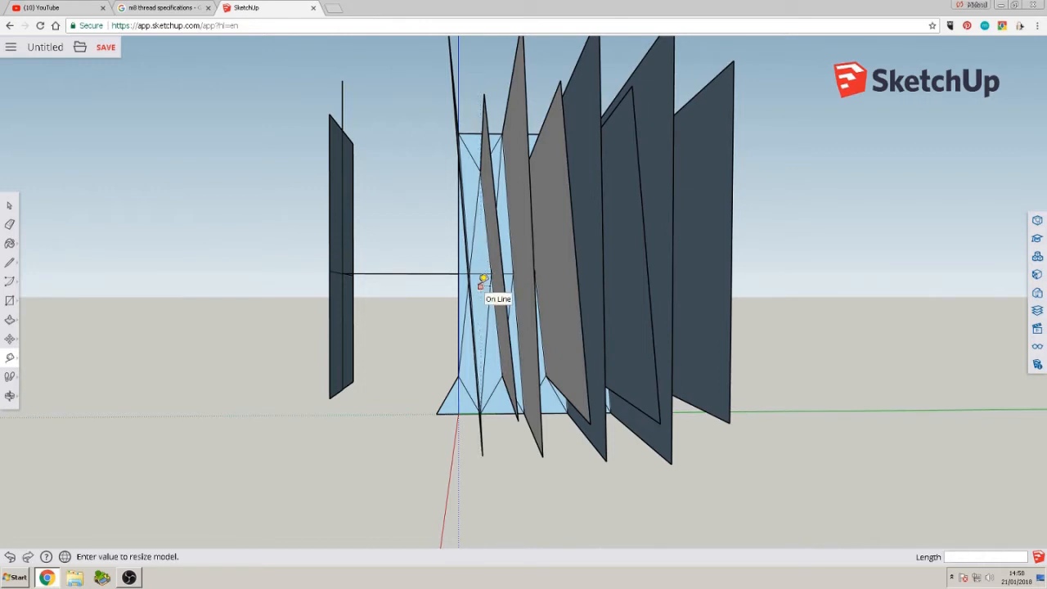
pyautogui.click(480, 171)
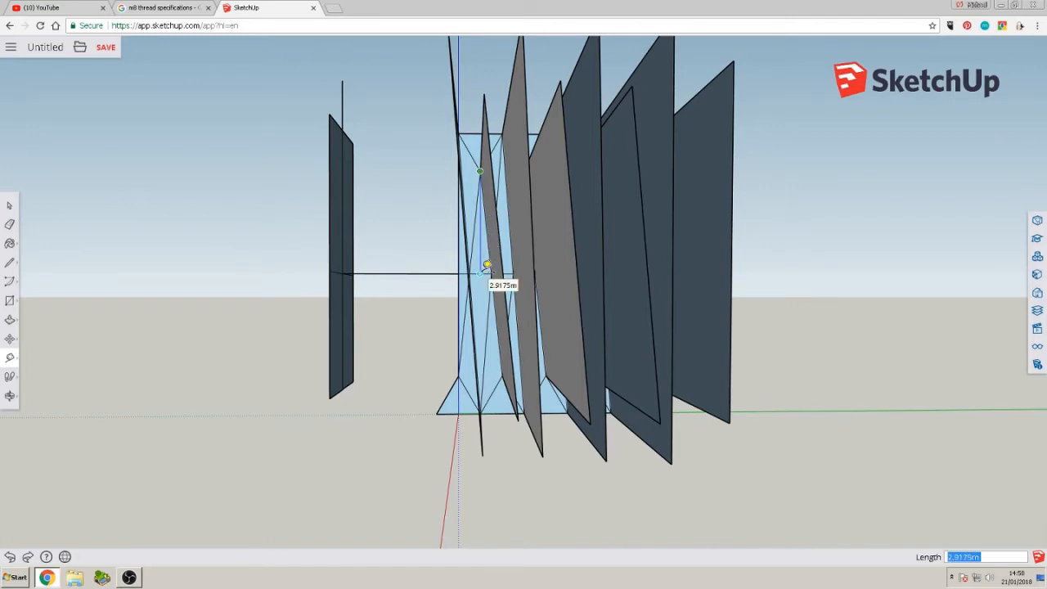
pyautogui.click(487, 264)
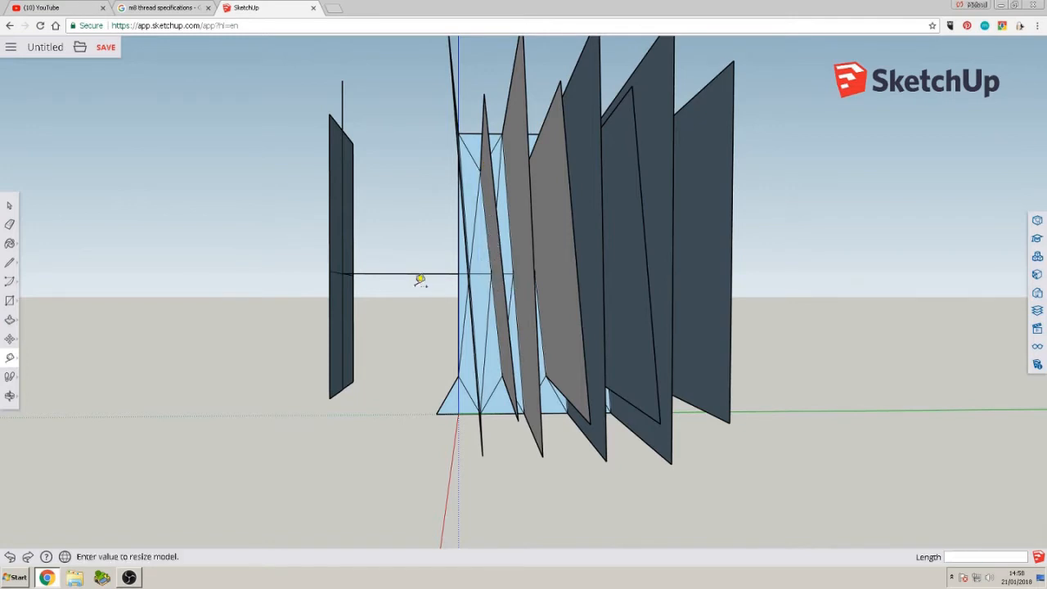
# Draw a circle of about 2.92 m radius on the end plane, centred where the vertical and horizontal lines cross
pyautogui.moveTo(420, 280); pyautogui.dragTo(141, 207, button='middle')
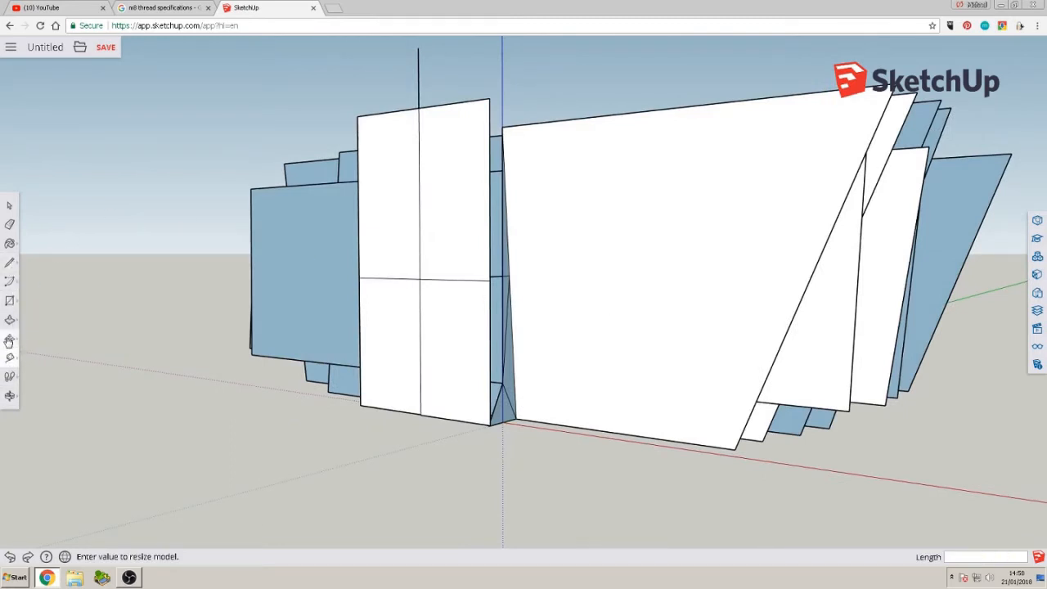
pyautogui.click(9, 300)
pyautogui.click(47, 302)
pyautogui.click(420, 279)
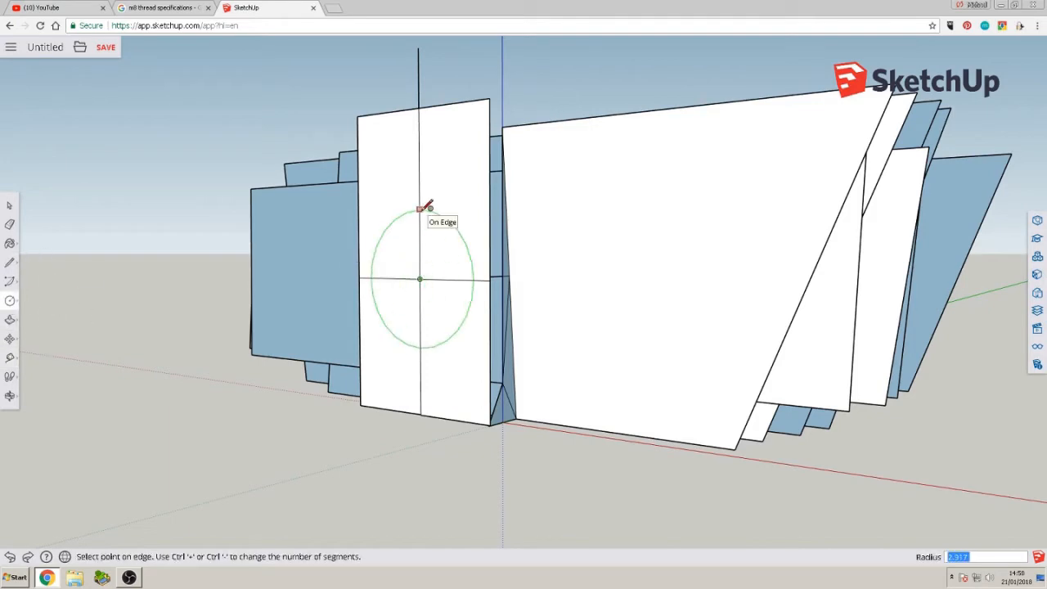
pyautogui.click(426, 207)
# Erase the rectangle edges and horizontal line around the circle, keeping the disc with its vertical centre line
pyautogui.moveTo(388, 241); pyautogui.dragTo(458, 247, button='middle')
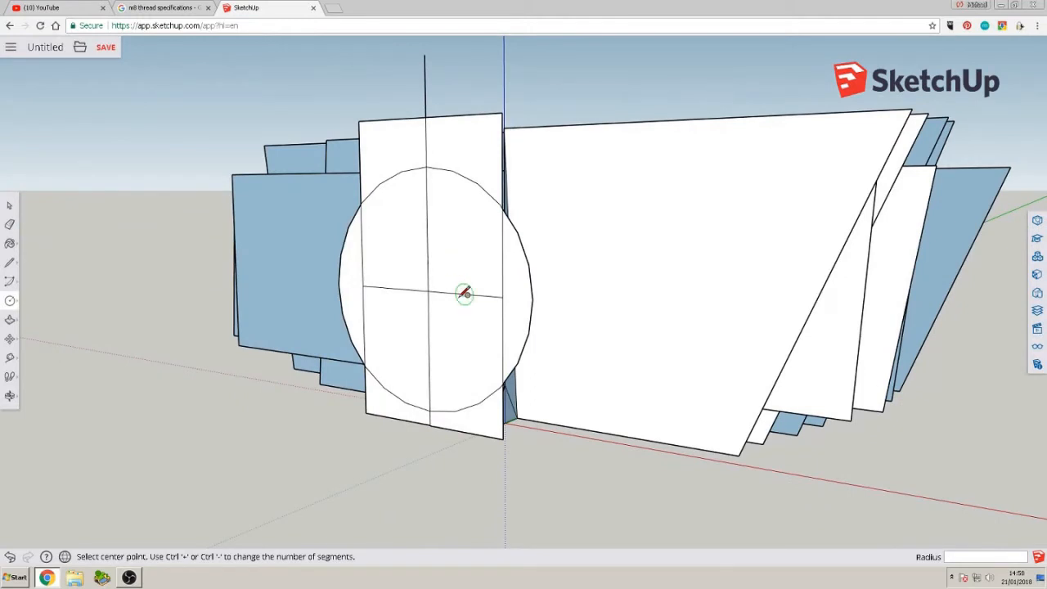
pyautogui.moveTo(412, 311); pyautogui.dragTo(438, 341, button='middle')
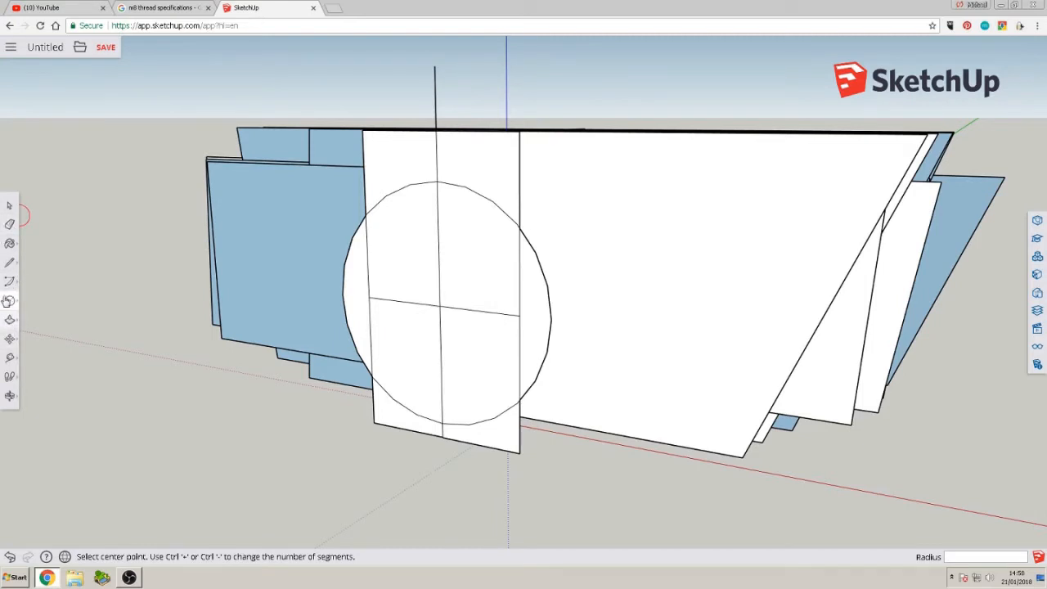
pyautogui.click(9, 224)
pyautogui.moveTo(419, 309); pyautogui.dragTo(505, 299)
pyautogui.moveTo(505, 300)
pyautogui.mouseDown(button='middle')
pyautogui.moveTo(450, 101)
pyautogui.moveTo(498, 428)
pyautogui.moveTo(164, 332)
pyautogui.moveTo(346, 325)
pyautogui.mouseUp(button='middle')
# Copy the end disc's face and paste a duplicate well away from the thread model, near the red axis
pyautogui.press('space')
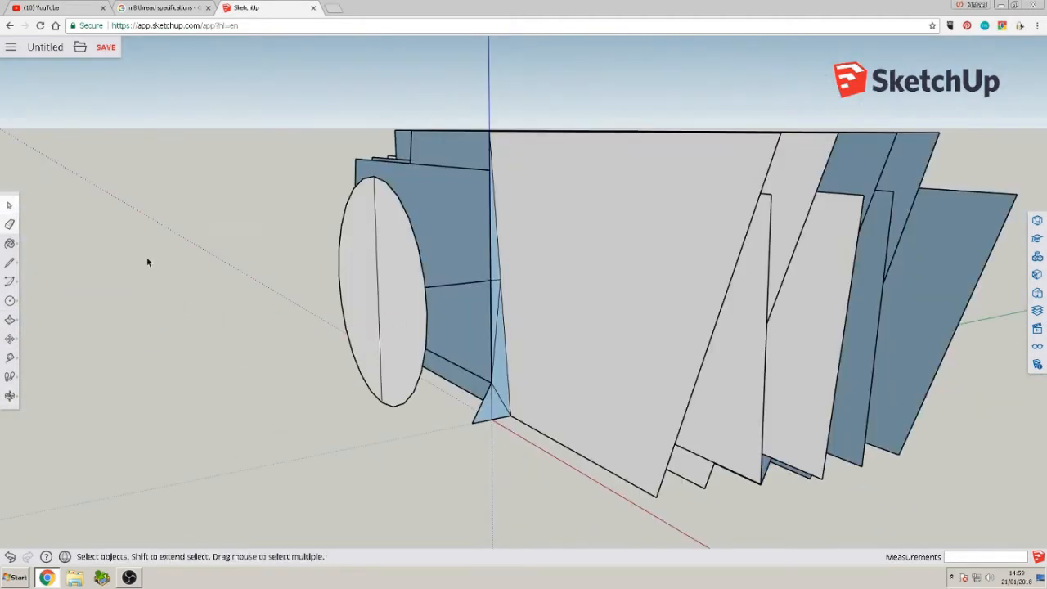
pyautogui.click(391, 298)
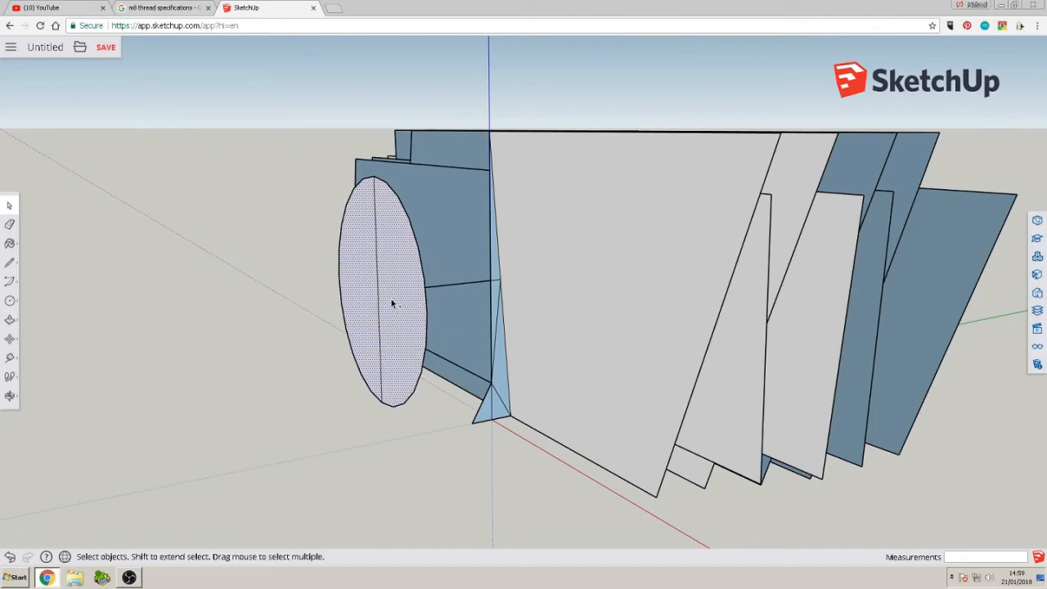
pyautogui.hotkey('ctrl', 'c')
pyautogui.hotkey('ctrl', 'v')
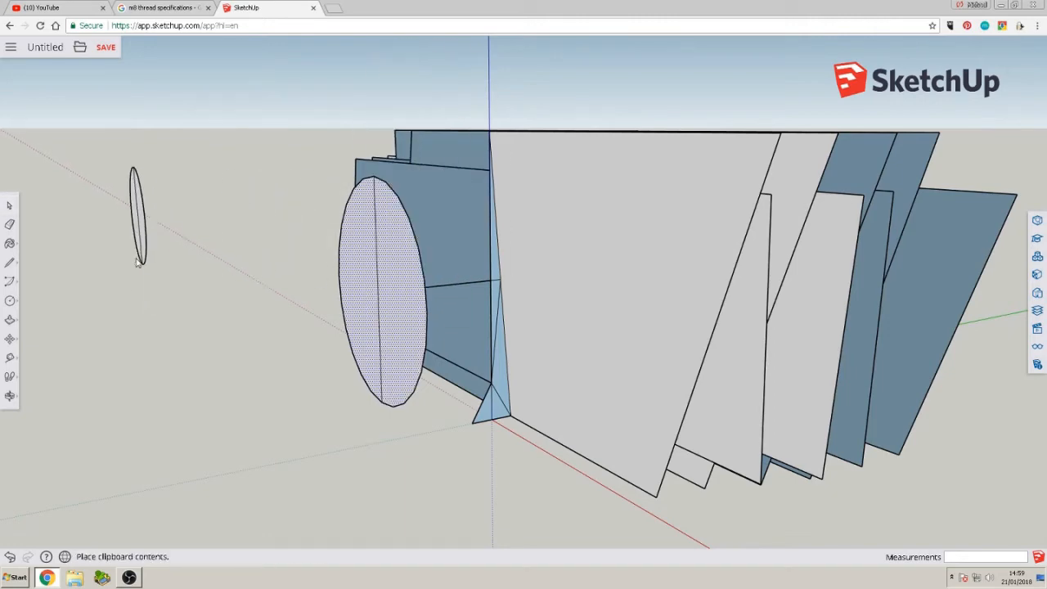
pyautogui.click(135, 259)
pyautogui.moveTo(135, 259); pyautogui.dragTo(338, 367, button='middle')
pyautogui.scroll(-6, 367, 338)
pyautogui.scroll(-3, 685, 327)
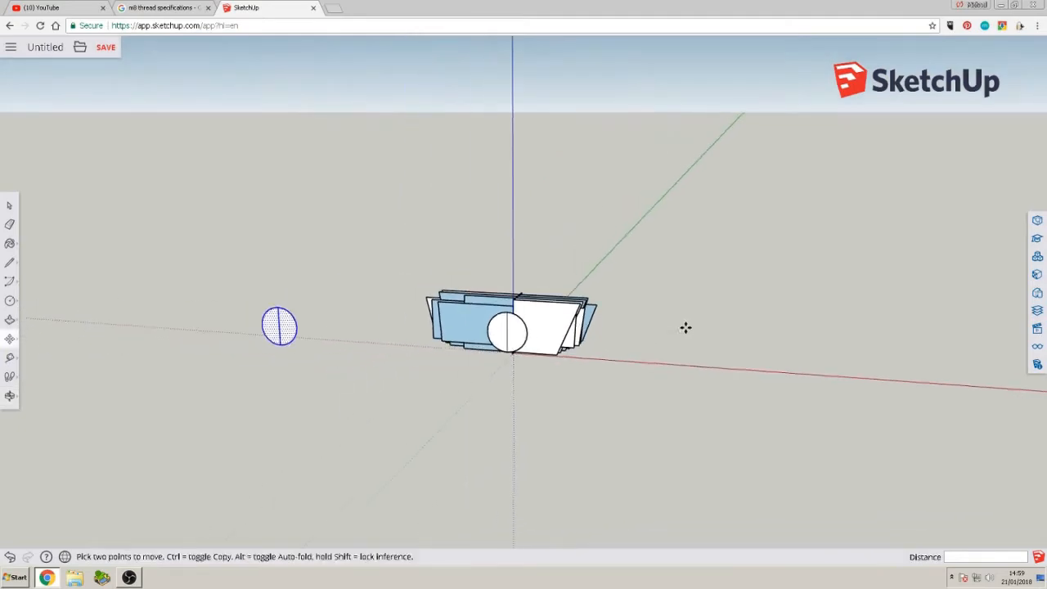
# Draw a larger concentric circle around the pasted disc and place another copy of the small disc beside it
pyautogui.scroll(8, 573, 329)
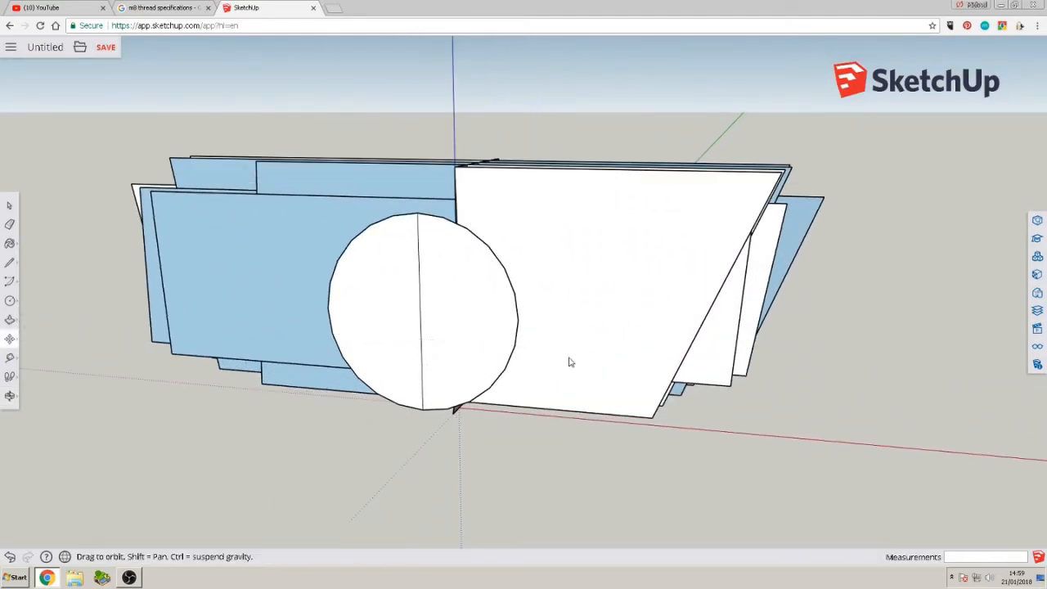
pyautogui.moveTo(570, 362); pyautogui.dragTo(301, 319, button='middle')
pyautogui.moveTo(493, 428); pyautogui.dragTo(404, 436, button='middle')
pyautogui.press('t')
pyautogui.moveTo(502, 158); pyautogui.dragTo(752, 274, button='middle')
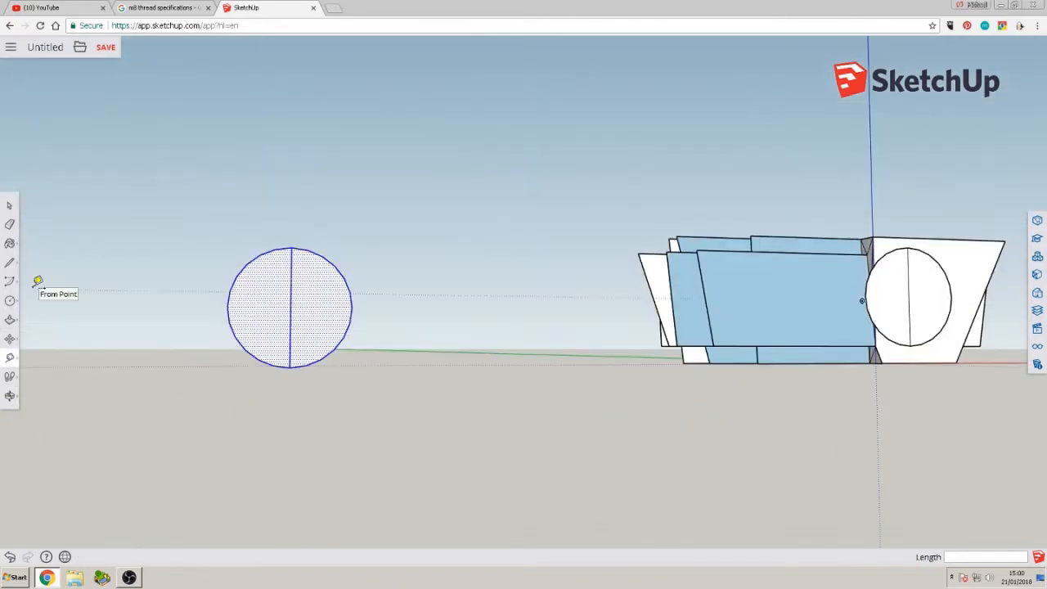
pyautogui.click(10, 302)
pyautogui.click(290, 308)
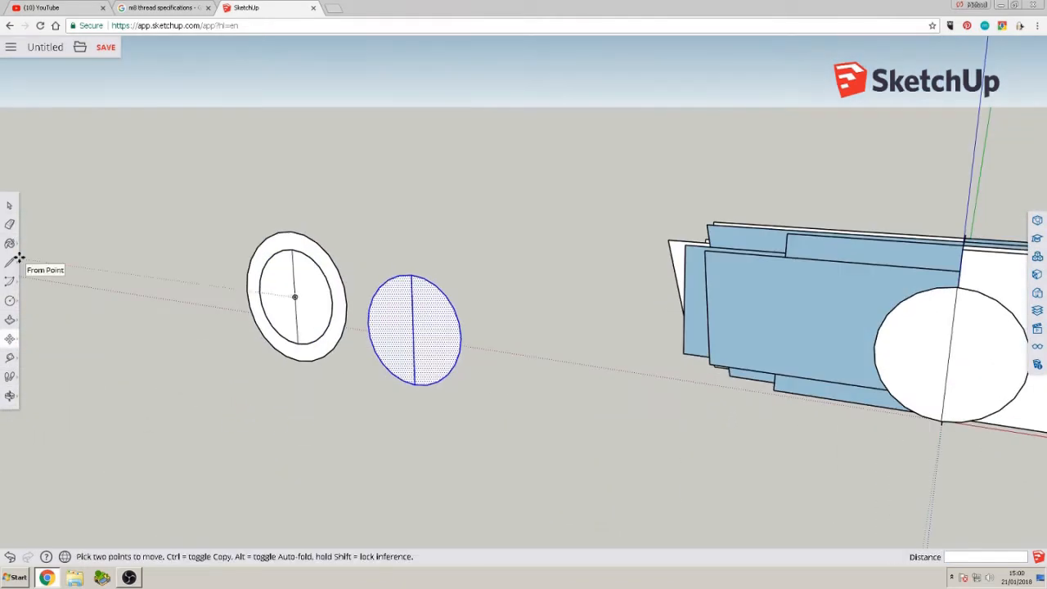
# Erase the centre lines from both copied discs and the inner circle from the larger one
pyautogui.click(10, 224)
pyautogui.click(414, 331)
pyautogui.moveTo(332, 331); pyautogui.dragTo(299, 329)
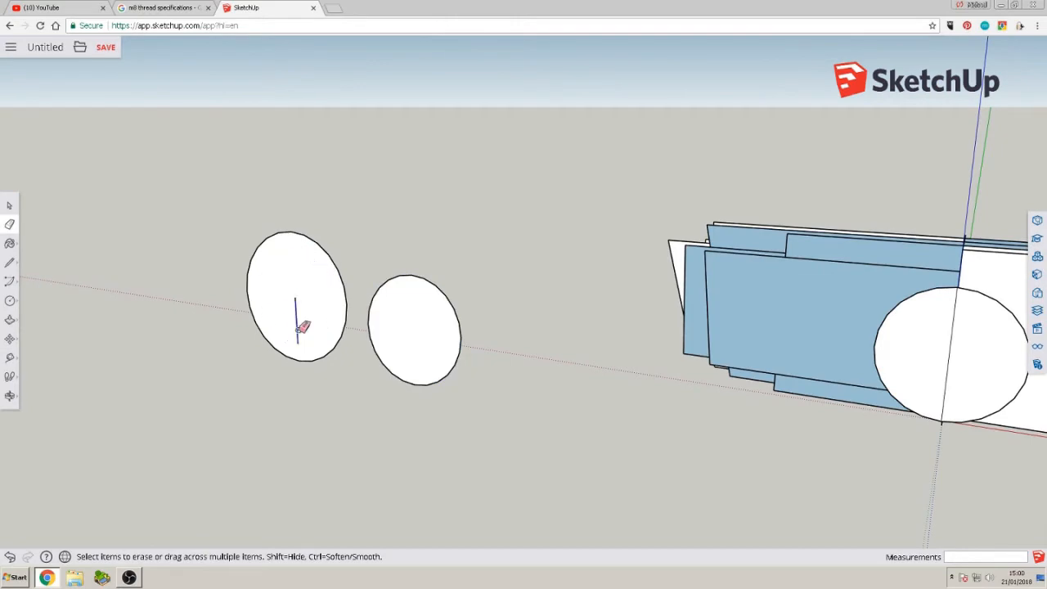
pyautogui.moveTo(303, 329); pyautogui.dragTo(481, 334, button='middle')
pyautogui.hotkey('ctrl', 'z')
pyautogui.moveTo(400, 336); pyautogui.dragTo(278, 315, button='middle')
pyautogui.moveTo(275, 314); pyautogui.dragTo(232, 306)
pyautogui.click(233, 305)
# Draw a larger circle around the original end disc, sharing its centre
pyautogui.click(10, 302)
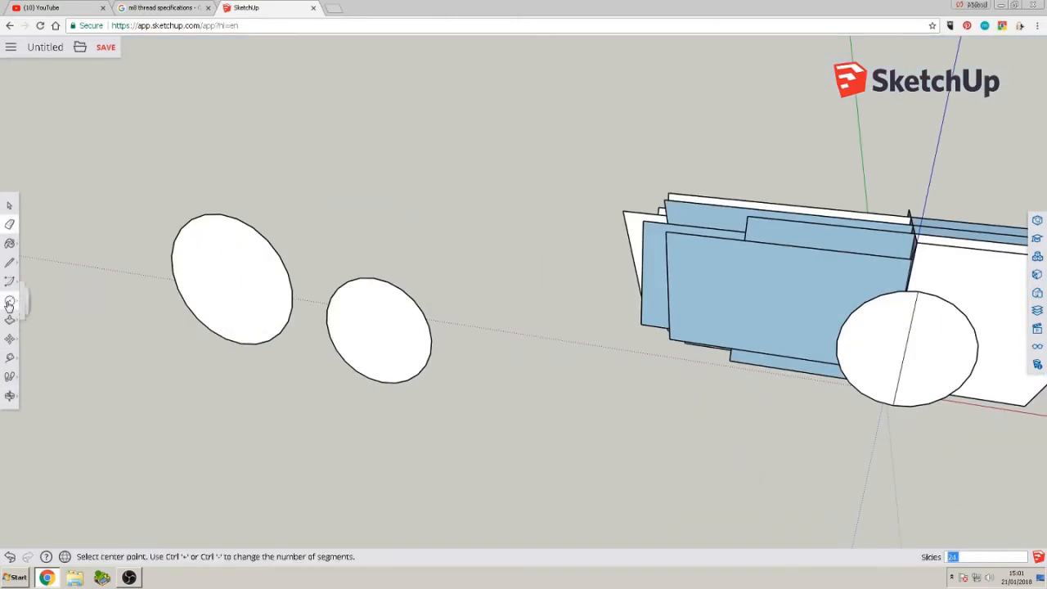
pyautogui.moveTo(572, 344); pyautogui.dragTo(589, 314, button='middle')
pyautogui.click(909, 328)
pyautogui.click(919, 242)
pyautogui.moveTo(728, 422); pyautogui.dragTo(654, 436, button='middle')
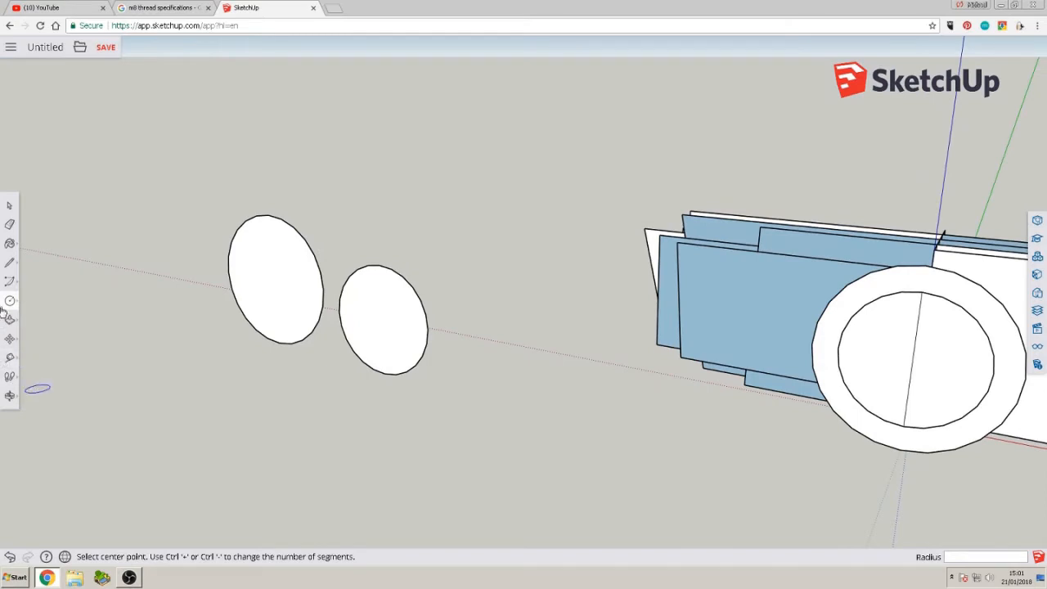
# Extrude the smaller loose disc about 7 m and the larger loose disc to a similar length
pyautogui.moveTo(254, 393); pyautogui.dragTo(437, 278, button='middle')
pyautogui.click(464, 292)
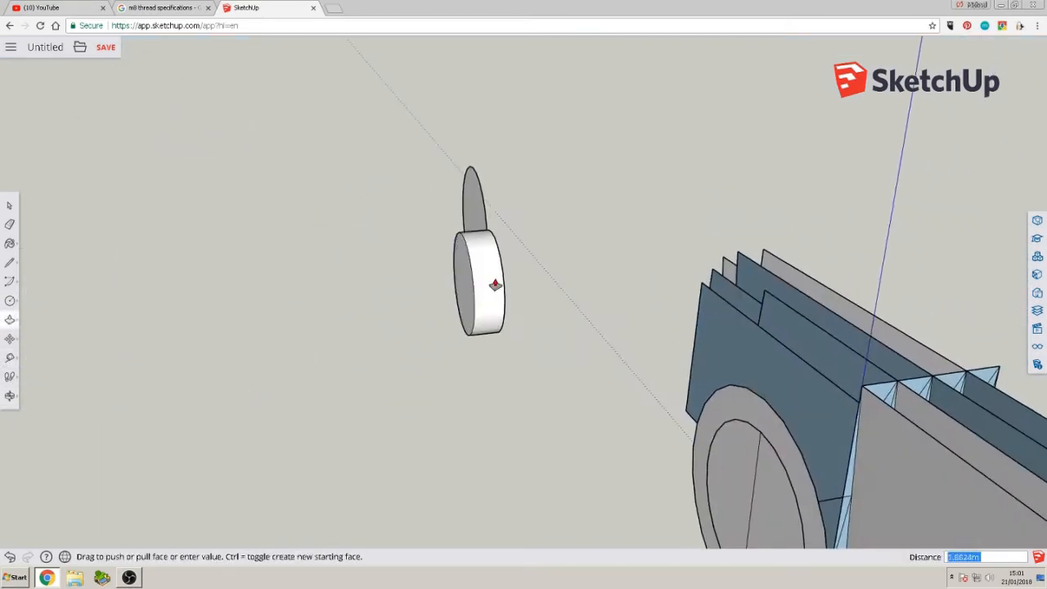
pyautogui.click(576, 283)
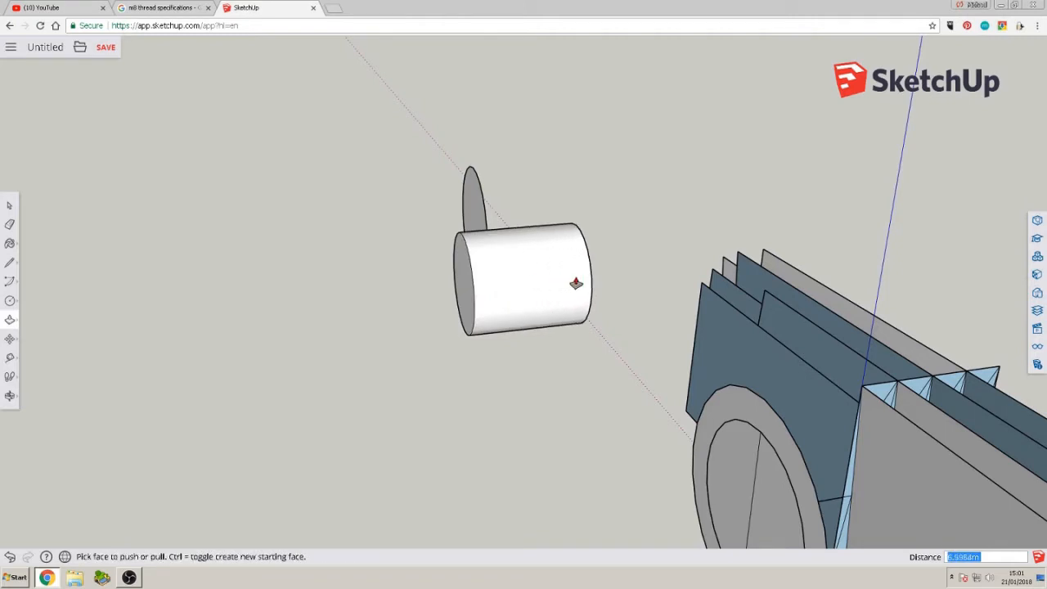
pyautogui.click(470, 215)
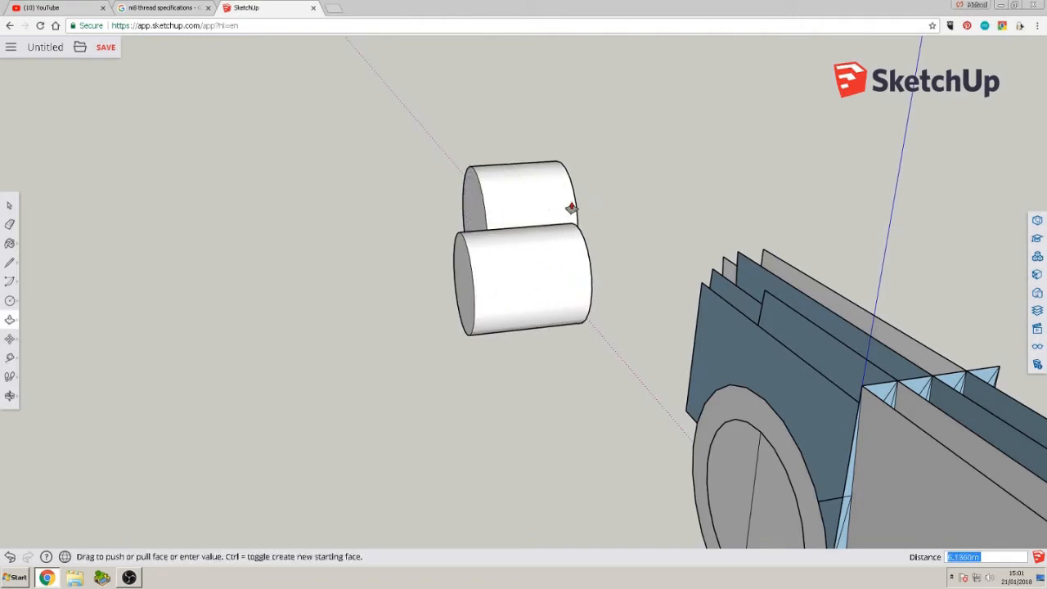
pyautogui.click(568, 210)
pyautogui.moveTo(578, 243); pyautogui.dragTo(642, 289, button='middle')
pyautogui.scroll(-3, 643, 288)
pyautogui.press('space')
pyautogui.doubleClick(570, 280)
pyautogui.scroll(3, 510, 319)
pyautogui.press('m')
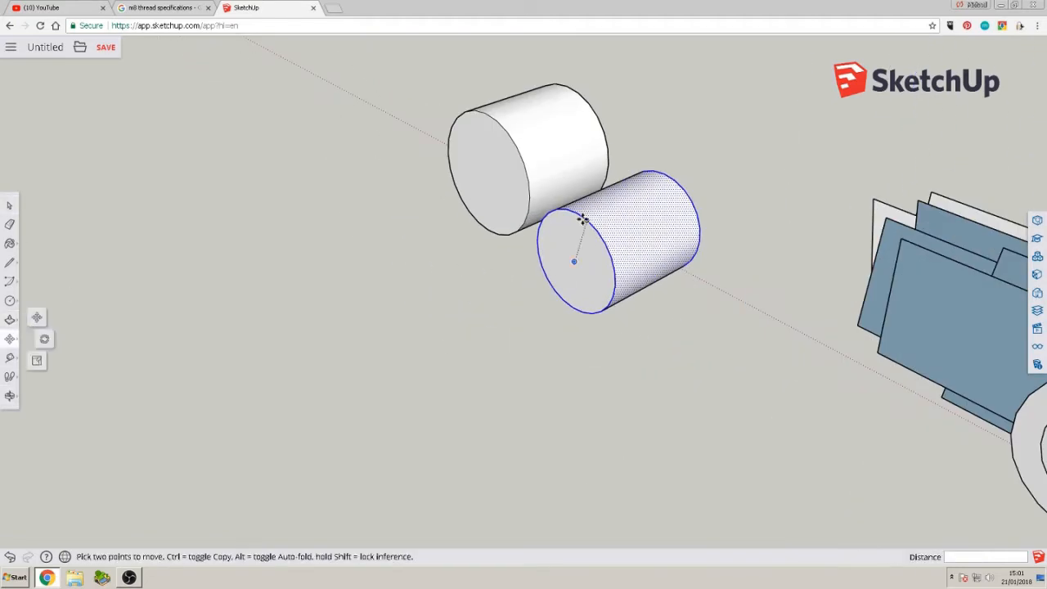
# Examine how the two loose cylinders sit relative to the thread surfaces and their end circles from several sides
pyautogui.moveTo(576, 376); pyautogui.dragTo(368, 323, button='middle')
pyautogui.scroll(-5, 628, 301)
pyautogui.moveTo(624, 433); pyautogui.dragTo(360, 474, button='middle')
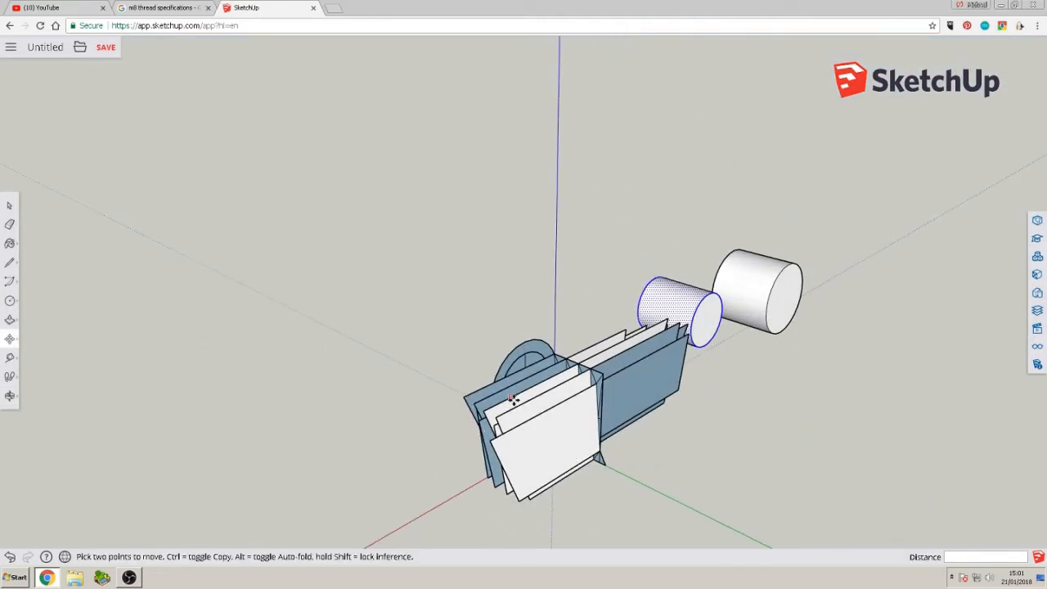
pyautogui.moveTo(514, 399); pyautogui.dragTo(486, 381, button='middle')
pyautogui.scroll(-4, 701, 318)
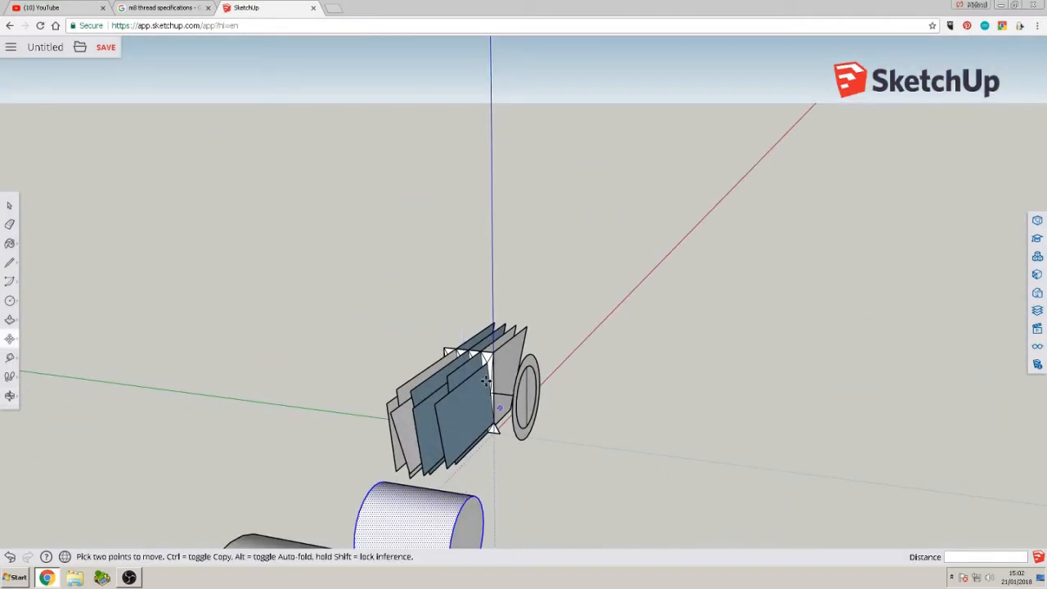
pyautogui.moveTo(518, 424); pyautogui.dragTo(627, 315, button='middle')
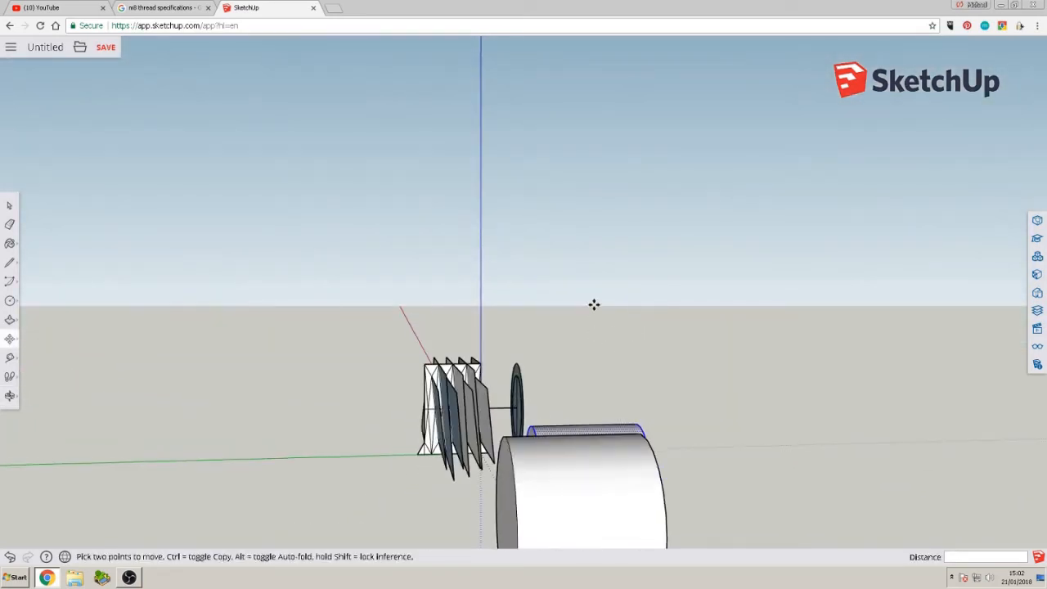
pyautogui.moveTo(446, 462); pyautogui.dragTo(536, 436, button='middle')
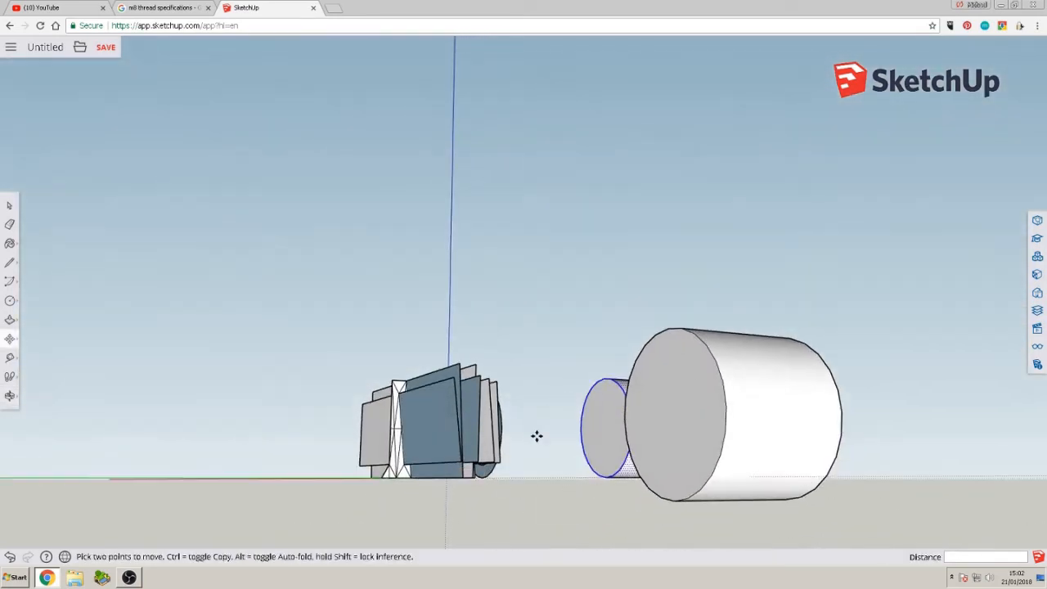
pyautogui.moveTo(399, 393); pyautogui.dragTo(698, 489, button='middle')
pyautogui.moveTo(439, 433); pyautogui.dragTo(629, 455, button='middle')
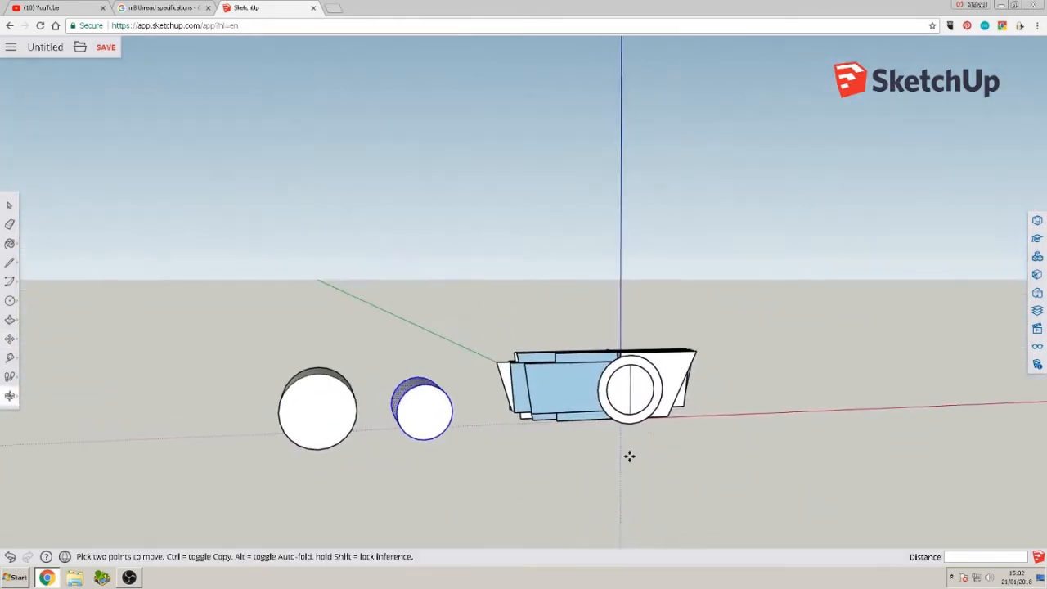
# Group all the thread surfaces together with the concentric circles at their end
pyautogui.click(9, 205)
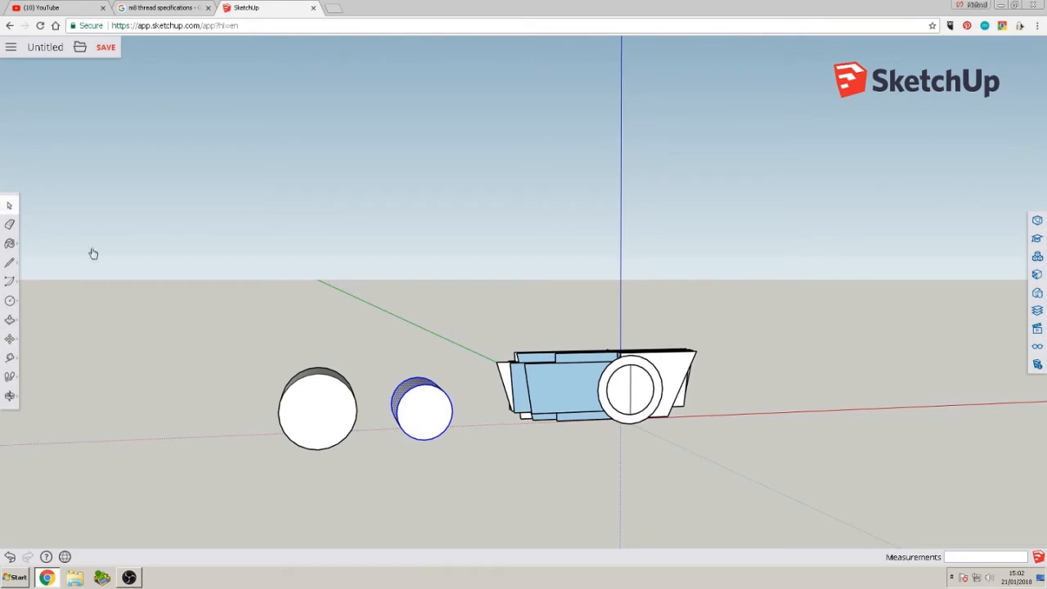
pyautogui.moveTo(486, 325); pyautogui.dragTo(769, 469)
pyautogui.rightClick(618, 397)
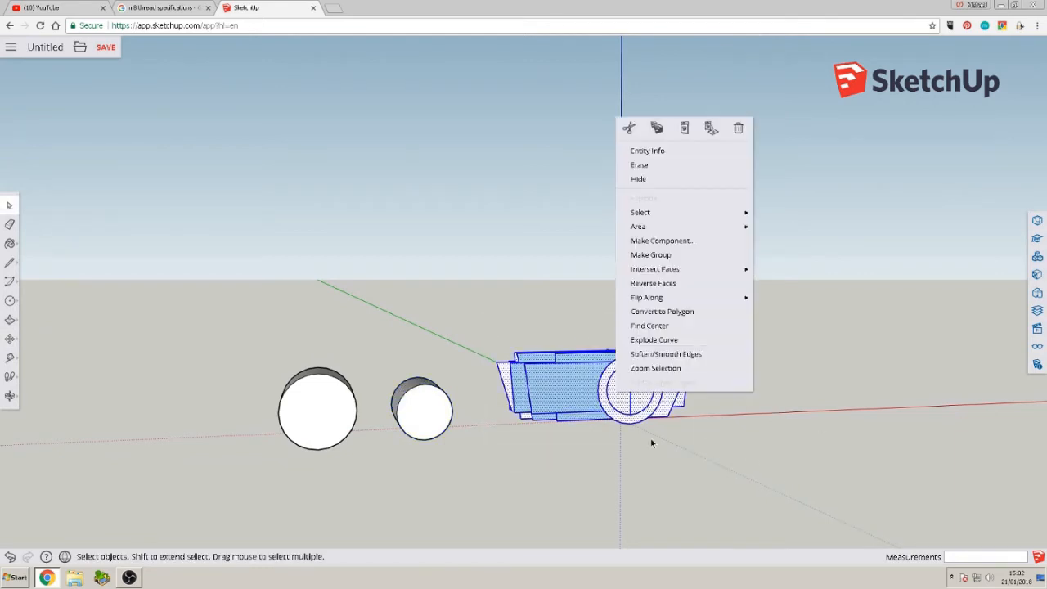
pyautogui.click(667, 255)
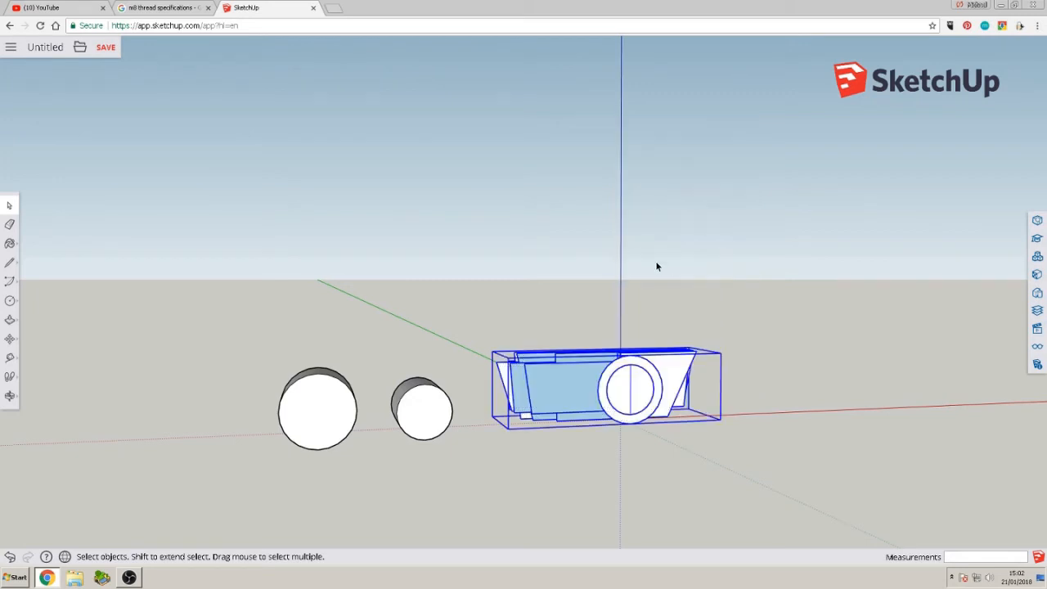
# Make the smaller cylinder one group and the larger cylinder another group
pyautogui.click(432, 422)
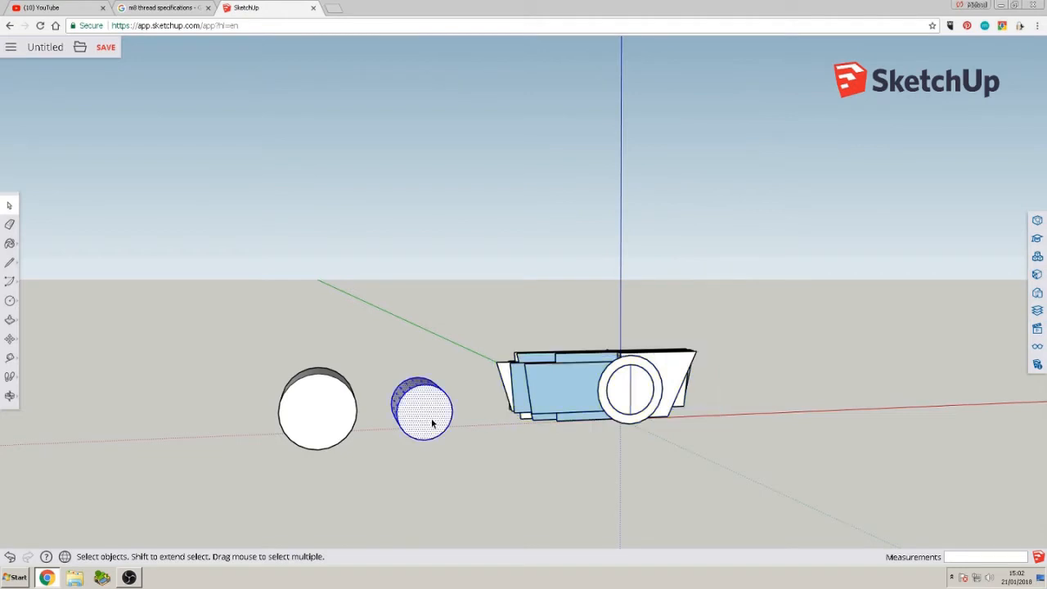
pyautogui.rightClick(433, 423)
pyautogui.click(468, 281)
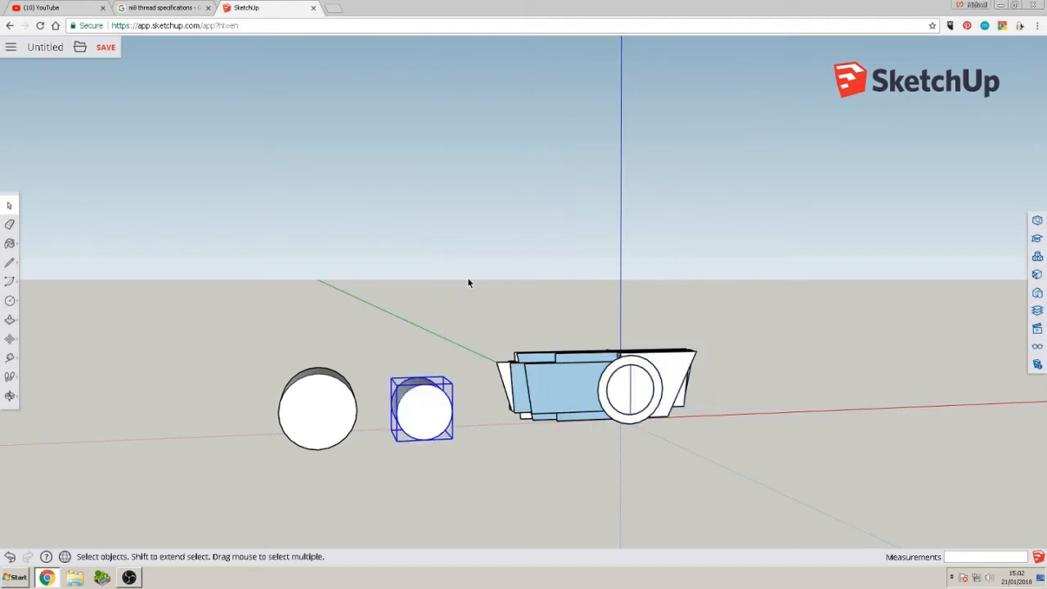
pyautogui.doubleClick(321, 429)
pyautogui.rightClick(321, 428)
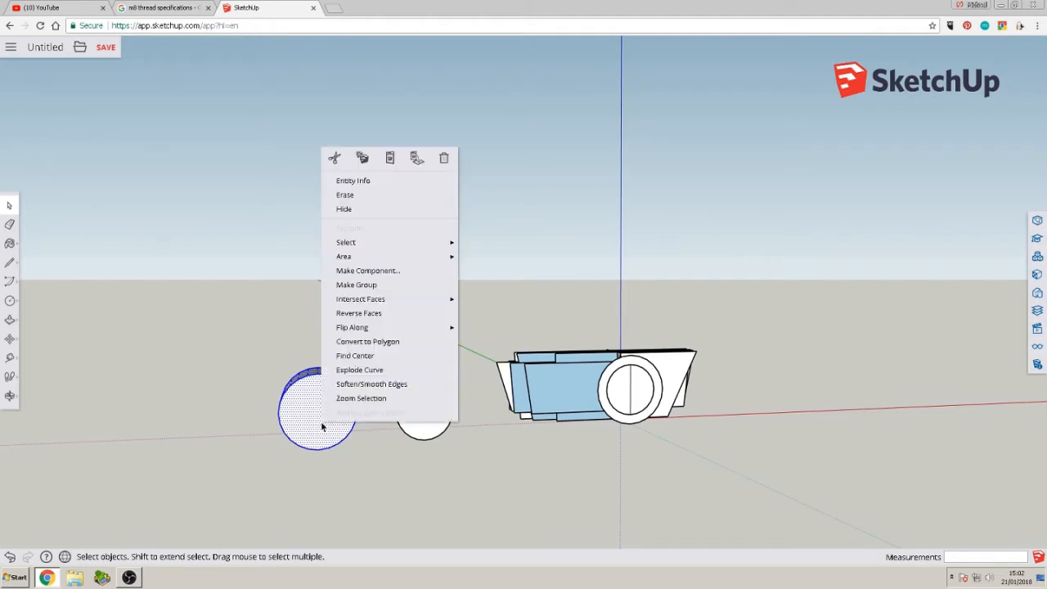
pyautogui.click(357, 285)
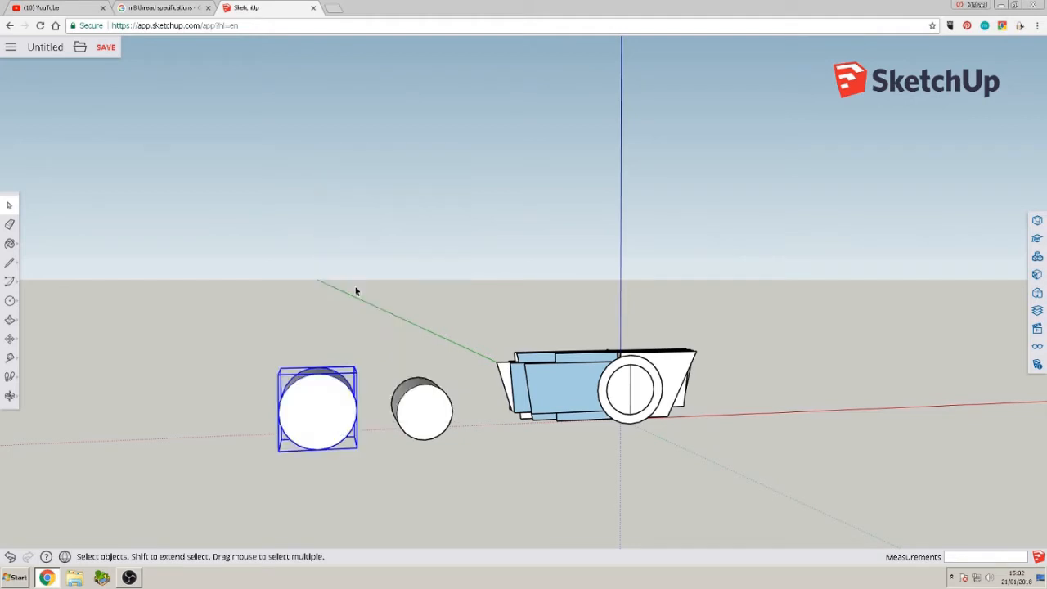
# Move the larger cylinder group by its front face's top endpoint onto the top endpoint of the thread's outer end circle
pyautogui.moveTo(526, 460); pyautogui.dragTo(301, 474, button='middle')
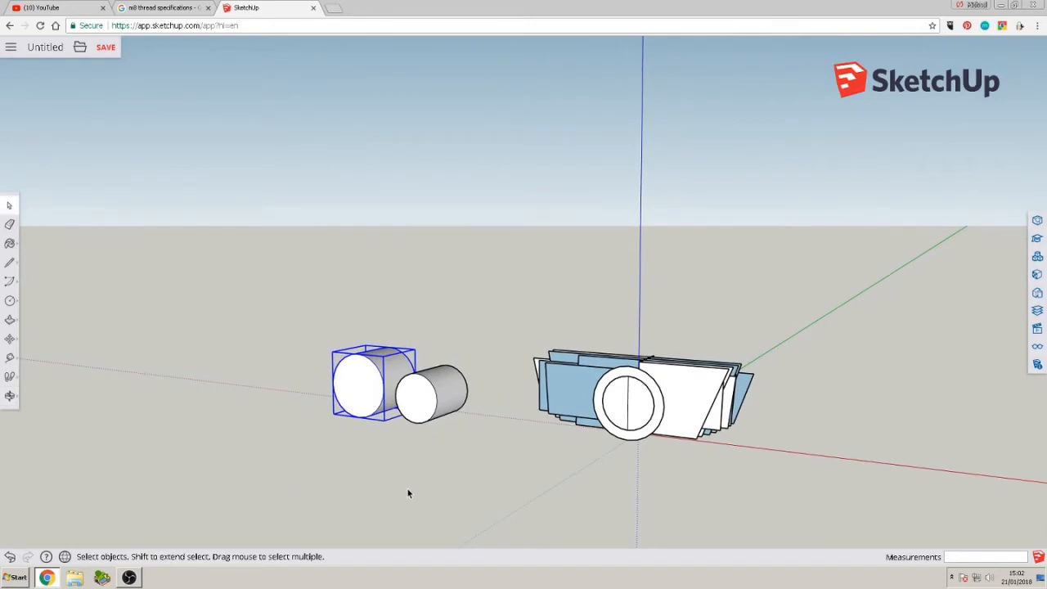
pyautogui.click(9, 337)
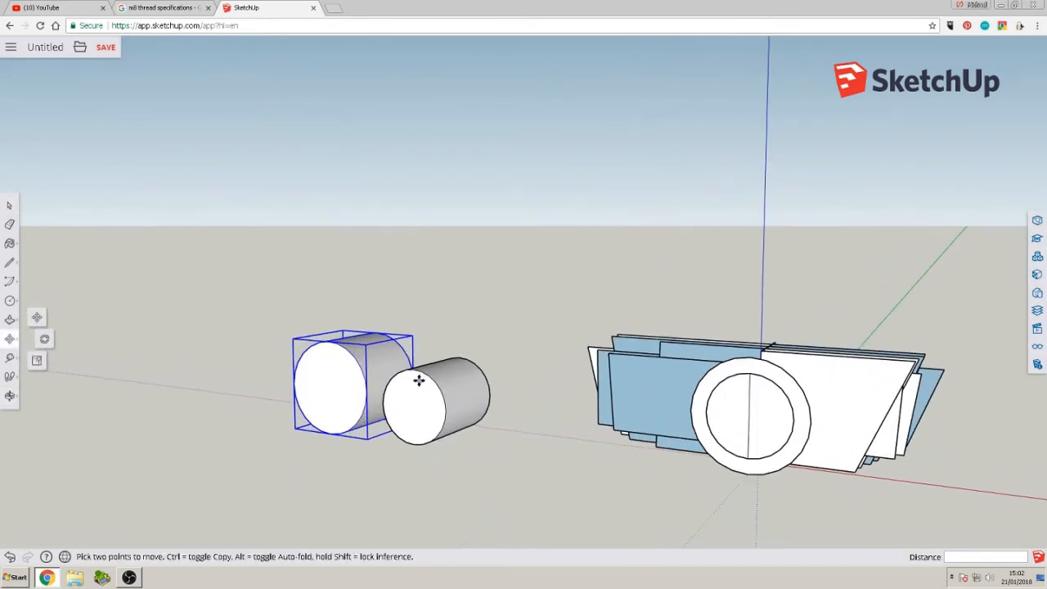
pyautogui.scroll(2, 416, 377)
pyautogui.click(410, 366)
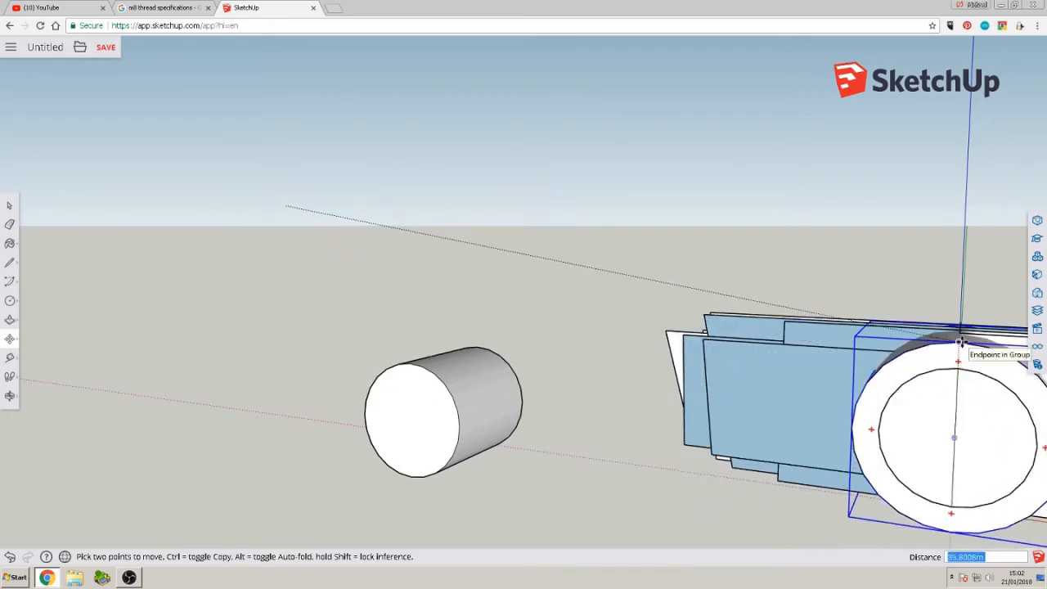
pyautogui.click(943, 404)
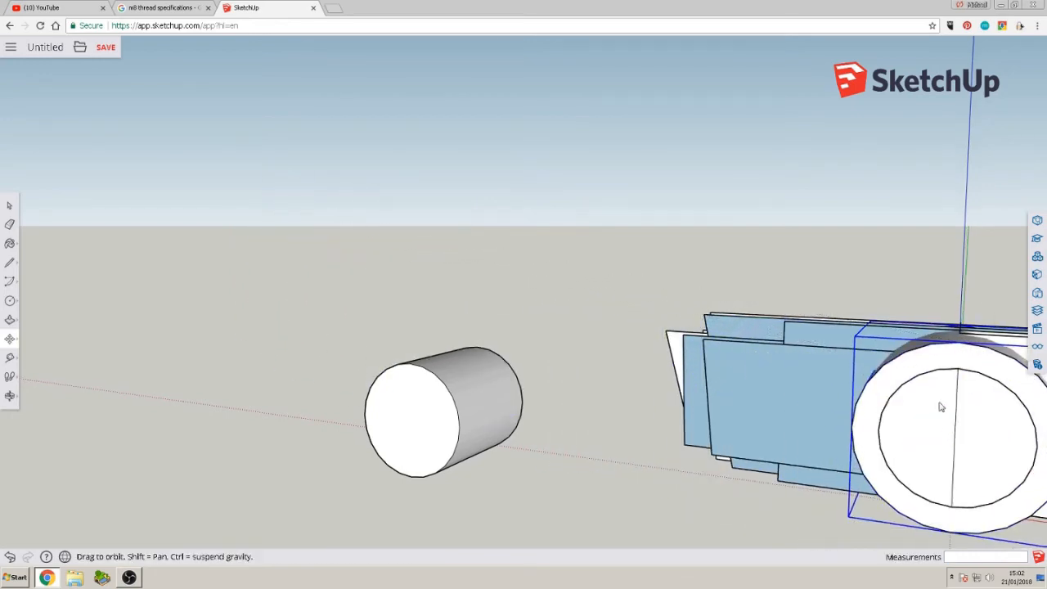
# Move the smaller cylinder group by its front face's top endpoint onto the top endpoint of the thread's inner end circle
pyautogui.moveTo(942, 404); pyautogui.dragTo(631, 347, button='middle')
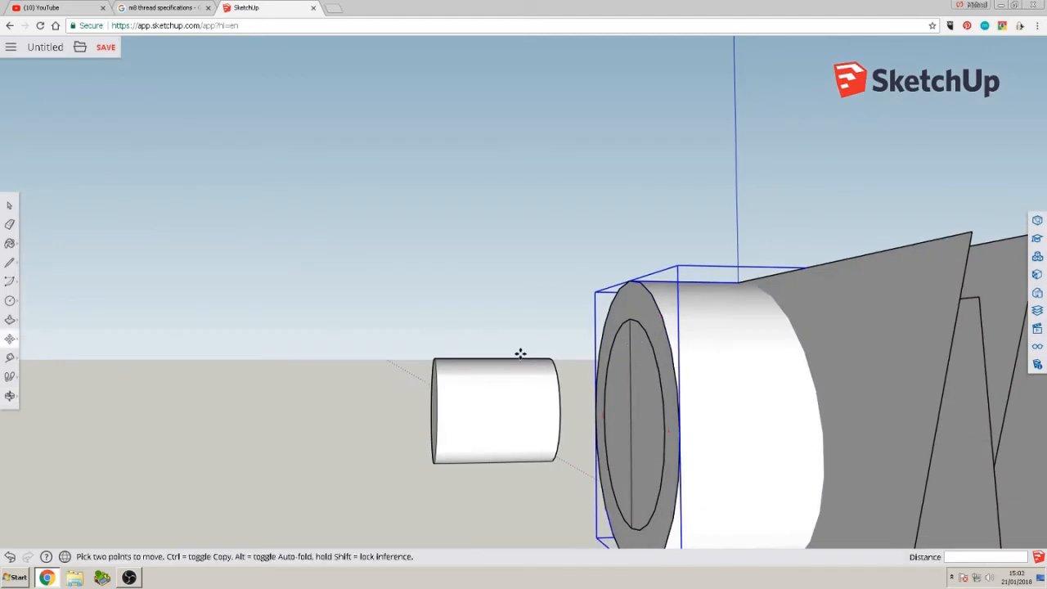
pyautogui.moveTo(435, 360); pyautogui.dragTo(603, 425, button='middle')
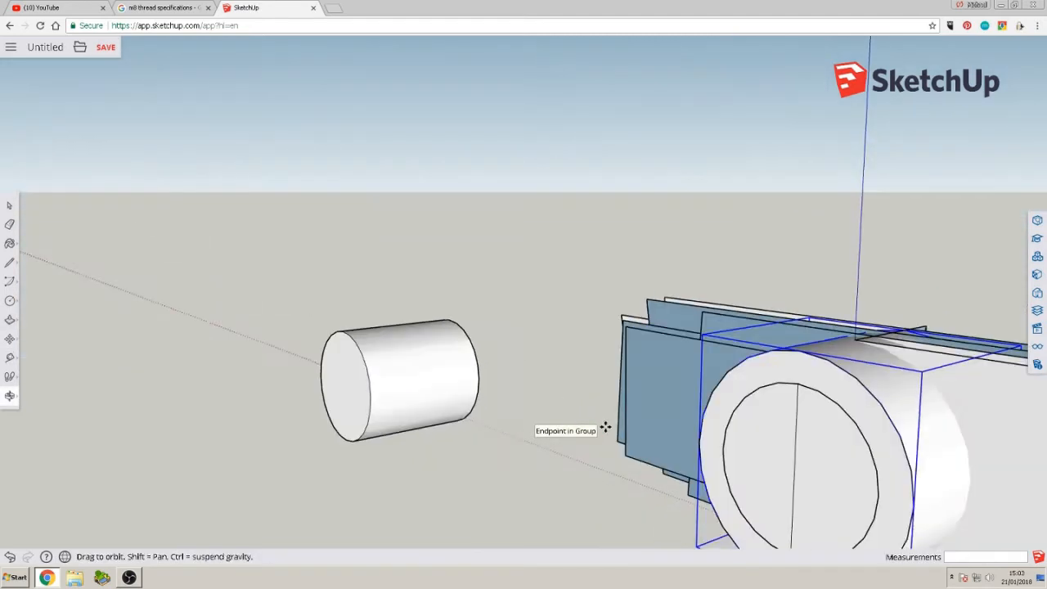
pyautogui.click(6, 206)
pyautogui.click(366, 366)
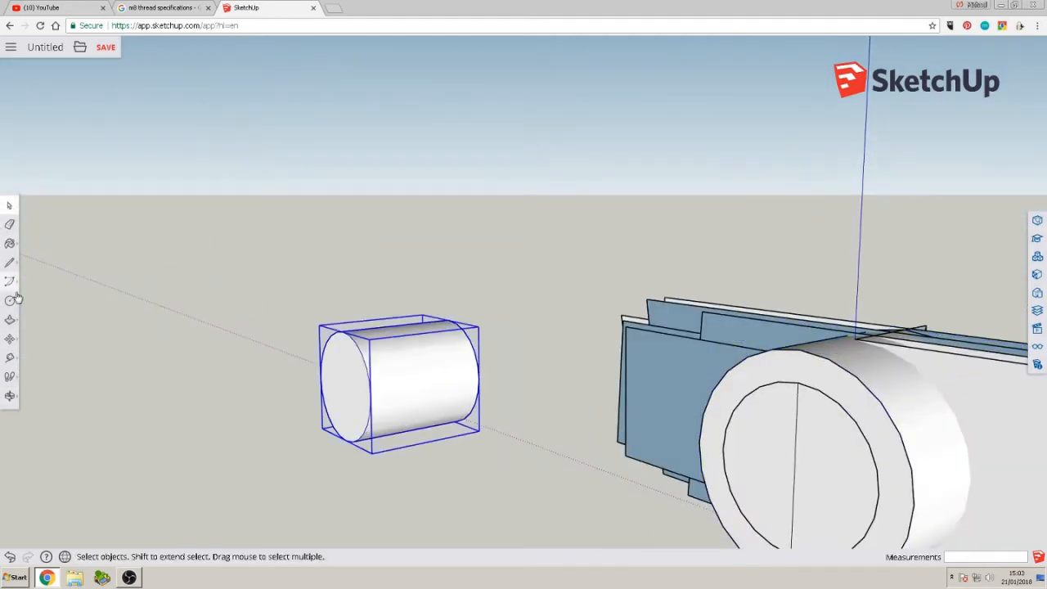
pyautogui.click(10, 339)
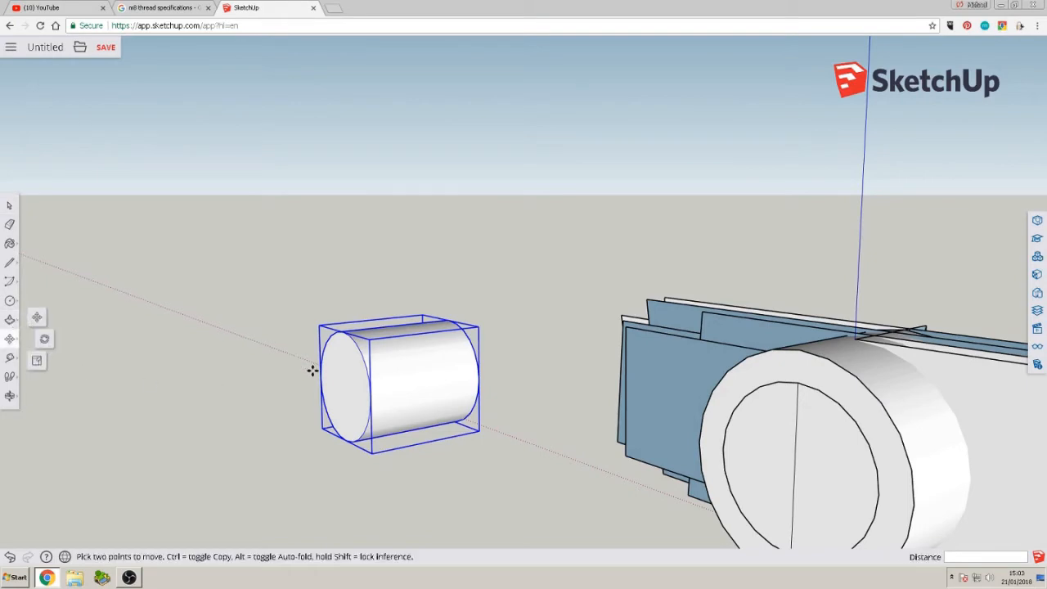
pyautogui.moveTo(313, 370)
pyautogui.mouseDown(button='middle')
pyautogui.moveTo(315, 392)
pyautogui.moveTo(494, 374)
pyautogui.moveTo(319, 362)
pyautogui.mouseUp(button='middle')
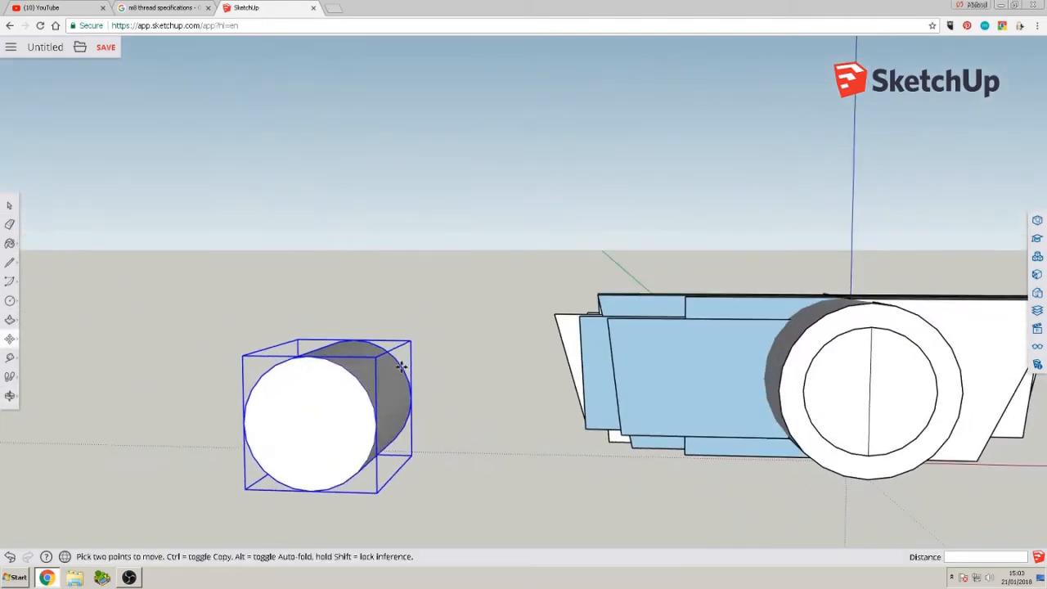
pyautogui.click(306, 357)
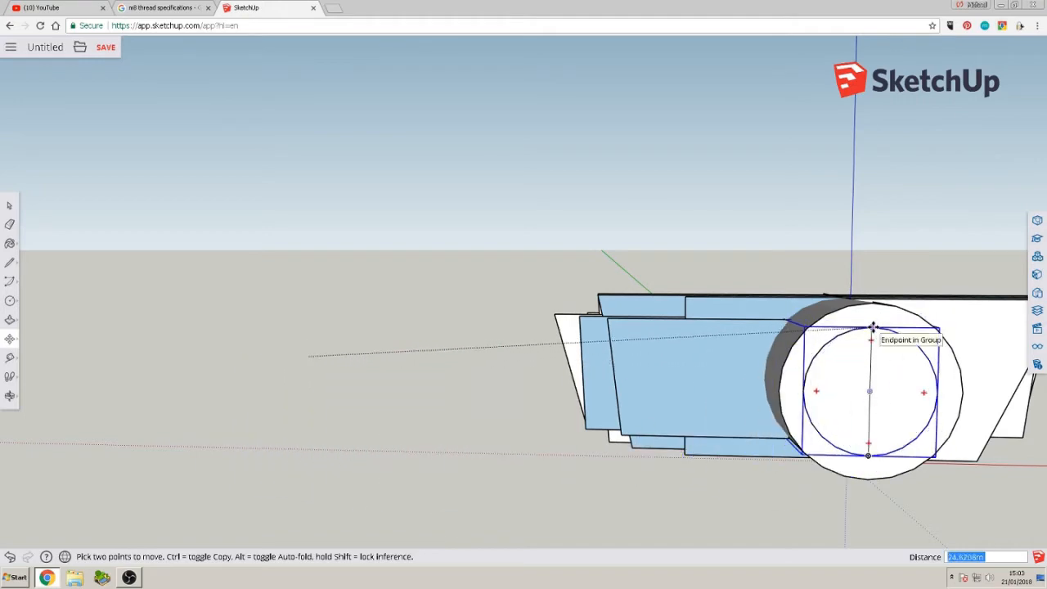
# Intersect the faces of the larger cylinder group with the model
pyautogui.moveTo(909, 383); pyautogui.dragTo(444, 367, button='middle')
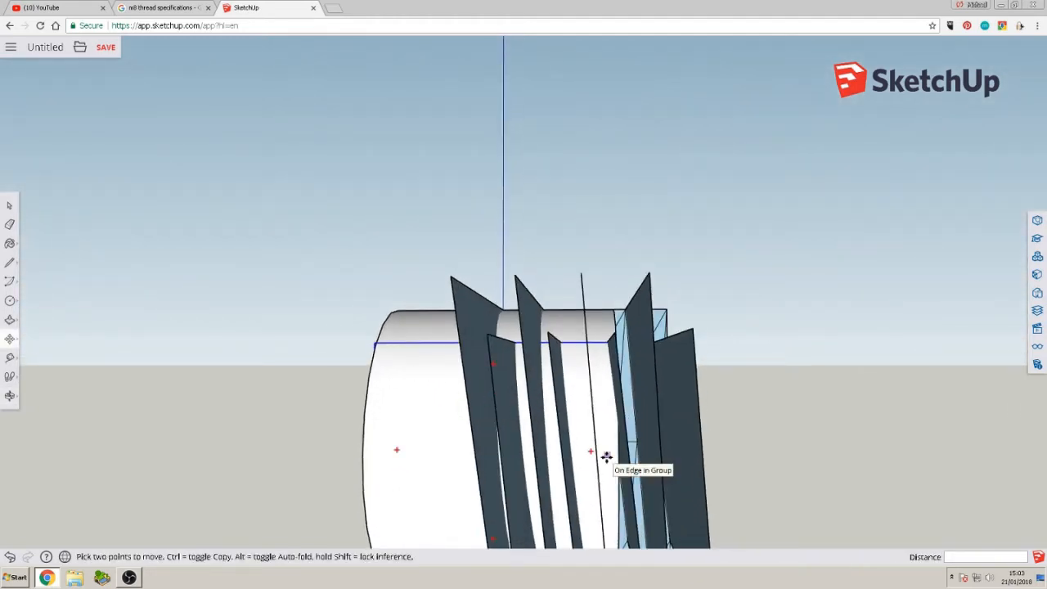
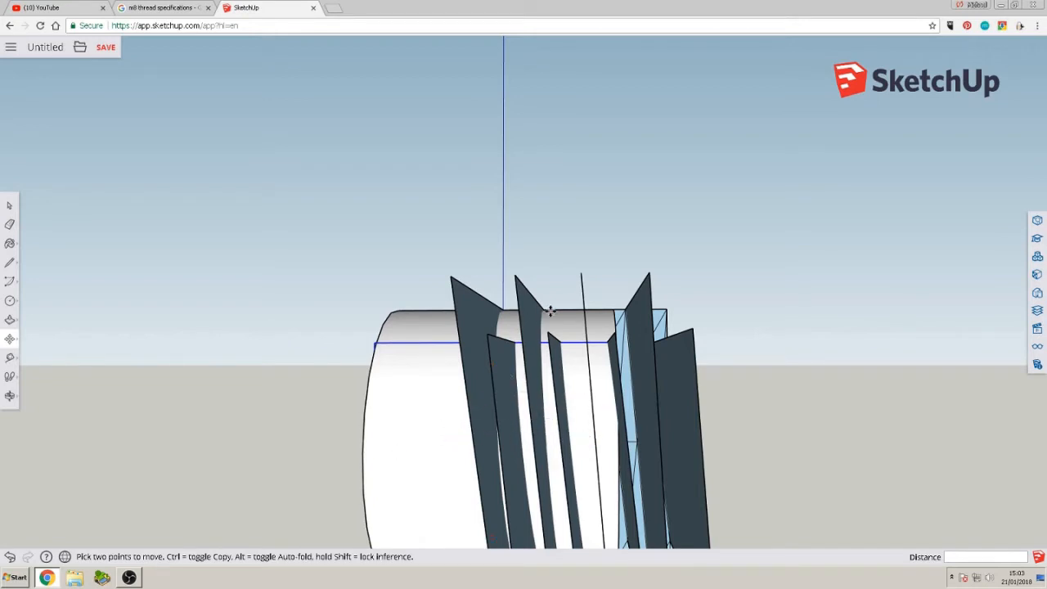
pyautogui.scroll(-3, 550, 311)
pyautogui.scroll(5, 540, 461)
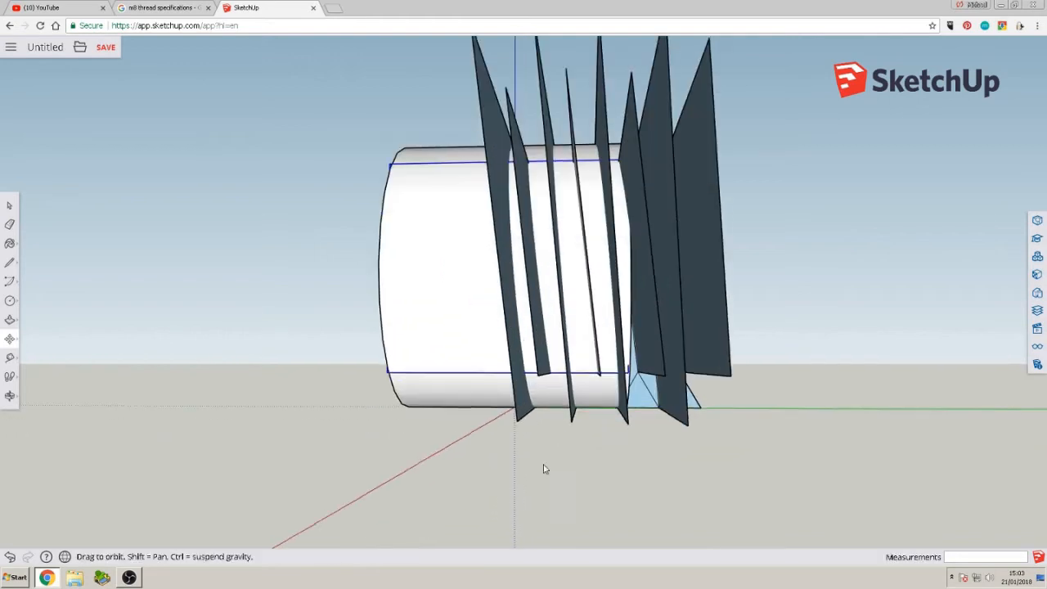
pyautogui.moveTo(544, 468); pyautogui.dragTo(625, 473, button='middle')
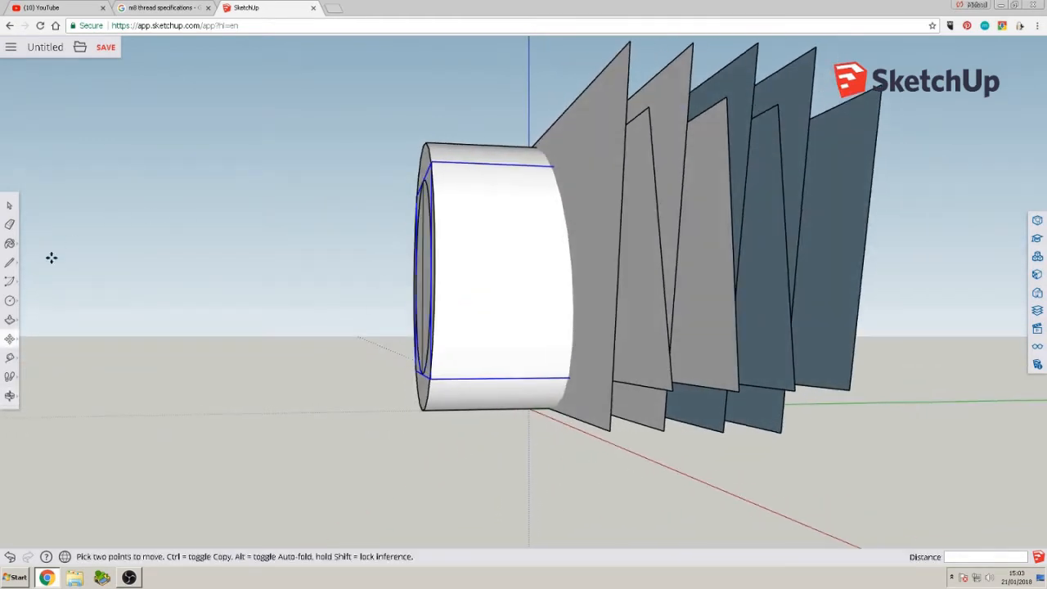
pyautogui.click(6, 207)
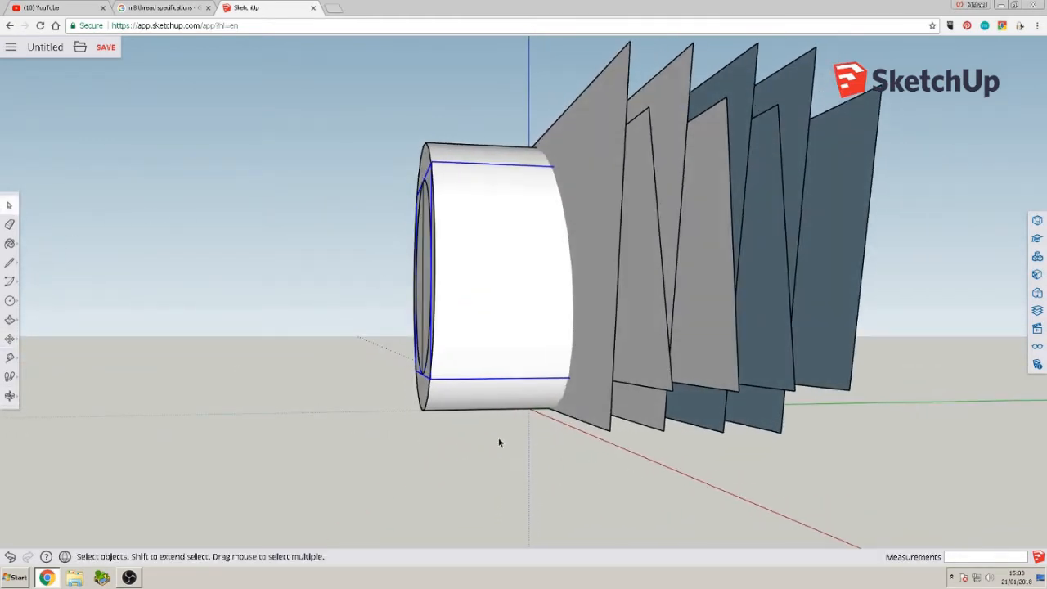
pyautogui.click(470, 401)
pyautogui.rightClick(470, 401)
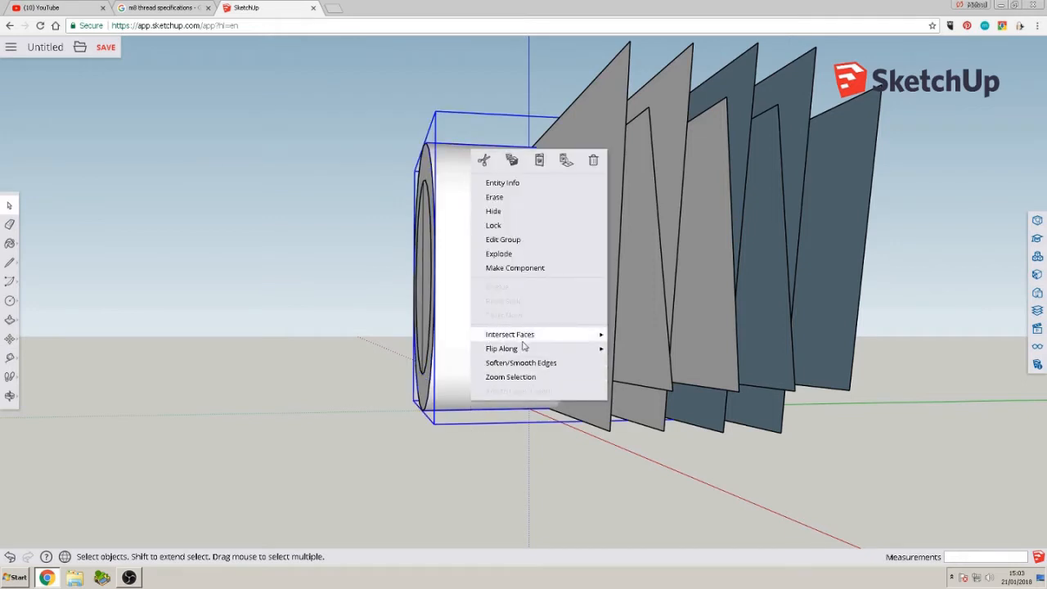
pyautogui.moveTo(532, 339)
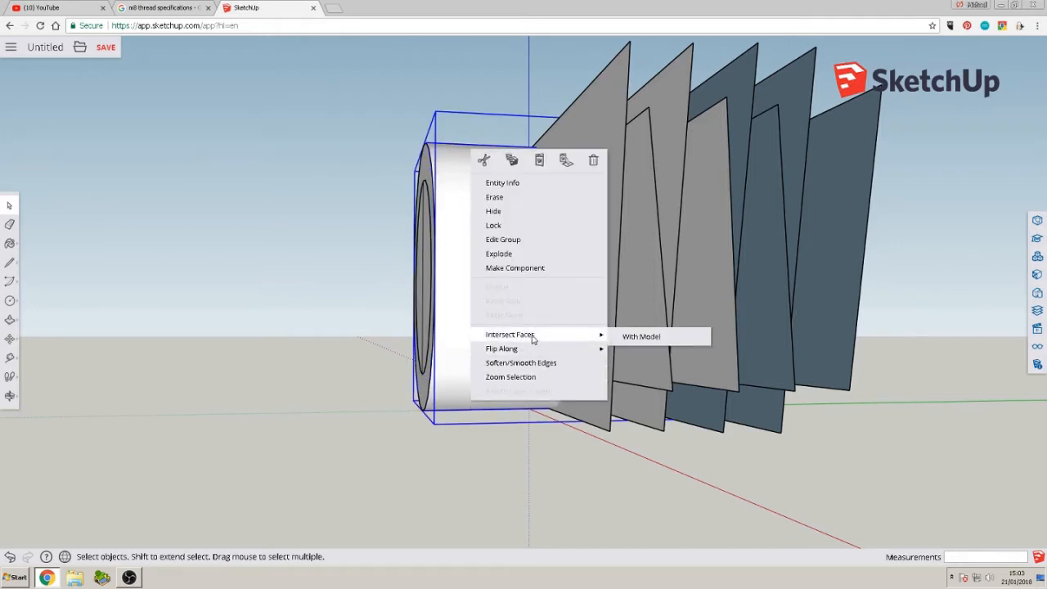
pyautogui.click(638, 337)
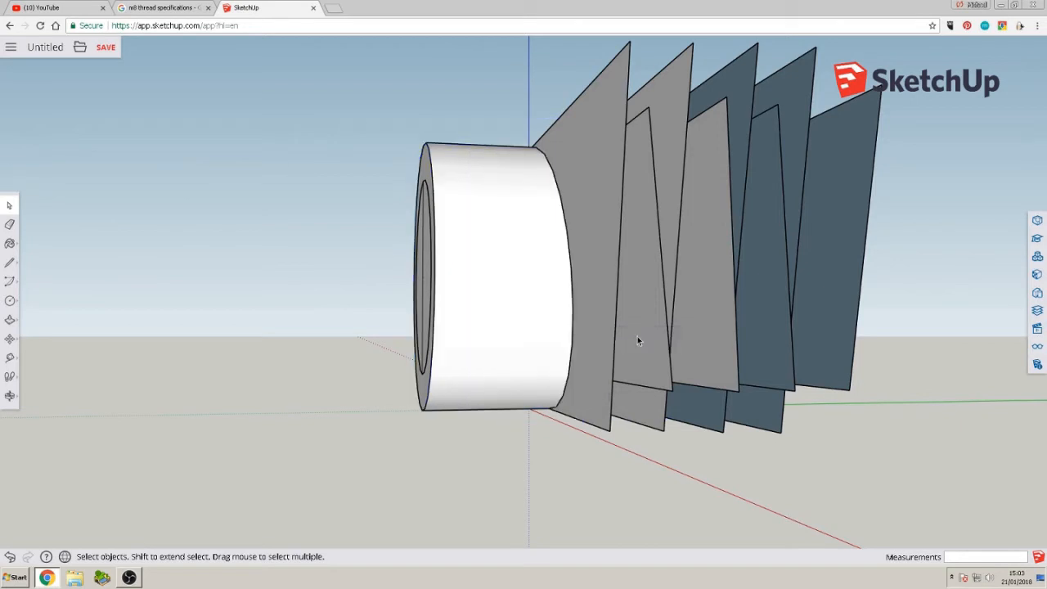
# Intersect the faces of the smaller inner cylinder group with the model
pyautogui.moveTo(600, 346); pyautogui.dragTo(446, 367, button='middle')
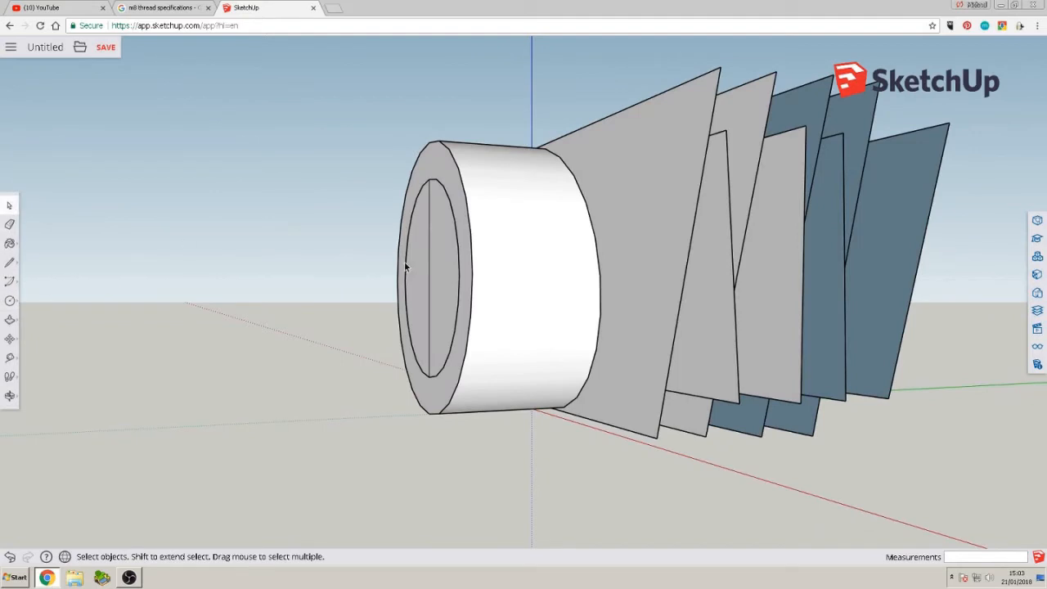
pyautogui.click(454, 273)
pyautogui.rightClick(454, 274)
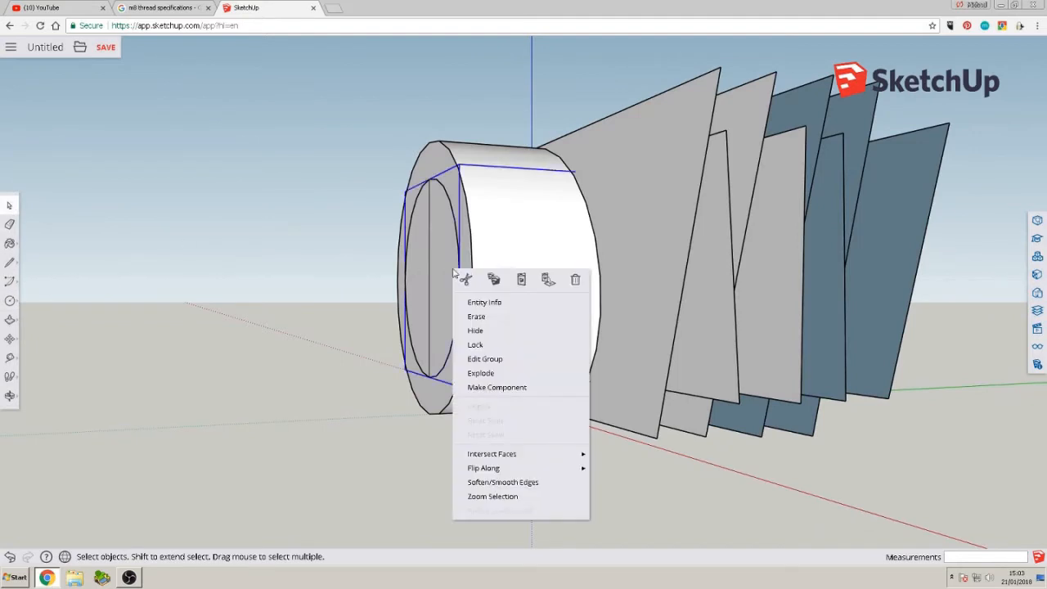
pyautogui.moveTo(520, 455)
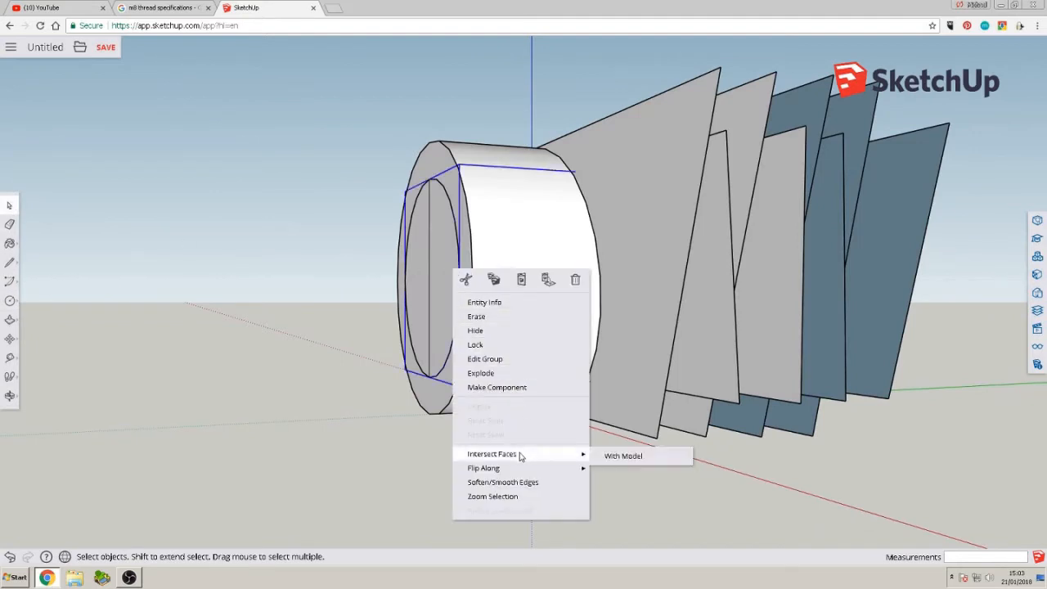
pyautogui.click(623, 455)
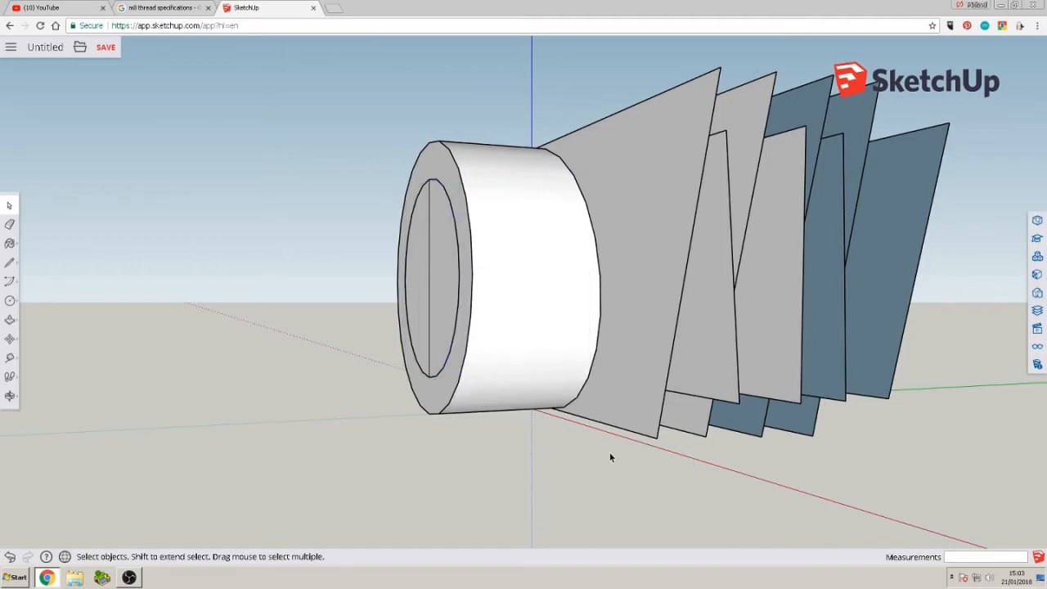
# Move the helical thread surface group well clear of the two cylinders
pyautogui.moveTo(606, 442); pyautogui.dragTo(651, 487, button='middle')
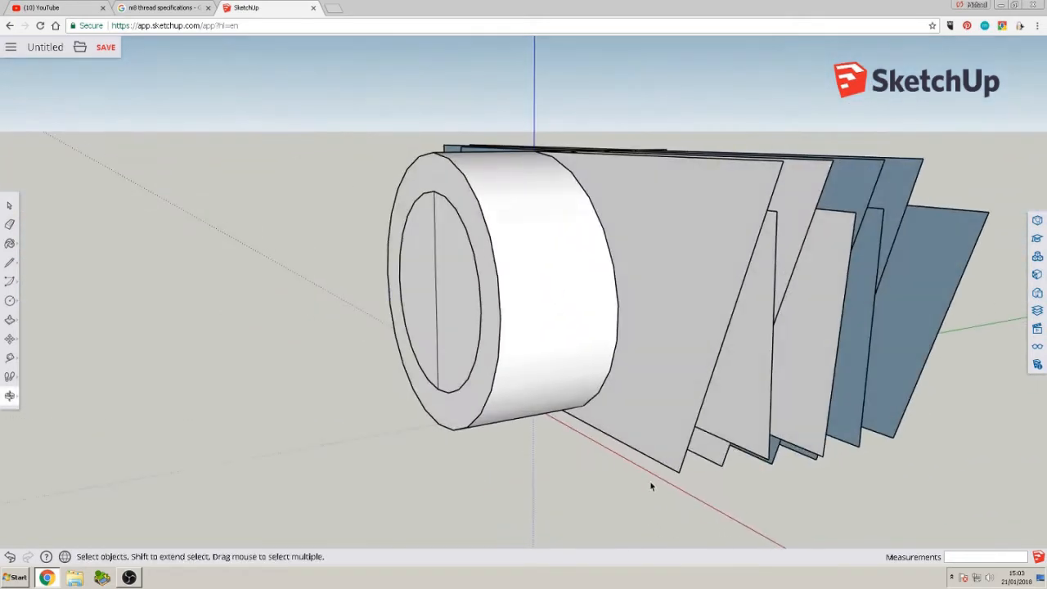
pyautogui.click(656, 282)
pyautogui.scroll(-5, 655, 283)
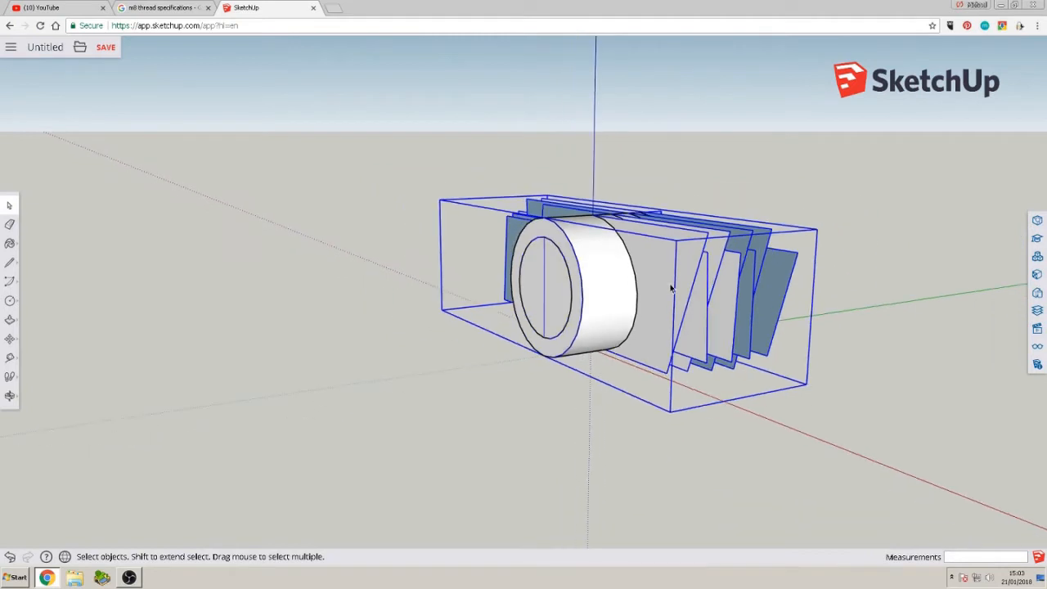
pyautogui.moveTo(670, 288); pyautogui.dragTo(619, 378, button='middle')
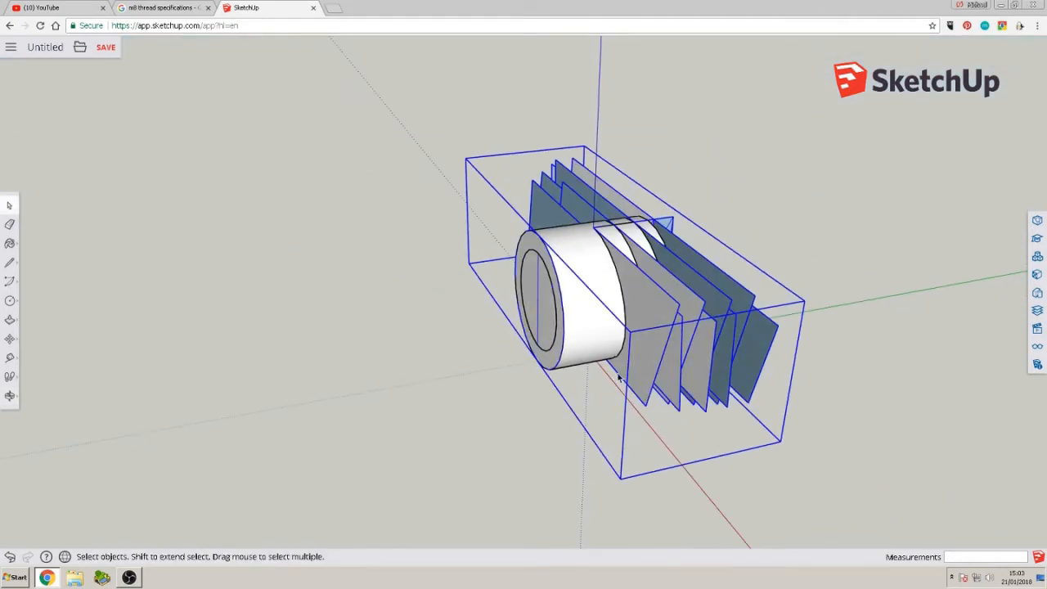
pyautogui.click(10, 338)
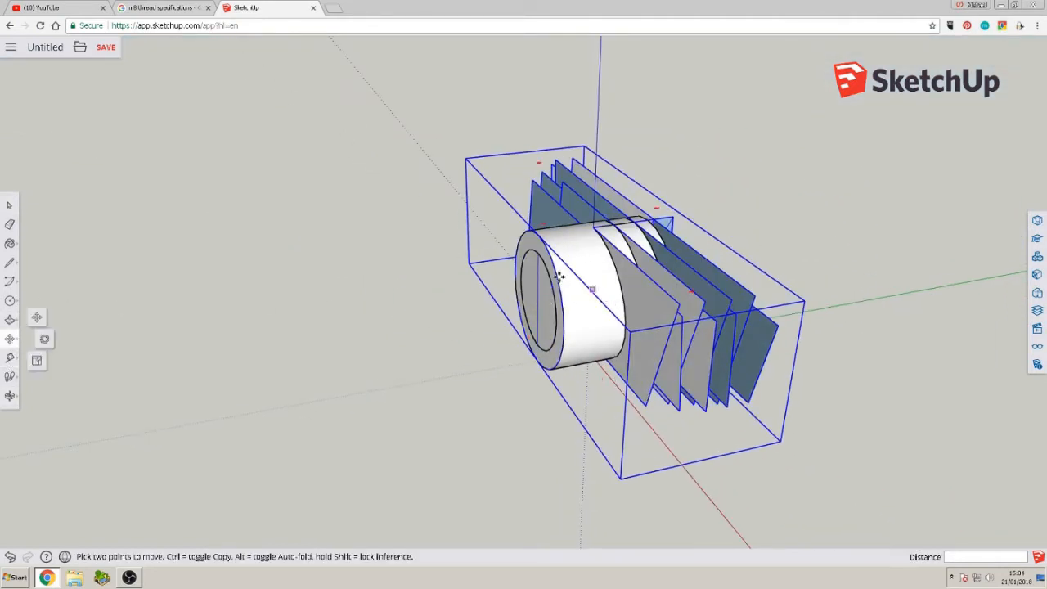
pyautogui.click(677, 258)
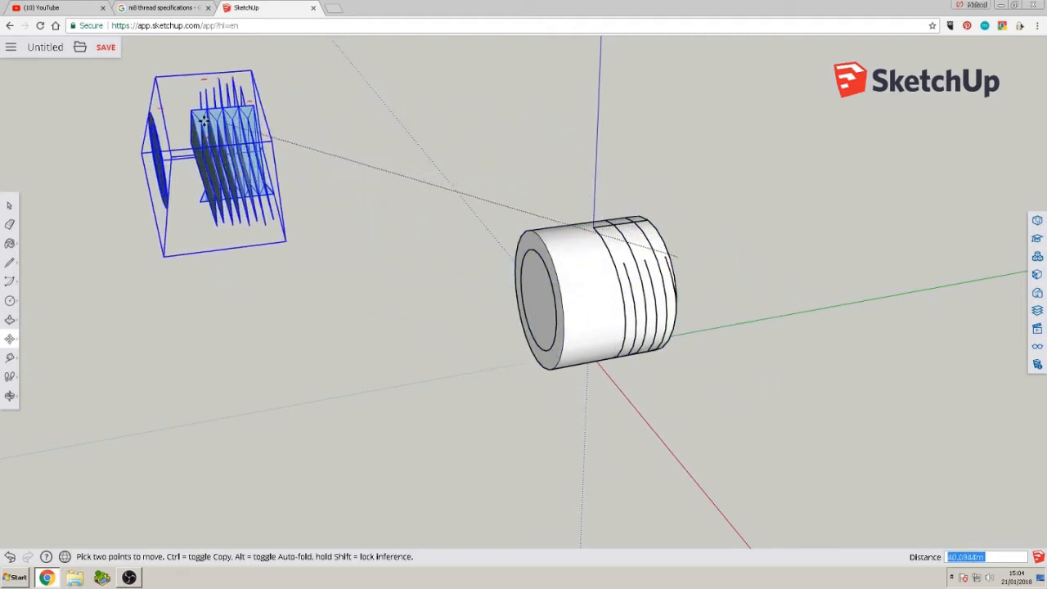
pyautogui.click(211, 121)
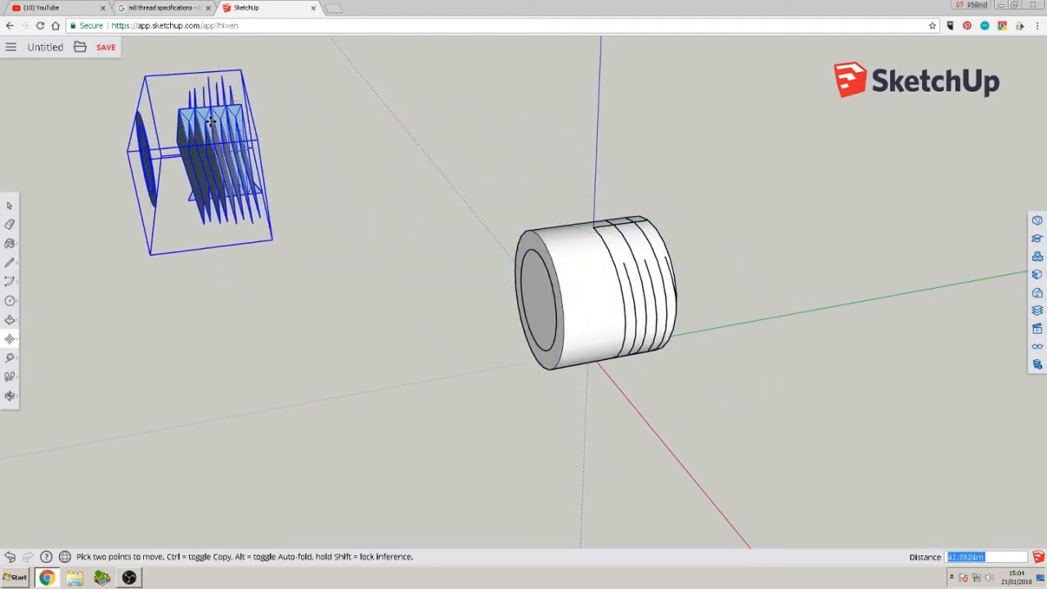
# Examine the intersection lines on the outer cylinder's end face and along its curved side
pyautogui.moveTo(566, 327); pyautogui.dragTo(175, 210, button='middle')
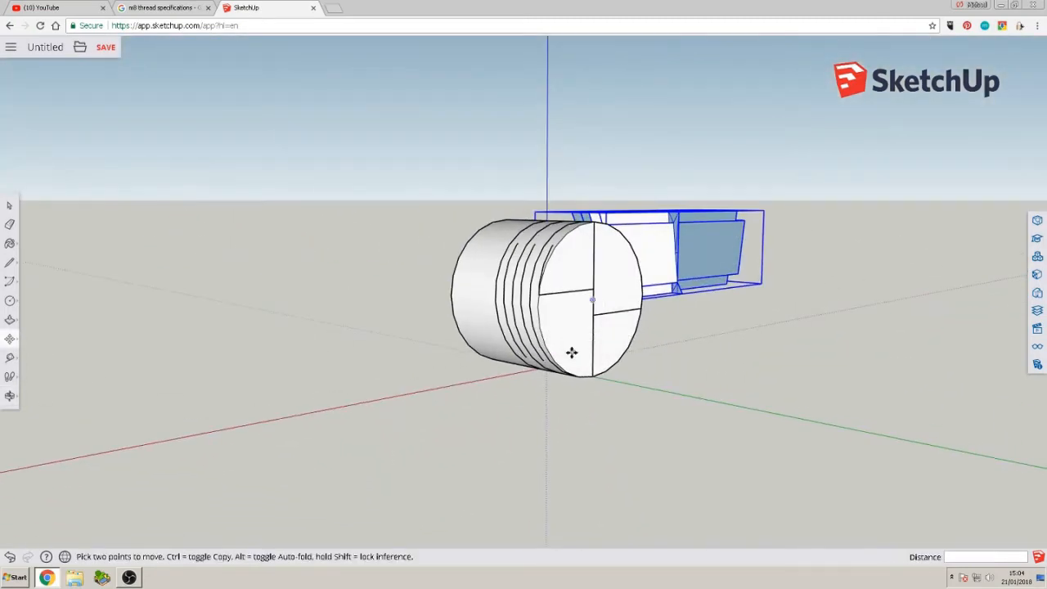
pyautogui.moveTo(577, 354); pyautogui.dragTo(406, 341, button='middle')
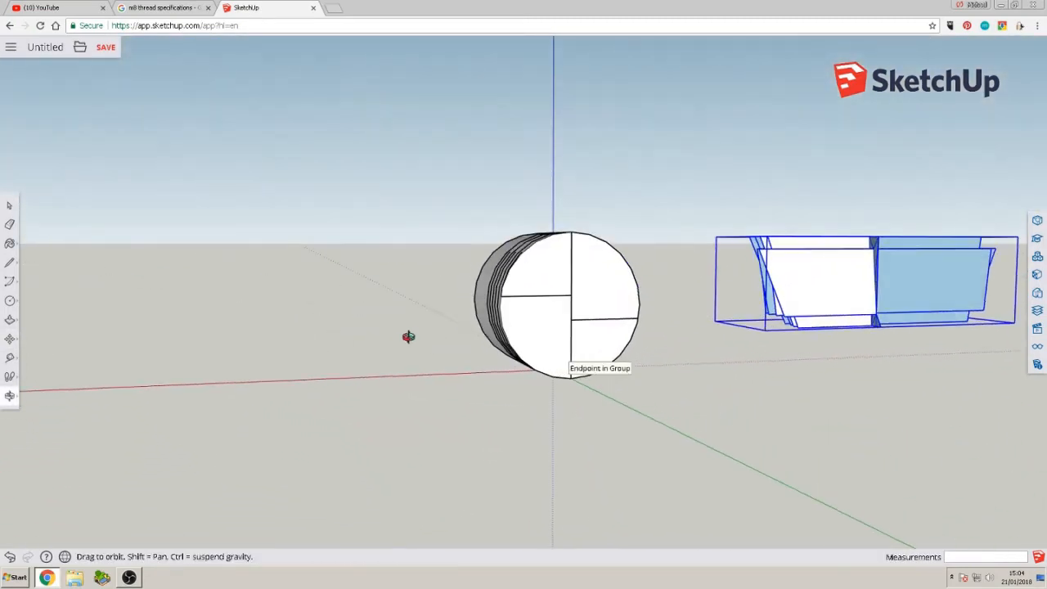
pyautogui.scroll(3, 563, 327)
pyautogui.scroll(5, 563, 328)
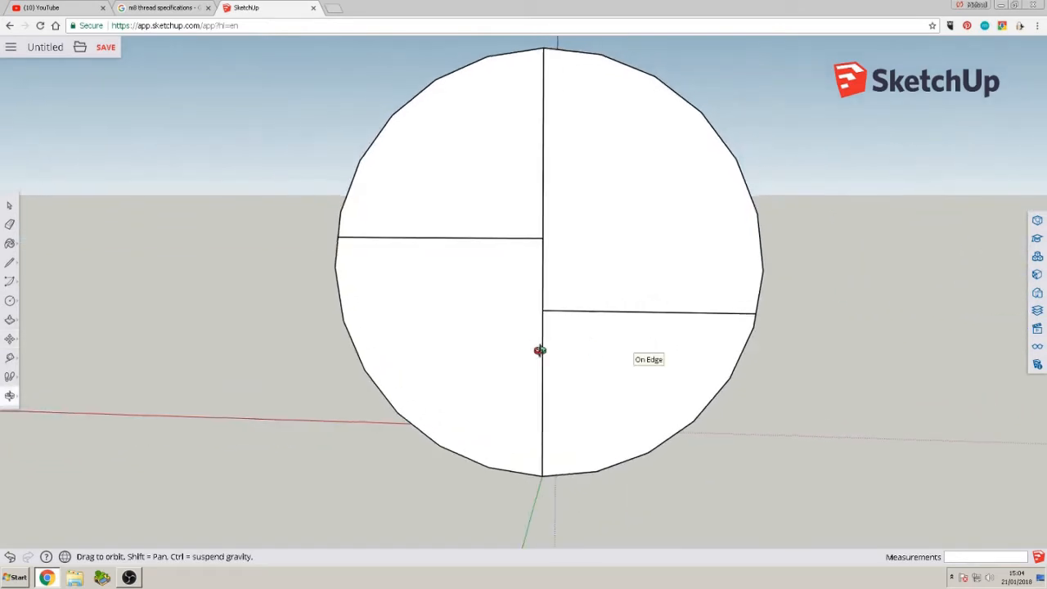
pyautogui.moveTo(540, 351); pyautogui.dragTo(164, 142, button='middle')
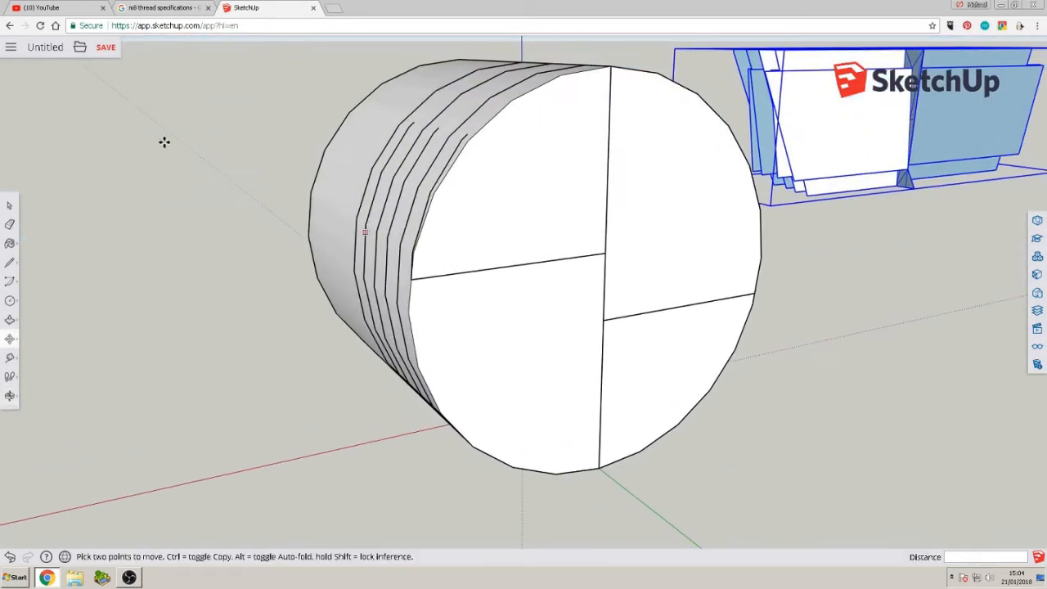
pyautogui.click(10, 226)
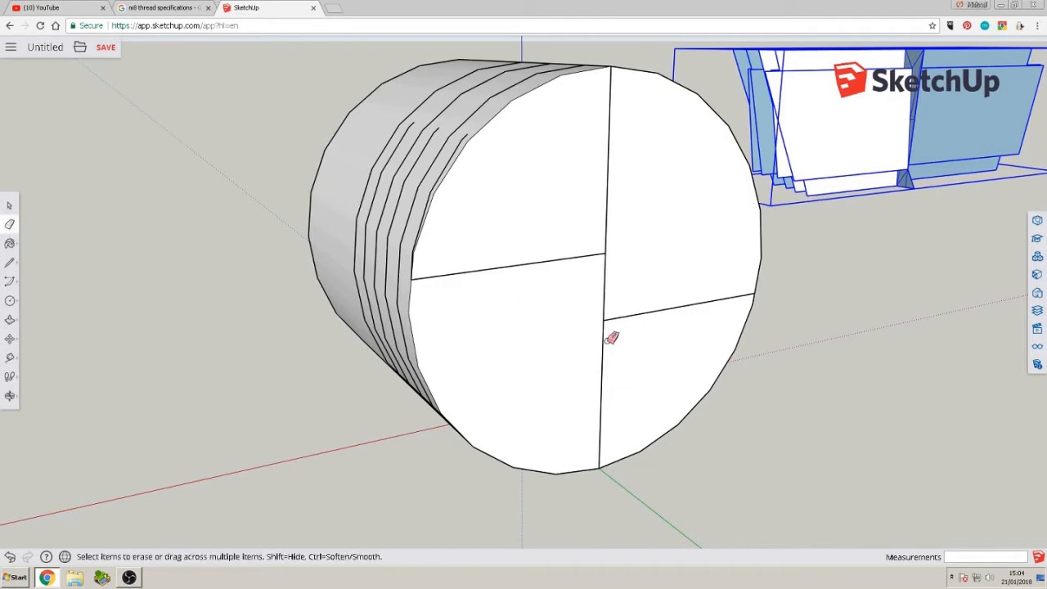
pyautogui.moveTo(558, 336); pyautogui.dragTo(834, 351, button='middle')
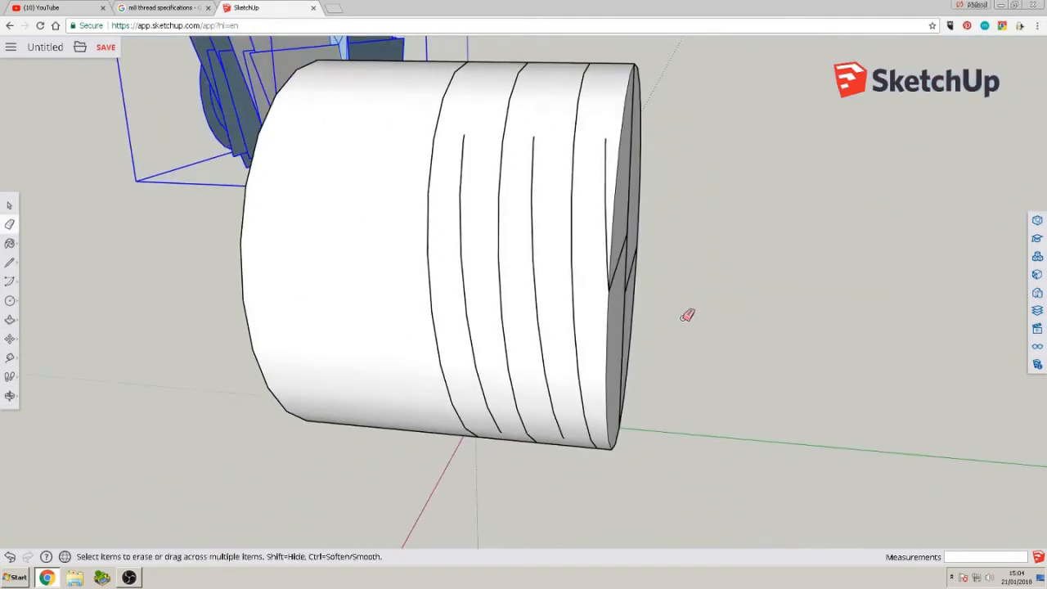
pyautogui.moveTo(687, 311)
pyautogui.mouseDown(button='middle')
pyautogui.moveTo(599, 293)
pyautogui.moveTo(621, 236)
pyautogui.moveTo(727, 222)
pyautogui.moveTo(723, 253)
pyautogui.mouseUp(button='middle')
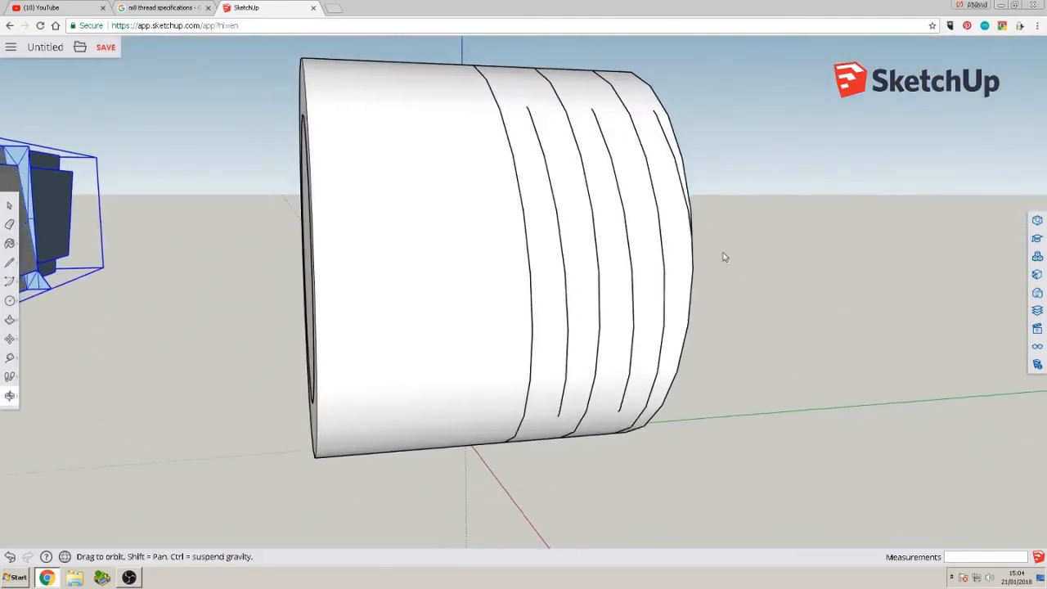
pyautogui.moveTo(487, 213)
pyautogui.mouseDown(button='middle')
pyautogui.moveTo(548, 232)
pyautogui.moveTo(117, 226)
pyautogui.moveTo(528, 232)
pyautogui.moveTo(456, 238)
pyautogui.moveTo(590, 230)
pyautogui.mouseUp(button='middle')
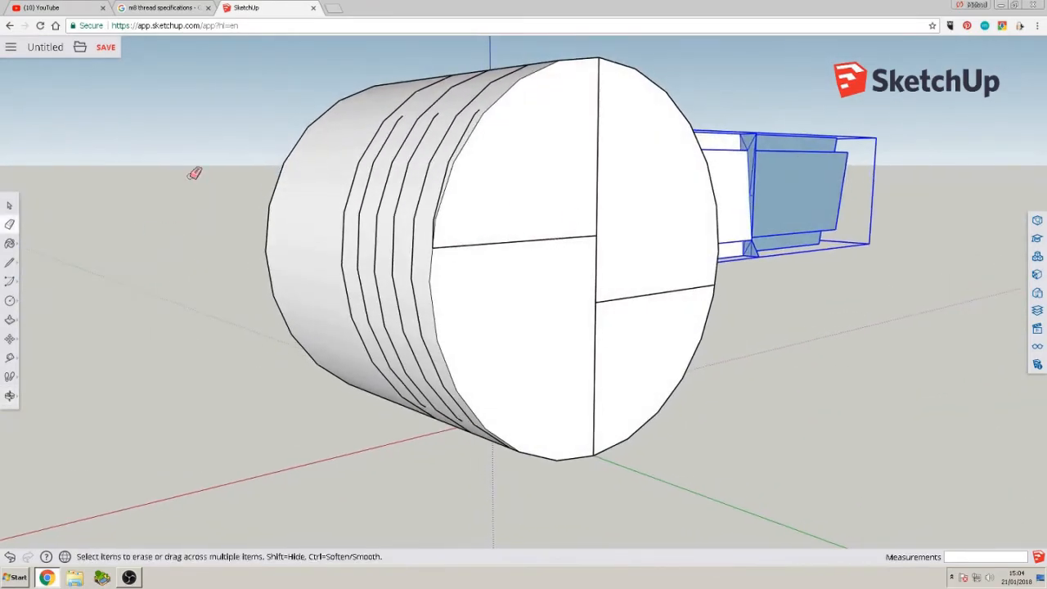
# Erase the intersection lines crossing the end face of the outer cylinder group
pyautogui.click(9, 205)
pyautogui.click(504, 211)
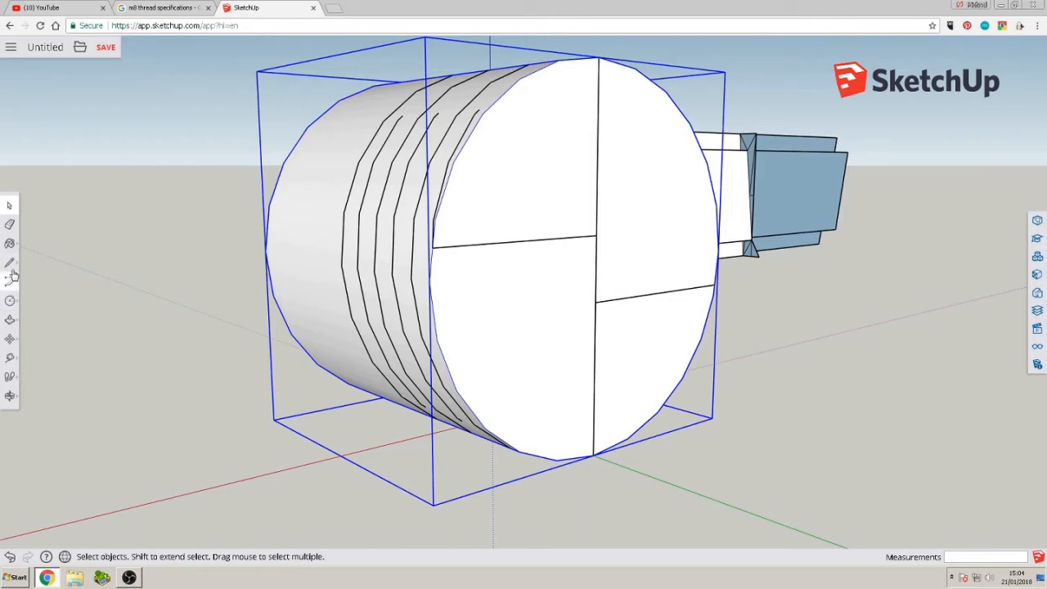
pyautogui.click(9, 225)
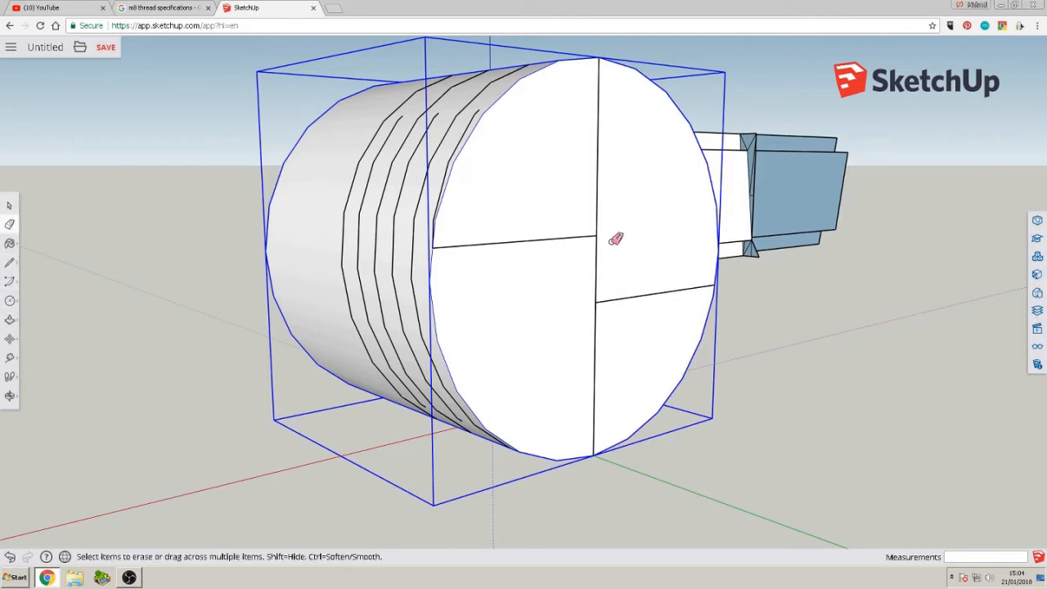
pyautogui.click(598, 235)
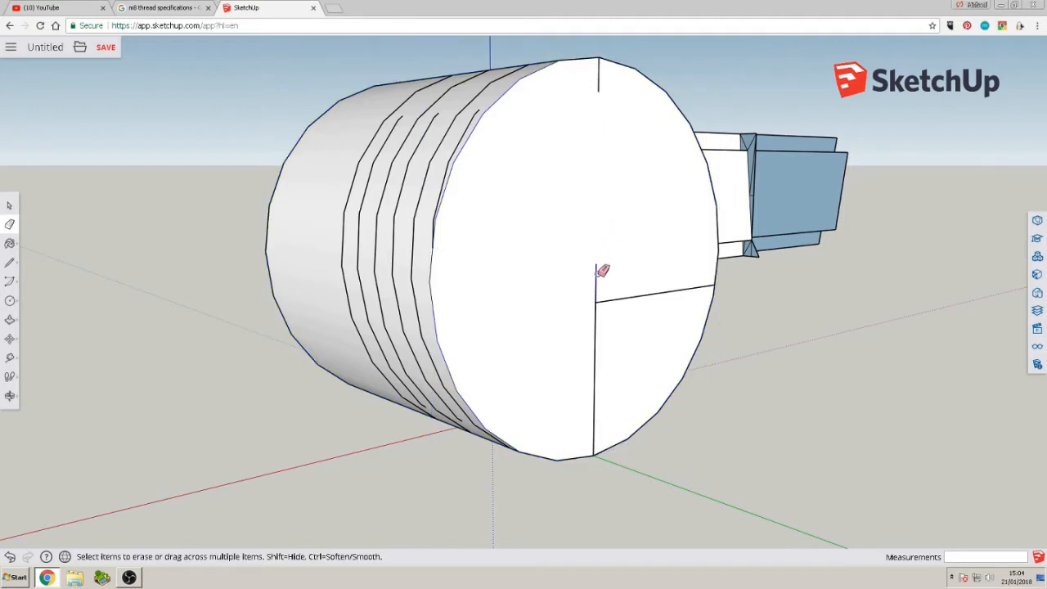
pyautogui.moveTo(597, 303); pyautogui.dragTo(606, 303)
pyautogui.click(595, 311)
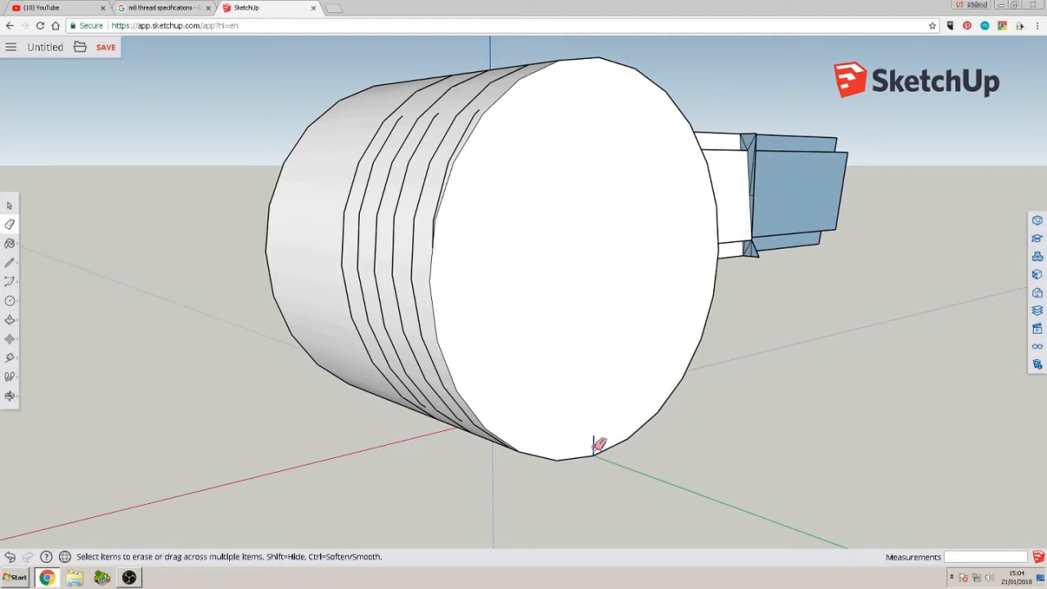
# Open the outer cylinder group and delete its cleaned end face
pyautogui.moveTo(553, 371); pyautogui.dragTo(96, 245, button='middle')
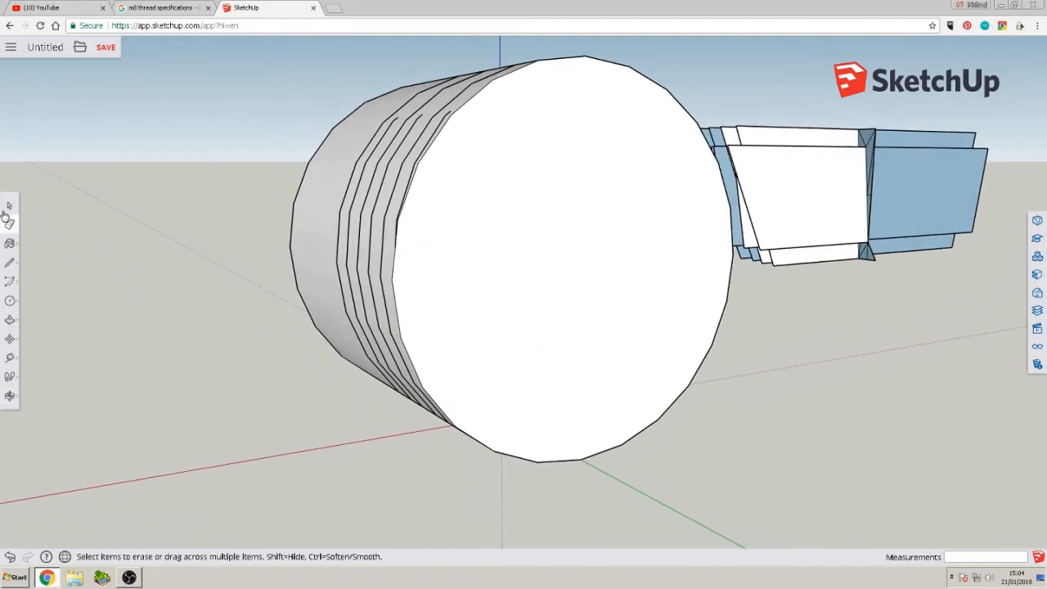
pyautogui.click(9, 205)
pyautogui.click(619, 264)
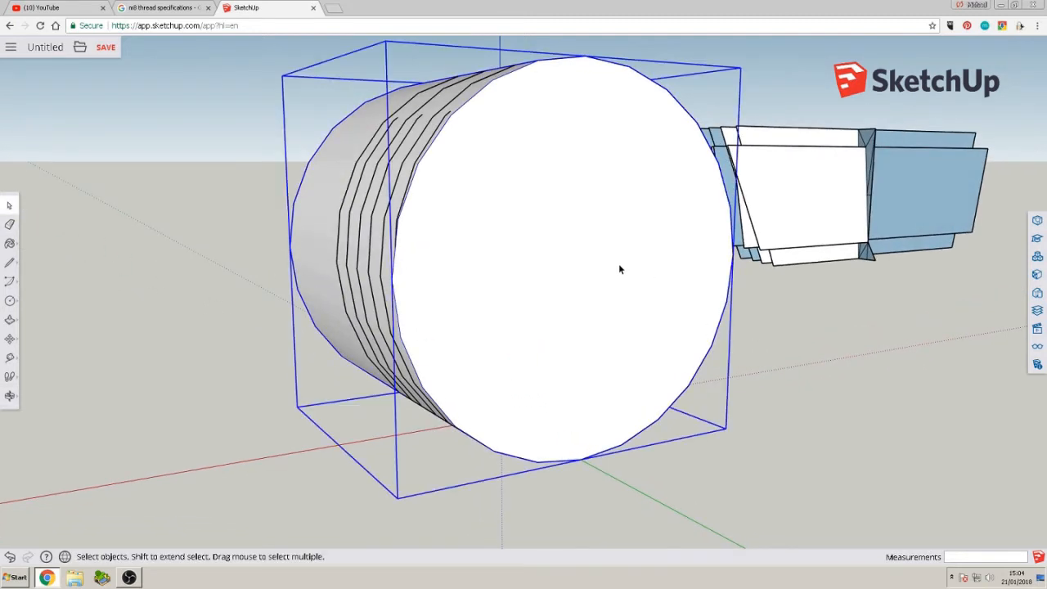
pyautogui.doubleClick(619, 264)
pyautogui.tripleClick(619, 264)
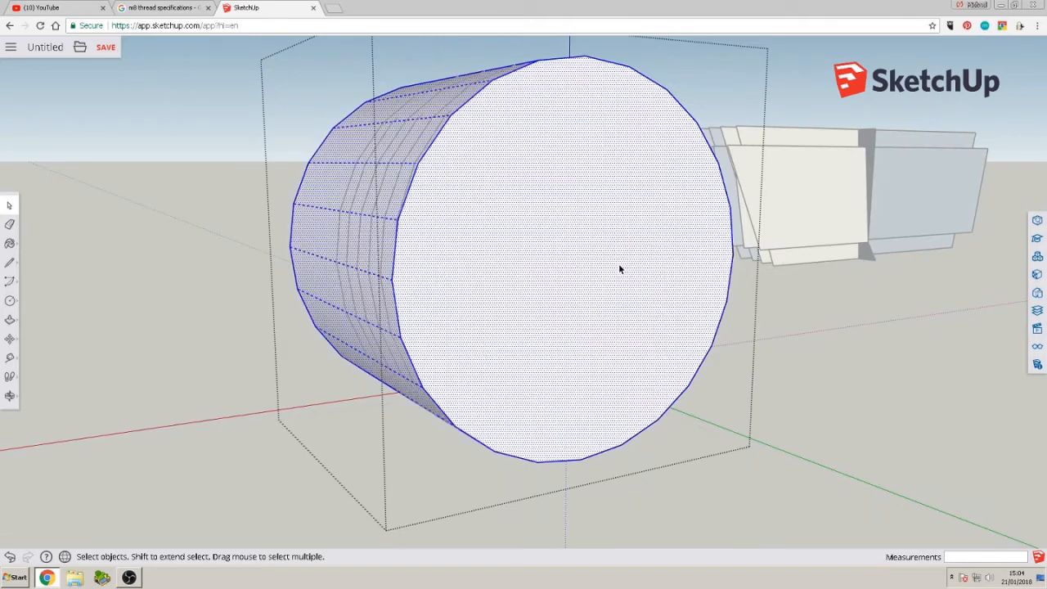
pyautogui.click(564, 263)
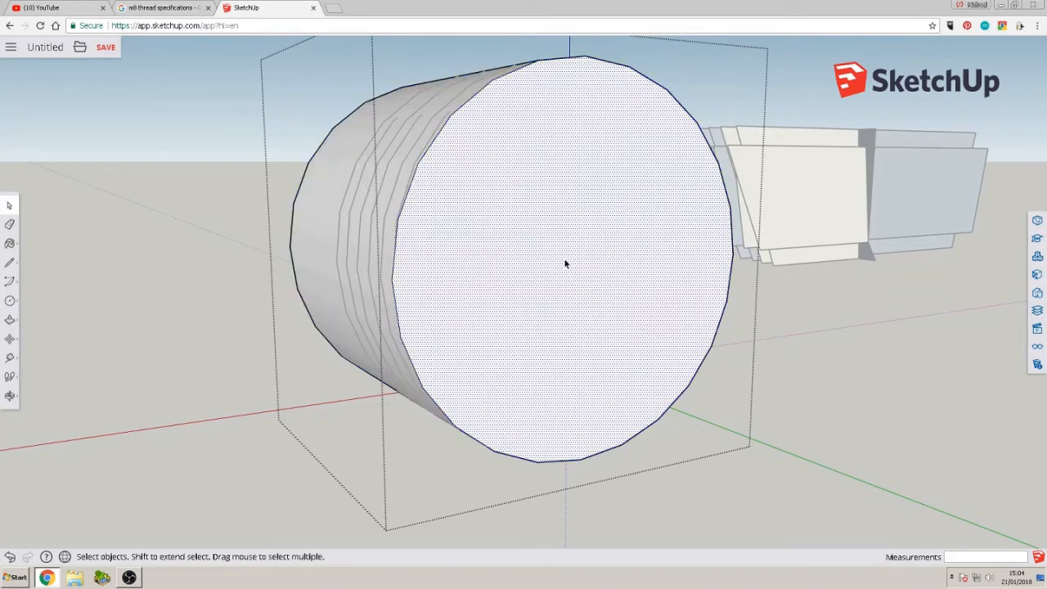
pyautogui.press('Delete')
# Inspect the intersection lines on the inner cylinder and the outer cylinder's curved surface through the open end
pyautogui.moveTo(625, 304); pyautogui.dragTo(439, 374, button='middle')
pyautogui.scroll(3, 546, 143)
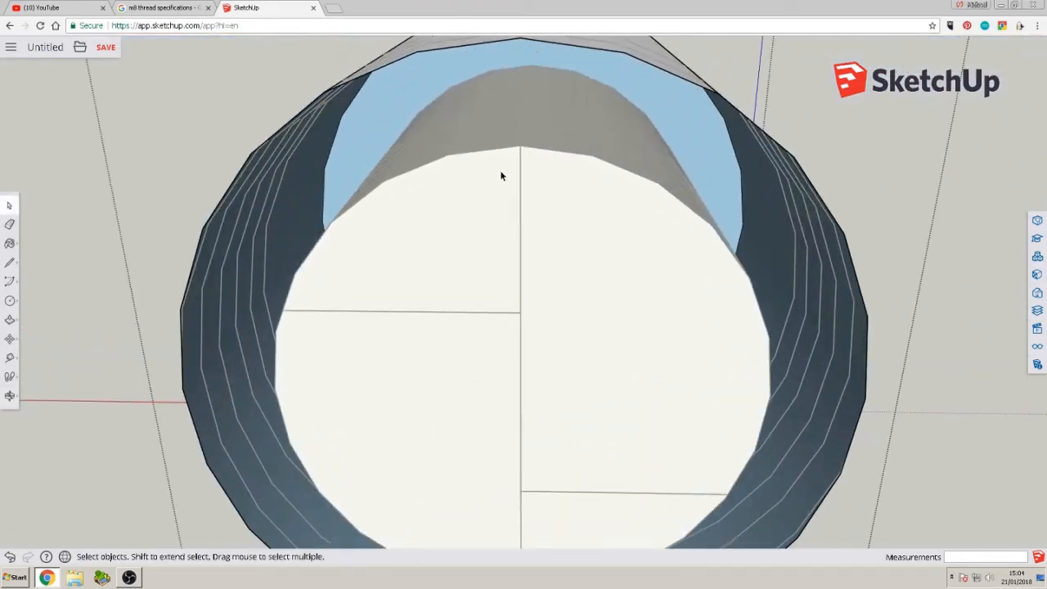
pyautogui.moveTo(500, 171); pyautogui.dragTo(587, 227, button='middle')
pyautogui.click(438, 125)
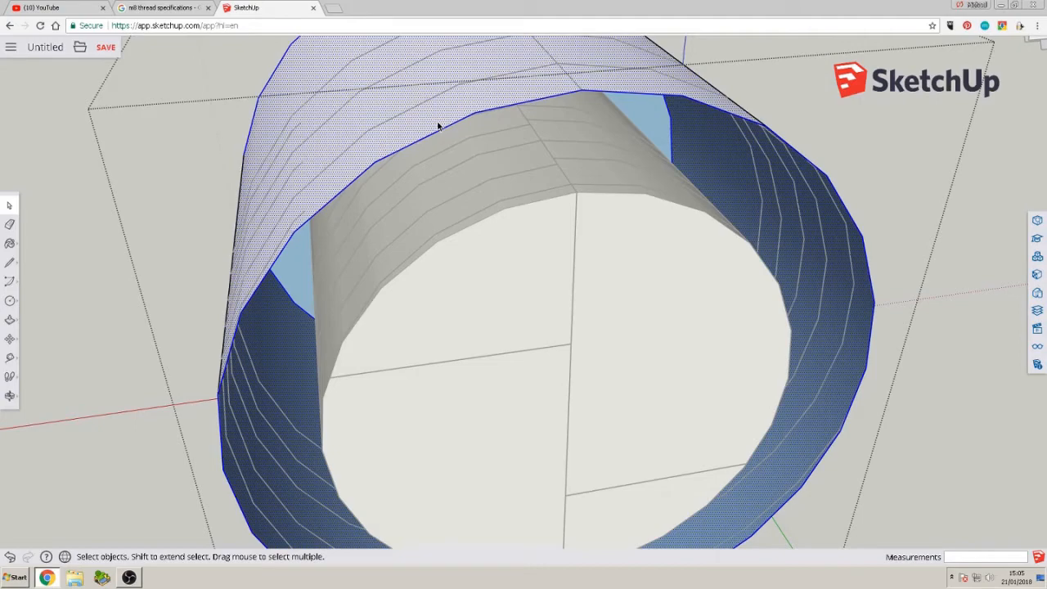
pyautogui.scroll(-3, 438, 125)
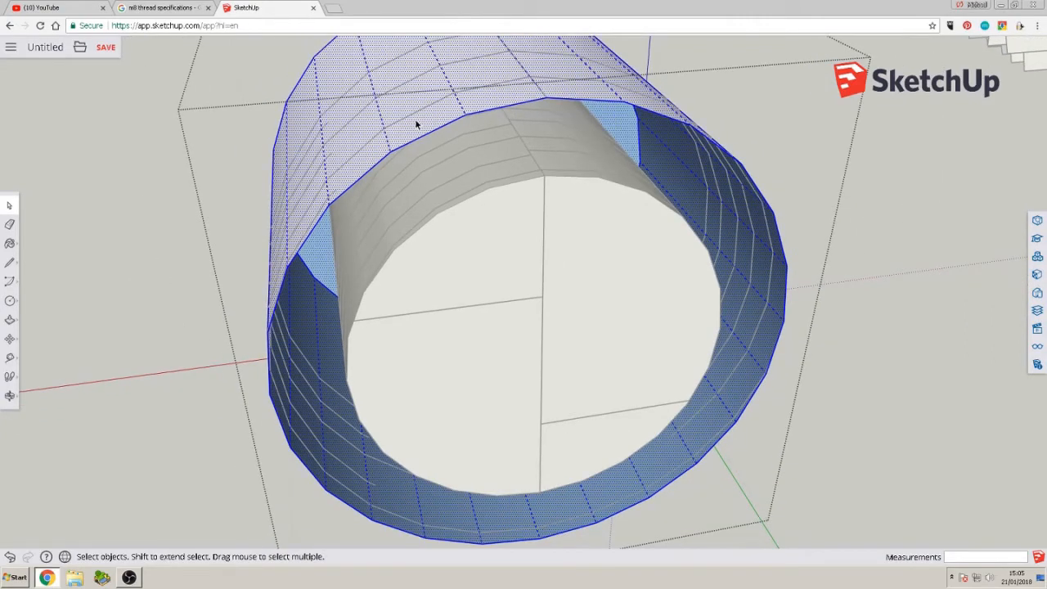
pyautogui.moveTo(389, 133); pyautogui.dragTo(524, 151, button='middle')
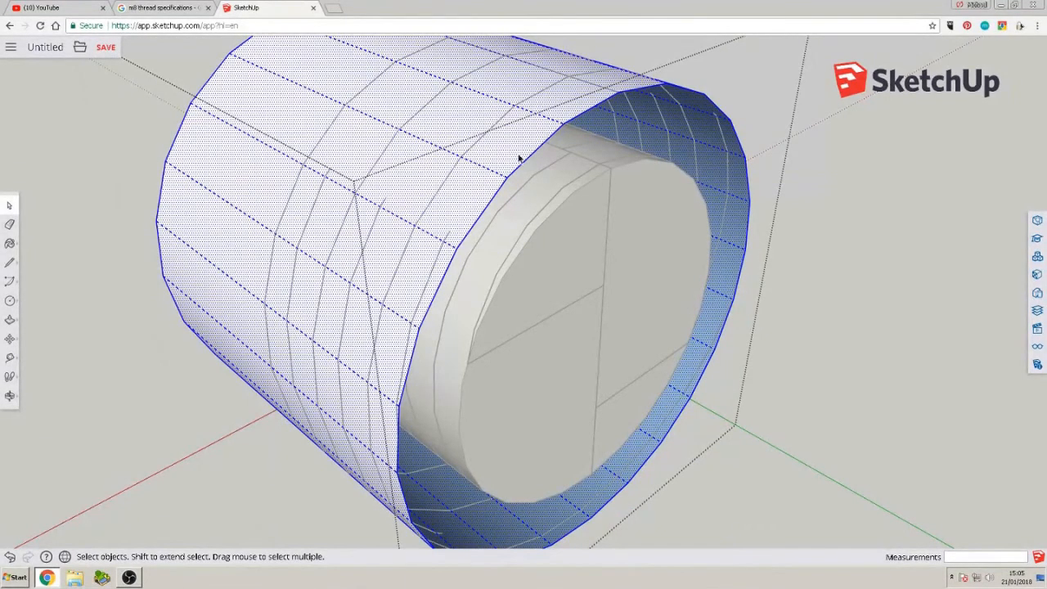
pyautogui.scroll(-4, 627, 159)
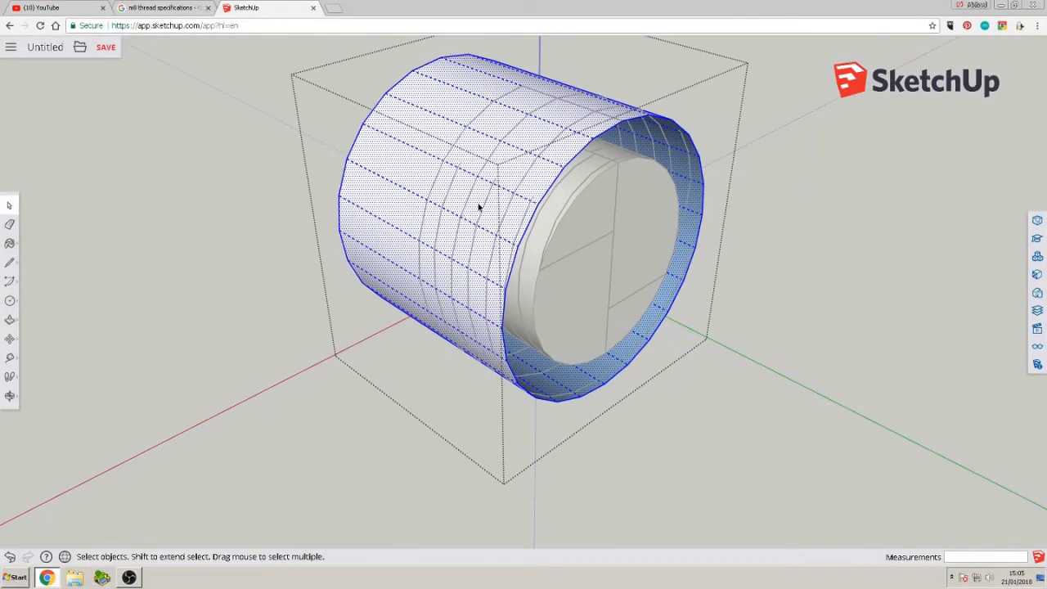
pyautogui.scroll(-5, 578, 137)
pyautogui.moveTo(578, 137); pyautogui.dragTo(551, 139, button='middle')
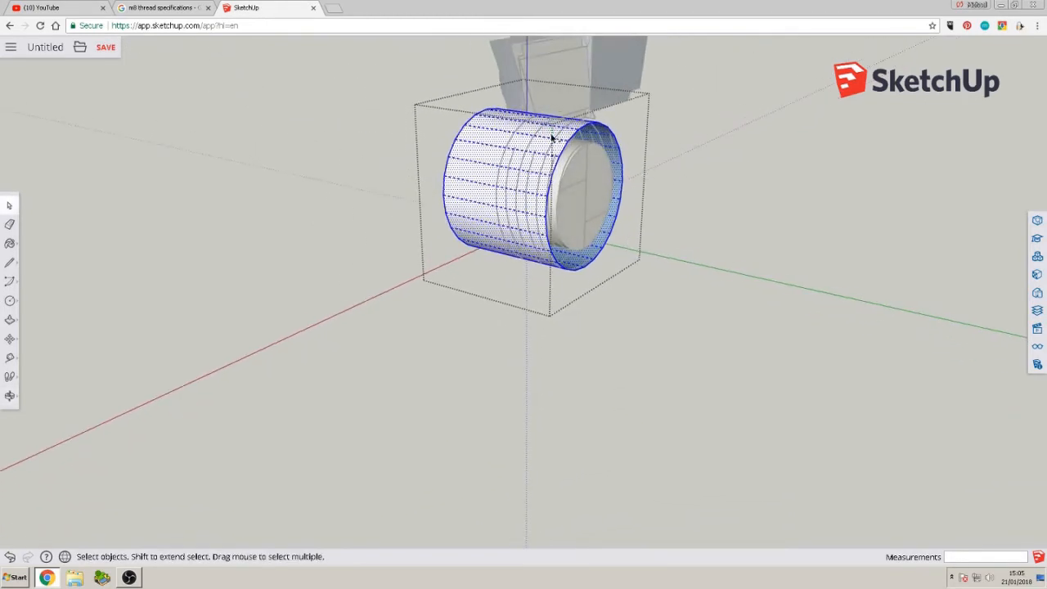
# Undo the recent edits back to before the thread group was moved, and save the model
pyautogui.hotkey('ctrl', 'z')
pyautogui.hotkey('ctrl', 'z')
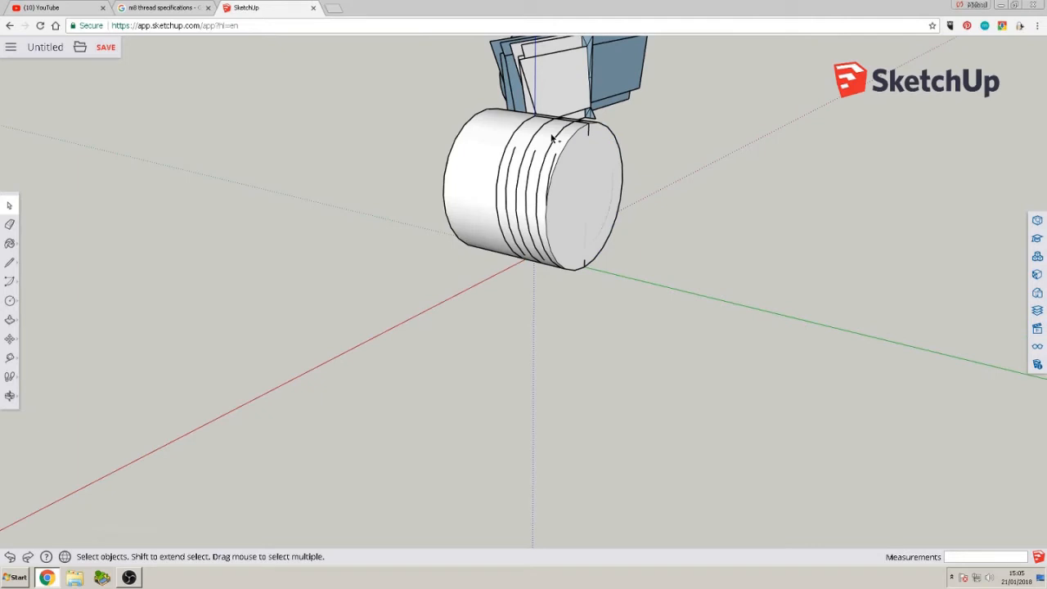
pyautogui.hotkey('ctrl', 'z')
pyautogui.hotkey('ctrl', 'z')
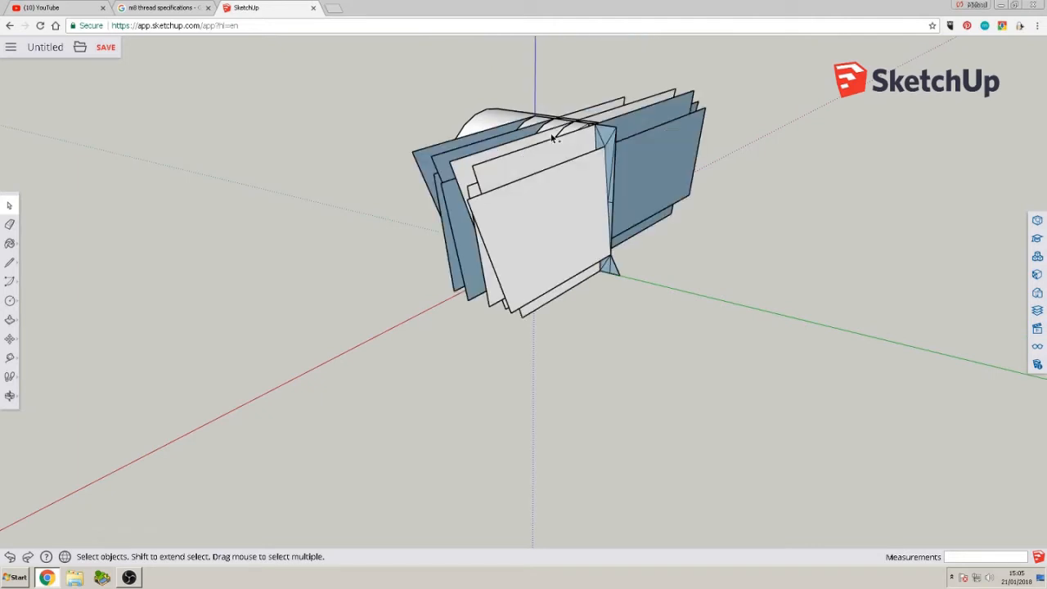
pyautogui.hotkey('ctrl', 's')
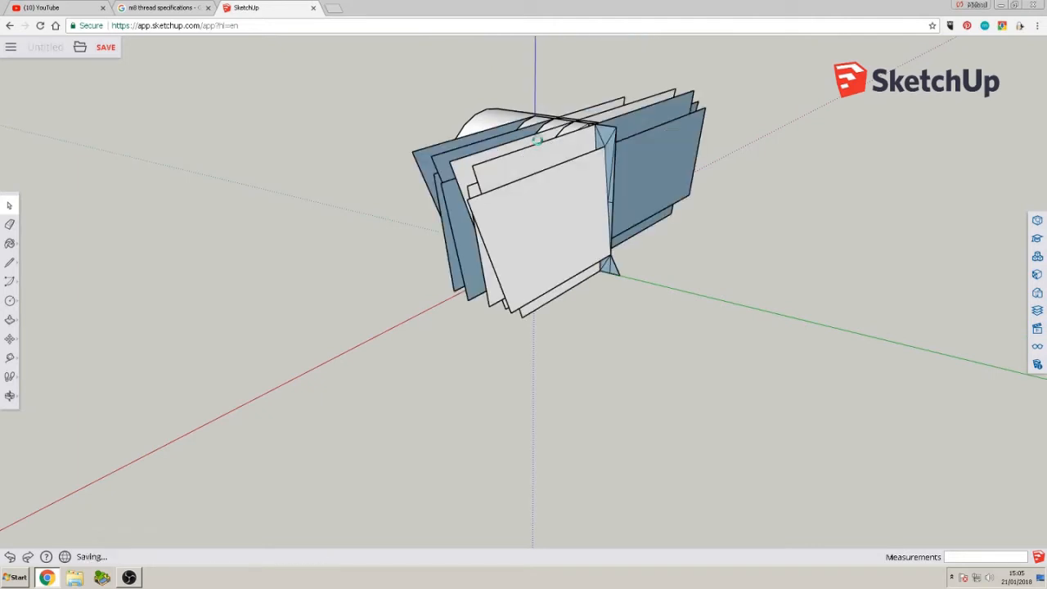
# Open the outer cylinder group and intersect its curved face with the model
pyautogui.moveTo(536, 140); pyautogui.dragTo(667, 212, button='middle')
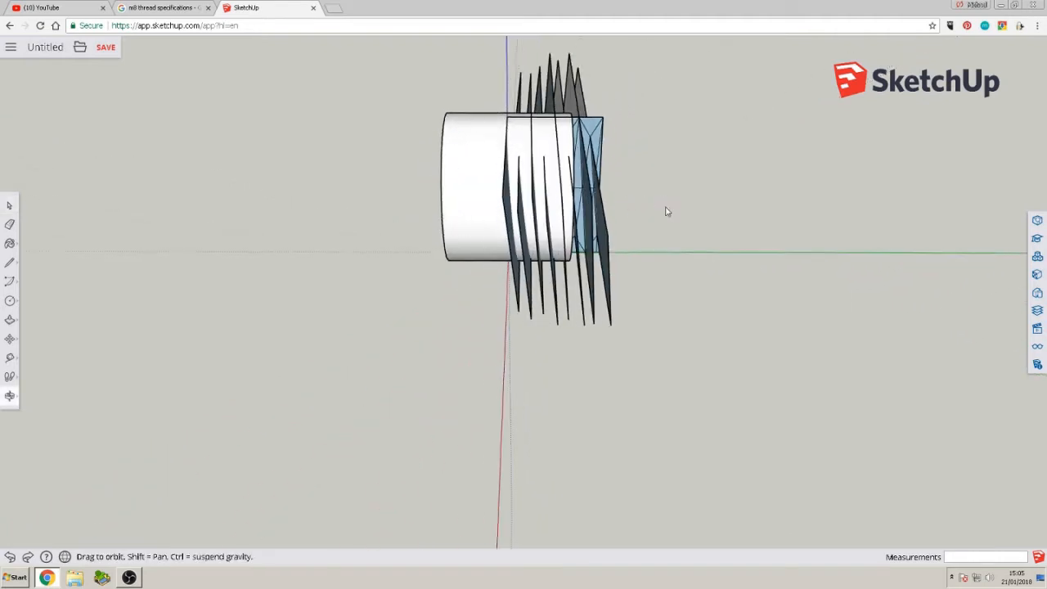
pyautogui.click(448, 166)
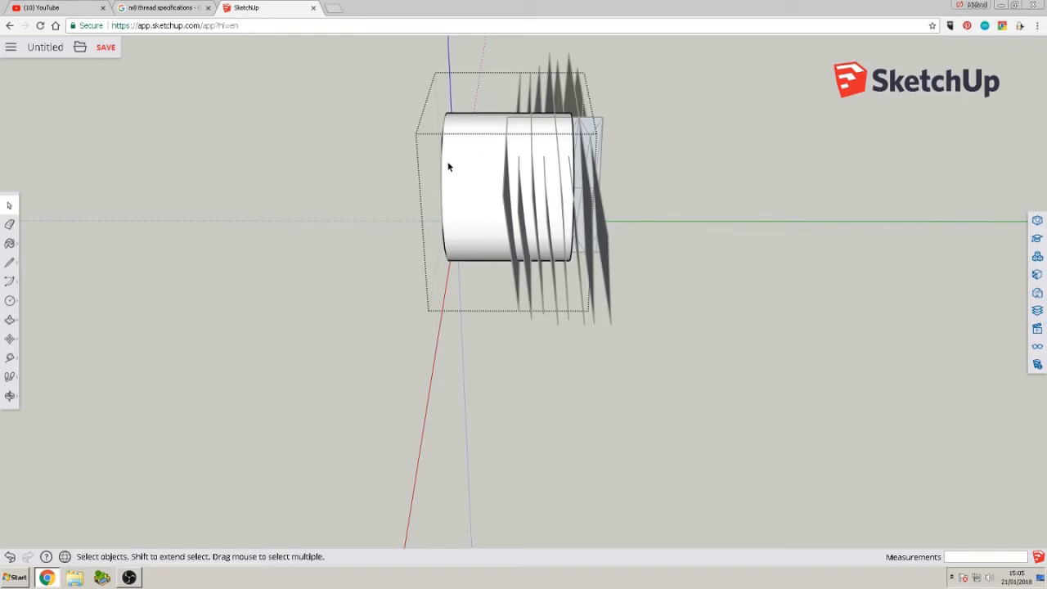
pyautogui.rightClick(448, 167)
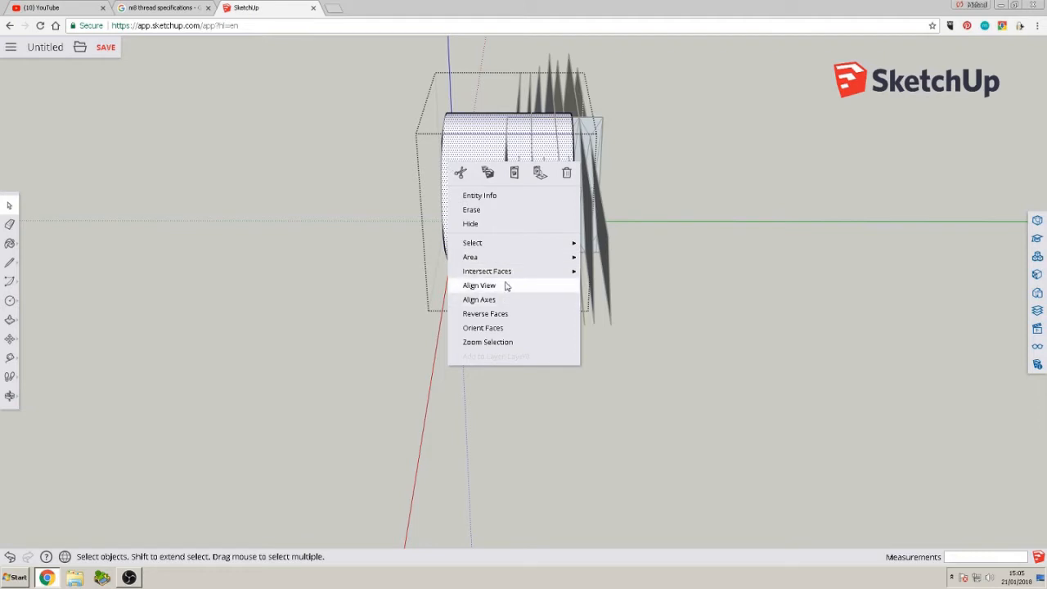
pyautogui.moveTo(507, 272)
pyautogui.click(611, 273)
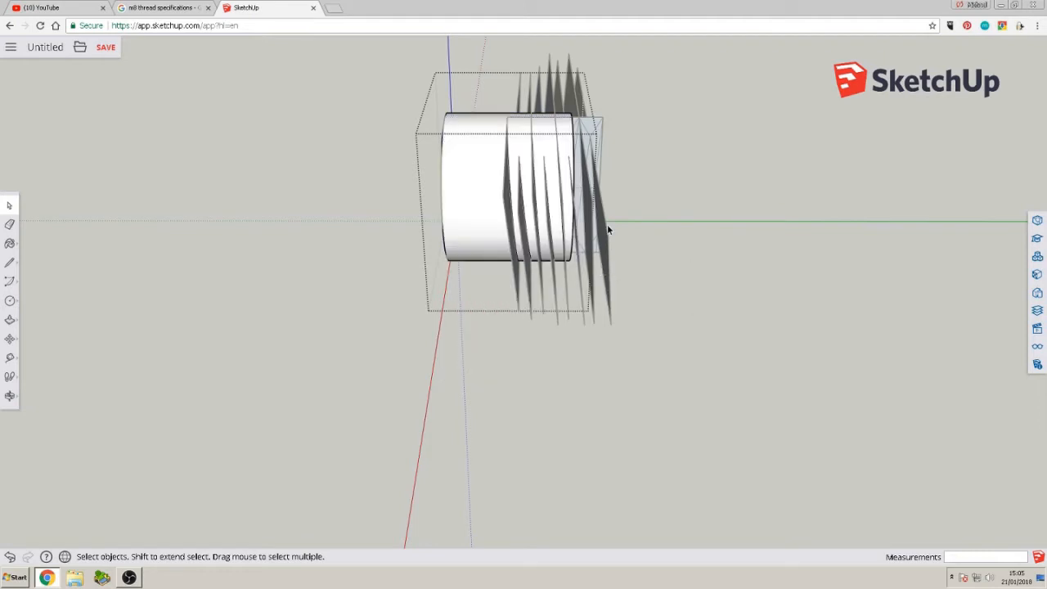
# Try to intersect the inner cylinder's flat end face with the model inside its open group
pyautogui.moveTo(607, 229); pyautogui.dragTo(722, 205, button='middle')
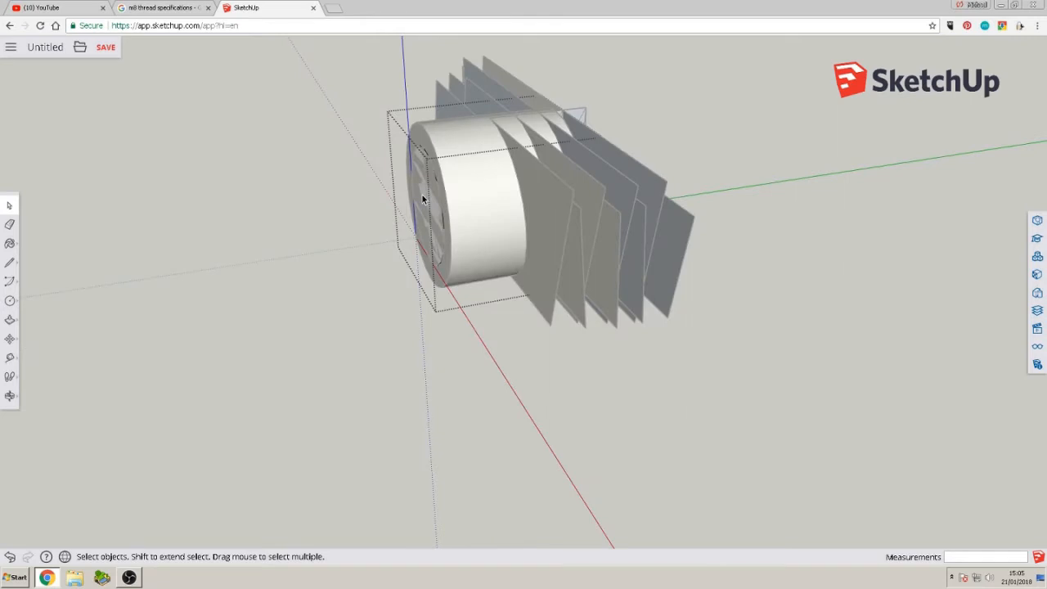
pyautogui.rightClick(422, 195)
pyautogui.moveTo(475, 304)
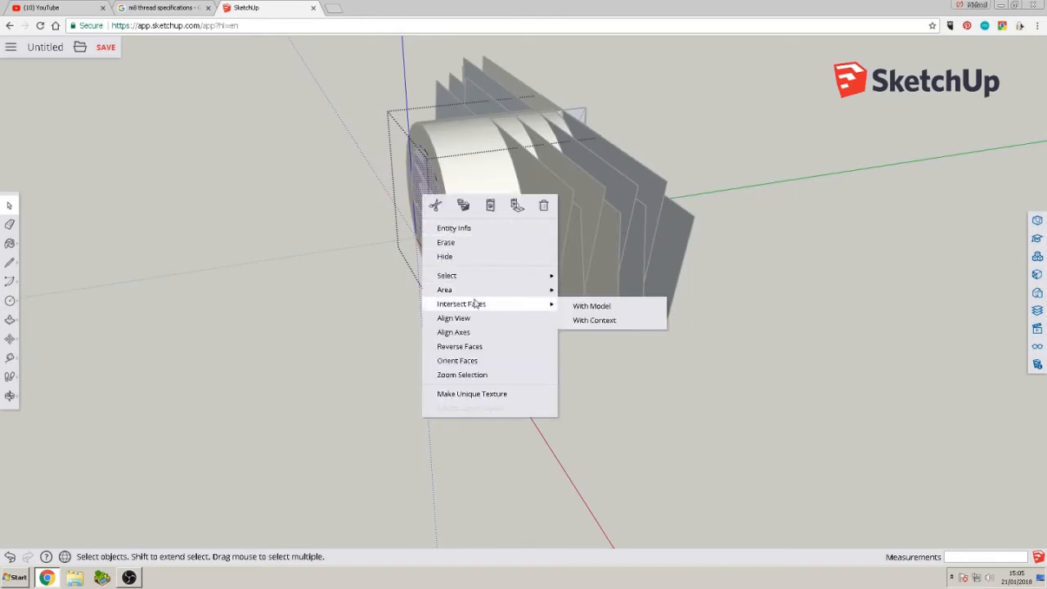
pyautogui.click(580, 307)
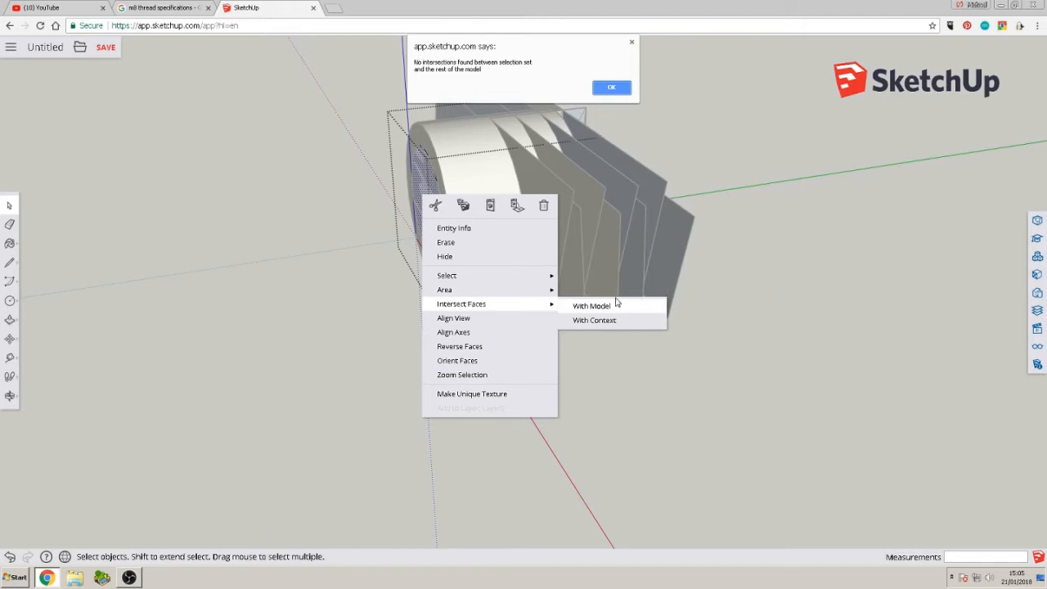
pyautogui.click(609, 84)
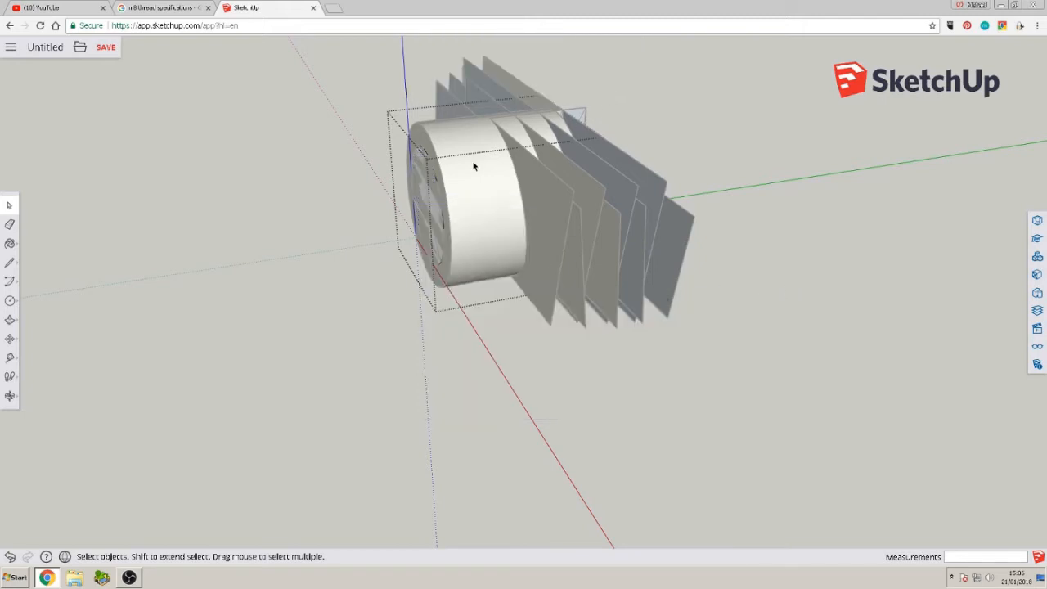
# Reopen the inner cylinder group, retry intersecting its circular end face with the model, and close the group
pyautogui.moveTo(412, 164)
pyautogui.mouseDown(button='middle')
pyautogui.moveTo(619, 171)
pyautogui.moveTo(377, 343)
pyautogui.mouseUp(button='middle')
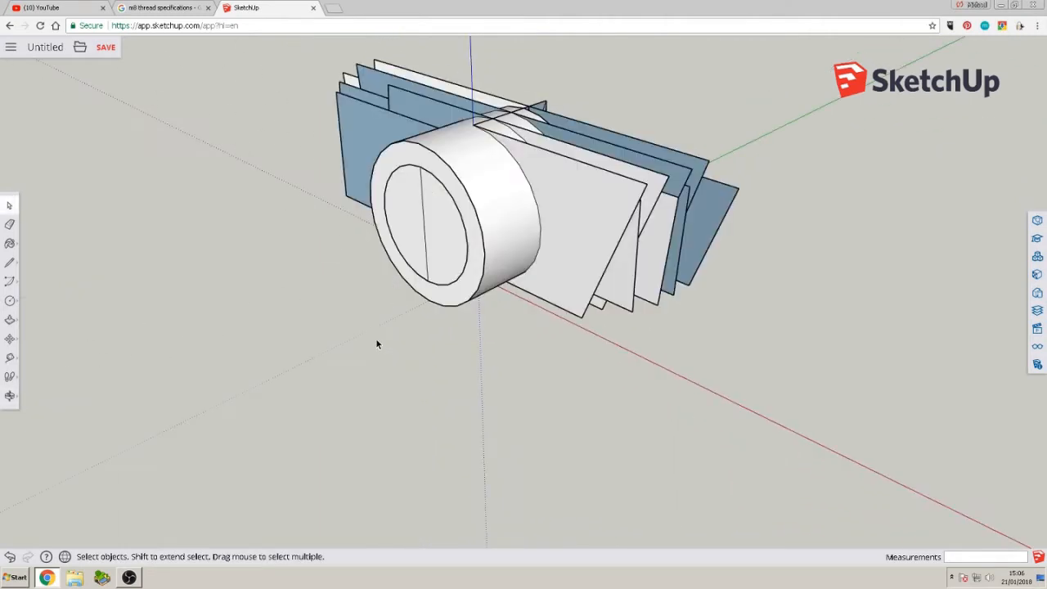
pyautogui.click(436, 258)
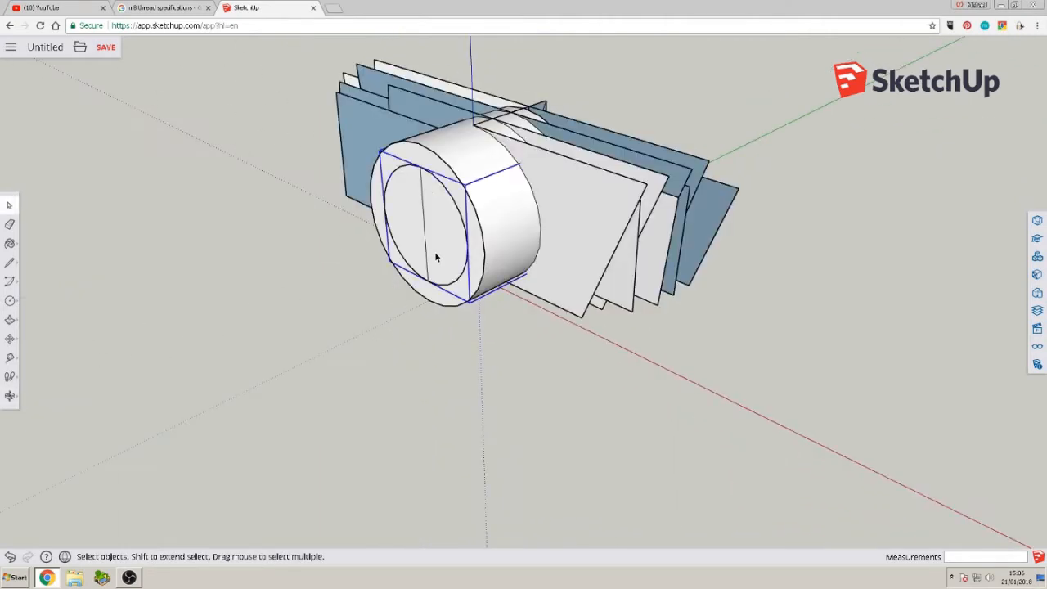
pyautogui.doubleClick(436, 258)
pyautogui.rightClick(435, 257)
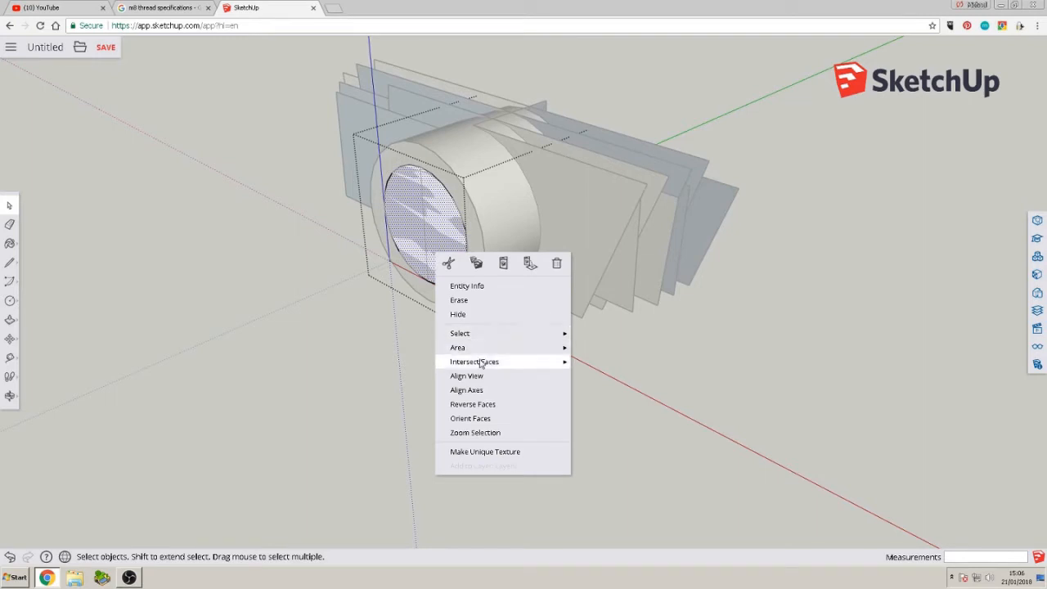
pyautogui.moveTo(480, 363)
pyautogui.click(608, 365)
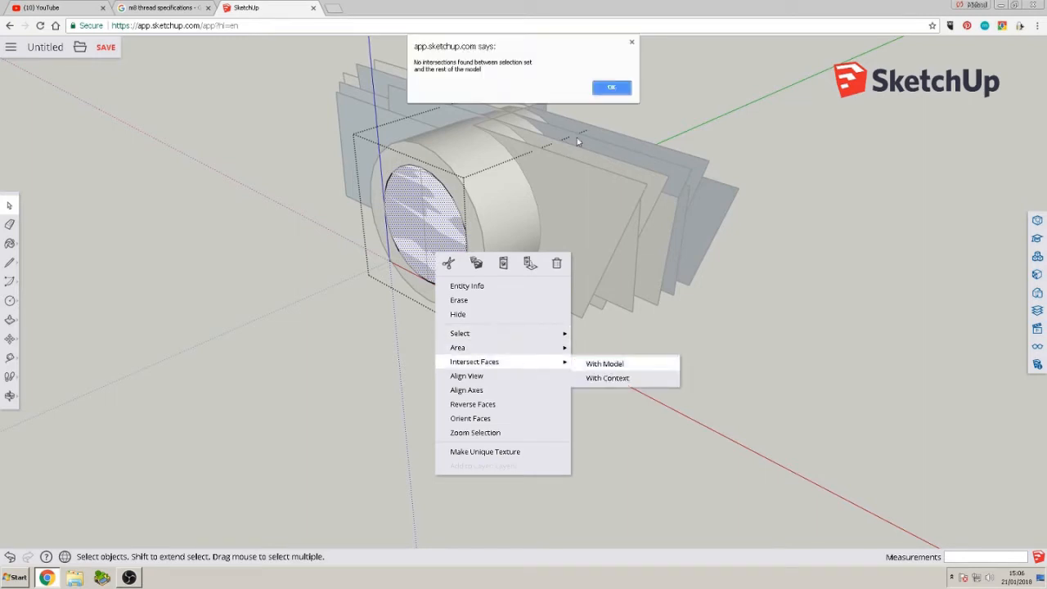
pyautogui.click(611, 86)
pyautogui.moveTo(677, 187); pyautogui.dragTo(114, 221, button='middle')
pyautogui.moveTo(453, 197); pyautogui.dragTo(888, 243, button='middle')
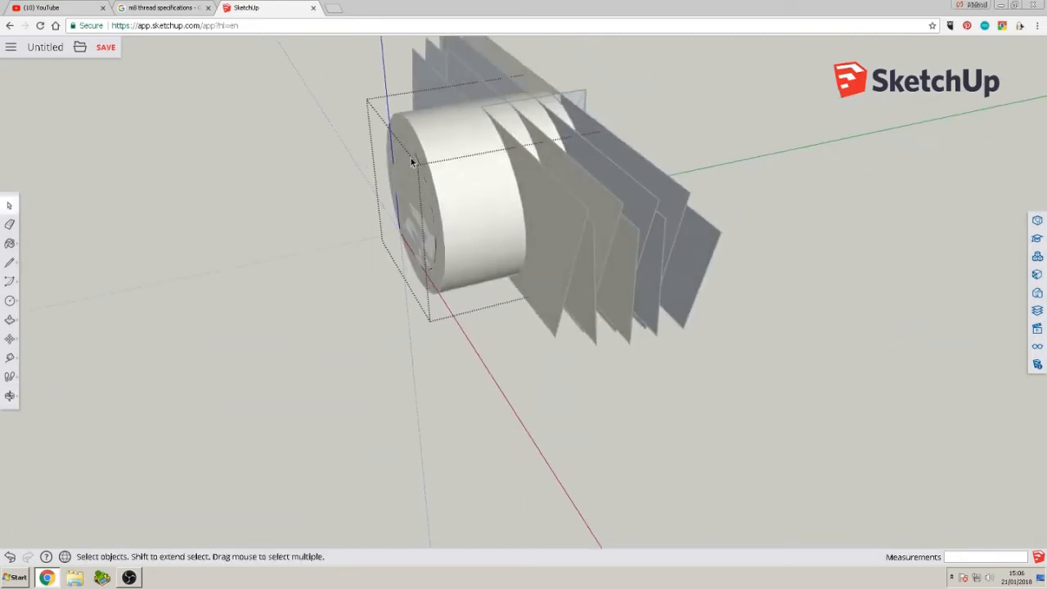
pyautogui.scroll(3, 412, 161)
pyautogui.moveTo(376, 170); pyautogui.dragTo(532, 133, button='middle')
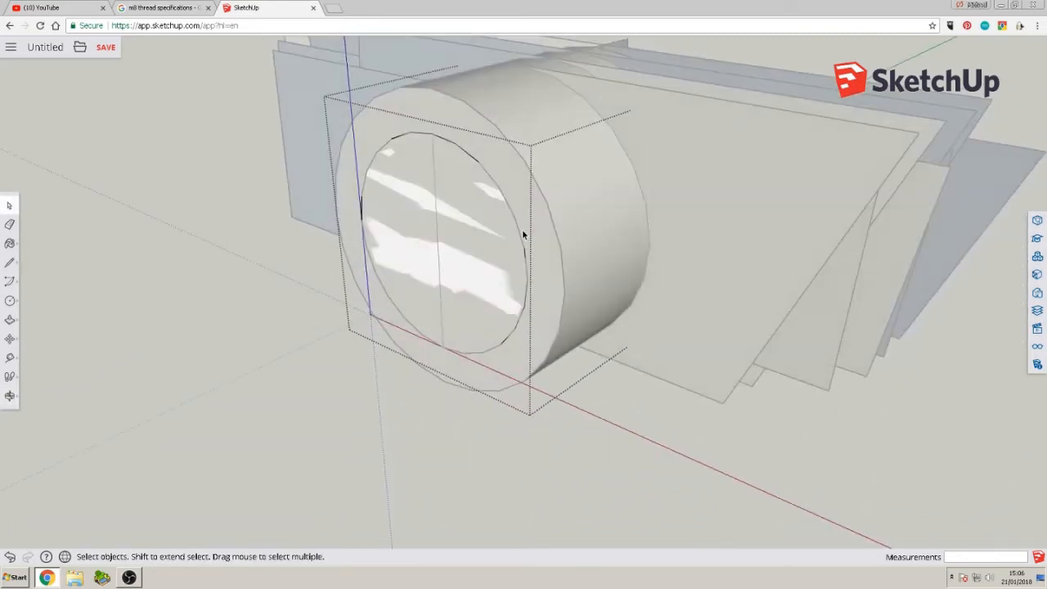
pyautogui.click(437, 416)
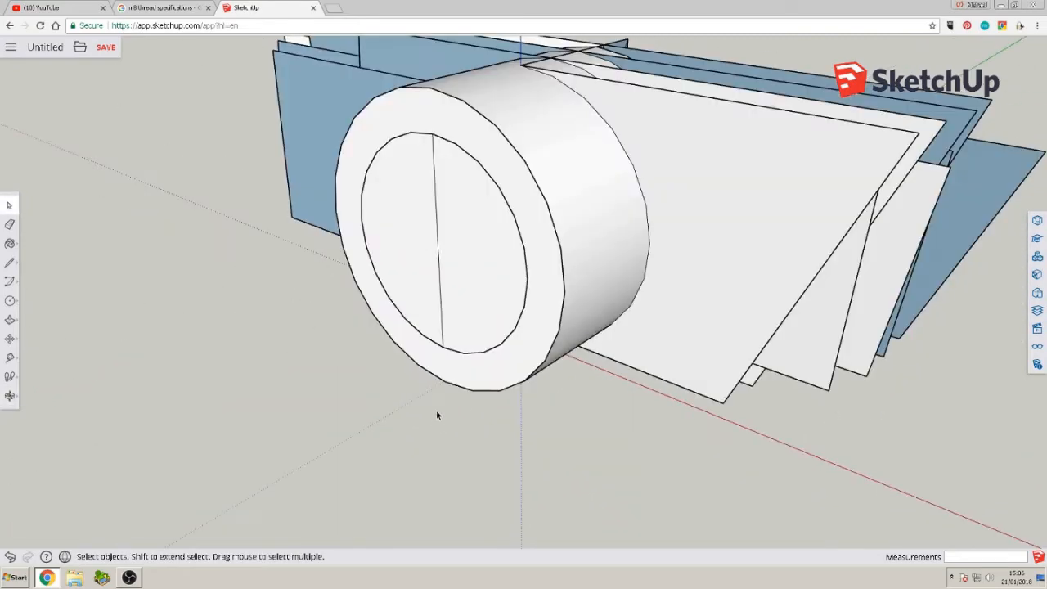
# Intersect the whole inner cylinder group with the model from outside the group
pyautogui.moveTo(444, 374); pyautogui.dragTo(512, 332, button='middle')
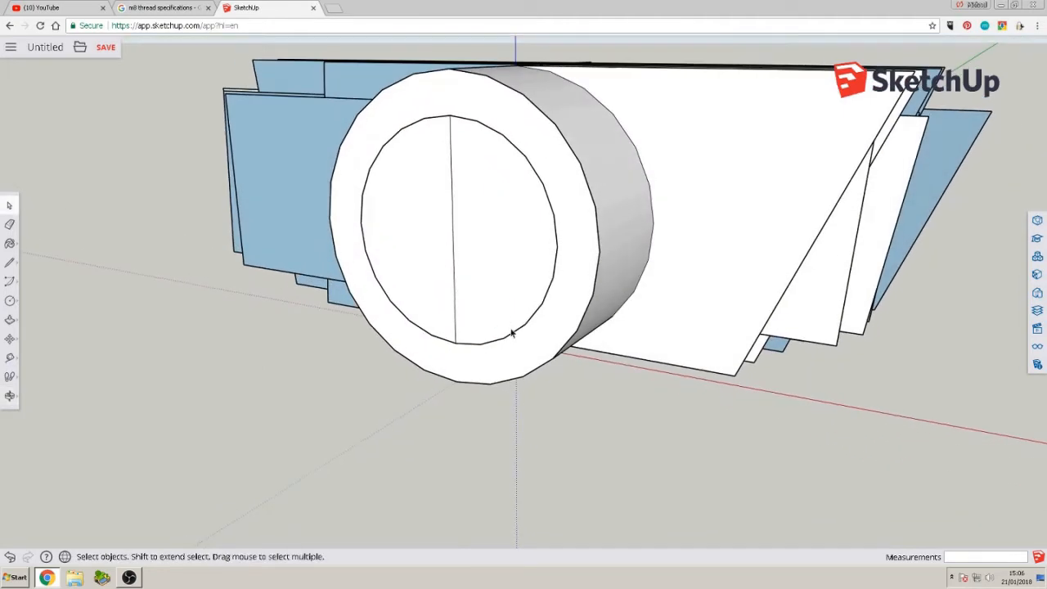
pyautogui.click(524, 284)
pyautogui.rightClick(523, 285)
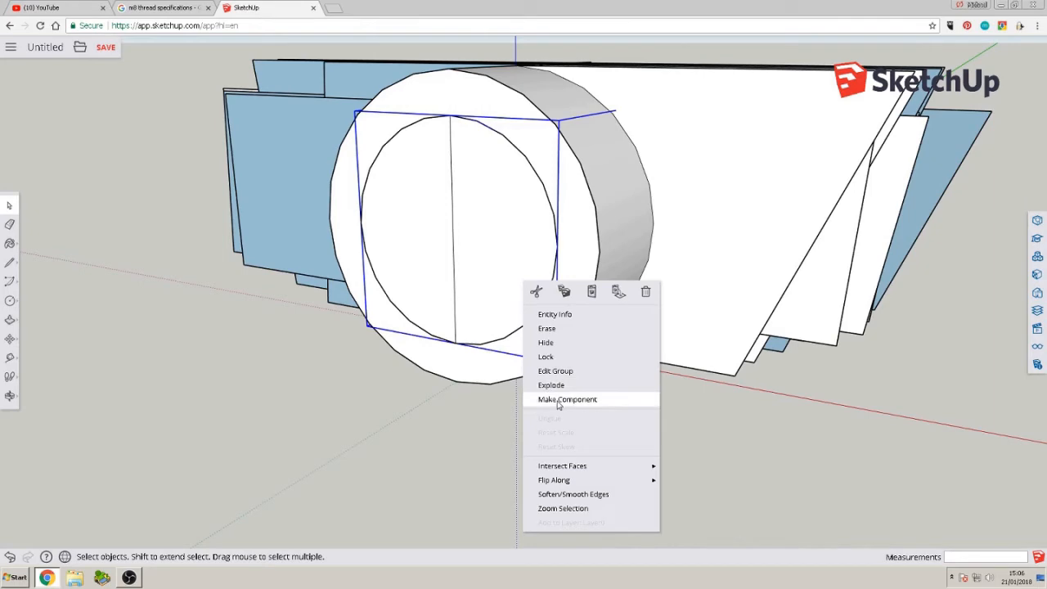
pyautogui.moveTo(579, 469)
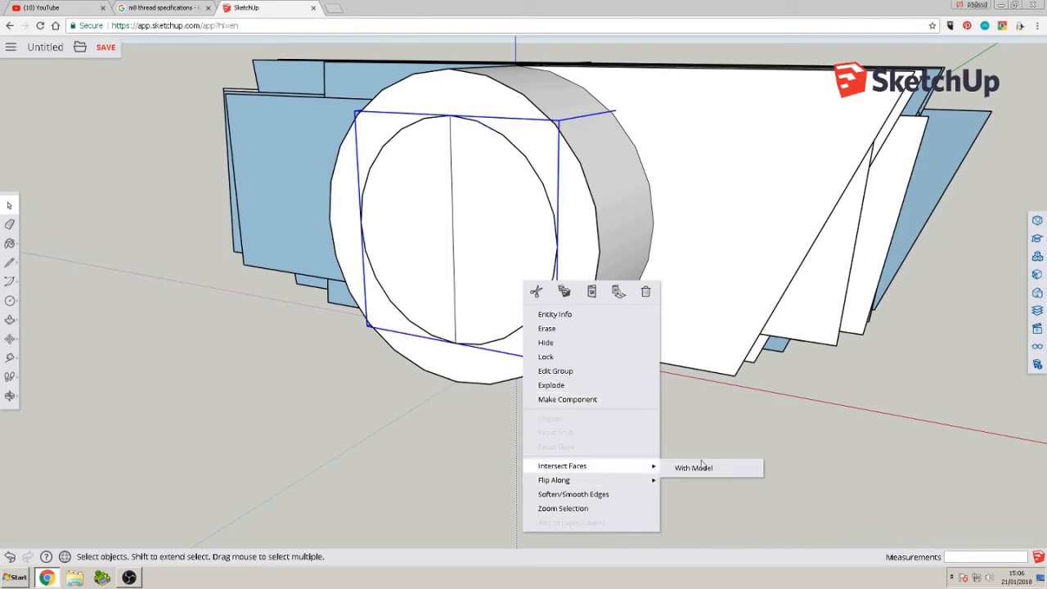
pyautogui.click(694, 468)
# Move the helical thread surface group about 28.3 m away from the cylinders
pyautogui.moveTo(607, 500); pyautogui.dragTo(411, 441, button='middle')
pyautogui.moveTo(587, 438); pyautogui.dragTo(505, 455, button='middle')
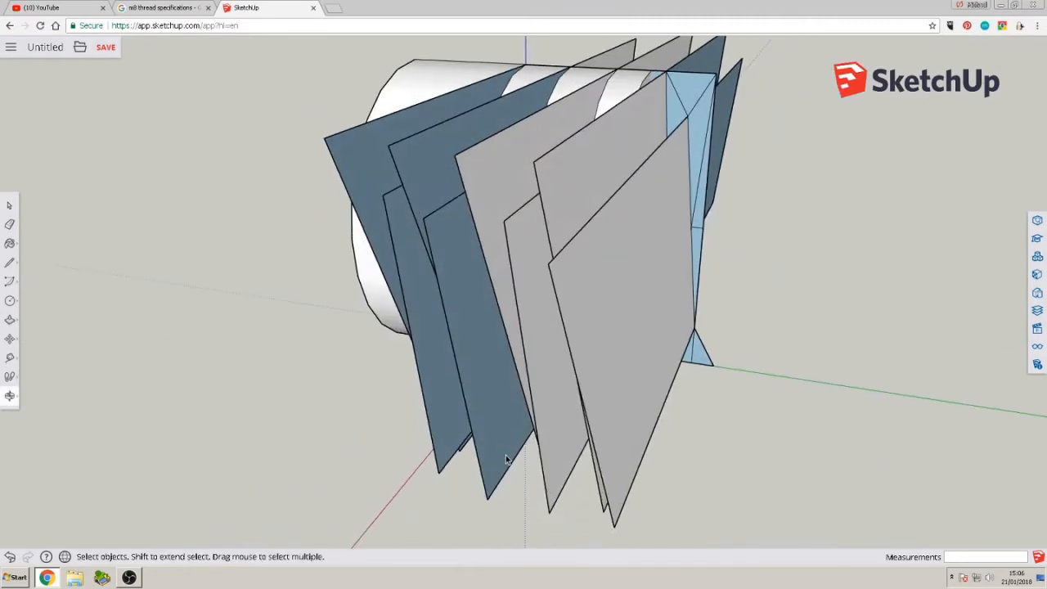
pyautogui.scroll(-5, 539, 357)
pyautogui.click(548, 355)
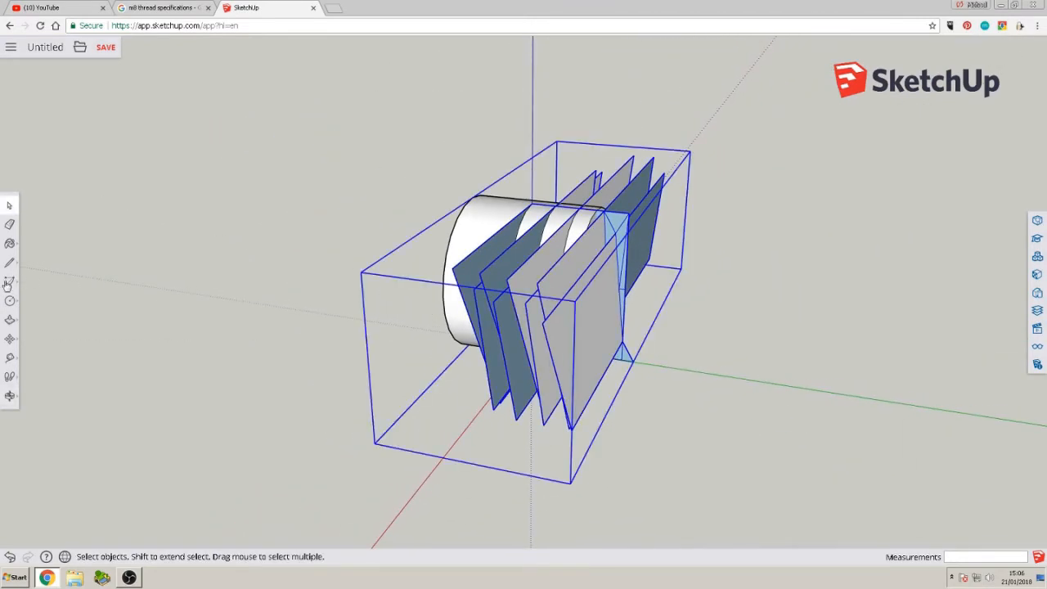
pyautogui.click(10, 339)
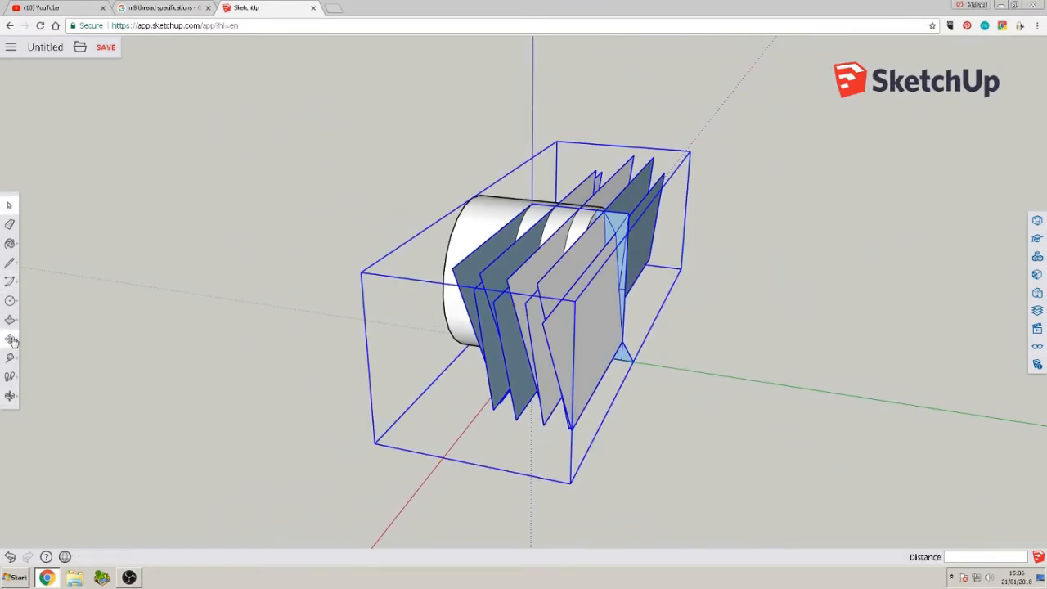
pyautogui.click(452, 265)
pyautogui.click(855, 167)
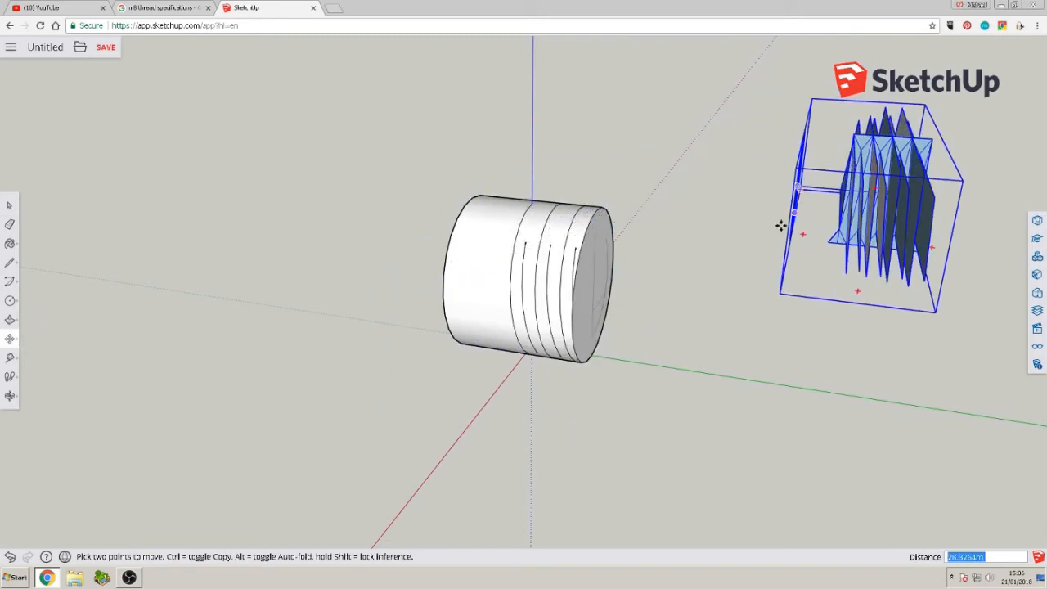
# Open the outer cylinder group for editing and delete its flat end face at the threaded end
pyautogui.moveTo(771, 325); pyautogui.dragTo(590, 257, button='middle')
pyautogui.scroll(3, 496, 247)
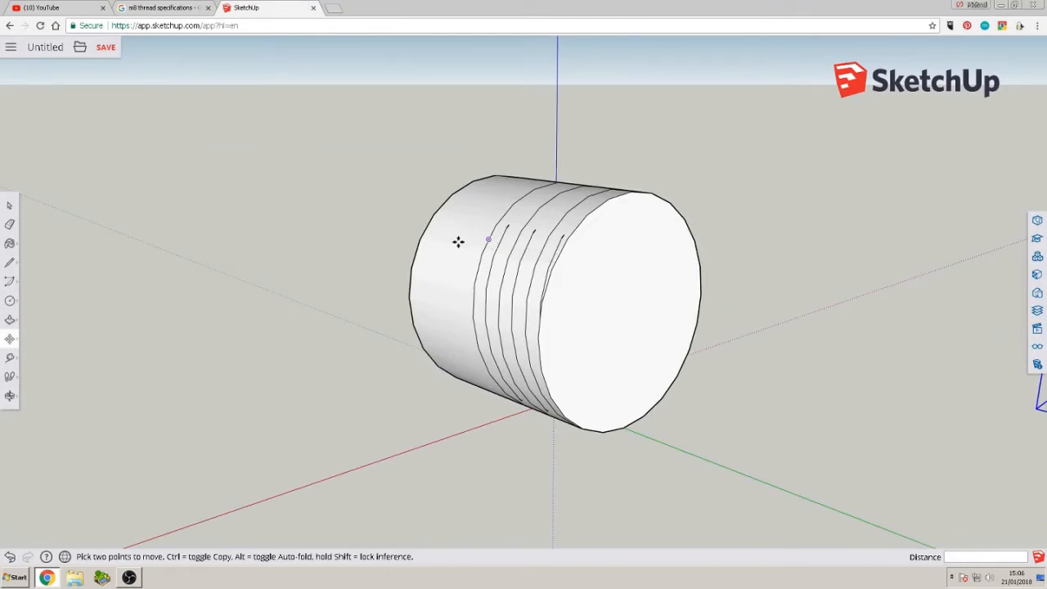
pyautogui.click(10, 207)
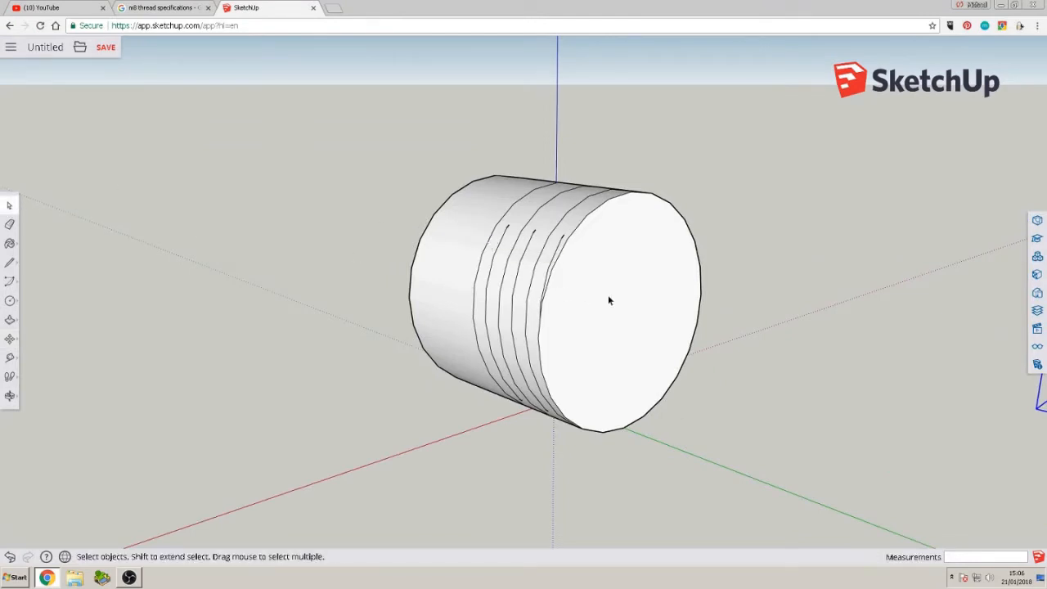
pyautogui.click(607, 299)
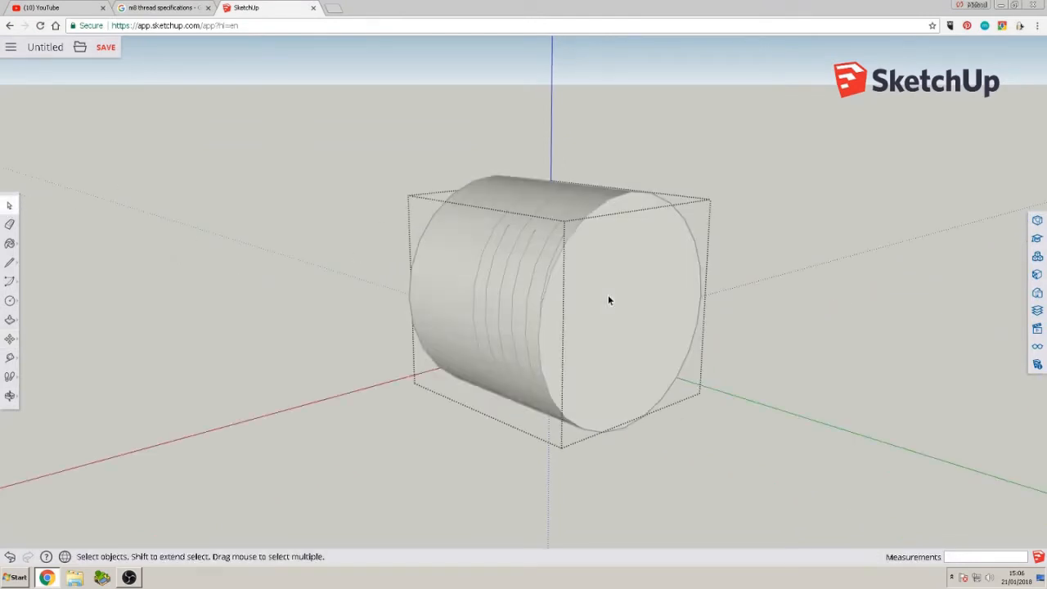
pyautogui.doubleClick(607, 299)
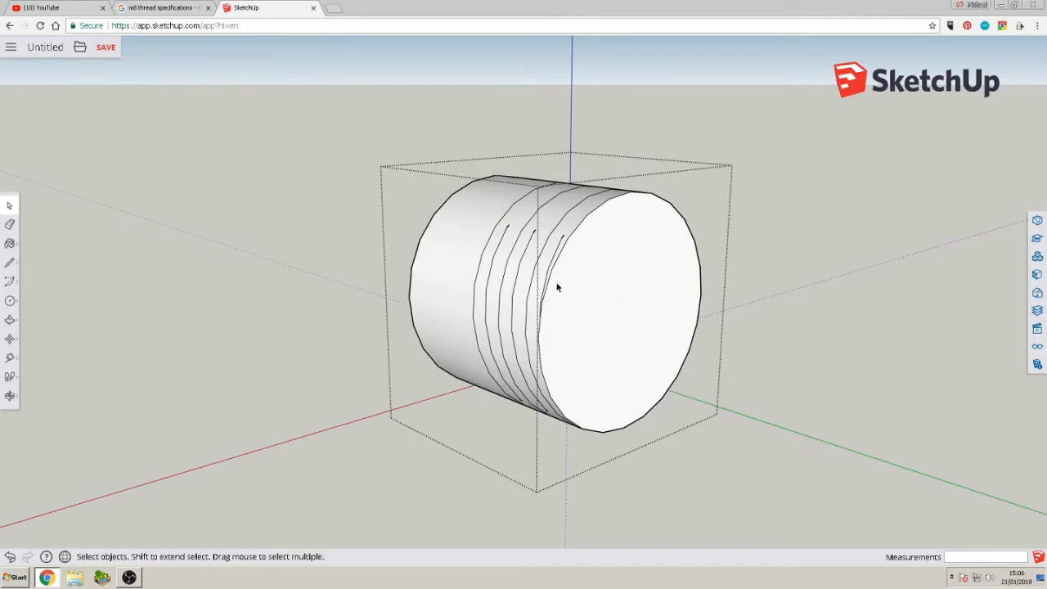
pyautogui.moveTo(494, 205); pyautogui.dragTo(189, 194, button='middle')
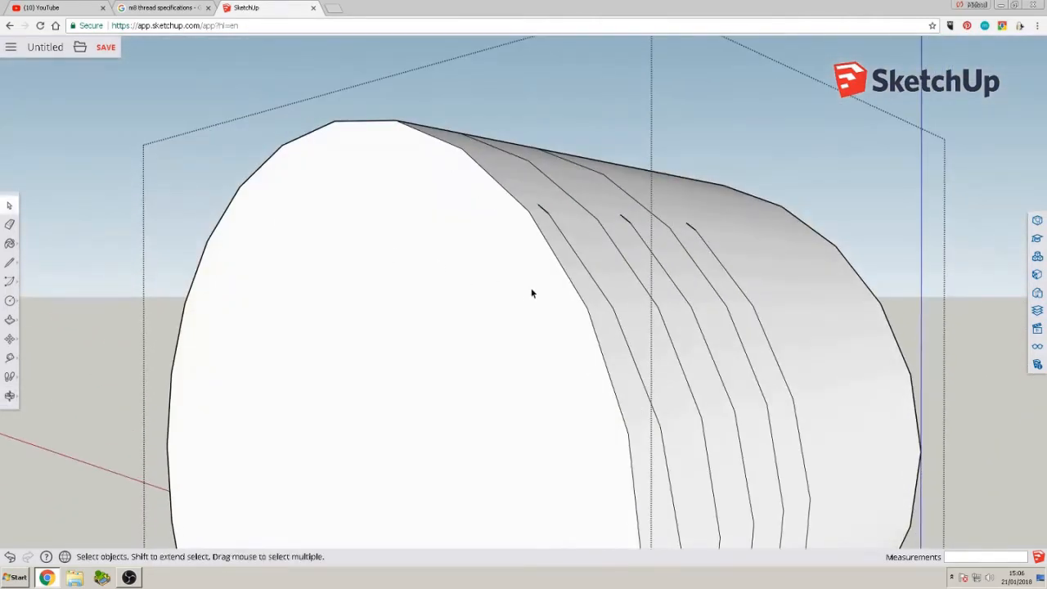
pyautogui.moveTo(533, 292); pyautogui.dragTo(461, 314, button='middle')
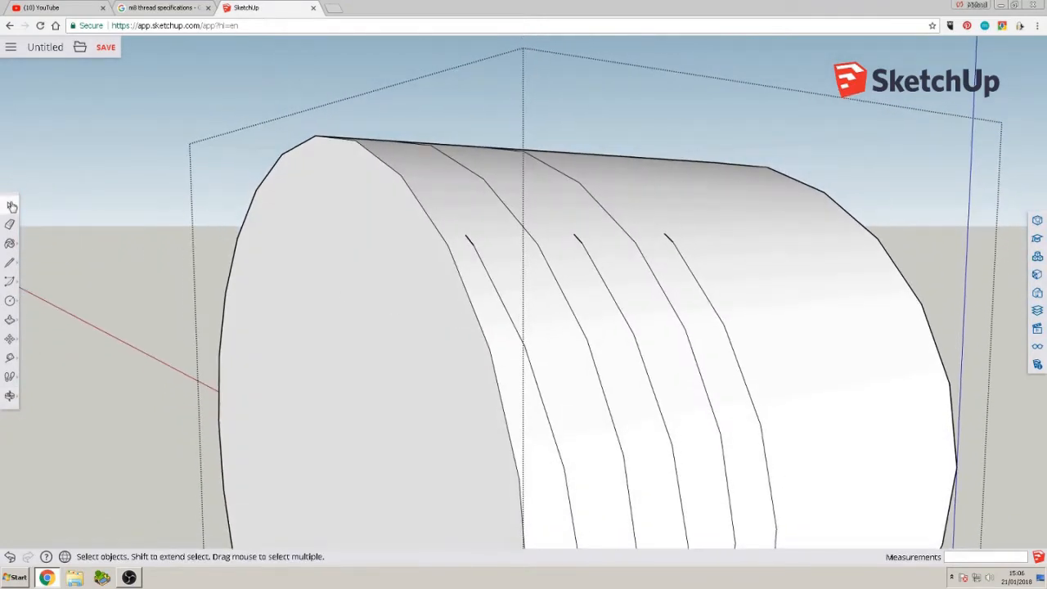
pyautogui.click(344, 308)
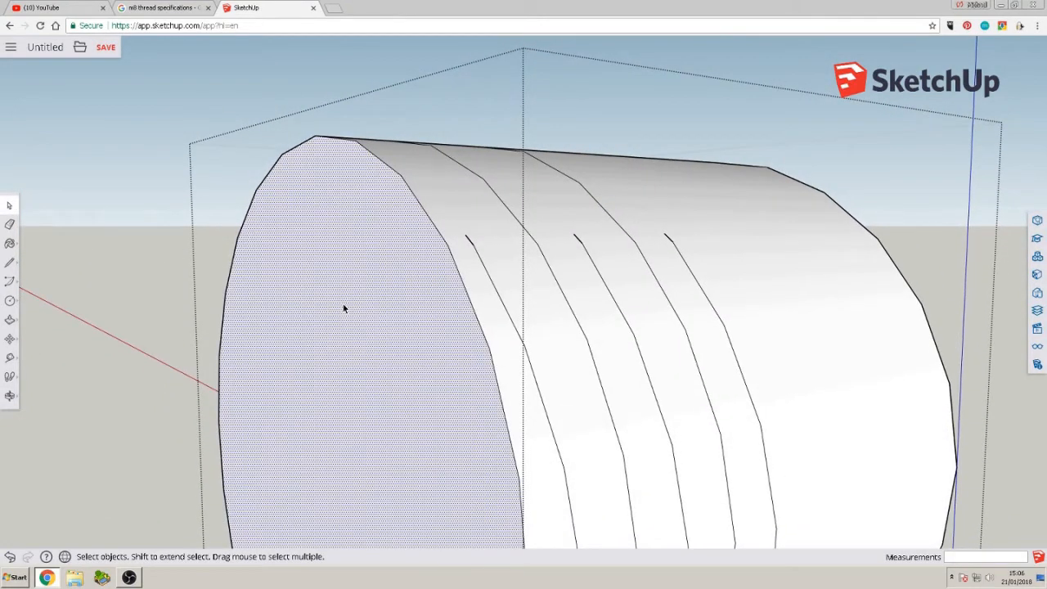
pyautogui.press('Delete')
# Erase a top segment of the innermost broken helix line and an edge at the outer cylinder's open end
pyautogui.moveTo(344, 329); pyautogui.dragTo(577, 300, button='middle')
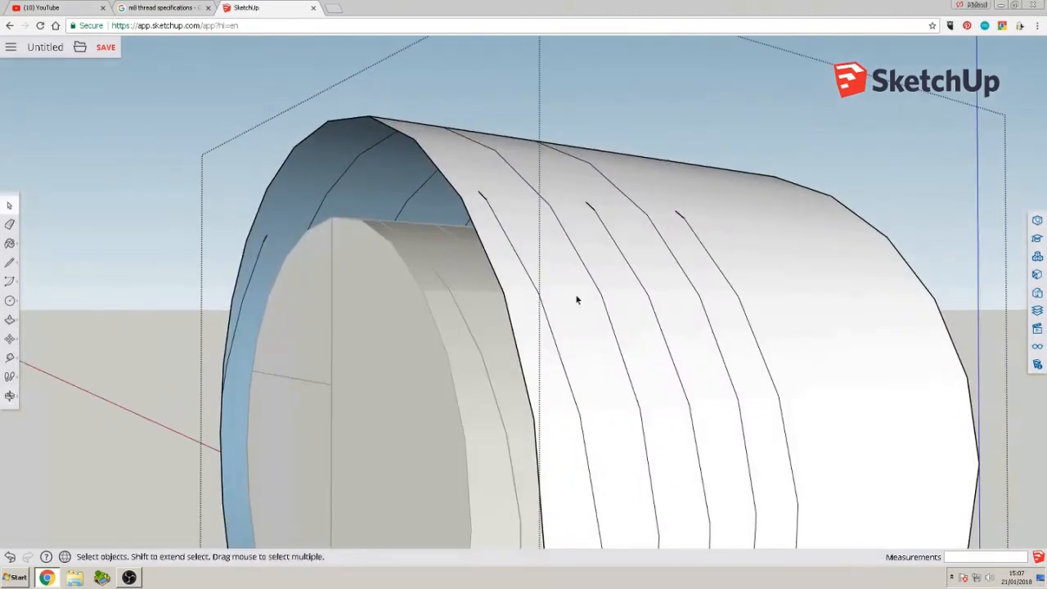
pyautogui.scroll(-4, 286, 268)
pyautogui.moveTo(371, 323); pyautogui.dragTo(245, 357, button='middle')
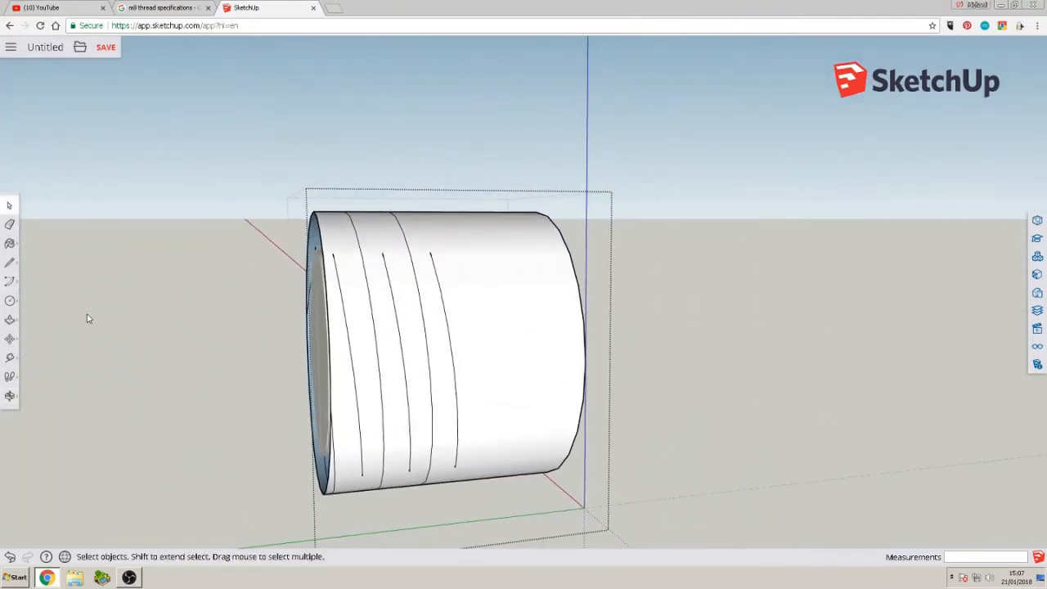
pyautogui.moveTo(89, 319); pyautogui.dragTo(753, 335, button='middle')
pyautogui.moveTo(374, 461); pyautogui.dragTo(623, 428, button='middle')
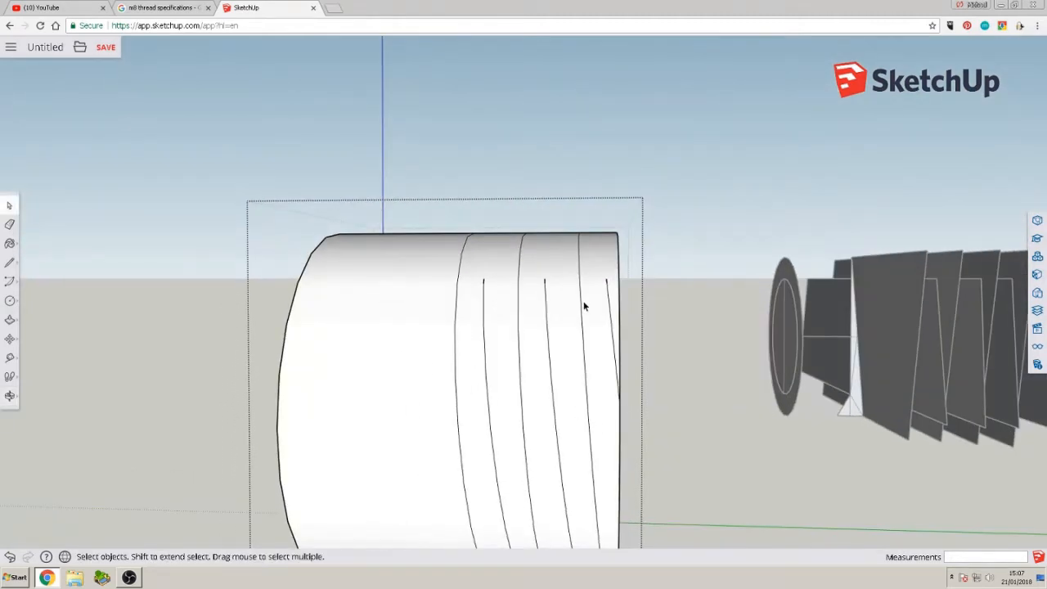
pyautogui.moveTo(470, 301); pyautogui.dragTo(501, 276, button='middle')
pyautogui.scroll(-3, 513, 302)
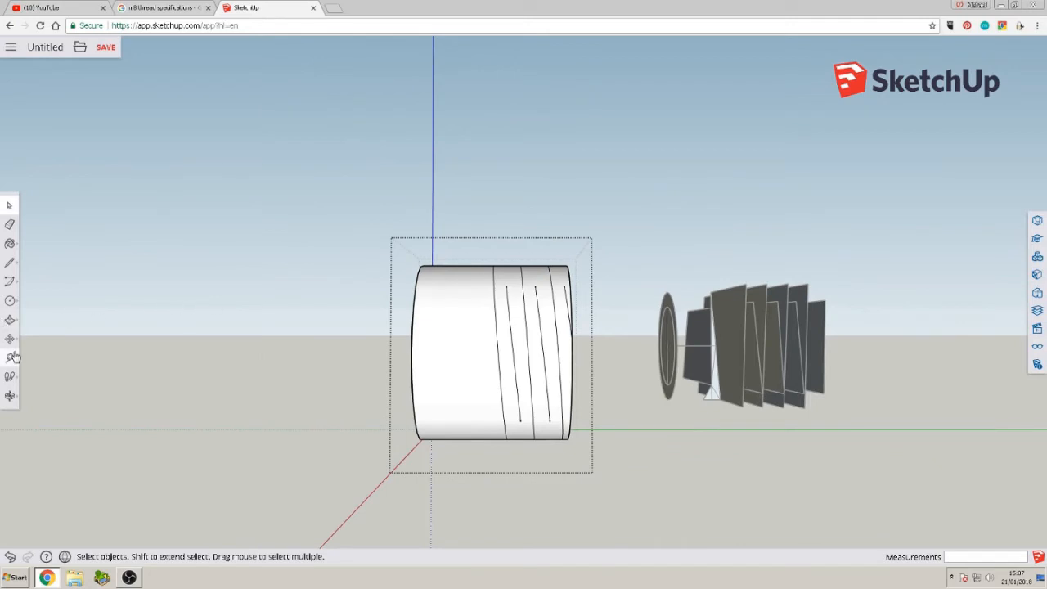
pyautogui.click(9, 224)
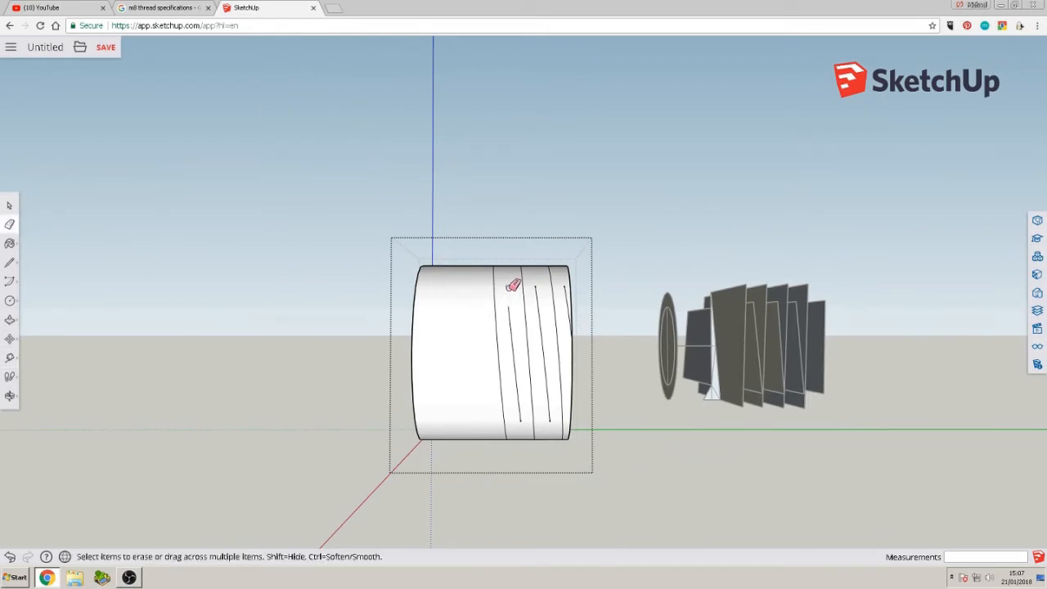
pyautogui.moveTo(553, 289); pyautogui.dragTo(479, 299, button='middle')
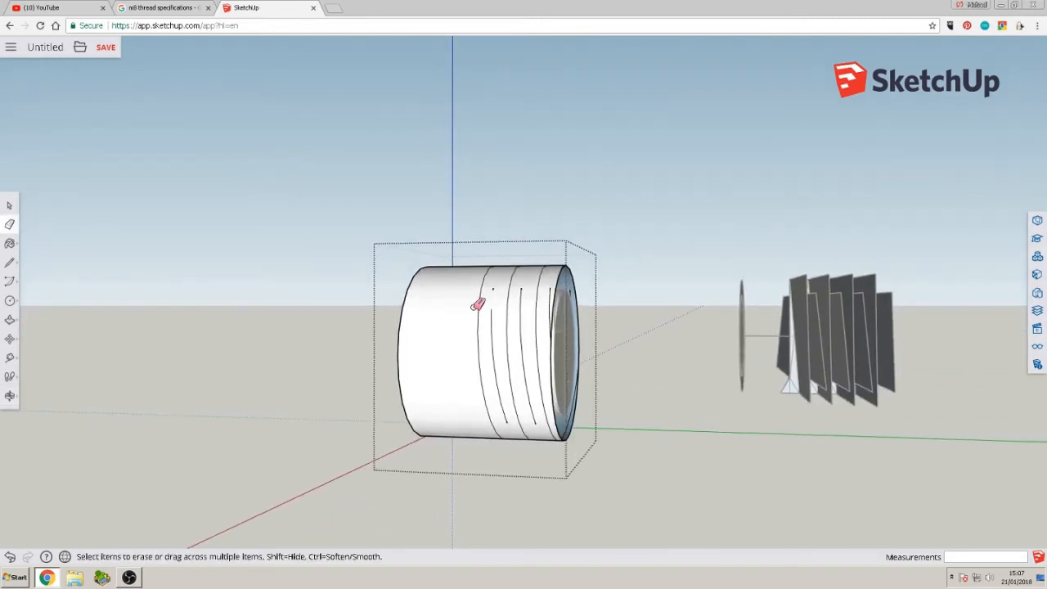
pyautogui.moveTo(547, 283)
pyautogui.mouseDown(button='middle')
pyautogui.moveTo(594, 285)
pyautogui.moveTo(594, 273)
pyautogui.mouseUp(button='middle')
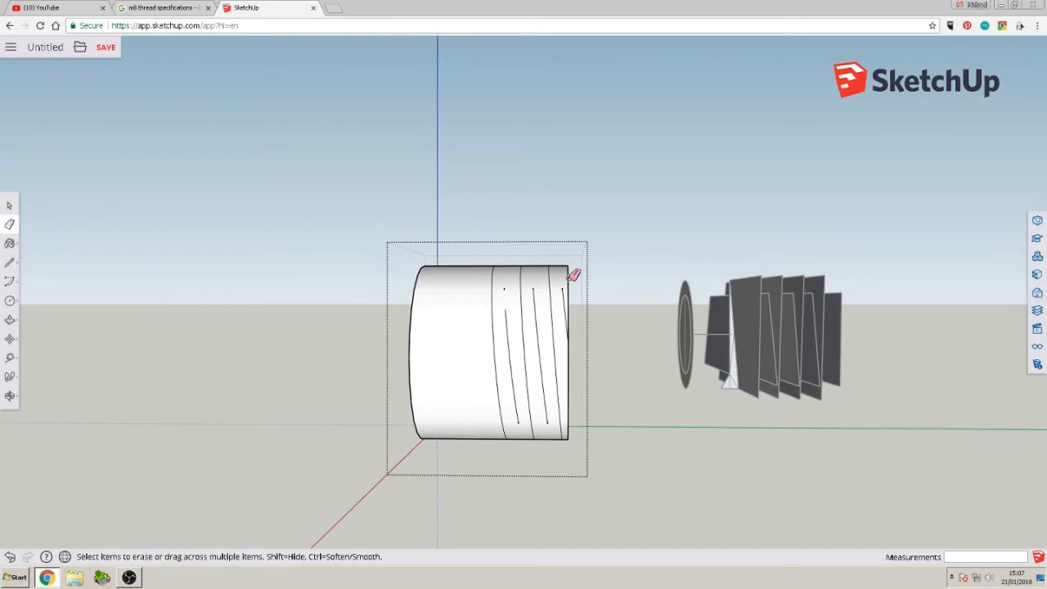
pyautogui.click(569, 278)
# Erase the uppermost segments of the second broken helix line on the outer cylinder
pyautogui.moveTo(570, 296); pyautogui.dragTo(572, 326, button='middle')
pyautogui.scroll(6, 576, 323)
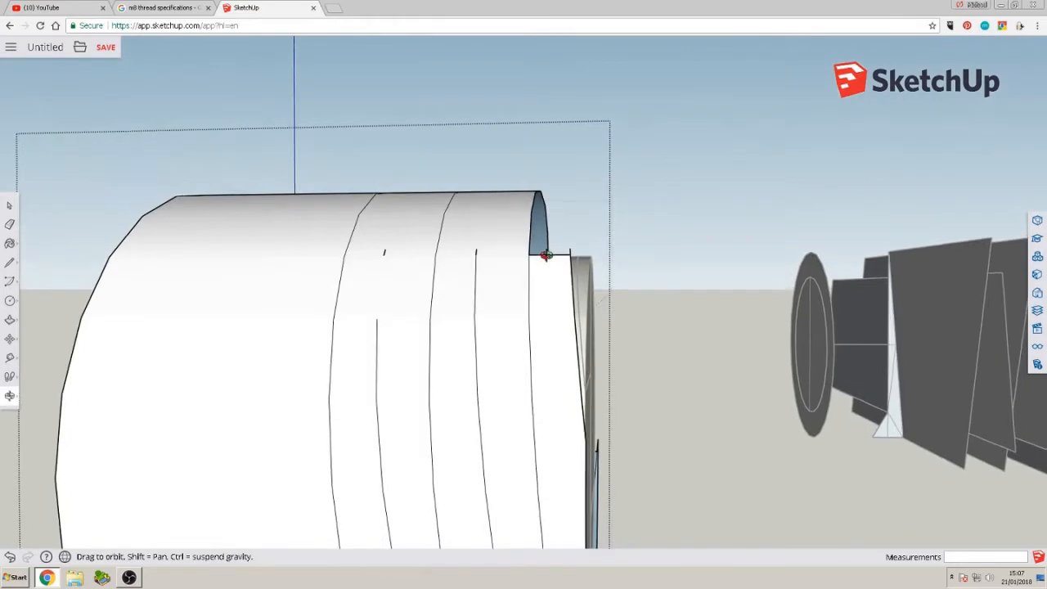
pyautogui.moveTo(546, 255)
pyautogui.mouseDown(button='middle')
pyautogui.moveTo(563, 230)
pyautogui.moveTo(556, 276)
pyautogui.moveTo(455, 332)
pyautogui.mouseUp(button='middle')
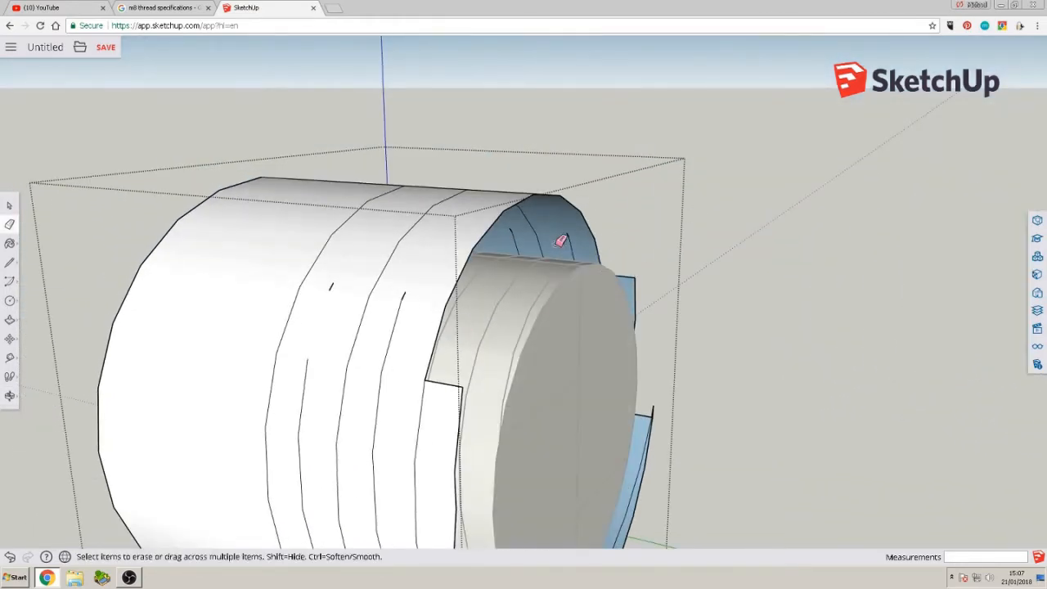
pyautogui.moveTo(565, 236)
pyautogui.mouseDown(button='middle')
pyautogui.moveTo(655, 224)
pyautogui.moveTo(403, 317)
pyautogui.mouseUp(button='middle')
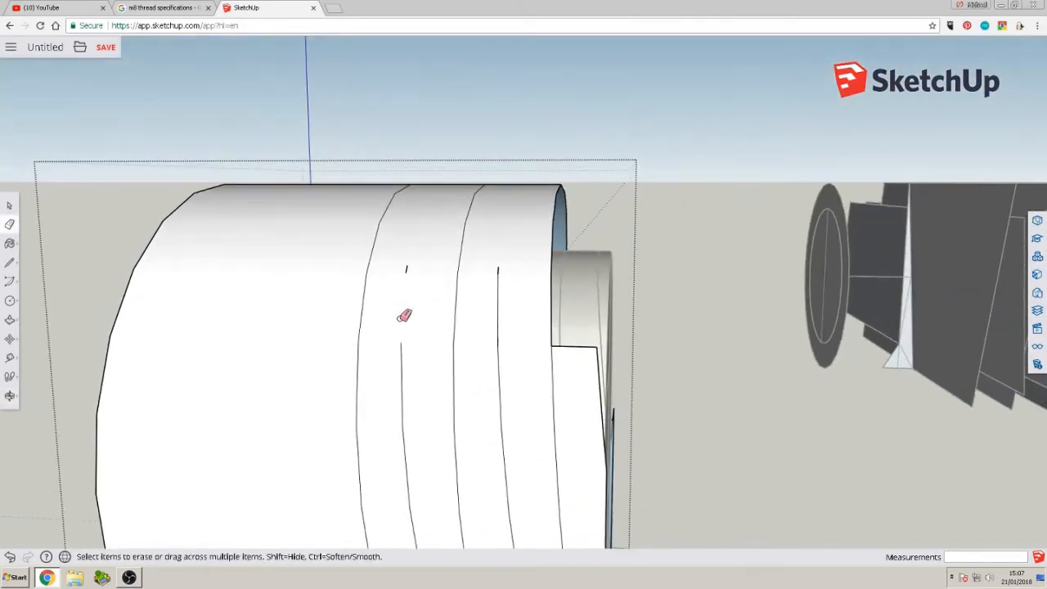
pyautogui.click(500, 272)
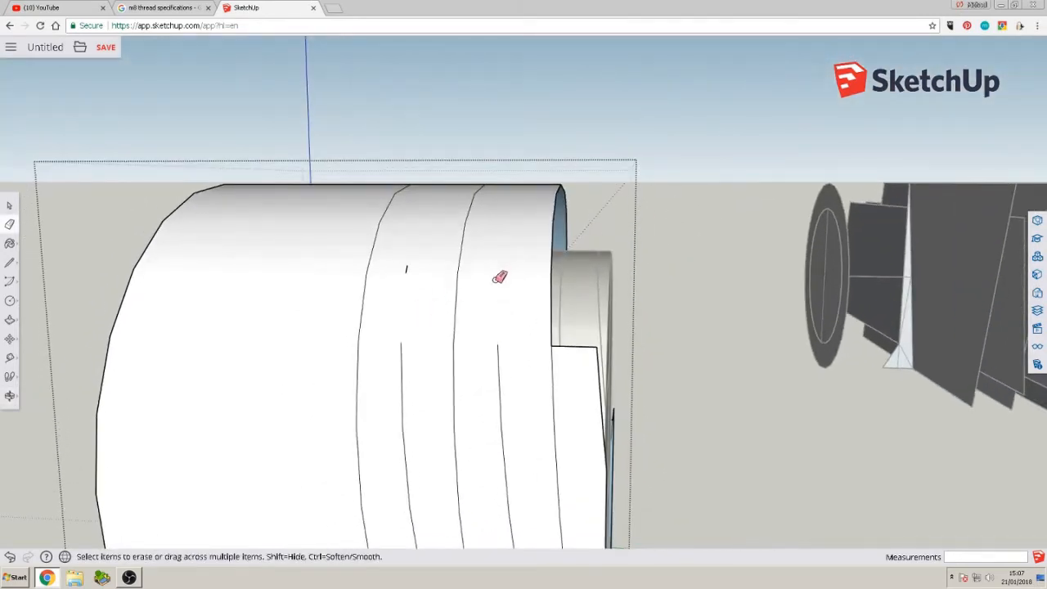
pyautogui.click(495, 345)
pyautogui.moveTo(494, 344)
pyautogui.mouseDown(button='middle')
pyautogui.moveTo(374, 439)
pyautogui.moveTo(542, 287)
pyautogui.mouseUp(button='middle')
pyautogui.click(9, 205)
pyautogui.tripleClick(281, 326)
pyautogui.rightClick(281, 326)
pyautogui.rightClick(338, 282)
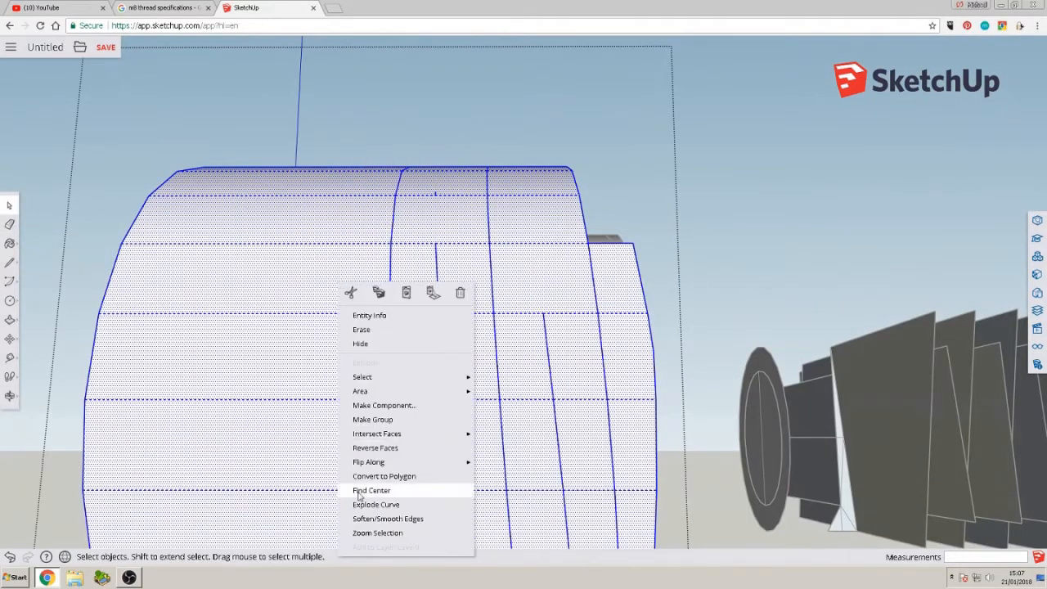
pyautogui.moveTo(372, 466)
pyautogui.rightClick(181, 475)
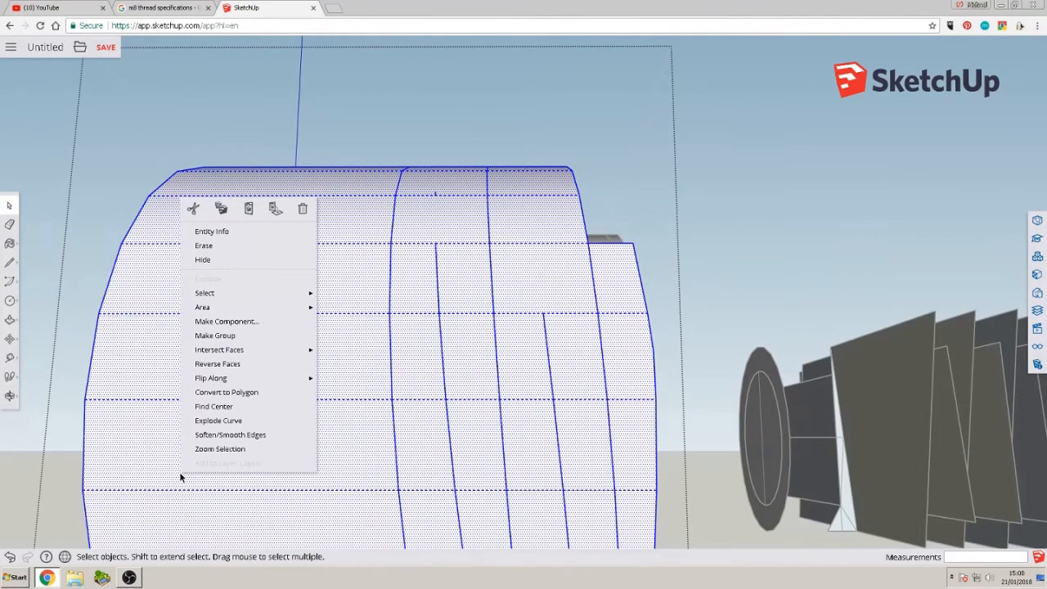
pyautogui.click(259, 438)
pyautogui.moveTo(258, 438); pyautogui.dragTo(250, 346, button='middle')
pyautogui.rightClick(245, 351)
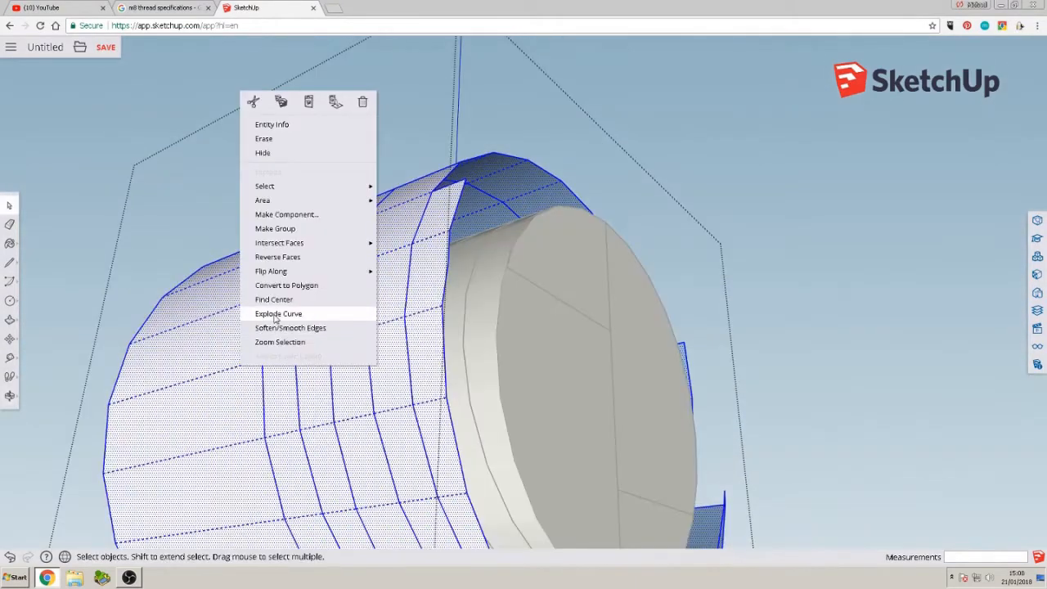
# Erase edges between the helix turns at the open end to strip the first surface bands off the outer cylinder
pyautogui.moveTo(286, 196)
pyautogui.click(9, 224)
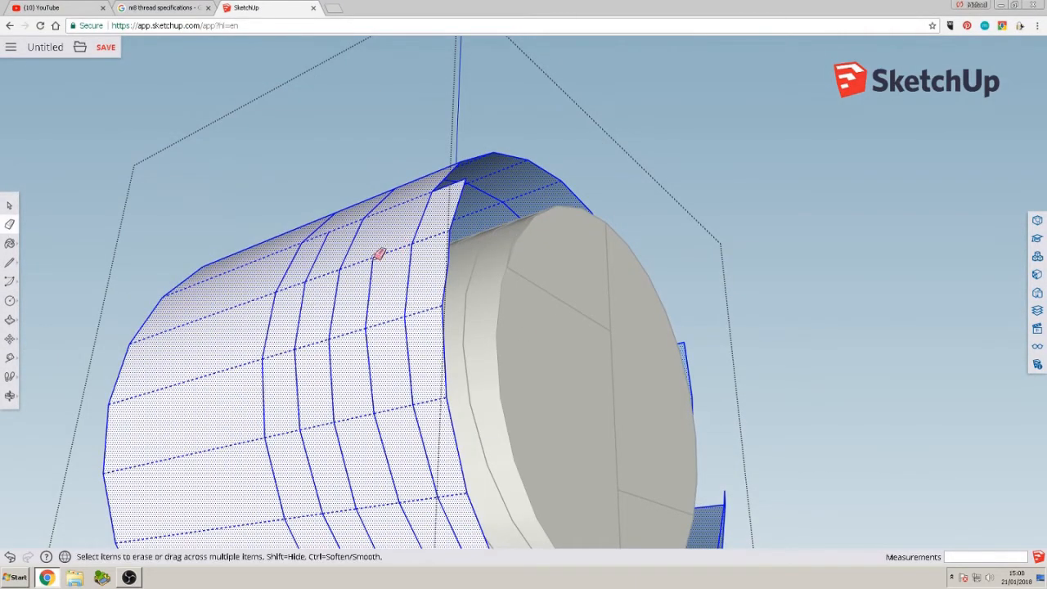
pyautogui.click(379, 254)
pyautogui.moveTo(379, 254)
pyautogui.mouseDown(button='middle')
pyautogui.moveTo(589, 319)
pyautogui.moveTo(696, 369)
pyautogui.moveTo(529, 306)
pyautogui.moveTo(313, 433)
pyautogui.moveTo(528, 442)
pyautogui.moveTo(391, 350)
pyautogui.mouseUp(button='middle')
pyautogui.scroll(-5, 696, 369)
pyautogui.scroll(3, 528, 441)
pyautogui.moveTo(551, 329); pyautogui.dragTo(479, 264, button='middle')
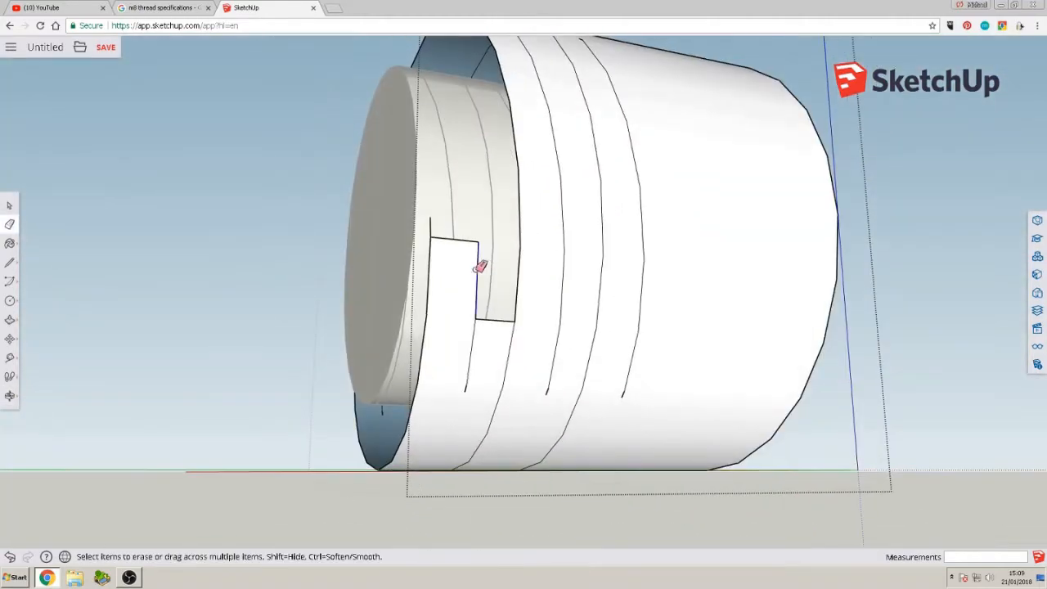
pyautogui.moveTo(470, 385); pyautogui.dragTo(446, 283, button='middle')
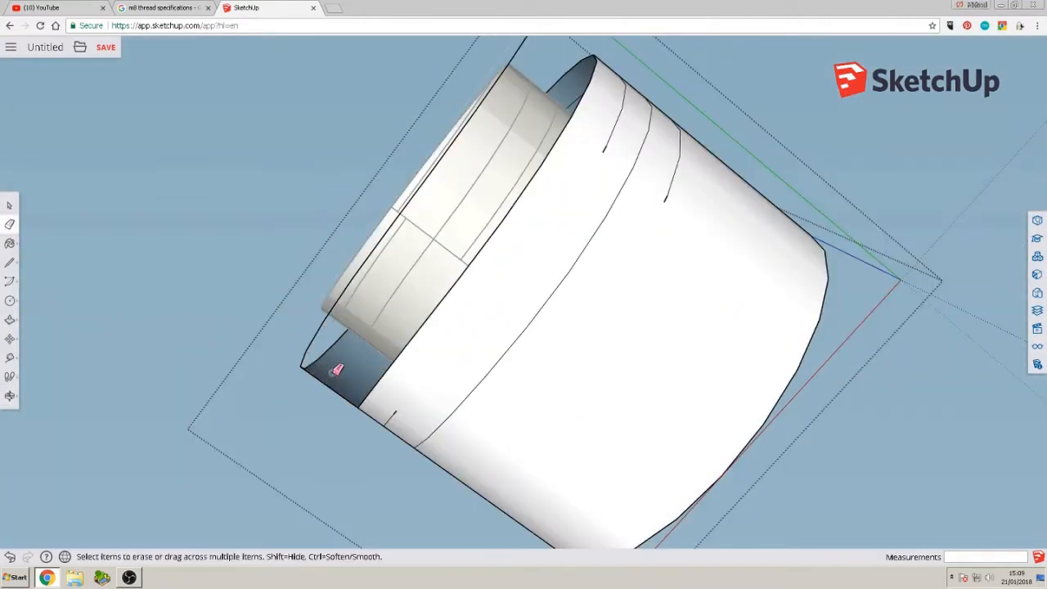
pyautogui.moveTo(334, 367)
pyautogui.mouseDown(button='middle')
pyautogui.moveTo(661, 365)
pyautogui.moveTo(619, 169)
pyautogui.moveTo(636, 201)
pyautogui.moveTo(626, 145)
pyautogui.moveTo(570, 334)
pyautogui.moveTo(507, 302)
pyautogui.mouseUp(button='middle')
pyautogui.click(564, 341)
# Erase the remaining outer surface bands along the thread, keeping the outer helix curve as free-standing edges
pyautogui.click(10, 263)
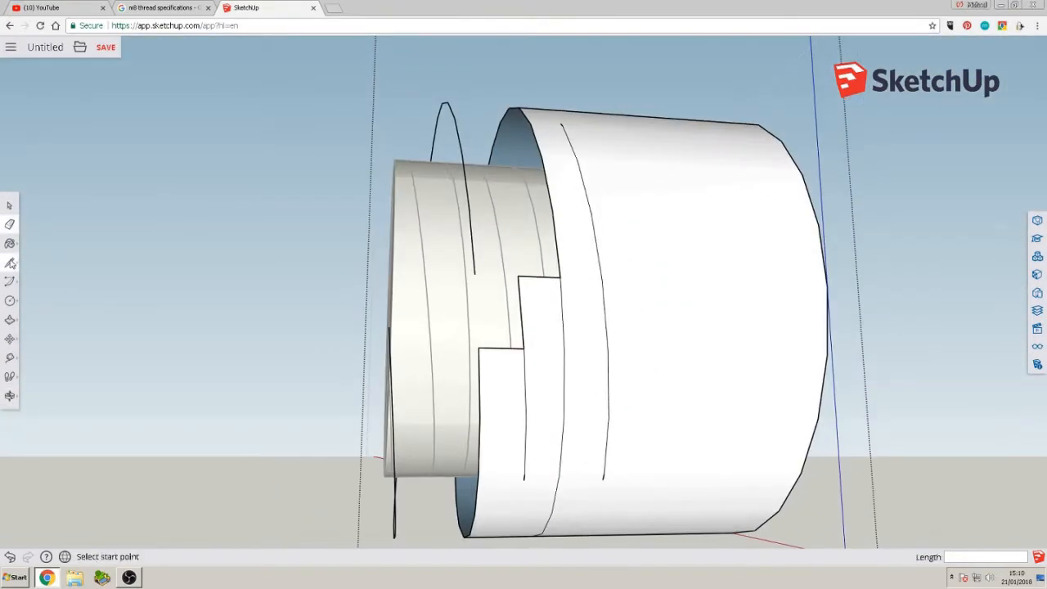
pyautogui.click(479, 349)
pyautogui.moveTo(486, 346); pyautogui.dragTo(501, 348, button='middle')
pyautogui.click(10, 224)
pyautogui.click(535, 287)
pyautogui.moveTo(535, 287); pyautogui.dragTo(533, 421)
pyautogui.moveTo(515, 429)
pyautogui.mouseDown(button='middle')
pyautogui.moveTo(442, 388)
pyautogui.moveTo(458, 339)
pyautogui.mouseUp(button='middle')
pyautogui.moveTo(489, 344); pyautogui.dragTo(498, 439)
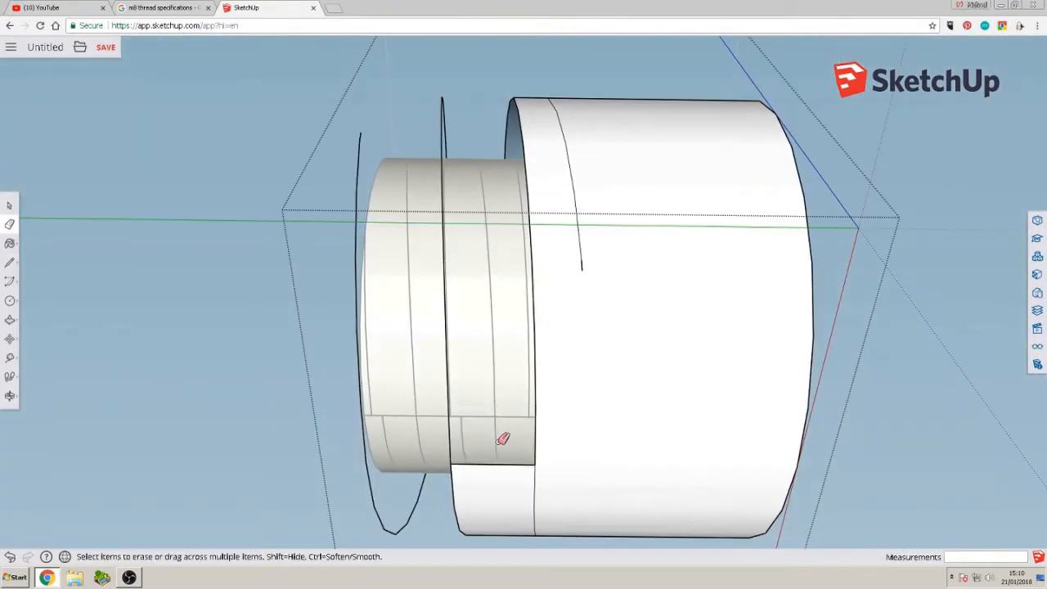
pyautogui.moveTo(498, 440)
pyautogui.mouseDown(button='middle')
pyautogui.moveTo(495, 141)
pyautogui.moveTo(535, 355)
pyautogui.moveTo(507, 132)
pyautogui.moveTo(535, 93)
pyautogui.mouseUp(button='middle')
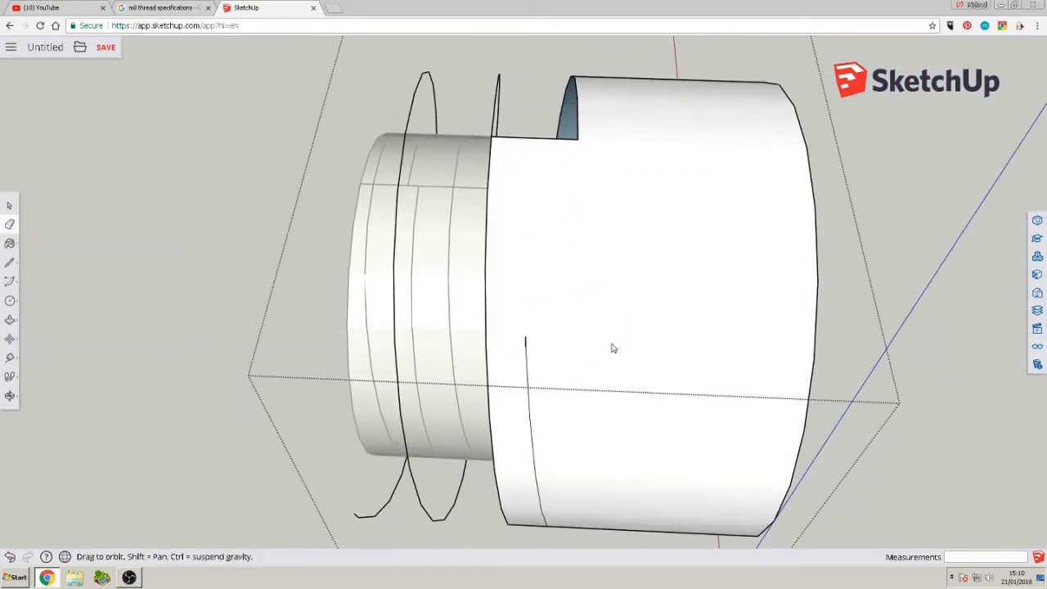
pyautogui.moveTo(613, 346)
pyautogui.mouseDown(button='middle')
pyautogui.moveTo(682, 241)
pyautogui.moveTo(602, 200)
pyautogui.mouseUp(button='middle')
pyautogui.moveTo(620, 304)
pyautogui.mouseDown(button='middle')
pyautogui.moveTo(624, 182)
pyautogui.moveTo(554, 305)
pyautogui.moveTo(871, 327)
pyautogui.moveTo(895, 409)
pyautogui.moveTo(1032, 434)
pyautogui.moveTo(450, 217)
pyautogui.mouseUp(button='middle')
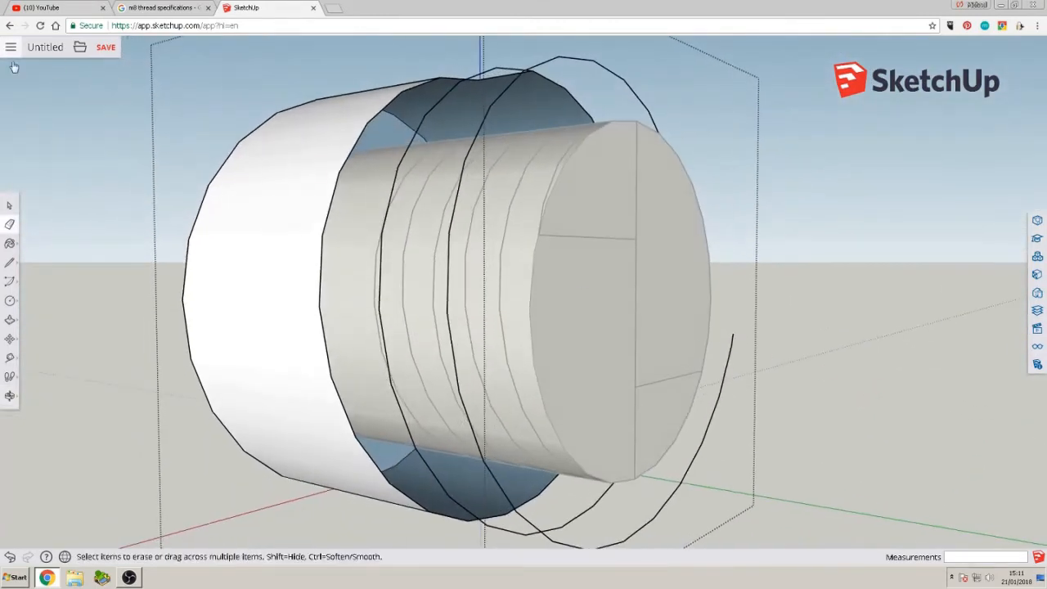
# Finish editing the outer cylinder group and return to the whole model
pyautogui.click(8, 207)
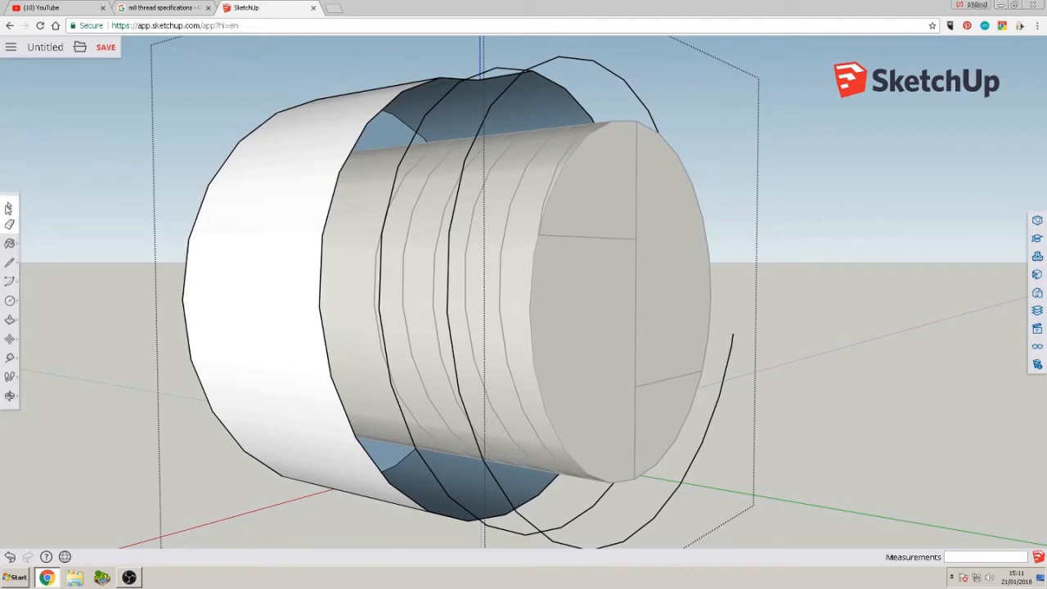
pyautogui.click(583, 286)
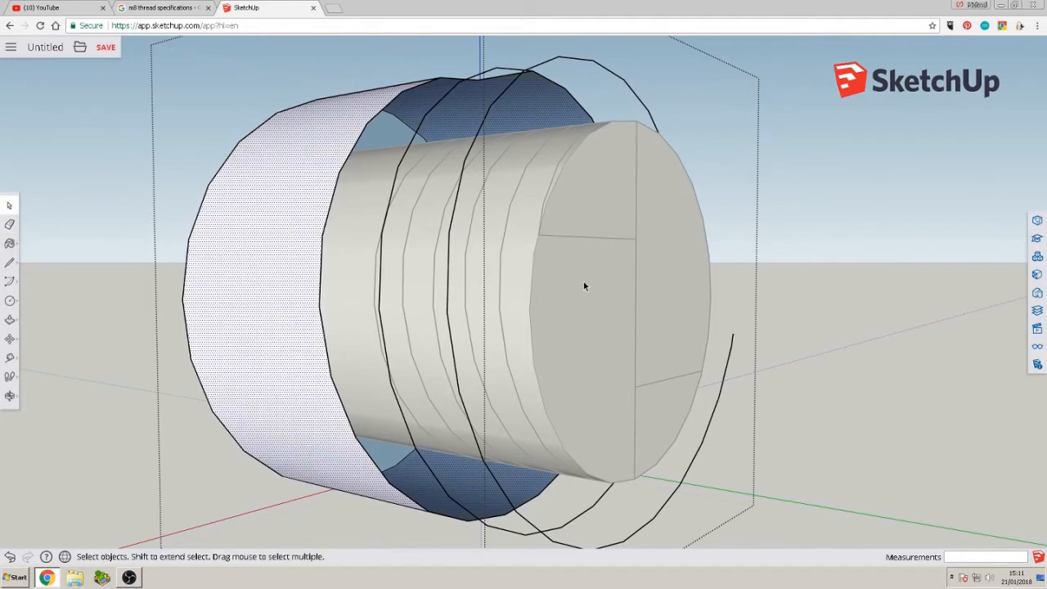
pyautogui.scroll(-5, 583, 285)
pyautogui.moveTo(535, 309); pyautogui.dragTo(644, 349, button='middle')
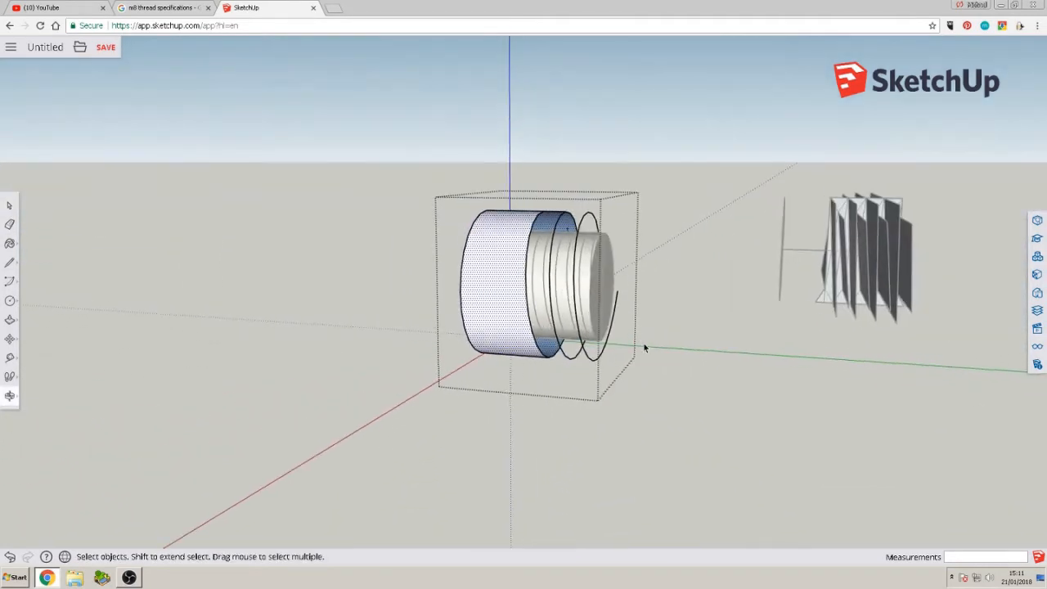
pyautogui.scroll(3, 585, 313)
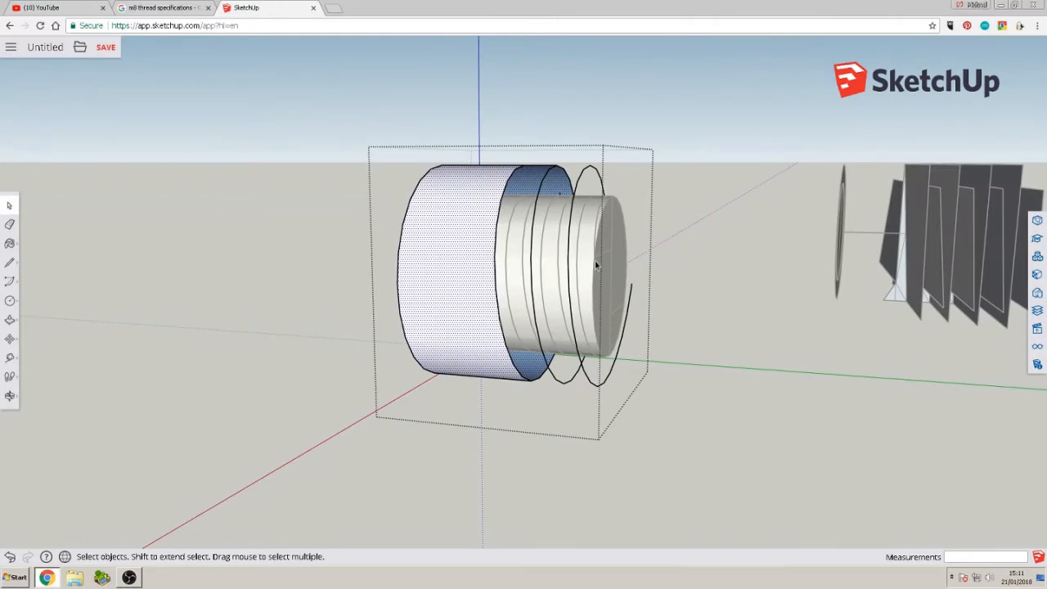
pyautogui.click(731, 286)
pyautogui.moveTo(709, 296); pyautogui.dragTo(542, 306)
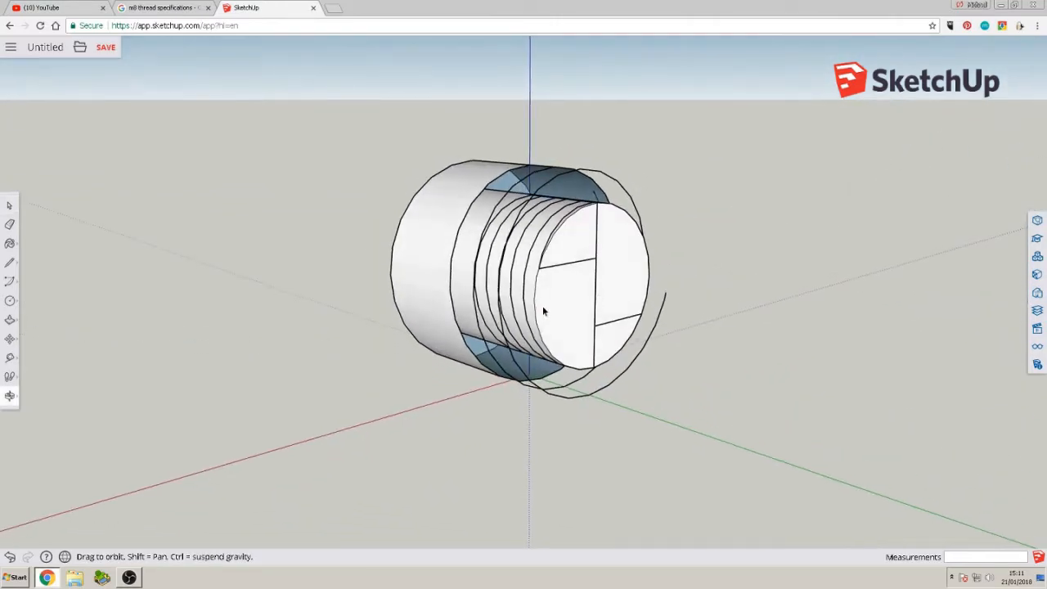
pyautogui.press('space')
pyautogui.click(573, 272)
pyautogui.doubleClick(573, 274)
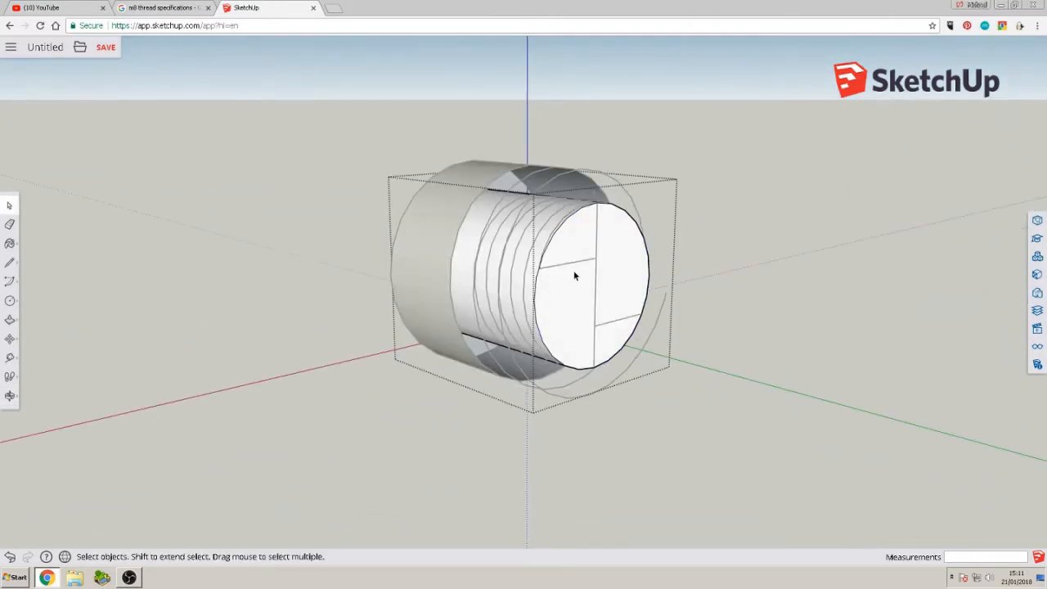
pyautogui.click(583, 266)
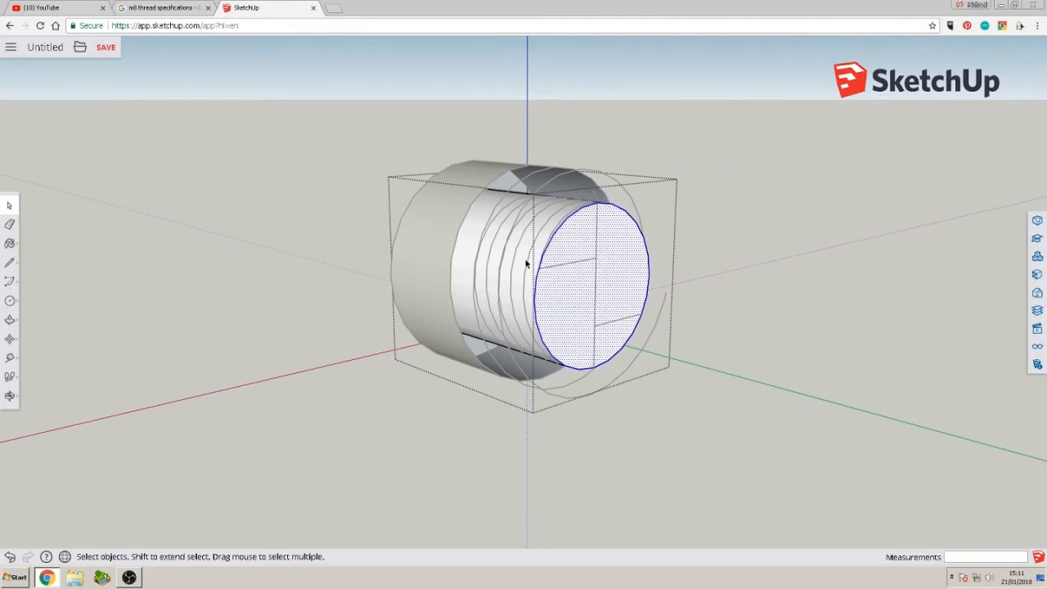
pyautogui.scroll(1, 525, 260)
pyautogui.scroll(1, 524, 260)
pyautogui.click(861, 284)
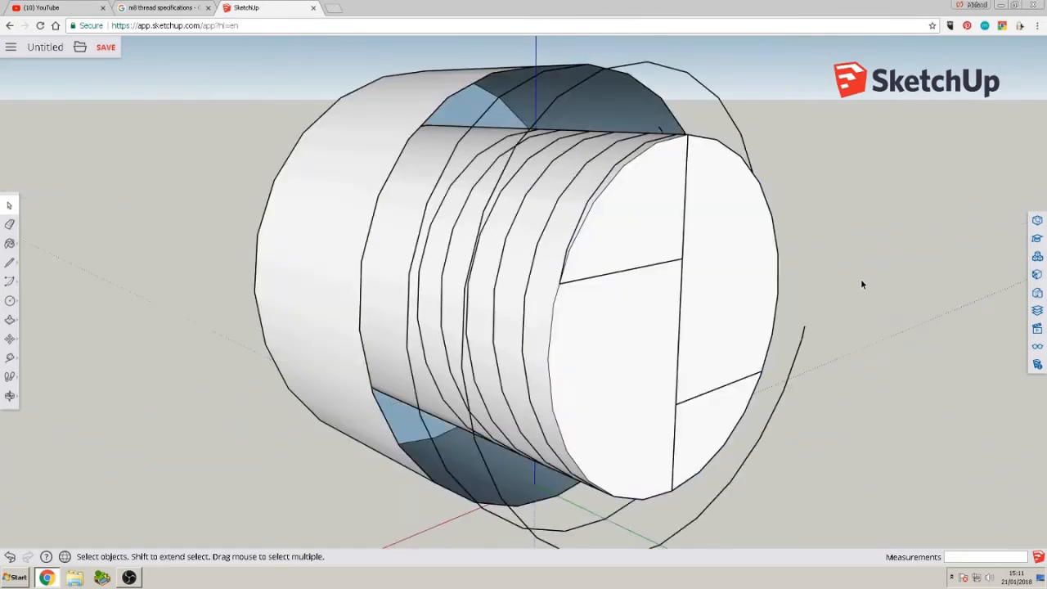
# Move the solid inner cylinder group out of the helix curves and park it well clear of the model
pyautogui.moveTo(614, 273); pyautogui.dragTo(564, 224, button='middle')
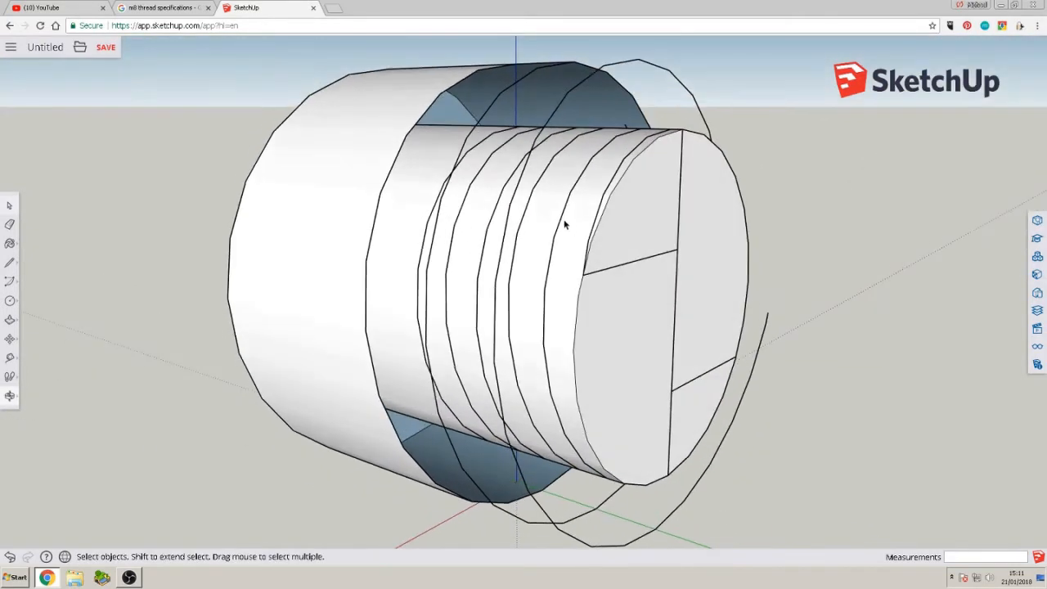
pyautogui.click(645, 281)
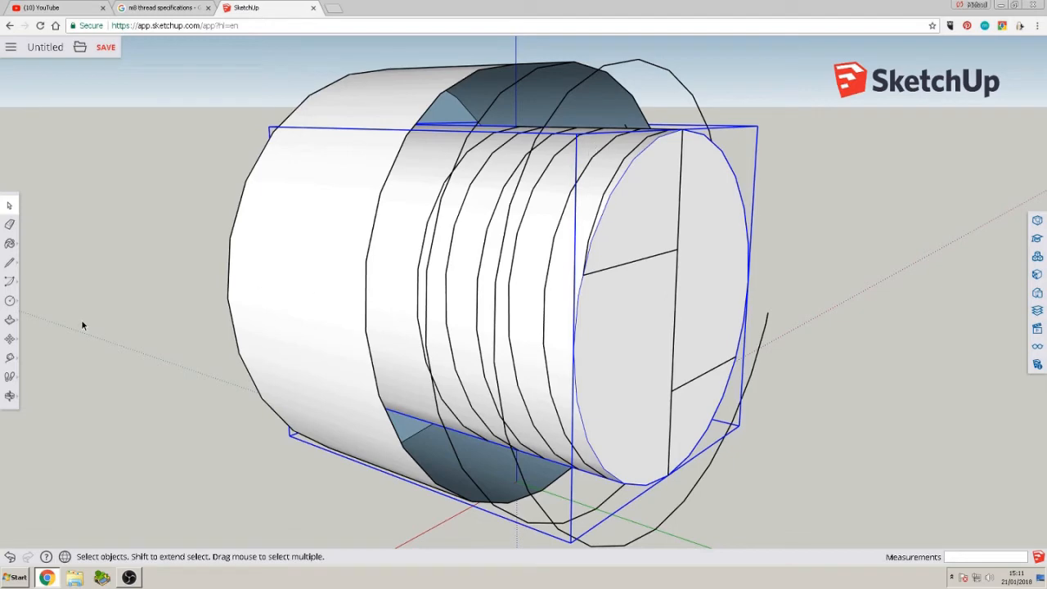
pyautogui.click(9, 339)
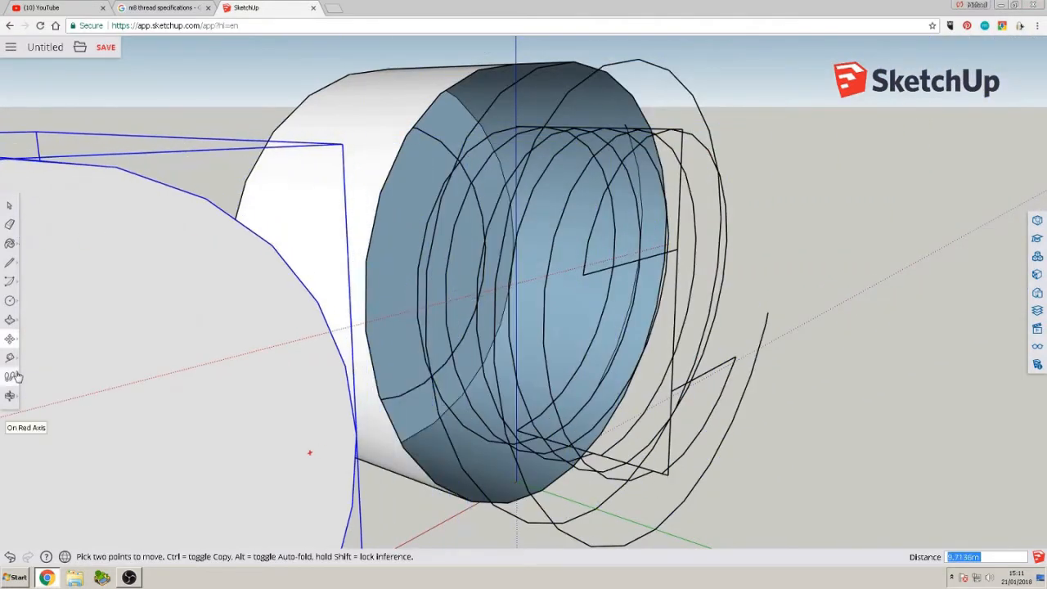
pyautogui.scroll(-10, 229, 409)
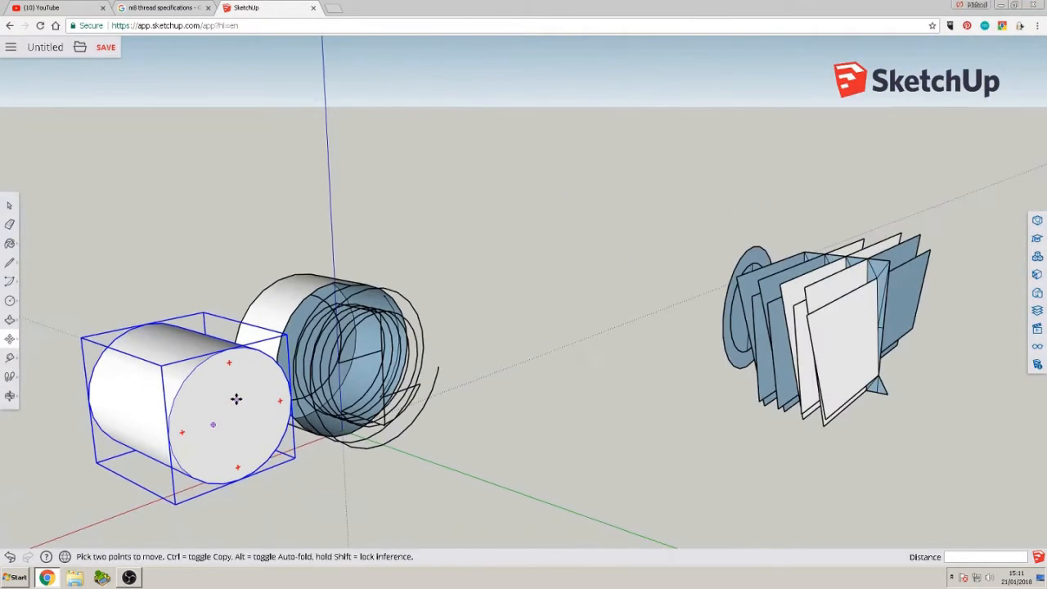
pyautogui.moveTo(209, 446); pyautogui.dragTo(524, 352, button='middle')
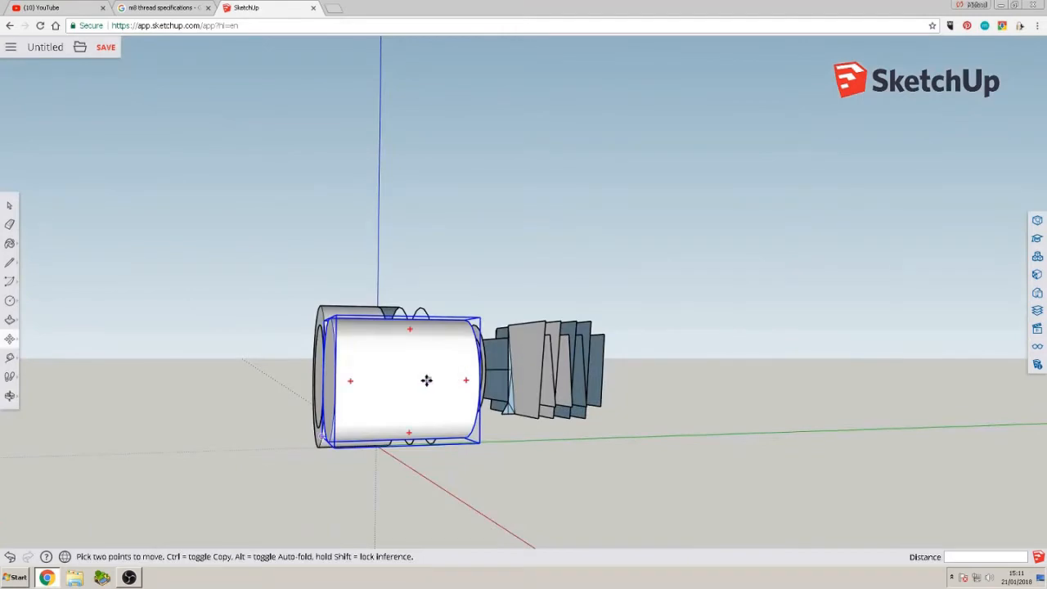
pyautogui.click(376, 381)
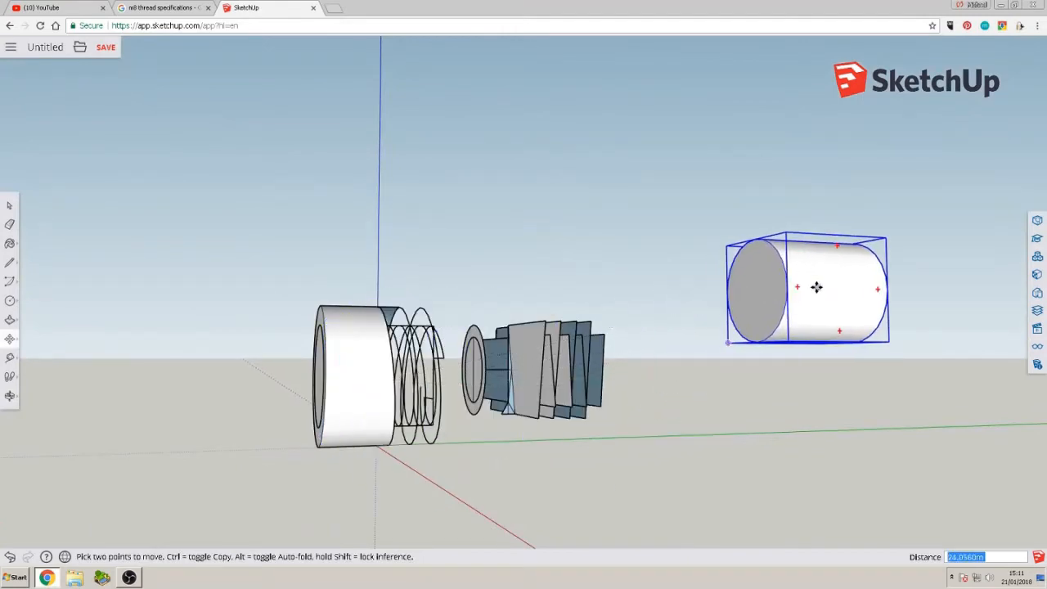
# Examine the exposed inner and outer helix curves and the leftover straight edges from several angles
pyautogui.moveTo(743, 305); pyautogui.dragTo(603, 360, button='middle')
pyautogui.scroll(5, 603, 360)
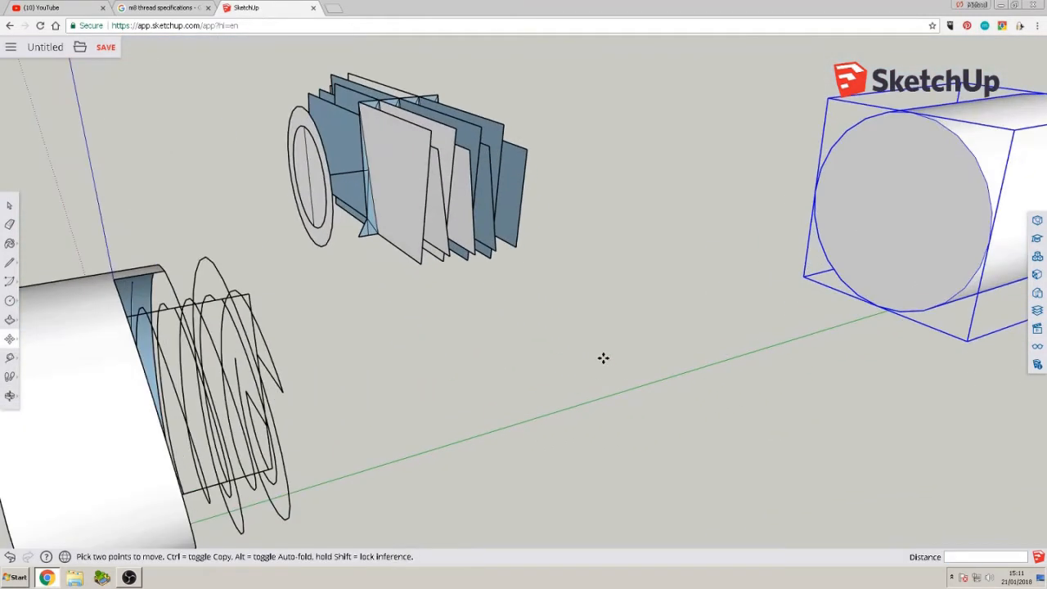
pyautogui.moveTo(458, 355); pyautogui.dragTo(158, 315, button='middle')
pyautogui.scroll(3, 210, 215)
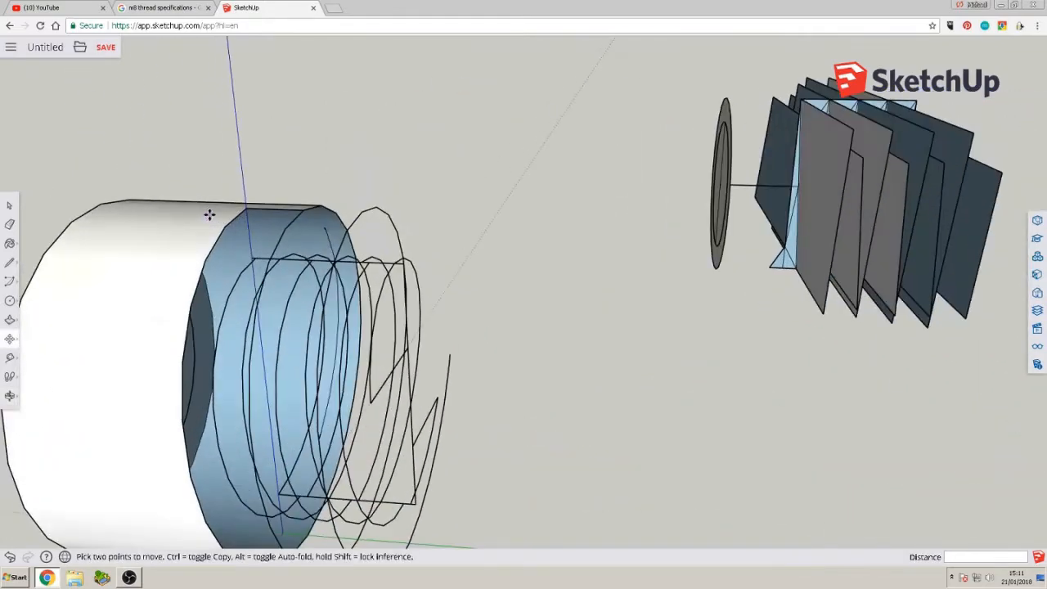
pyautogui.moveTo(519, 372); pyautogui.dragTo(487, 298, button='middle')
pyautogui.moveTo(374, 284); pyautogui.dragTo(320, 166, button='middle')
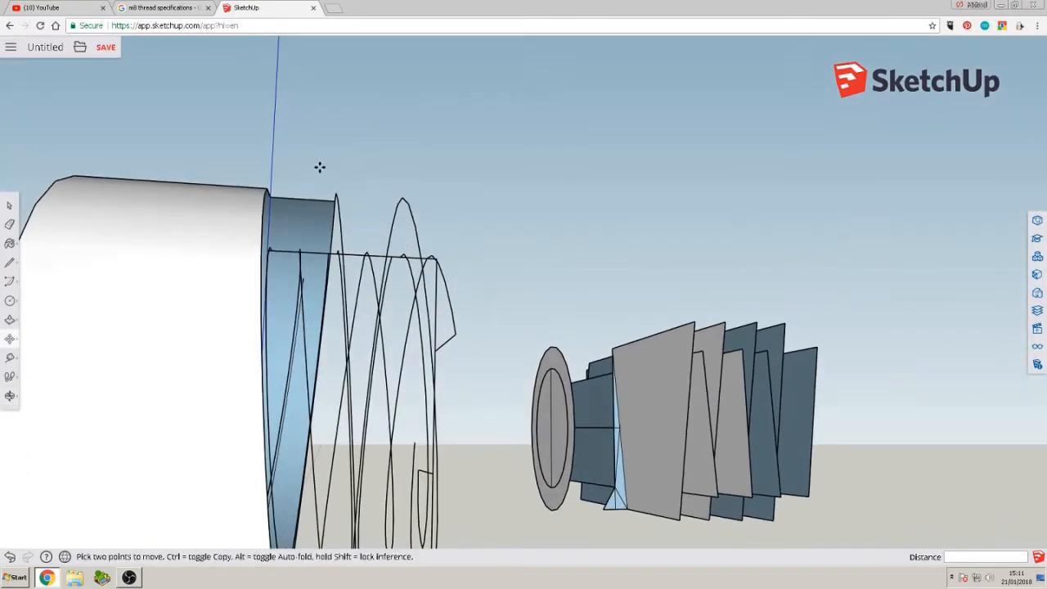
pyautogui.moveTo(472, 286); pyautogui.dragTo(354, 411, button='middle')
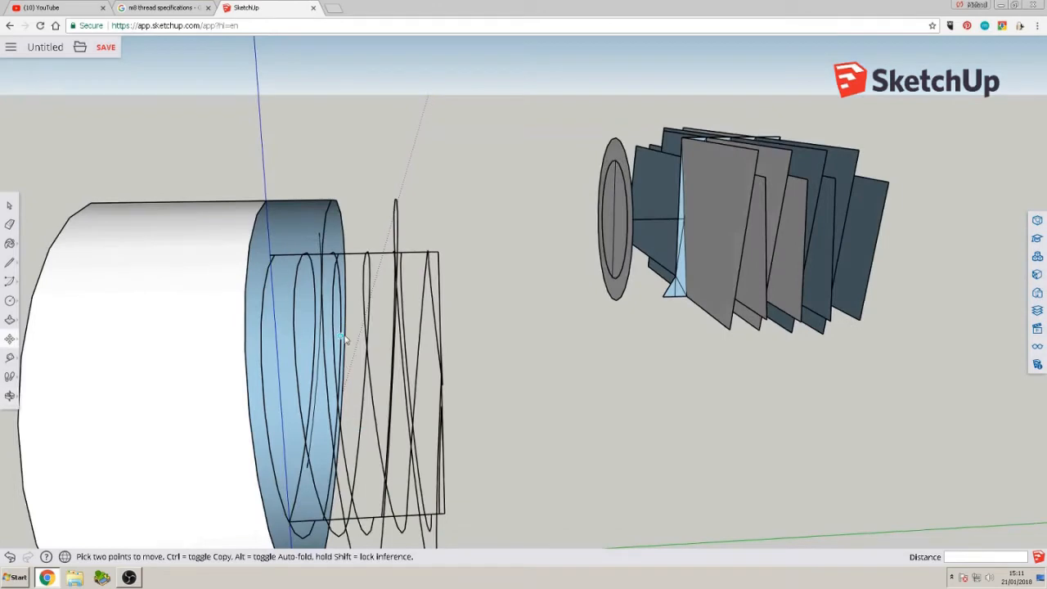
pyautogui.moveTo(345, 339); pyautogui.dragTo(354, 379, button='middle')
pyautogui.scroll(5, 347, 319)
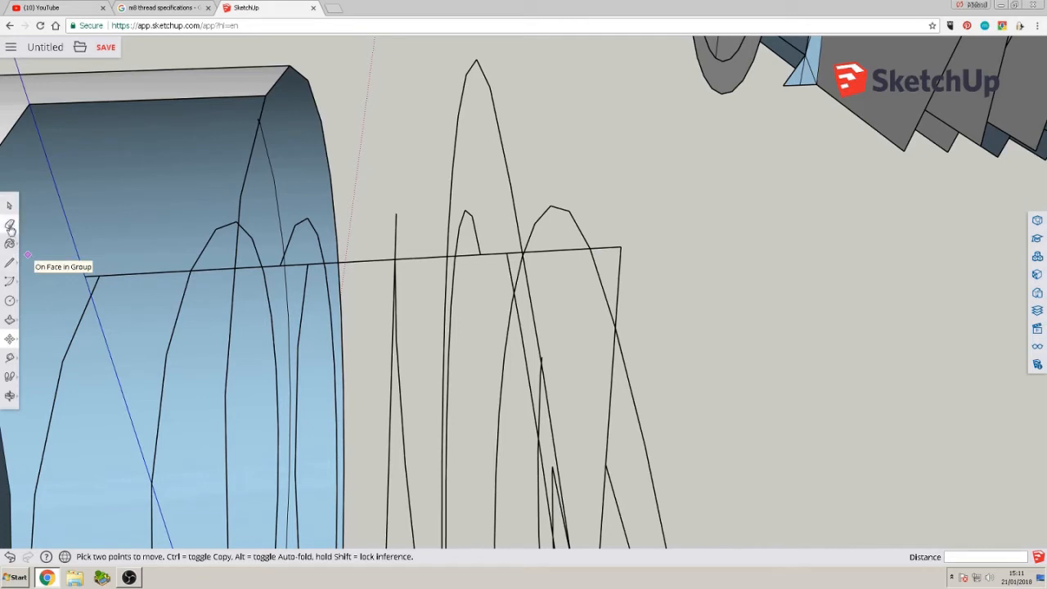
pyautogui.click(10, 223)
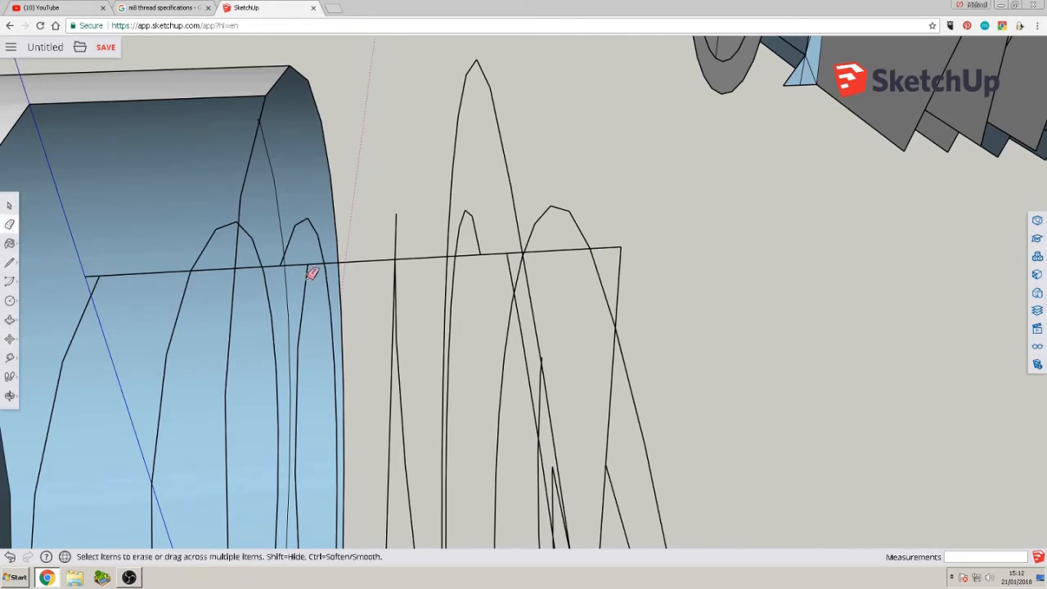
pyautogui.scroll(-3, 305, 368)
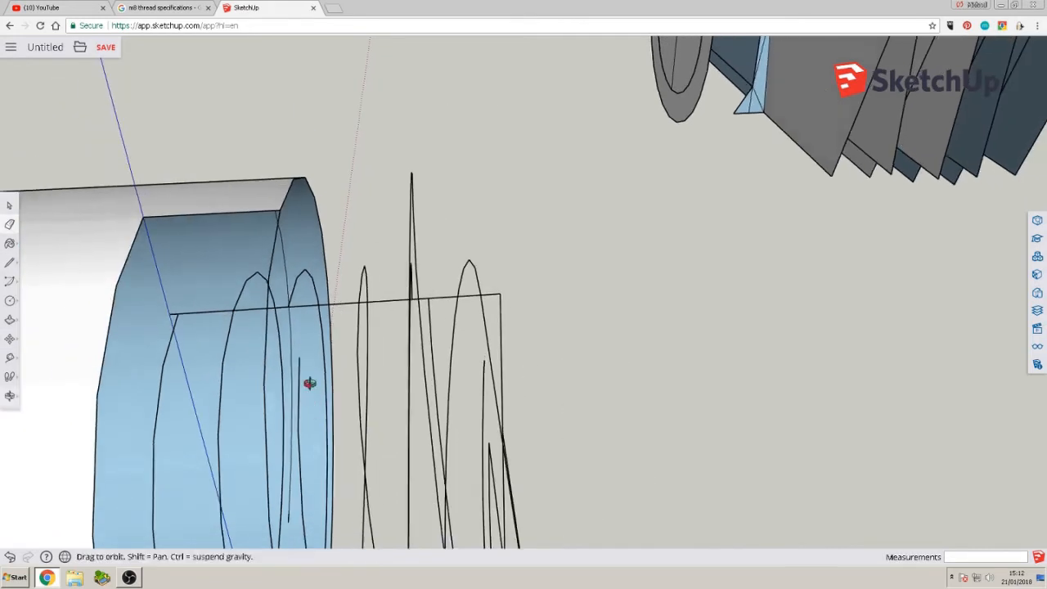
pyautogui.moveTo(306, 381); pyautogui.dragTo(310, 307, button='middle')
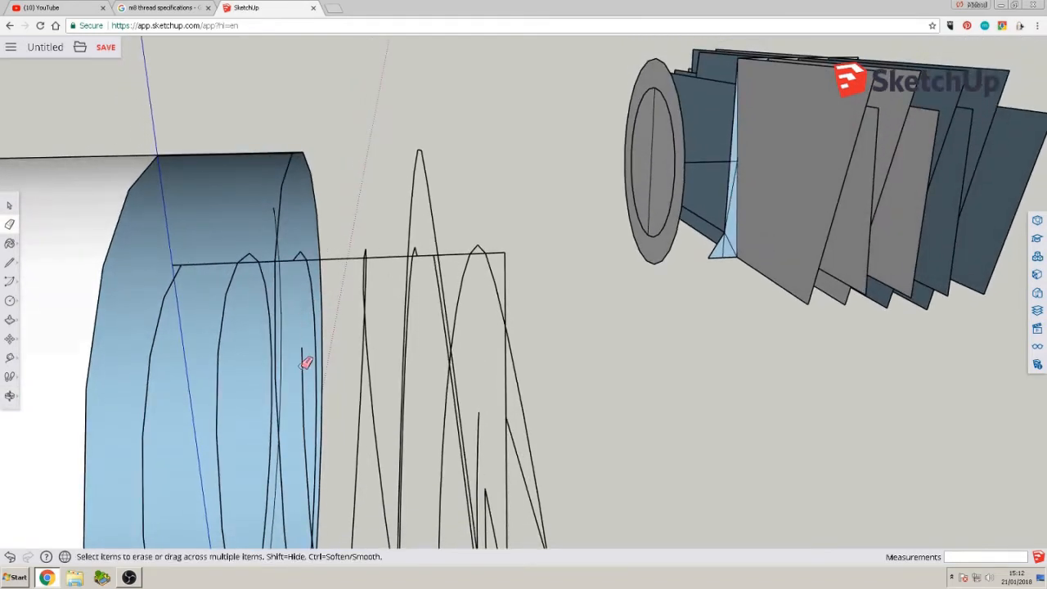
pyautogui.moveTo(305, 364)
pyautogui.mouseDown(button='middle')
pyautogui.moveTo(304, 385)
pyautogui.moveTo(303, 292)
pyautogui.moveTo(314, 290)
pyautogui.mouseUp(button='middle')
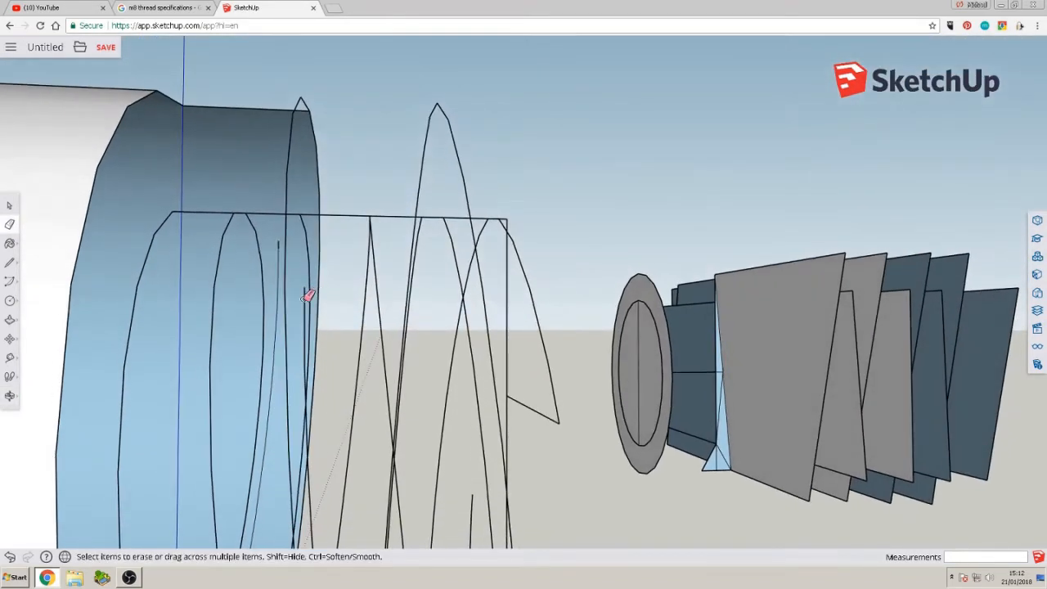
pyautogui.moveTo(329, 362)
pyautogui.mouseDown(button='middle')
pyautogui.moveTo(297, 303)
pyautogui.moveTo(273, 206)
pyautogui.moveTo(315, 394)
pyautogui.moveTo(293, 435)
pyautogui.mouseUp(button='middle')
pyautogui.moveTo(310, 520)
pyautogui.mouseDown(button='middle')
pyautogui.moveTo(353, 434)
pyautogui.moveTo(613, 409)
pyautogui.moveTo(461, 234)
pyautogui.moveTo(498, 414)
pyautogui.moveTo(535, 420)
pyautogui.moveTo(589, 166)
pyautogui.moveTo(602, 416)
pyautogui.moveTo(393, 442)
pyautogui.moveTo(547, 402)
pyautogui.moveTo(412, 385)
pyautogui.moveTo(472, 491)
pyautogui.moveTo(539, 404)
pyautogui.moveTo(519, 428)
pyautogui.moveTo(159, 350)
pyautogui.moveTo(564, 341)
pyautogui.moveTo(346, 339)
pyautogui.mouseUp(button='middle')
# Draw zigzag lines between the endpoints of the outer and inner helix curves to outline the triangular thread profile
pyautogui.press('l')
pyautogui.moveTo(393, 223); pyautogui.dragTo(359, 222, button='middle')
pyautogui.scroll(-3, 475, 408)
pyautogui.click(474, 408)
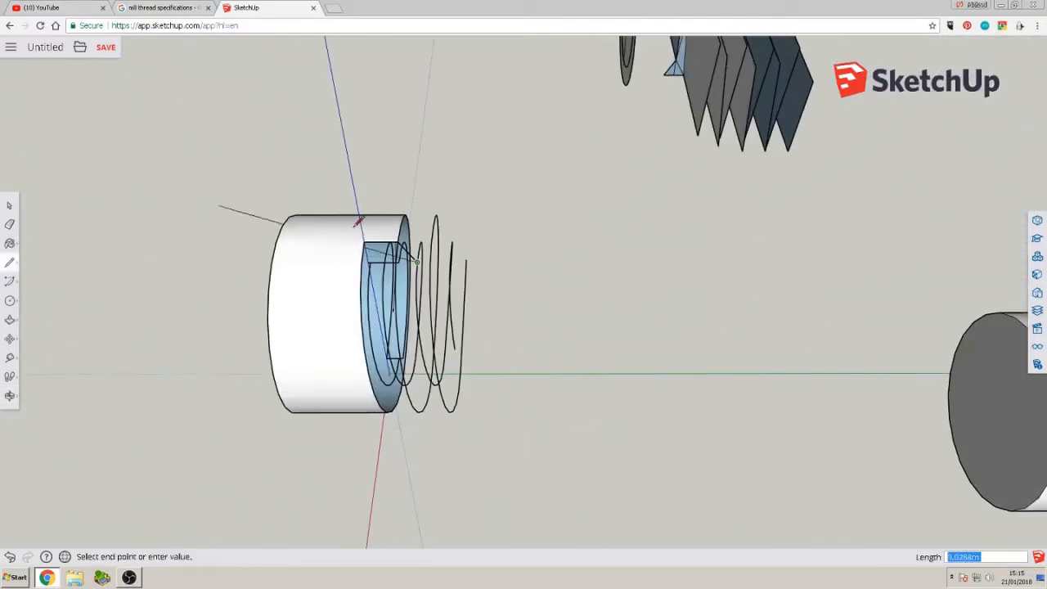
pyautogui.moveTo(421, 229); pyautogui.dragTo(288, 276, button='middle')
pyautogui.press('Escape')
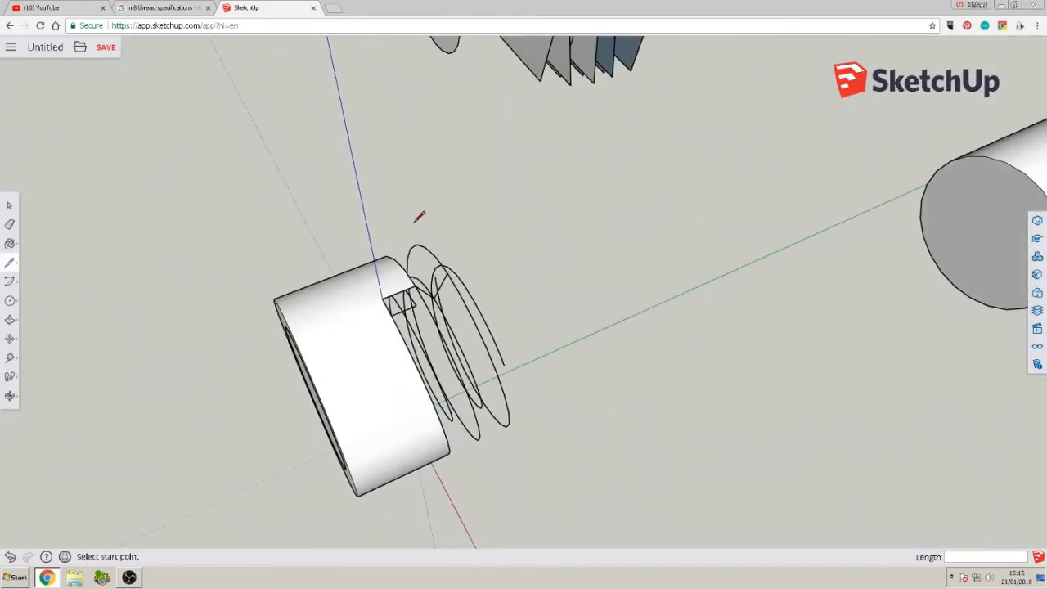
pyautogui.scroll(3, 451, 342)
pyautogui.click(446, 213)
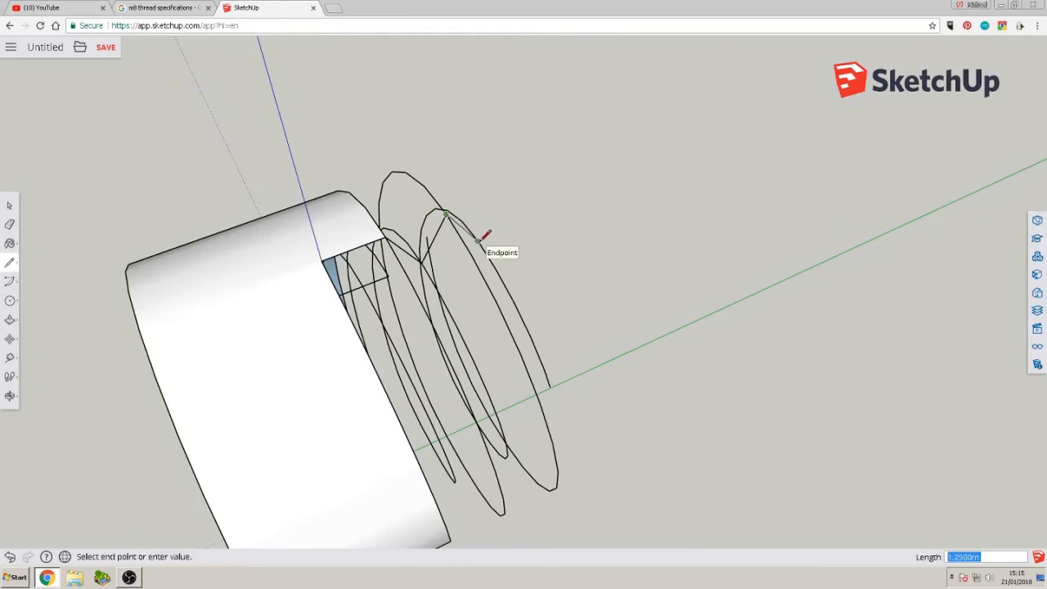
pyautogui.moveTo(521, 279); pyautogui.dragTo(378, 79, button='middle')
pyautogui.scroll(3, 498, 150)
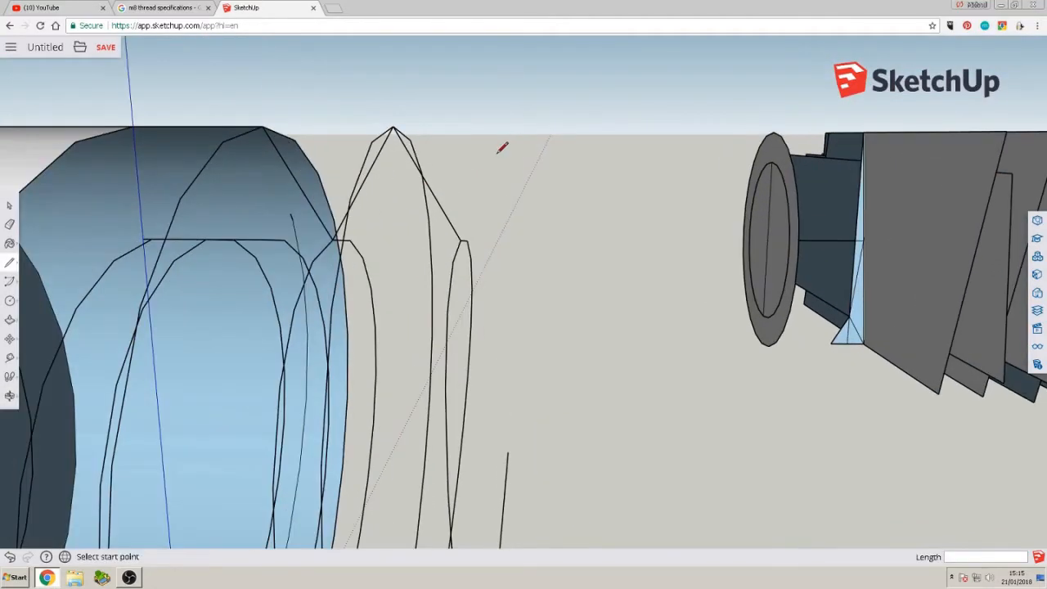
# Connect the next outer and inner helix endpoints, trace the inner segment and add a diagonal to fill the first flank's opening section with faces
pyautogui.moveTo(498, 149)
pyautogui.mouseDown(button='middle')
pyautogui.moveTo(430, 205)
pyautogui.moveTo(250, 246)
pyautogui.moveTo(243, 295)
pyautogui.mouseUp(button='middle')
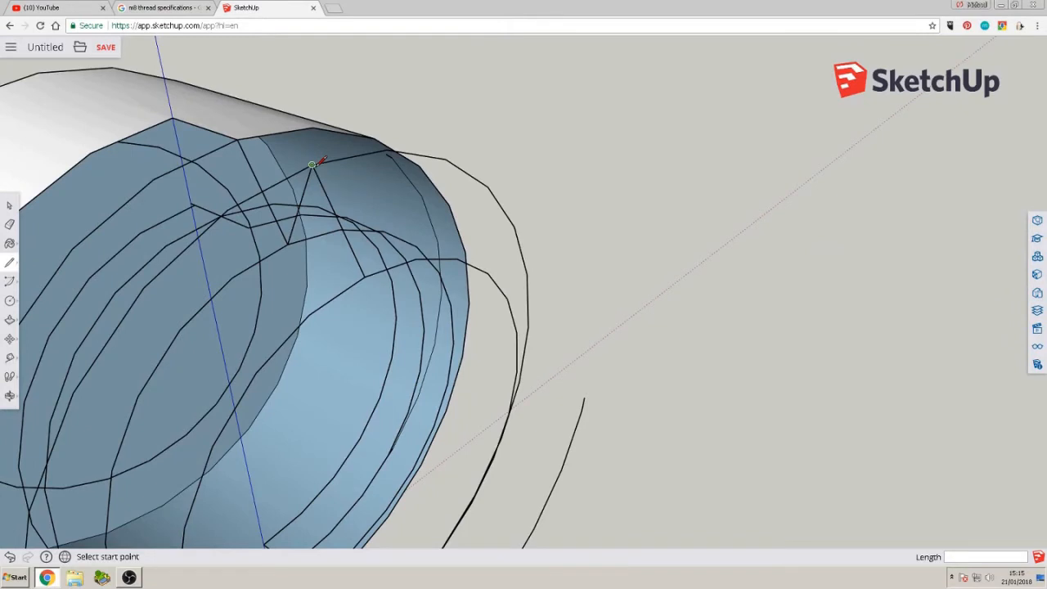
pyautogui.click(227, 210)
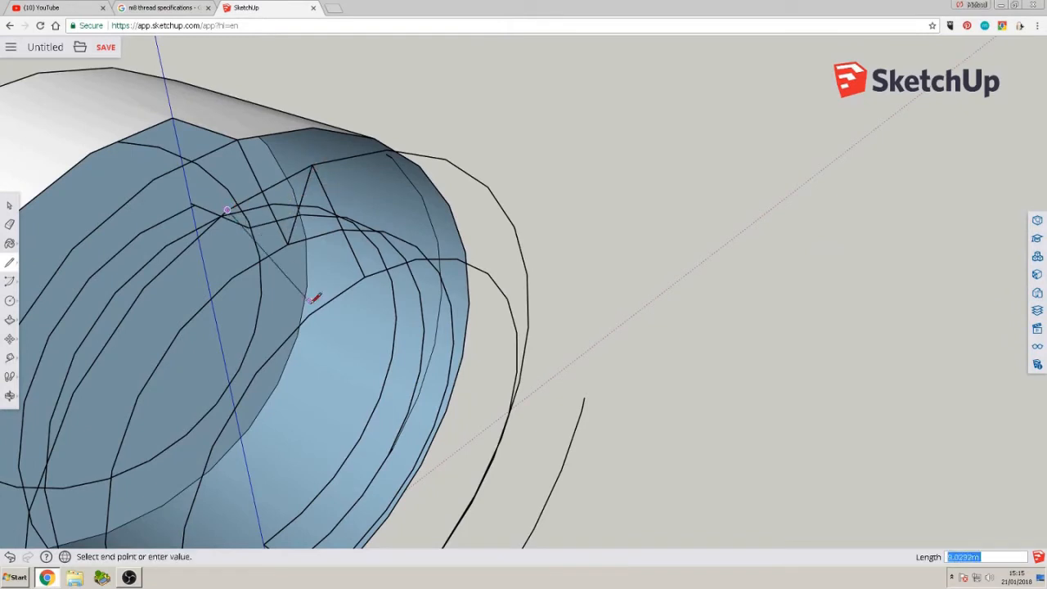
pyautogui.click(309, 313)
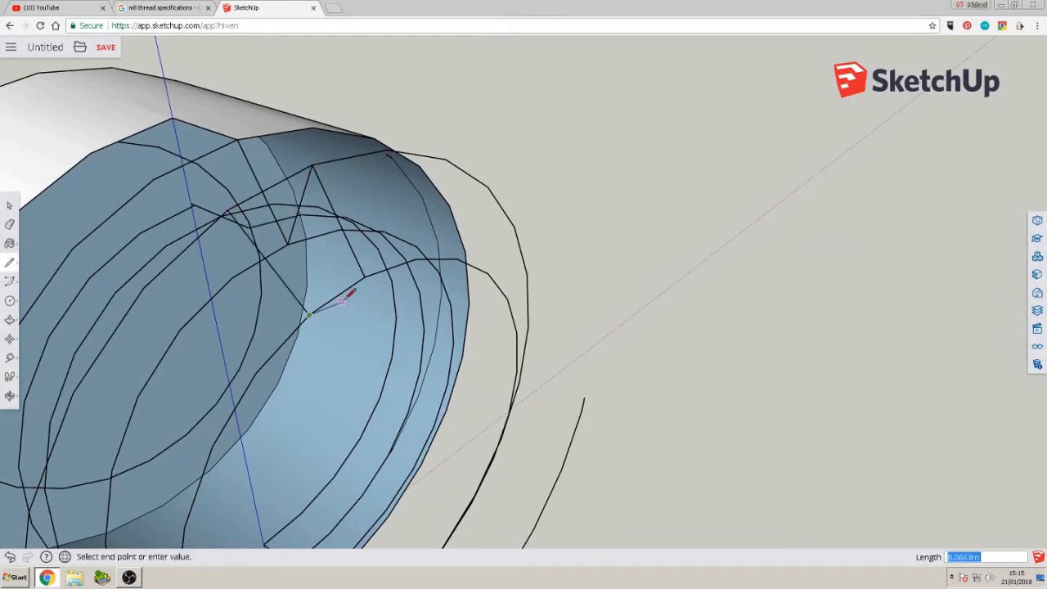
pyautogui.click(365, 276)
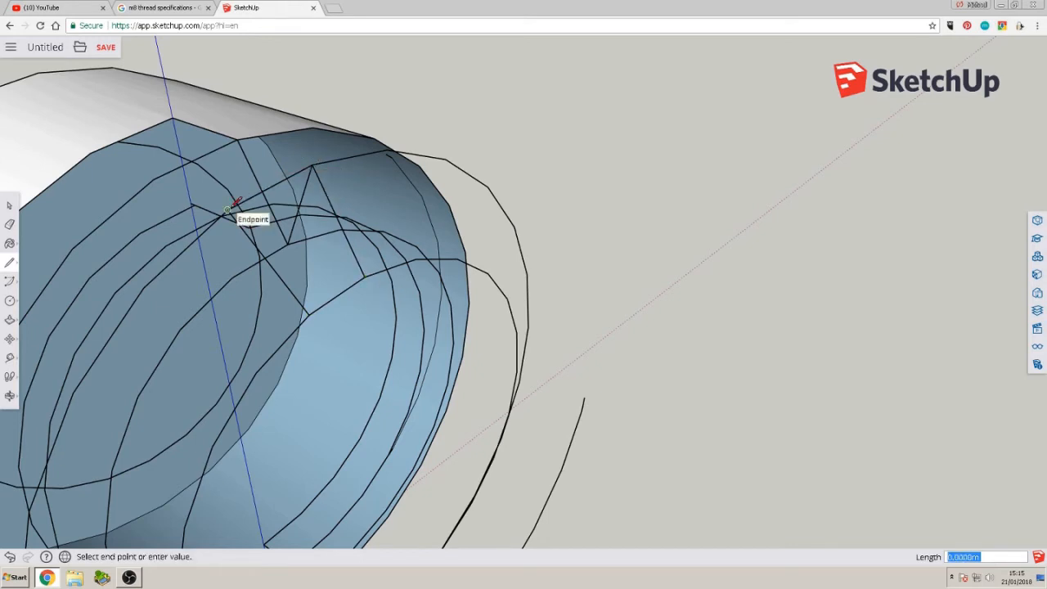
pyautogui.click(365, 275)
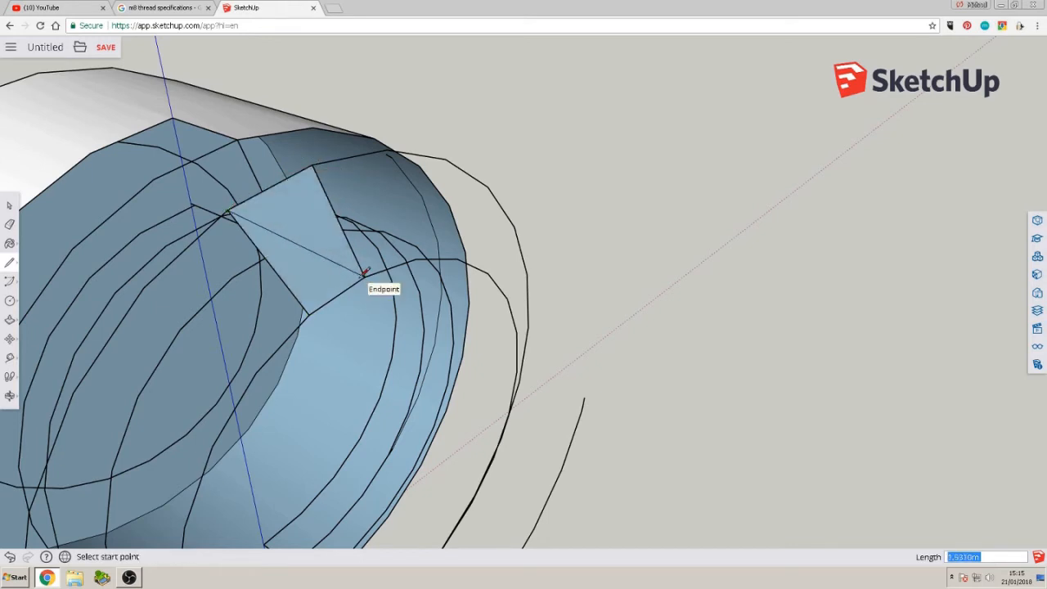
# Fill the opposite flank's matching section with faces using a 1.25 m cross line and a diagonal between the helix curves
pyautogui.moveTo(288, 279)
pyautogui.mouseDown(button='middle')
pyautogui.moveTo(383, 247)
pyautogui.moveTo(449, 313)
pyautogui.moveTo(554, 283)
pyautogui.moveTo(629, 320)
pyautogui.moveTo(621, 334)
pyautogui.mouseUp(button='middle')
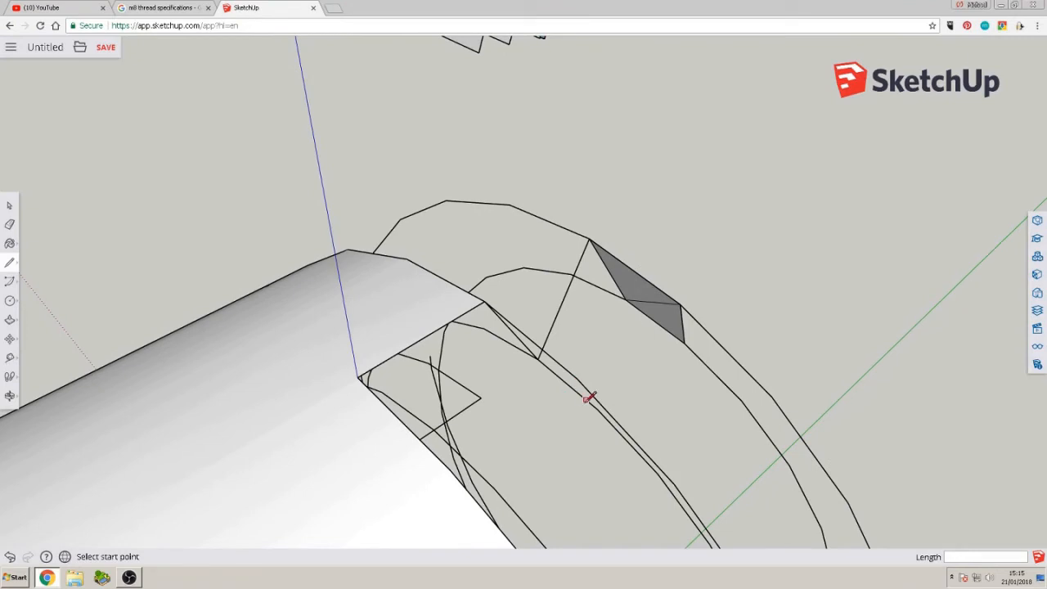
pyautogui.click(679, 303)
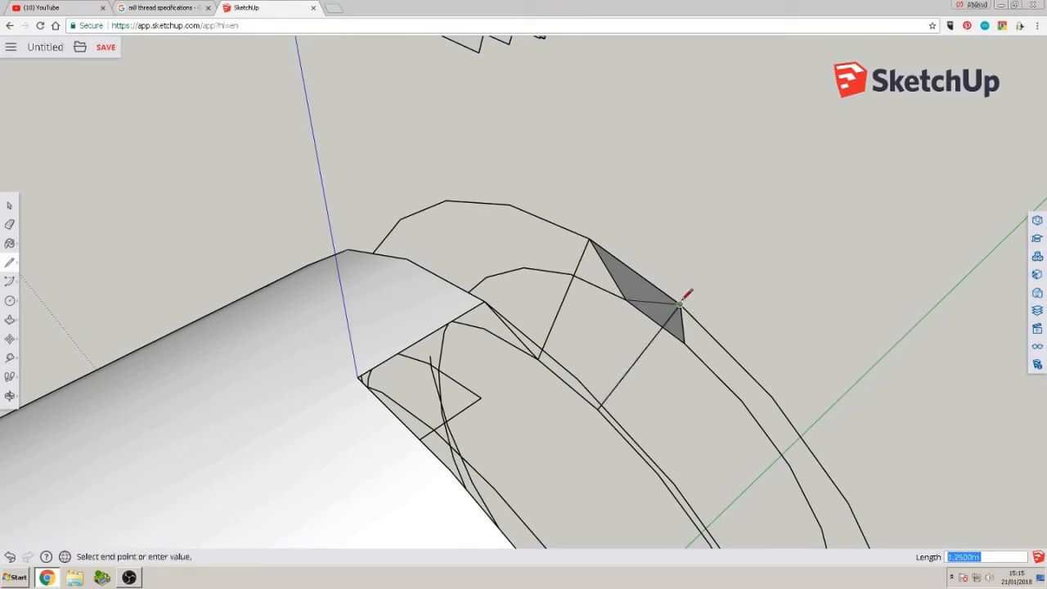
pyautogui.click(540, 358)
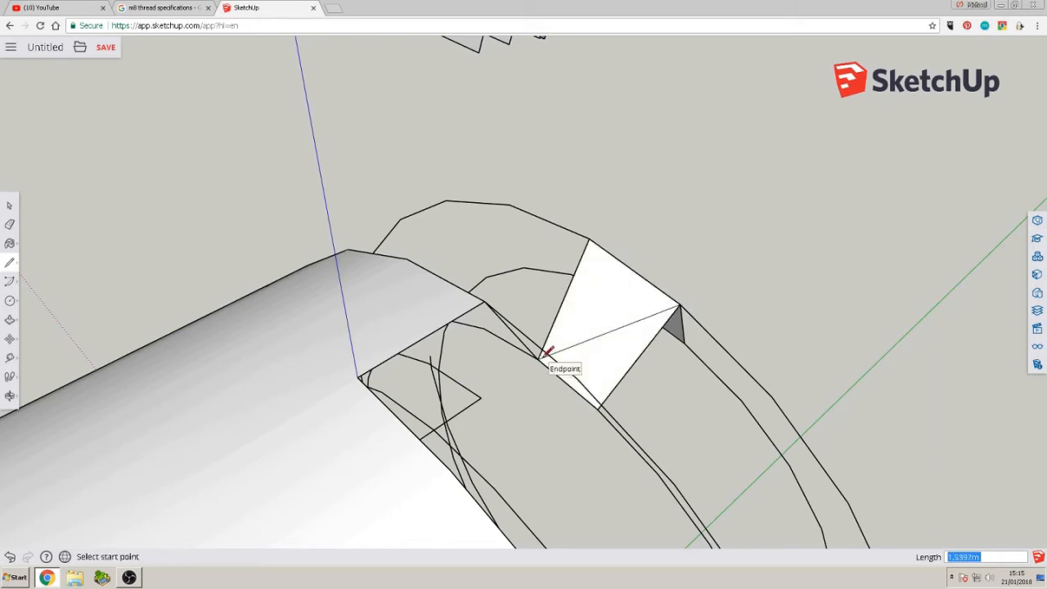
# Bridge the adjoining flank between the cross lines and ring edge, tracing the helix segment and adding a diagonal to fill it with triangular faces
pyautogui.moveTo(587, 358); pyautogui.dragTo(278, 344, button='middle')
pyautogui.moveTo(433, 333); pyautogui.dragTo(446, 368, button='middle')
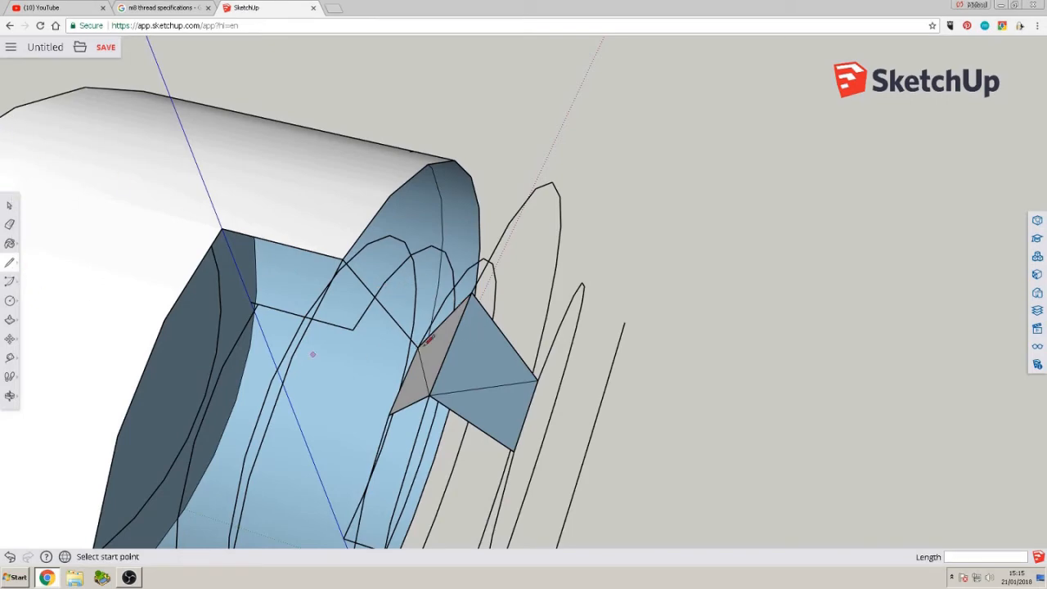
pyautogui.scroll(-3, 446, 335)
pyautogui.moveTo(446, 335)
pyautogui.mouseDown(button='middle')
pyautogui.moveTo(434, 355)
pyautogui.moveTo(452, 334)
pyautogui.mouseUp(button='middle')
pyautogui.scroll(3, 453, 332)
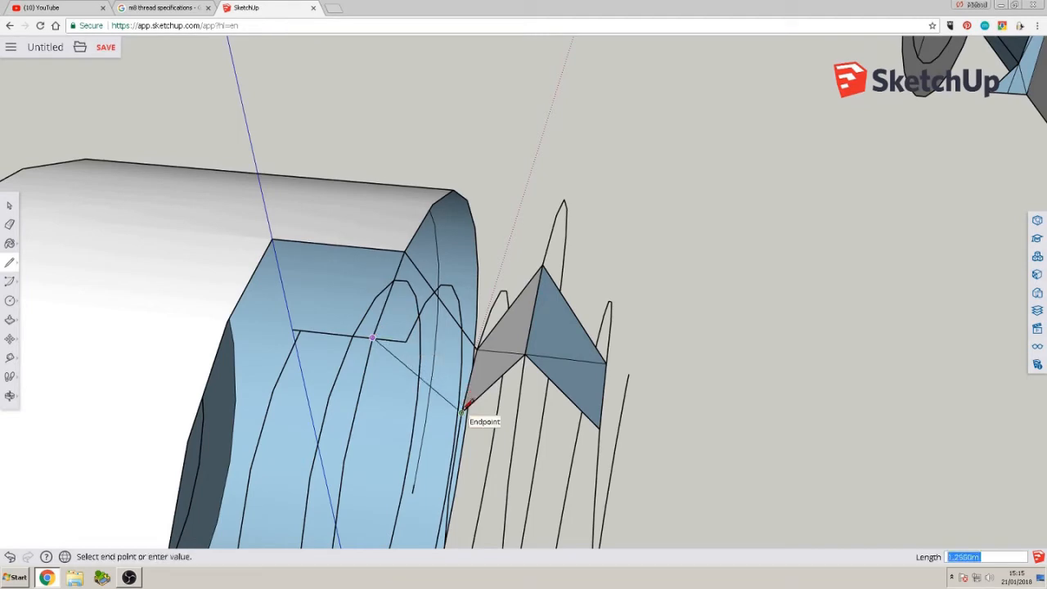
pyautogui.moveTo(477, 363); pyautogui.dragTo(374, 399, button='middle')
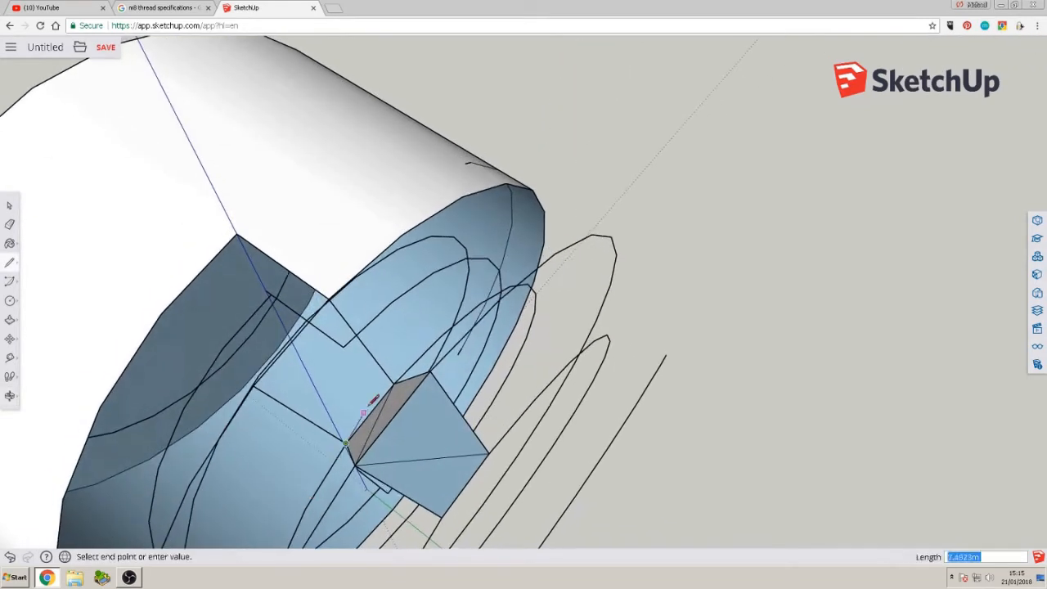
pyautogui.click(394, 381)
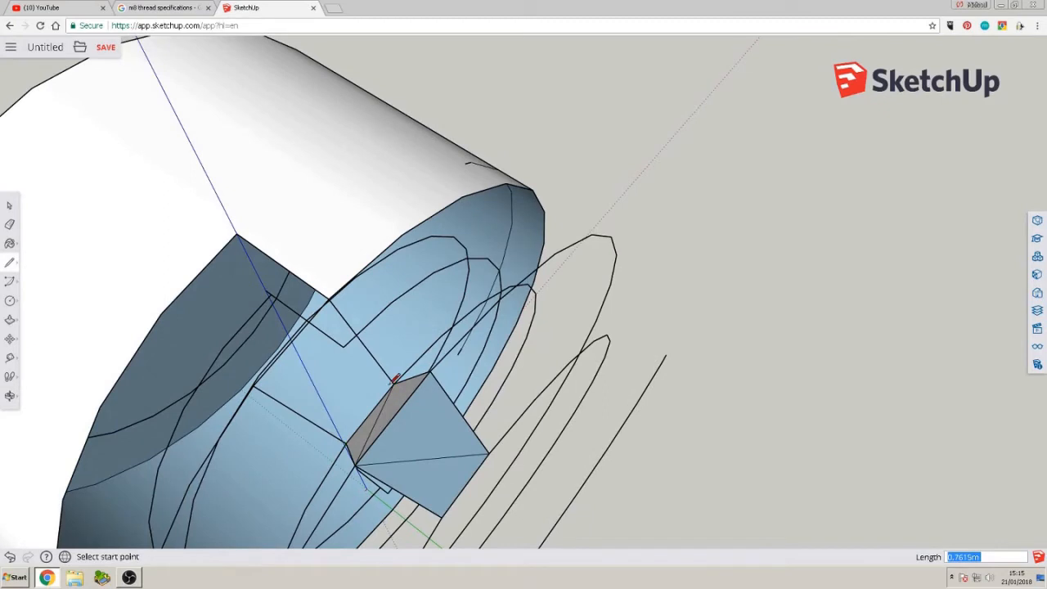
pyautogui.click(255, 383)
pyautogui.click(396, 380)
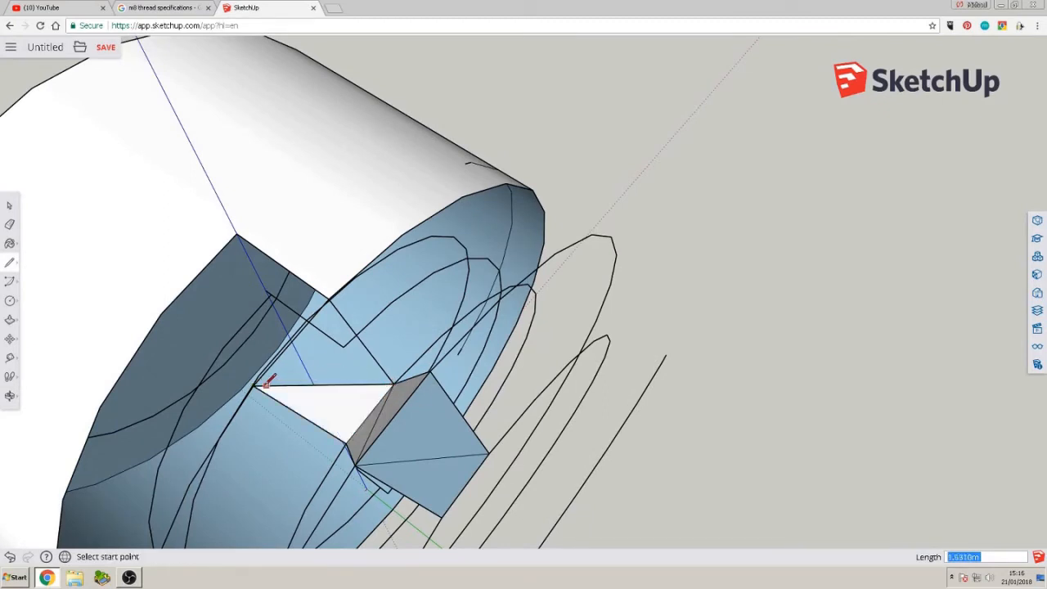
pyautogui.click(329, 300)
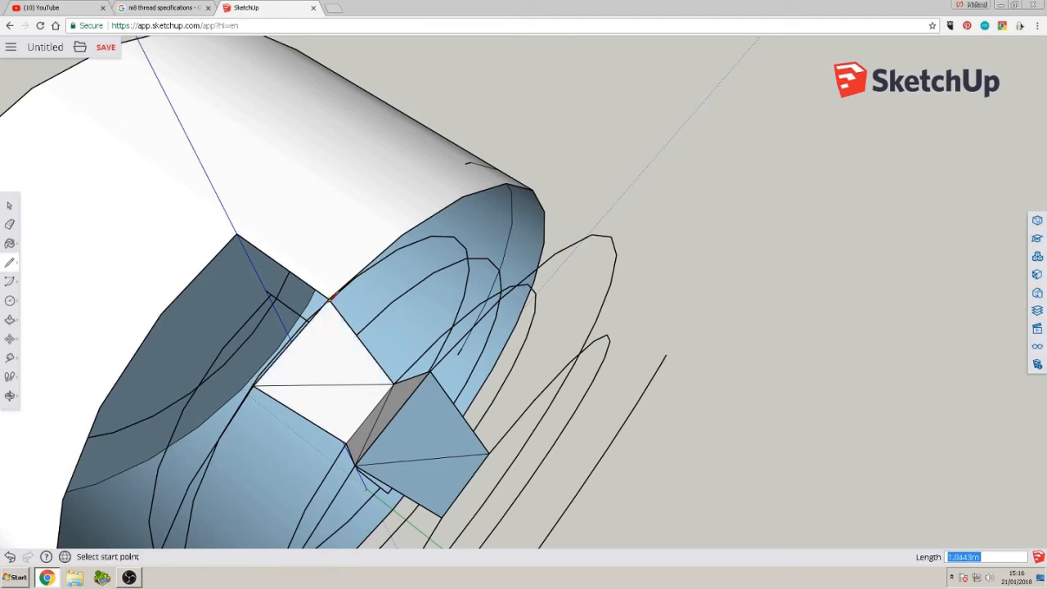
# Extend the flank faces one section further along the helix curves with a connecting line between their endpoints
pyautogui.moveTo(332, 363); pyautogui.dragTo(397, 168, button='middle')
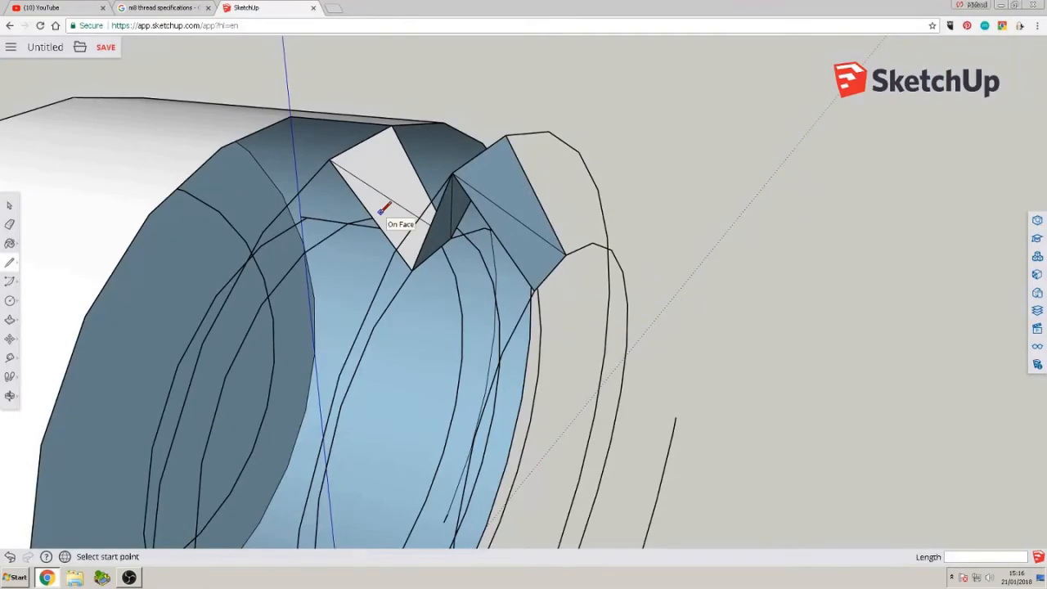
pyautogui.scroll(-3, 406, 256)
pyautogui.moveTo(491, 315); pyautogui.dragTo(381, 297, button='middle')
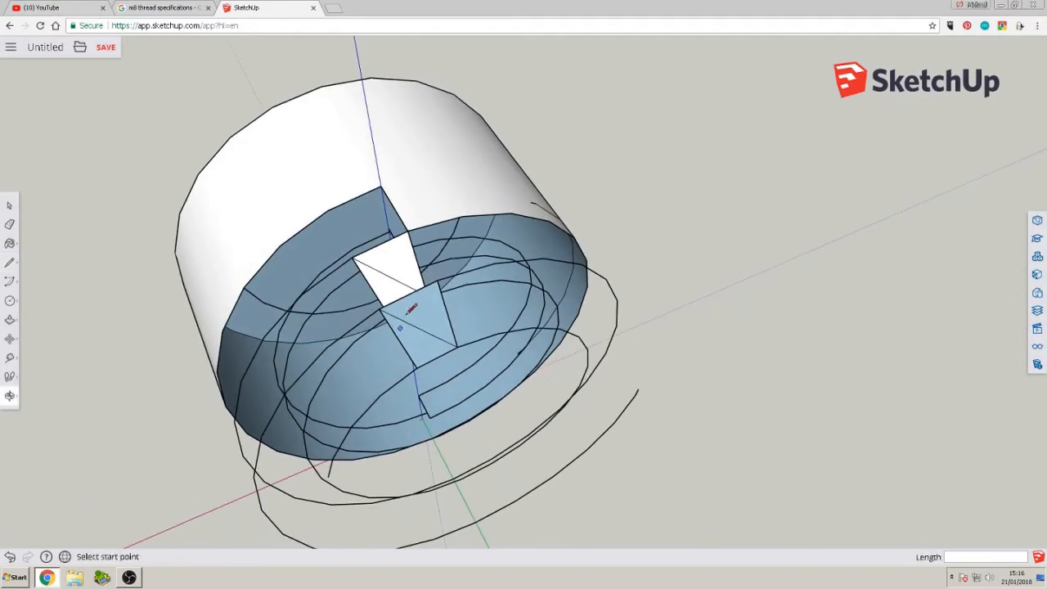
pyautogui.scroll(3, 408, 261)
pyautogui.moveTo(420, 240); pyautogui.dragTo(546, 161, button='middle')
pyautogui.scroll(-1, 485, 211)
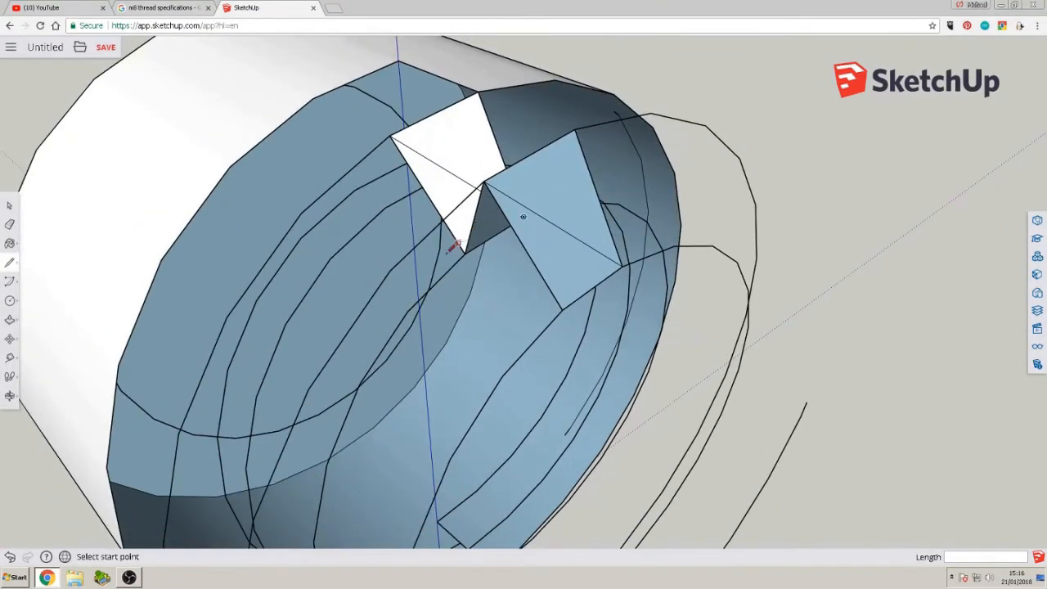
pyautogui.moveTo(421, 295); pyautogui.dragTo(597, 279, button='middle')
pyautogui.moveTo(576, 307); pyautogui.dragTo(490, 231)
pyautogui.scroll(-4, 494, 234)
pyautogui.moveTo(494, 233); pyautogui.dragTo(496, 234, button='middle')
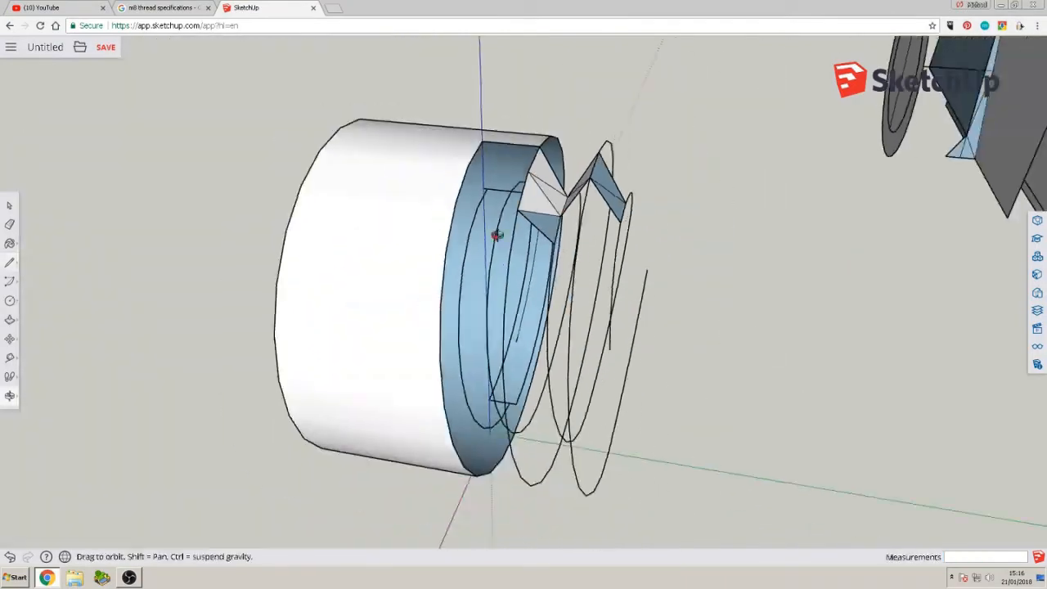
# Select the ring together with the outer helix curves, then reduce the selection to a single helix curve
pyautogui.click(535, 350)
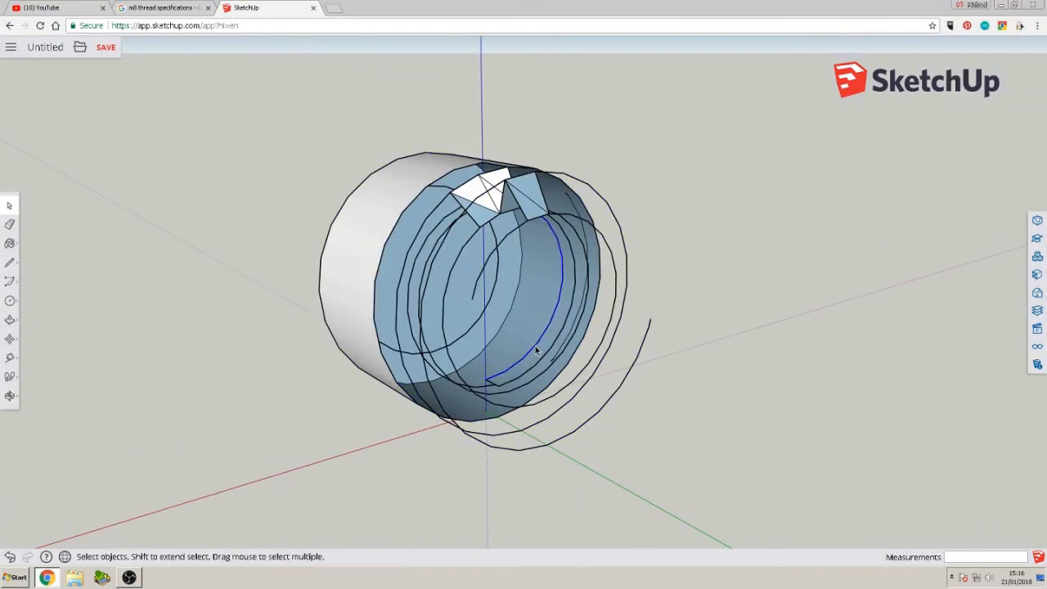
pyautogui.tripleClick(528, 196)
pyautogui.keyDown('shift'); pyautogui.moveTo(206, 114); pyautogui.dragTo(695, 478); pyautogui.keyUp('shift')
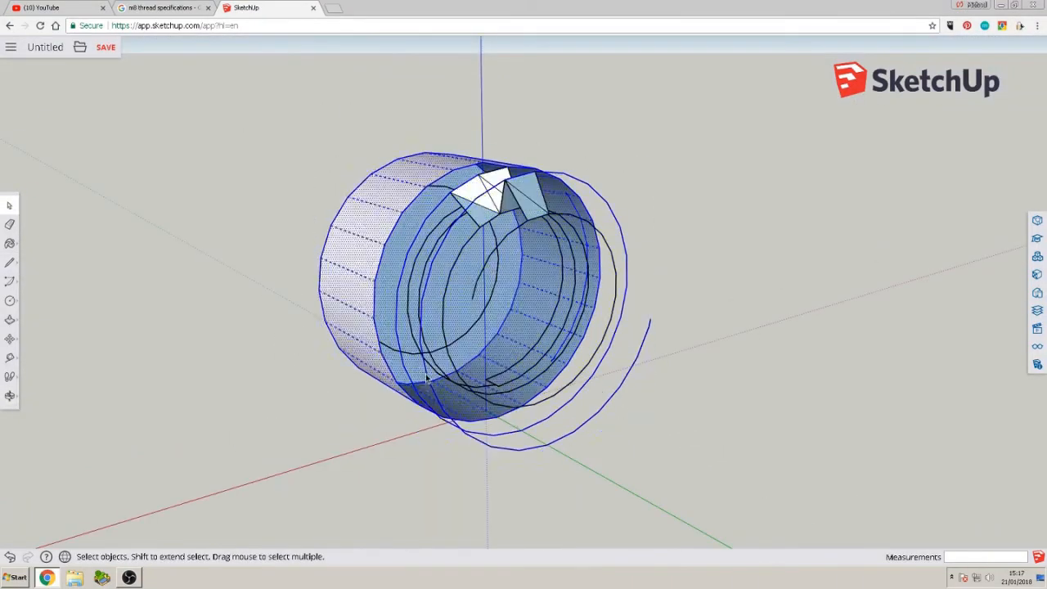
pyautogui.scroll(4, 582, 270)
pyautogui.moveTo(490, 270)
pyautogui.mouseDown(button='middle')
pyautogui.moveTo(582, 270)
pyautogui.moveTo(622, 282)
pyautogui.mouseUp(button='middle')
pyautogui.click(458, 261)
# Draw a line between helix endpoints to close the newest flank section with triangular faces
pyautogui.click(9, 263)
pyautogui.click(659, 312)
pyautogui.click(747, 267)
pyautogui.moveTo(659, 312); pyautogui.dragTo(491, 319, button='middle')
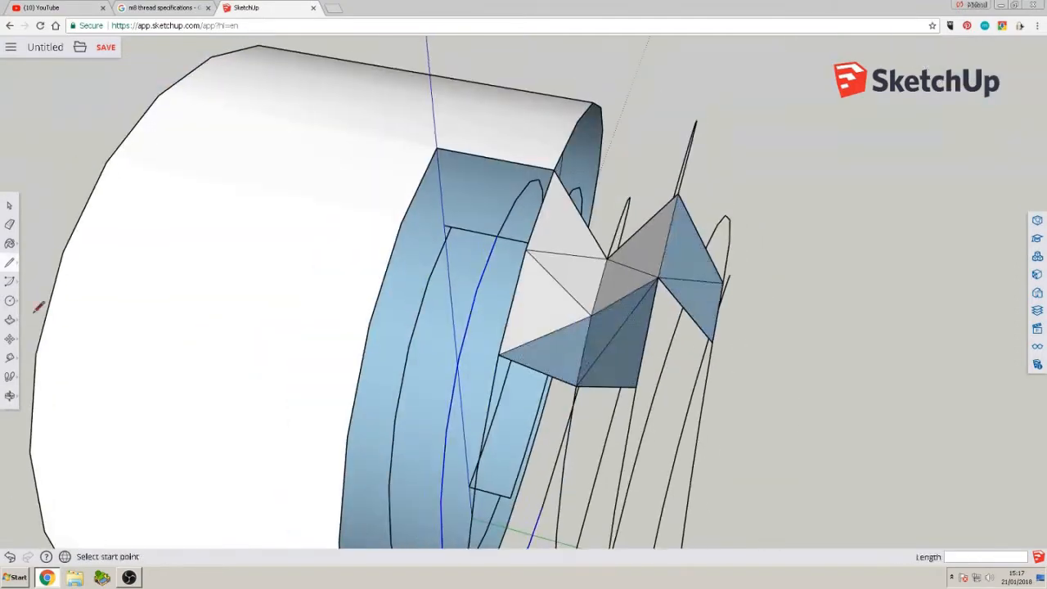
# Reverse the two flank faces whose orientation does not match their neighbours
pyautogui.click(9, 205)
pyautogui.rightClick(696, 297)
pyautogui.click(739, 460)
pyautogui.moveTo(613, 327)
pyautogui.mouseDown(button='middle')
pyautogui.moveTo(458, 311)
pyautogui.moveTo(448, 258)
pyautogui.moveTo(502, 198)
pyautogui.moveTo(720, 343)
pyautogui.mouseUp(button='middle')
# Connect further inner and outer helix endpoints with cross lines and diagonals to lengthen the thread's faces
pyautogui.click(9, 263)
pyautogui.click(648, 183)
pyautogui.click(603, 229)
pyautogui.click(447, 214)
pyautogui.click(561, 294)
pyautogui.click(449, 257)
# Fill the following sections of the outermost flank with cross lines and diagonals between the helix endpoints
pyautogui.click(730, 346)
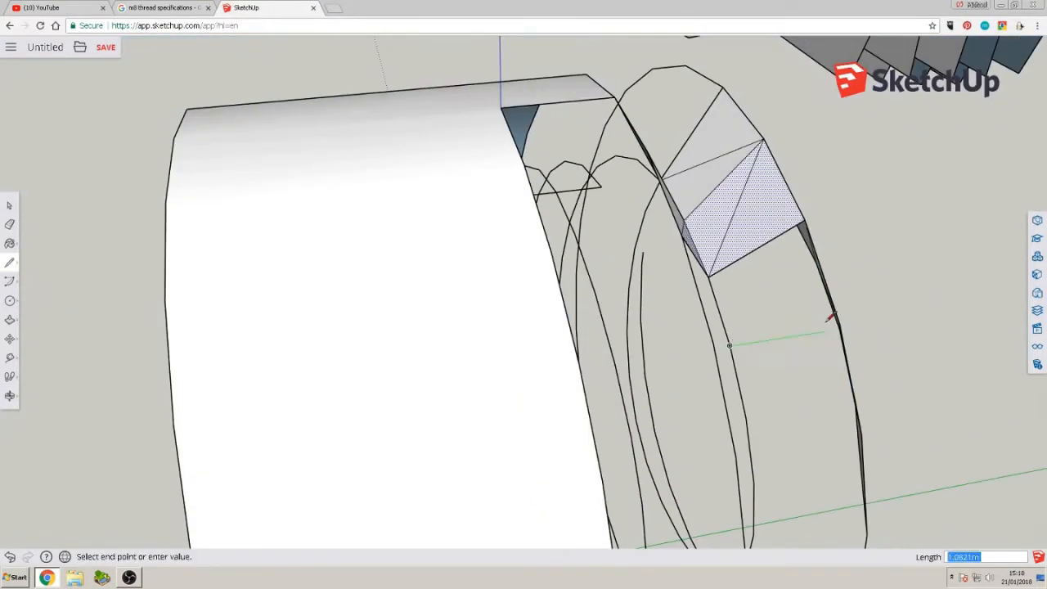
pyautogui.click(834, 314)
pyautogui.moveTo(834, 313)
pyautogui.mouseDown(button='middle')
pyautogui.moveTo(793, 319)
pyautogui.moveTo(771, 199)
pyautogui.moveTo(818, 269)
pyautogui.mouseUp(button='middle')
pyautogui.click(859, 311)
pyautogui.click(885, 389)
pyautogui.click(754, 385)
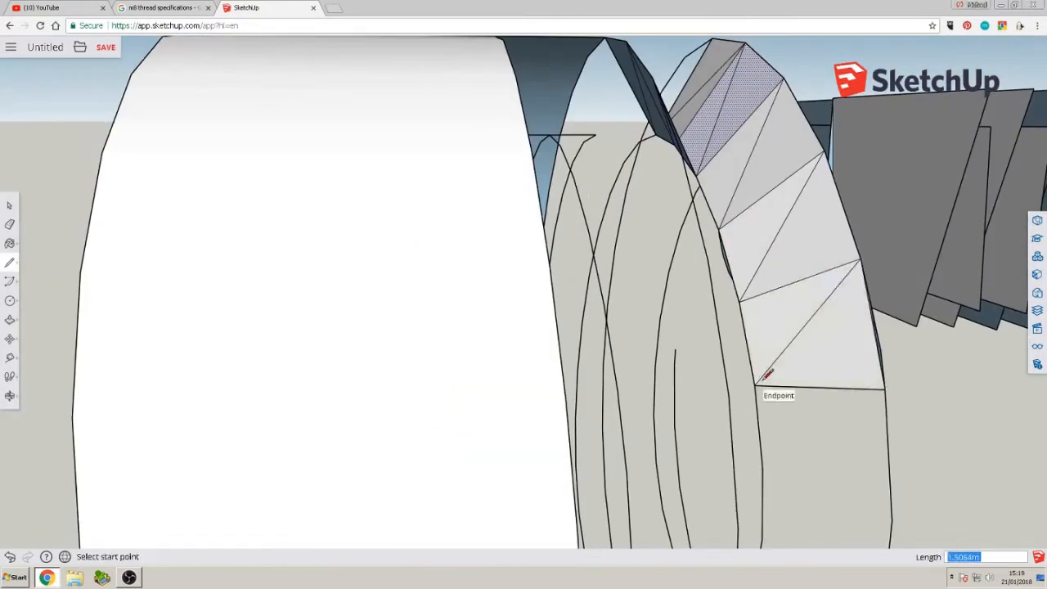
# Continue the triangulated faces of both flanks down the helix until they end in a V-shaped profile
pyautogui.moveTo(762, 380); pyautogui.dragTo(658, 297, button='middle')
pyautogui.click(658, 298)
pyautogui.click(713, 304)
pyautogui.click(720, 419)
pyautogui.moveTo(719, 419)
pyautogui.mouseDown(button='middle')
pyautogui.moveTo(586, 427)
pyautogui.moveTo(635, 325)
pyautogui.moveTo(608, 411)
pyautogui.moveTo(661, 423)
pyautogui.moveTo(619, 420)
pyautogui.moveTo(727, 397)
pyautogui.moveTo(360, 401)
pyautogui.moveTo(563, 397)
pyautogui.moveTo(594, 264)
pyautogui.moveTo(564, 261)
pyautogui.moveTo(554, 398)
pyautogui.moveTo(676, 325)
pyautogui.moveTo(532, 375)
pyautogui.moveTo(667, 365)
pyautogui.mouseUp(button='middle')
pyautogui.click(635, 326)
pyautogui.scroll(-4, 727, 260)
pyautogui.moveTo(728, 260); pyautogui.dragTo(315, 320, button='middle')
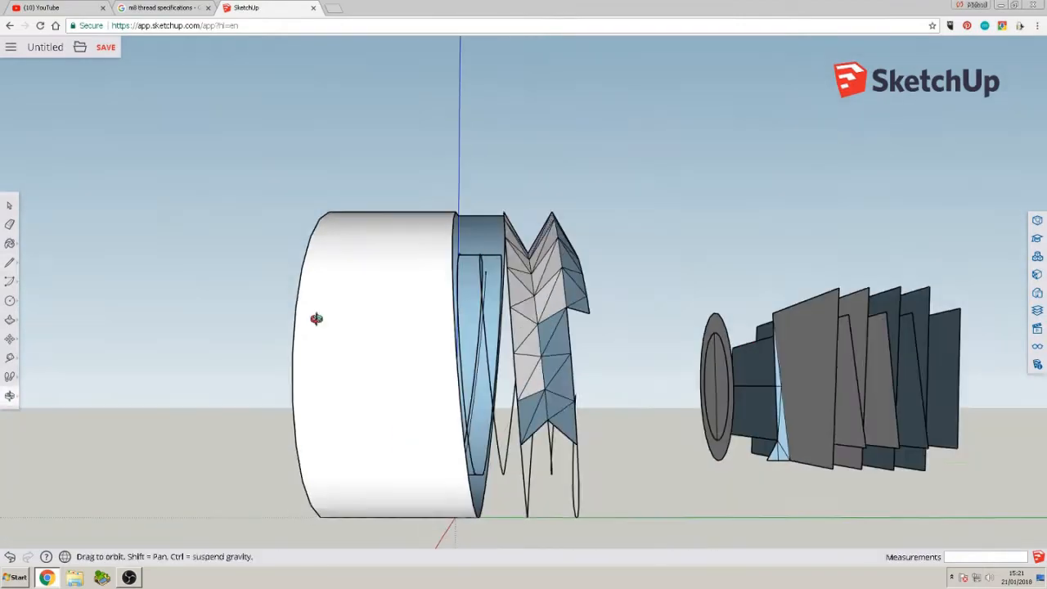
# Select all the connected ring and thread geometry and copy it to an empty area away from the original
pyautogui.press('space')
pyautogui.tripleClick(315, 320)
pyautogui.moveTo(409, 475); pyautogui.dragTo(389, 462, button='middle')
pyautogui.press('m')
pyautogui.click(441, 403)
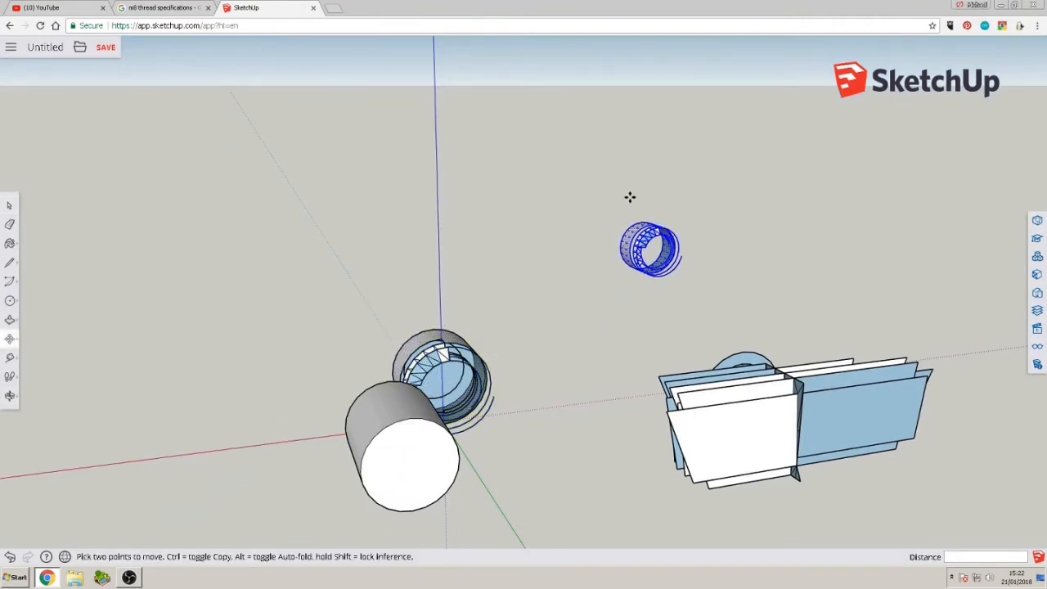
# Clear the full selection on the copy and erase its cylinder, leaving the helix curves and thread faces
pyautogui.scroll(3, 628, 214)
pyautogui.moveTo(808, 338); pyautogui.dragTo(260, 376, button='middle')
pyautogui.scroll(3, 460, 300)
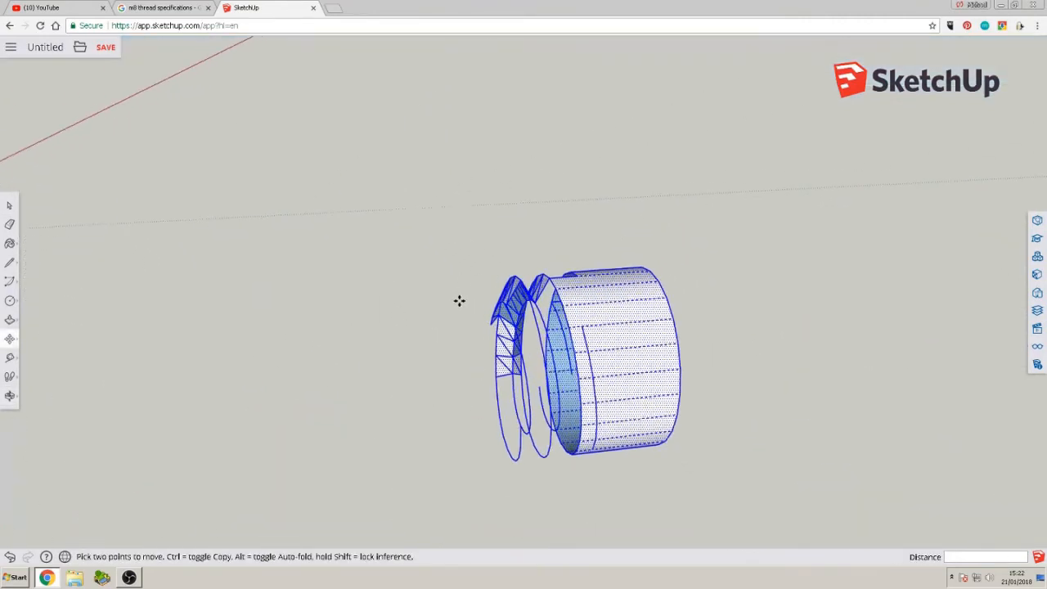
pyautogui.scroll(3, 459, 301)
pyautogui.moveTo(467, 307); pyautogui.dragTo(488, 290, button='middle')
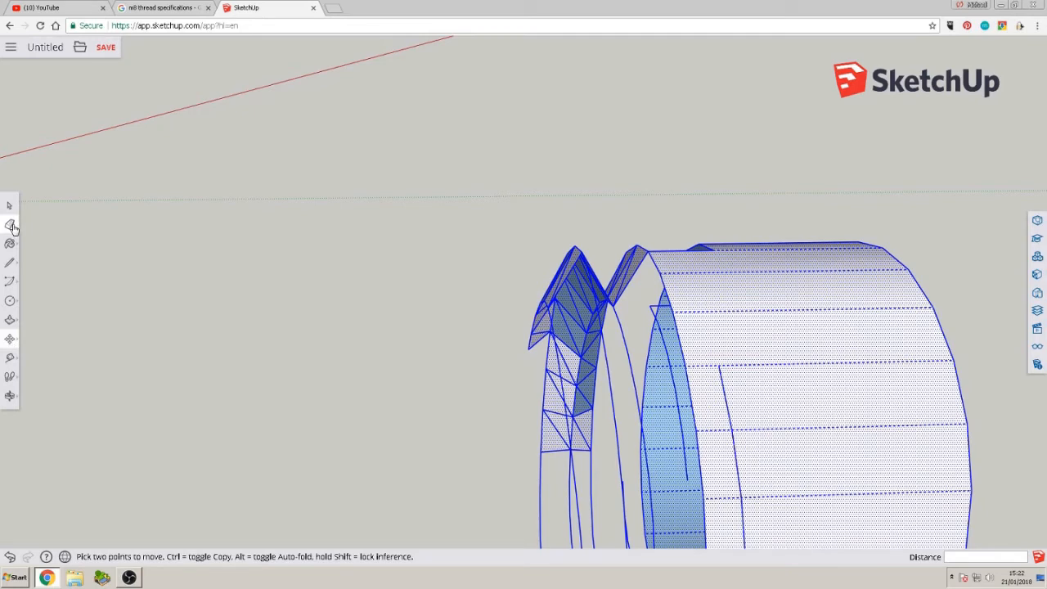
pyautogui.click(10, 225)
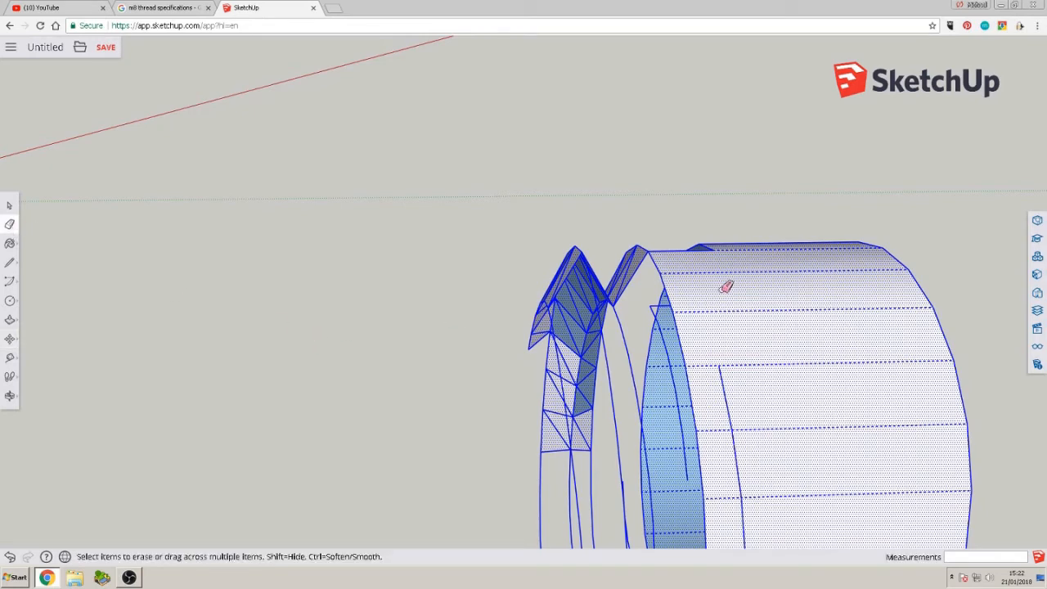
pyautogui.scroll(-6, 290, 325)
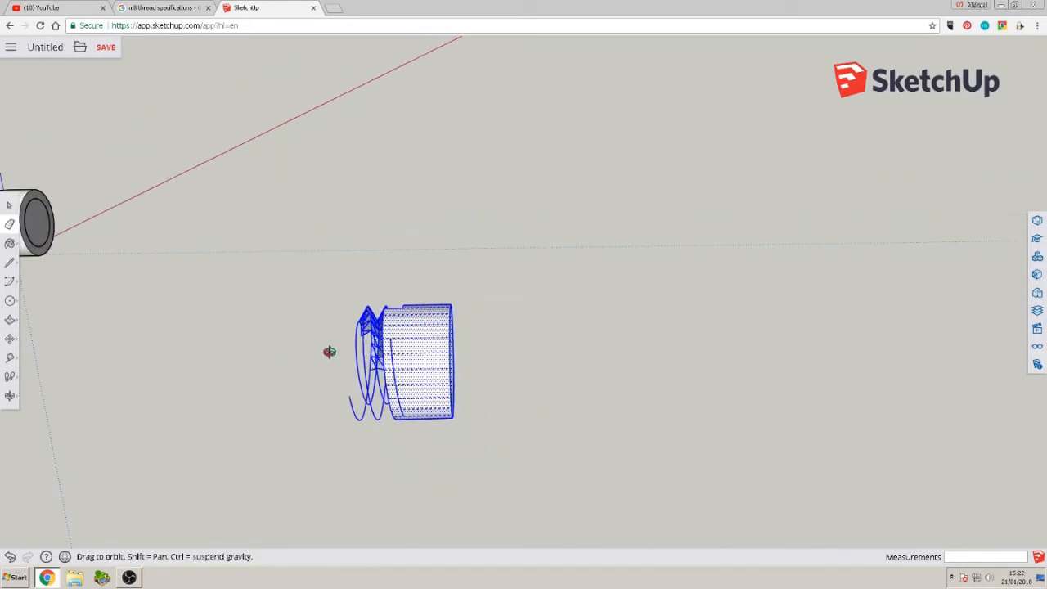
pyautogui.moveTo(327, 352); pyautogui.dragTo(391, 345, button='middle')
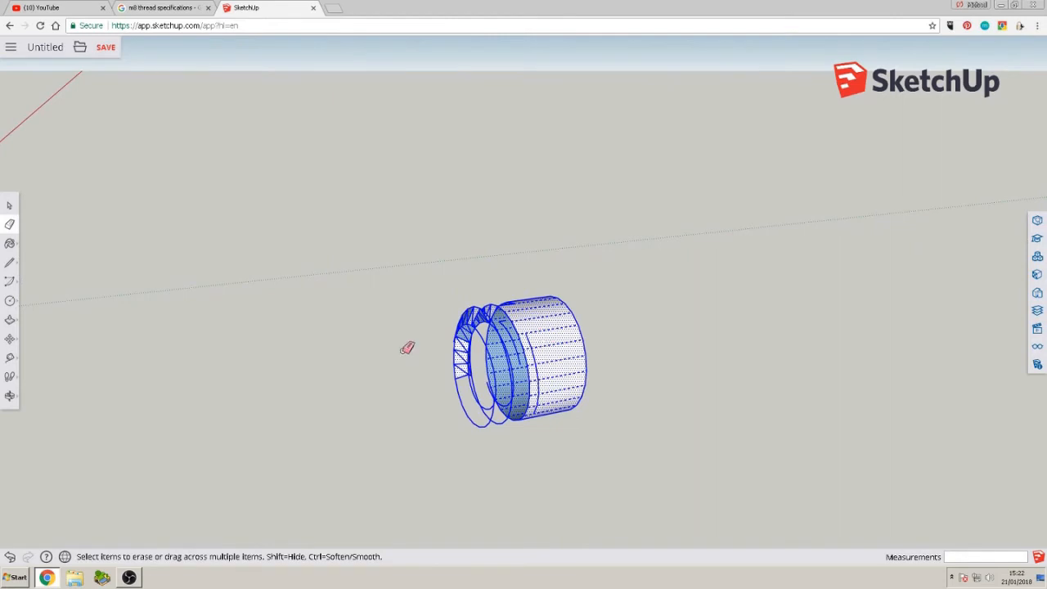
pyautogui.click(13, 206)
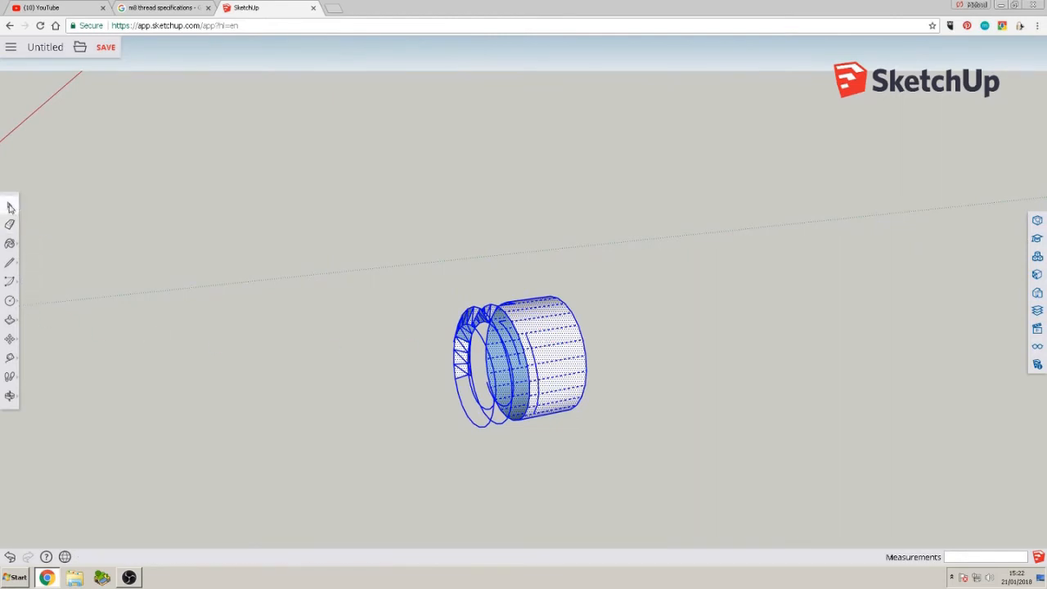
pyautogui.click(540, 352)
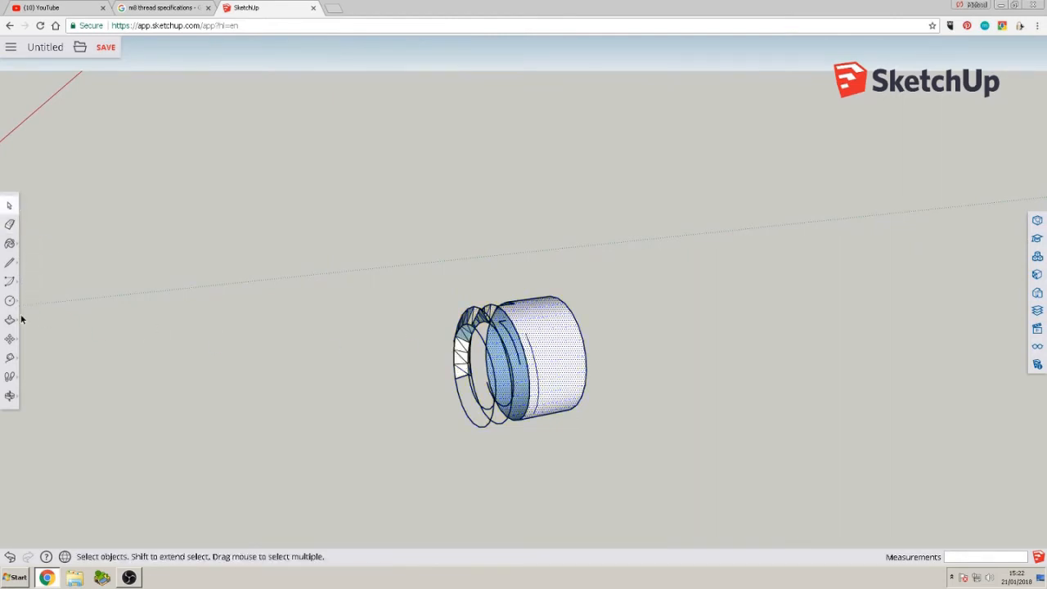
pyautogui.click(10, 224)
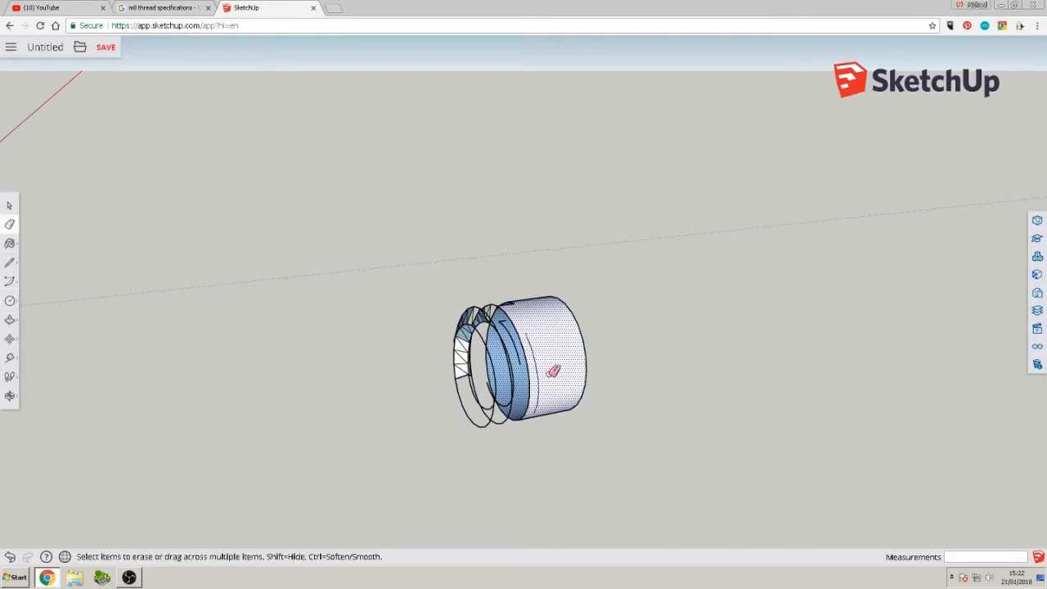
pyautogui.click(584, 335)
pyautogui.moveTo(531, 398)
pyautogui.mouseDown()
pyautogui.moveTo(434, 324)
pyautogui.moveTo(559, 315)
pyautogui.mouseUp()
pyautogui.press('e')
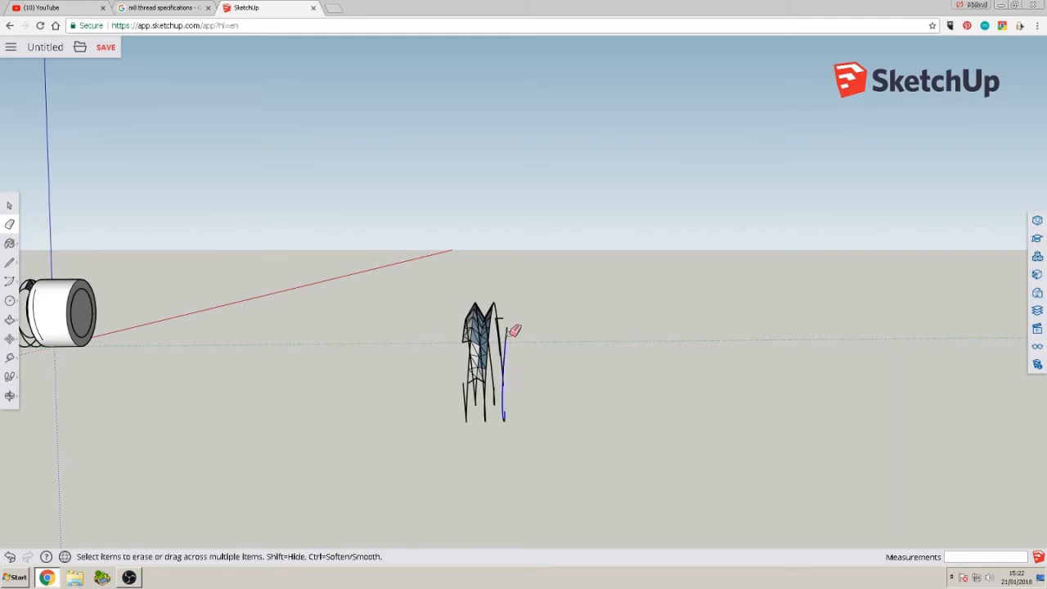
# Erase the loose helix fragments and stray straight edges around the copied thread
pyautogui.moveTo(514, 331); pyautogui.dragTo(581, 328, button='middle')
pyautogui.scroll(3, 582, 329)
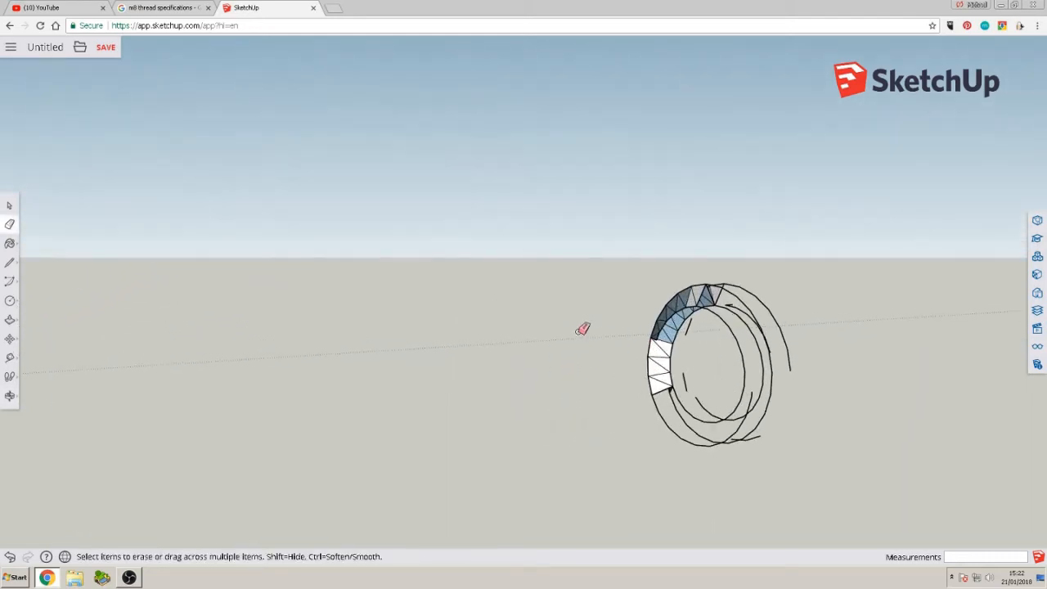
pyautogui.moveTo(733, 360)
pyautogui.mouseDown(button='middle')
pyautogui.moveTo(250, 306)
pyautogui.moveTo(282, 391)
pyautogui.moveTo(490, 335)
pyautogui.moveTo(341, 374)
pyautogui.moveTo(444, 285)
pyautogui.mouseUp(button='middle')
pyautogui.scroll(-2, 250, 306)
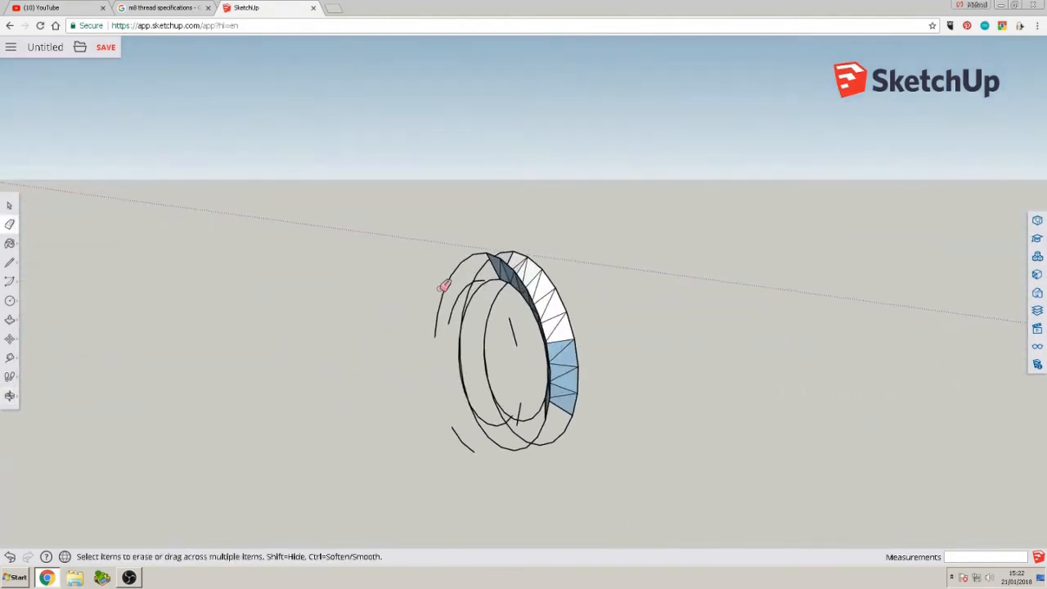
pyautogui.scroll(2, 642, 364)
pyautogui.moveTo(642, 364)
pyautogui.mouseDown(button='middle')
pyautogui.moveTo(426, 390)
pyautogui.moveTo(477, 381)
pyautogui.mouseUp(button='middle')
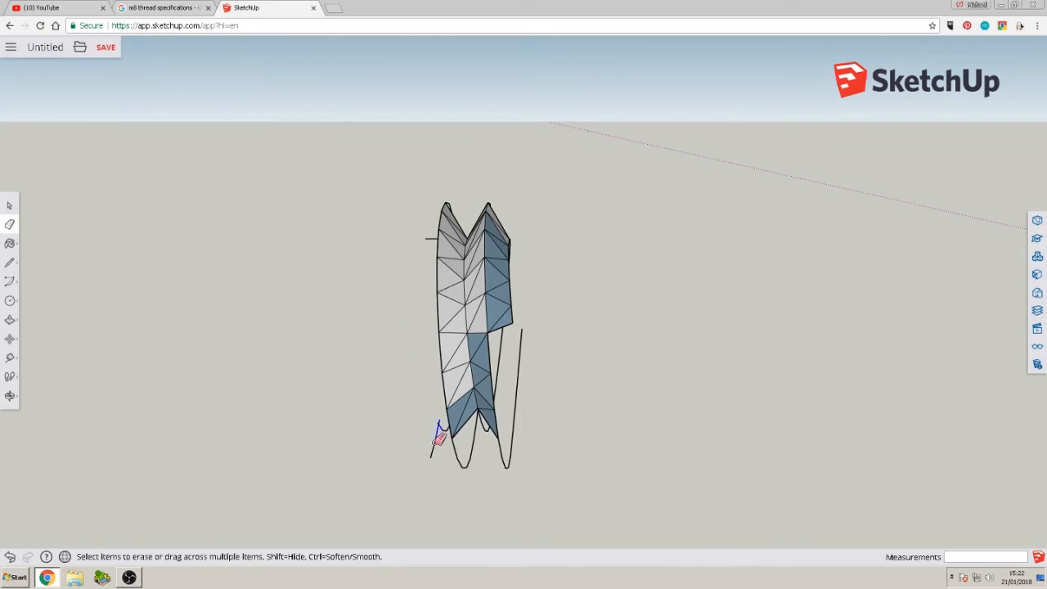
pyautogui.moveTo(438, 434)
pyautogui.mouseDown(button='middle')
pyautogui.moveTo(572, 416)
pyautogui.moveTo(398, 340)
pyautogui.mouseUp(button='middle')
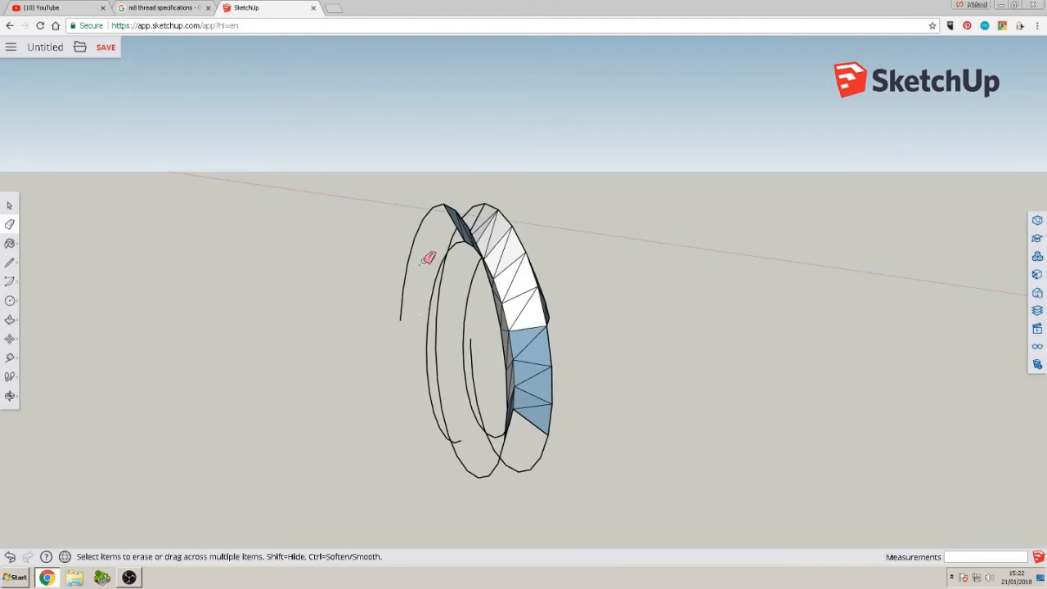
# Draw a diagonal from the inner helix endpoint to the outer one to fill the open flank section with faces
pyautogui.scroll(1, 443, 341)
pyautogui.moveTo(443, 341); pyautogui.dragTo(593, 355, button='middle')
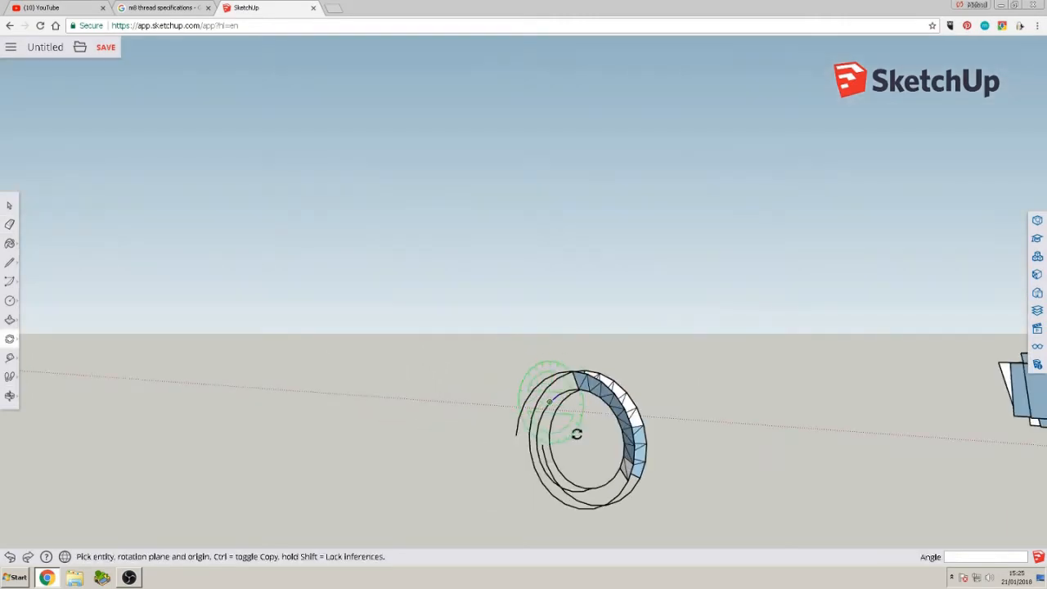
pyautogui.scroll(4, 577, 433)
pyautogui.moveTo(576, 431); pyautogui.dragTo(456, 367, button='middle')
pyautogui.moveTo(579, 439); pyautogui.dragTo(303, 379, button='middle')
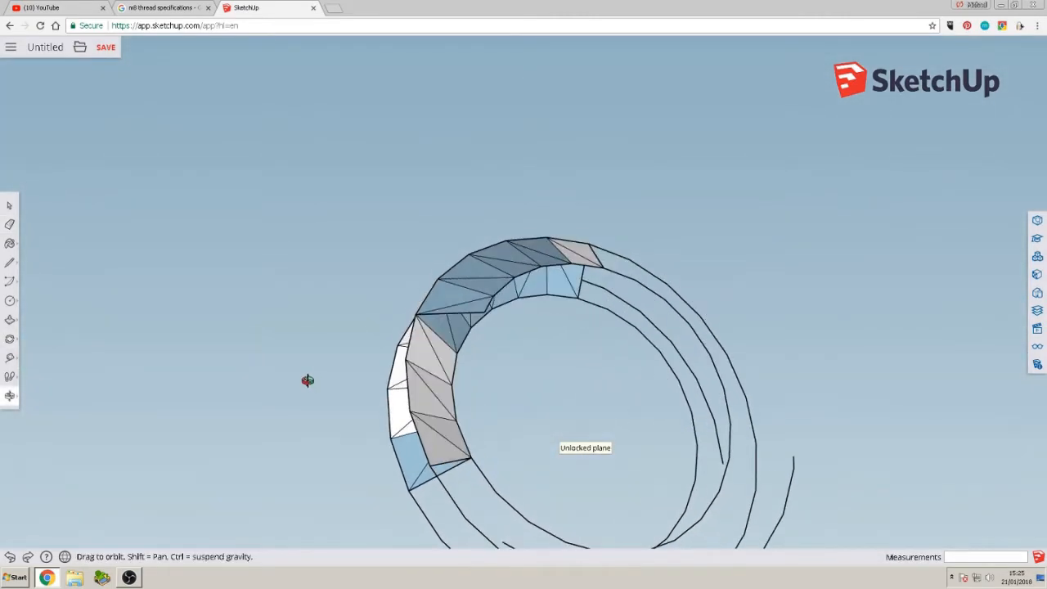
pyautogui.moveTo(407, 389); pyautogui.dragTo(482, 394, button='middle')
pyautogui.press('l')
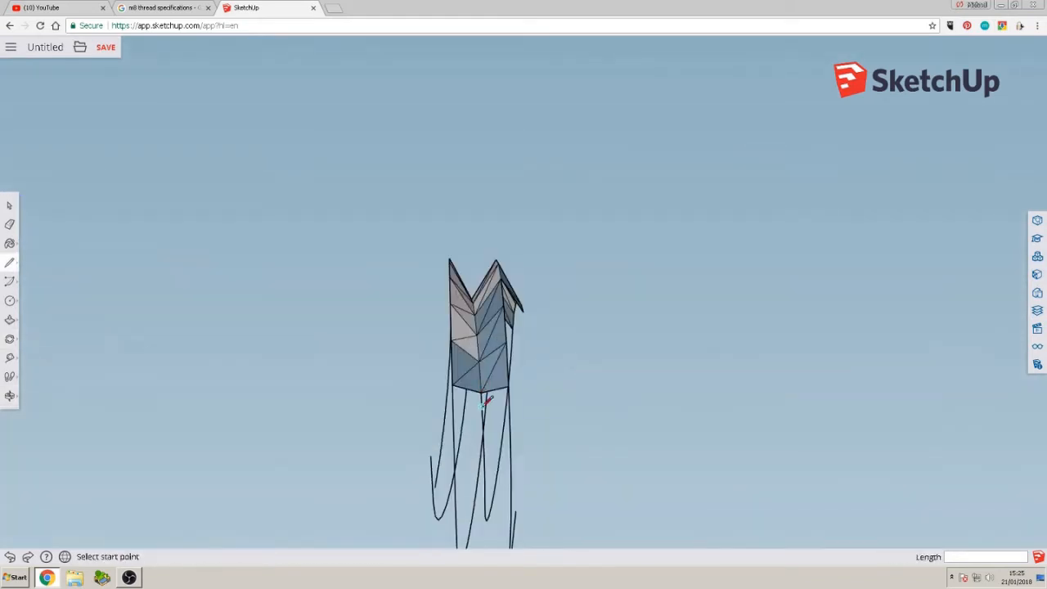
pyautogui.click(481, 396)
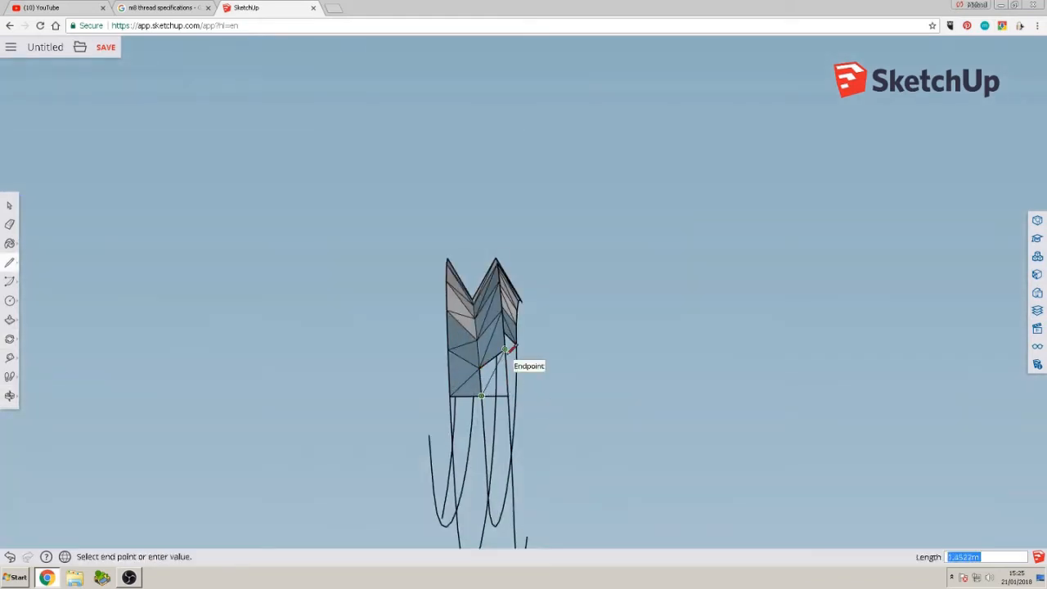
pyautogui.click(505, 349)
# Draw a diagonal and short cross lines at the end of the filled thread section, and undo the last line
pyautogui.moveTo(506, 349); pyautogui.dragTo(440, 389, button='middle')
pyautogui.click(488, 414)
pyautogui.click(455, 435)
pyautogui.moveTo(456, 435); pyautogui.dragTo(496, 475, button='middle')
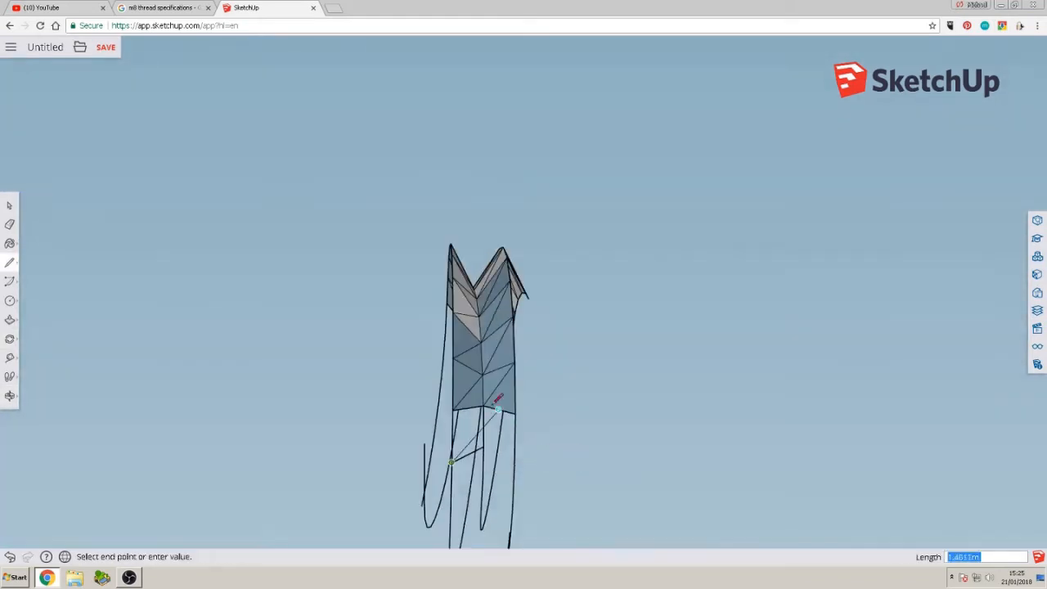
pyautogui.click(491, 407)
pyautogui.moveTo(491, 407); pyautogui.dragTo(352, 412, button='middle')
pyautogui.click(500, 435)
pyautogui.click(511, 472)
pyautogui.scroll(4, 509, 465)
pyautogui.hotkey('ctrl', 'z')
# Draw cross lines between matching inner and outer helix endpoints on both flanks of the next open sections
pyautogui.click(338, 408)
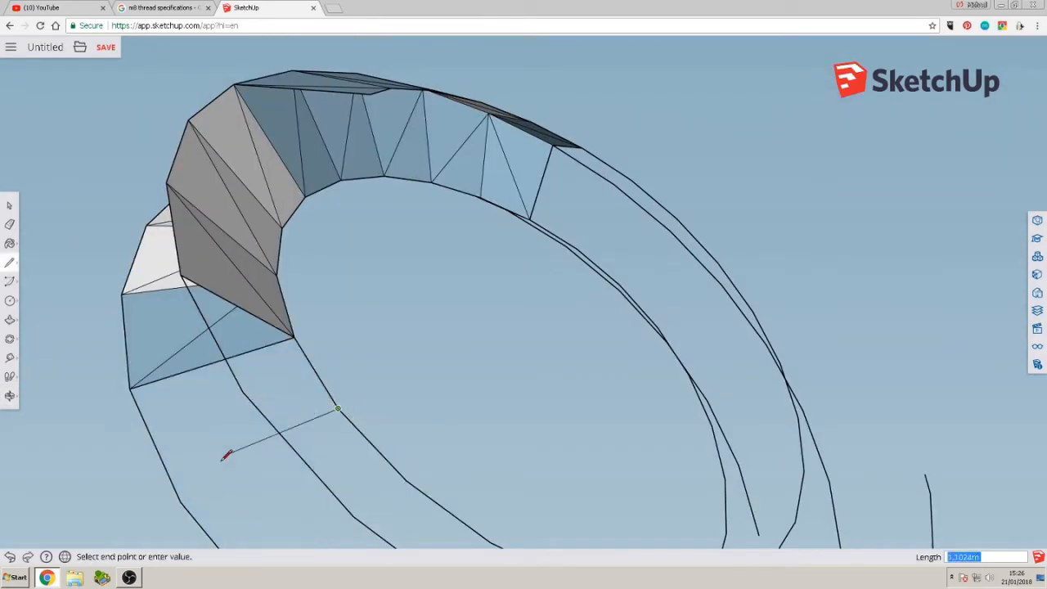
pyautogui.click(352, 499)
pyautogui.moveTo(351, 499); pyautogui.dragTo(327, 375, button='middle')
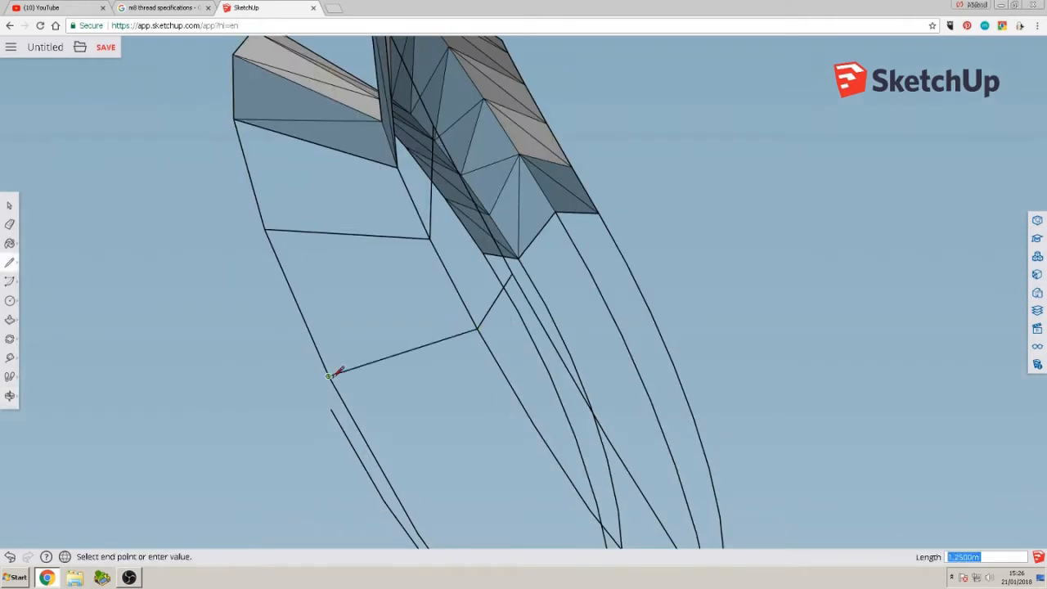
pyautogui.moveTo(533, 423); pyautogui.dragTo(654, 417, button='middle')
pyautogui.click(572, 418)
pyautogui.click(704, 467)
pyautogui.moveTo(703, 467); pyautogui.dragTo(589, 491, button='middle')
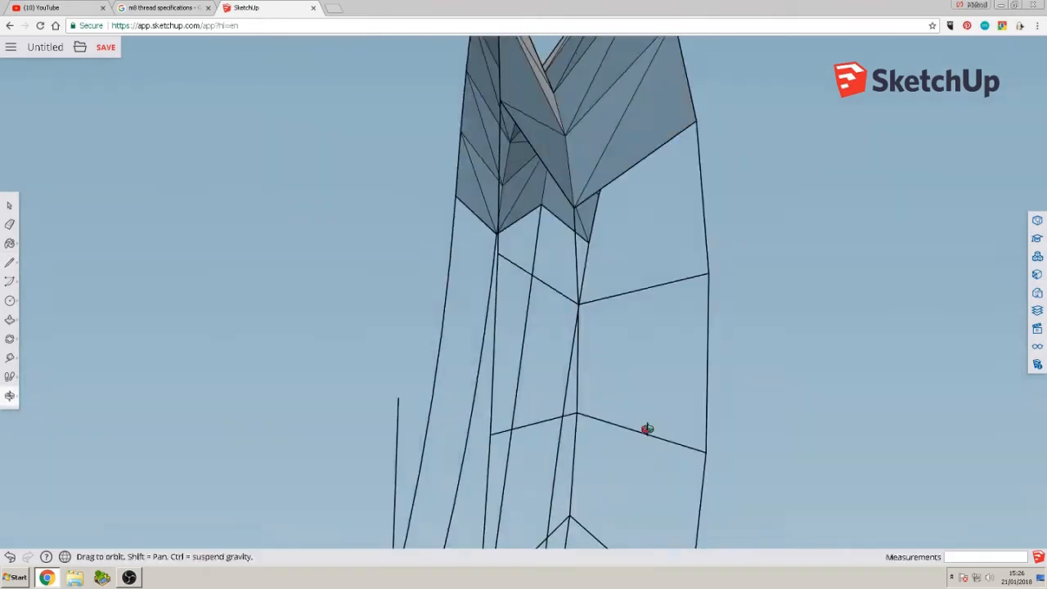
# Draw diagonals across the cross-lined sections so both flanks fill with triangular faces
pyautogui.click(533, 266)
pyautogui.click(438, 368)
pyautogui.click(632, 197)
pyautogui.click(542, 369)
pyautogui.moveTo(548, 363)
pyautogui.mouseDown(button='middle')
pyautogui.moveTo(499, 364)
pyautogui.moveTo(516, 288)
pyautogui.moveTo(519, 348)
pyautogui.moveTo(545, 253)
pyautogui.moveTo(576, 263)
pyautogui.moveTo(498, 257)
pyautogui.moveTo(523, 251)
pyautogui.moveTo(504, 222)
pyautogui.mouseUp(button='middle')
pyautogui.click(564, 193)
pyautogui.click(518, 291)
pyautogui.scroll(5, 517, 290)
pyautogui.scroll(-6, 545, 252)
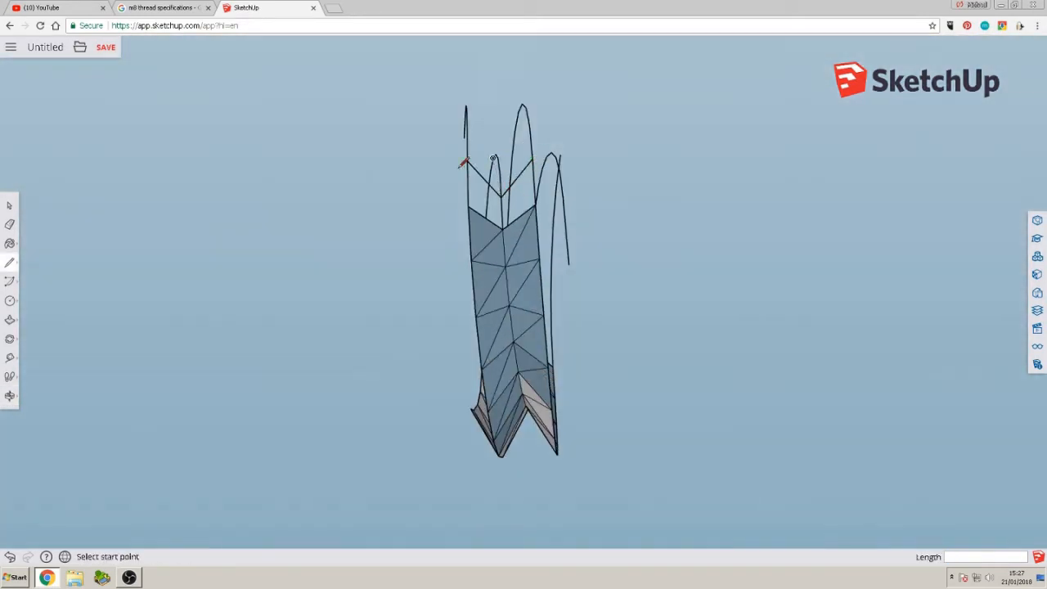
# Bridge the inner and outer helix curves with cross lines at their endpoints along the open lower arc of the ring
pyautogui.moveTo(462, 163); pyautogui.dragTo(481, 341, button='middle')
pyautogui.moveTo(440, 375)
pyautogui.mouseDown(button='middle')
pyautogui.moveTo(539, 327)
pyautogui.moveTo(646, 465)
pyautogui.moveTo(472, 496)
pyautogui.moveTo(571, 442)
pyautogui.mouseUp(button='middle')
pyautogui.click(643, 466)
pyautogui.press('Escape')
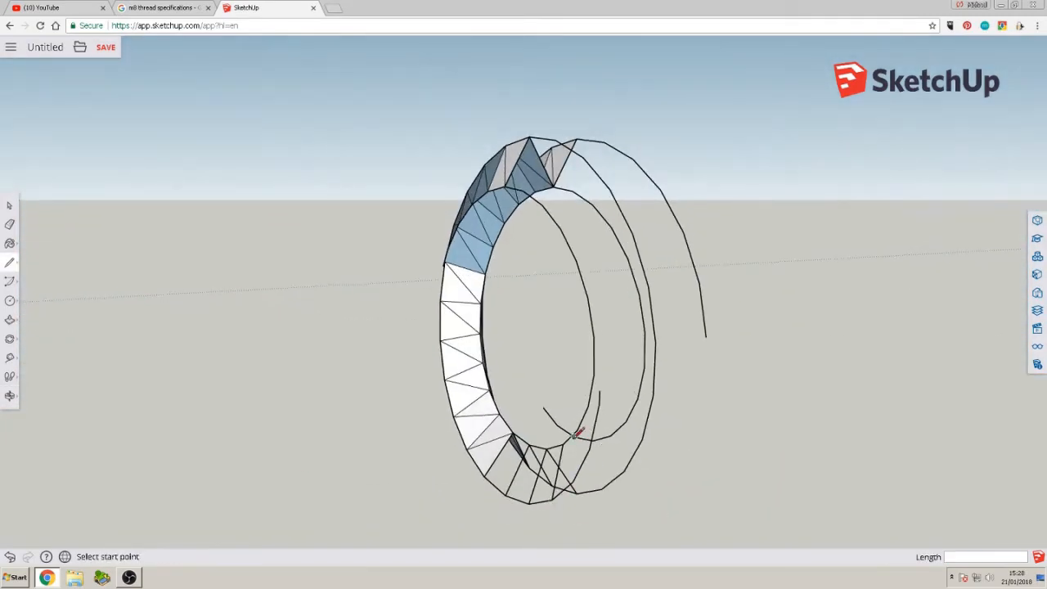
pyautogui.click(565, 442)
pyautogui.click(596, 487)
pyautogui.moveTo(596, 487); pyautogui.dragTo(769, 501, button='middle')
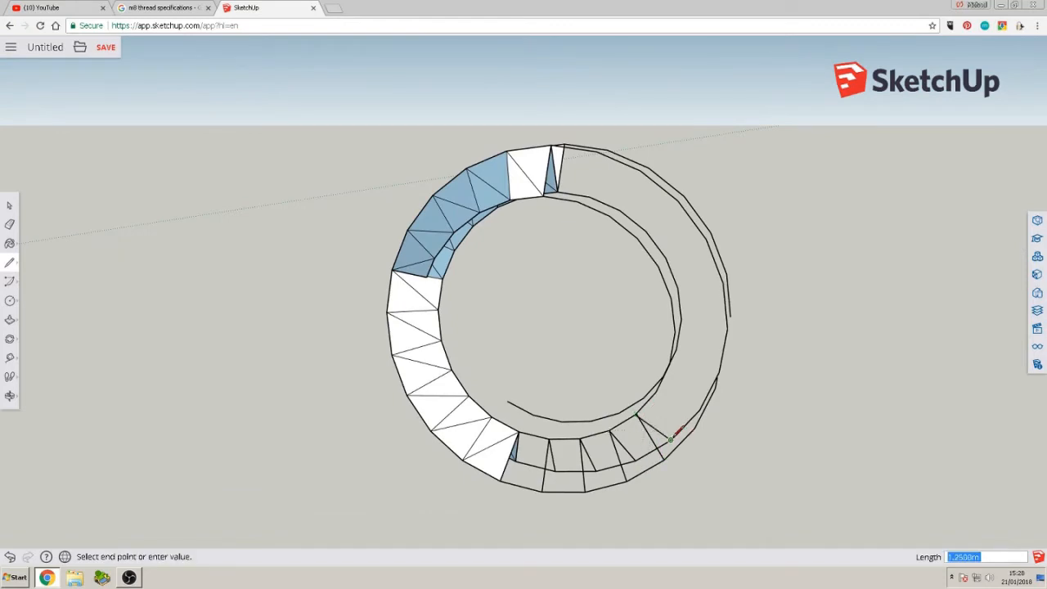
pyautogui.scroll(5, 676, 432)
pyautogui.click(581, 419)
pyautogui.scroll(-2, 590, 417)
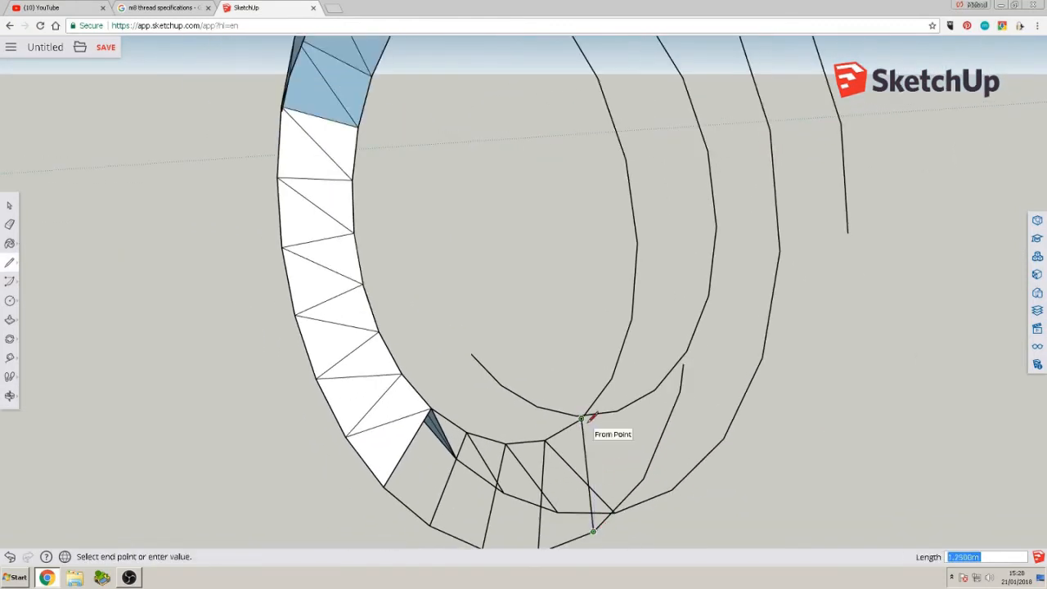
pyautogui.moveTo(734, 482); pyautogui.dragTo(723, 291, button='middle')
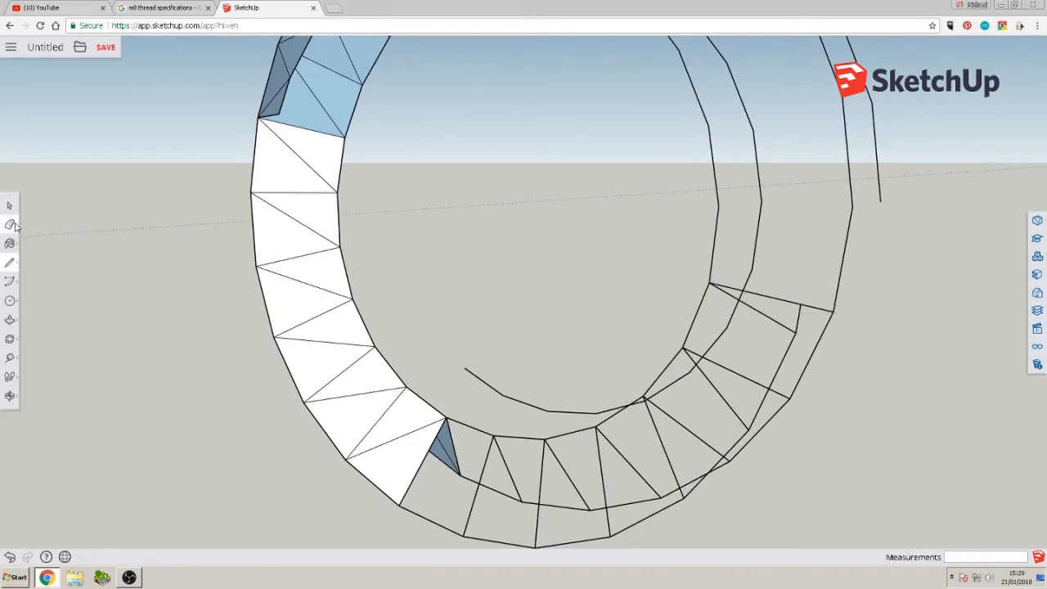
# Draw zigzag diagonals between the cross lines on one flank of the lower arc to fill it with triangular faces
pyautogui.click(10, 224)
pyautogui.moveTo(270, 344)
pyautogui.mouseDown(button='middle')
pyautogui.moveTo(499, 273)
pyautogui.moveTo(635, 183)
pyautogui.moveTo(421, 187)
pyautogui.mouseUp(button='middle')
pyautogui.press('l')
pyautogui.click(458, 168)
pyautogui.click(538, 192)
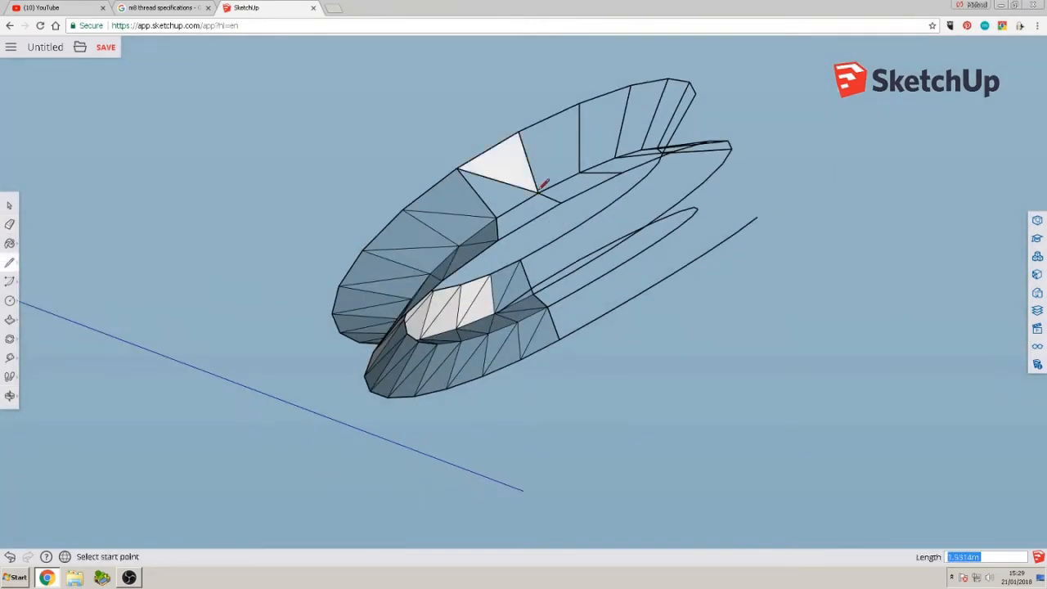
pyautogui.click(518, 132)
pyautogui.click(579, 173)
pyautogui.click(579, 104)
pyautogui.click(615, 158)
pyautogui.click(631, 85)
pyautogui.click(642, 150)
pyautogui.moveTo(642, 150); pyautogui.dragTo(521, 215, button='middle')
# Draw matching diagonals on the opposite flank of the lower arc to close its open sections with triangular faces
pyautogui.scroll(3, 521, 215)
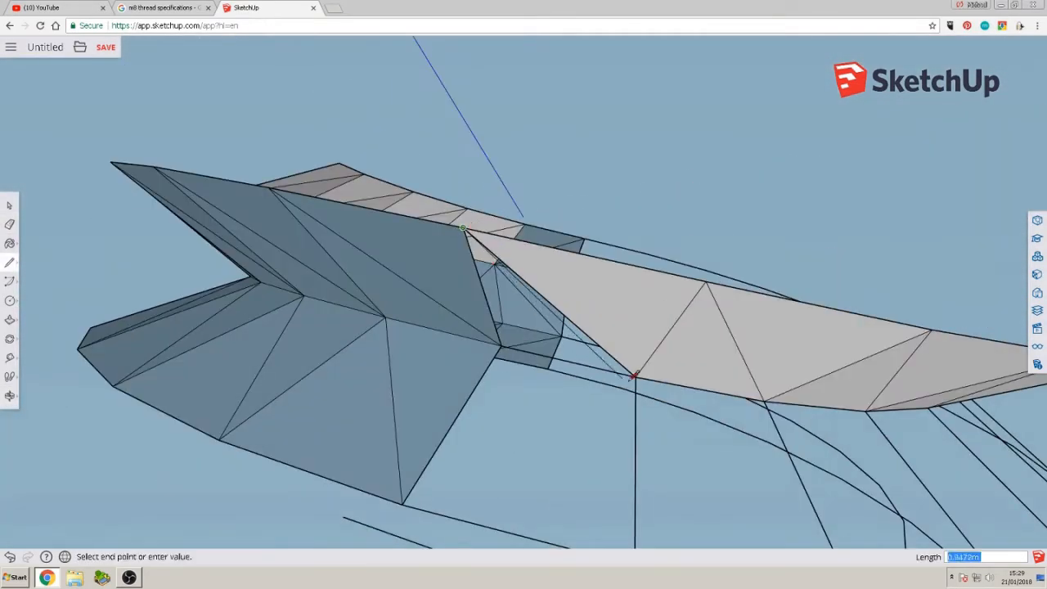
pyautogui.click(634, 375)
pyautogui.moveTo(547, 334); pyautogui.dragTo(670, 351, button='middle')
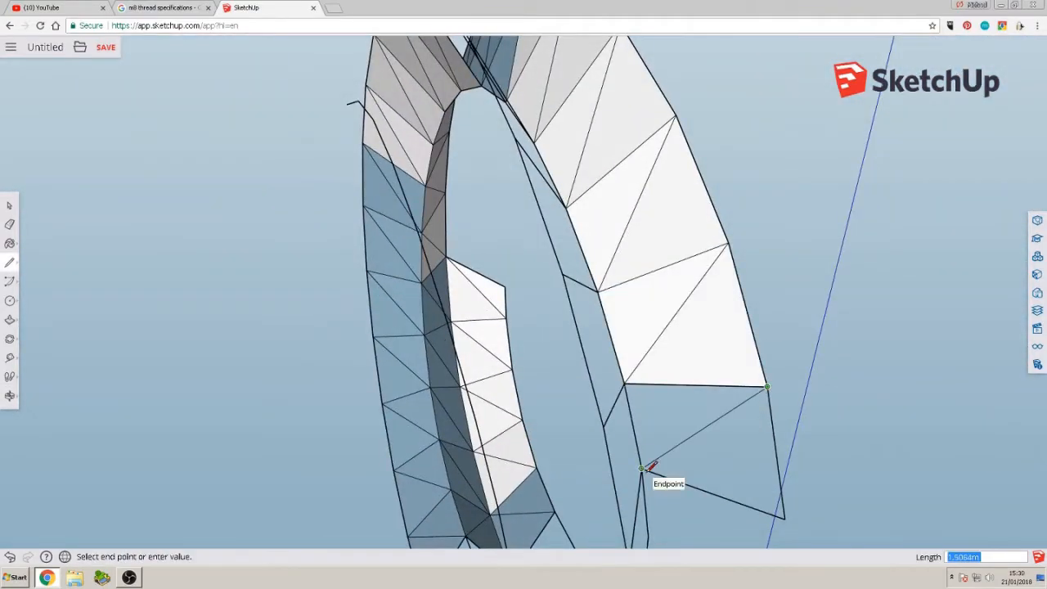
pyautogui.moveTo(644, 469); pyautogui.dragTo(566, 353, button='middle')
pyautogui.click(491, 342)
pyautogui.moveTo(537, 415); pyautogui.dragTo(515, 336, button='middle')
pyautogui.click(533, 398)
pyautogui.click(486, 399)
pyautogui.click(539, 460)
pyautogui.moveTo(540, 460); pyautogui.dragTo(515, 385, button='middle')
pyautogui.click(493, 362)
pyautogui.click(485, 365)
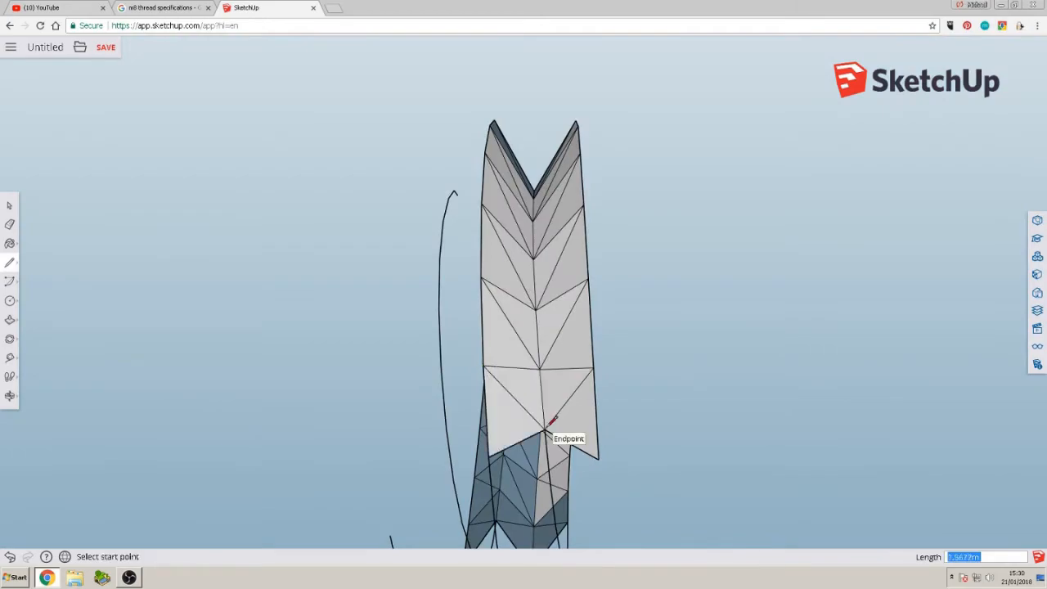
# Draw cross lines from the inner helix endpoints to both outer helix curves at the start of the remaining open arc
pyautogui.moveTo(561, 432)
pyautogui.mouseDown(button='middle')
pyautogui.moveTo(564, 271)
pyautogui.moveTo(769, 269)
pyautogui.moveTo(867, 192)
pyautogui.moveTo(731, 314)
pyautogui.moveTo(586, 404)
pyautogui.moveTo(768, 351)
pyautogui.moveTo(514, 265)
pyautogui.mouseUp(button='middle')
pyautogui.scroll(-2, 586, 404)
pyautogui.scroll(2, 513, 265)
pyautogui.click(396, 267)
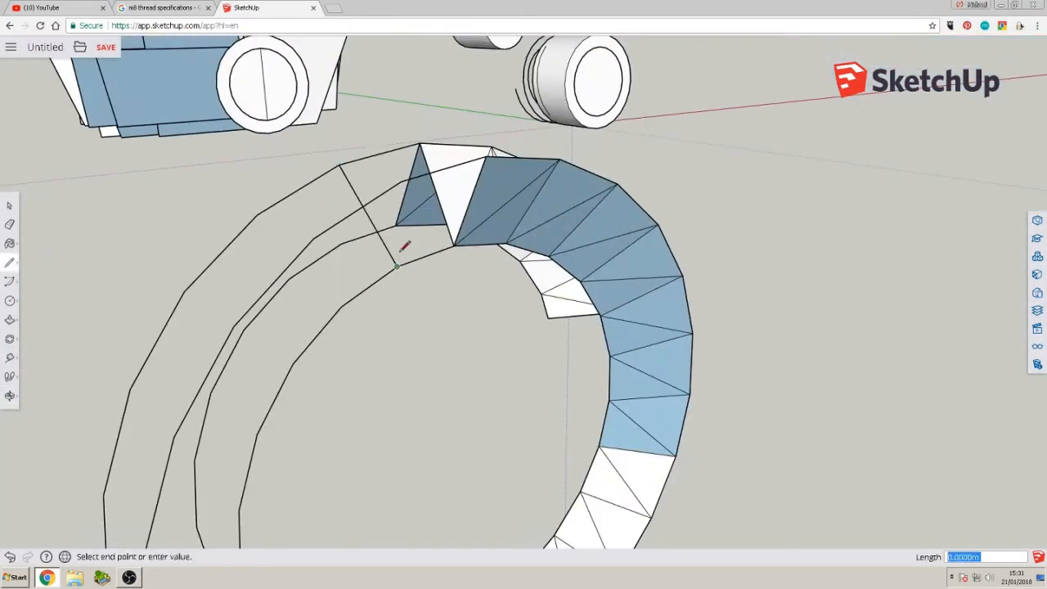
pyautogui.moveTo(330, 337); pyautogui.dragTo(396, 222, button='middle')
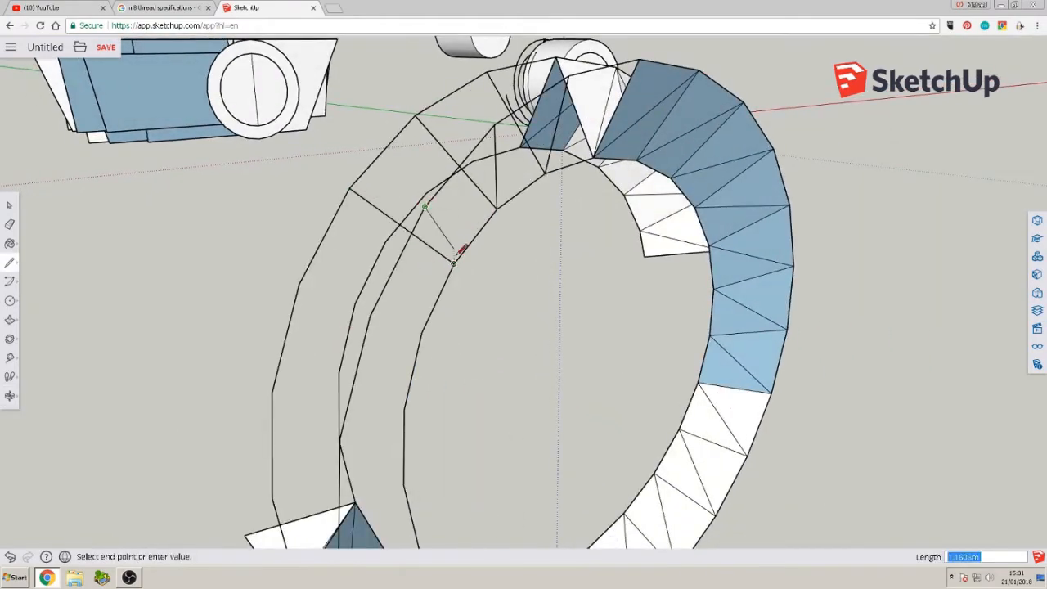
pyautogui.click(347, 290)
pyautogui.moveTo(346, 291)
pyautogui.mouseDown(button='middle')
pyautogui.moveTo(523, 363)
pyautogui.moveTo(550, 343)
pyautogui.moveTo(544, 334)
pyautogui.mouseUp(button='middle')
# Continue the cross lines between the helix endpoints through to the end of the remaining open arc
pyautogui.click(859, 272)
pyautogui.moveTo(860, 272)
pyautogui.mouseDown(button='middle')
pyautogui.moveTo(664, 302)
pyautogui.moveTo(833, 301)
pyautogui.moveTo(823, 290)
pyautogui.moveTo(885, 337)
pyautogui.moveTo(869, 336)
pyautogui.mouseUp(button='middle')
pyautogui.press('Escape')
pyautogui.click(690, 302)
pyautogui.click(832, 301)
pyautogui.click(886, 313)
pyautogui.moveTo(493, 232); pyautogui.dragTo(547, 268, button='middle')
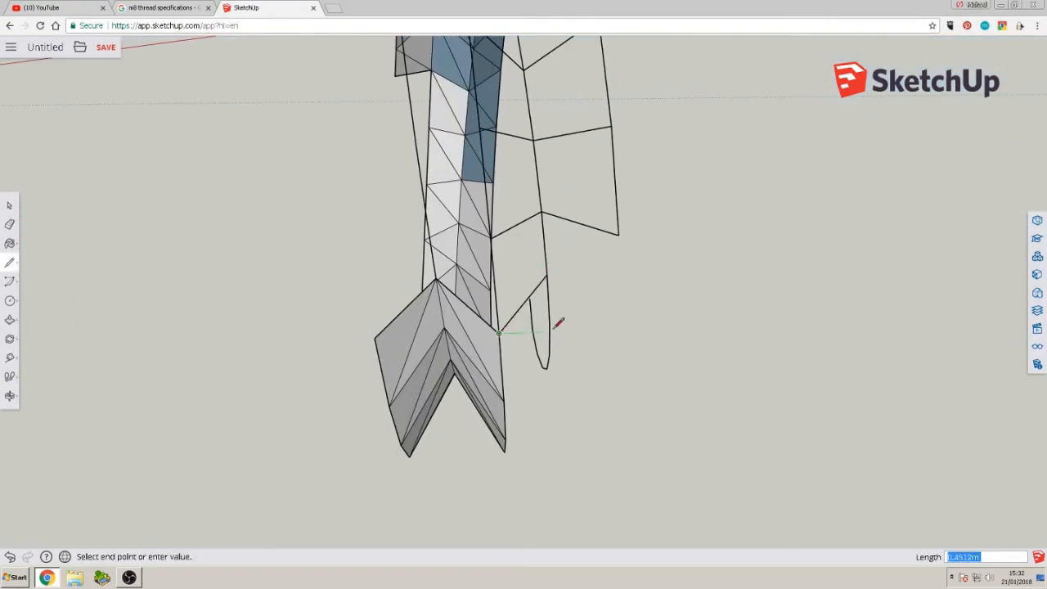
pyautogui.moveTo(553, 329)
pyautogui.mouseDown(button='middle')
pyautogui.moveTo(407, 271)
pyautogui.moveTo(32, 237)
pyautogui.mouseUp(button='middle')
pyautogui.click(10, 225)
pyautogui.moveTo(537, 300)
pyautogui.mouseDown(button='middle')
pyautogui.moveTo(876, 382)
pyautogui.moveTo(556, 246)
pyautogui.moveTo(777, 343)
pyautogui.mouseUp(button='middle')
pyautogui.click(10, 263)
pyautogui.scroll(4, 761, 246)
pyautogui.click(706, 183)
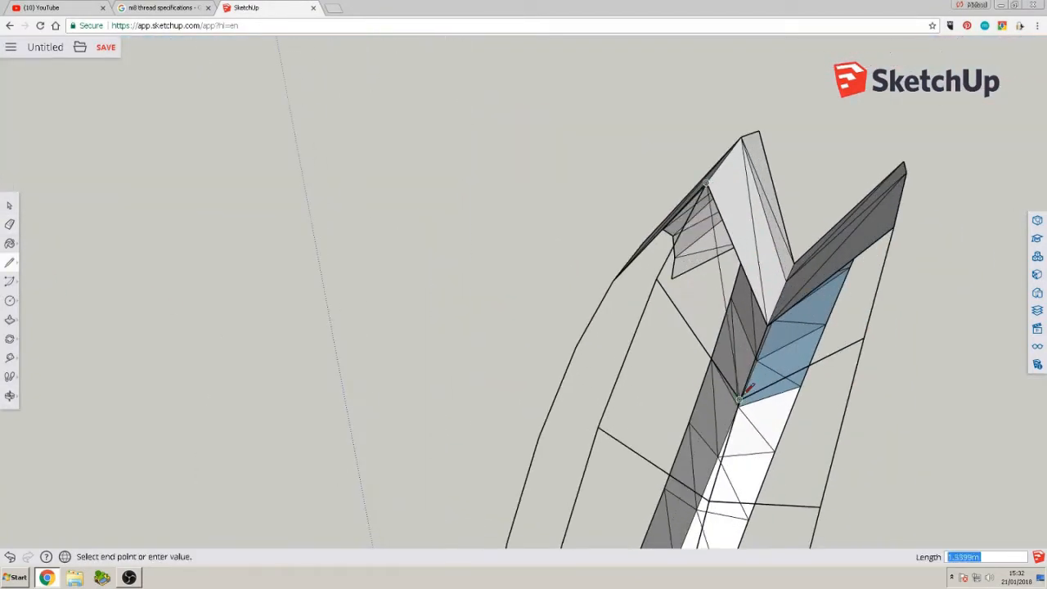
pyautogui.click(741, 398)
pyautogui.hotkey('ctrl', 'z')
pyautogui.scroll(3, 786, 280)
pyautogui.click(753, 354)
pyautogui.click(755, 460)
pyautogui.moveTo(708, 477); pyautogui.dragTo(575, 411, button='middle')
pyautogui.scroll(-2, 760, 446)
pyautogui.hotkey('ctrl', 'z')
pyautogui.click(733, 464)
pyautogui.hotkey('ctrl', 'z')
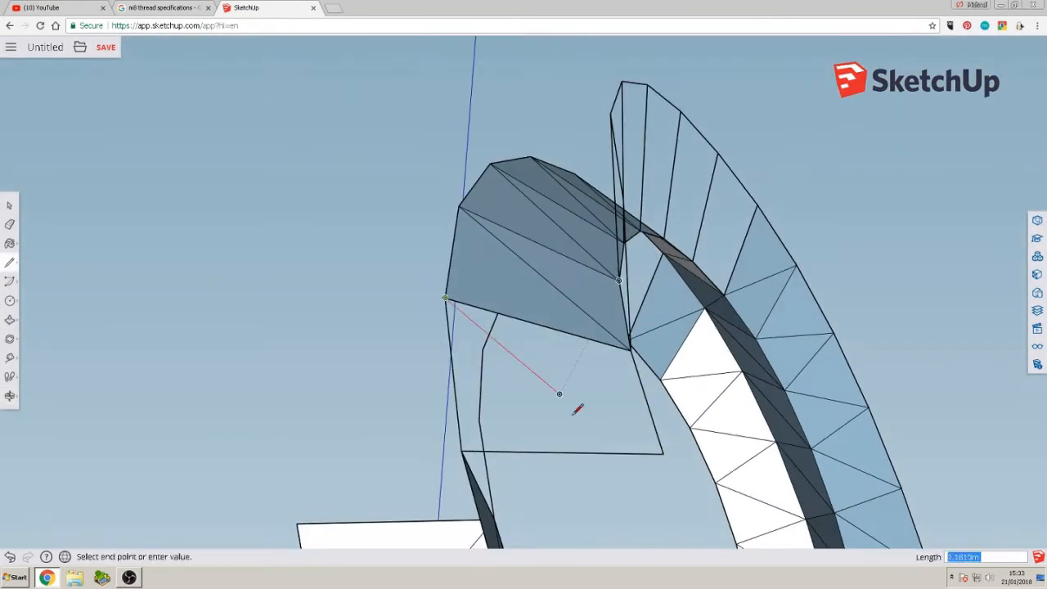
# Draw diagonals across the open cross-lined sections to form triangular flank faces, and undo the last two lines
pyautogui.click(664, 456)
pyautogui.moveTo(663, 455); pyautogui.dragTo(775, 266, button='middle')
pyautogui.moveTo(689, 412); pyautogui.dragTo(613, 423, button='middle')
pyautogui.click(600, 380)
pyautogui.click(673, 317)
pyautogui.click(673, 317)
pyautogui.click(626, 444)
pyautogui.click(713, 409)
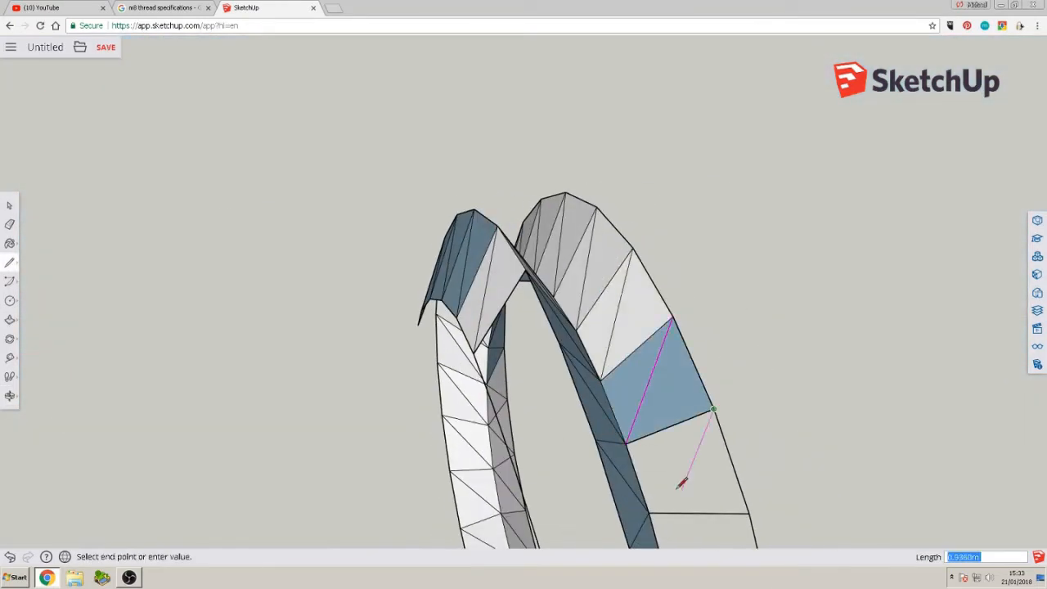
pyautogui.moveTo(678, 485); pyautogui.dragTo(674, 319, button='middle')
pyautogui.hotkey('ctrl', 'z')
pyautogui.hotkey('ctrl', 'z')
# Draw the remaining diagonals between the inner and outer helix endpoints to close the last open flank sections with faces
pyautogui.click(675, 291)
pyautogui.click(601, 435)
pyautogui.click(646, 210)
pyautogui.click(586, 358)
pyautogui.moveTo(585, 358); pyautogui.dragTo(661, 305, button='middle')
pyautogui.click(661, 306)
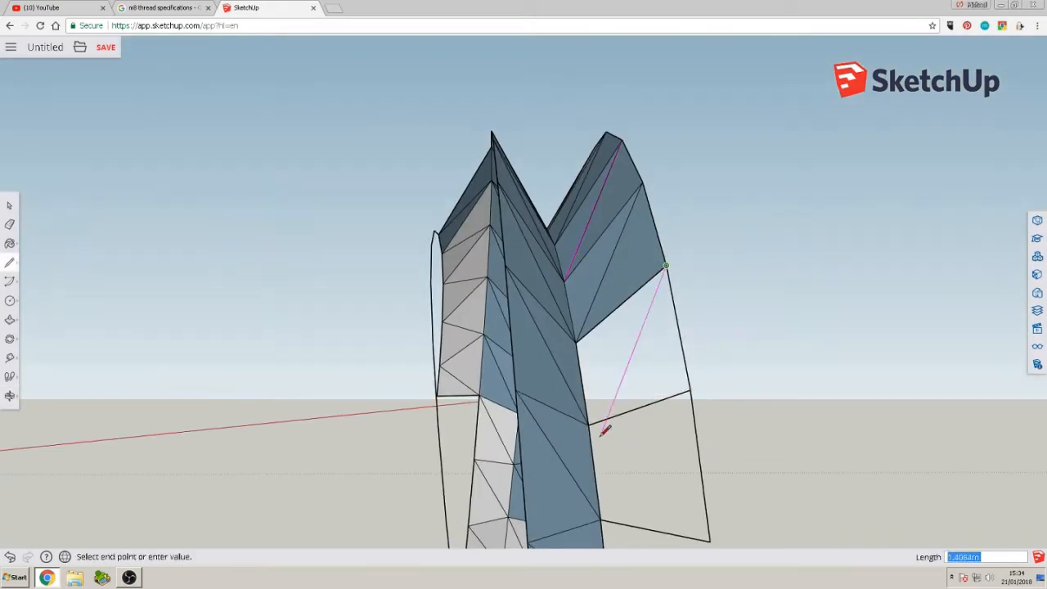
pyautogui.click(597, 429)
pyautogui.moveTo(596, 429); pyautogui.dragTo(785, 437, button='middle')
pyautogui.click(684, 253)
pyautogui.click(596, 432)
# Examine the faceted thread from several sides and close up for open sections and loose curves
pyautogui.moveTo(793, 300); pyautogui.dragTo(901, 324, button='middle')
pyautogui.moveTo(630, 336); pyautogui.dragTo(906, 330, button='middle')
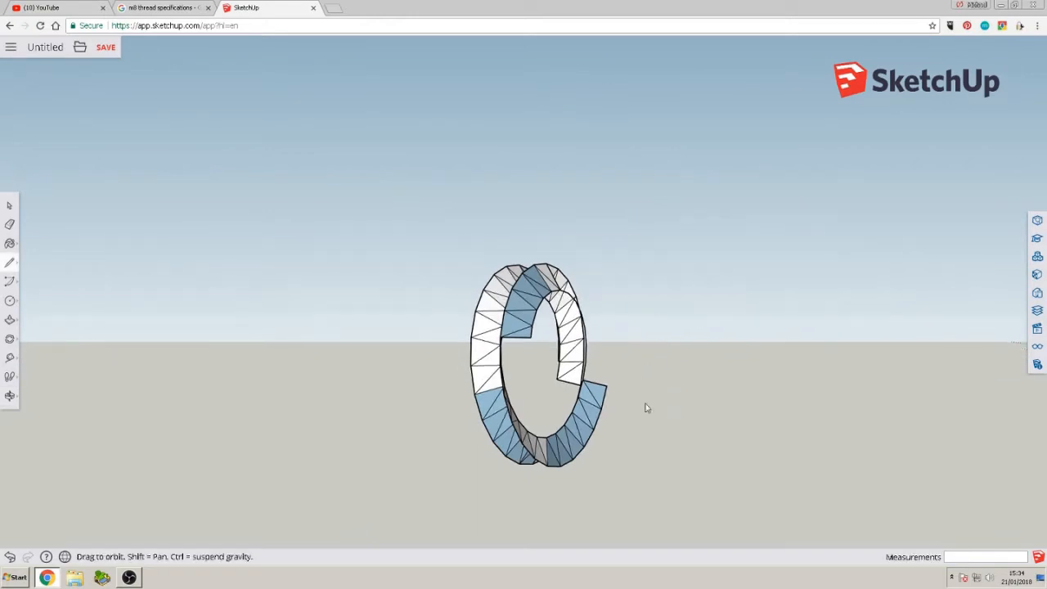
pyautogui.moveTo(645, 406); pyautogui.dragTo(604, 392, button='middle')
pyautogui.scroll(4, 453, 372)
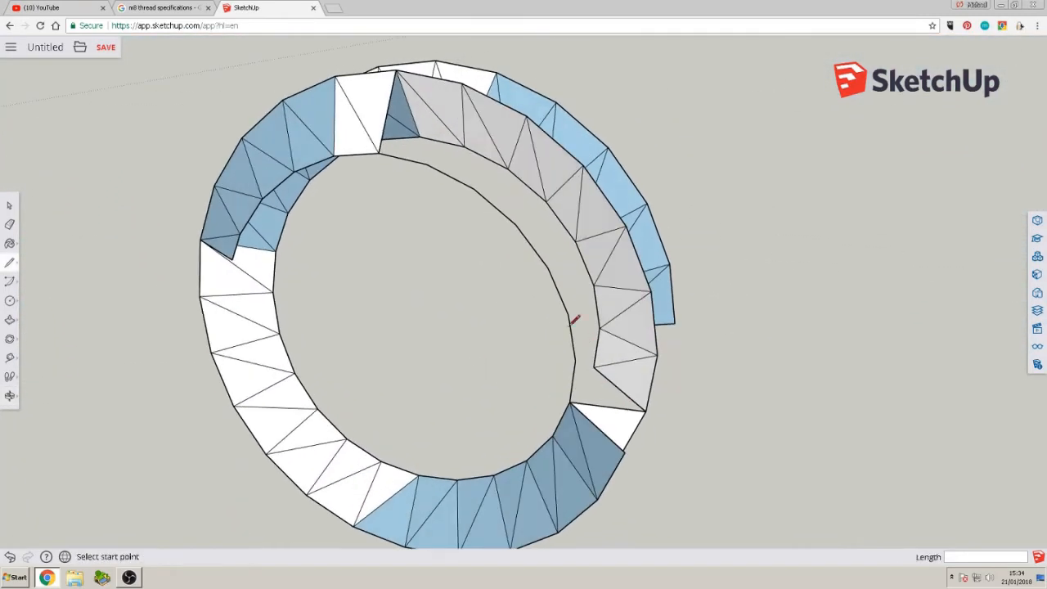
pyautogui.moveTo(440, 215); pyautogui.dragTo(265, 261, button='middle')
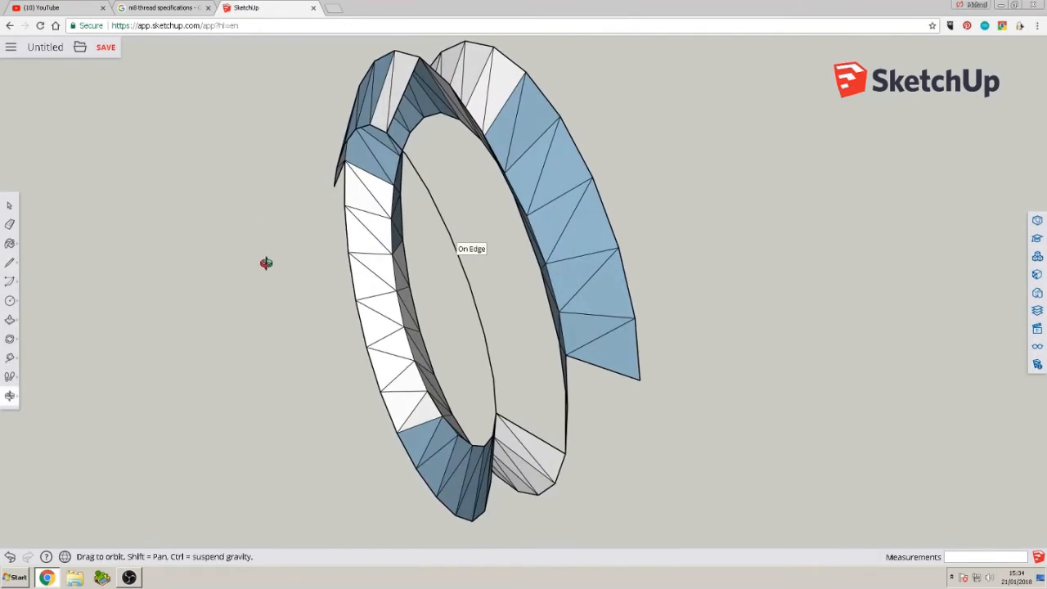
pyautogui.scroll(-3, 462, 262)
pyautogui.moveTo(467, 269); pyautogui.dragTo(487, 220, button='middle')
pyautogui.scroll(-2, 473, 281)
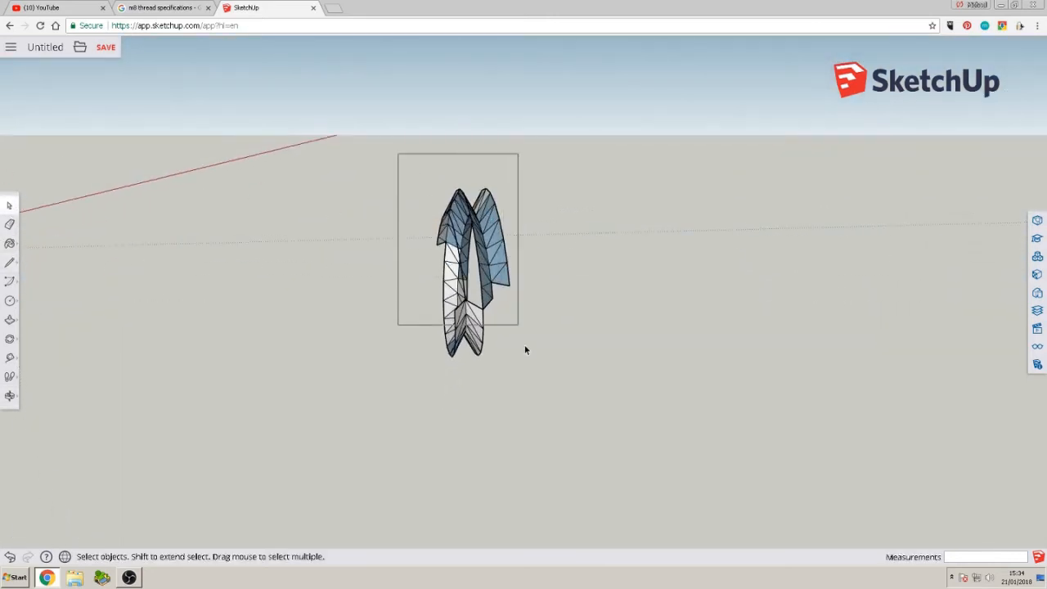
# Select the whole faceted thread and paste two copies of it into the empty space beside the original
pyautogui.moveTo(525, 350); pyautogui.dragTo(553, 390)
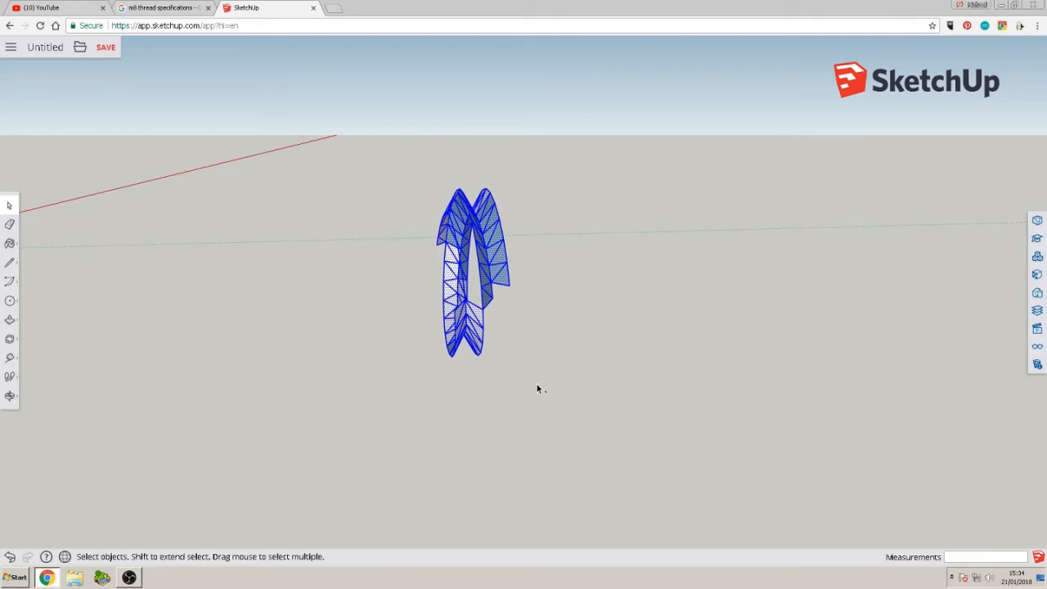
pyautogui.hotkey('ctrl', 'v')
pyautogui.click(683, 355)
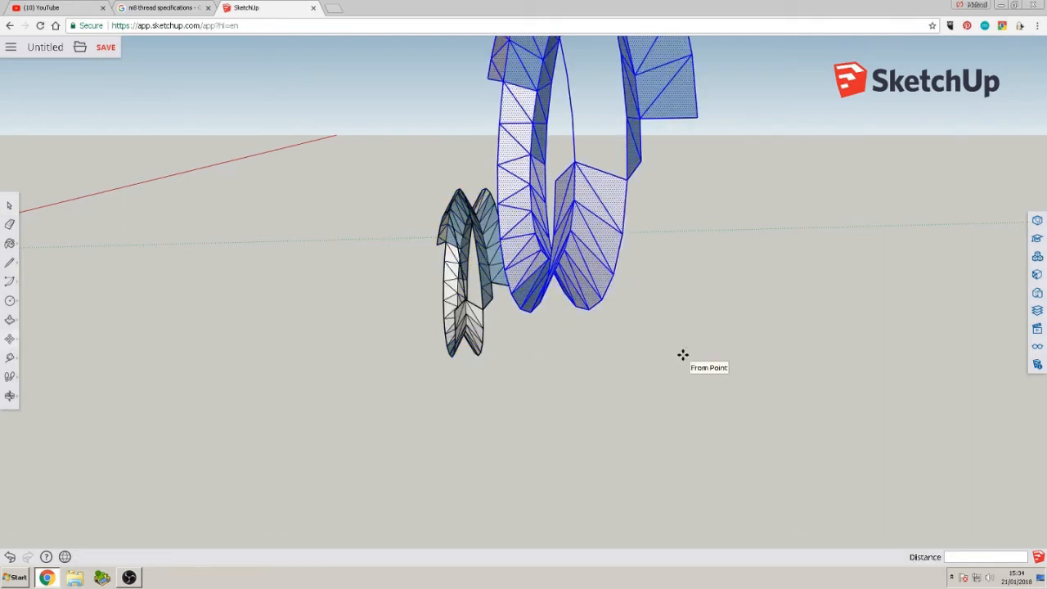
pyautogui.hotkey('ctrl', 'v')
pyautogui.click(839, 334)
# Move the selected thread copy from its outer edge to a spot close to the neighbouring thread
pyautogui.moveTo(516, 423); pyautogui.dragTo(613, 459, button='middle')
pyautogui.scroll(-4, 601, 442)
pyautogui.moveTo(589, 423); pyautogui.dragTo(425, 481, button='middle')
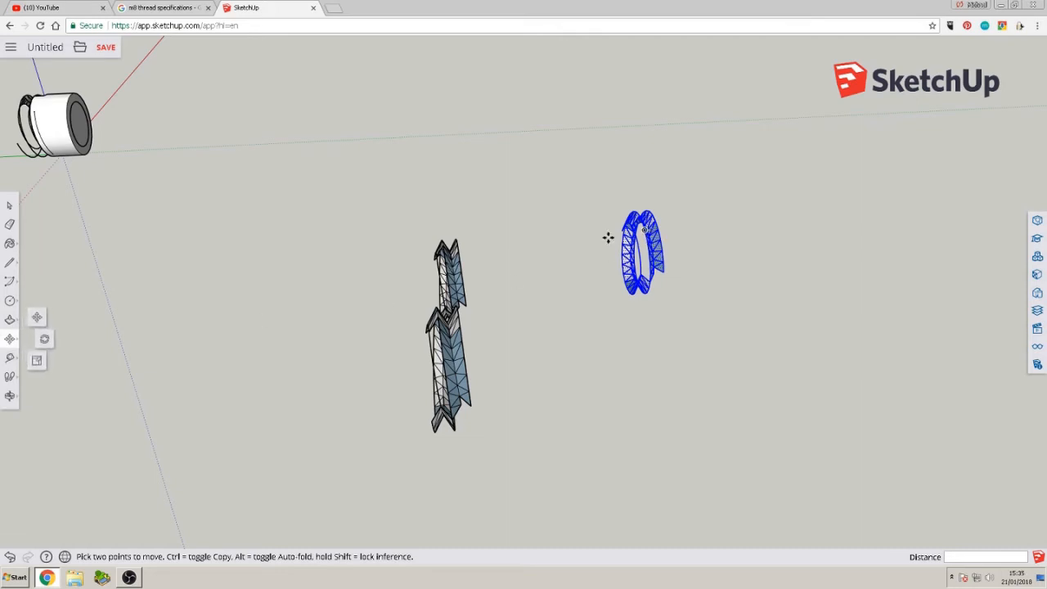
pyautogui.moveTo(608, 237); pyautogui.dragTo(373, 326, button='middle')
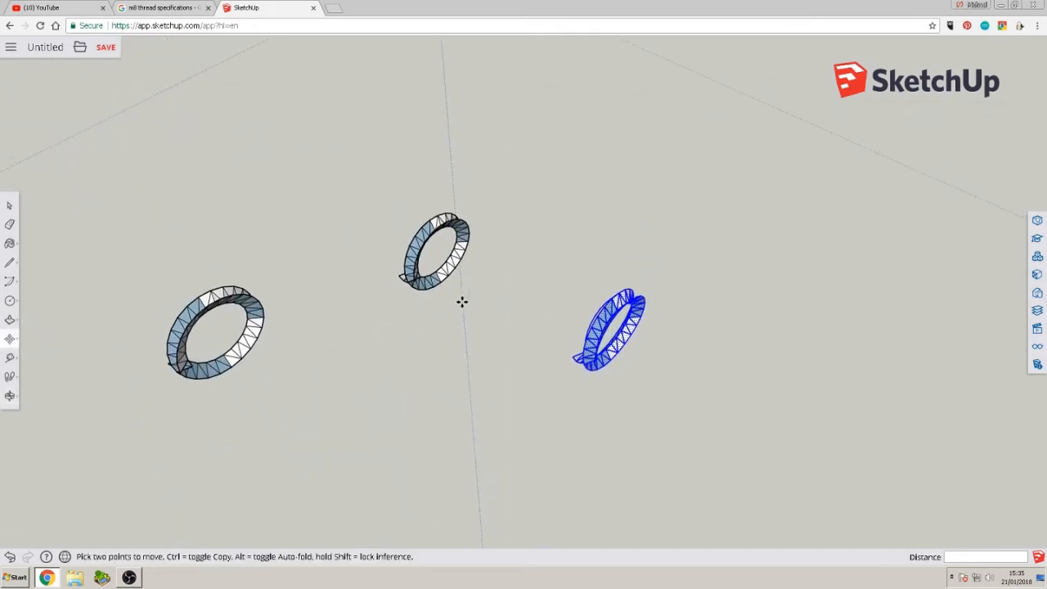
pyautogui.scroll(1, 462, 302)
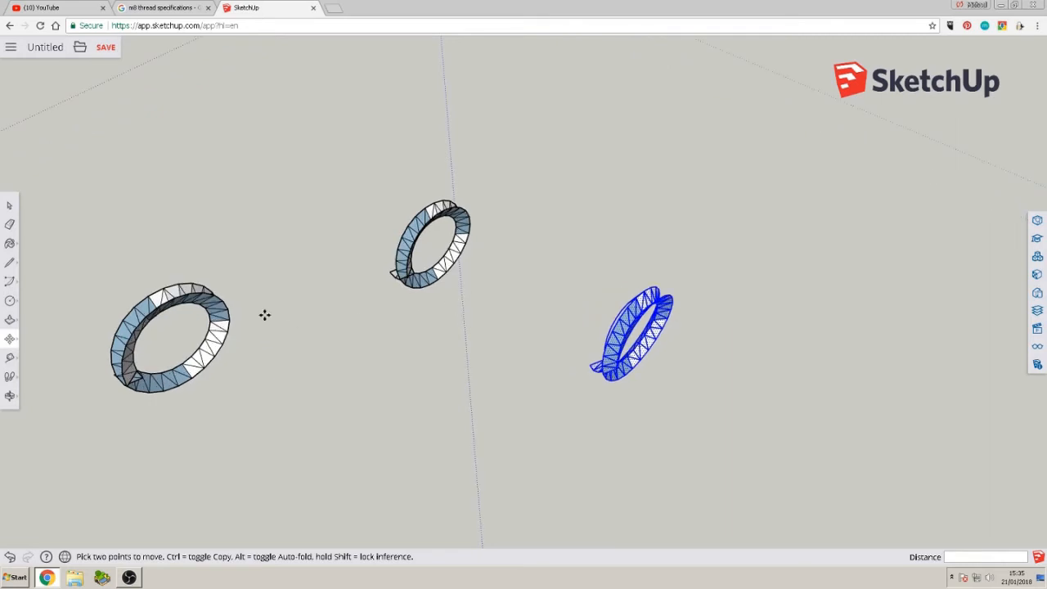
pyautogui.moveTo(264, 315); pyautogui.dragTo(164, 343, button='middle')
pyautogui.scroll(1, 161, 339)
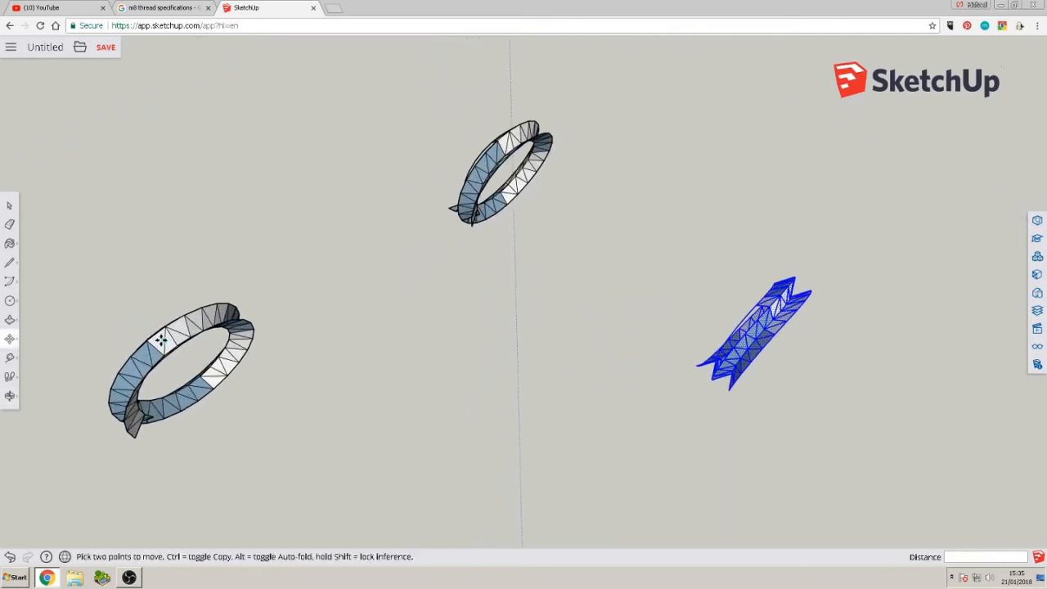
pyautogui.scroll(2, 161, 339)
pyautogui.scroll(3, 170, 330)
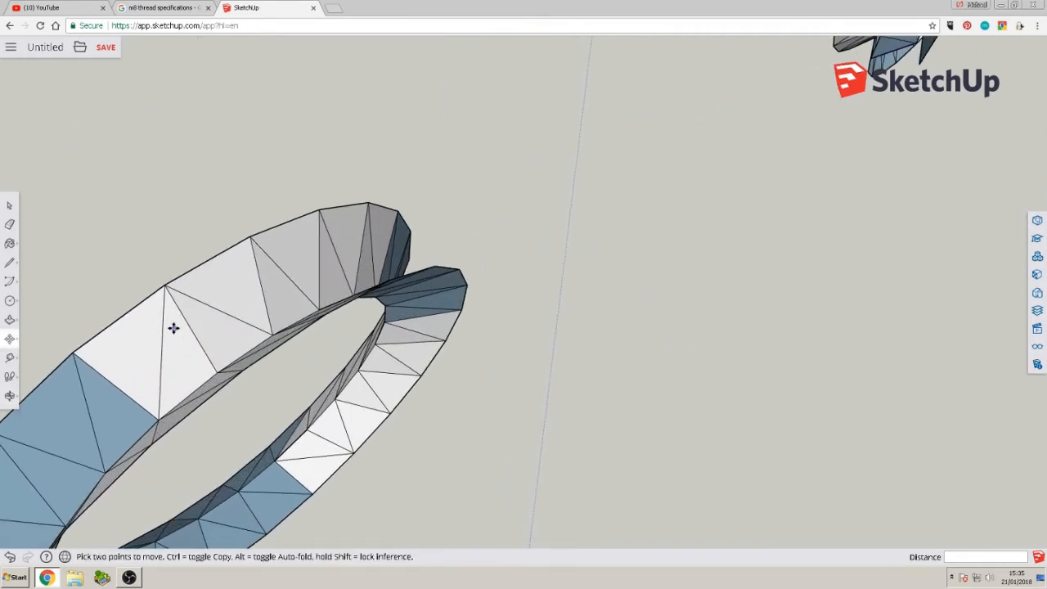
pyautogui.moveTo(204, 334); pyautogui.dragTo(311, 280, button='middle')
pyautogui.scroll(-2, 388, 327)
pyautogui.moveTo(393, 334); pyautogui.dragTo(442, 338, button='middle')
pyautogui.scroll(-2, 443, 337)
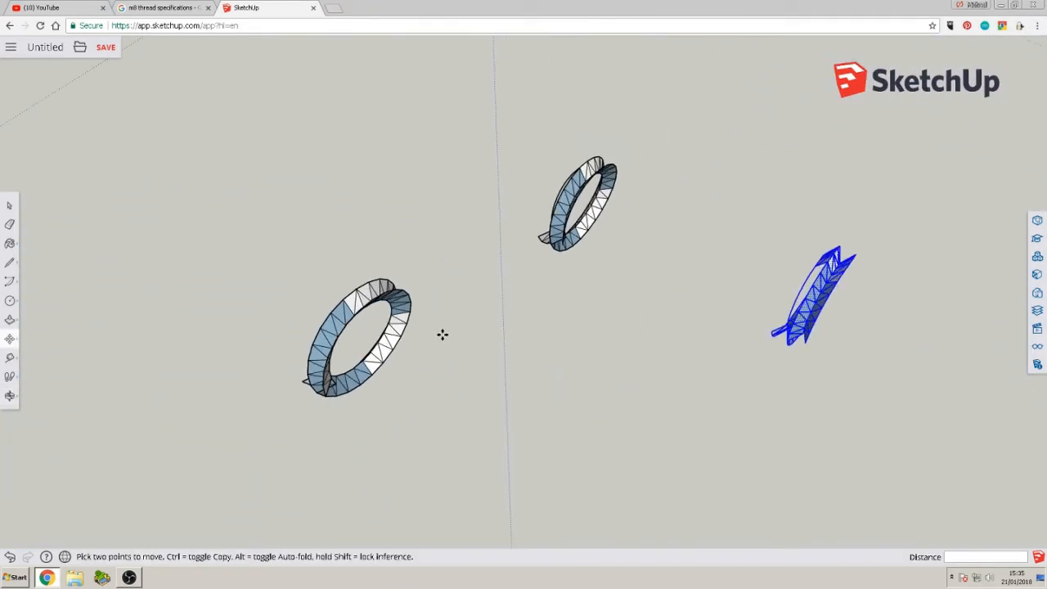
pyautogui.click(828, 262)
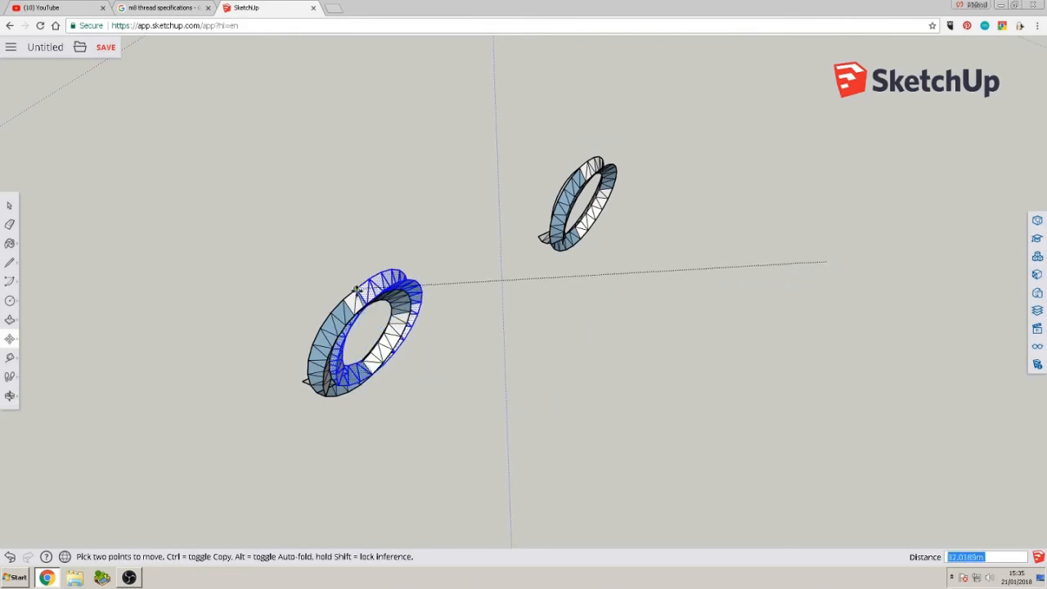
pyautogui.click(311, 278)
# Move the selected thread copy onto the neighbouring thread so that their matching endpoints meet and the turns join
pyautogui.moveTo(311, 278); pyautogui.dragTo(582, 206, button='middle')
pyautogui.scroll(2, 329, 352)
pyautogui.scroll(1, 328, 351)
pyautogui.moveTo(417, 397); pyautogui.dragTo(572, 343, button='middle')
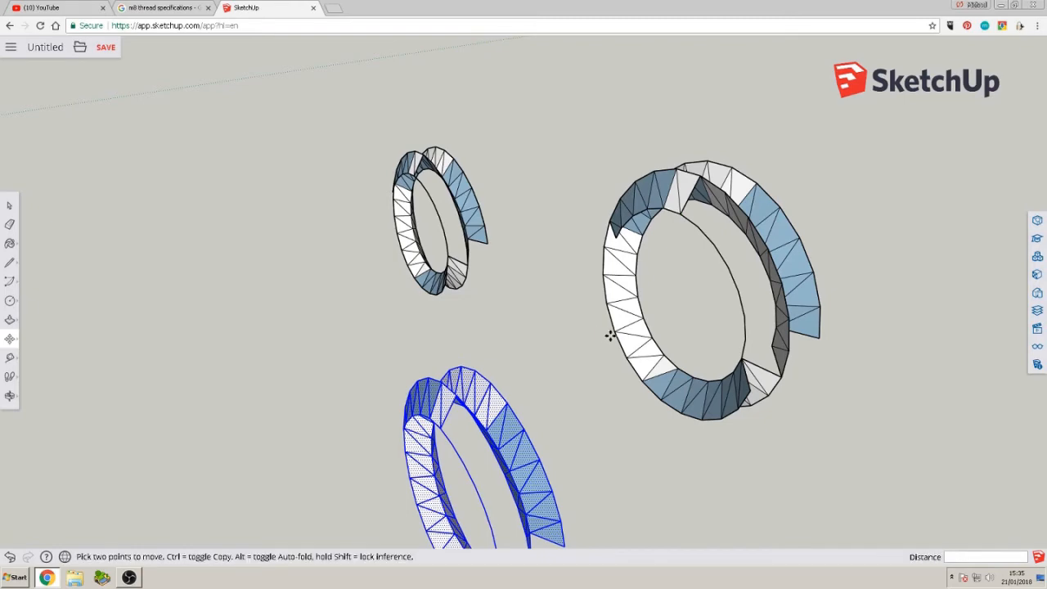
pyautogui.click(492, 386)
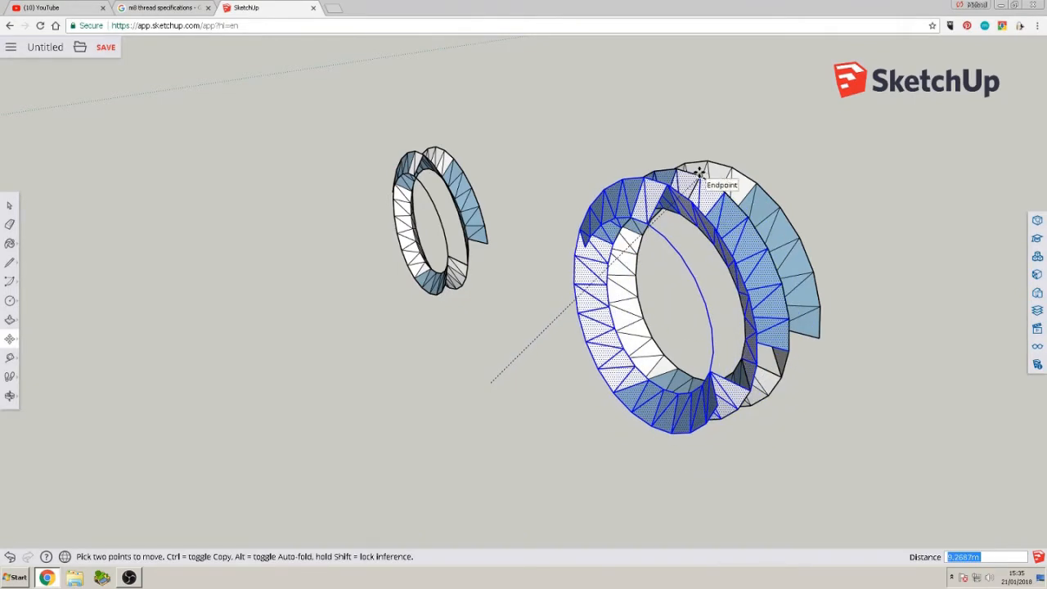
# Draw a diagonal line between the endpoints at the joint of the two threads to close the open flank section
pyautogui.moveTo(717, 330); pyautogui.dragTo(557, 198, button='middle')
pyautogui.scroll(3, 633, 296)
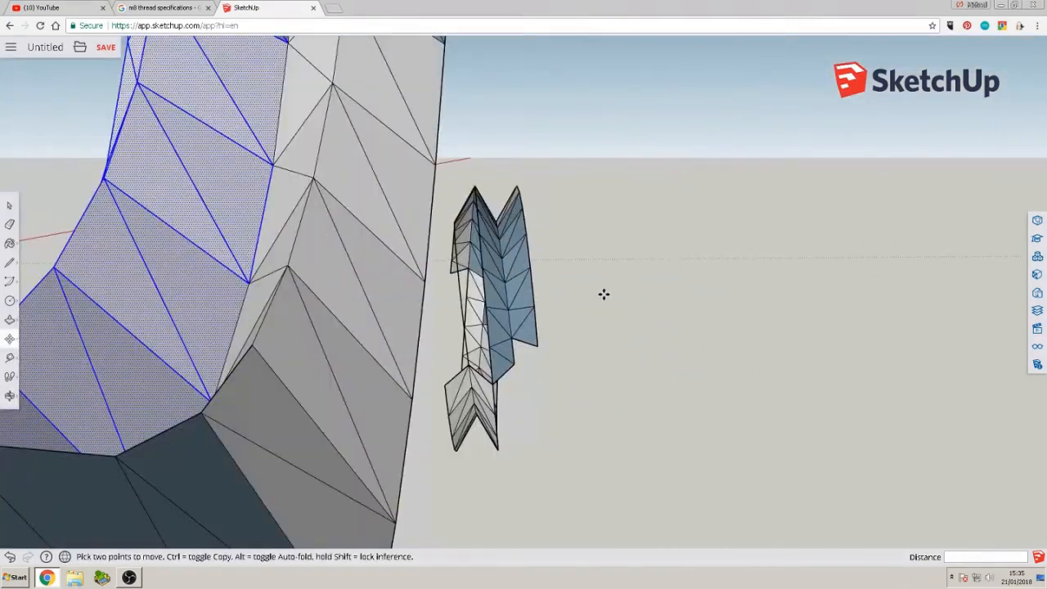
pyautogui.scroll(-2, 604, 294)
pyautogui.moveTo(603, 295); pyautogui.dragTo(650, 311, button='middle')
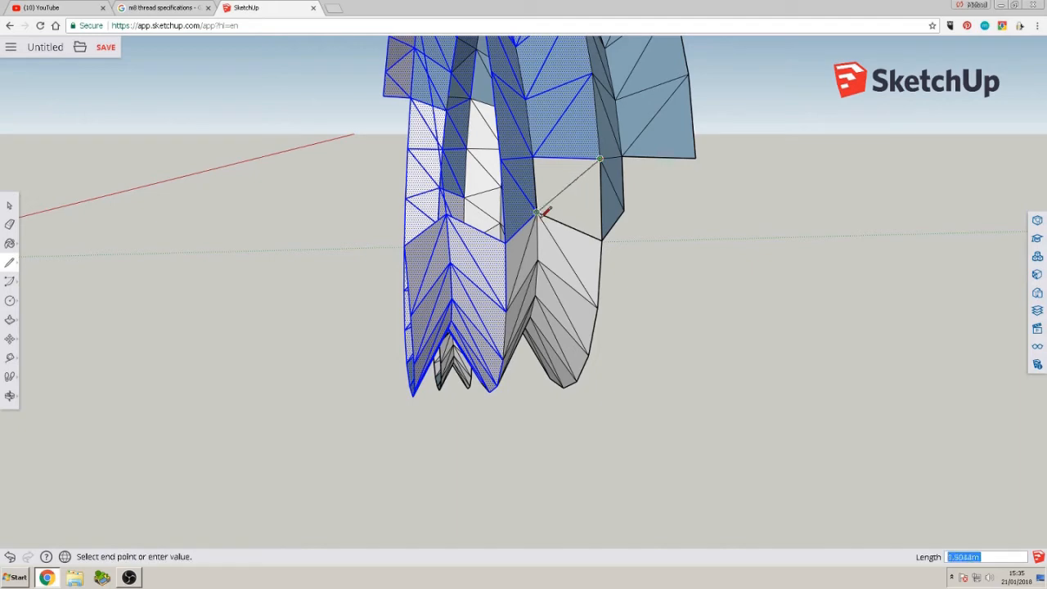
pyautogui.moveTo(541, 214); pyautogui.dragTo(675, 376, button='middle')
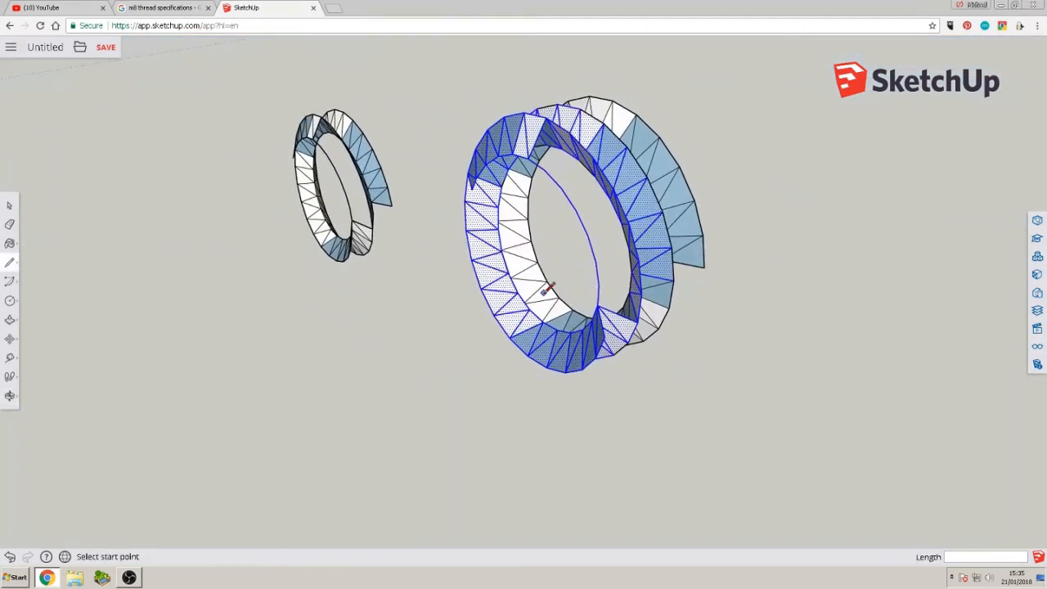
pyautogui.moveTo(548, 289); pyautogui.dragTo(460, 289, button='middle')
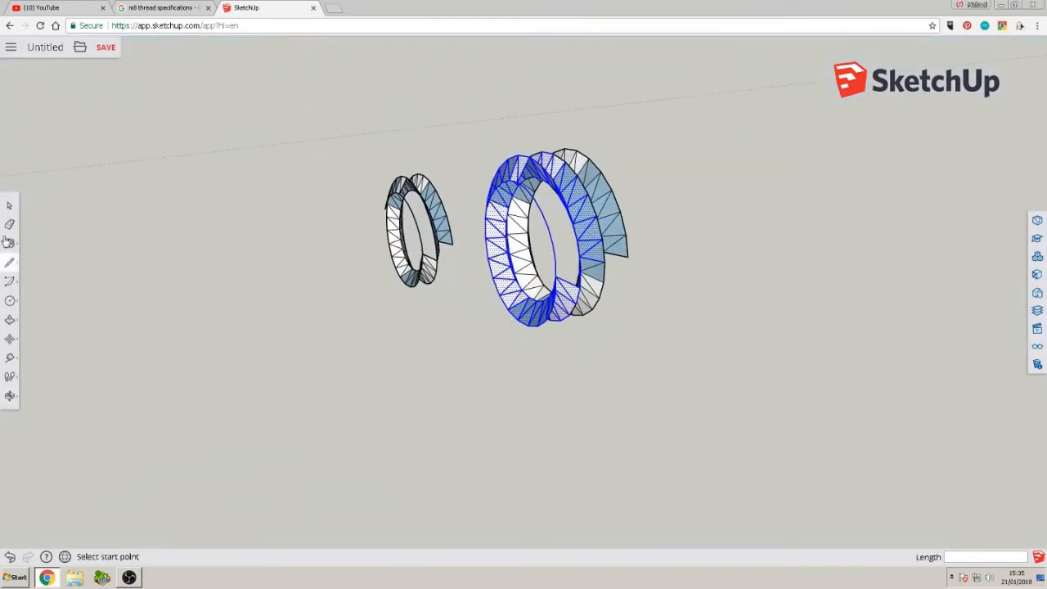
# Select both joined thread pieces and paste a copy of them into the empty space beside them
pyautogui.click(9, 207)
pyautogui.moveTo(498, 163); pyautogui.dragTo(663, 384)
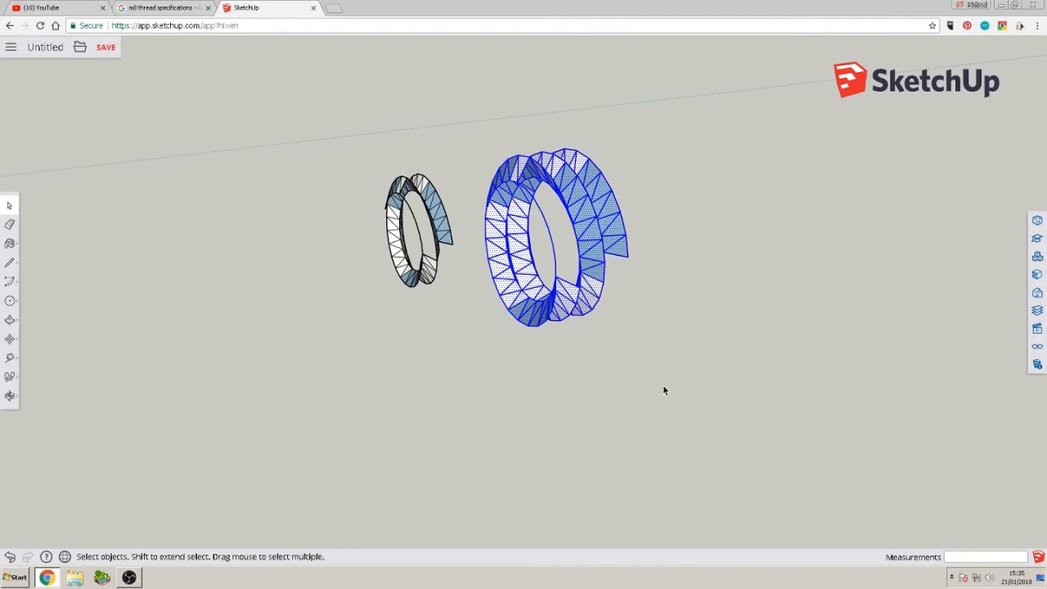
pyautogui.hotkey('ctrl', 'v')
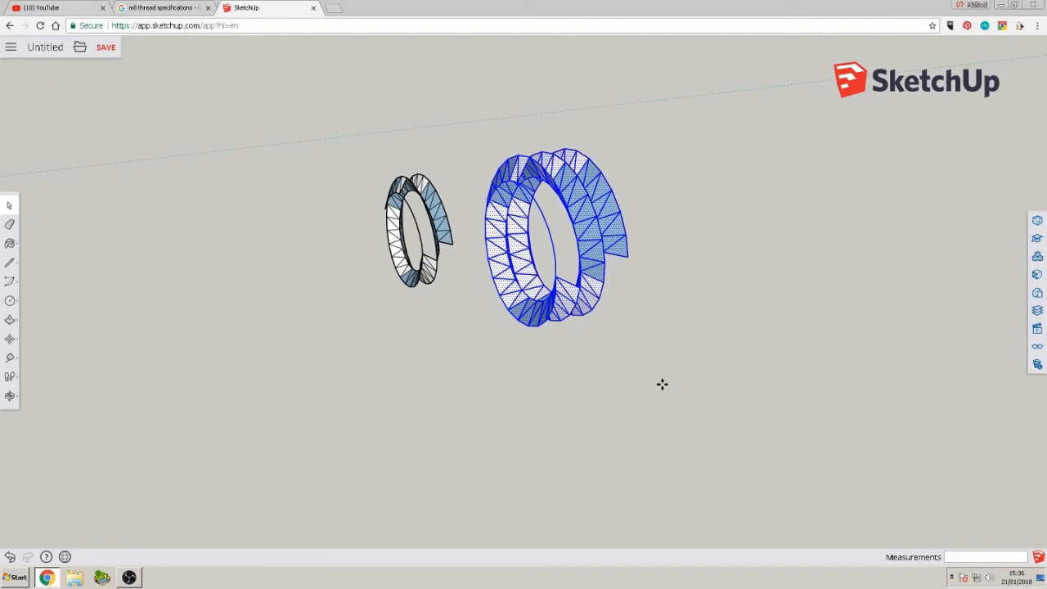
pyautogui.click(697, 371)
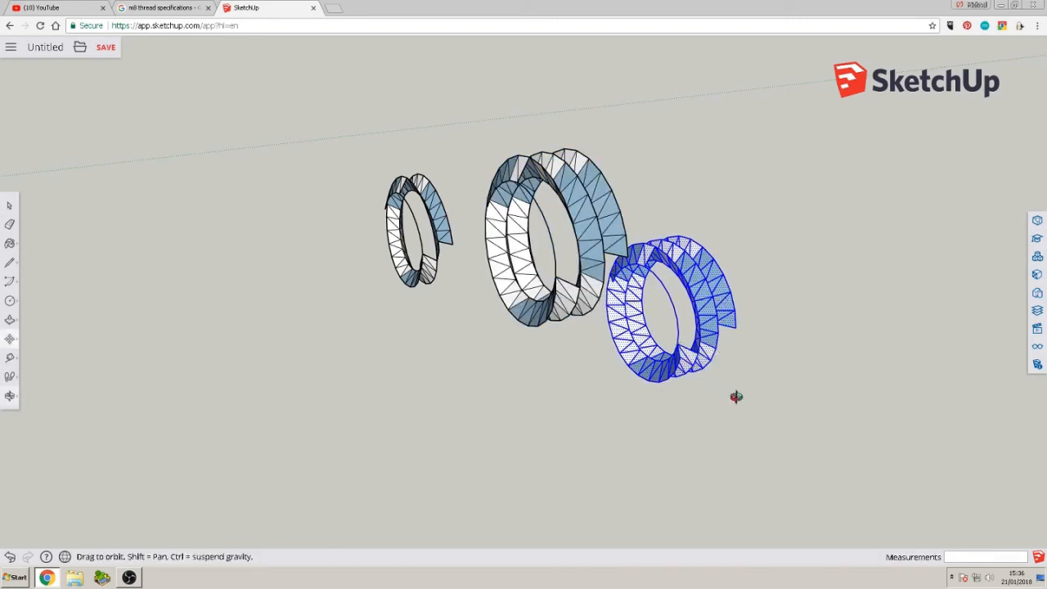
# Move the pasted two-piece copy by its inner endpoint onto the matching endpoint of the joined thread to lengthen it
pyautogui.moveTo(739, 398); pyautogui.dragTo(654, 361, button='middle')
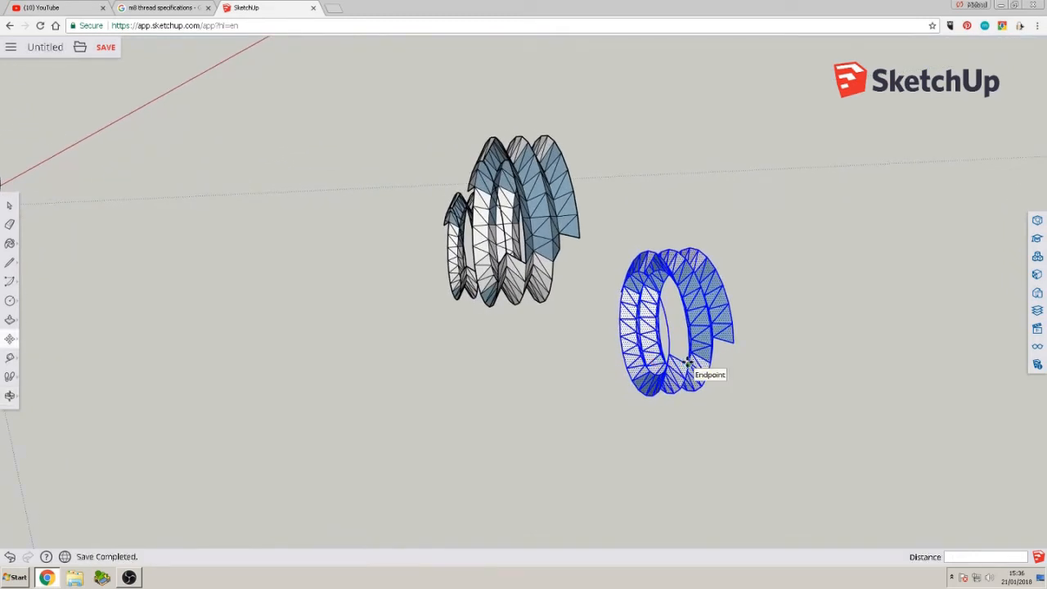
pyautogui.click(689, 363)
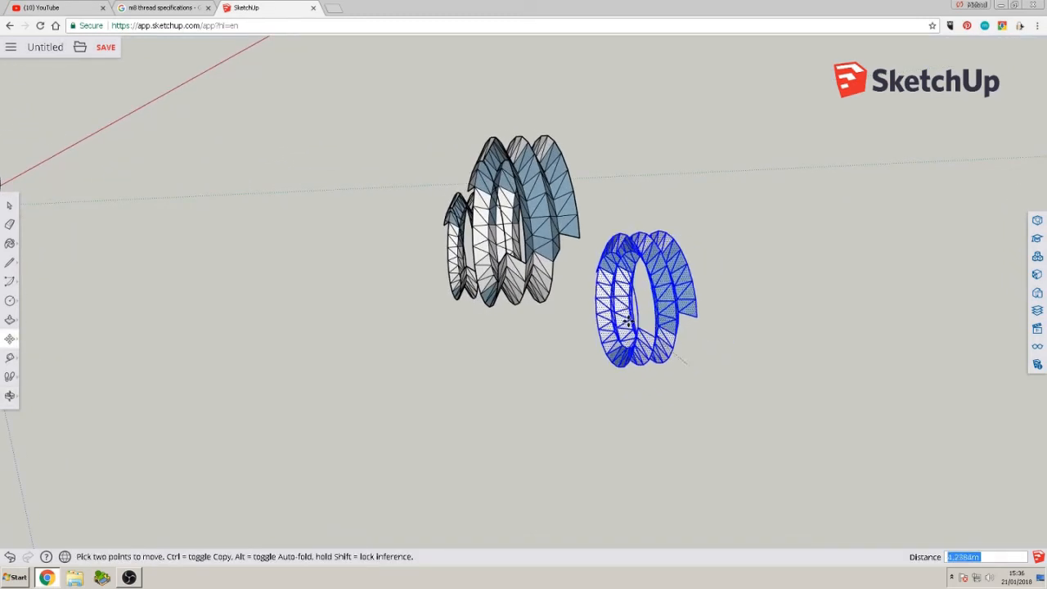
pyautogui.click(498, 261)
pyautogui.moveTo(498, 261); pyautogui.dragTo(655, 360, button='middle')
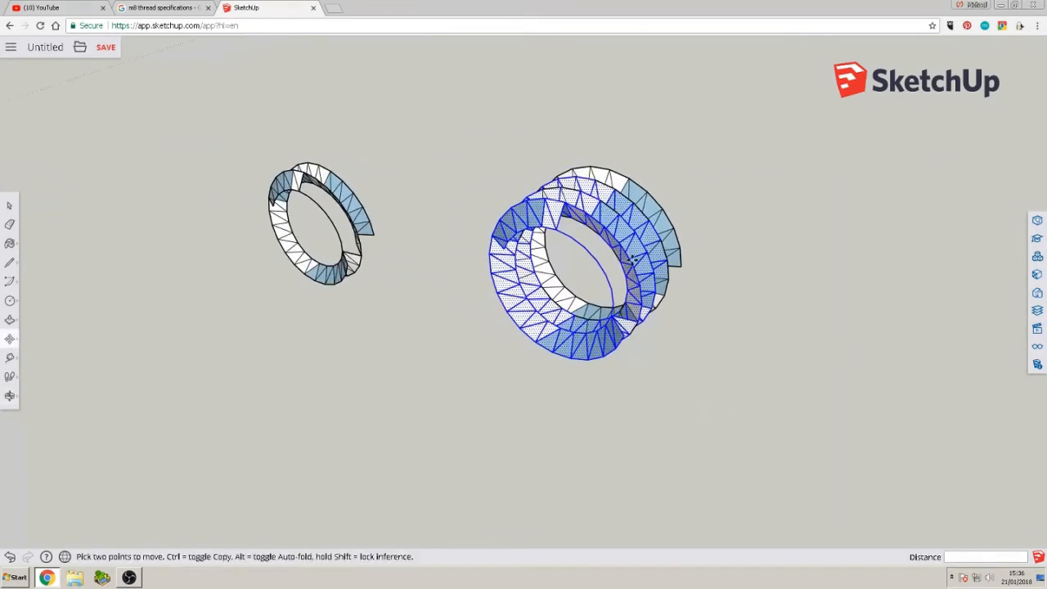
pyautogui.scroll(2, 605, 245)
pyautogui.moveTo(596, 257); pyautogui.dragTo(384, 361, button='middle')
pyautogui.press('m')
pyautogui.moveTo(462, 219); pyautogui.dragTo(564, 318, button='middle')
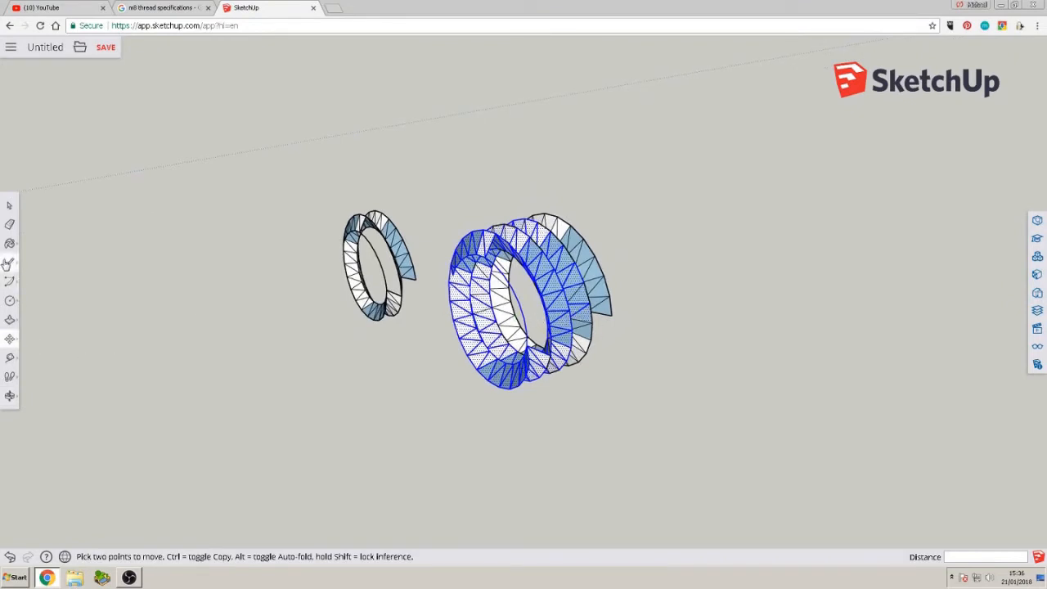
# Select the entire lengthened thread and paste a copy of it into the empty space beside it
pyautogui.click(8, 262)
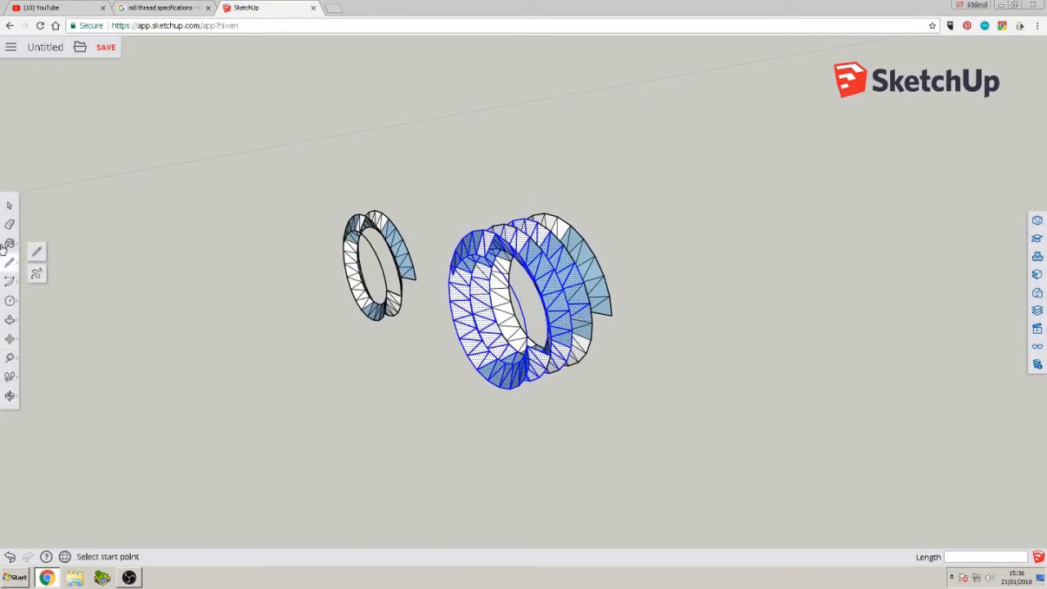
pyautogui.click(10, 205)
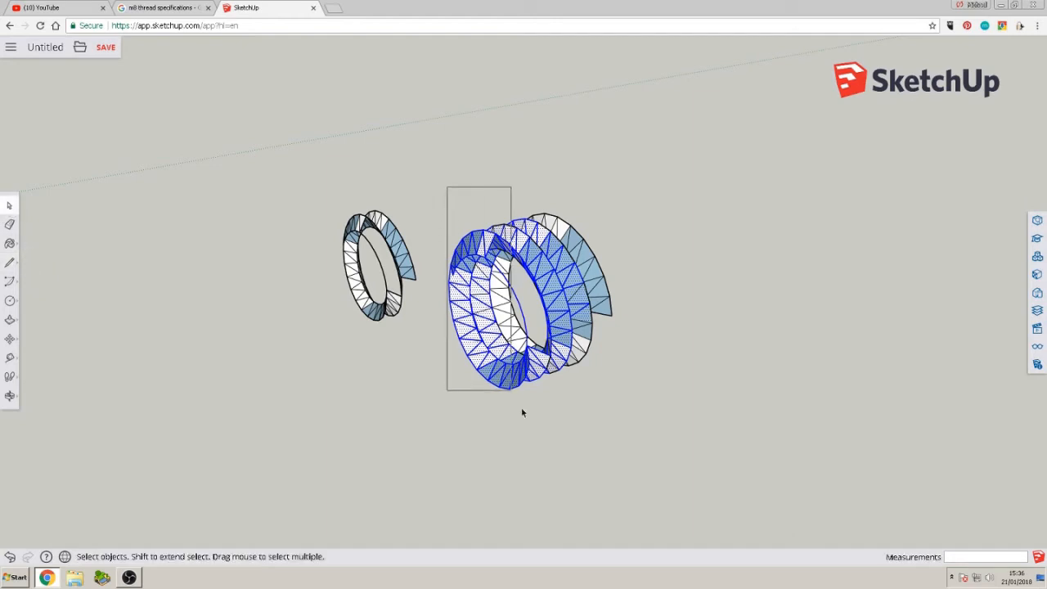
pyautogui.moveTo(522, 412); pyautogui.dragTo(664, 429)
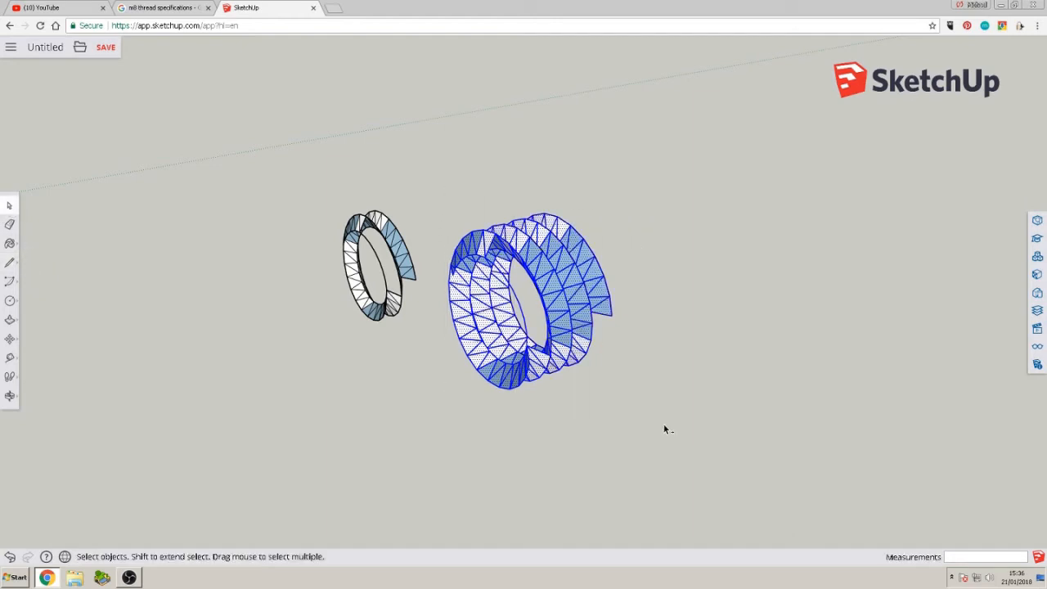
pyautogui.hotkey('ctrl', 'v')
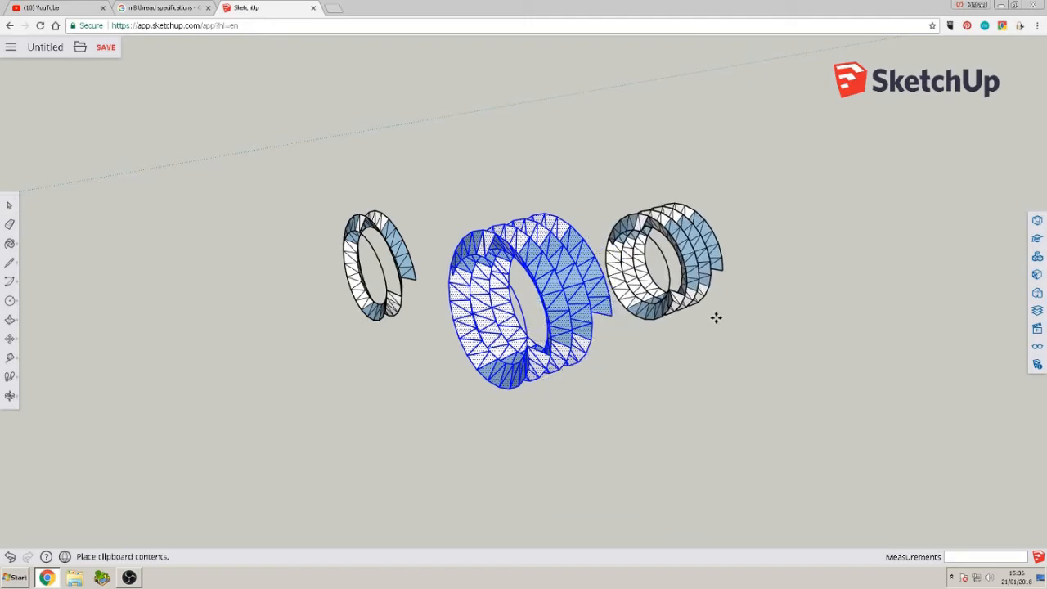
pyautogui.click(716, 319)
# Move the new copy by its inner endpoint onto the matching endpoint of the long thread so the turns line up
pyautogui.scroll(3, 687, 401)
pyautogui.moveTo(685, 395); pyautogui.dragTo(604, 361, button='middle')
pyautogui.press('m')
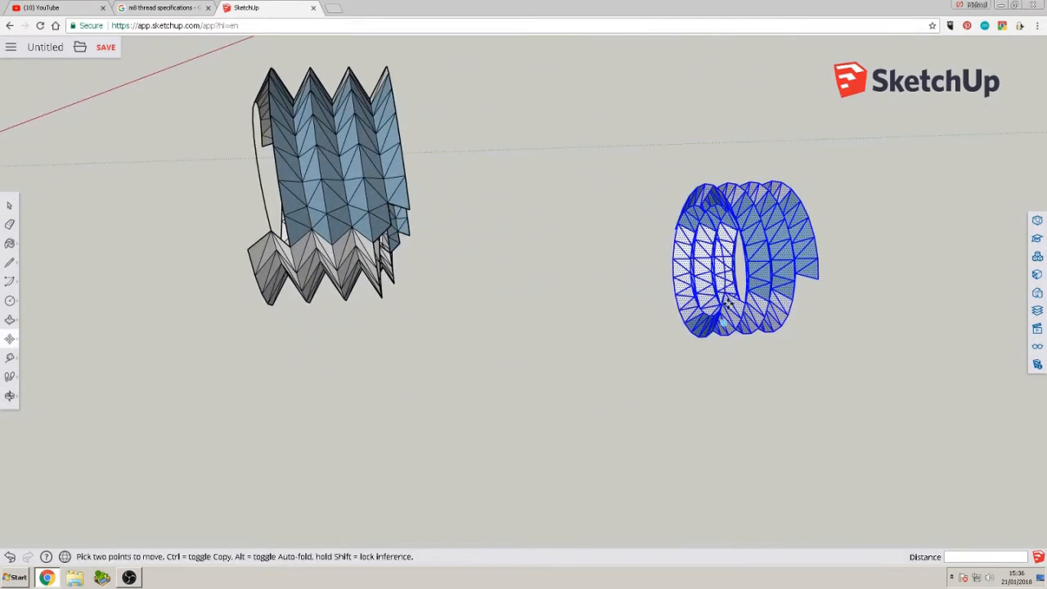
pyautogui.click(724, 291)
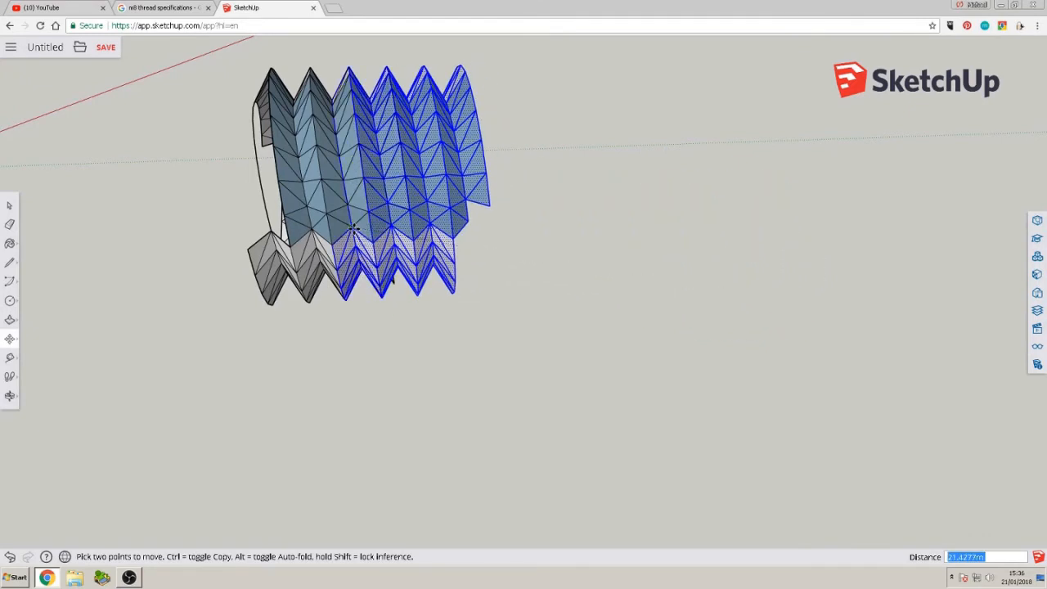
pyautogui.click(313, 288)
# Paste another thread copy and move it by its inner endpoint onto the free end of the long thread
pyautogui.hotkey('ctrl', 'v')
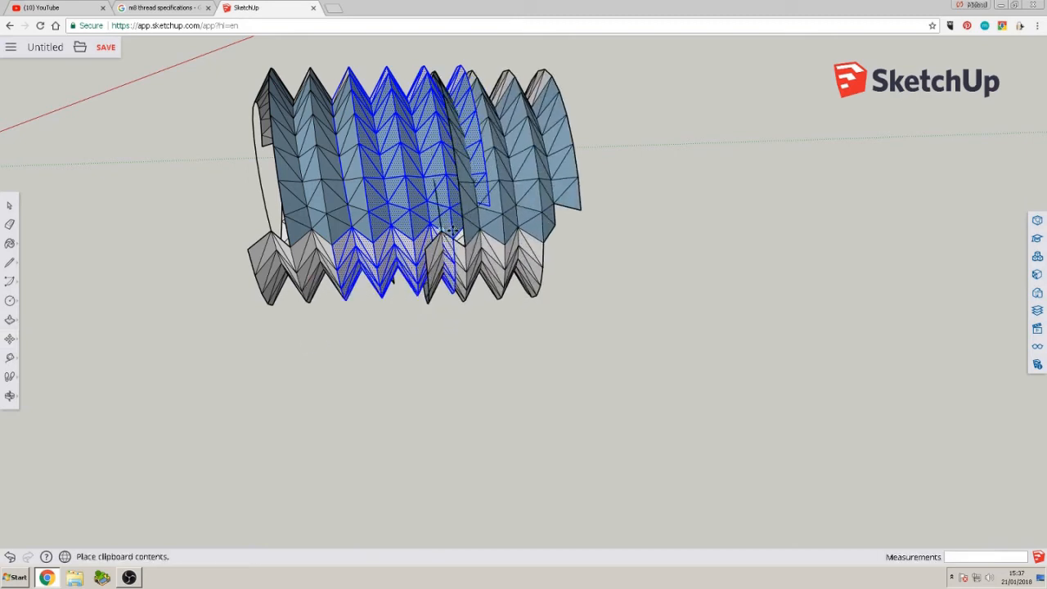
pyautogui.click(568, 290)
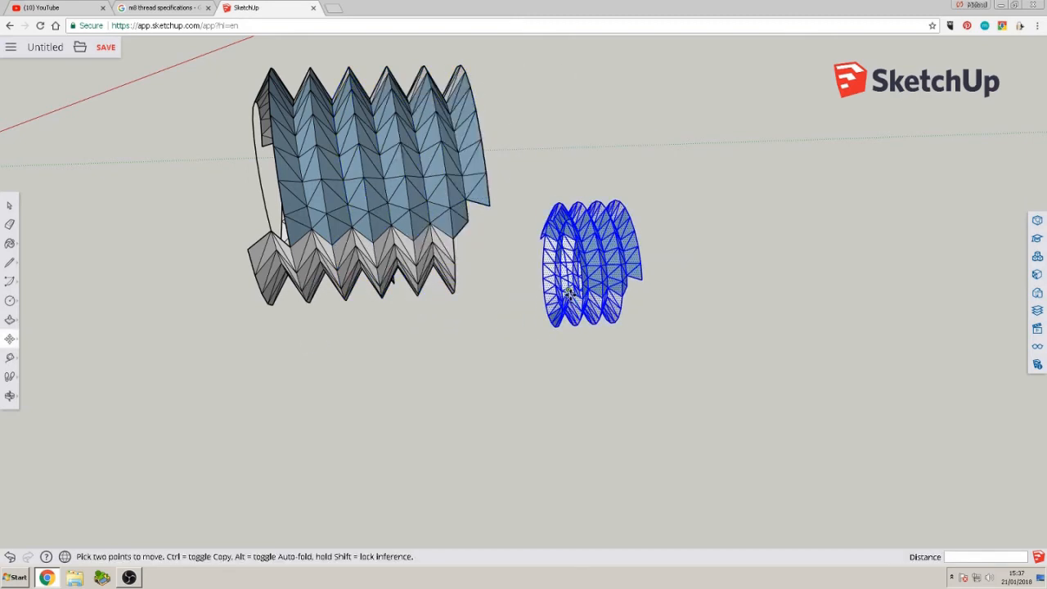
pyautogui.click(568, 292)
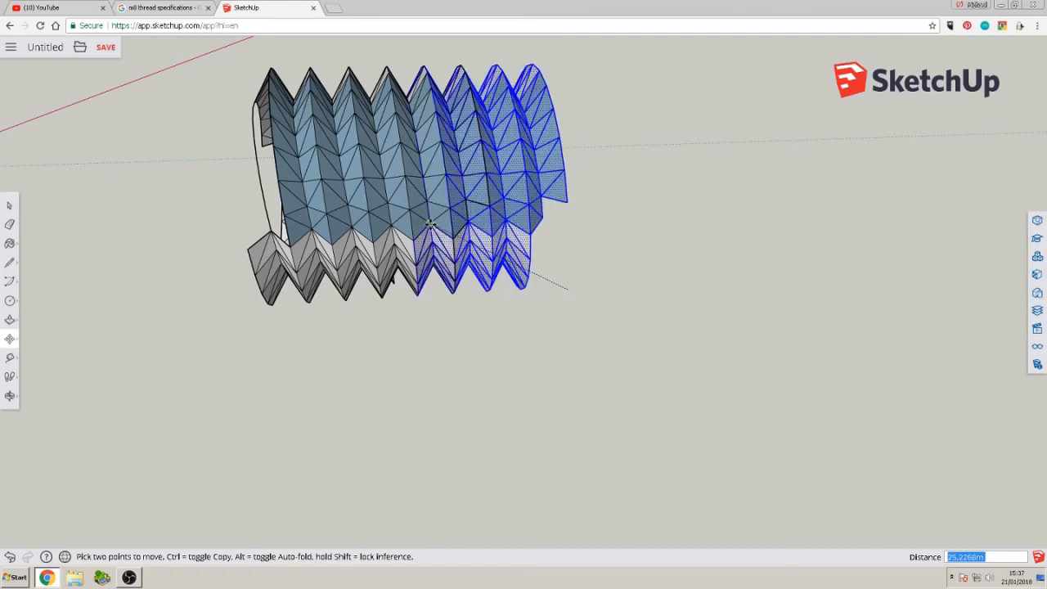
pyautogui.click(473, 237)
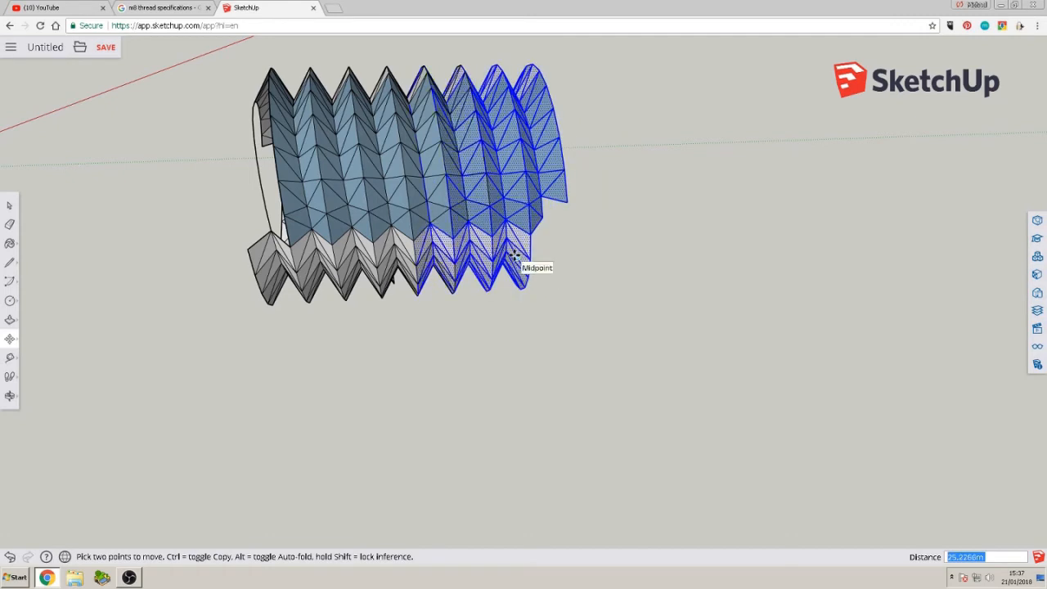
# Paste one more thread copy directly onto the matching endpoint at the free end of the long thread
pyautogui.hotkey('ctrl', 'v')
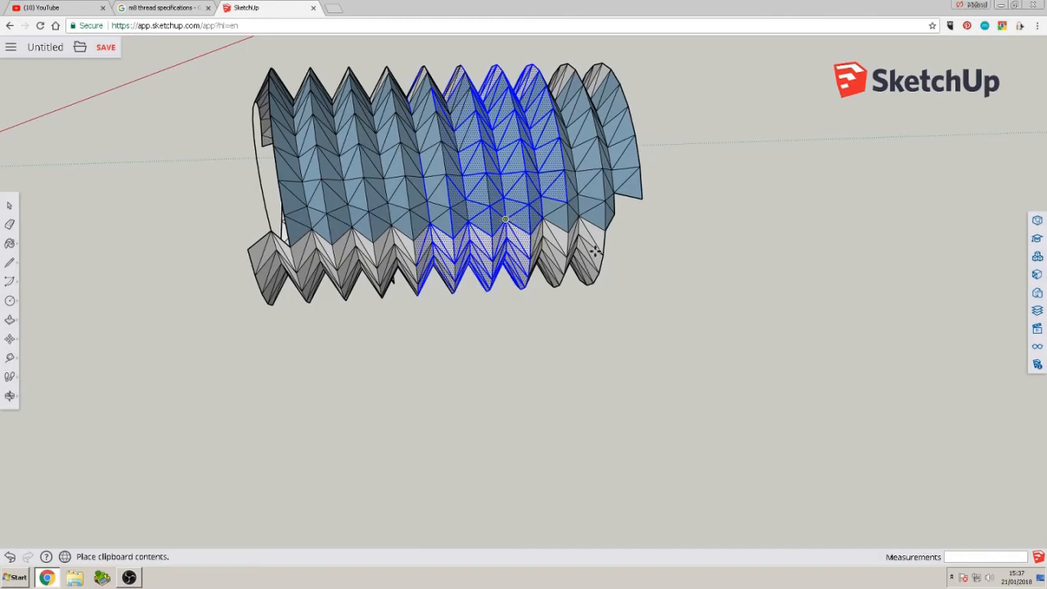
pyautogui.click(580, 218)
pyautogui.moveTo(580, 219); pyautogui.dragTo(777, 305, button='middle')
pyautogui.moveTo(543, 257); pyautogui.dragTo(805, 237, button='middle')
pyautogui.moveTo(620, 264); pyautogui.dragTo(523, 278, button='middle')
# Select the complete joined thread and reverse all of its faces
pyautogui.press('space')
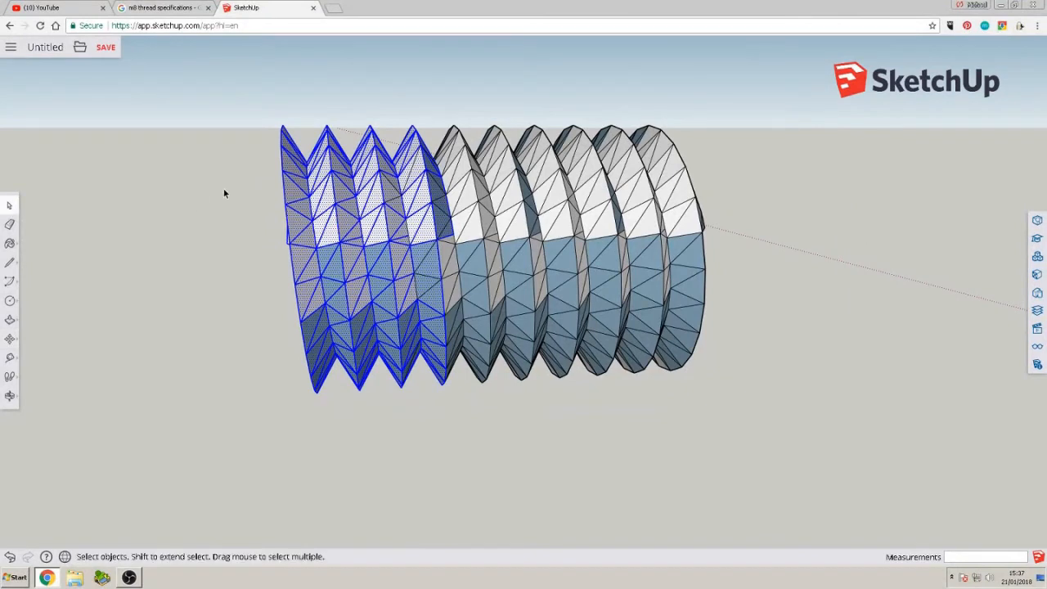
pyautogui.moveTo(216, 106); pyautogui.dragTo(788, 451)
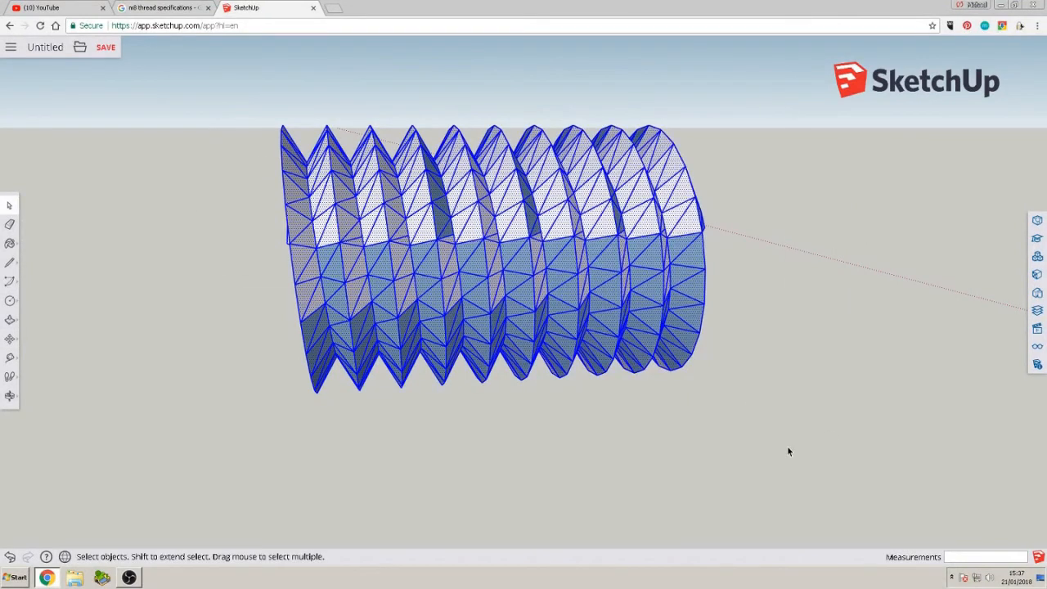
pyautogui.rightClick(467, 262)
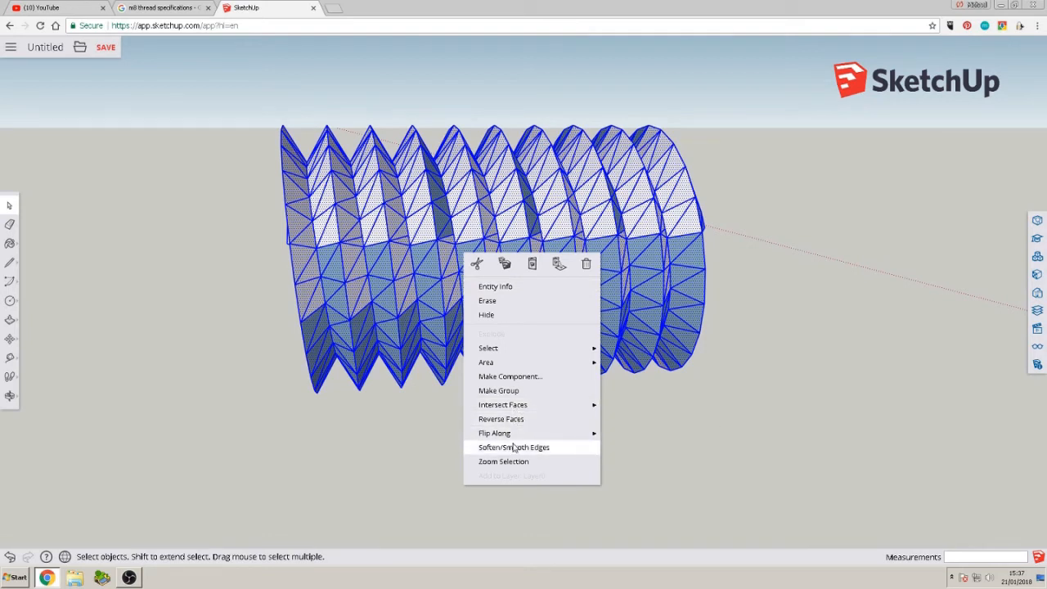
pyautogui.moveTo(510, 441)
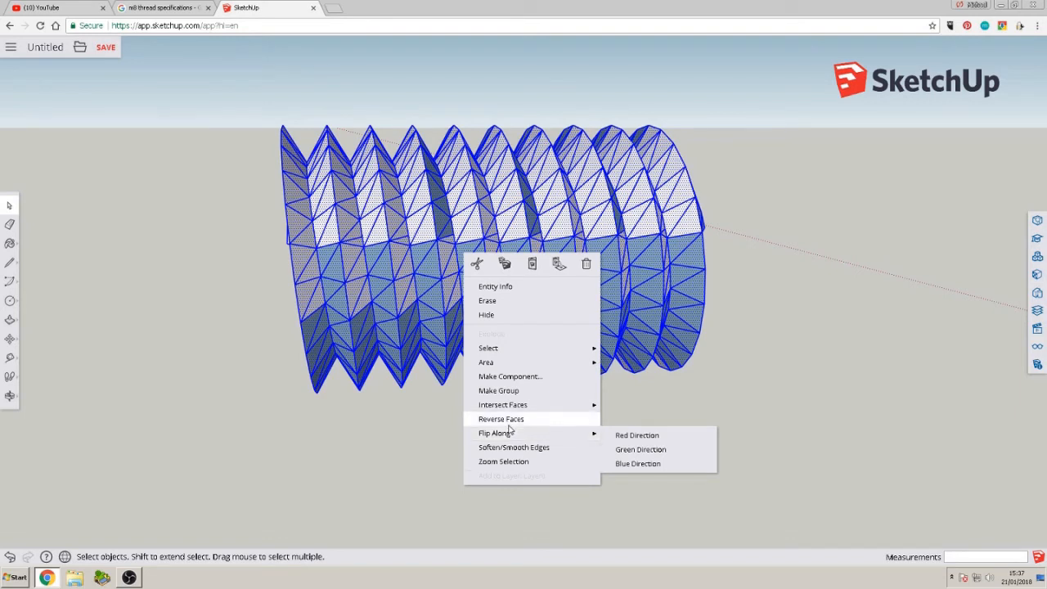
pyautogui.click(507, 421)
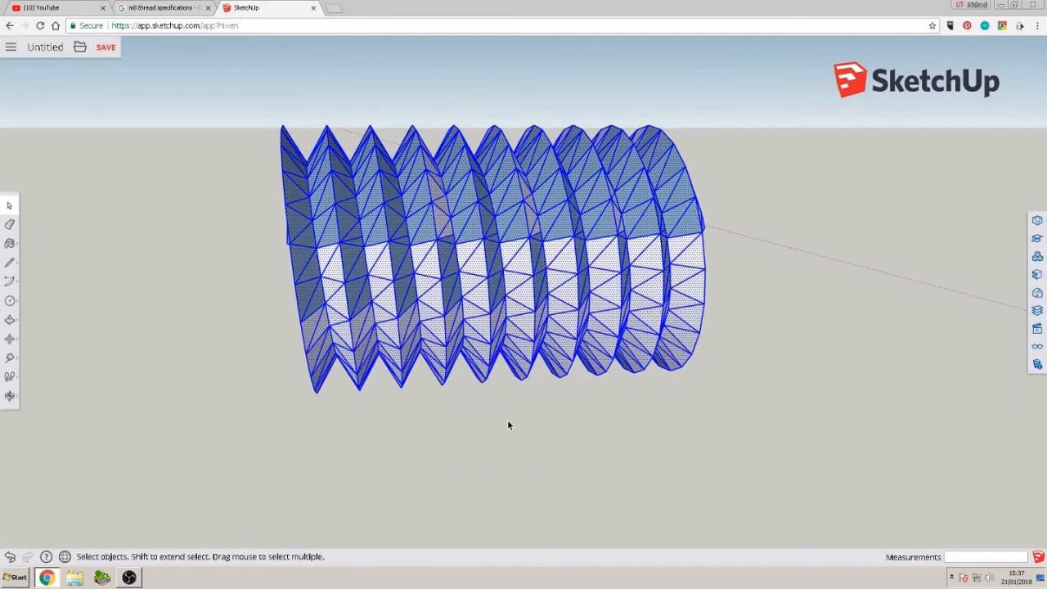
pyautogui.rightClick(473, 294)
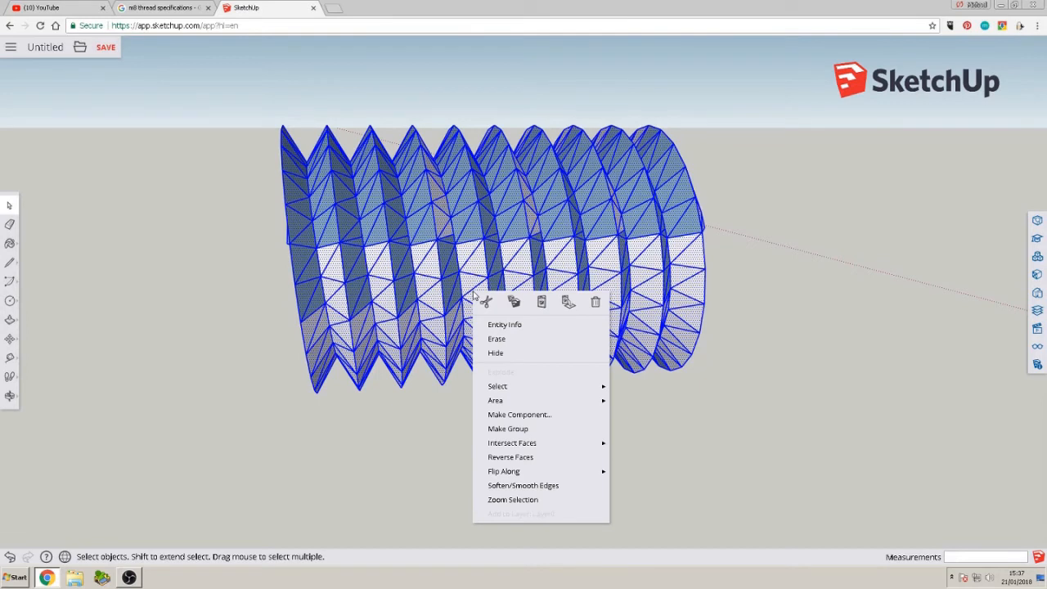
pyautogui.moveTo(556, 445)
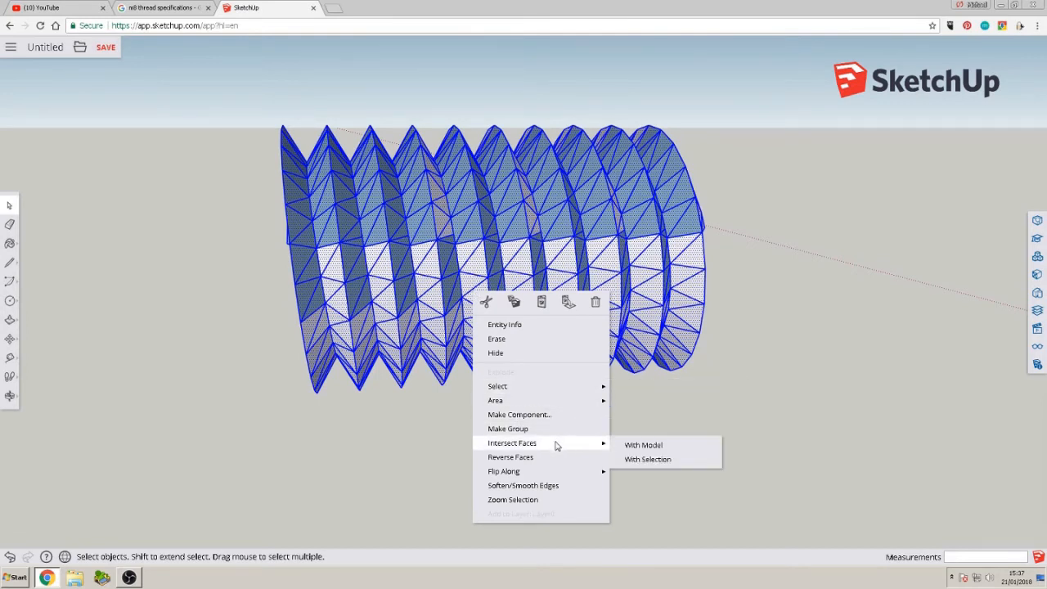
pyautogui.moveTo(544, 393)
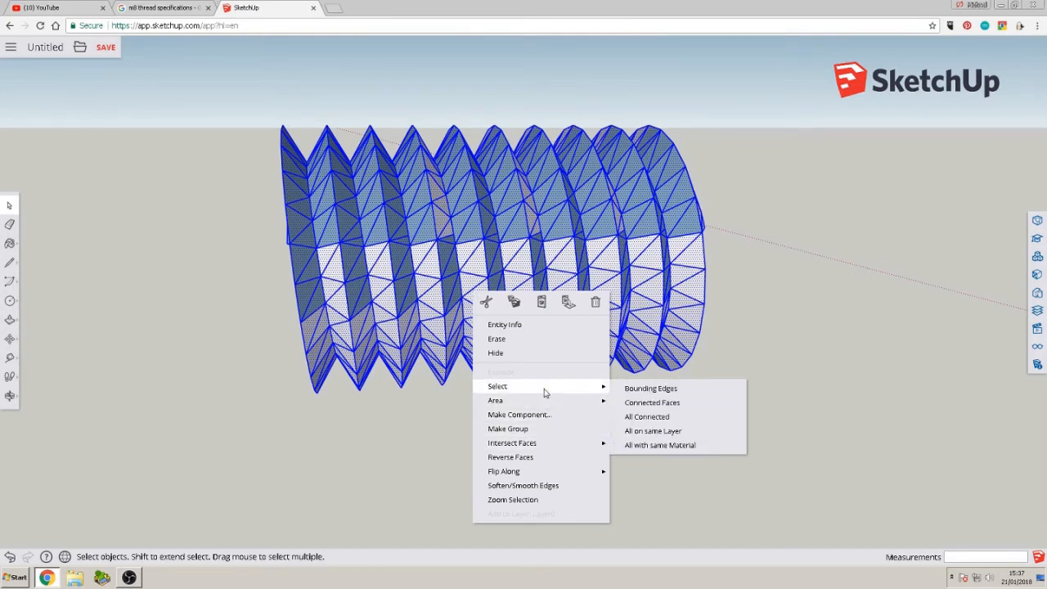
pyautogui.click(816, 395)
# Window-select the middle band of faces on the mostly blue side of the thread and reverse those faces
pyautogui.moveTo(815, 395); pyautogui.dragTo(658, 339, button='middle')
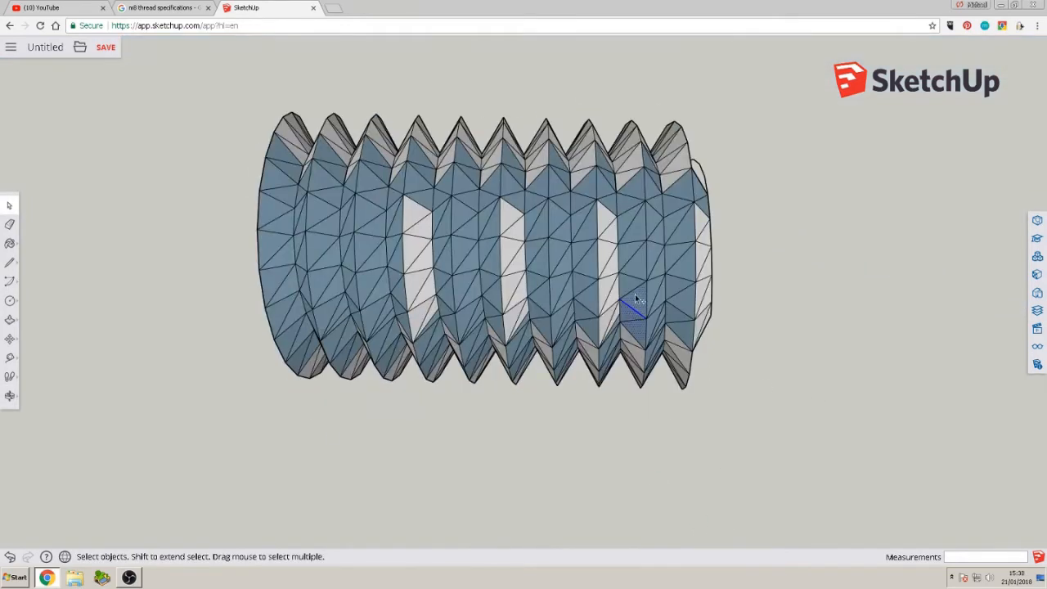
pyautogui.moveTo(203, 159); pyautogui.dragTo(813, 335)
pyautogui.rightClick(561, 247)
pyautogui.click(601, 415)
# Select the row of blue triangular faces running along the thread, including the end faces, and reverse them
pyautogui.moveTo(467, 311); pyautogui.dragTo(417, 376, button='middle')
pyautogui.click(398, 427)
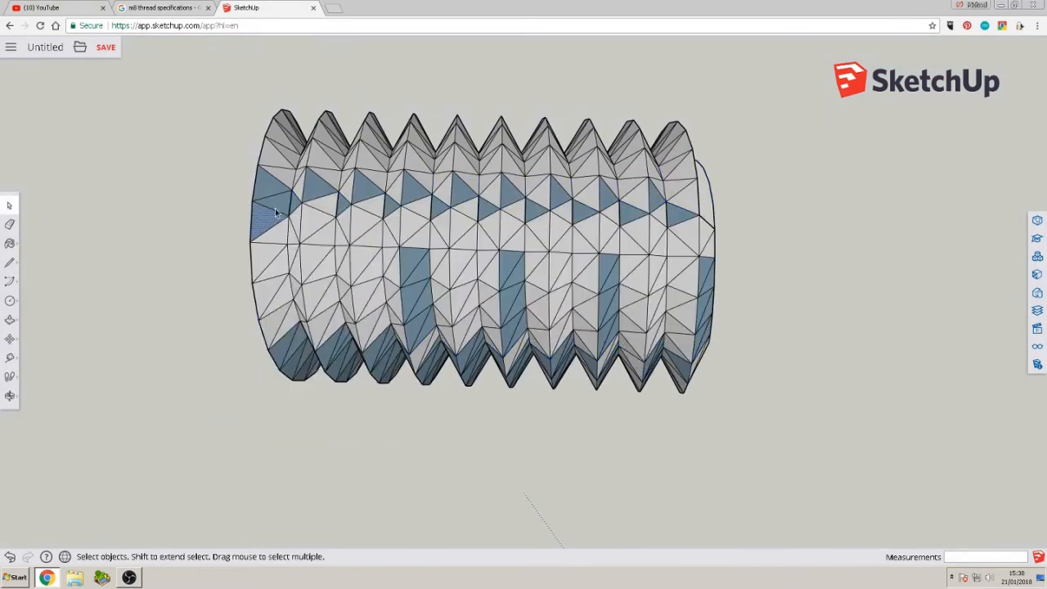
pyautogui.rightClick(671, 216)
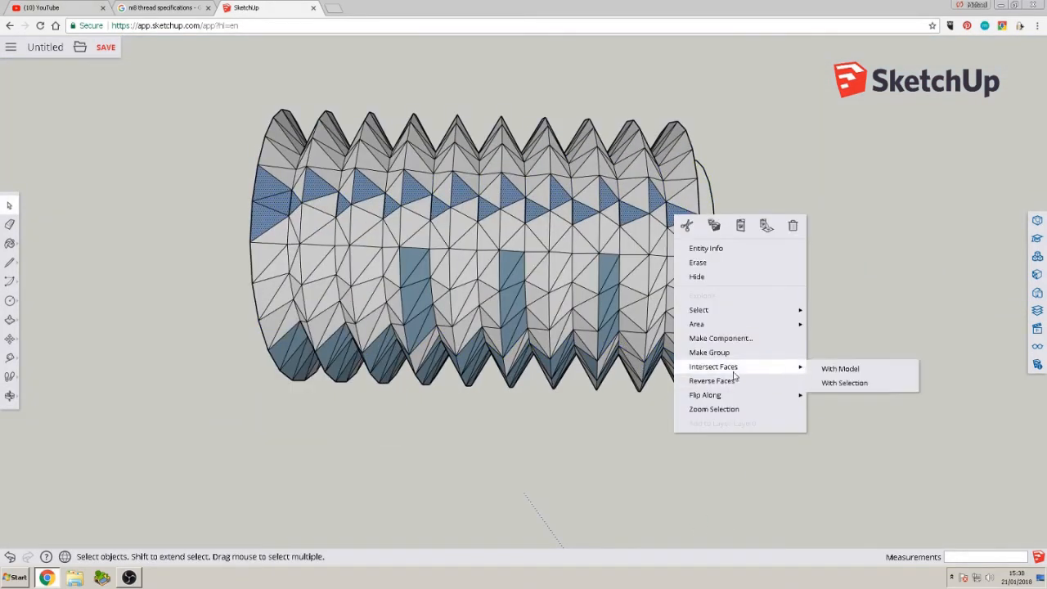
pyautogui.click(707, 383)
# Add the separate blue strips on the thread crests to the selection and reverse those faces
pyautogui.scroll(2, 406, 303)
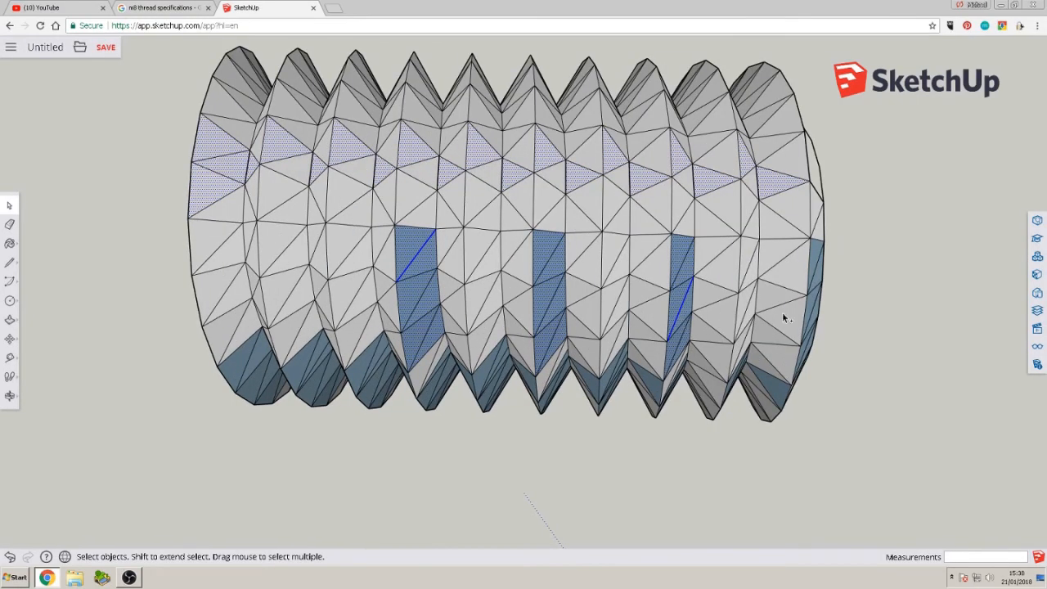
pyautogui.moveTo(782, 317); pyautogui.dragTo(701, 158, button='middle')
pyautogui.keyDown('ctrl'); pyautogui.click(748, 306); pyautogui.keyUp('ctrl')
pyautogui.rightClick(711, 348)
pyautogui.click(738, 283)
# Select every face of the wide blue band along the thread's side, turn by turn, and reverse them
pyautogui.rightClick(702, 159)
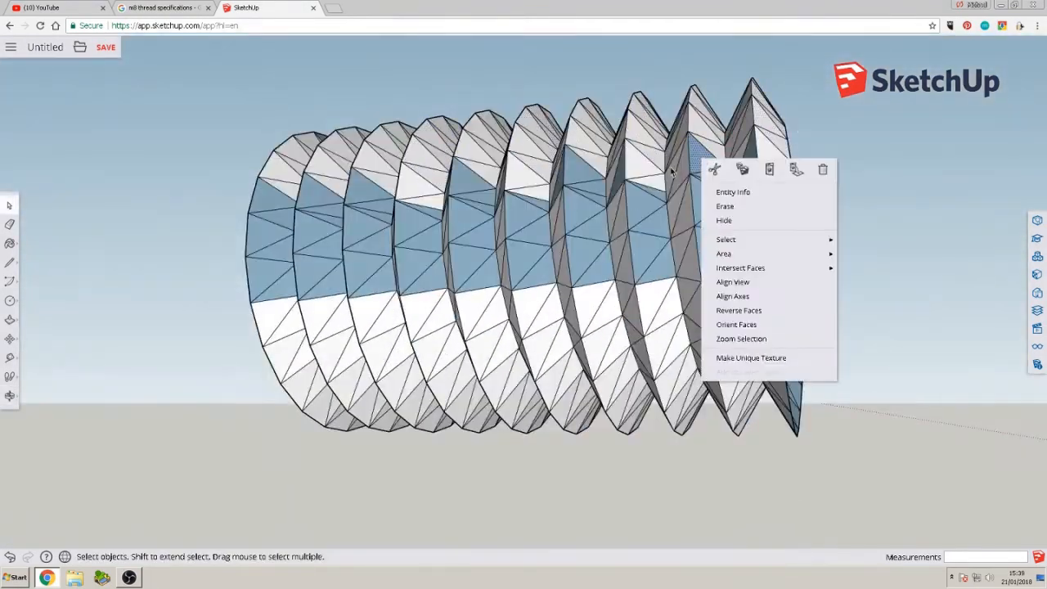
pyautogui.click(657, 190)
pyautogui.moveTo(657, 190); pyautogui.dragTo(647, 266, button='middle')
pyautogui.scroll(3, 647, 266)
pyautogui.scroll(-2, 528, 347)
pyautogui.moveTo(528, 350); pyautogui.dragTo(239, 228, button='middle')
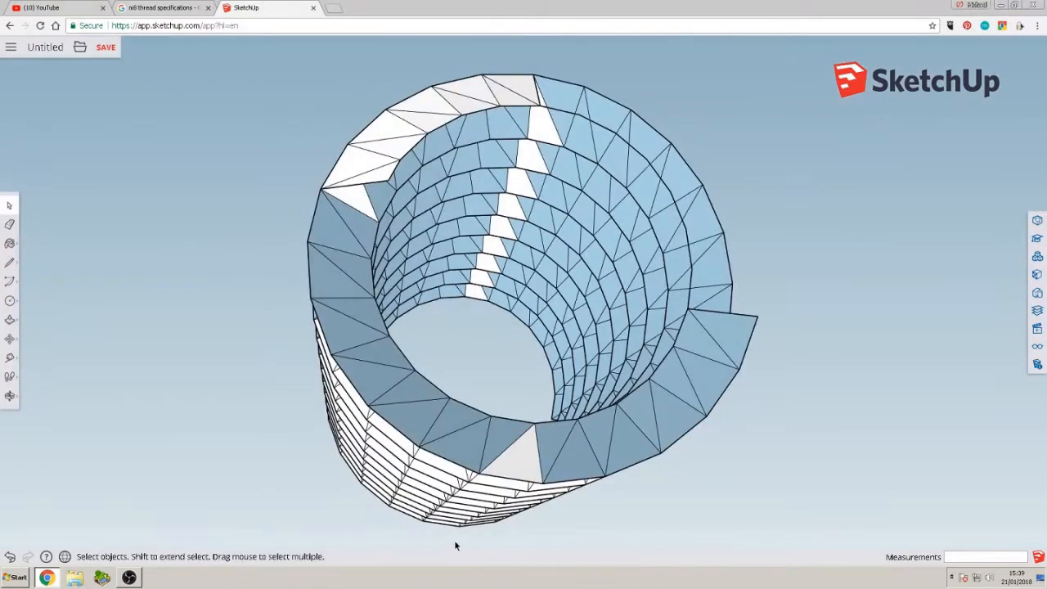
pyautogui.moveTo(456, 546); pyautogui.dragTo(344, 325, button='middle')
pyautogui.scroll(3, 669, 347)
pyautogui.click(672, 411)
pyautogui.keyDown('ctrl'); pyautogui.click(575, 367); pyautogui.keyUp('ctrl')
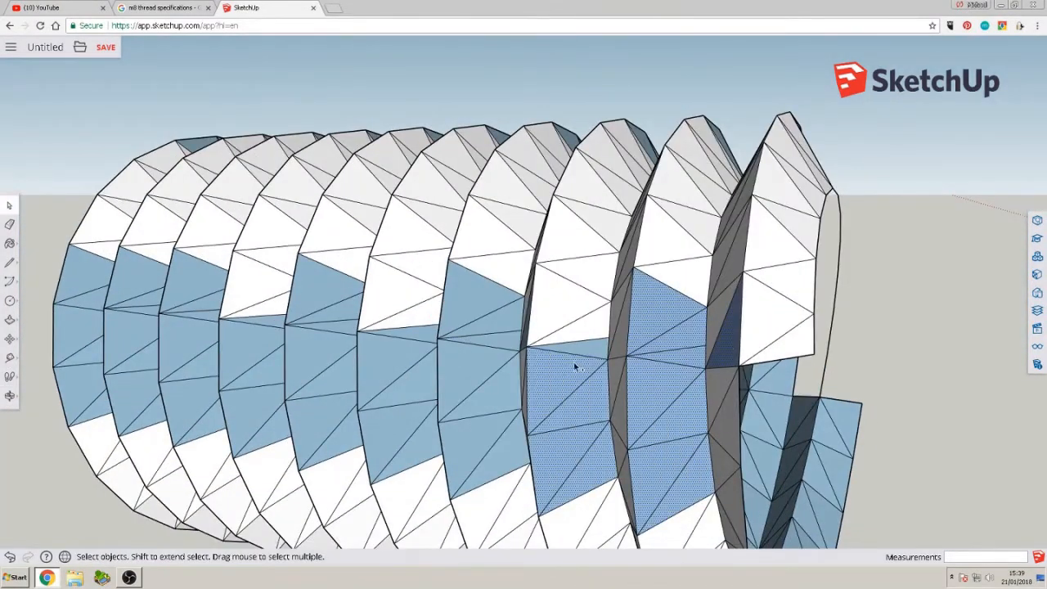
pyautogui.keyDown('shift'); pyautogui.click(485, 433); pyautogui.keyUp('shift')
pyautogui.keyDown('shift'); pyautogui.click(484, 384); pyautogui.keyUp('shift')
pyautogui.keyDown('shift'); pyautogui.click(482, 308); pyautogui.keyUp('shift')
pyautogui.keyDown('shift'); pyautogui.click(397, 368); pyautogui.keyUp('shift')
pyautogui.keyDown('shift'); pyautogui.click(335, 446); pyautogui.keyUp('shift')
pyautogui.keyDown('shift'); pyautogui.click(324, 318); pyautogui.keyUp('shift')
pyautogui.keyDown('shift'); pyautogui.click(325, 283); pyautogui.keyUp('shift')
pyautogui.keyDown('shift'); pyautogui.click(260, 425); pyautogui.keyUp('shift')
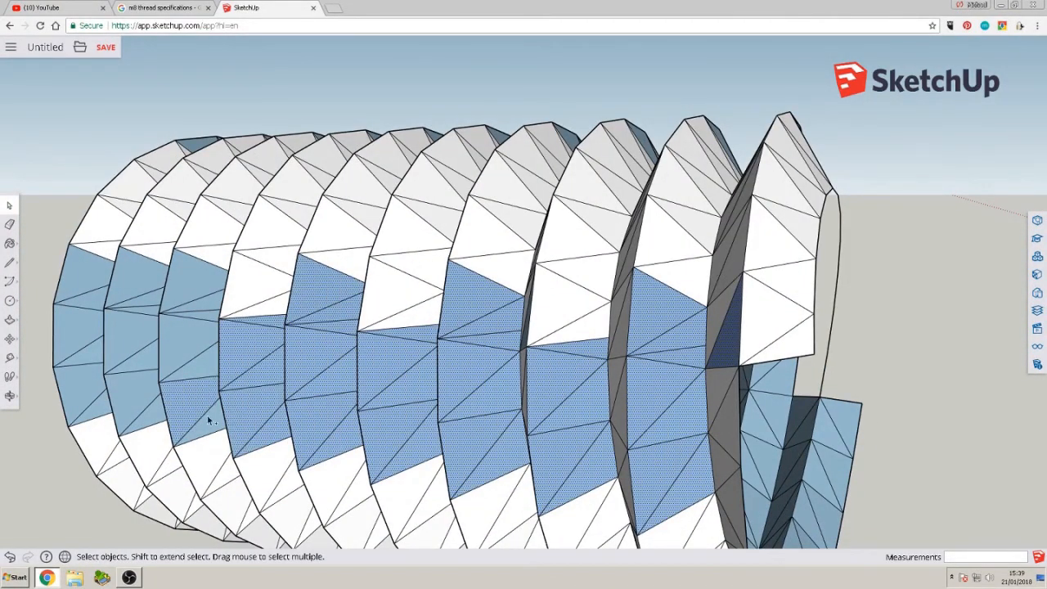
pyautogui.keyDown('shift'); pyautogui.click(205, 364); pyautogui.keyUp('shift')
pyautogui.keyDown('shift'); pyautogui.click(205, 327); pyautogui.keyUp('shift')
pyautogui.keyDown('shift'); pyautogui.click(78, 327); pyautogui.keyUp('shift')
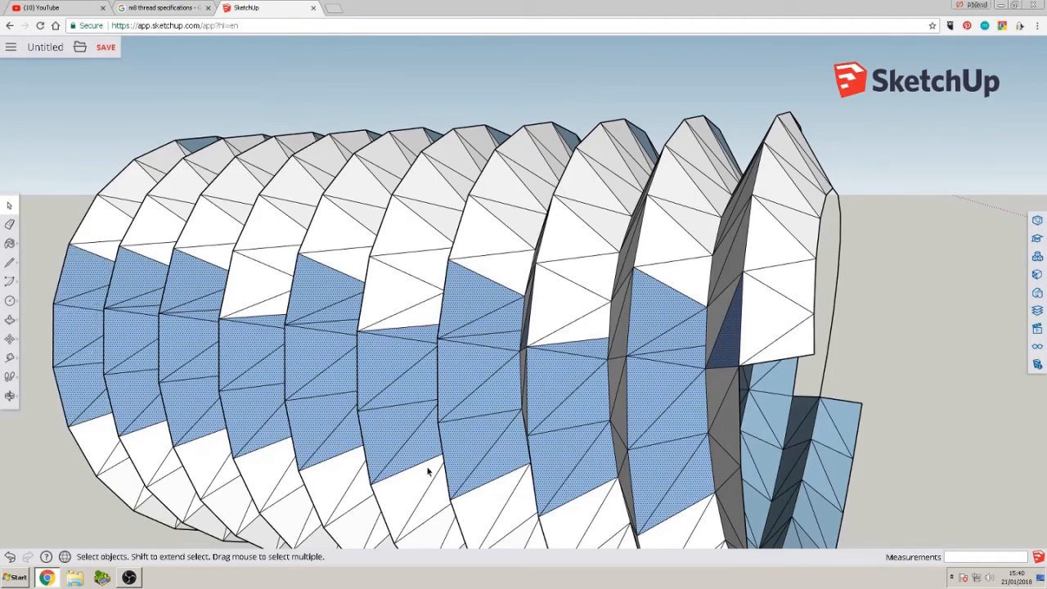
pyautogui.rightClick(483, 410)
pyautogui.click(517, 355)
# Select the row of single blue triangles, one on each thread turn, and reverse their faces
pyautogui.moveTo(515, 352); pyautogui.dragTo(532, 327, button='middle')
pyautogui.scroll(-3, 512, 266)
pyautogui.rightClick(518, 296)
pyautogui.keyDown('shift'); pyautogui.click(501, 262); pyautogui.keyUp('shift')
pyautogui.keyDown('shift'); pyautogui.click(483, 201); pyautogui.keyUp('shift')
pyautogui.scroll(2, 453, 176)
pyautogui.keyDown('shift'); pyautogui.click(463, 139); pyautogui.keyUp('shift')
pyautogui.keyDown('shift'); pyautogui.click(446, 93); pyautogui.keyUp('shift')
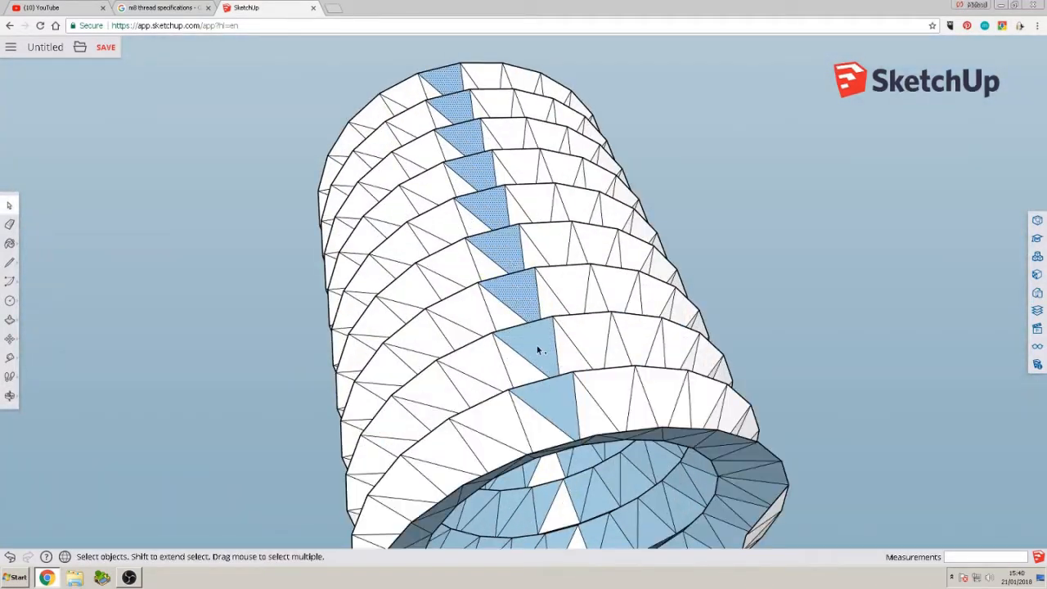
pyautogui.rightClick(538, 348)
pyautogui.click(573, 355)
# Select another lengthwise row of wrongly oriented faces on the thread and reverse them
pyautogui.moveTo(573, 354); pyautogui.dragTo(752, 376, button='middle')
pyautogui.click(756, 376)
pyautogui.keyDown('shift'); pyautogui.click(683, 379); pyautogui.keyUp('shift')
pyautogui.keyDown('shift'); pyautogui.click(359, 393); pyautogui.keyUp('shift')
pyautogui.rightClick(353, 406)
pyautogui.click(386, 328)
# Select the remaining double row of blue triangles on the thread's underside, with the end faces, and reverse them
pyautogui.moveTo(386, 329); pyautogui.dragTo(720, 163, button='middle')
pyautogui.rightClick(873, 147)
pyautogui.keyDown('shift'); pyautogui.click(827, 229); pyautogui.keyUp('shift')
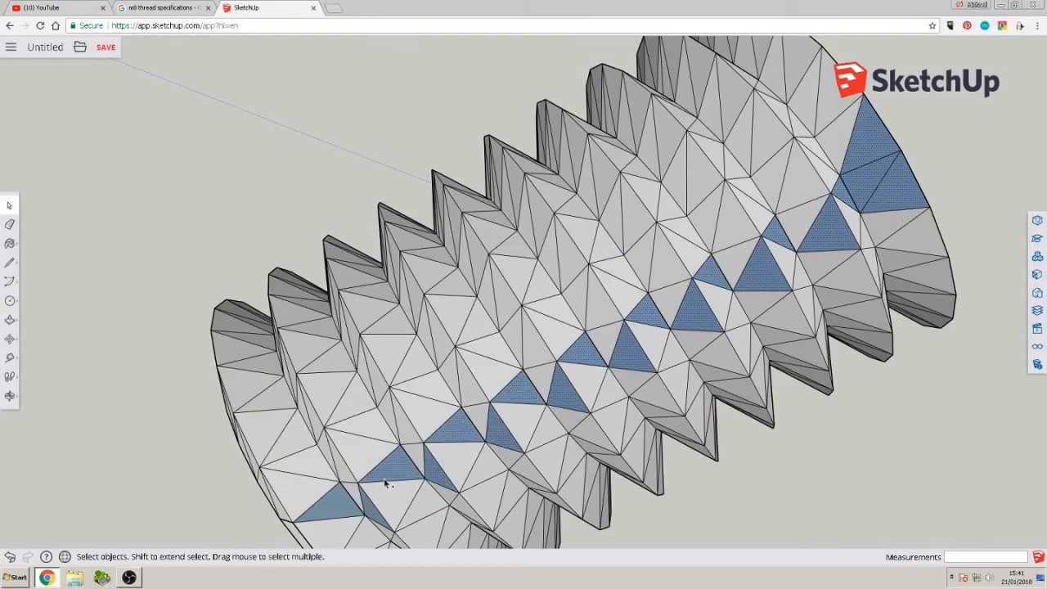
pyautogui.keyDown('shift'); pyautogui.click(366, 502); pyautogui.keyUp('shift')
pyautogui.keyDown('shift'); pyautogui.click(334, 509); pyautogui.keyUp('shift')
pyautogui.rightClick(331, 511)
pyautogui.click(365, 458)
# Inspect the long thread from all sides and through its bore for faces still oriented the wrong way
pyautogui.scroll(-3, 362, 448)
pyautogui.moveTo(365, 450); pyautogui.dragTo(274, 119, button='middle')
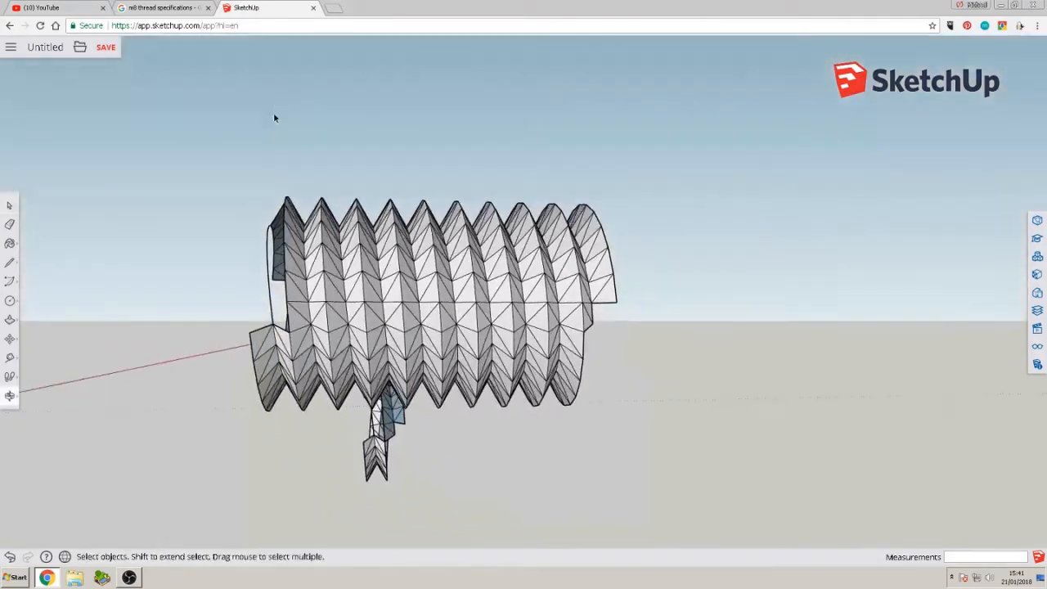
pyautogui.moveTo(263, 238); pyautogui.dragTo(90, 231, button='middle')
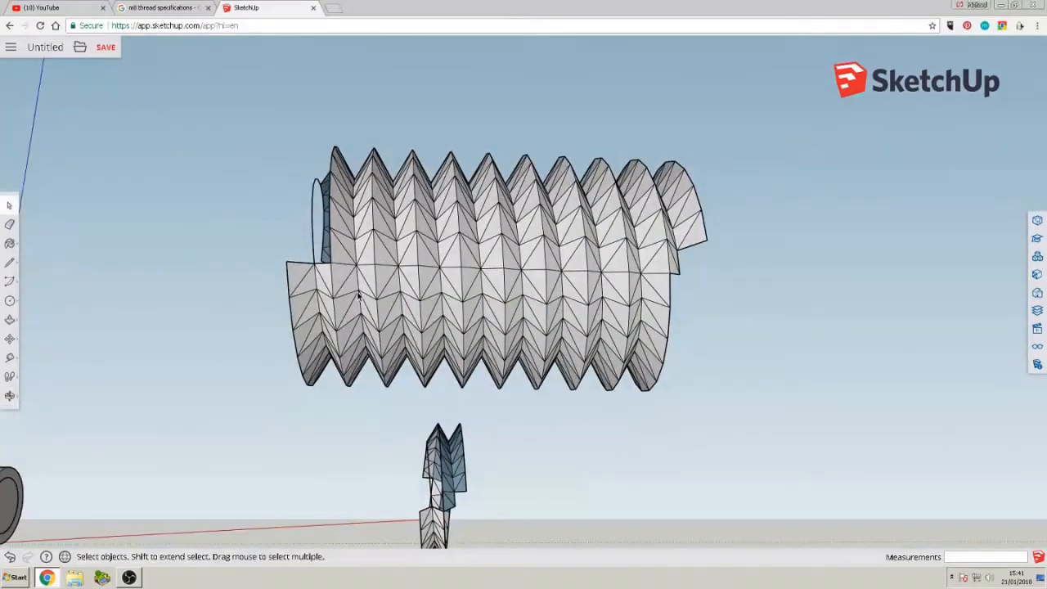
pyautogui.scroll(-2, 358, 296)
pyautogui.scroll(-3, 358, 296)
pyautogui.moveTo(359, 296); pyautogui.dragTo(221, 339, button='middle')
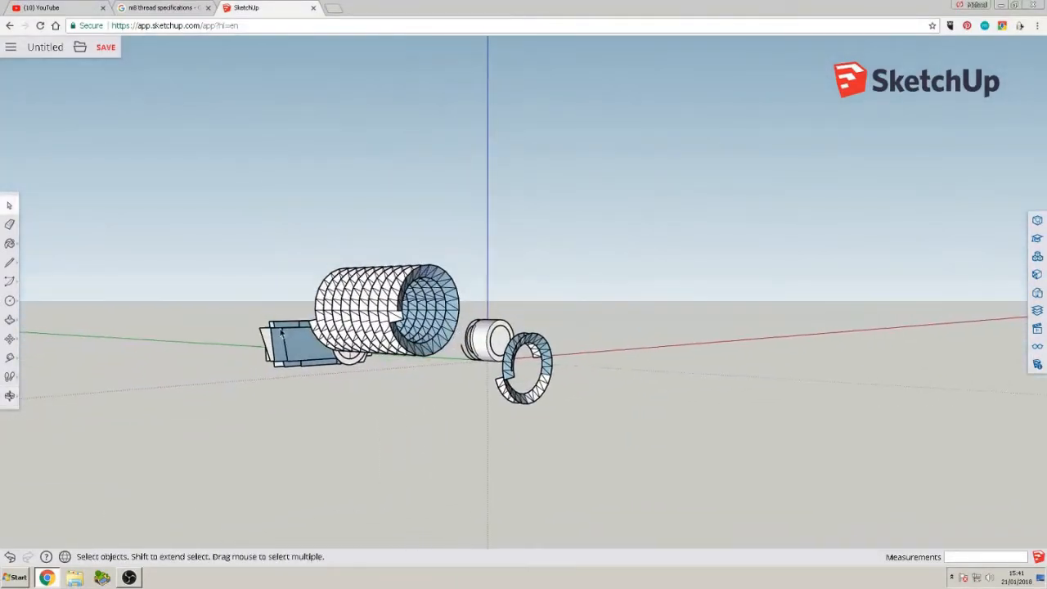
pyautogui.scroll(2, 344, 285)
pyautogui.moveTo(344, 284); pyautogui.dragTo(367, 306, button='middle')
pyautogui.scroll(4, 369, 309)
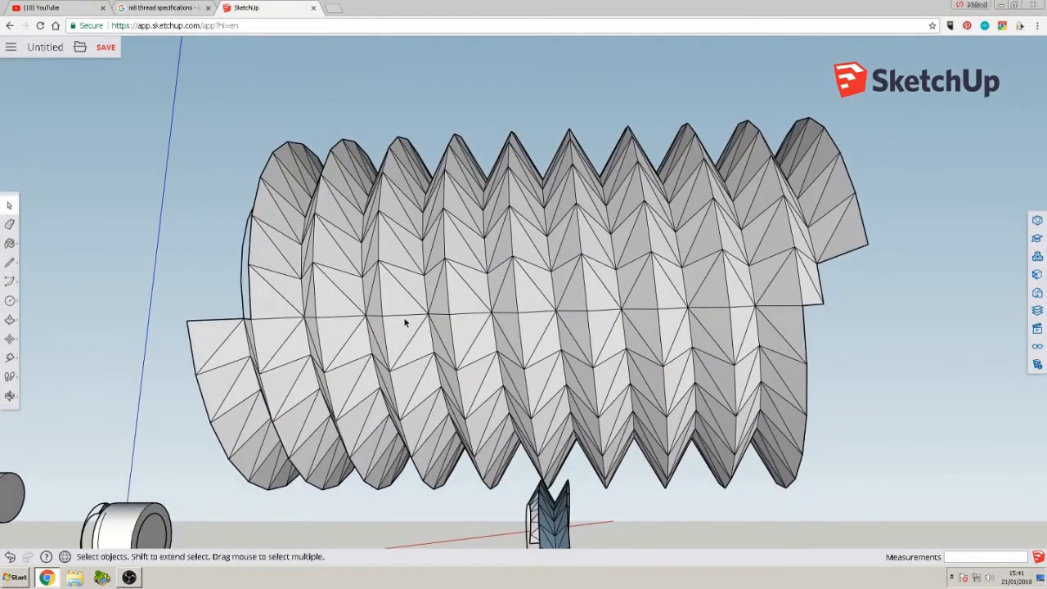
pyautogui.moveTo(850, 327); pyautogui.dragTo(164, 380, button='middle')
pyautogui.moveTo(685, 316); pyautogui.dragTo(241, 335, button='middle')
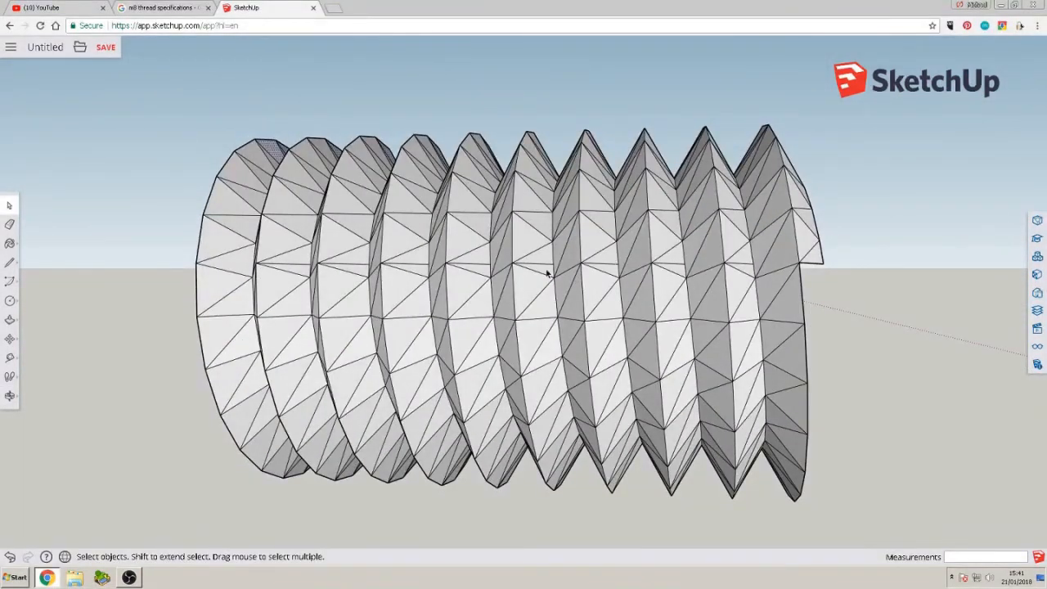
pyautogui.moveTo(548, 273); pyautogui.dragTo(794, 226, button='middle')
pyautogui.scroll(3, 559, 251)
pyautogui.scroll(-2, 558, 255)
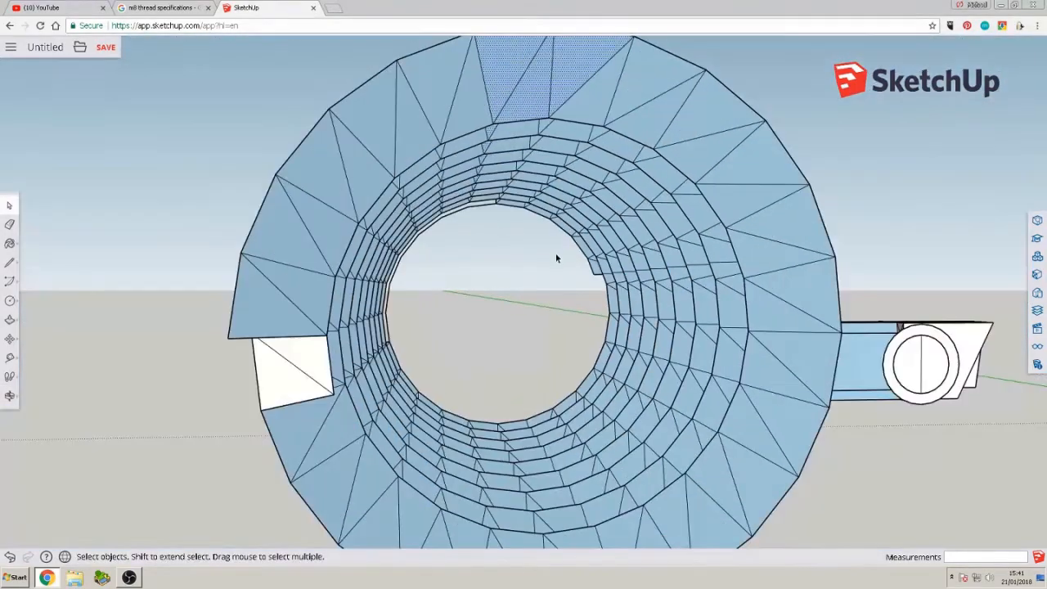
pyautogui.moveTo(555, 259); pyautogui.dragTo(761, 328, button='middle')
pyautogui.scroll(4, 496, 302)
pyautogui.scroll(-6, 496, 302)
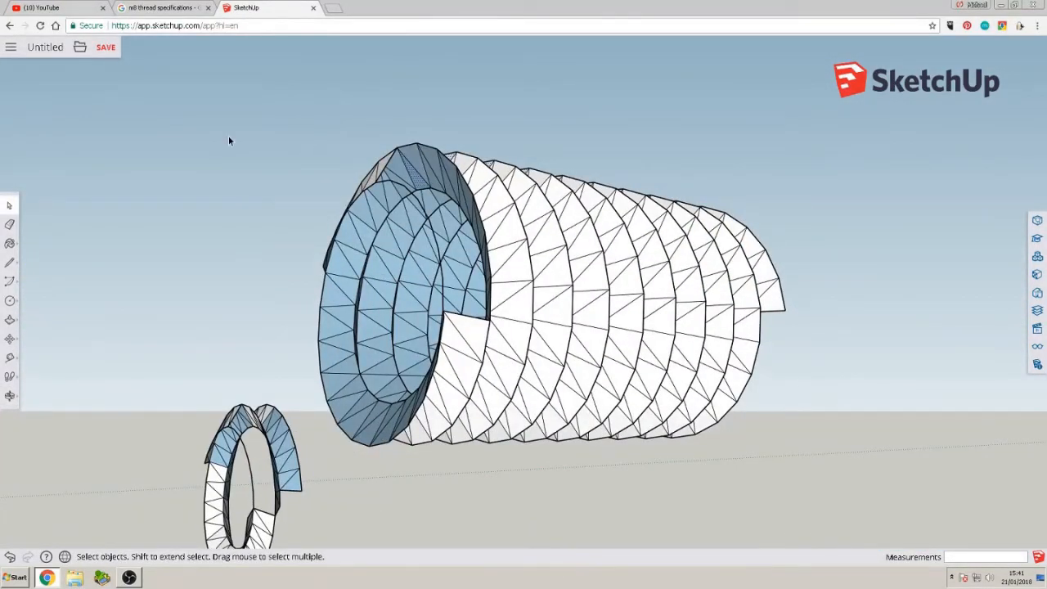
# Window-select the complete long thread without the small thread ring and try to apply Soften/Smooth Edges to it
pyautogui.moveTo(350, 186); pyautogui.dragTo(847, 470)
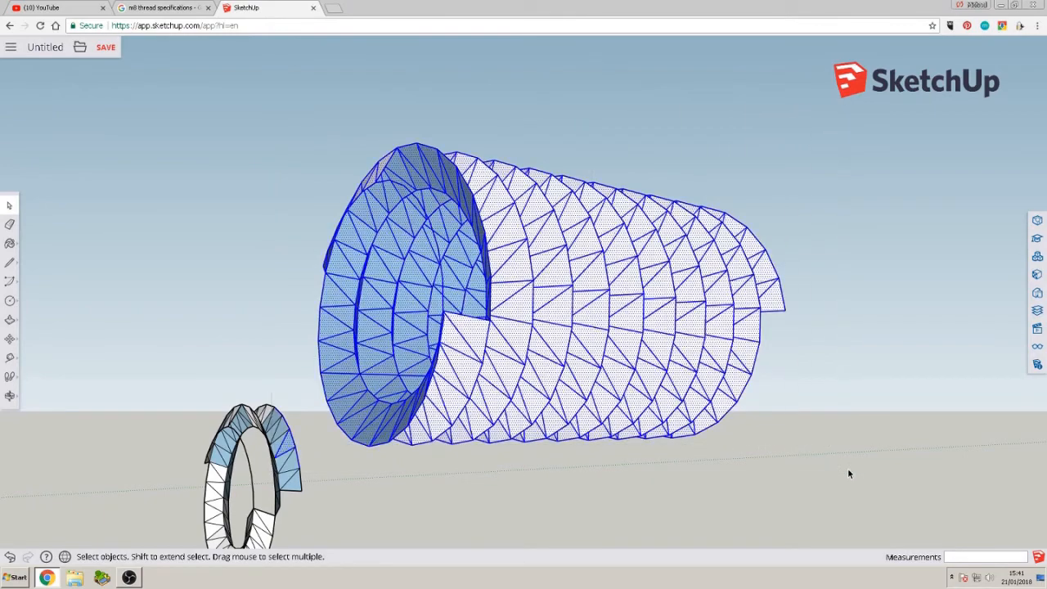
pyautogui.moveTo(274, 407); pyautogui.dragTo(426, 393, button='middle')
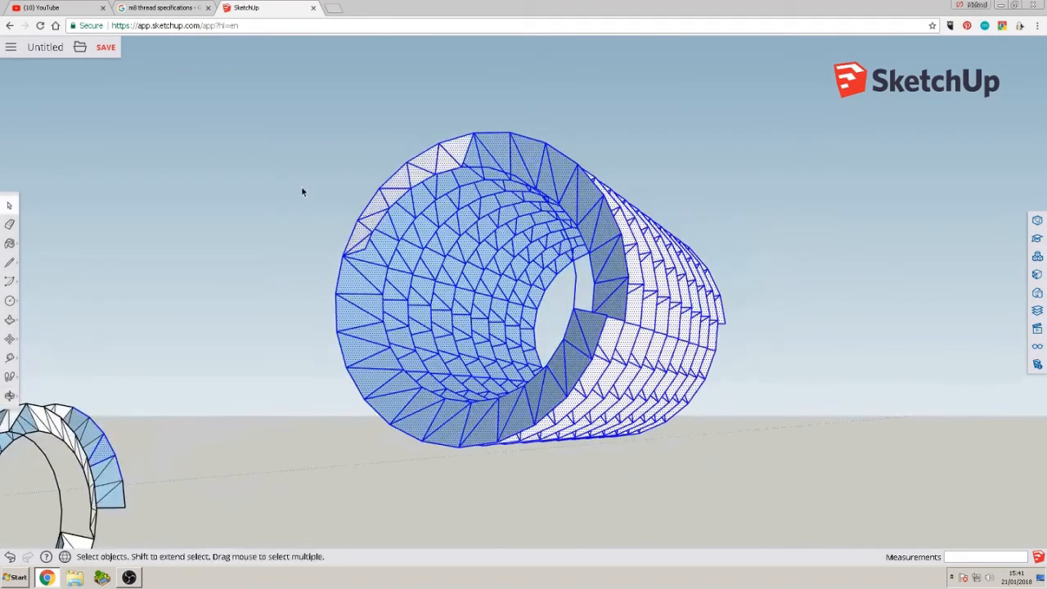
pyautogui.click(298, 156)
pyautogui.moveTo(292, 137); pyautogui.dragTo(798, 478)
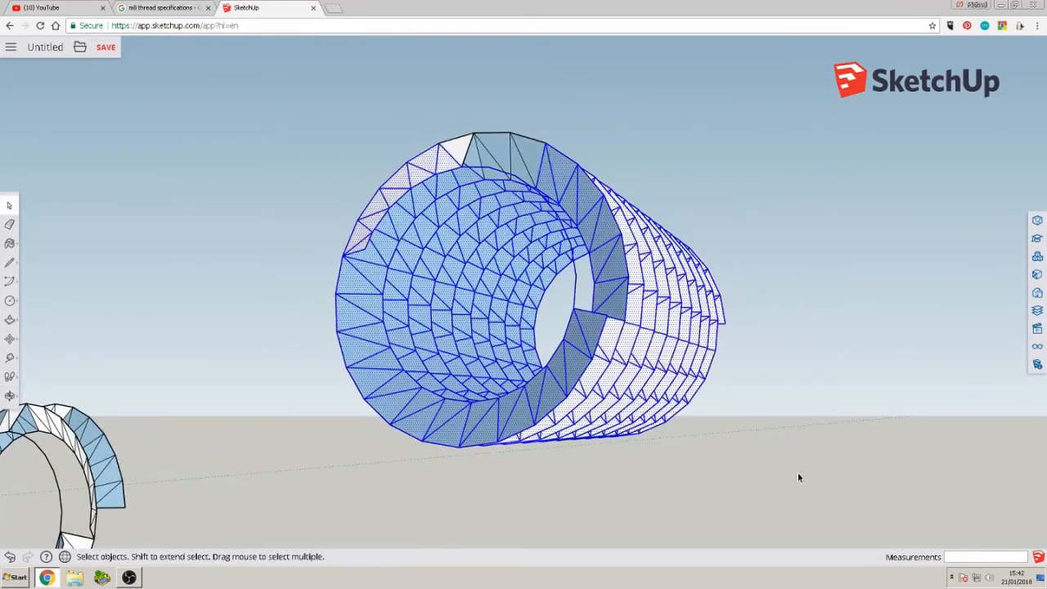
pyautogui.moveTo(202, 69); pyautogui.dragTo(865, 519)
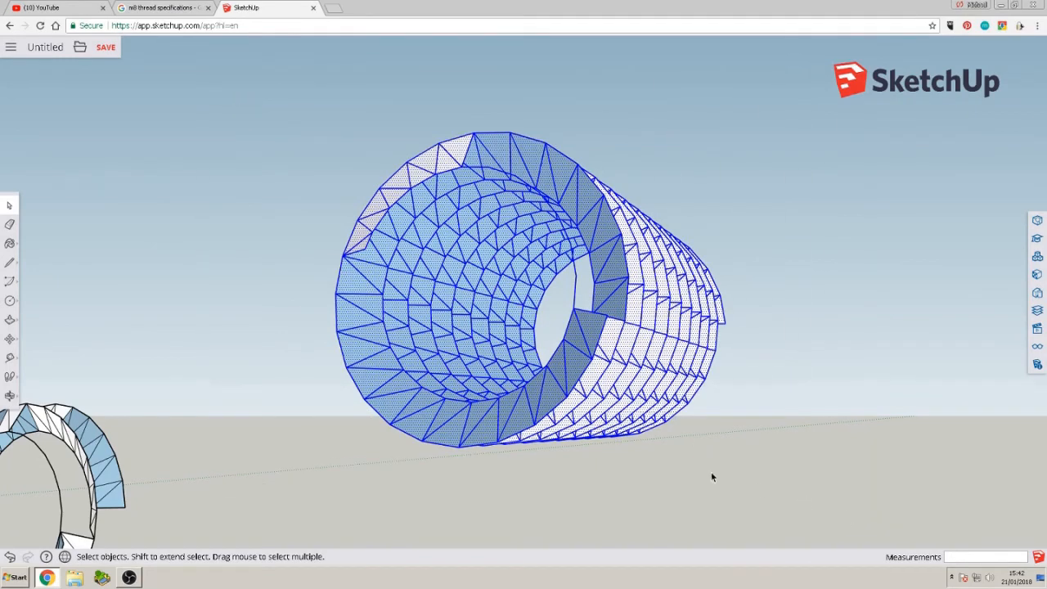
pyautogui.scroll(-2, 584, 407)
pyautogui.moveTo(584, 407); pyautogui.dragTo(498, 435, button='middle')
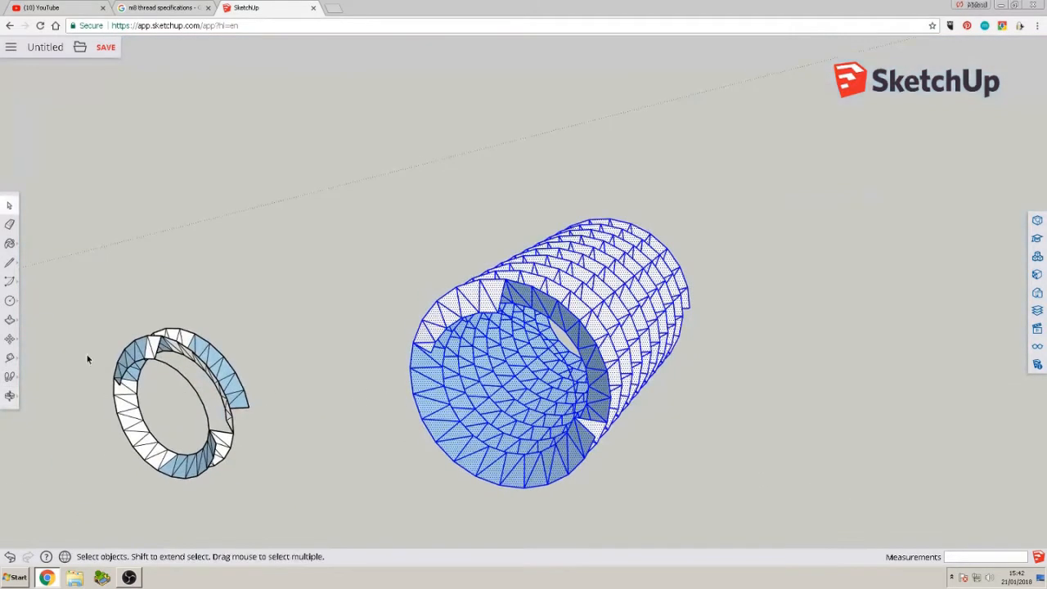
pyautogui.rightClick(513, 302)
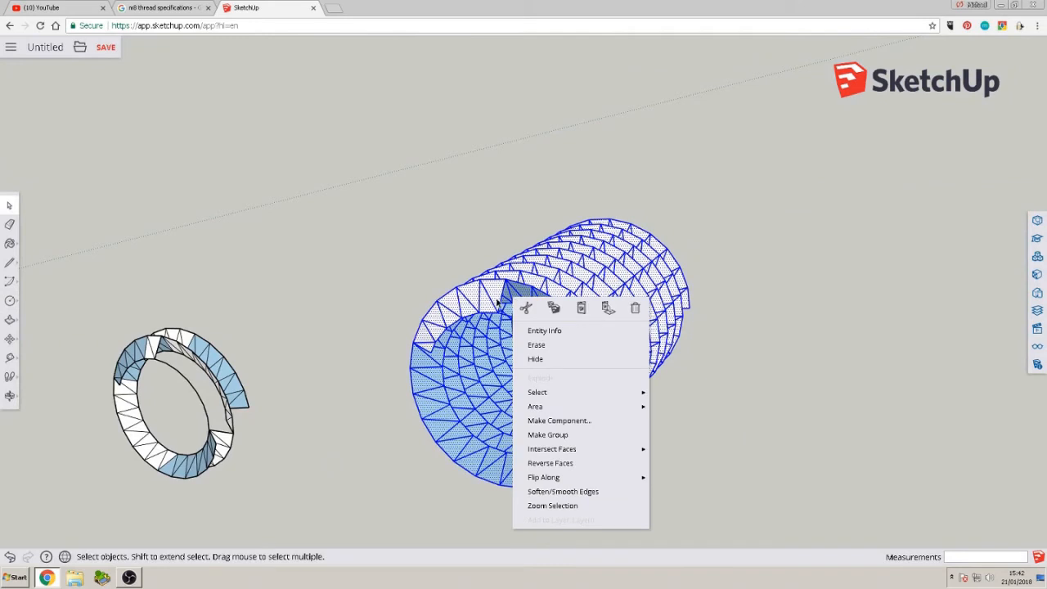
pyautogui.moveTo(571, 452)
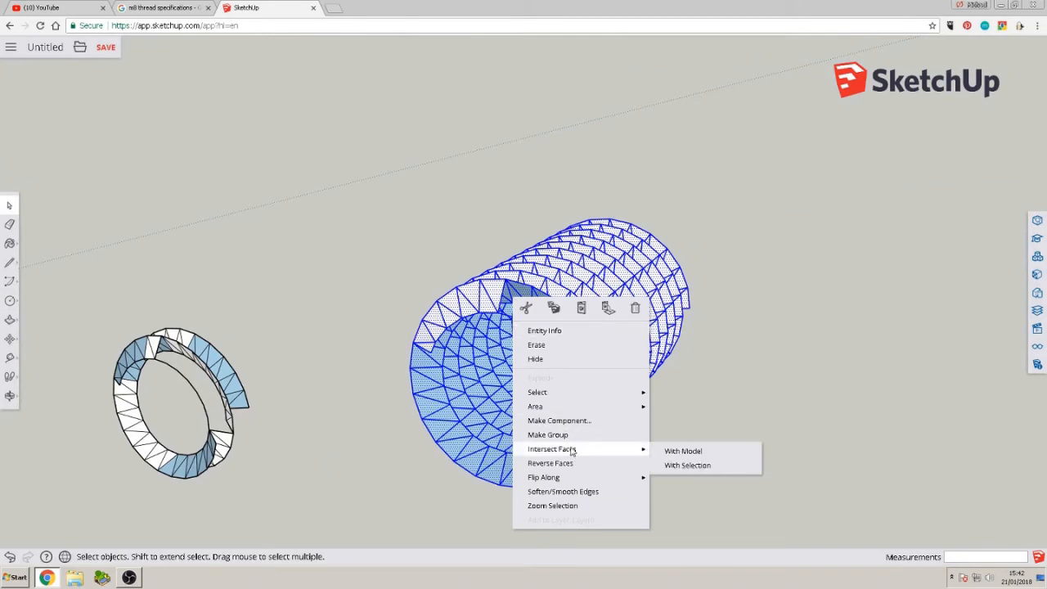
pyautogui.click(582, 492)
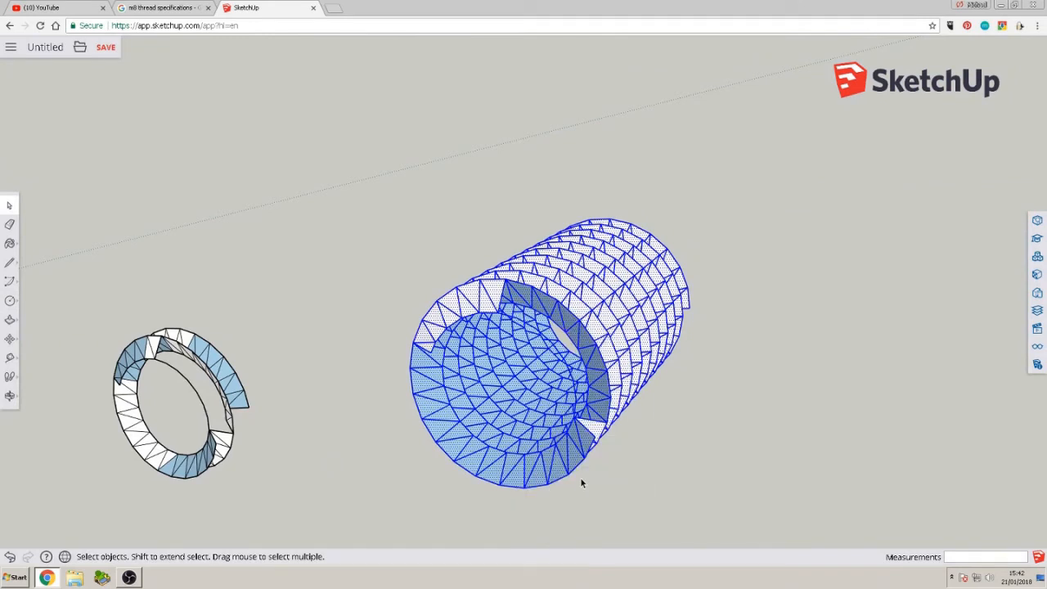
pyautogui.rightClick(589, 374)
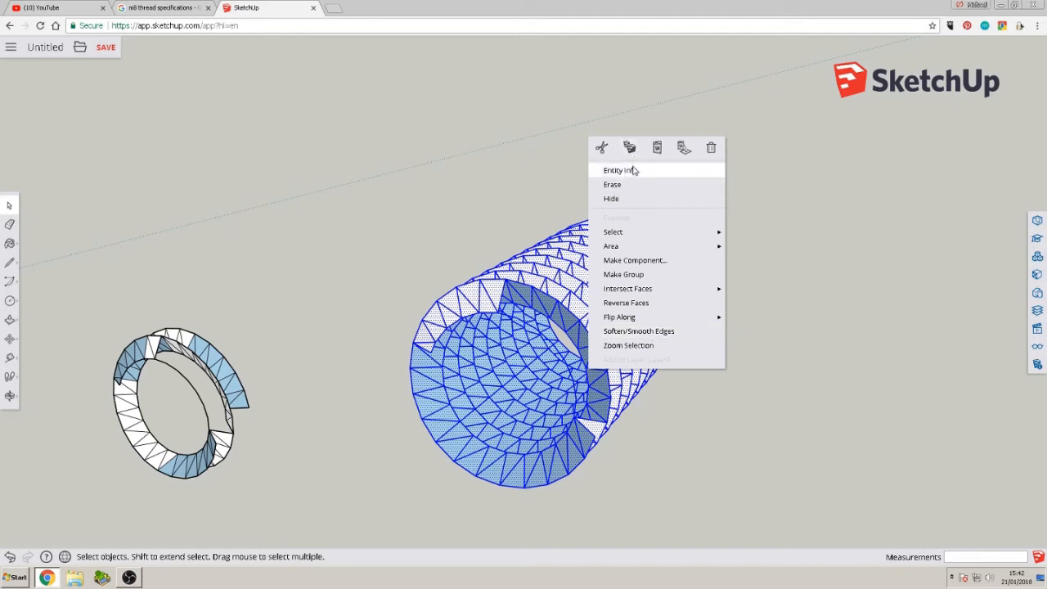
pyautogui.click(654, 331)
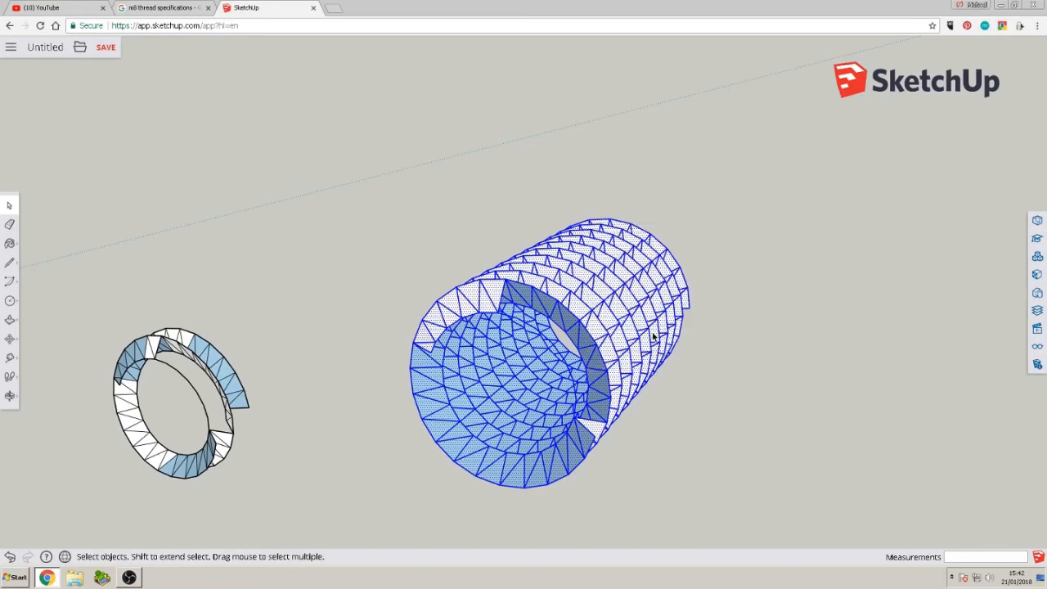
# Examine the selected thread from several angles and up close to check whether its edges are softened
pyautogui.moveTo(727, 411); pyautogui.dragTo(454, 378, button='middle')
pyautogui.moveTo(658, 419); pyautogui.dragTo(262, 237, button='middle')
pyautogui.moveTo(664, 387); pyautogui.dragTo(462, 478, button='middle')
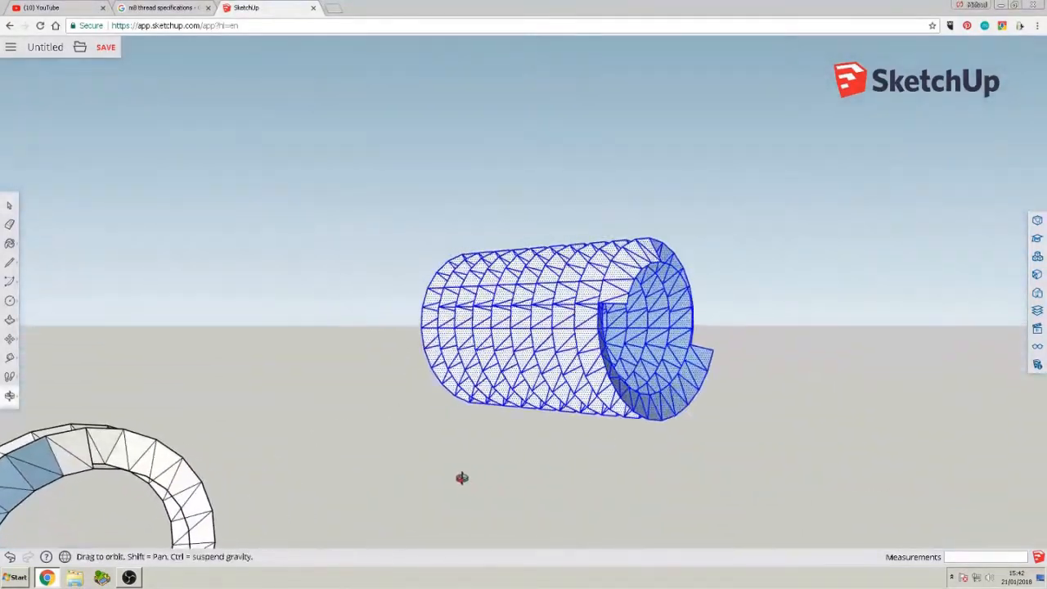
pyautogui.moveTo(884, 407); pyautogui.dragTo(513, 397, button='middle')
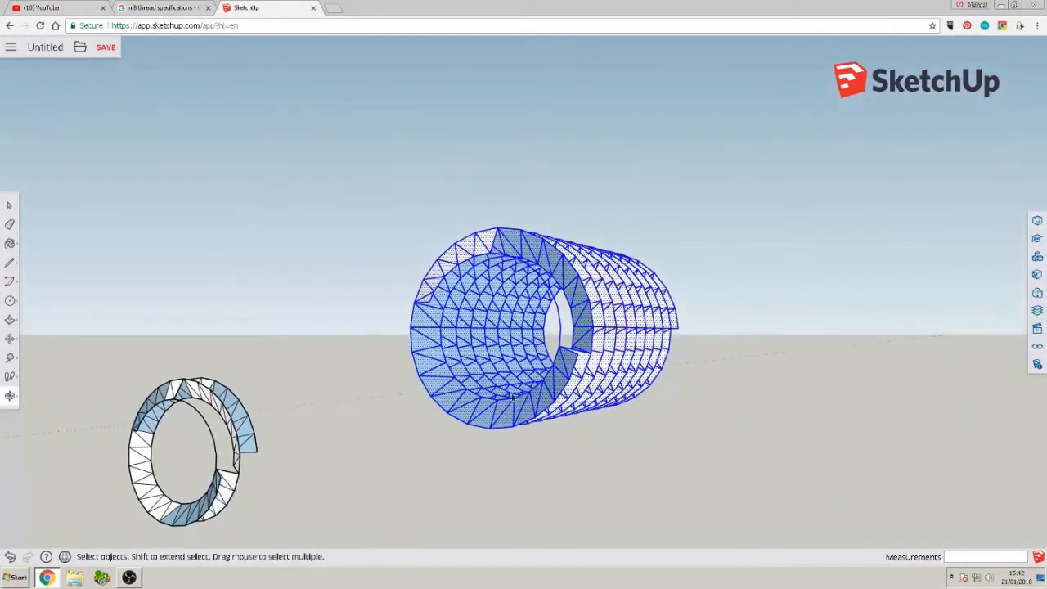
pyautogui.moveTo(595, 388); pyautogui.dragTo(473, 370, button='middle')
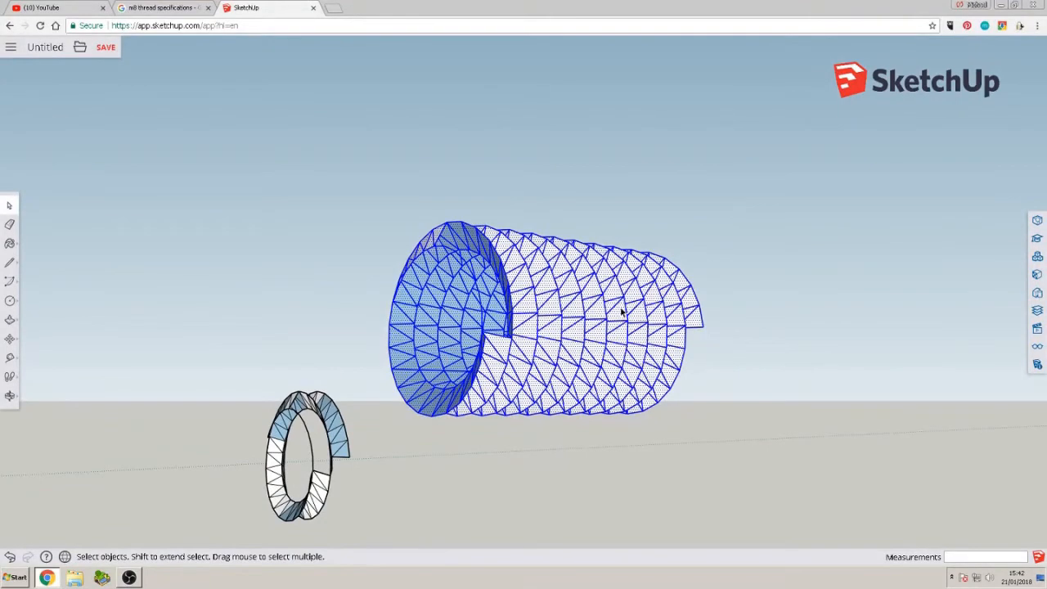
pyautogui.scroll(4, 584, 326)
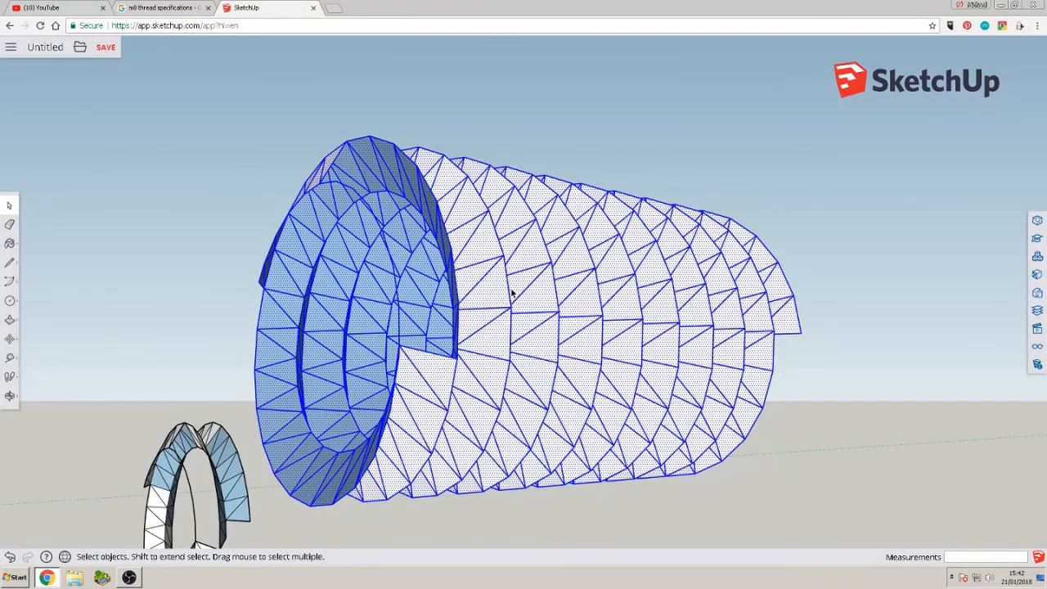
pyautogui.moveTo(466, 335); pyautogui.dragTo(595, 395, button='middle')
pyautogui.moveTo(421, 417); pyautogui.dragTo(612, 447, button='middle')
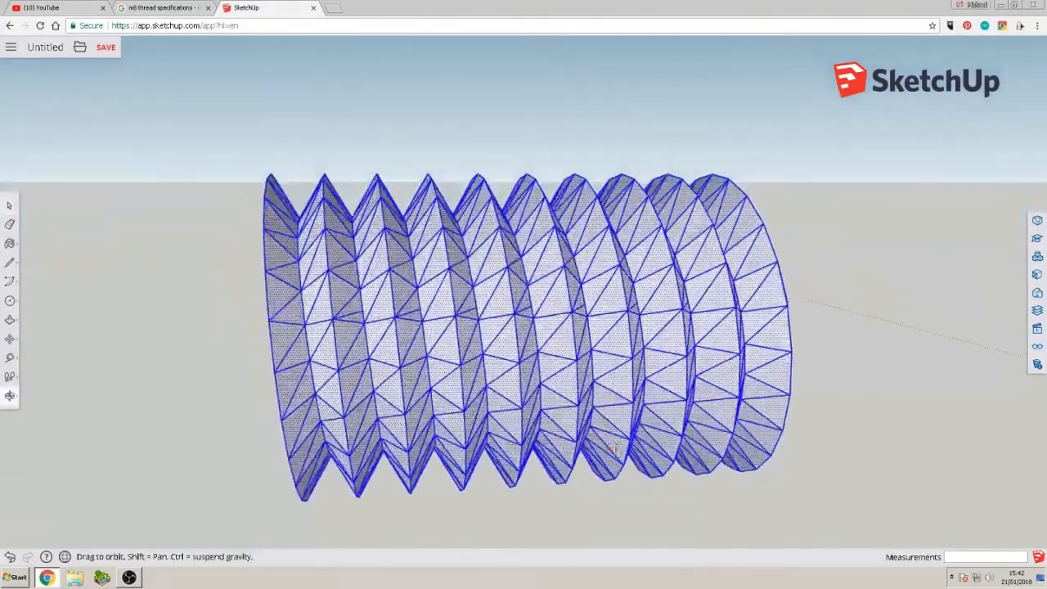
pyautogui.scroll(5, 523, 313)
pyautogui.scroll(5, 523, 313)
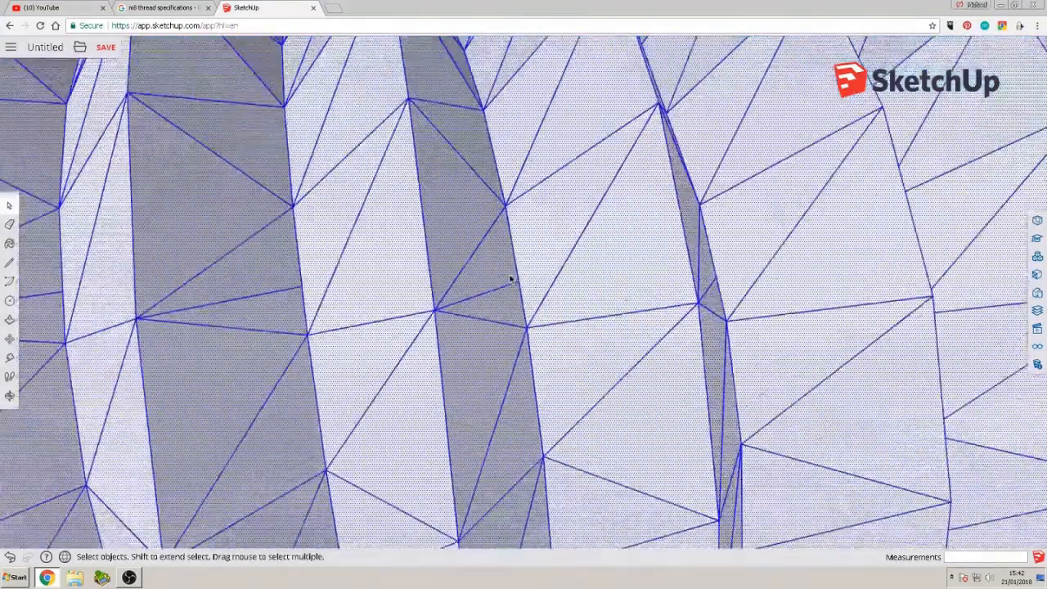
pyautogui.moveTo(509, 284)
pyautogui.mouseDown(button='middle')
pyautogui.moveTo(389, 321)
pyautogui.moveTo(411, 311)
pyautogui.moveTo(416, 332)
pyautogui.moveTo(507, 281)
pyautogui.moveTo(469, 368)
pyautogui.moveTo(665, 367)
pyautogui.moveTo(631, 349)
pyautogui.moveTo(234, 363)
pyautogui.moveTo(237, 347)
pyautogui.mouseUp(button='middle')
pyautogui.scroll(-3, 398, 325)
pyautogui.scroll(-6, 507, 281)
pyautogui.scroll(-5, 470, 367)
# Examine the long thread's facets and edges up close along its length, with the Eraser ready and nothing selected
pyautogui.scroll(1, 493, 293)
pyautogui.scroll(5, 493, 293)
pyautogui.moveTo(561, 402); pyautogui.dragTo(326, 394, button='middle')
pyautogui.scroll(3, 326, 397)
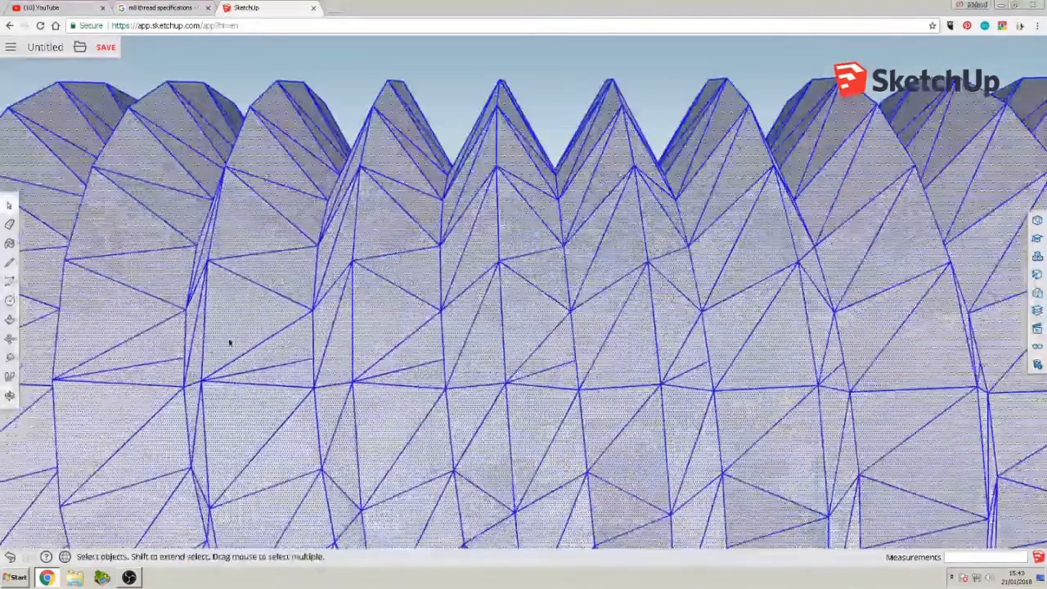
pyautogui.click(9, 223)
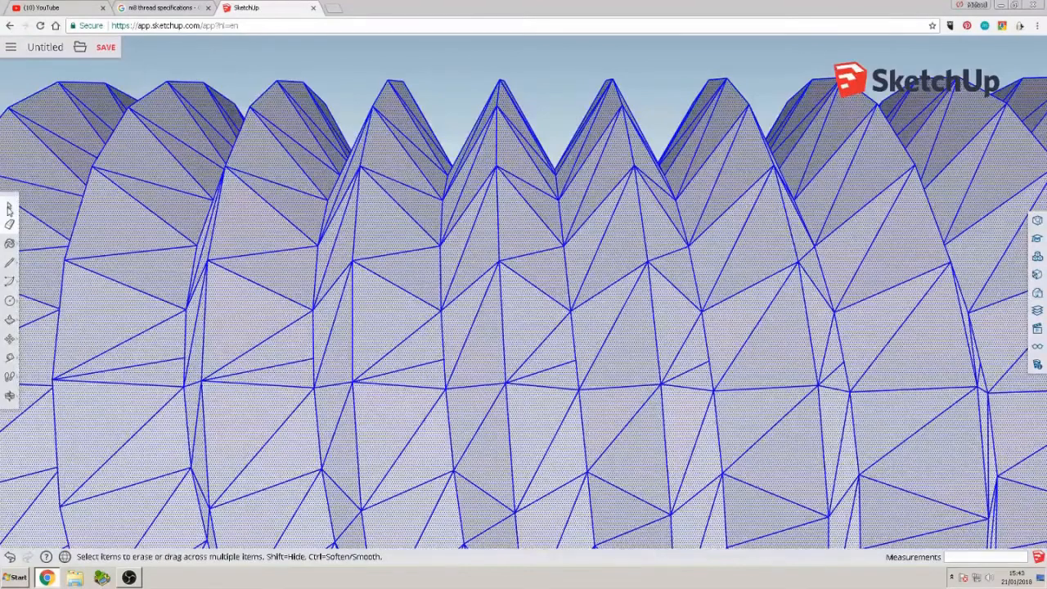
pyautogui.click(9, 206)
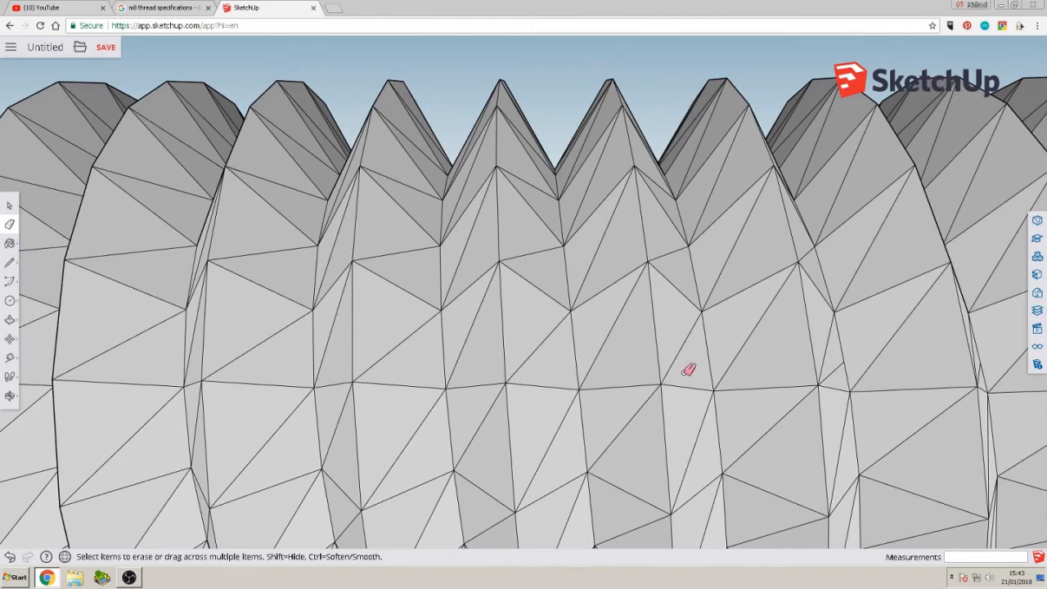
pyautogui.scroll(-3, 628, 340)
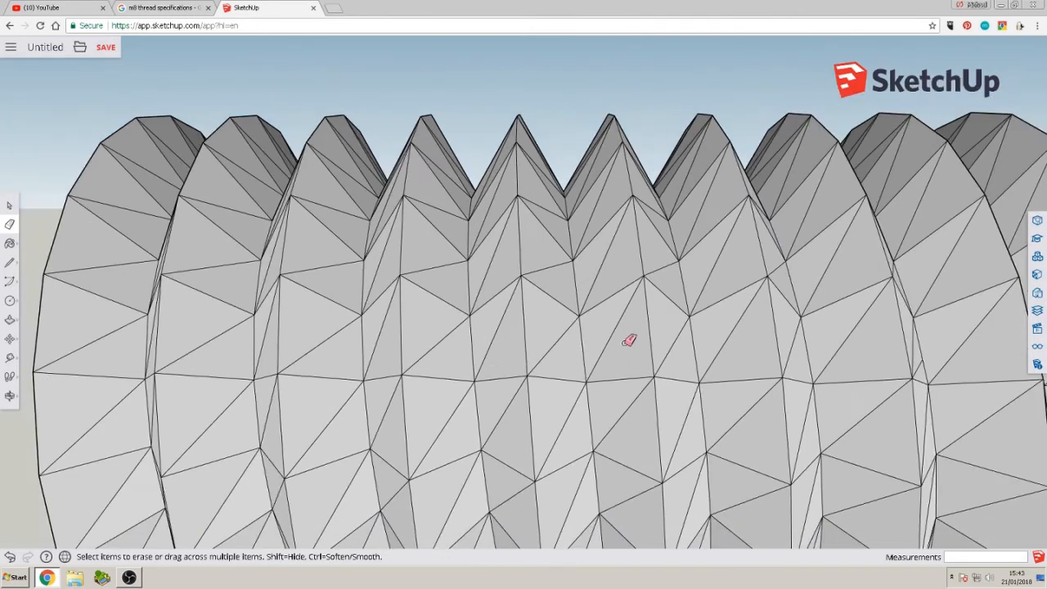
pyautogui.moveTo(307, 327); pyautogui.dragTo(183, 330, button='middle')
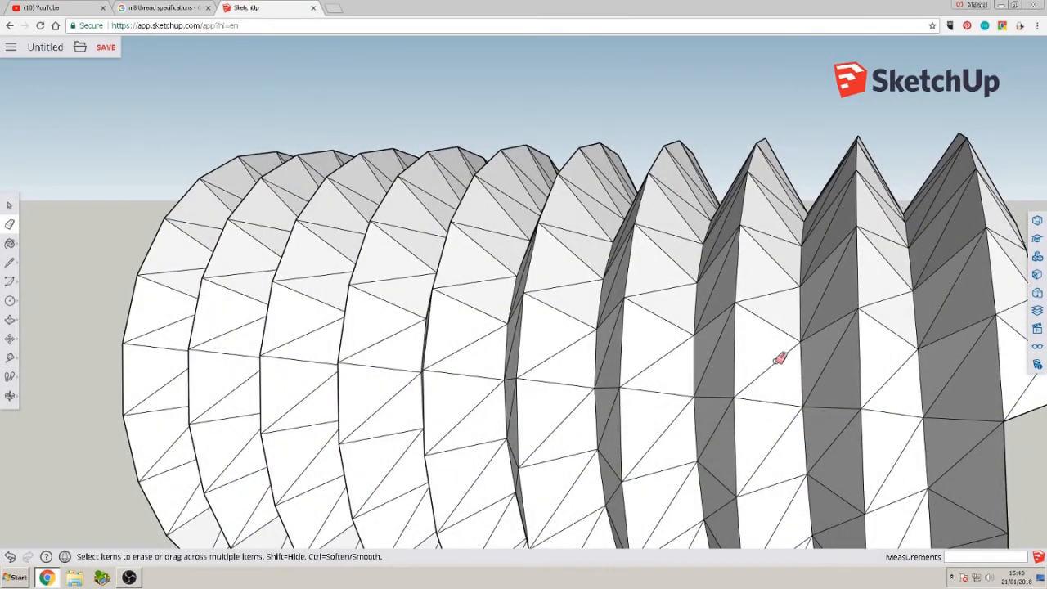
pyautogui.scroll(-4, 779, 358)
pyautogui.moveTo(819, 406); pyautogui.dragTo(288, 343, button='middle')
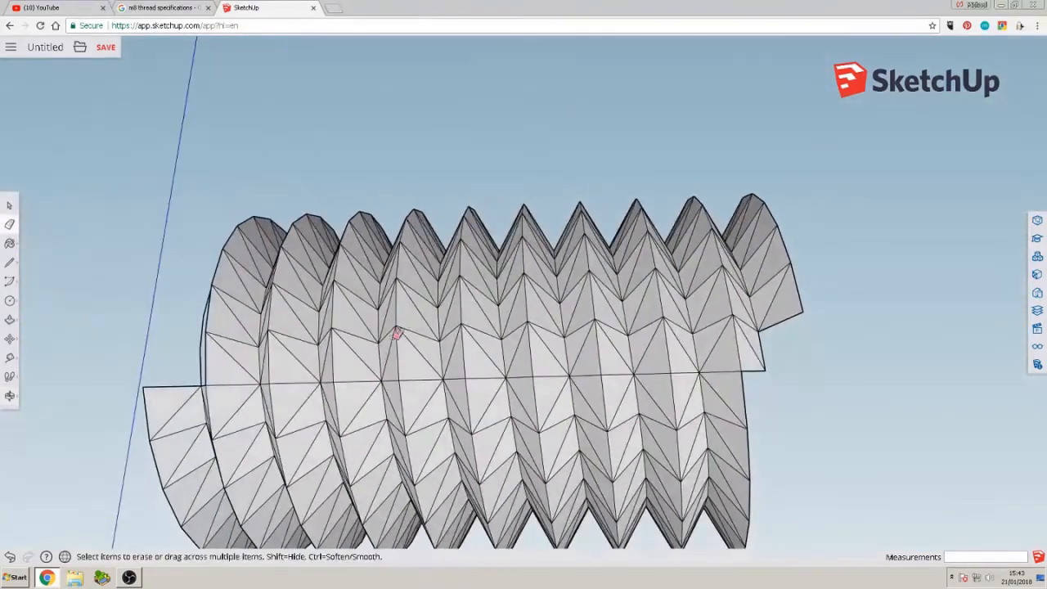
pyautogui.moveTo(396, 334)
pyautogui.mouseDown(button='middle')
pyautogui.moveTo(320, 346)
pyautogui.moveTo(297, 372)
pyautogui.moveTo(175, 369)
pyautogui.moveTo(199, 416)
pyautogui.moveTo(570, 427)
pyautogui.mouseUp(button='middle')
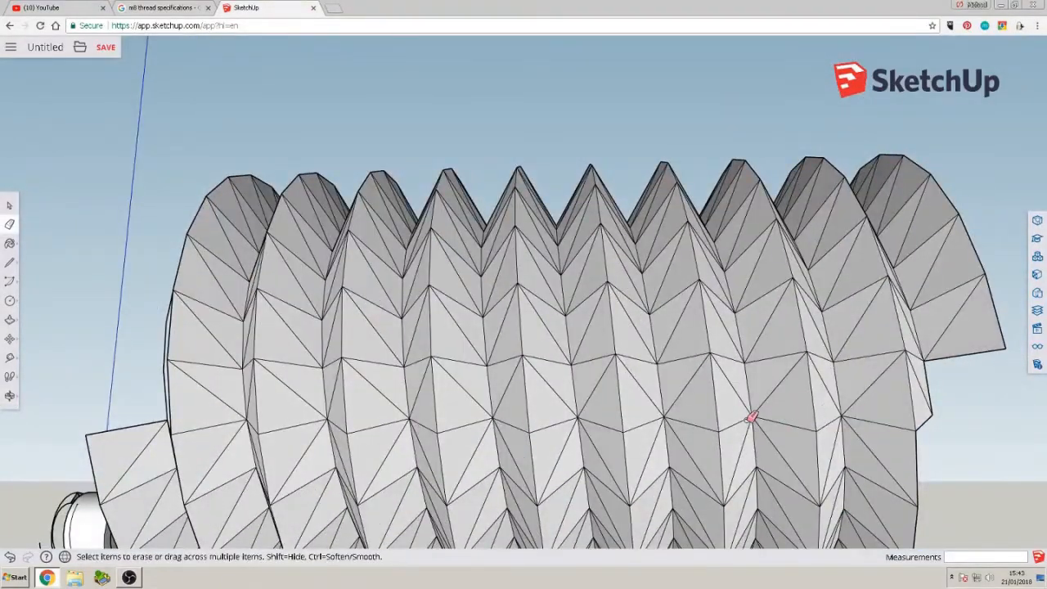
# Inspect the long thread from its underside, both ends and through its bore, comparing it with the small thread ring
pyautogui.moveTo(887, 440)
pyautogui.mouseDown(button='middle')
pyautogui.moveTo(883, 201)
pyautogui.moveTo(825, 343)
pyautogui.moveTo(790, 237)
pyautogui.moveTo(825, 366)
pyautogui.moveTo(800, 309)
pyautogui.moveTo(785, 93)
pyautogui.mouseUp(button='middle')
pyautogui.scroll(-2, 826, 332)
pyautogui.scroll(-2, 826, 332)
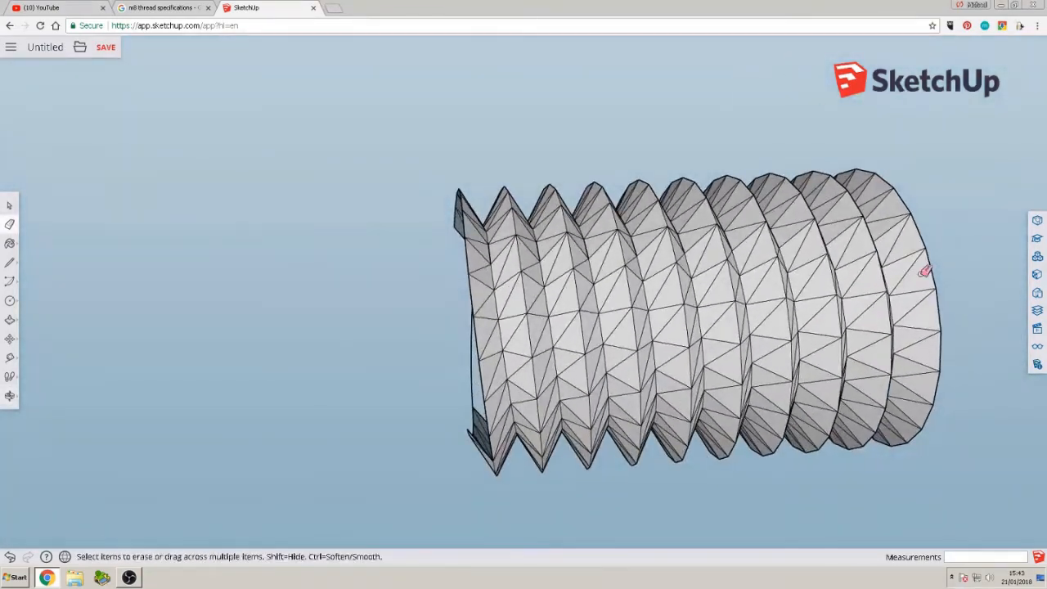
pyautogui.moveTo(739, 298)
pyautogui.mouseDown(button='middle')
pyautogui.moveTo(422, 349)
pyautogui.moveTo(485, 393)
pyautogui.moveTo(486, 117)
pyautogui.moveTo(584, 345)
pyautogui.moveTo(584, 276)
pyautogui.moveTo(584, 414)
pyautogui.moveTo(662, 128)
pyautogui.moveTo(556, 362)
pyautogui.moveTo(755, 239)
pyautogui.moveTo(758, 252)
pyautogui.mouseUp(button='middle')
pyautogui.scroll(-4, 584, 266)
pyautogui.moveTo(343, 349)
pyautogui.mouseDown(button='middle')
pyautogui.moveTo(797, 278)
pyautogui.moveTo(851, 221)
pyautogui.mouseUp(button='middle')
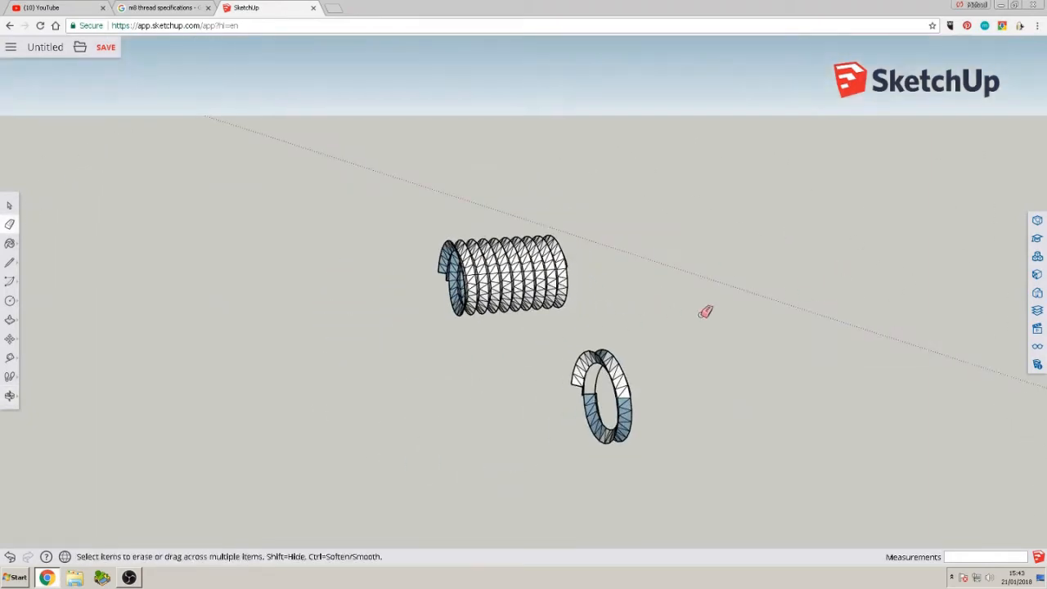
pyautogui.moveTo(538, 352); pyautogui.dragTo(841, 334, button='middle')
pyautogui.moveTo(633, 366); pyautogui.dragTo(997, 360, button='middle')
pyautogui.moveTo(617, 338); pyautogui.dragTo(453, 360, button='middle')
pyautogui.scroll(5, 498, 241)
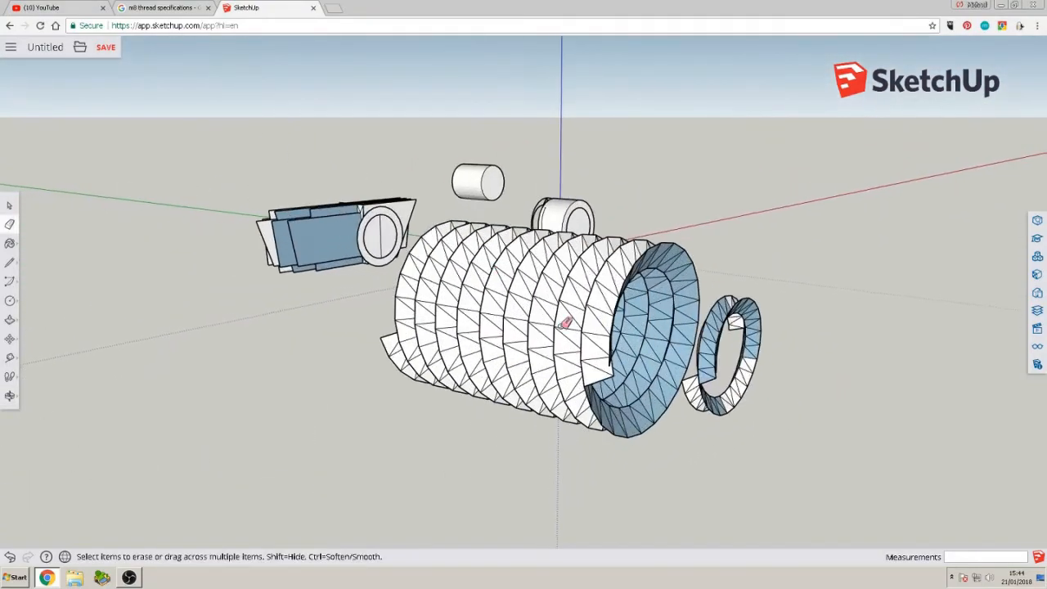
pyautogui.moveTo(561, 323); pyautogui.dragTo(408, 325, button='middle')
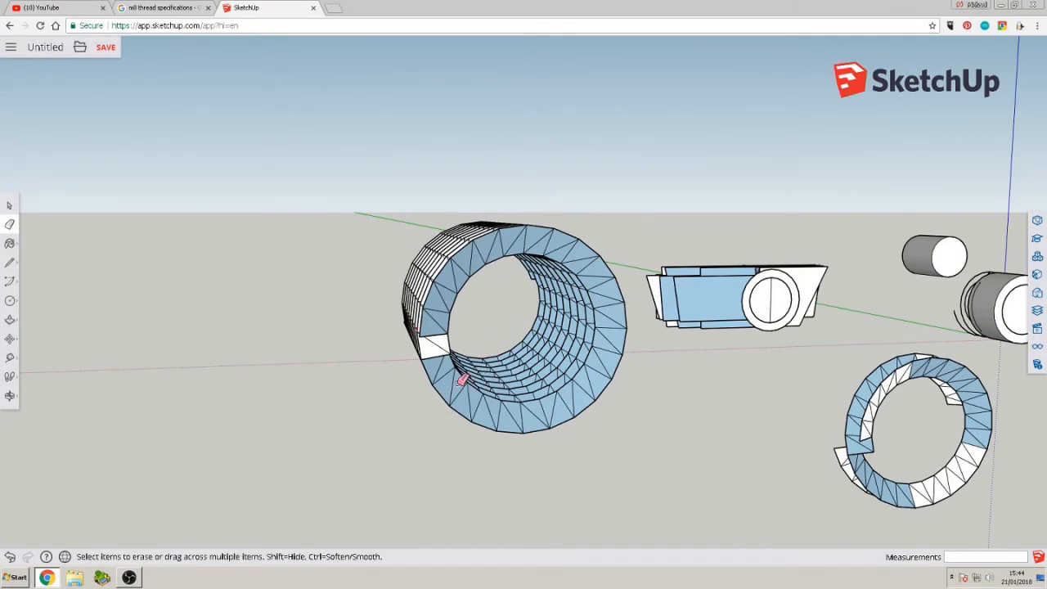
pyautogui.scroll(5, 550, 342)
pyautogui.moveTo(544, 335); pyautogui.dragTo(507, 356, button='middle')
pyautogui.moveTo(375, 270); pyautogui.dragTo(760, 345, button='middle')
pyautogui.moveTo(553, 338); pyautogui.dragTo(760, 327, button='middle')
pyautogui.scroll(-5, 760, 327)
# Window-select the whole long thread, copy it, and join the pasted copy in line with its open end
pyautogui.moveTo(798, 400); pyautogui.dragTo(636, 214, button='middle')
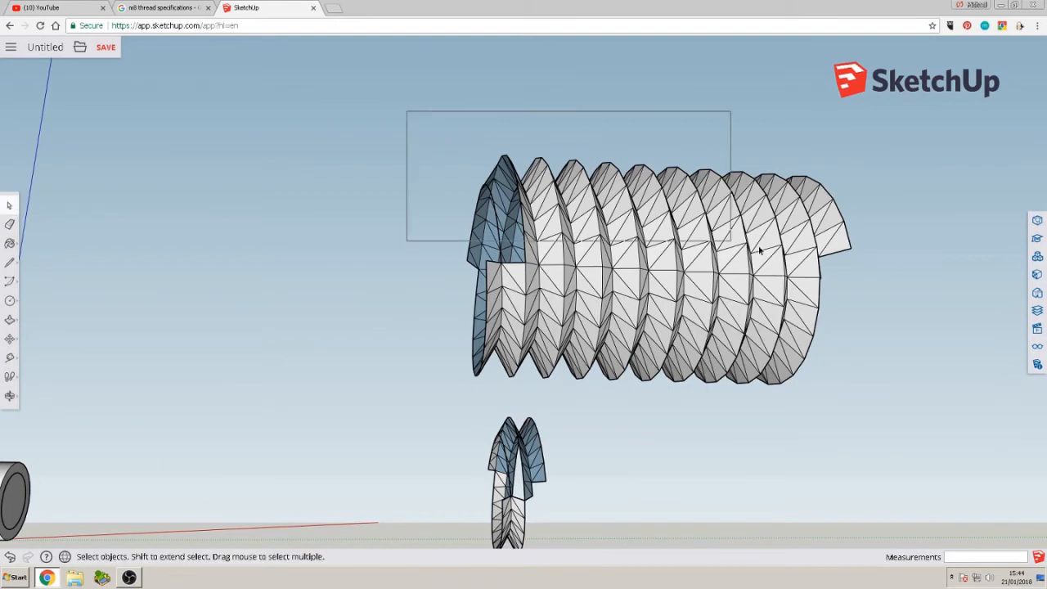
pyautogui.moveTo(906, 396); pyautogui.dragTo(903, 398)
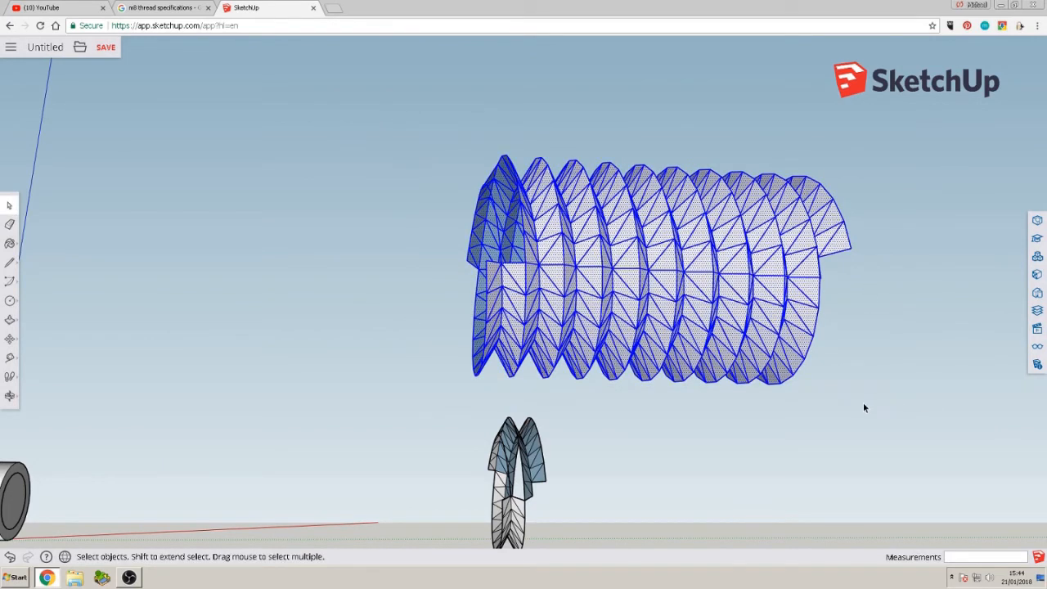
pyautogui.hotkey('ctrl', 'v')
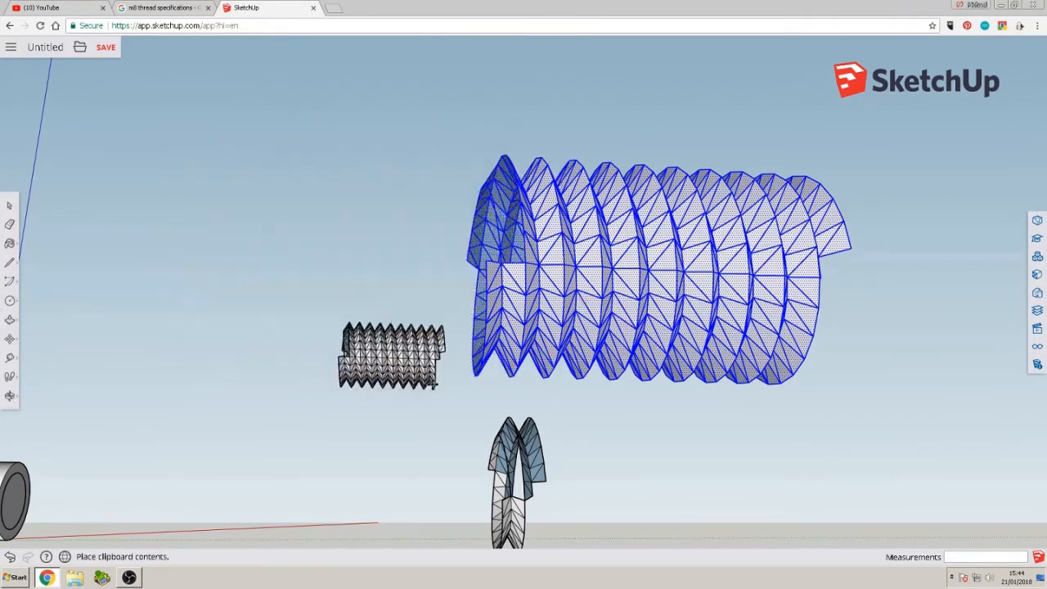
pyautogui.click(426, 351)
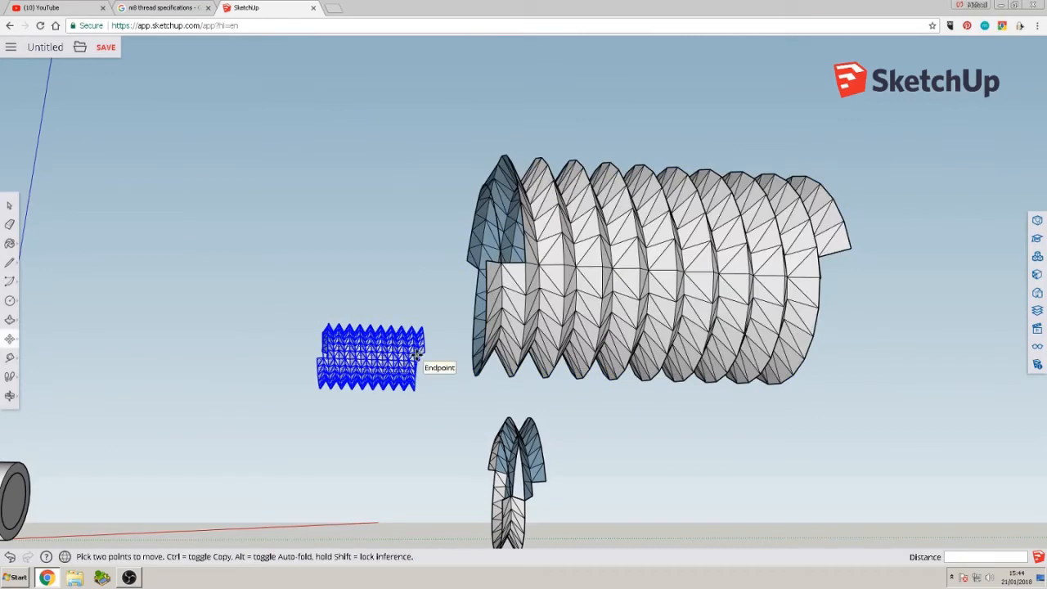
pyautogui.click(400, 355)
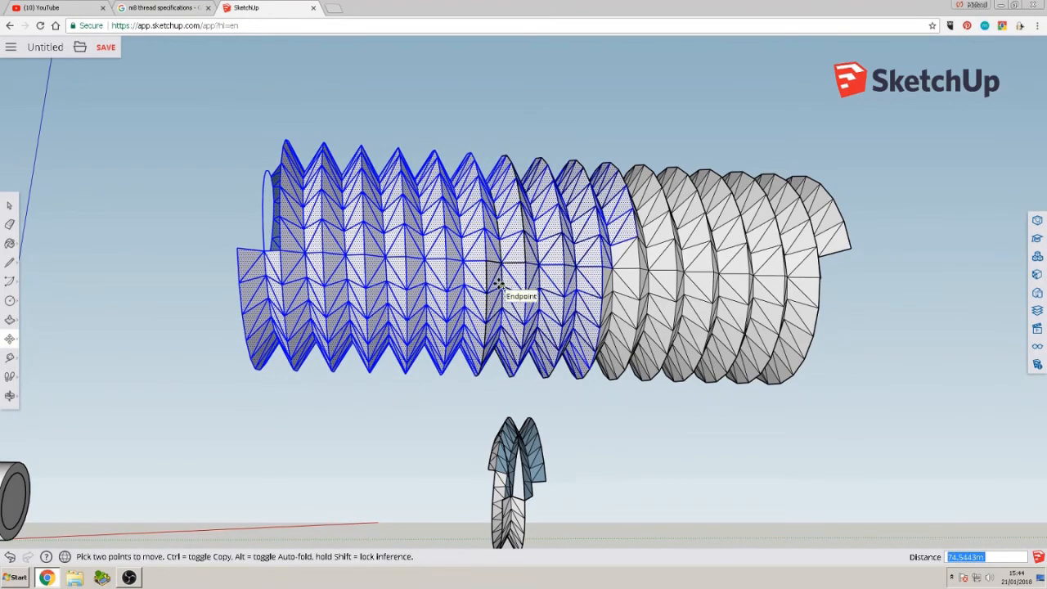
pyautogui.hotkey('ctrl', 'v')
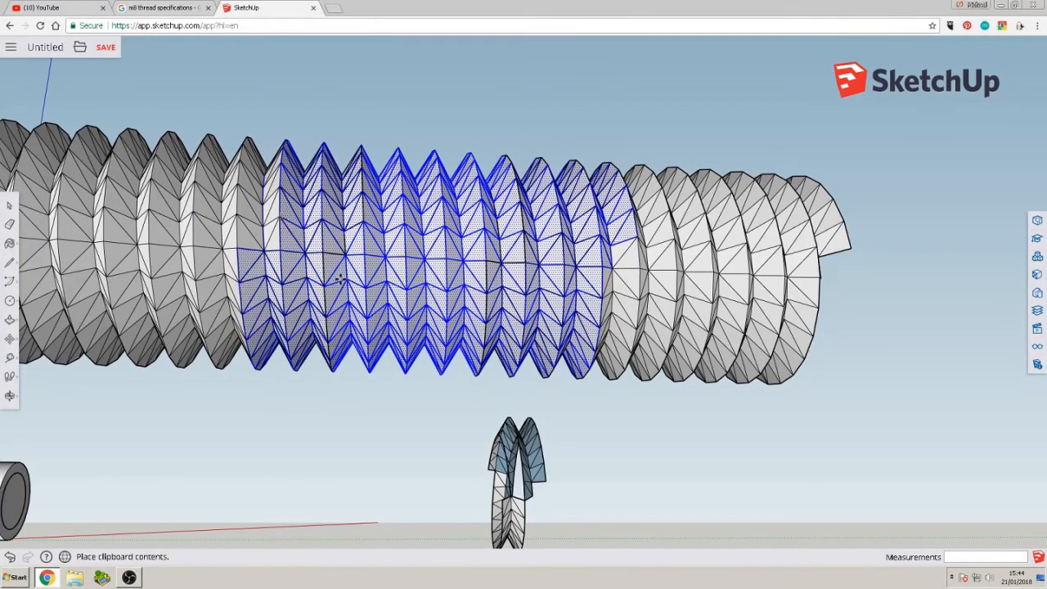
pyautogui.press('Escape')
# Paste a third thread section and move it by its endpoint onto the open end of the doubled thread
pyautogui.keyDown('ctrl'); pyautogui.scroll(-4, 729, 311); pyautogui.keyUp('ctrl')
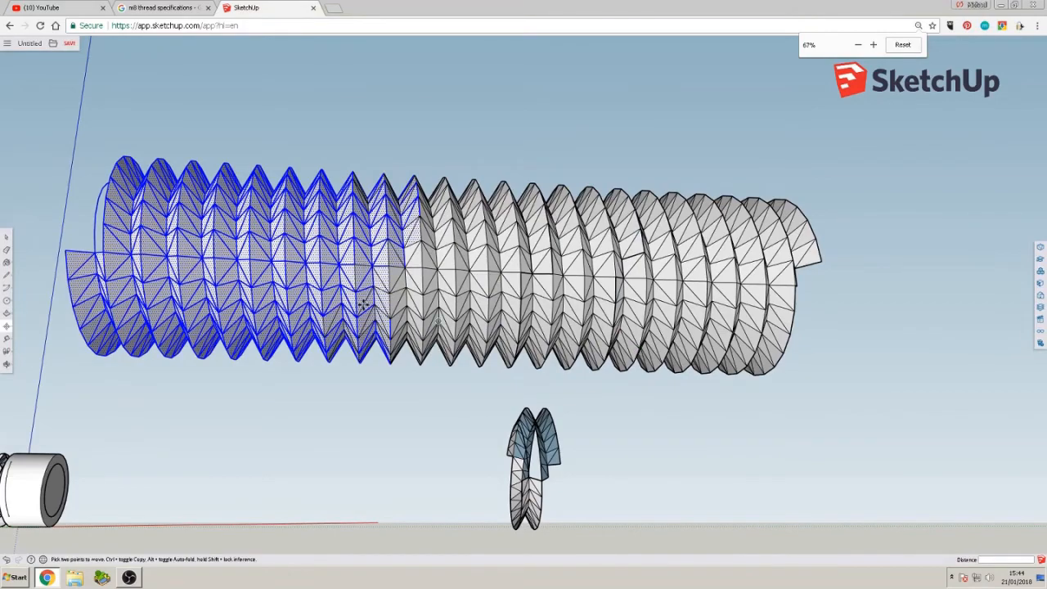
pyautogui.moveTo(363, 304); pyautogui.dragTo(309, 232, button='middle')
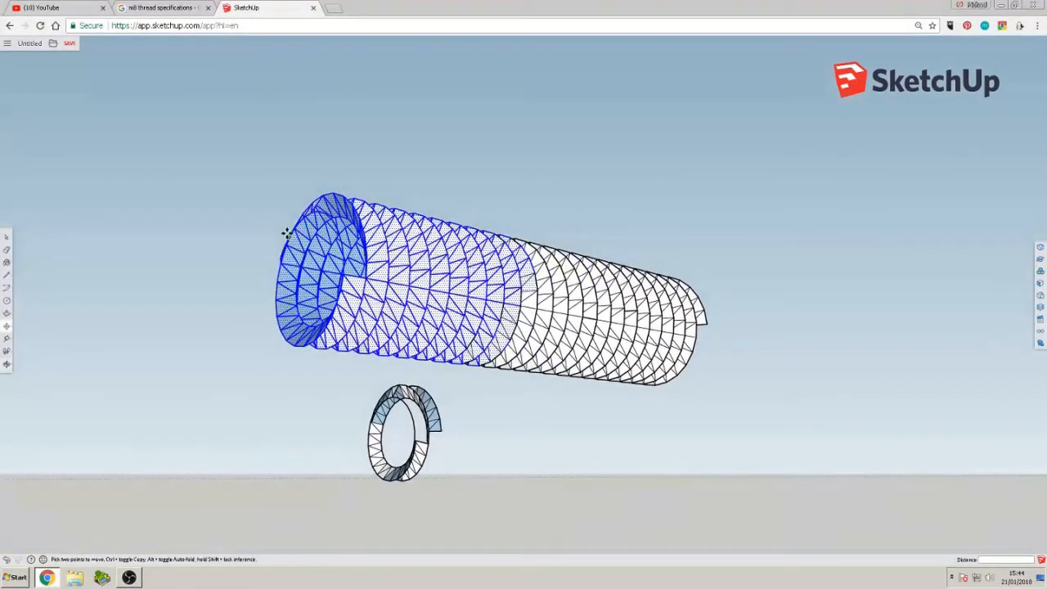
pyautogui.hotkey('ctrl', 'v')
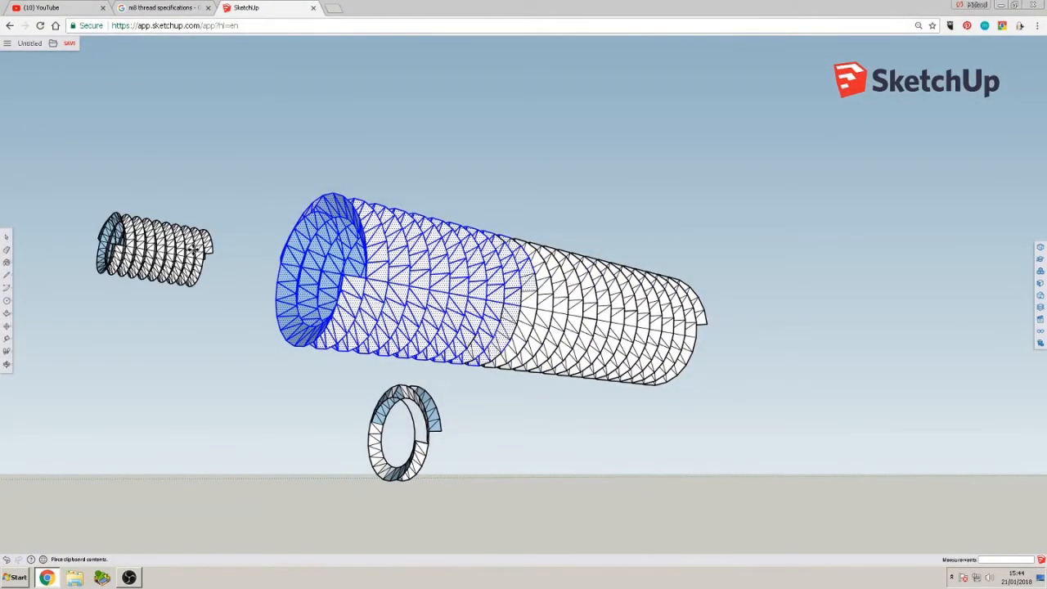
pyautogui.click(206, 255)
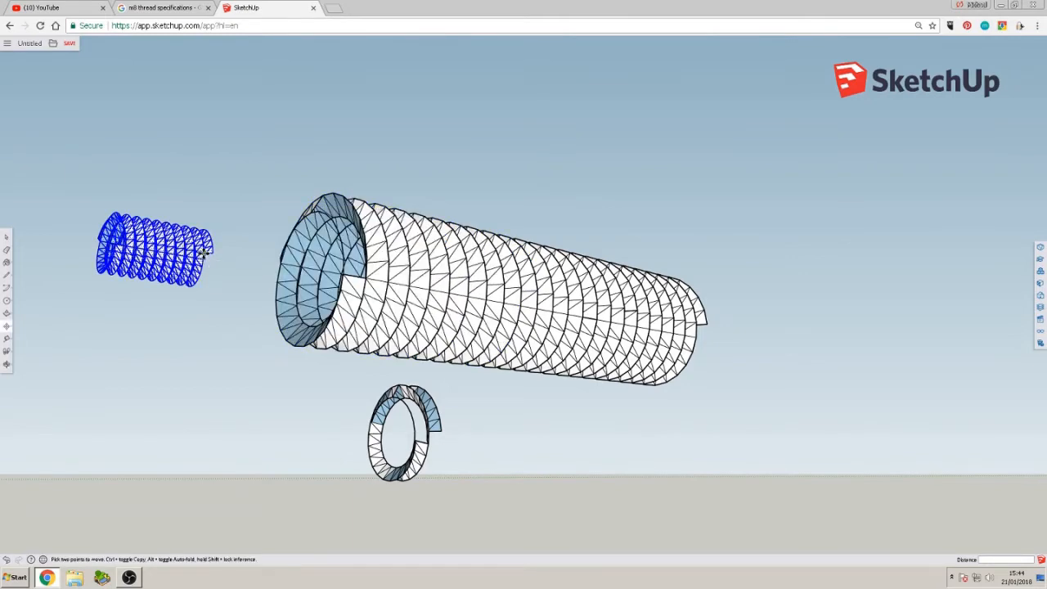
pyautogui.click(222, 250)
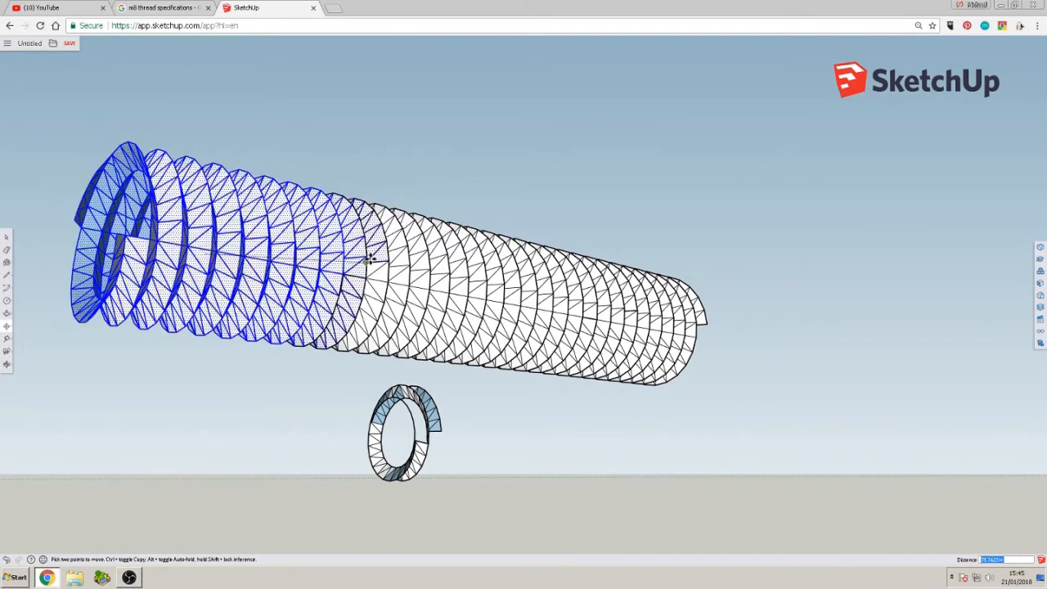
# Enlarge the browser's page zoom to 175%
pyautogui.moveTo(296, 276); pyautogui.dragTo(138, 347, button='middle')
pyautogui.scroll(-4, 317, 213)
pyautogui.scroll(-2, 152, 183)
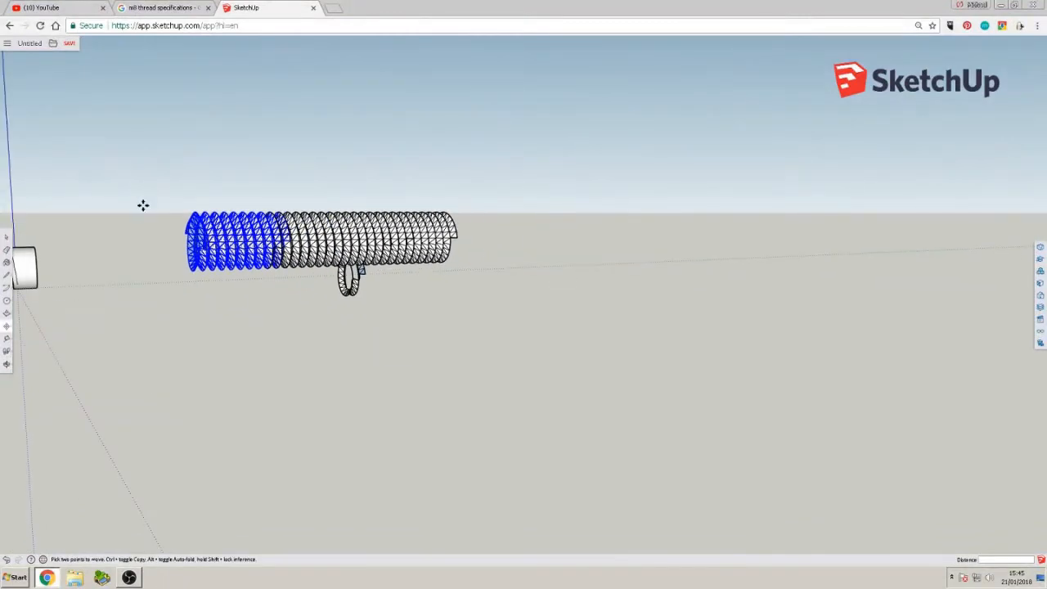
pyautogui.moveTo(142, 205); pyautogui.dragTo(341, 265, button='middle')
pyautogui.scroll(3, 355, 283)
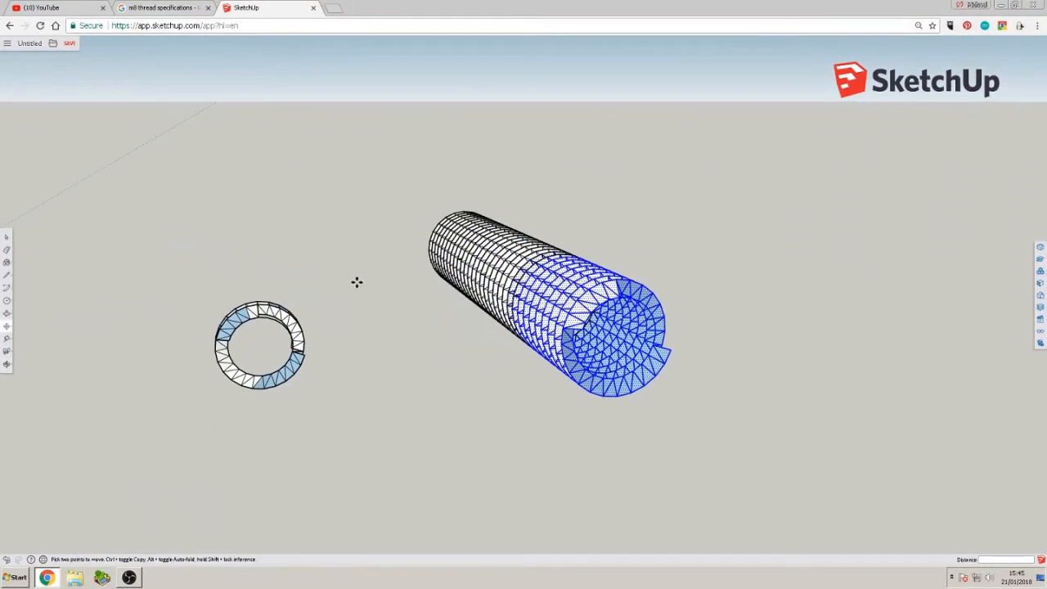
pyautogui.hotkey('ctrl', '+')
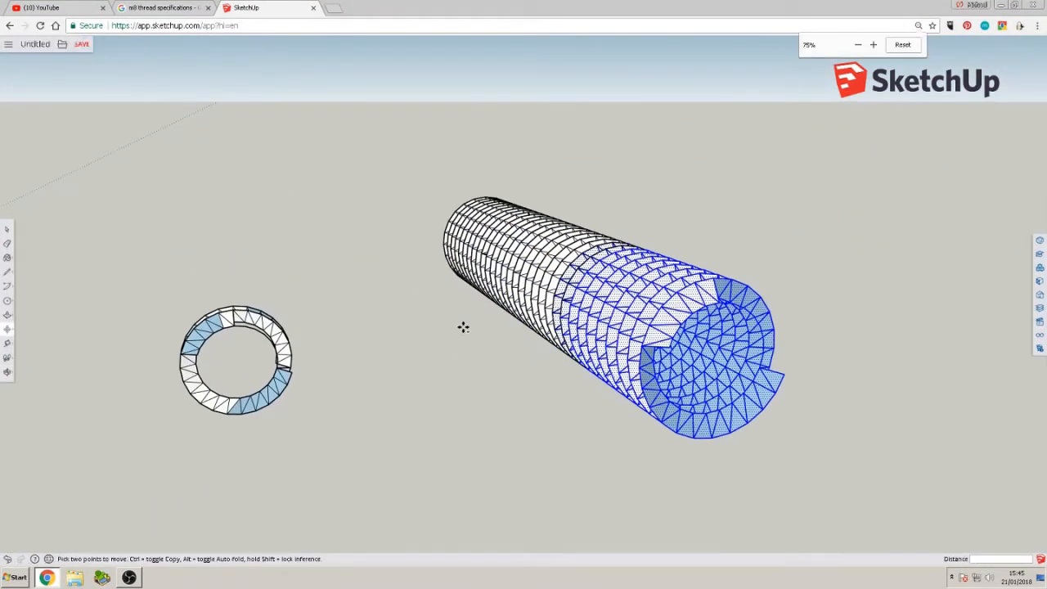
pyautogui.hotkey('ctrl', '+')
pyautogui.hotkey('ctrl', '+')
pyautogui.hotkey('ctrl', '+')
pyautogui.hotkey('ctrl', '+')
pyautogui.hotkey('ctrl', '+')
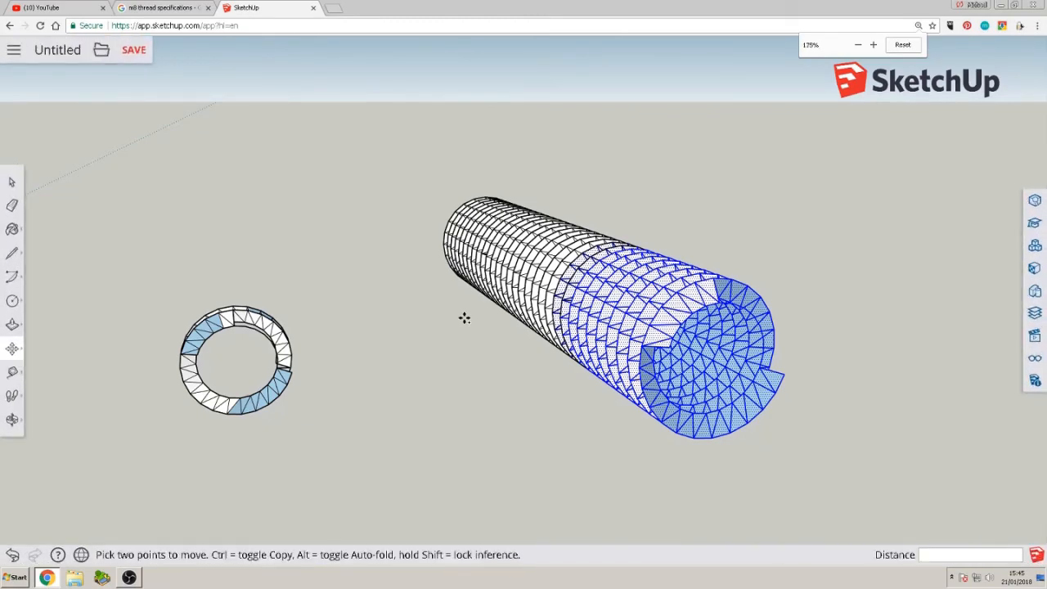
pyautogui.hotkey('ctrl', '-')
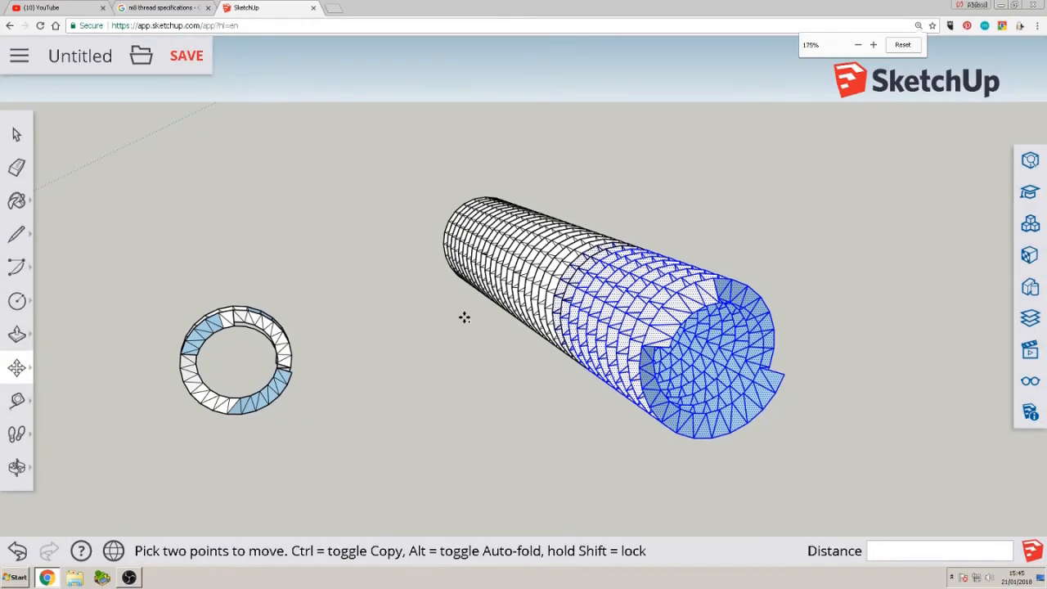
# Inspect the tripled thread from the side, at the seam between its sections, and through its bore
pyautogui.press('o')
pyautogui.moveTo(344, 335); pyautogui.dragTo(642, 268)
pyautogui.moveTo(642, 268); pyautogui.dragTo(610, 296, button='middle')
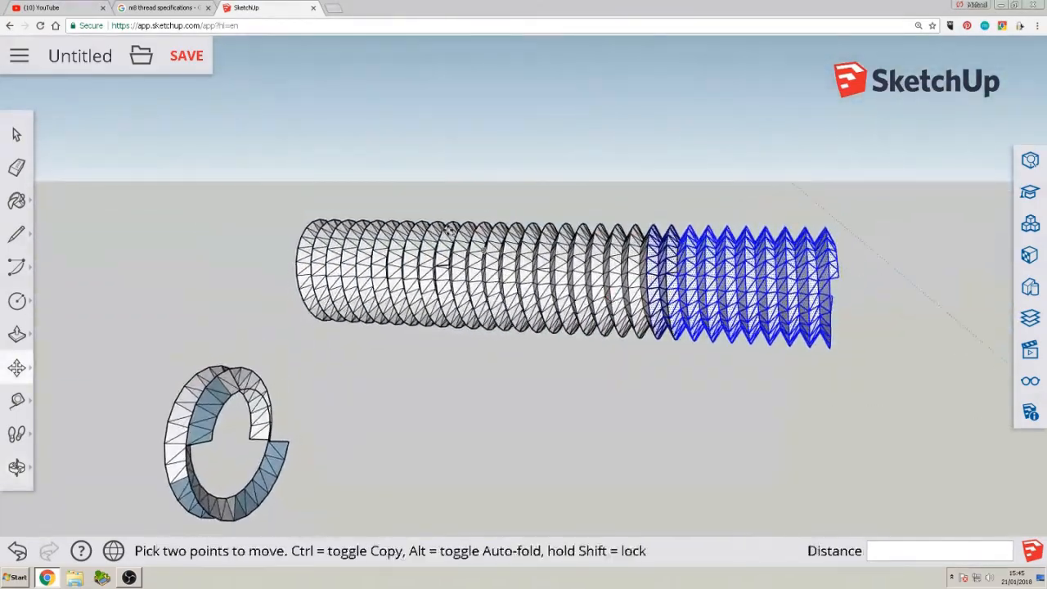
pyautogui.scroll(4, 425, 268)
pyautogui.moveTo(420, 272); pyautogui.dragTo(484, 306, button='middle')
pyautogui.scroll(4, 481, 308)
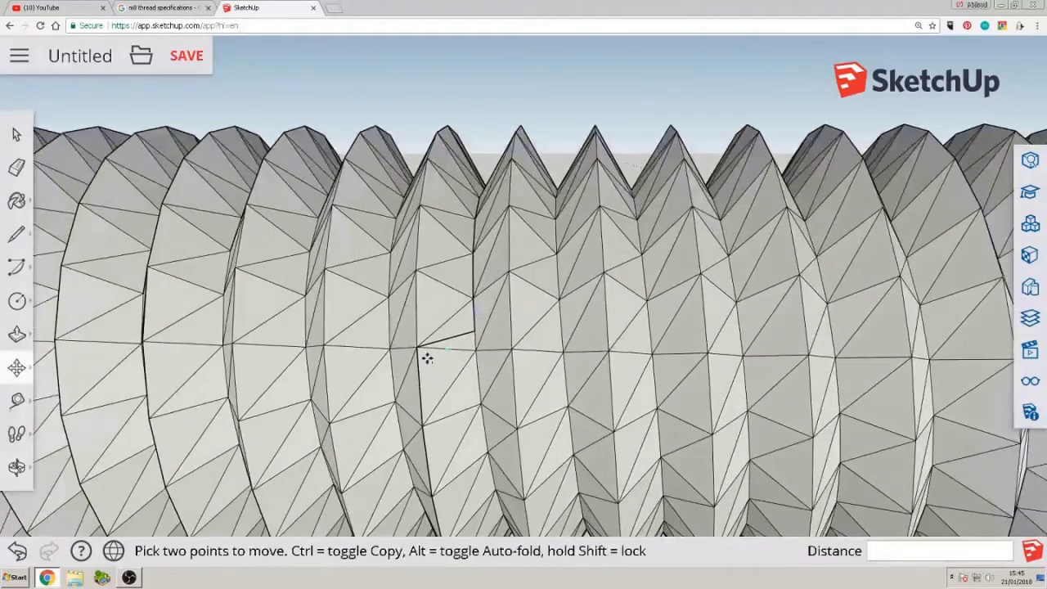
pyautogui.scroll(-3, 416, 362)
pyautogui.moveTo(414, 358); pyautogui.dragTo(682, 291, button='middle')
pyautogui.scroll(-5, 690, 273)
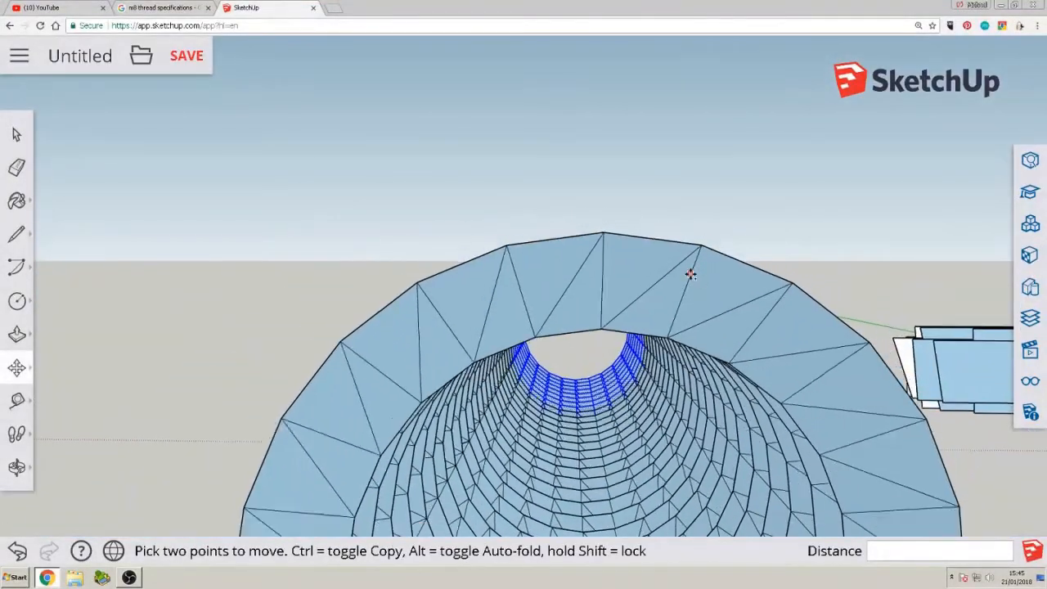
pyautogui.scroll(-5, 690, 273)
pyautogui.moveTo(690, 273); pyautogui.dragTo(878, 227, button='middle')
pyautogui.scroll(-4, 726, 234)
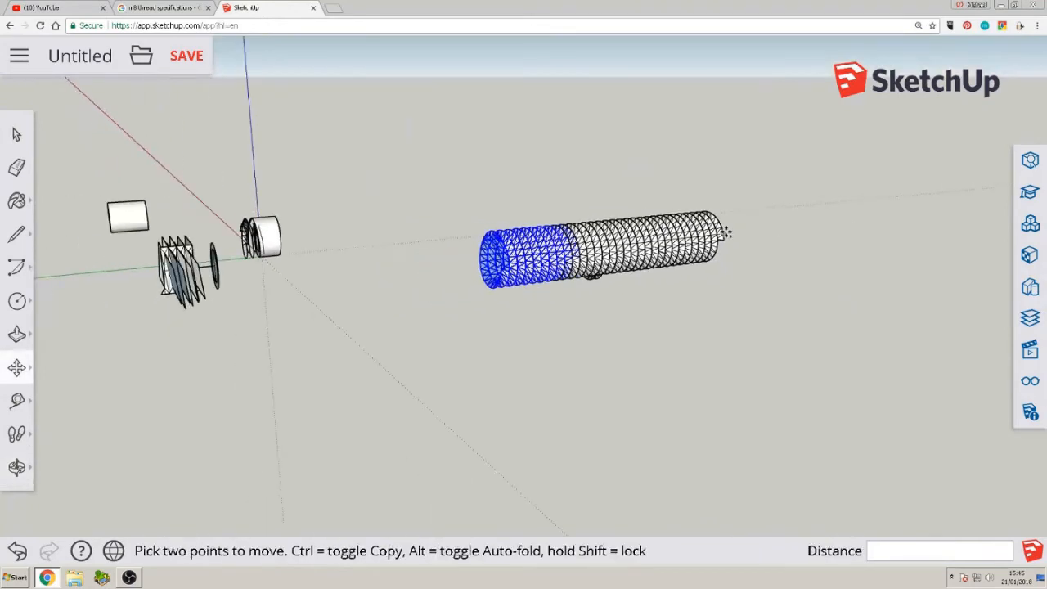
# Look over the cylinders, crossed planes, disc and partial thread near the origin from several sides
pyautogui.scroll(10, 280, 243)
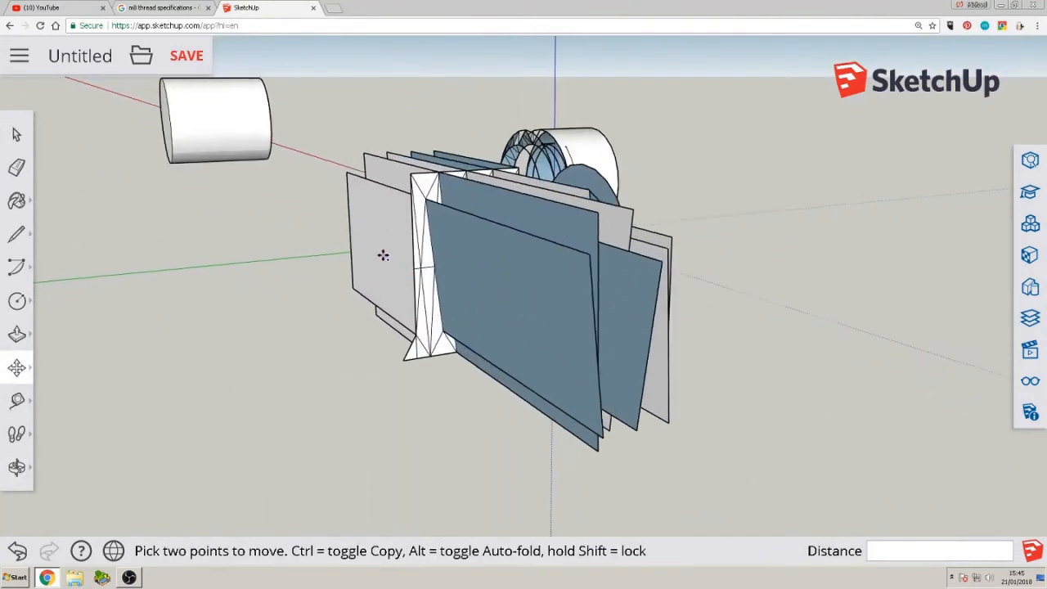
pyautogui.moveTo(382, 252); pyautogui.dragTo(620, 378, button='middle')
pyautogui.press('m')
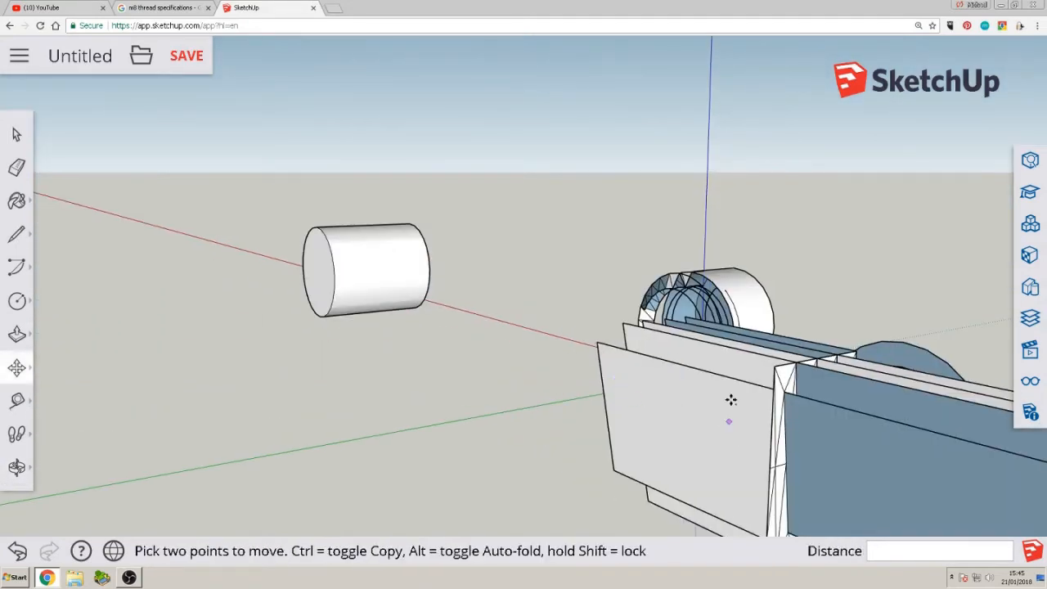
pyautogui.scroll(-2, 773, 409)
pyautogui.moveTo(759, 462); pyautogui.dragTo(603, 399, button='middle')
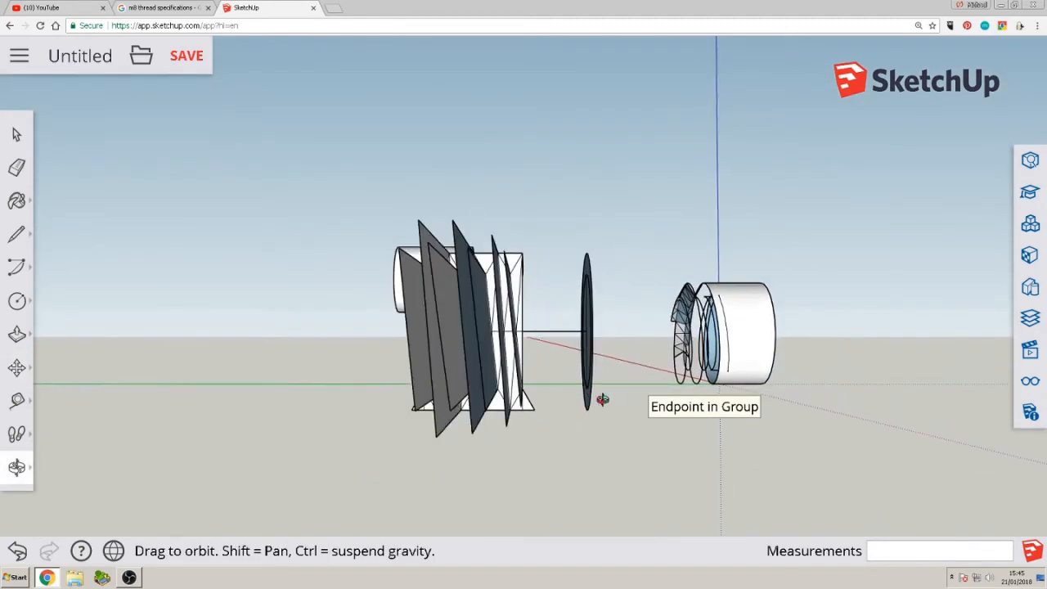
pyautogui.moveTo(517, 352); pyautogui.dragTo(37, 351, button='middle')
pyautogui.moveTo(668, 395); pyautogui.dragTo(288, 422, button='middle')
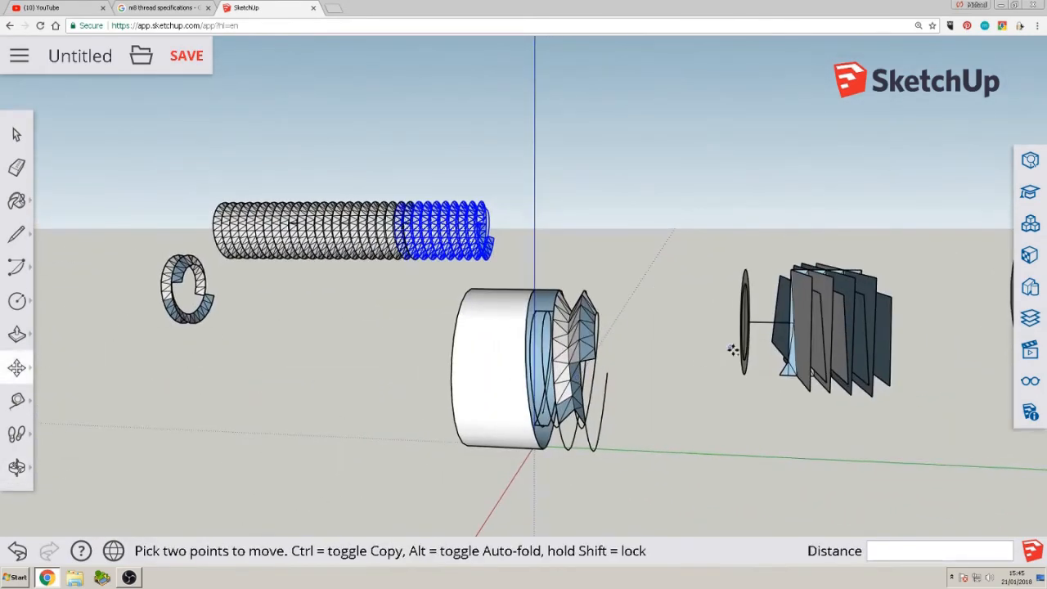
# Examine the disc and the crossed planes up close, from the front and along their spiral edge
pyautogui.scroll(-1, 736, 353)
pyautogui.moveTo(797, 400); pyautogui.dragTo(842, 367, button='middle')
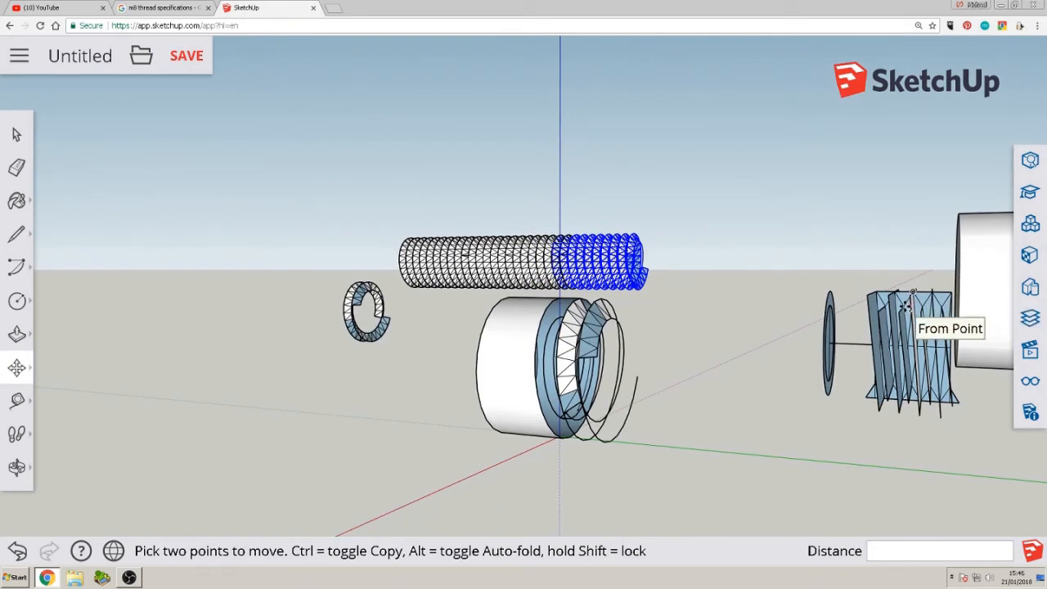
pyautogui.moveTo(903, 307); pyautogui.dragTo(758, 321, button='middle')
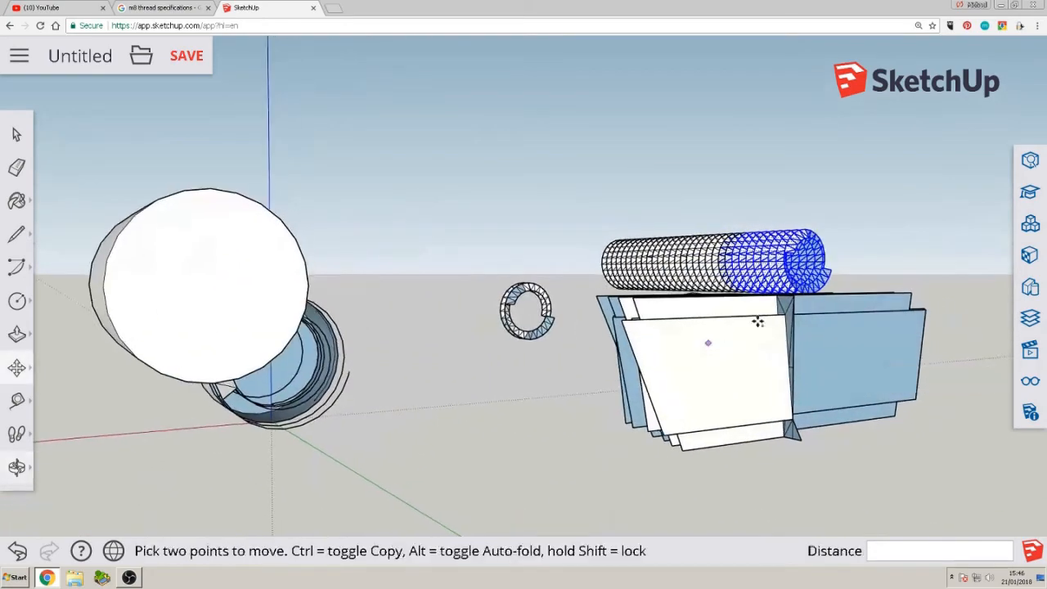
pyautogui.scroll(8, 758, 321)
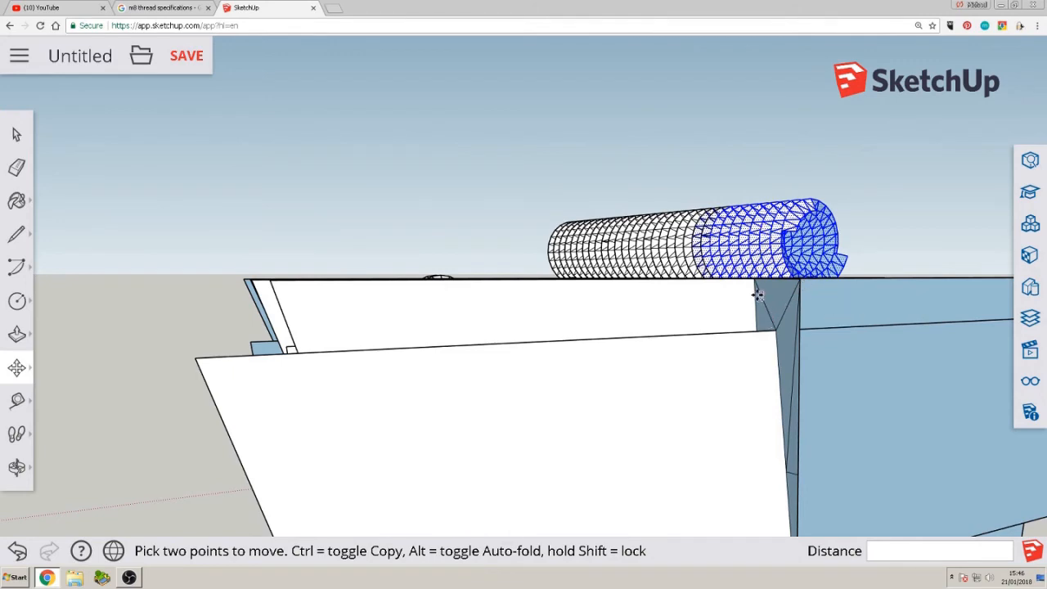
pyautogui.moveTo(652, 327); pyautogui.dragTo(851, 336, button='middle')
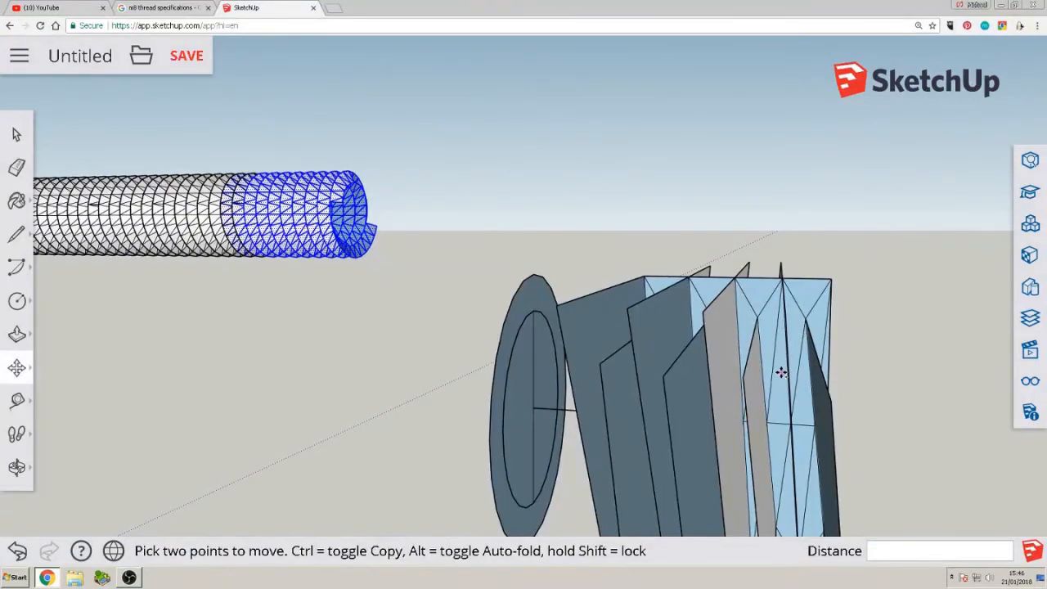
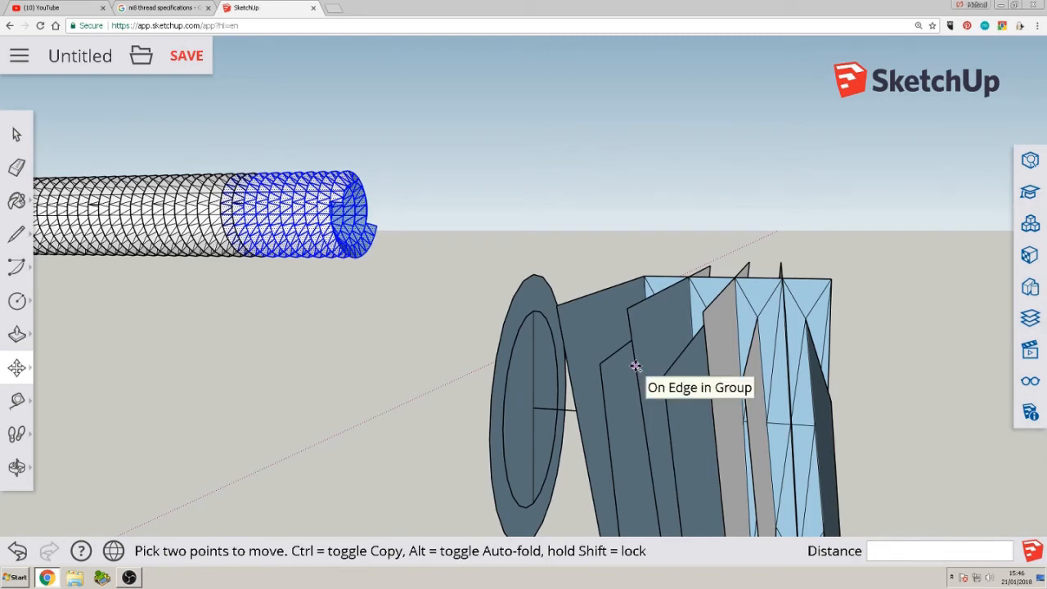
pyautogui.click(636, 365)
pyautogui.scroll(-6, 843, 376)
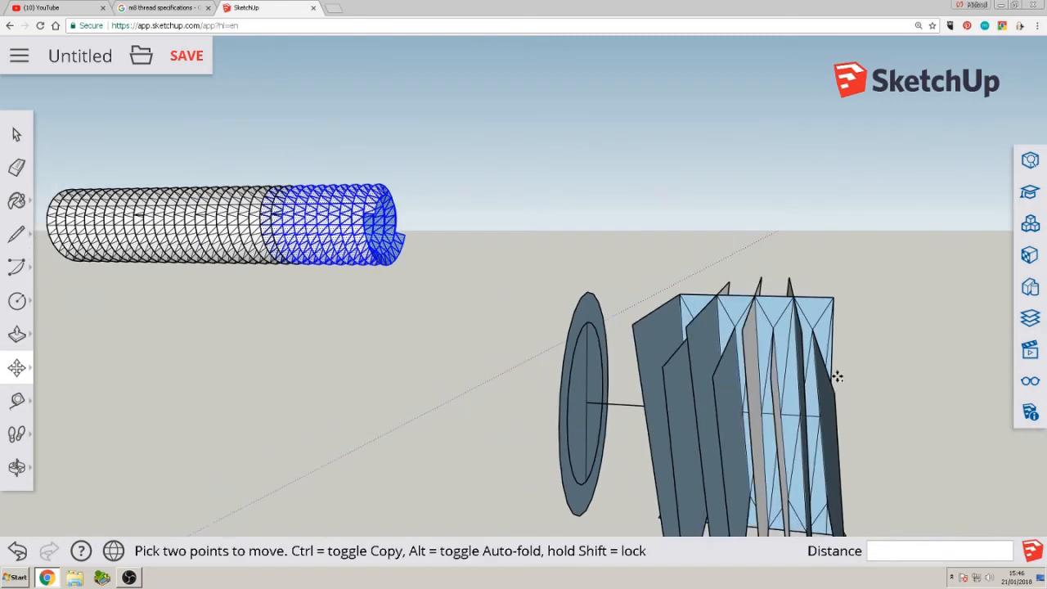
# Select the whole tripled thread, paste a copy of it, and move the copy onto the open end of the original
pyautogui.scroll(5, 302, 244)
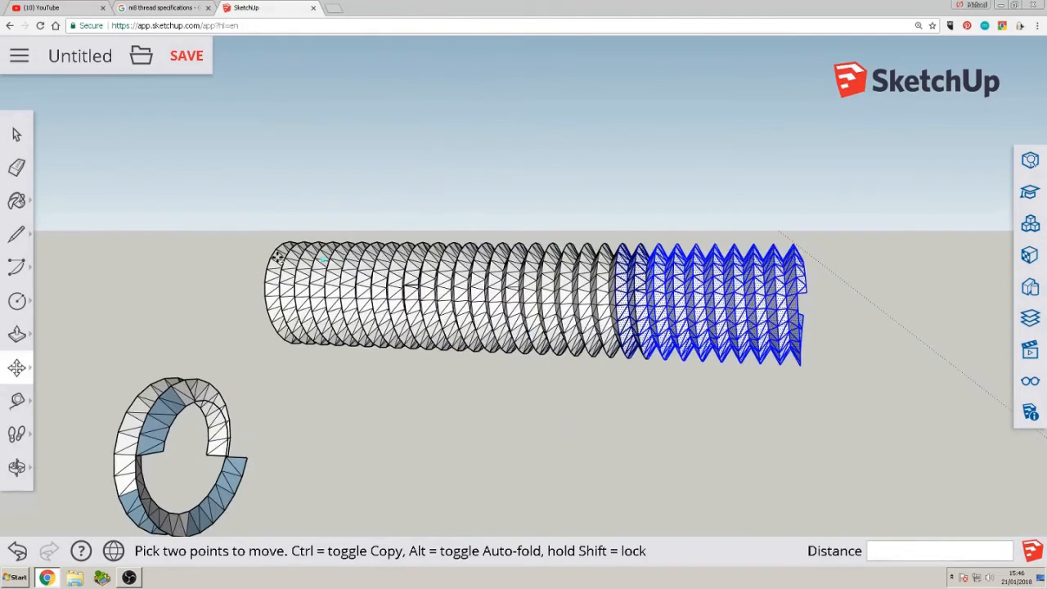
pyautogui.click(17, 134)
pyautogui.moveTo(233, 198); pyautogui.dragTo(875, 394)
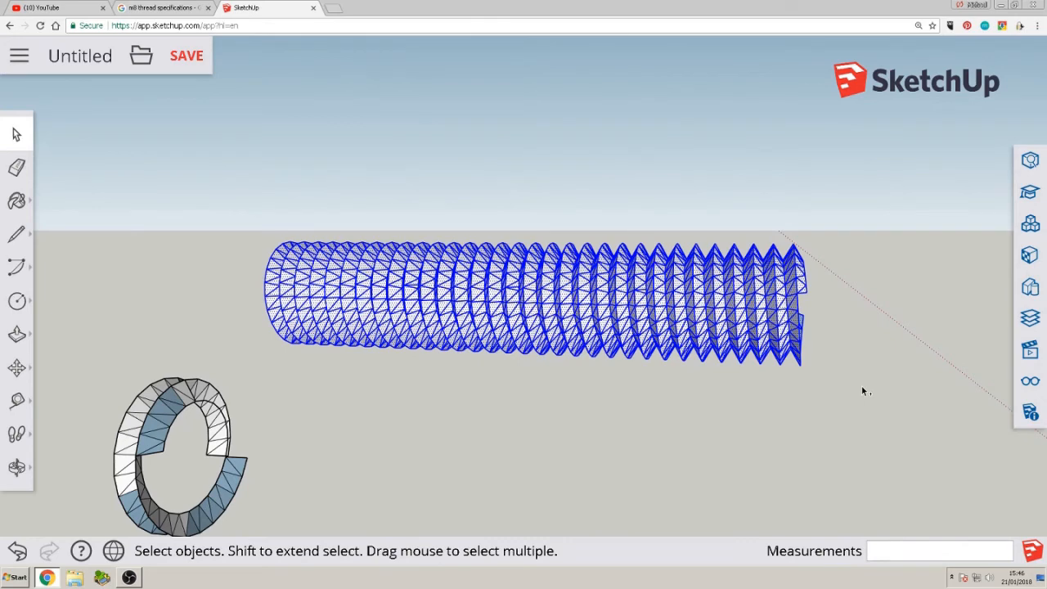
pyautogui.hotkey('ctrl', 'v')
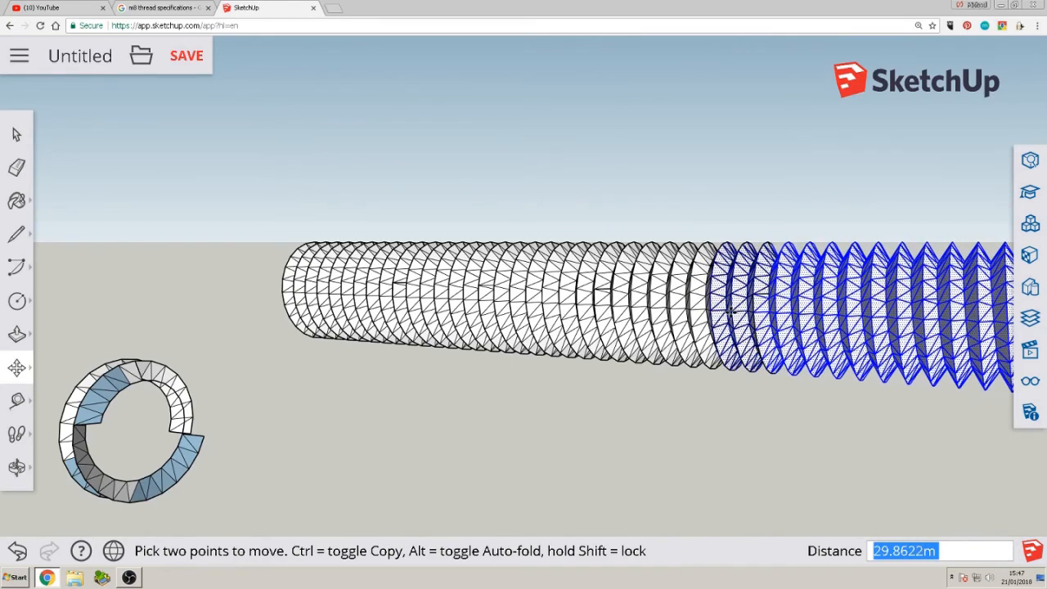
# Inspect the extended thread from outside and look through its bore across the seam between the copies
pyautogui.scroll(-4, 730, 311)
pyautogui.scroll(-3, 733, 310)
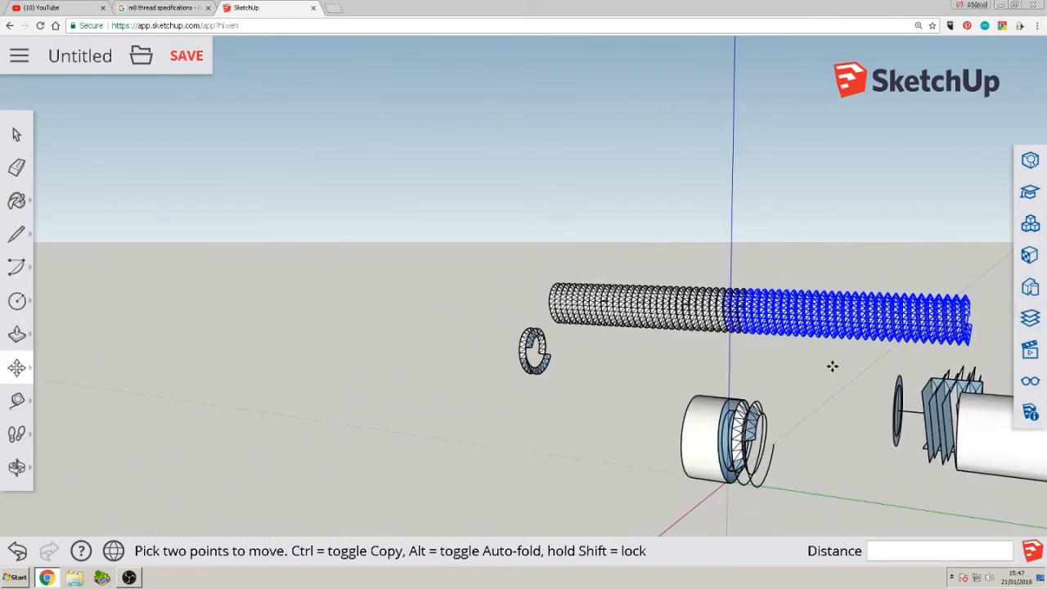
pyautogui.moveTo(831, 365); pyautogui.dragTo(447, 232, button='middle')
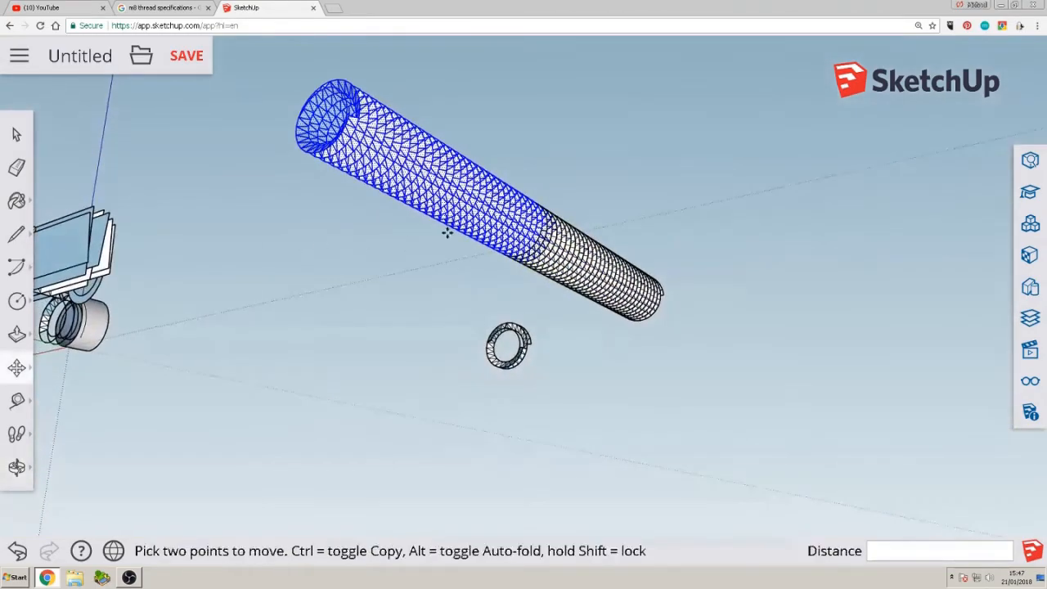
pyautogui.scroll(2, 548, 225)
pyautogui.scroll(-4, 544, 223)
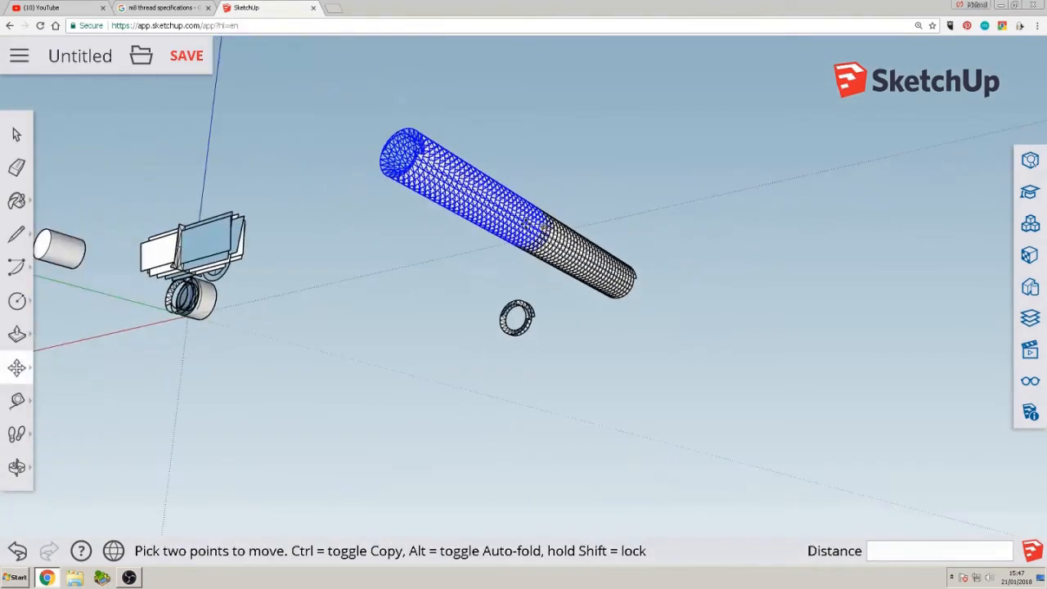
pyautogui.scroll(2, 471, 211)
pyautogui.moveTo(471, 211); pyautogui.dragTo(603, 231, button='middle')
pyautogui.press('m')
pyautogui.scroll(6, 603, 230)
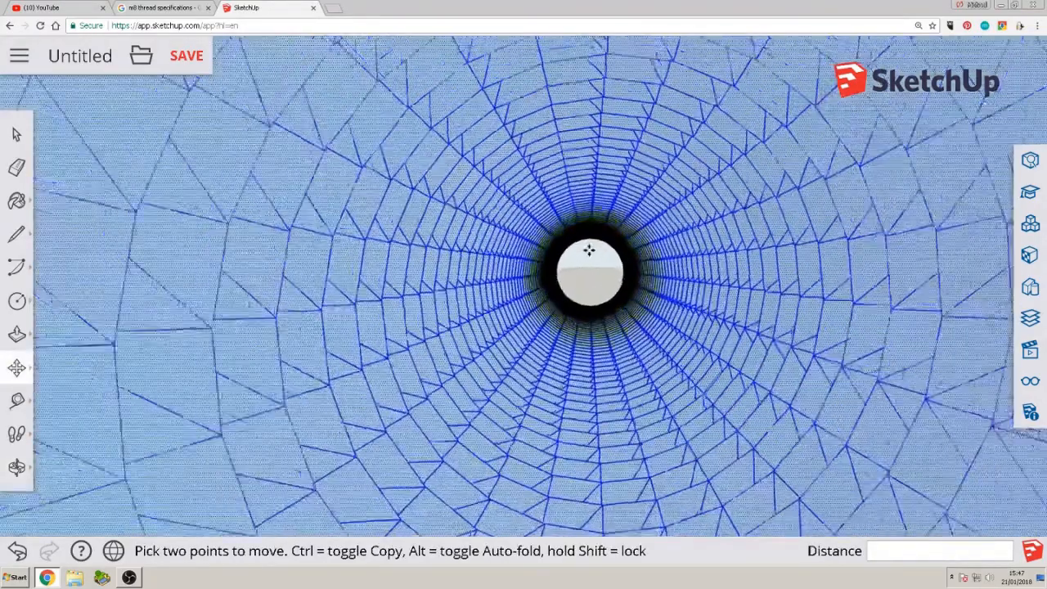
pyautogui.scroll(5, 587, 244)
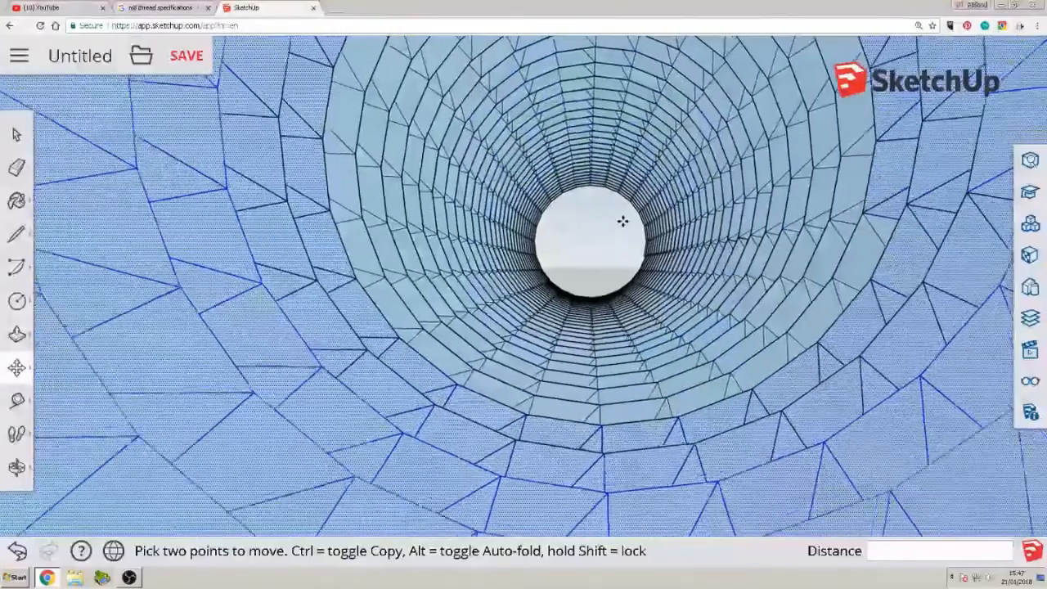
pyautogui.scroll(-3, 626, 211)
pyautogui.middleClick(625, 213)
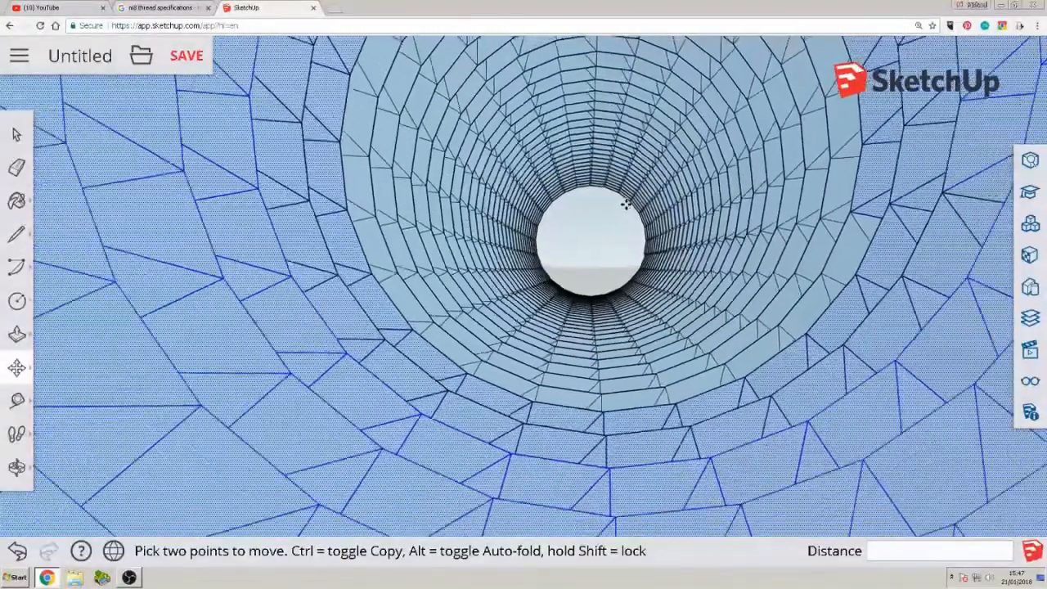
# Examine the facets at the pasted copy's open end, its outer crests, and the full thread from the side
pyautogui.scroll(-5, 624, 166)
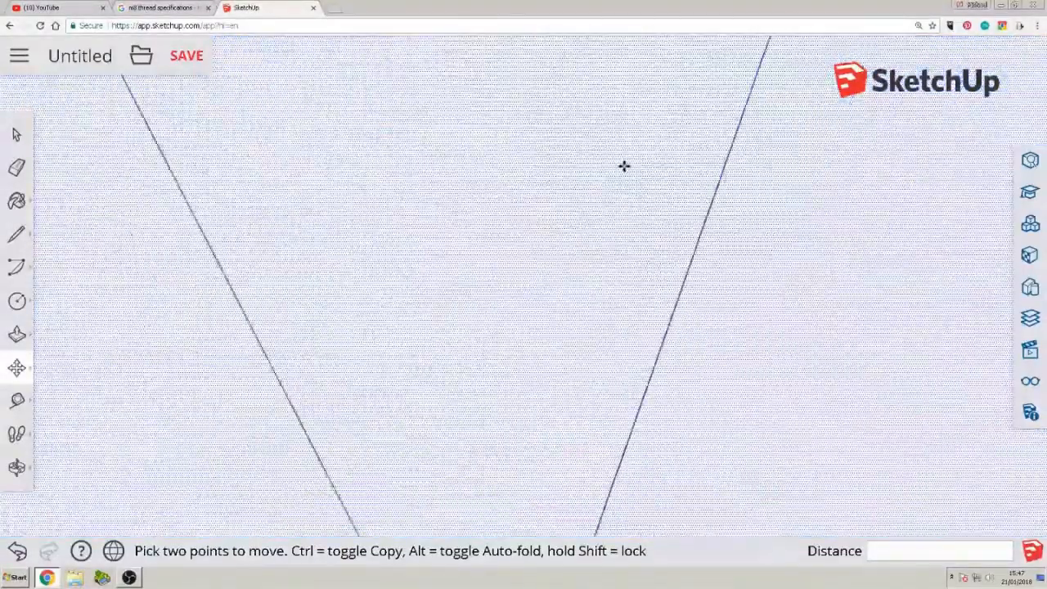
pyautogui.scroll(-2, 622, 158)
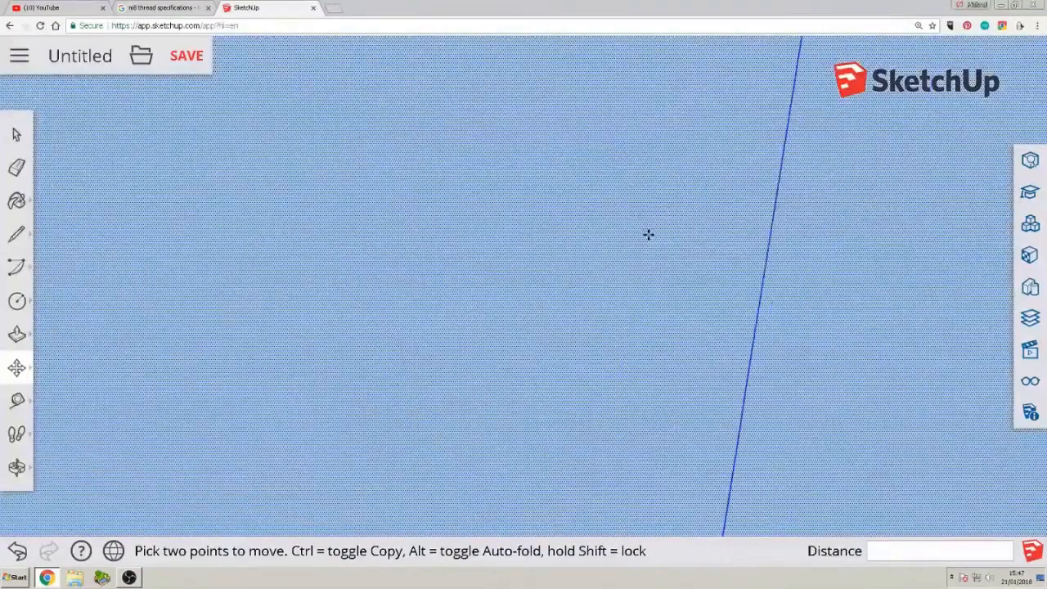
pyautogui.scroll(-2, 648, 237)
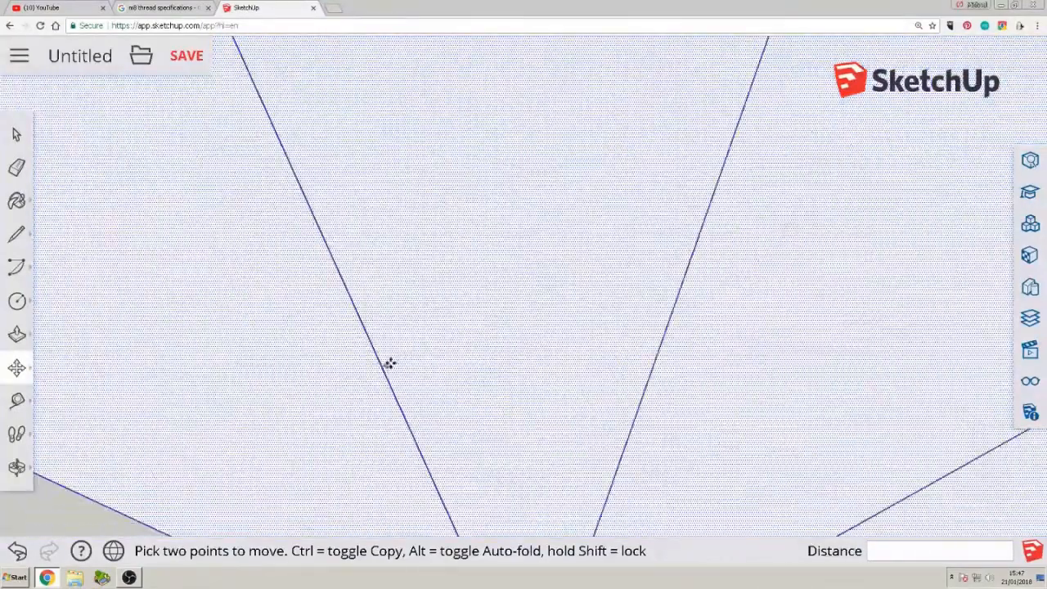
pyautogui.scroll(-2, 341, 409)
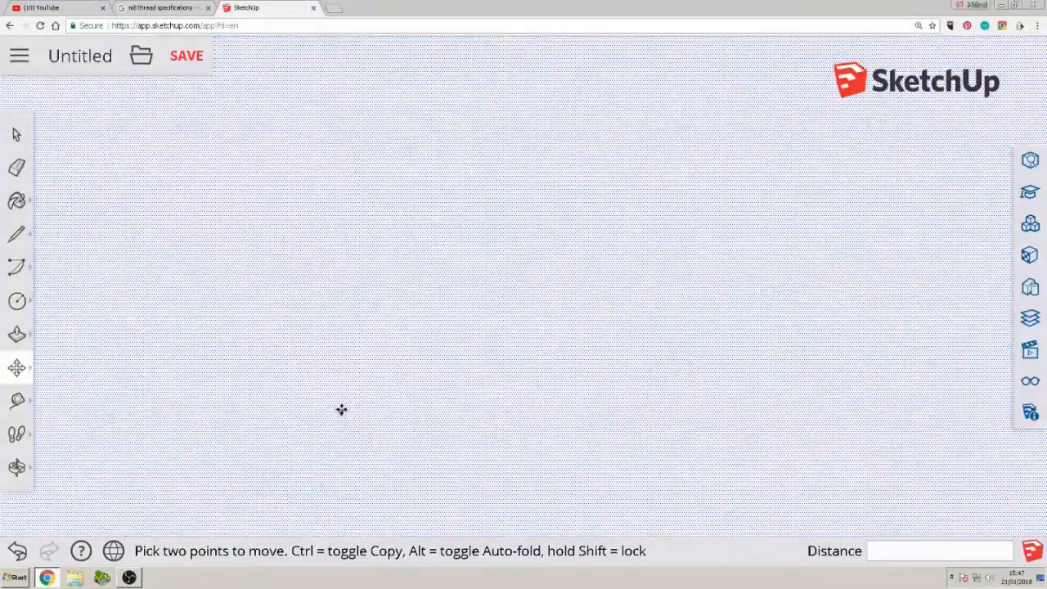
pyautogui.moveTo(440, 373); pyautogui.dragTo(526, 355, button='middle')
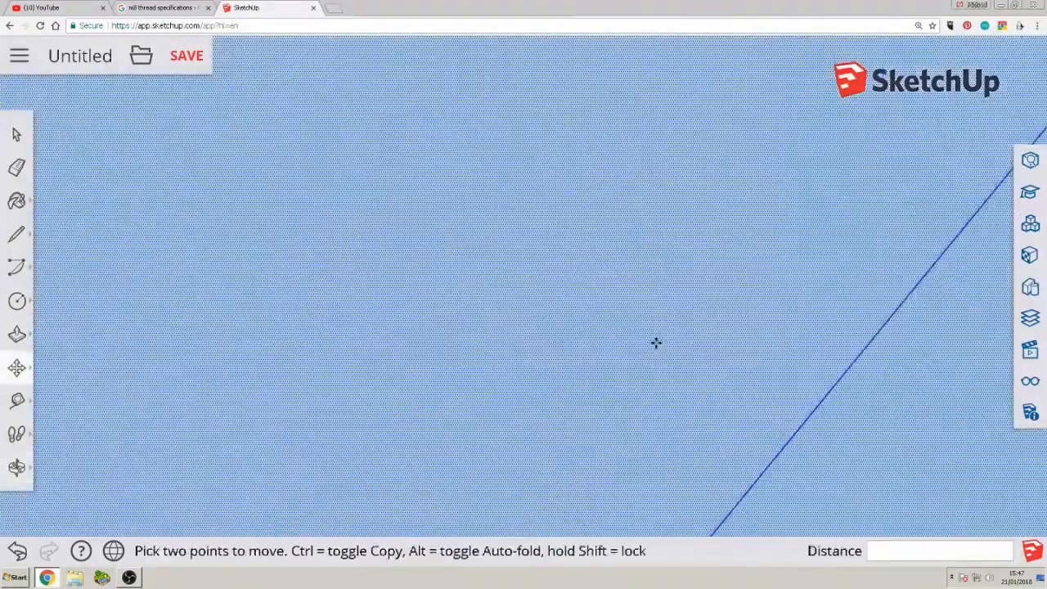
pyautogui.scroll(-6, 646, 346)
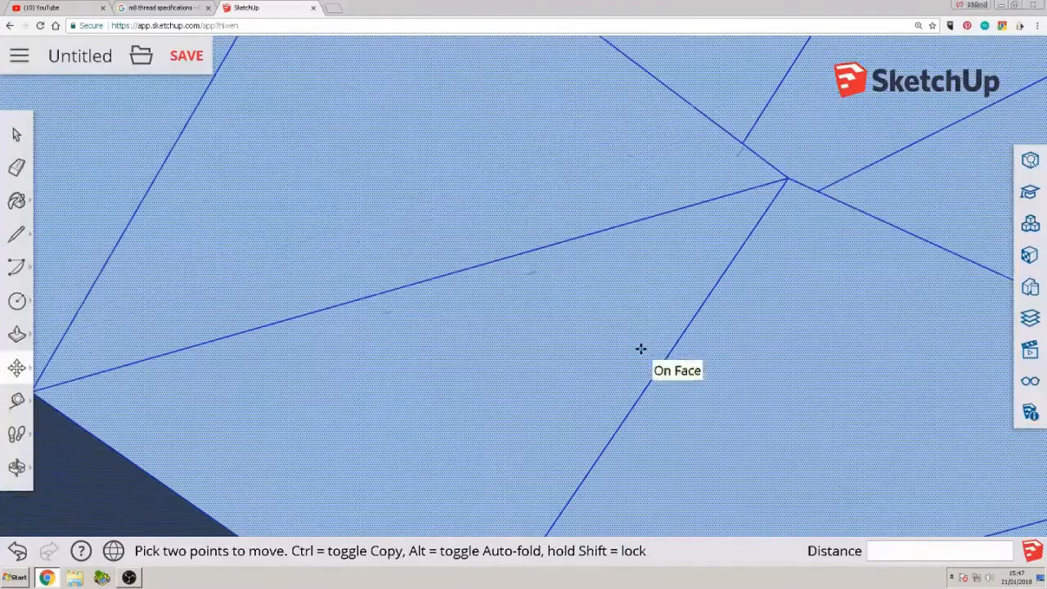
pyautogui.scroll(-5, 640, 348)
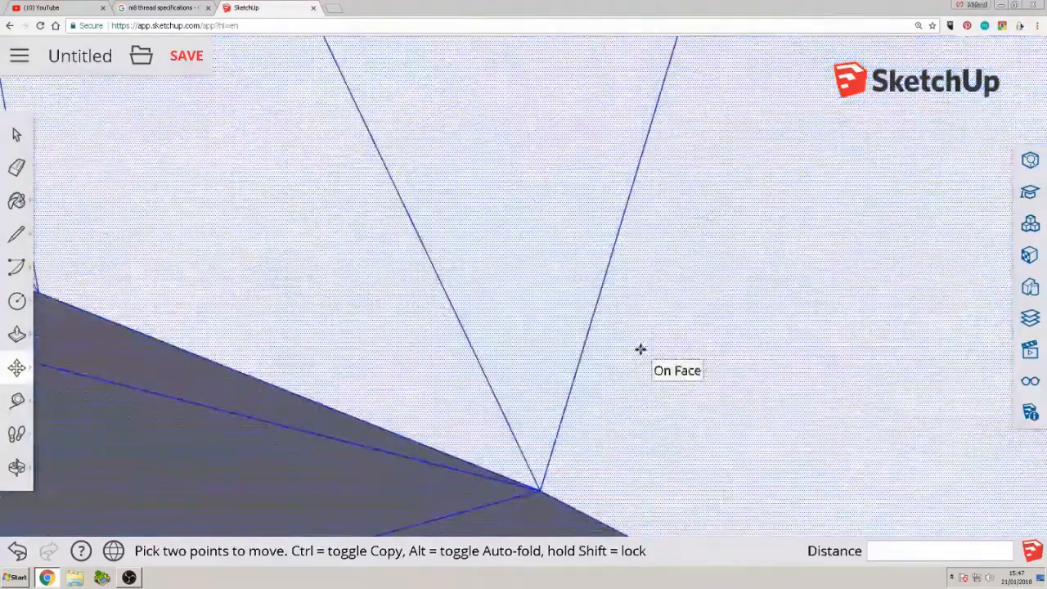
pyautogui.moveTo(542, 400); pyautogui.dragTo(638, 187, button='middle')
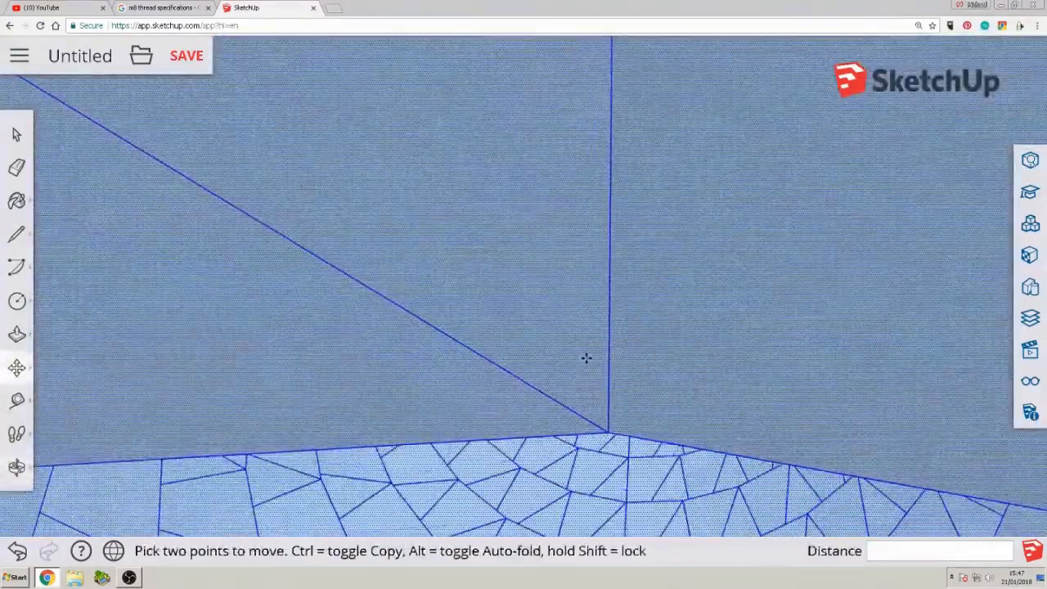
pyautogui.moveTo(586, 357); pyautogui.dragTo(602, 286, button='middle')
pyautogui.scroll(-6, 580, 449)
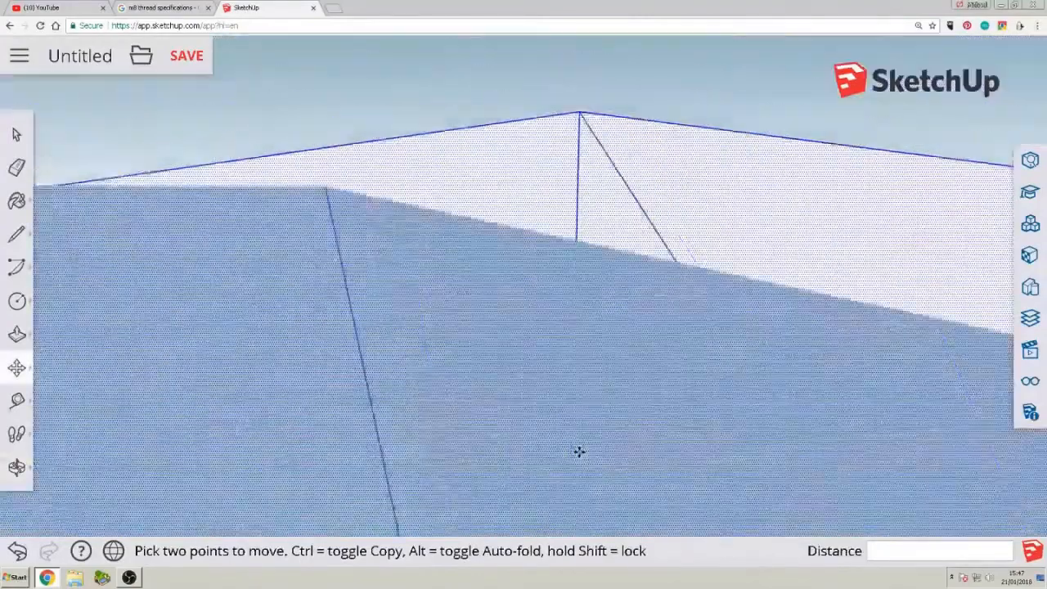
pyautogui.scroll(-8, 582, 440)
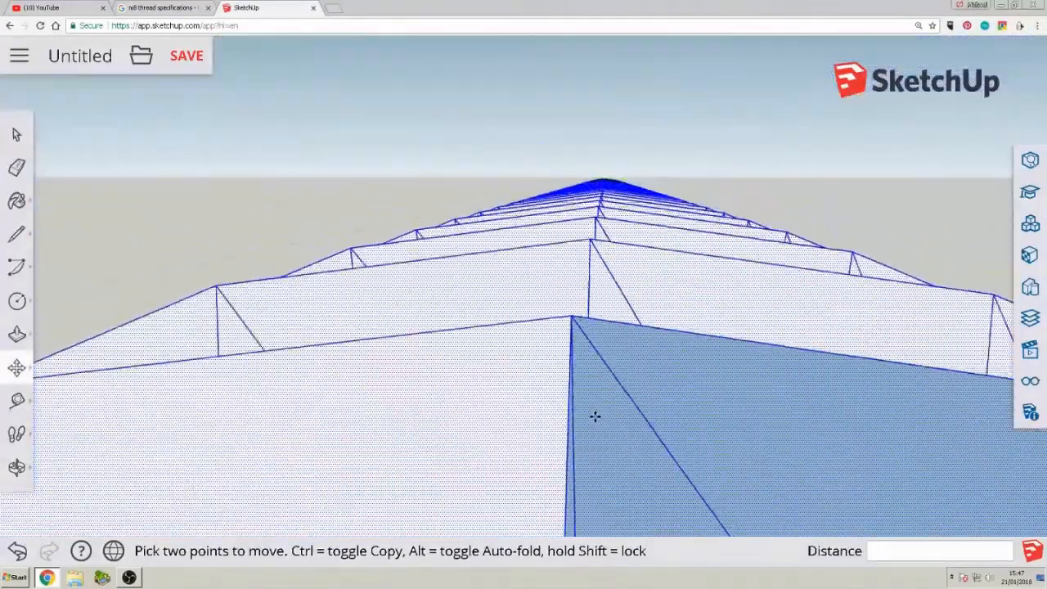
pyautogui.scroll(-10, 617, 187)
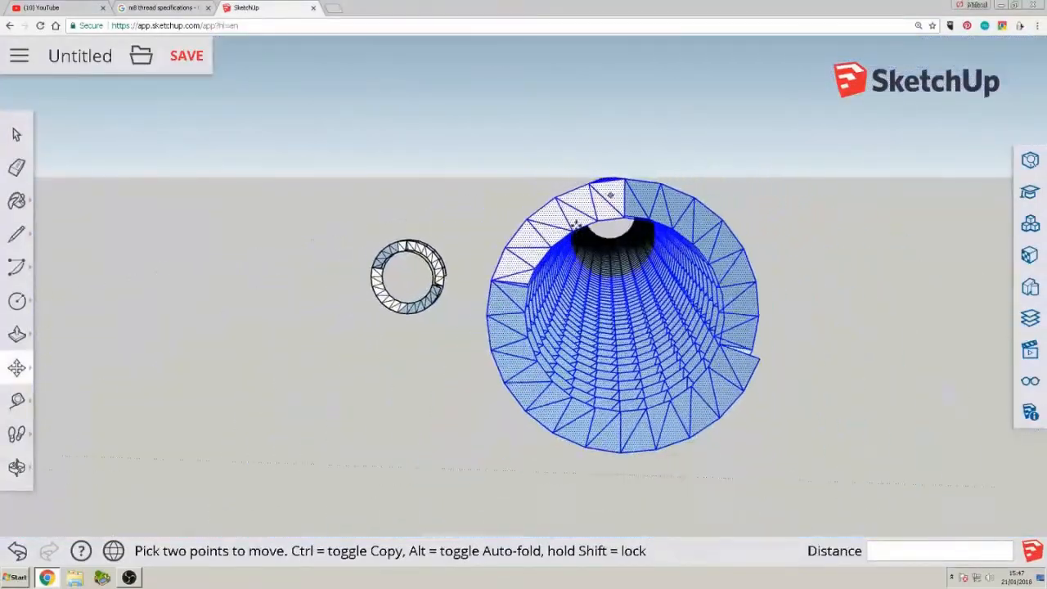
pyautogui.moveTo(602, 187); pyautogui.dragTo(818, 237, button='middle')
pyautogui.scroll(-2, 540, 270)
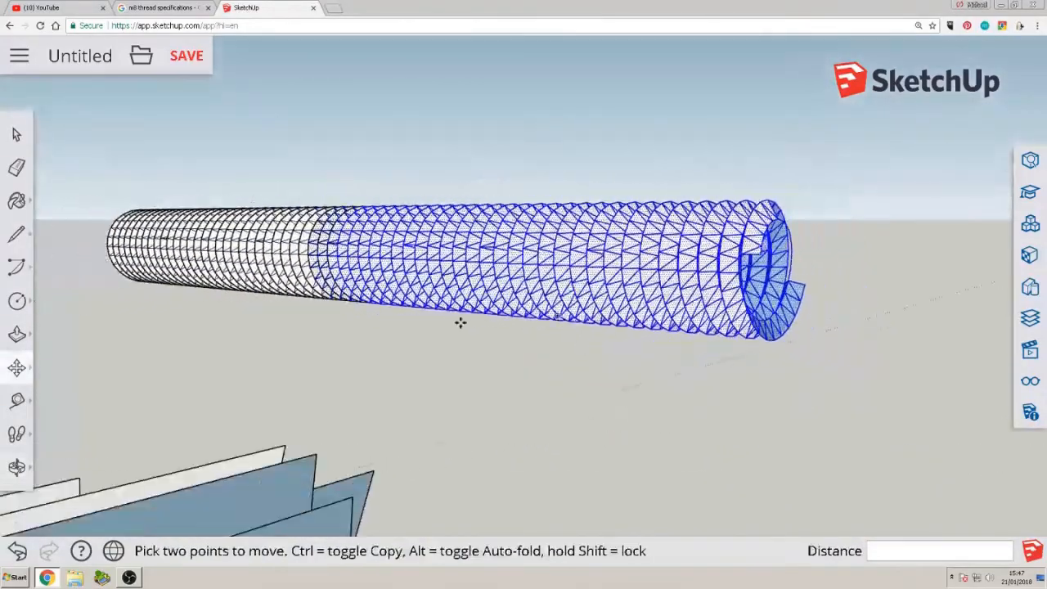
pyautogui.moveTo(547, 319); pyautogui.dragTo(694, 160, button='middle')
pyautogui.scroll(-5, 694, 162)
pyautogui.moveTo(570, 252); pyautogui.dragTo(139, 237, button='middle')
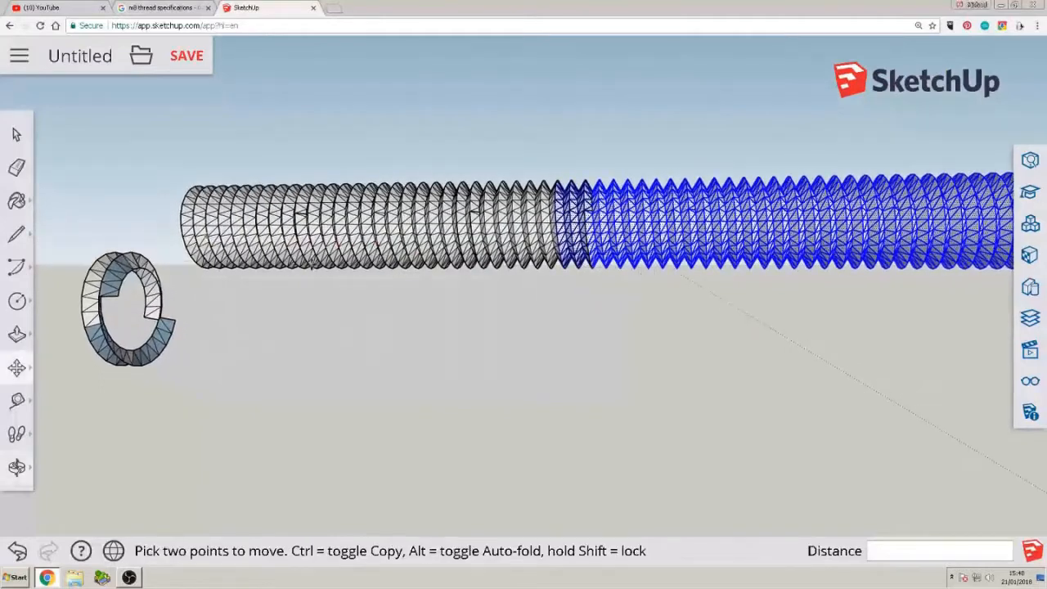
# Cancel the stray move of the pasted thread copy and clear the selection
pyautogui.click(458, 361)
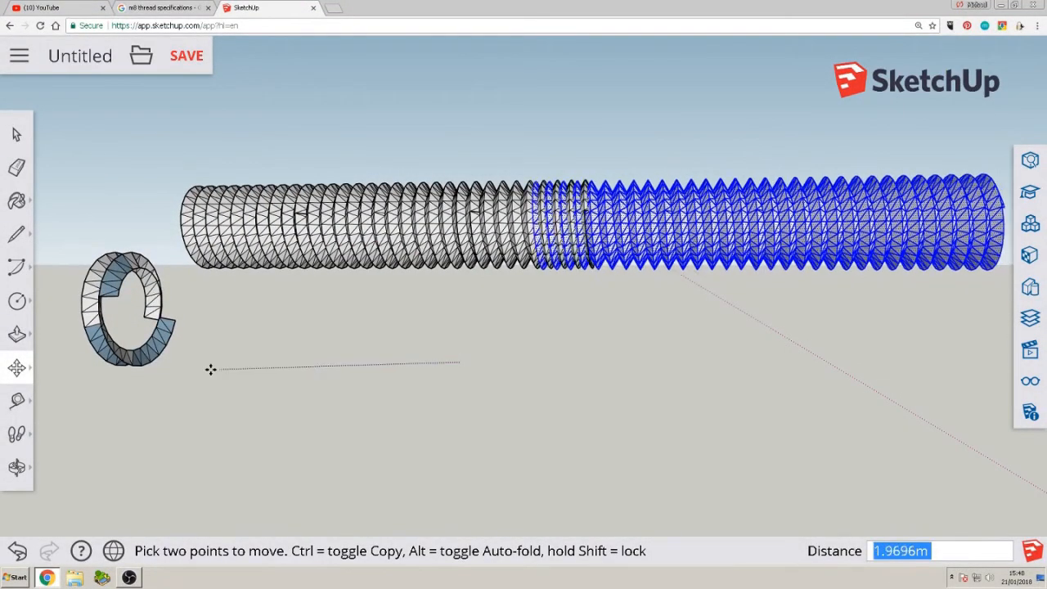
pyautogui.press('Escape')
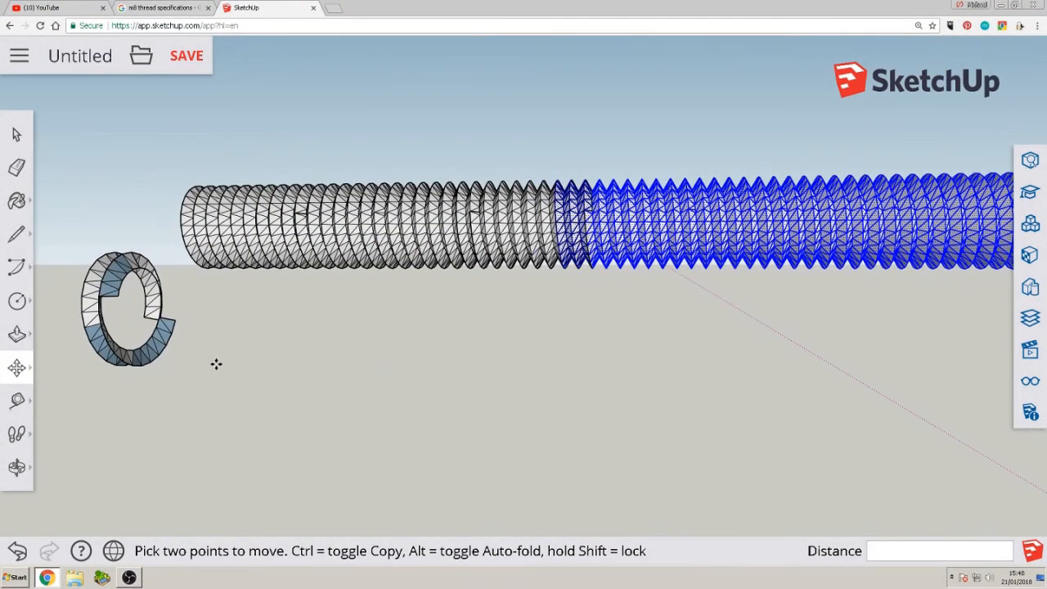
pyautogui.click(16, 134)
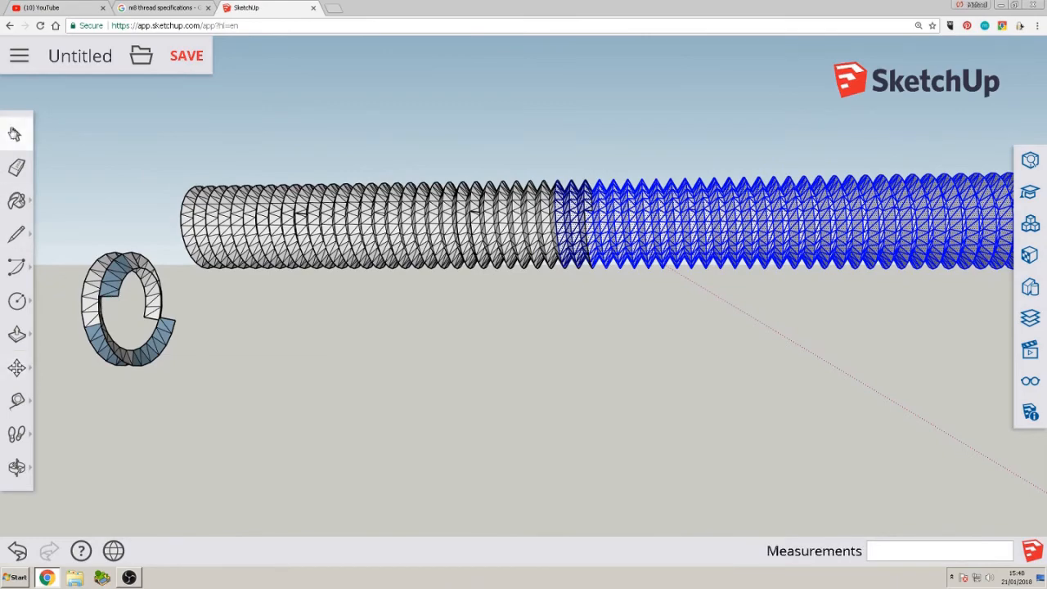
pyautogui.click(114, 268)
# Review the extended thread's whole length among the other parts and look down its bore from the opposite end
pyautogui.scroll(-5, 440, 396)
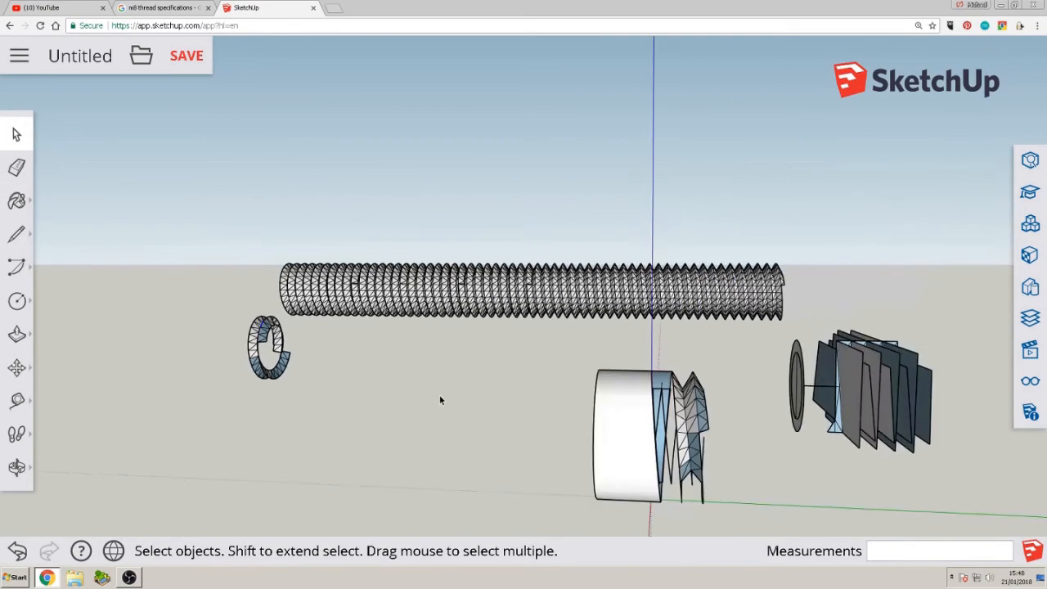
pyautogui.moveTo(540, 411); pyautogui.dragTo(628, 397, button='middle')
pyautogui.scroll(-4, 629, 397)
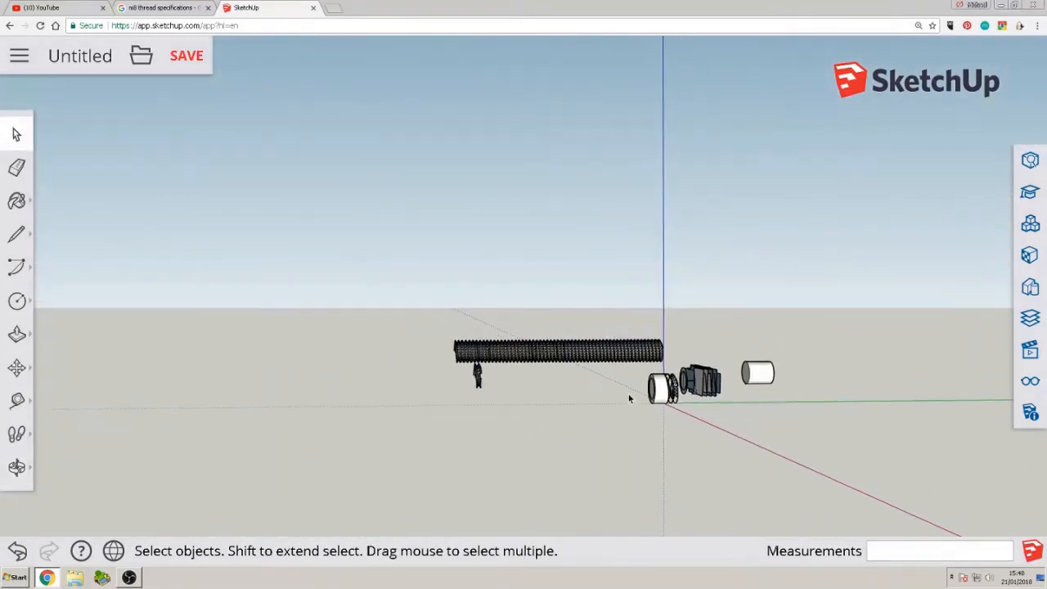
pyautogui.scroll(2, 630, 380)
pyautogui.moveTo(602, 381); pyautogui.dragTo(775, 413, button='middle')
pyautogui.moveTo(625, 393); pyautogui.dragTo(977, 386, button='middle')
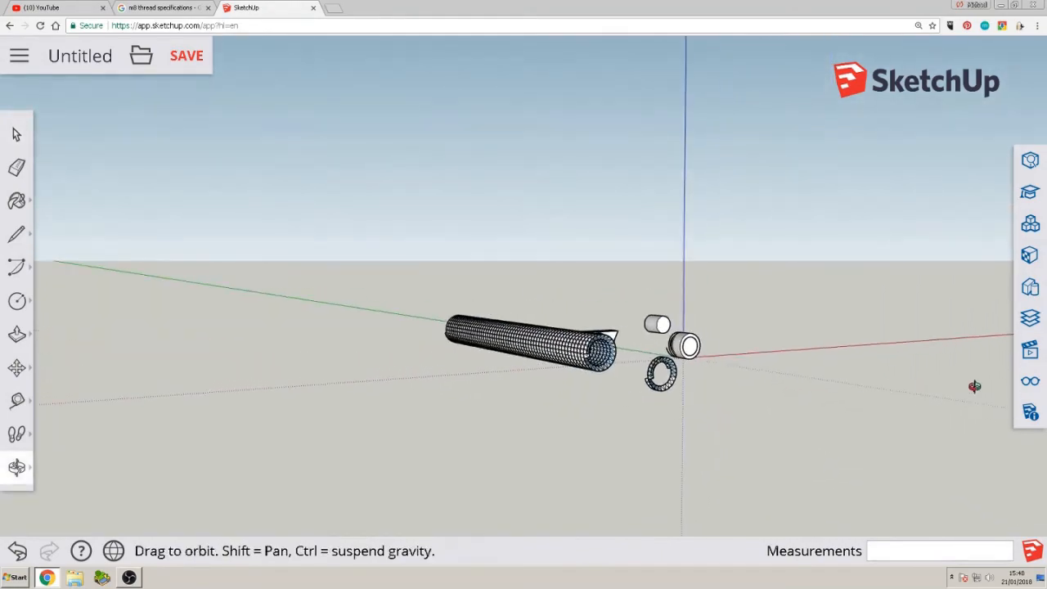
pyautogui.scroll(3, 486, 307)
pyautogui.scroll(3, 483, 305)
pyautogui.moveTo(488, 325); pyautogui.dragTo(365, 311, button='middle')
pyautogui.scroll(3, 560, 412)
pyautogui.scroll(3, 560, 413)
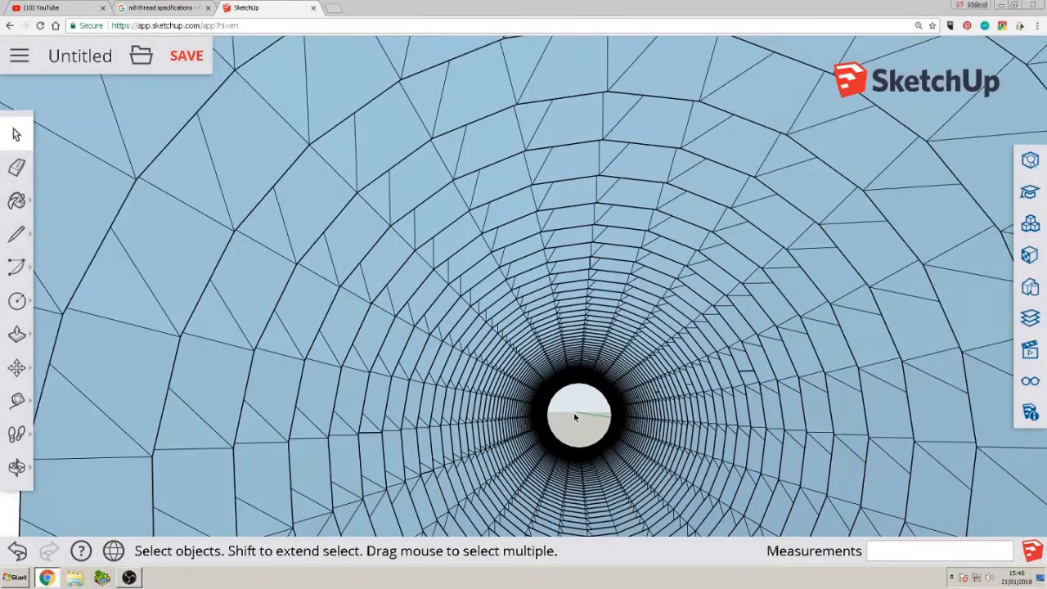
# Turn on colouring by layer and change Layer0's colour to a dull grey-brown
pyautogui.scroll(-5, 573, 411)
pyautogui.moveTo(574, 411); pyautogui.dragTo(128, 346, button='middle')
pyautogui.scroll(-3, 407, 389)
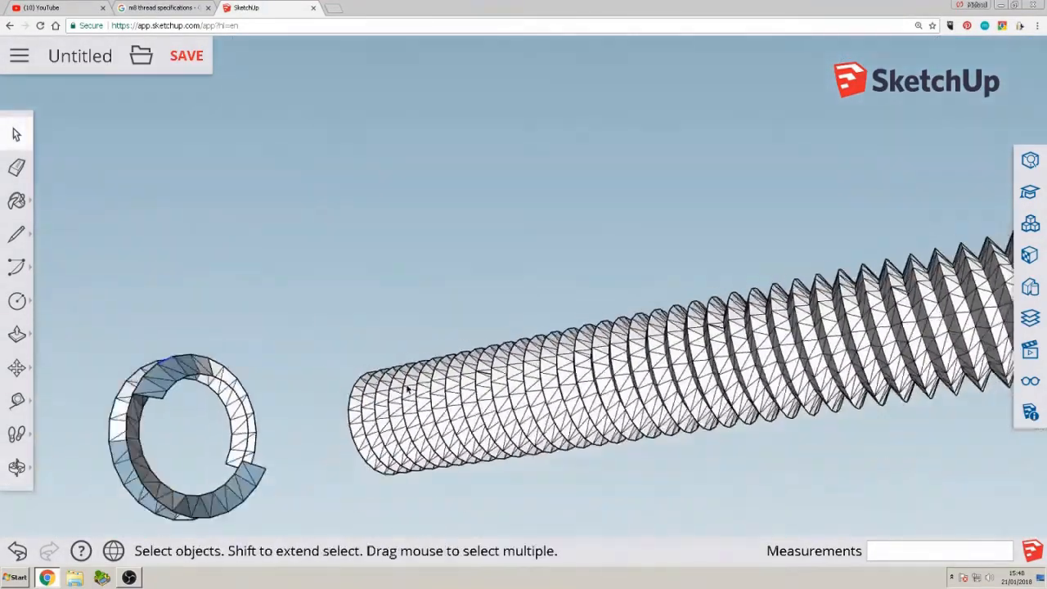
pyautogui.moveTo(406, 389); pyautogui.dragTo(594, 399, button='middle')
pyautogui.scroll(5, 873, 339)
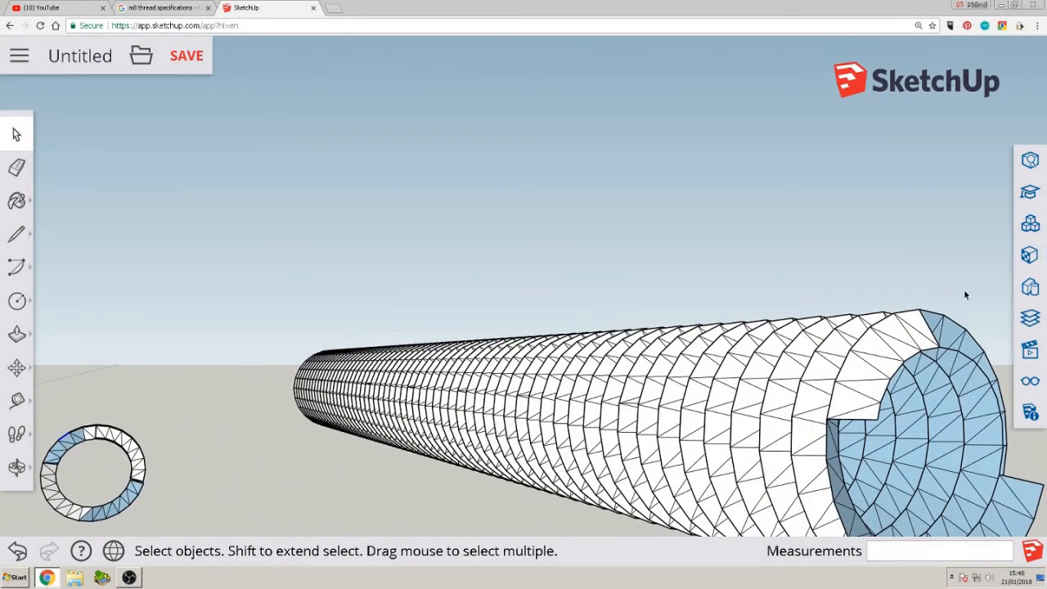
pyautogui.click(1029, 318)
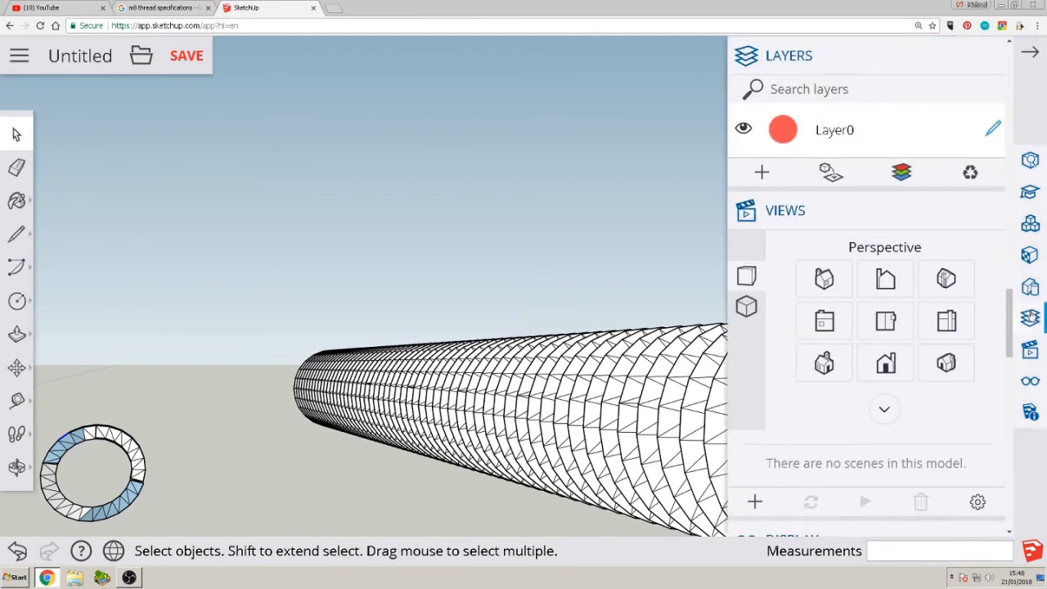
pyautogui.click(901, 172)
pyautogui.click(783, 129)
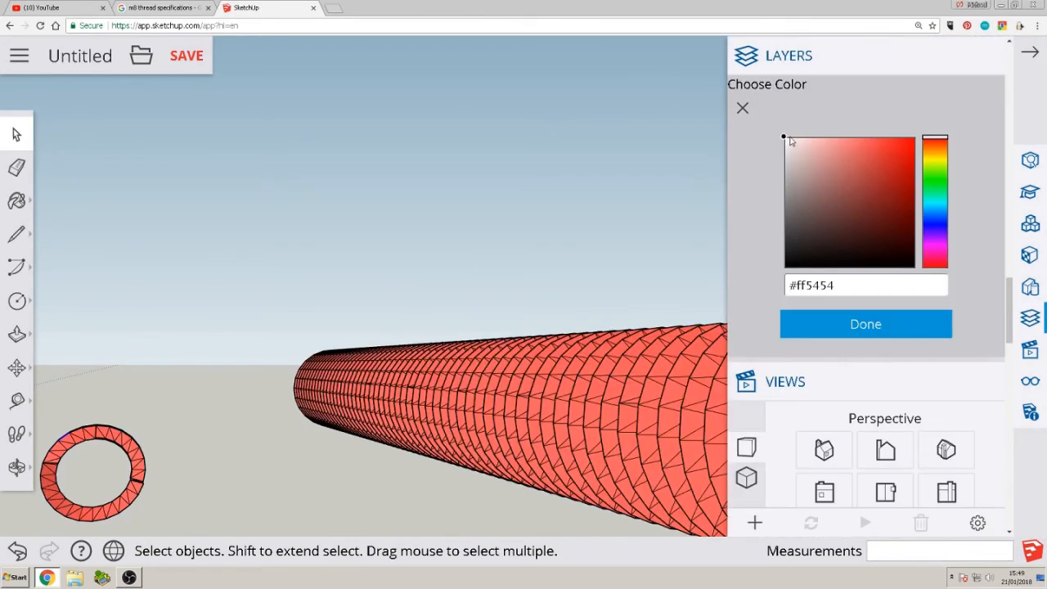
pyautogui.click(794, 197)
pyautogui.click(832, 327)
pyautogui.scroll(-4, 471, 417)
pyautogui.moveTo(413, 421); pyautogui.dragTo(270, 413, button='middle')
# Apply one of the Default Styles to the model and browse the remaining style collections
pyautogui.click(1030, 381)
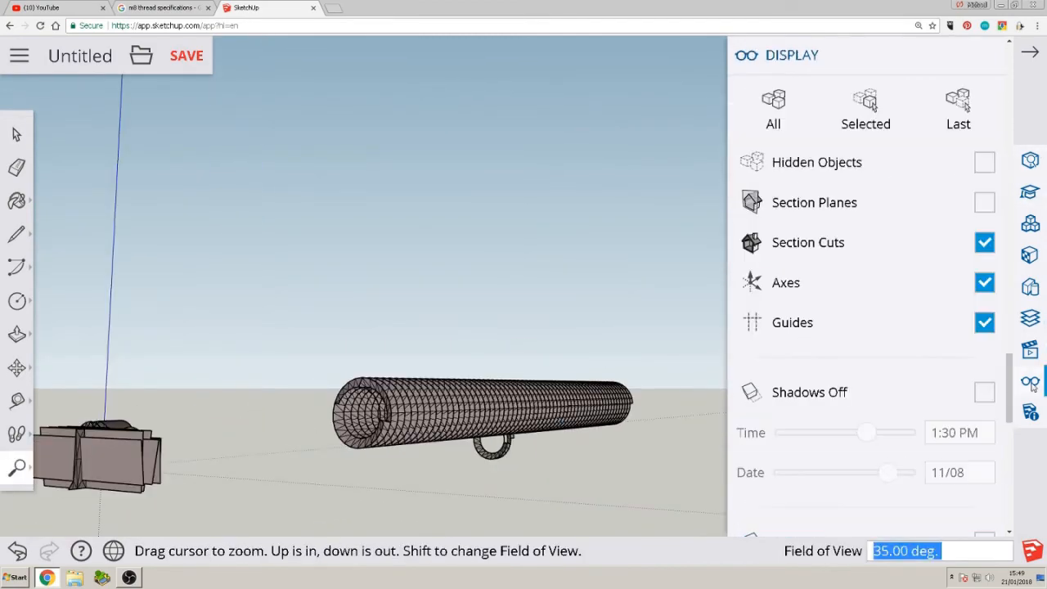
pyautogui.click(1030, 286)
pyautogui.click(826, 243)
pyautogui.scroll(-3, 827, 262)
pyautogui.click(833, 295)
pyautogui.scroll(-5, 825, 295)
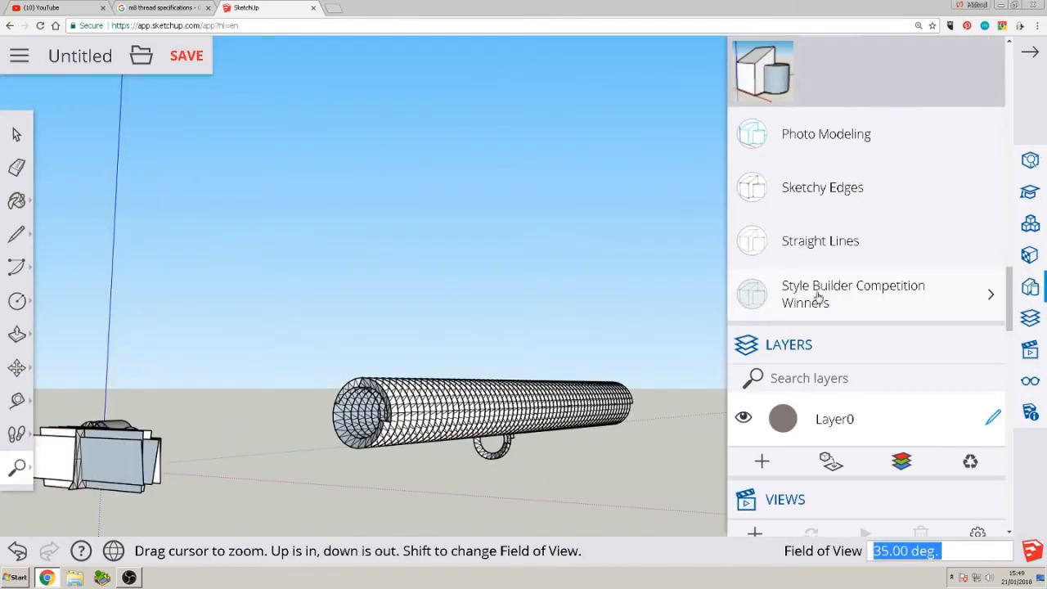
pyautogui.click(817, 293)
pyautogui.scroll(-1, 817, 293)
pyautogui.scroll(12, 820, 297)
pyautogui.scroll(3, 821, 301)
pyautogui.scroll(-5, 820, 300)
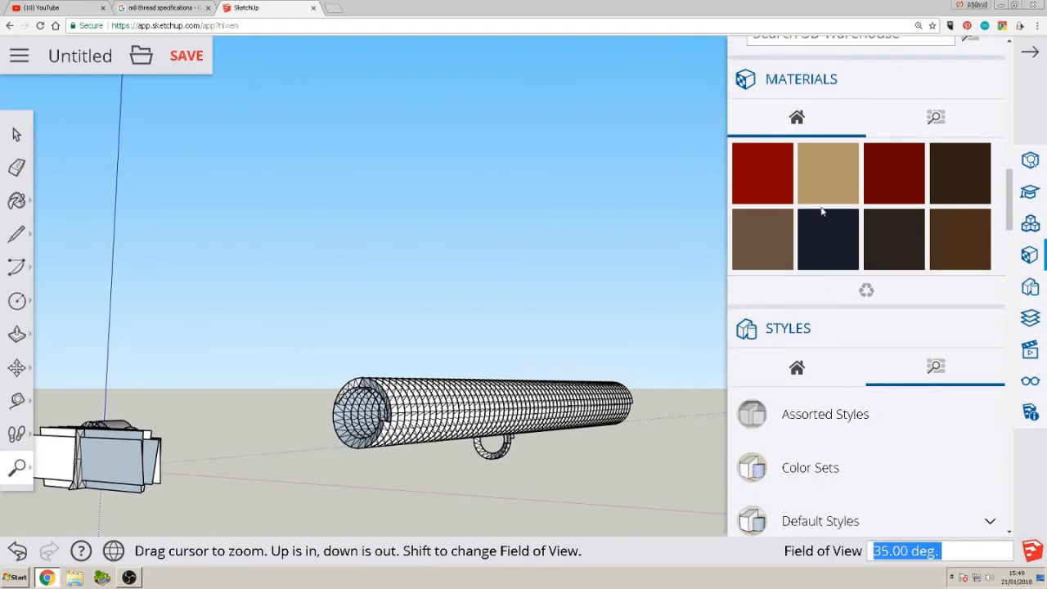
# Select the long thread together with the loose ring and paint them with a grey material from the Metal collection
pyautogui.scroll(1, 822, 210)
pyautogui.click(934, 174)
pyautogui.scroll(-2, 821, 429)
pyautogui.click(819, 431)
pyautogui.click(762, 274)
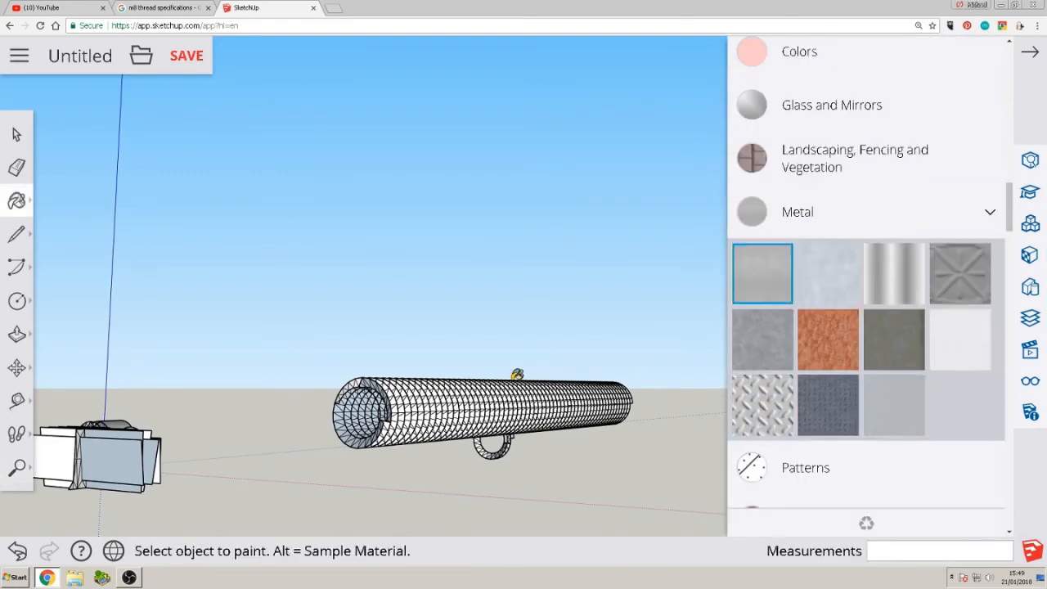
pyautogui.press('space')
pyautogui.tripleClick(491, 383)
pyautogui.moveTo(490, 382); pyautogui.dragTo(316, 227, button='middle')
pyautogui.moveTo(316, 228); pyautogui.dragTo(671, 530)
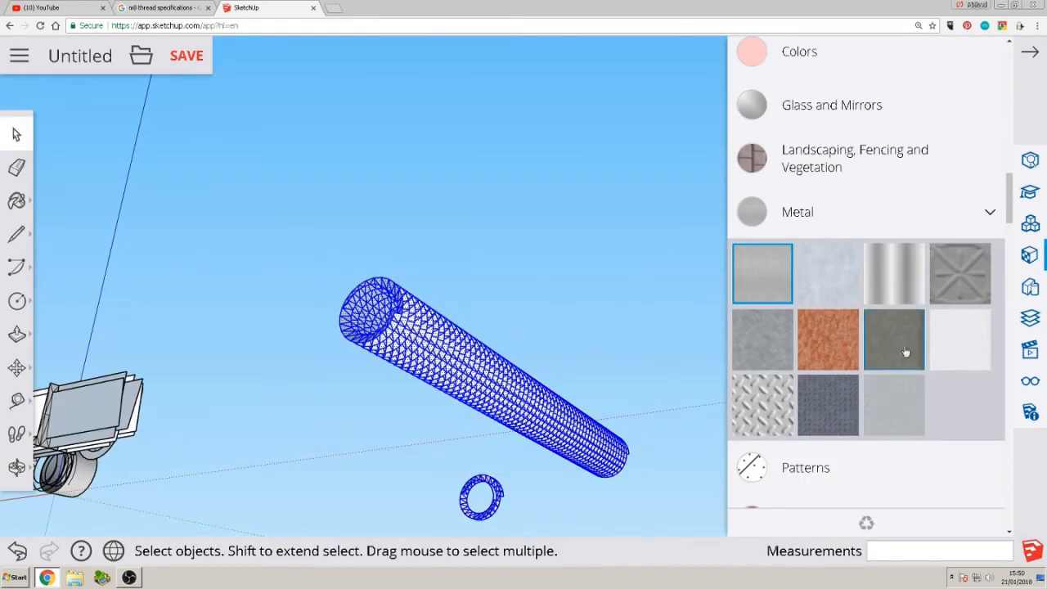
pyautogui.click(762, 339)
pyautogui.click(463, 345)
# Apply the first Photo Modeling style to the model and check how the thread looks with it
pyautogui.scroll(8, 938, 200)
pyautogui.scroll(-14, 934, 199)
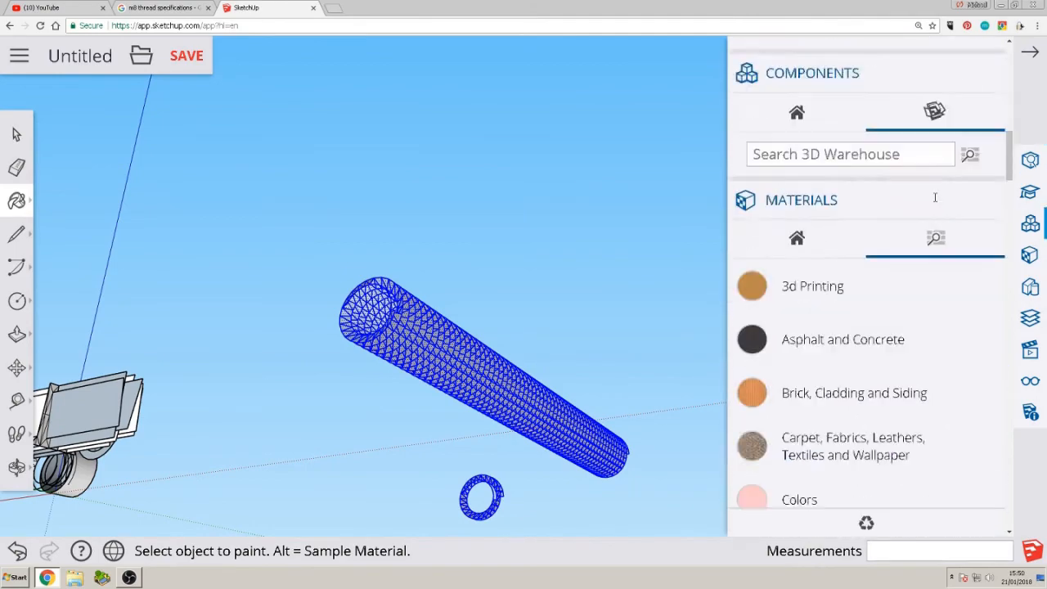
pyautogui.scroll(-3, 936, 254)
pyautogui.click(988, 368)
pyautogui.click(797, 422)
pyautogui.click(762, 482)
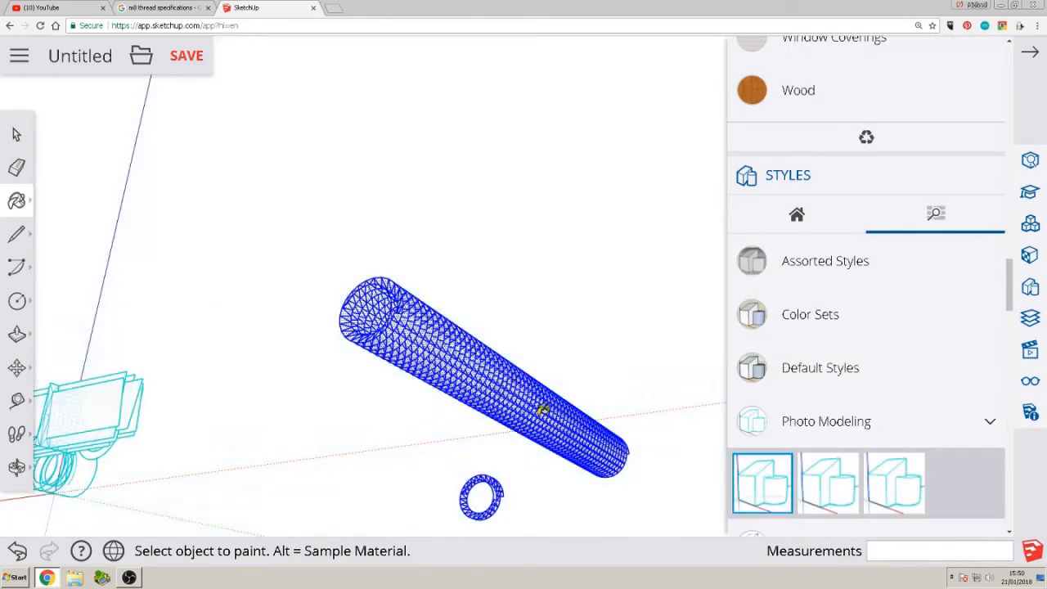
pyautogui.moveTo(542, 409); pyautogui.dragTo(360, 303, button='middle')
# Clear the selection and apply the black style with yellow edges from Assorted Styles, viewing the thread along its length
pyautogui.click(18, 138)
pyautogui.click(205, 482)
pyautogui.scroll(3, 621, 450)
pyautogui.scroll(-2, 894, 453)
pyautogui.click(794, 96)
pyautogui.click(762, 291)
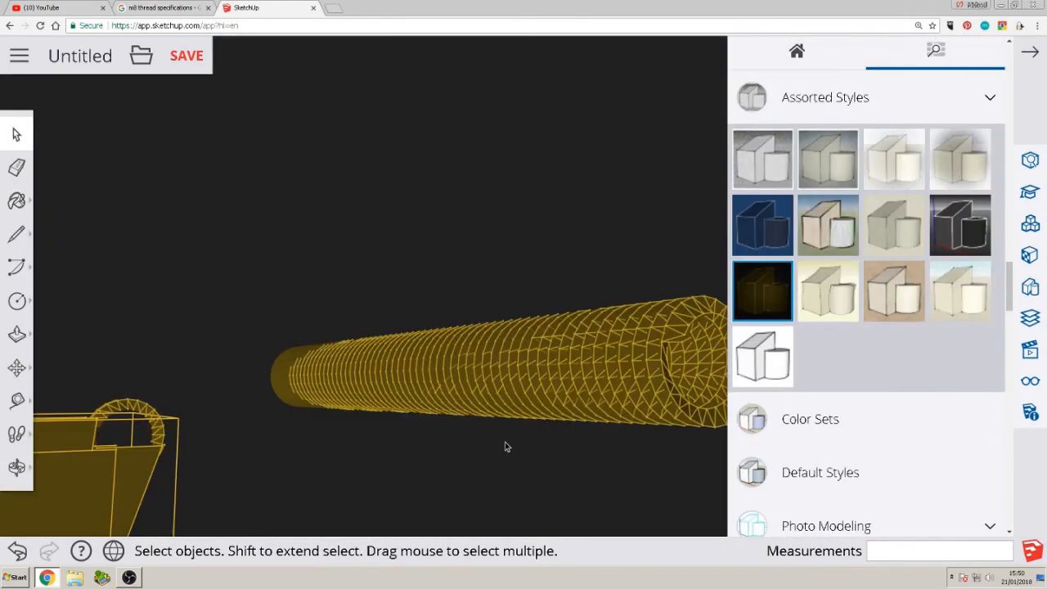
pyautogui.press('Delete')
pyautogui.scroll(2, 504, 376)
pyautogui.moveTo(264, 422); pyautogui.dragTo(701, 404, button='middle')
# Apply the dark style with a black background and thin light edges from Assorted Styles and view the thread from the side
pyautogui.click(965, 226)
pyautogui.moveTo(297, 376); pyautogui.dragTo(417, 201, button='middle')
pyautogui.scroll(-3, 502, 385)
pyautogui.click(603, 266)
pyautogui.press('space')
pyautogui.click(1032, 54)
pyautogui.moveTo(785, 372); pyautogui.dragTo(561, 379, button='middle')
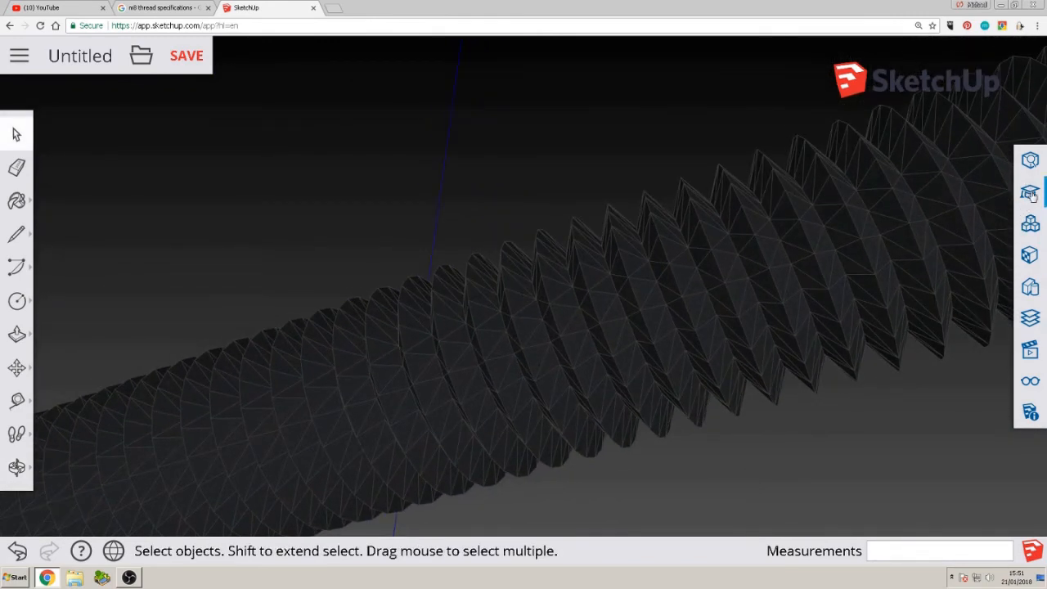
# Look through the layer, view and display settings for edge options and examine the thread's profile from the side
pyautogui.click(1029, 319)
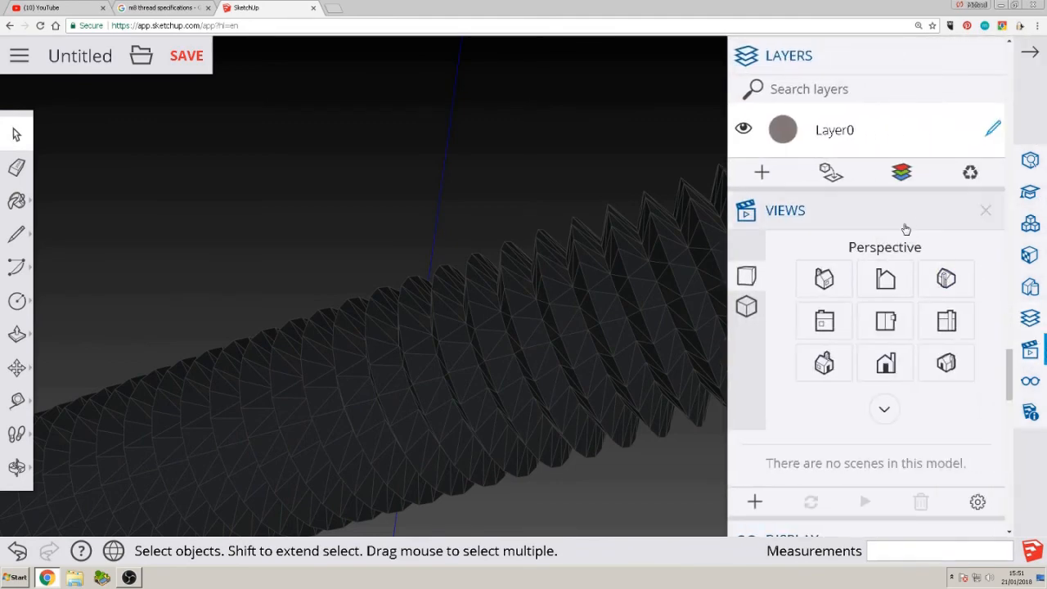
pyautogui.scroll(-5, 877, 261)
pyautogui.scroll(-6, 877, 260)
pyautogui.scroll(5, 823, 299)
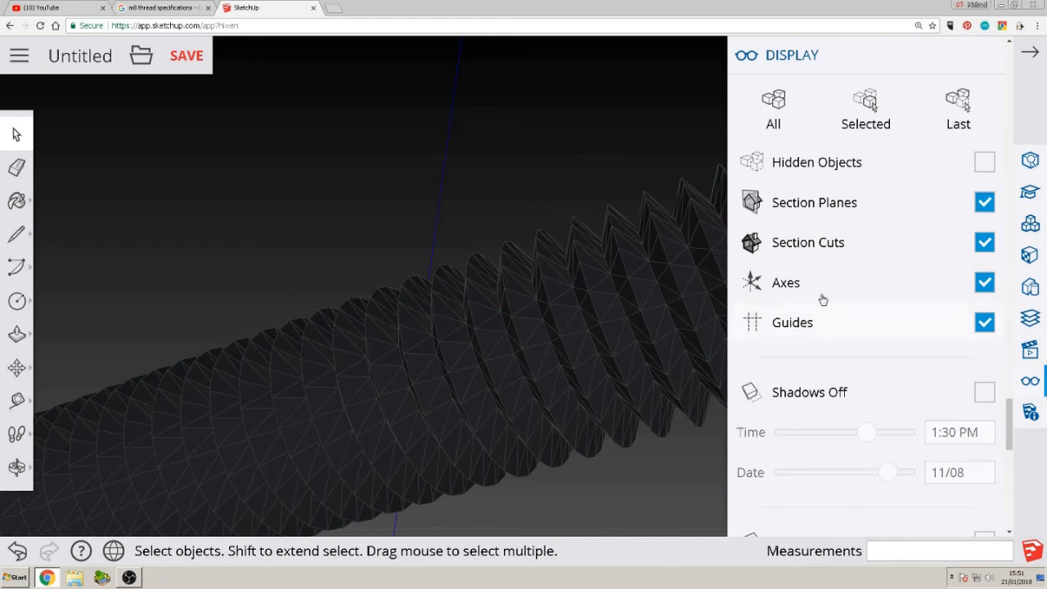
pyautogui.click(1023, 56)
pyautogui.moveTo(640, 295); pyautogui.dragTo(721, 327, button='middle')
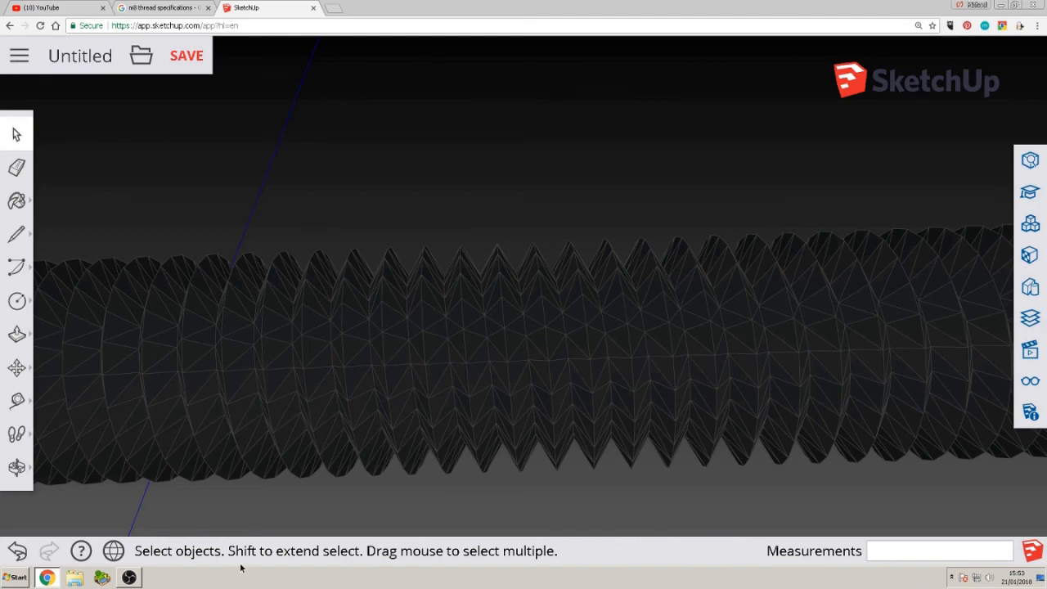
# Switch to OBS and stop the screen recording
pyautogui.click(129, 577)
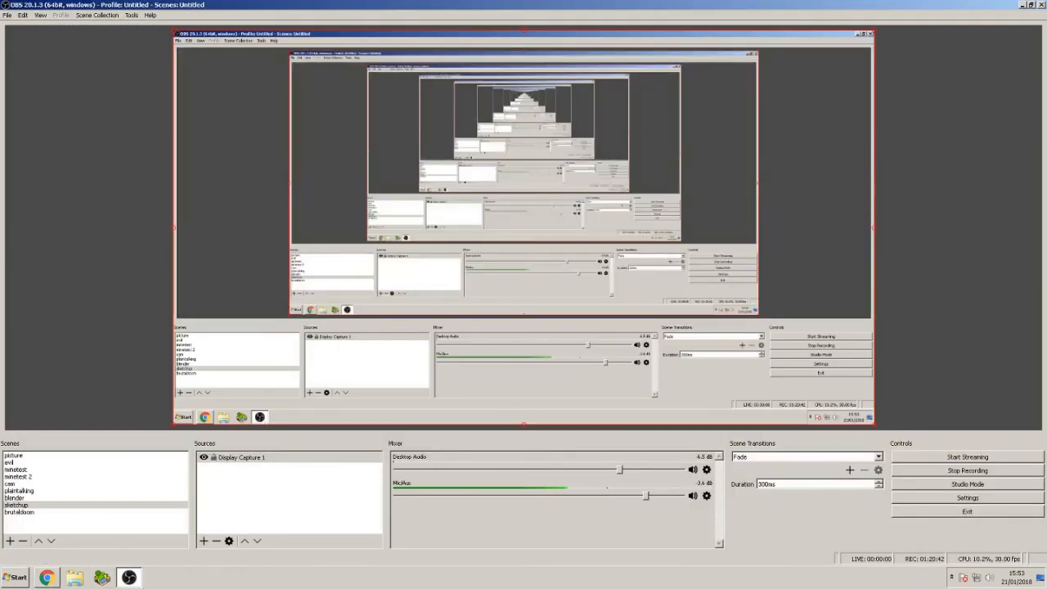
pyautogui.click(967, 471)
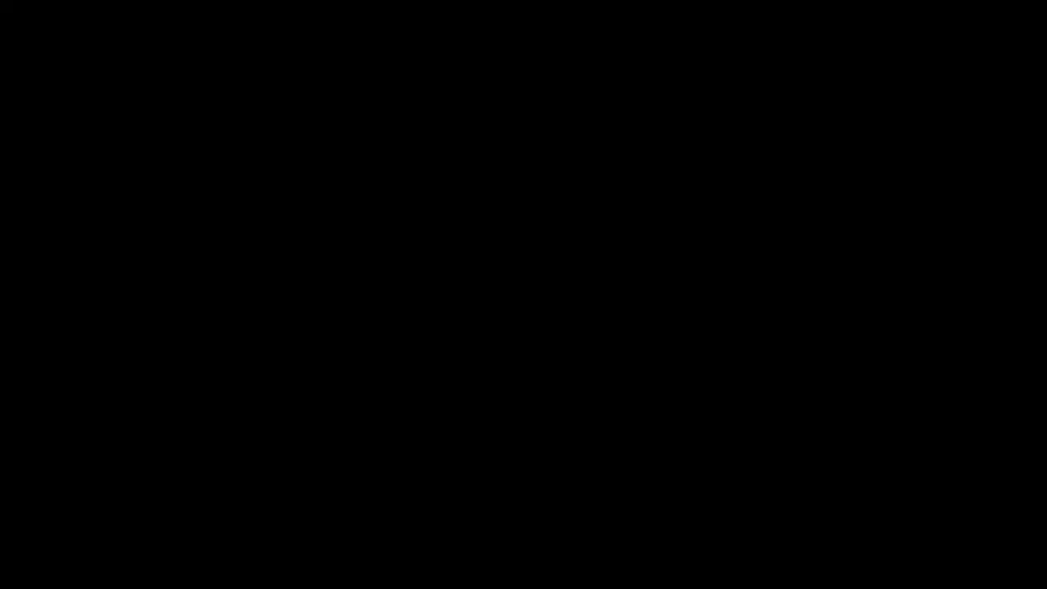